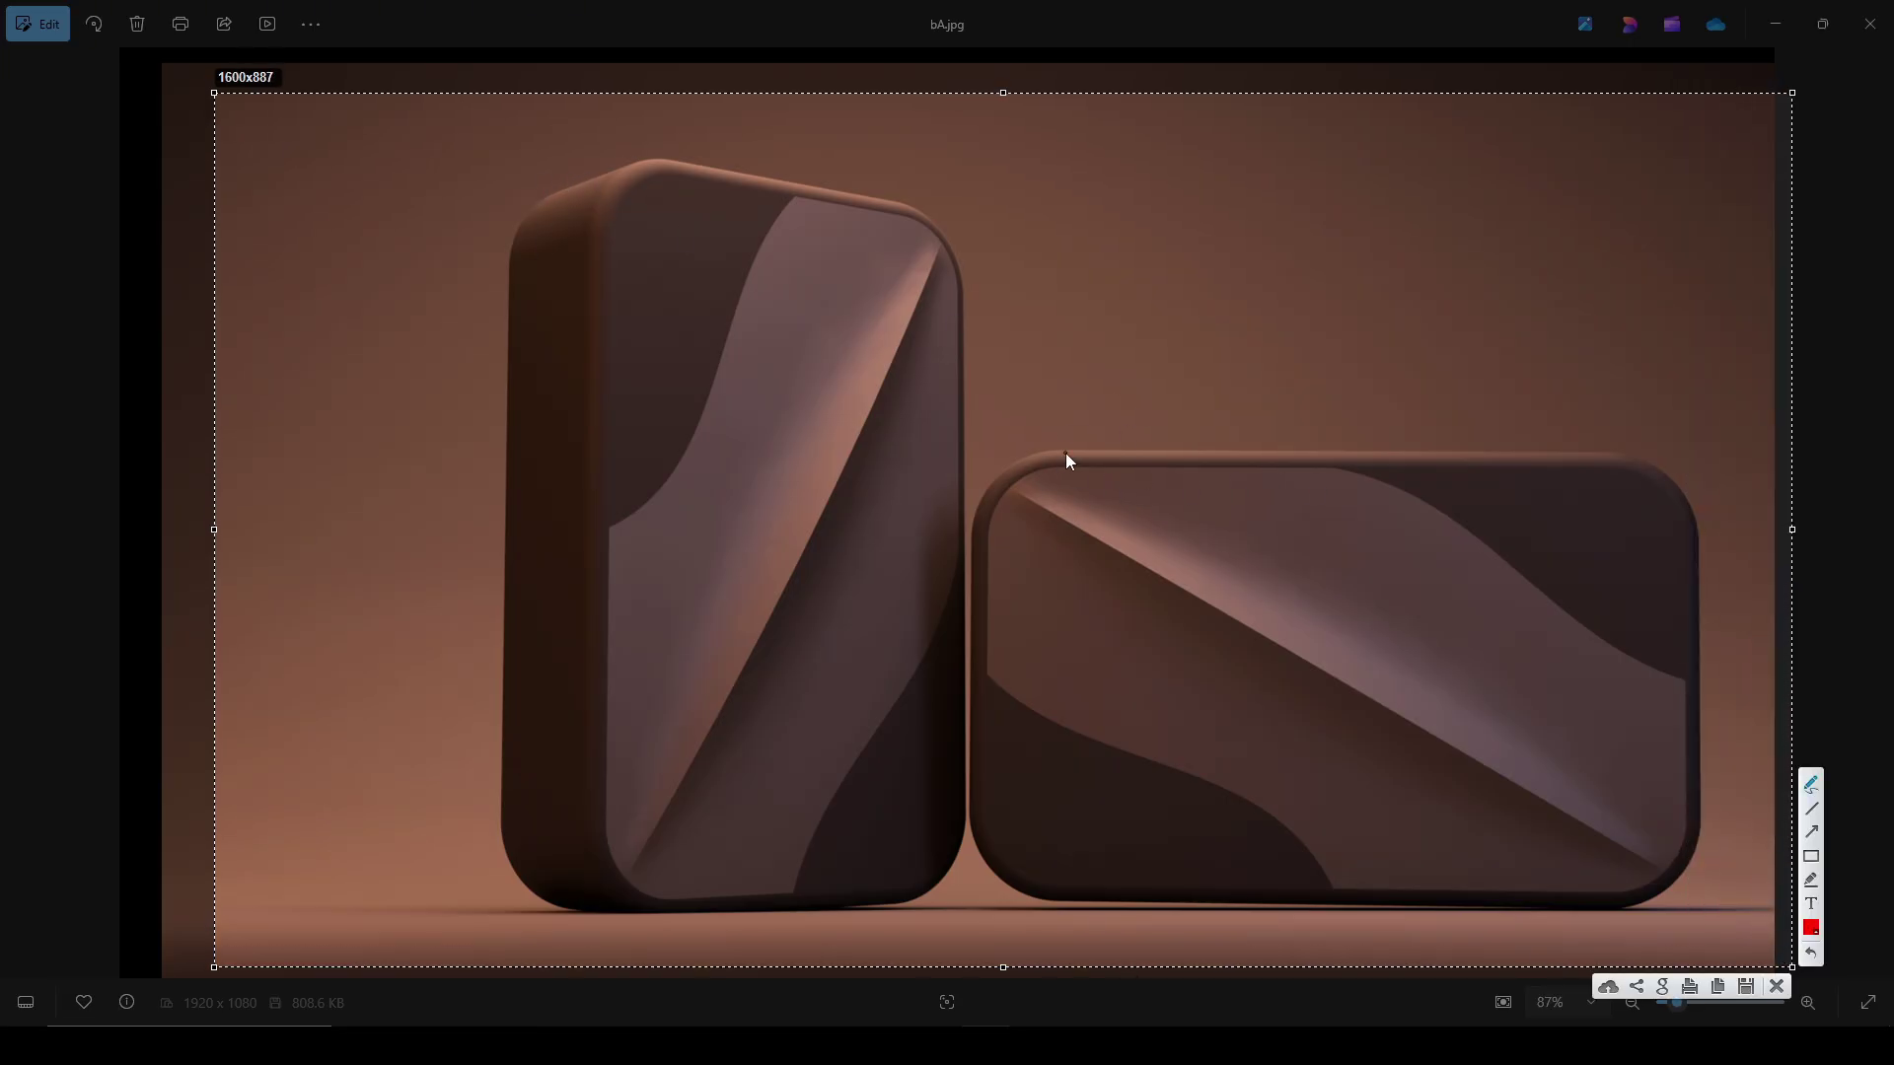
Outline the horizontal block in the reference image with a freehand red line.
{"action": "left_click_drag", "start_coordinate": [1065, 452], "coordinate": [1627, 454]}
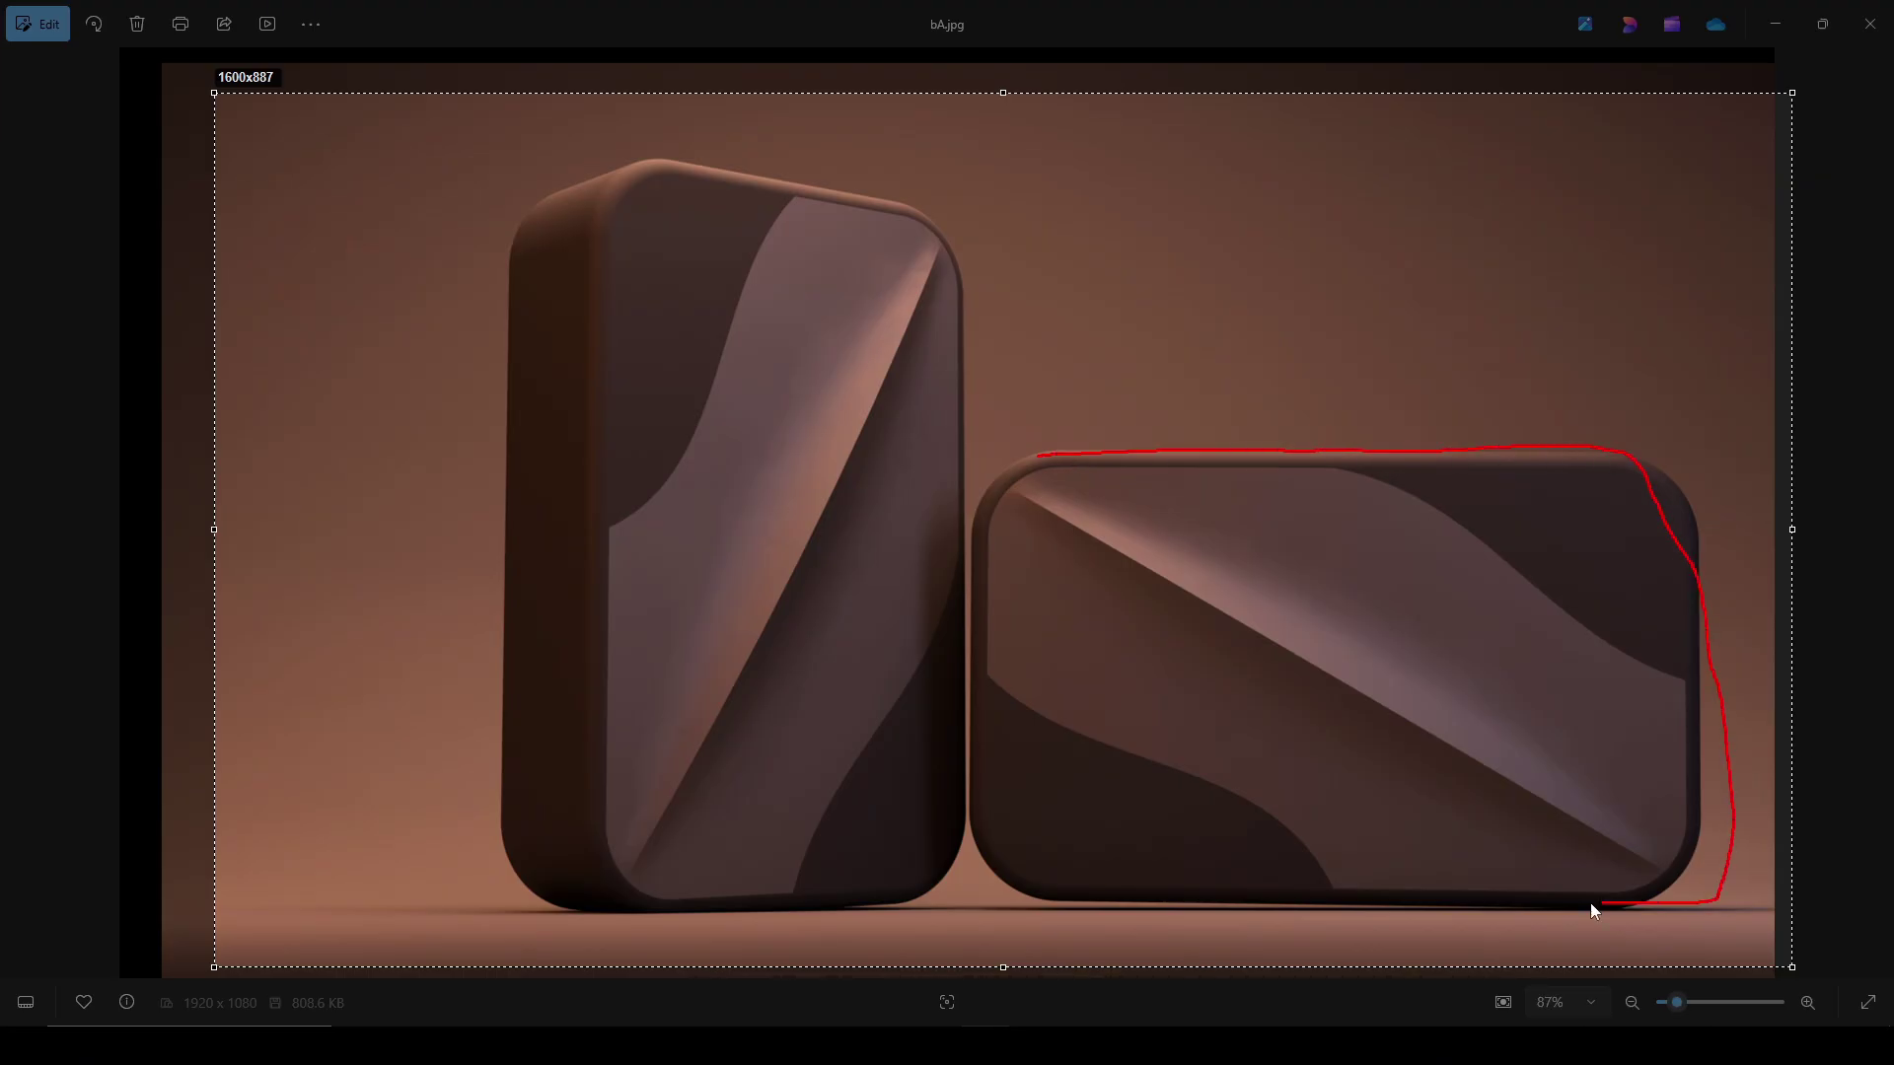
{"action": "left_click_drag", "start_coordinate": [1595, 909], "coordinate": [1102, 913]}
{"action": "left_click_drag", "start_coordinate": [1003, 456], "coordinate": [1003, 457]}
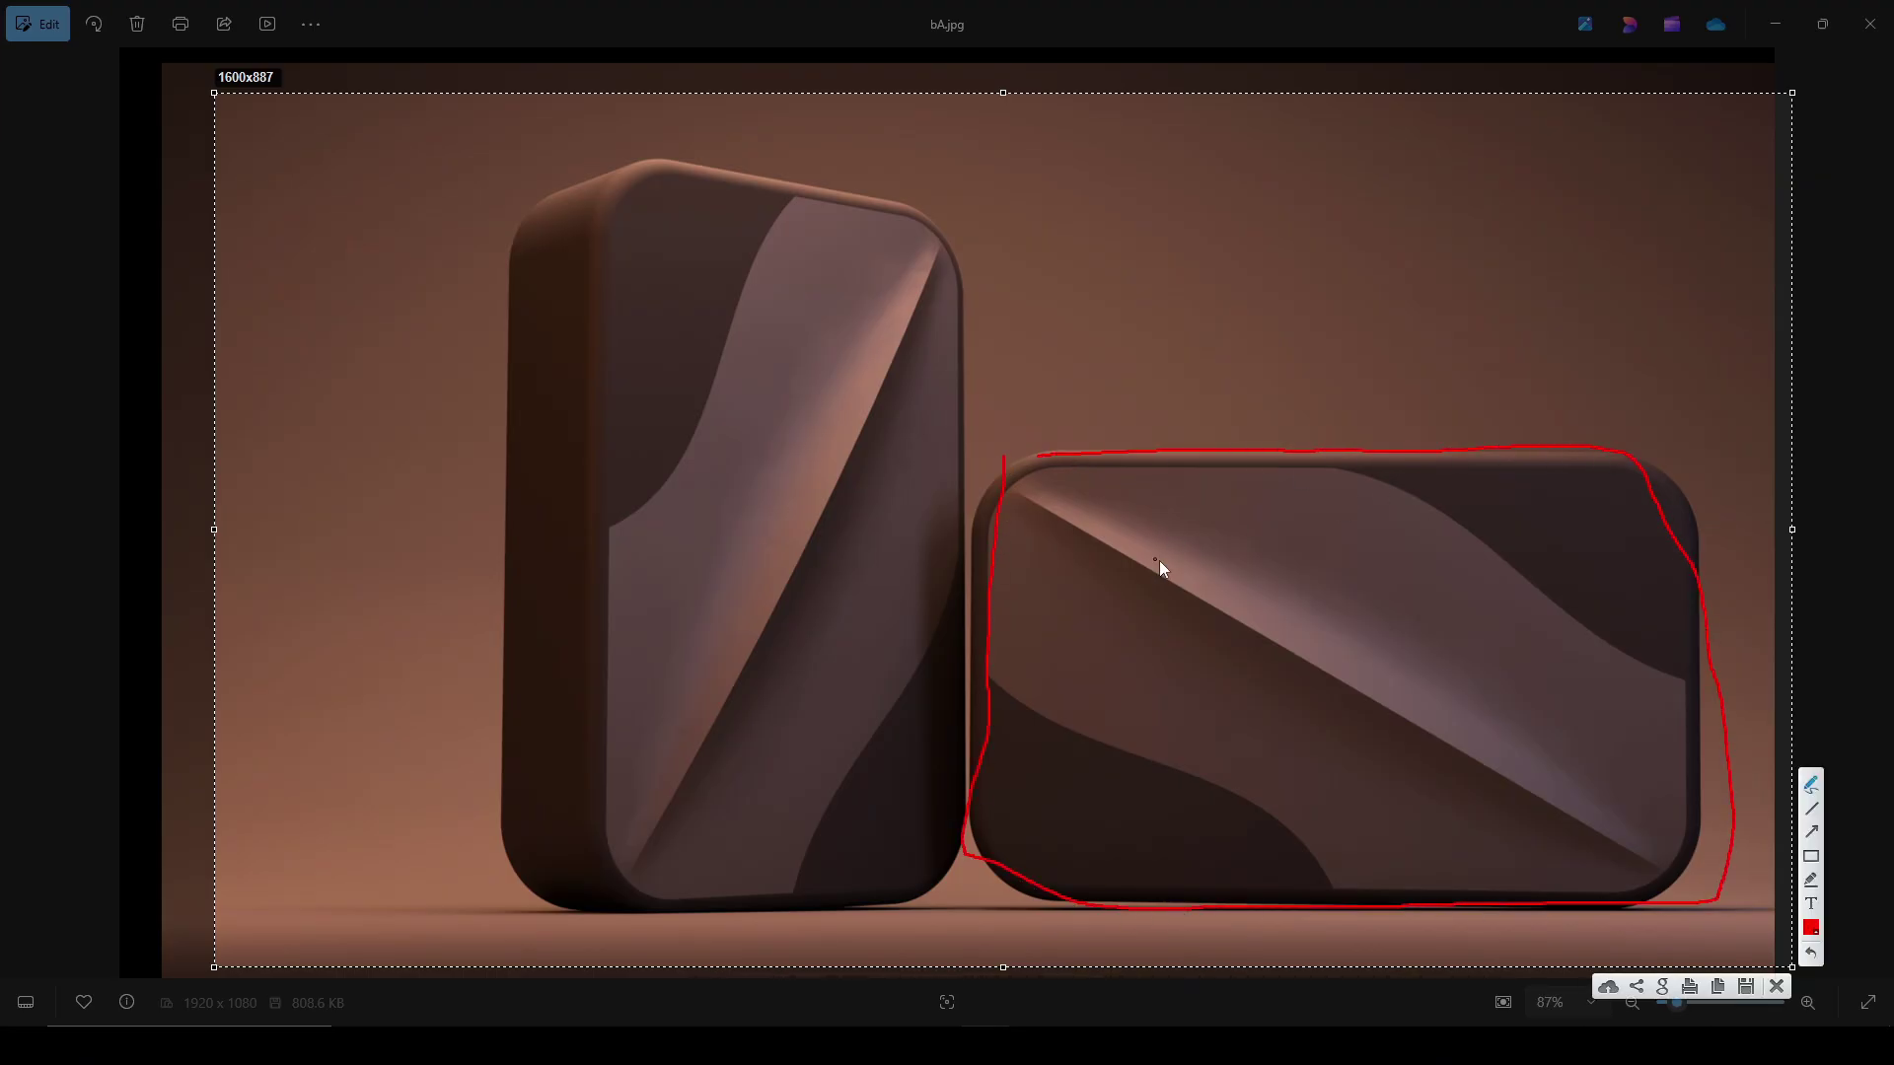
Mark the upright block's side and rounded edge in the reference image, and outline its front face freehand.
{"action": "left_click_drag", "start_coordinate": [506, 543], "coordinate": [573, 549]}
{"action": "mouse_move", "coordinate": [550, 531]}
{"action": "left_mouse_down"}
{"action": "mouse_move", "coordinate": [600, 552]}
{"action": "mouse_move", "coordinate": [595, 572]}
{"action": "left_mouse_up"}
{"action": "mouse_move", "coordinate": [579, 483]}
{"action": "left_mouse_down"}
{"action": "mouse_move", "coordinate": [598, 490]}
{"action": "mouse_move", "coordinate": [604, 451]}
{"action": "left_mouse_up"}
{"action": "left_click_drag", "start_coordinate": [578, 375], "coordinate": [612, 382]}
{"action": "left_click_drag", "start_coordinate": [622, 168], "coordinate": [575, 247]}
{"action": "left_click_drag", "start_coordinate": [556, 826], "coordinate": [614, 913]}
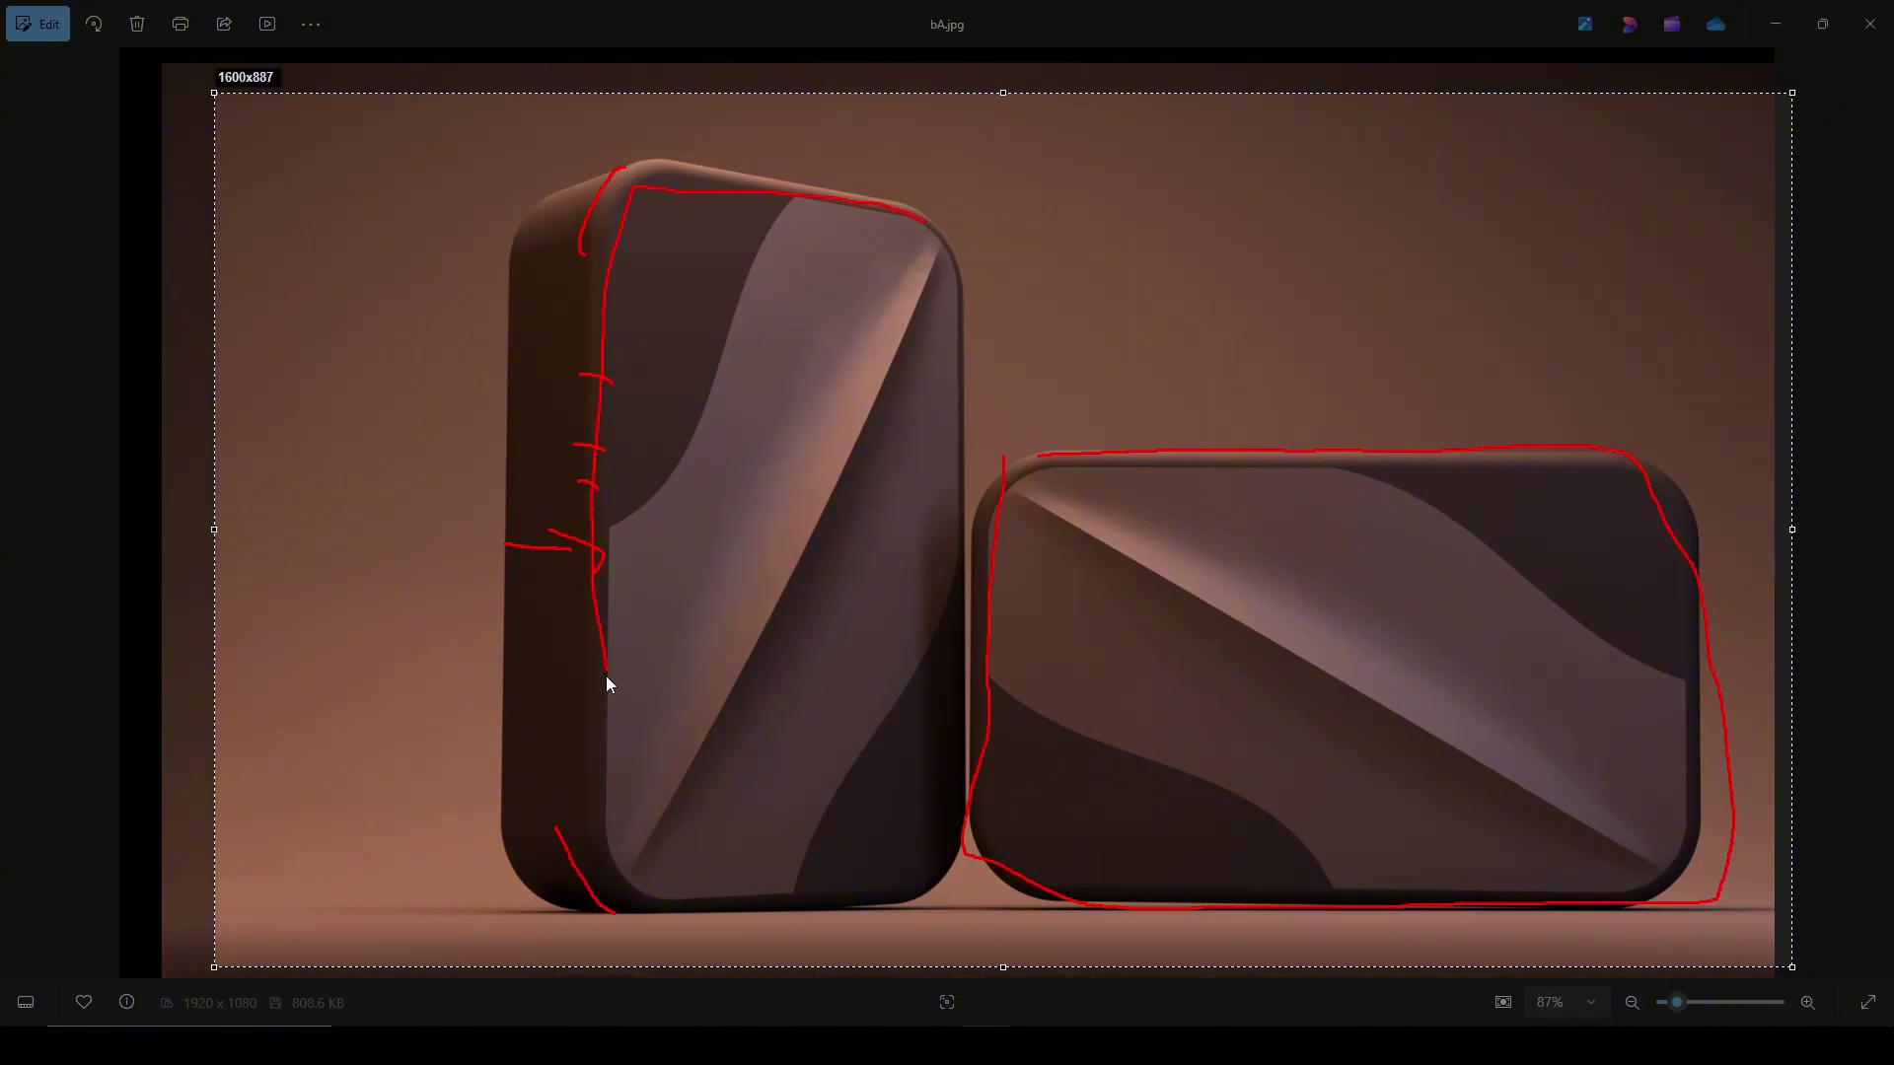
{"action": "left_click_drag", "start_coordinate": [914, 902], "coordinate": [984, 523]}
{"action": "left_click_drag", "start_coordinate": [932, 230], "coordinate": [937, 225]}
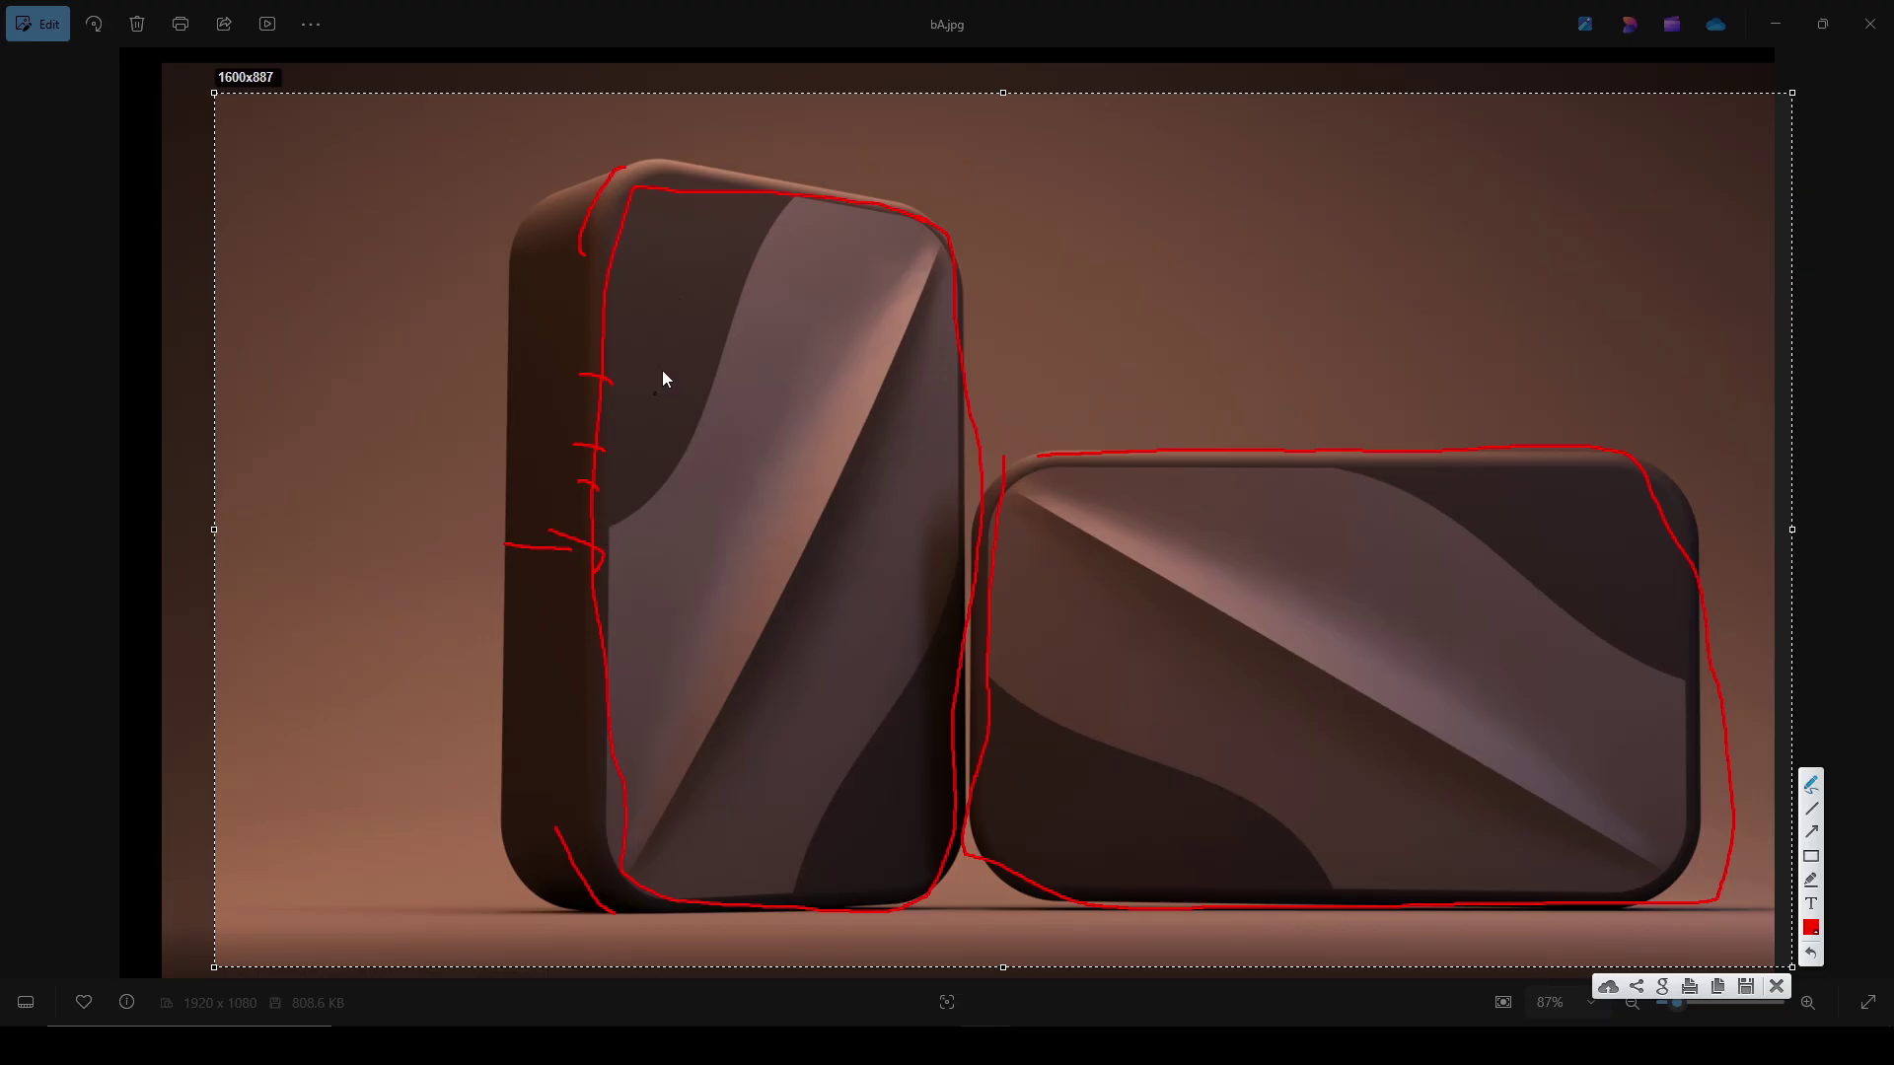
Trace the two curved boundaries on the upright block's front face and tick the flat corner areas they enclose.
{"action": "left_click_drag", "start_coordinate": [603, 544], "coordinate": [590, 531]}
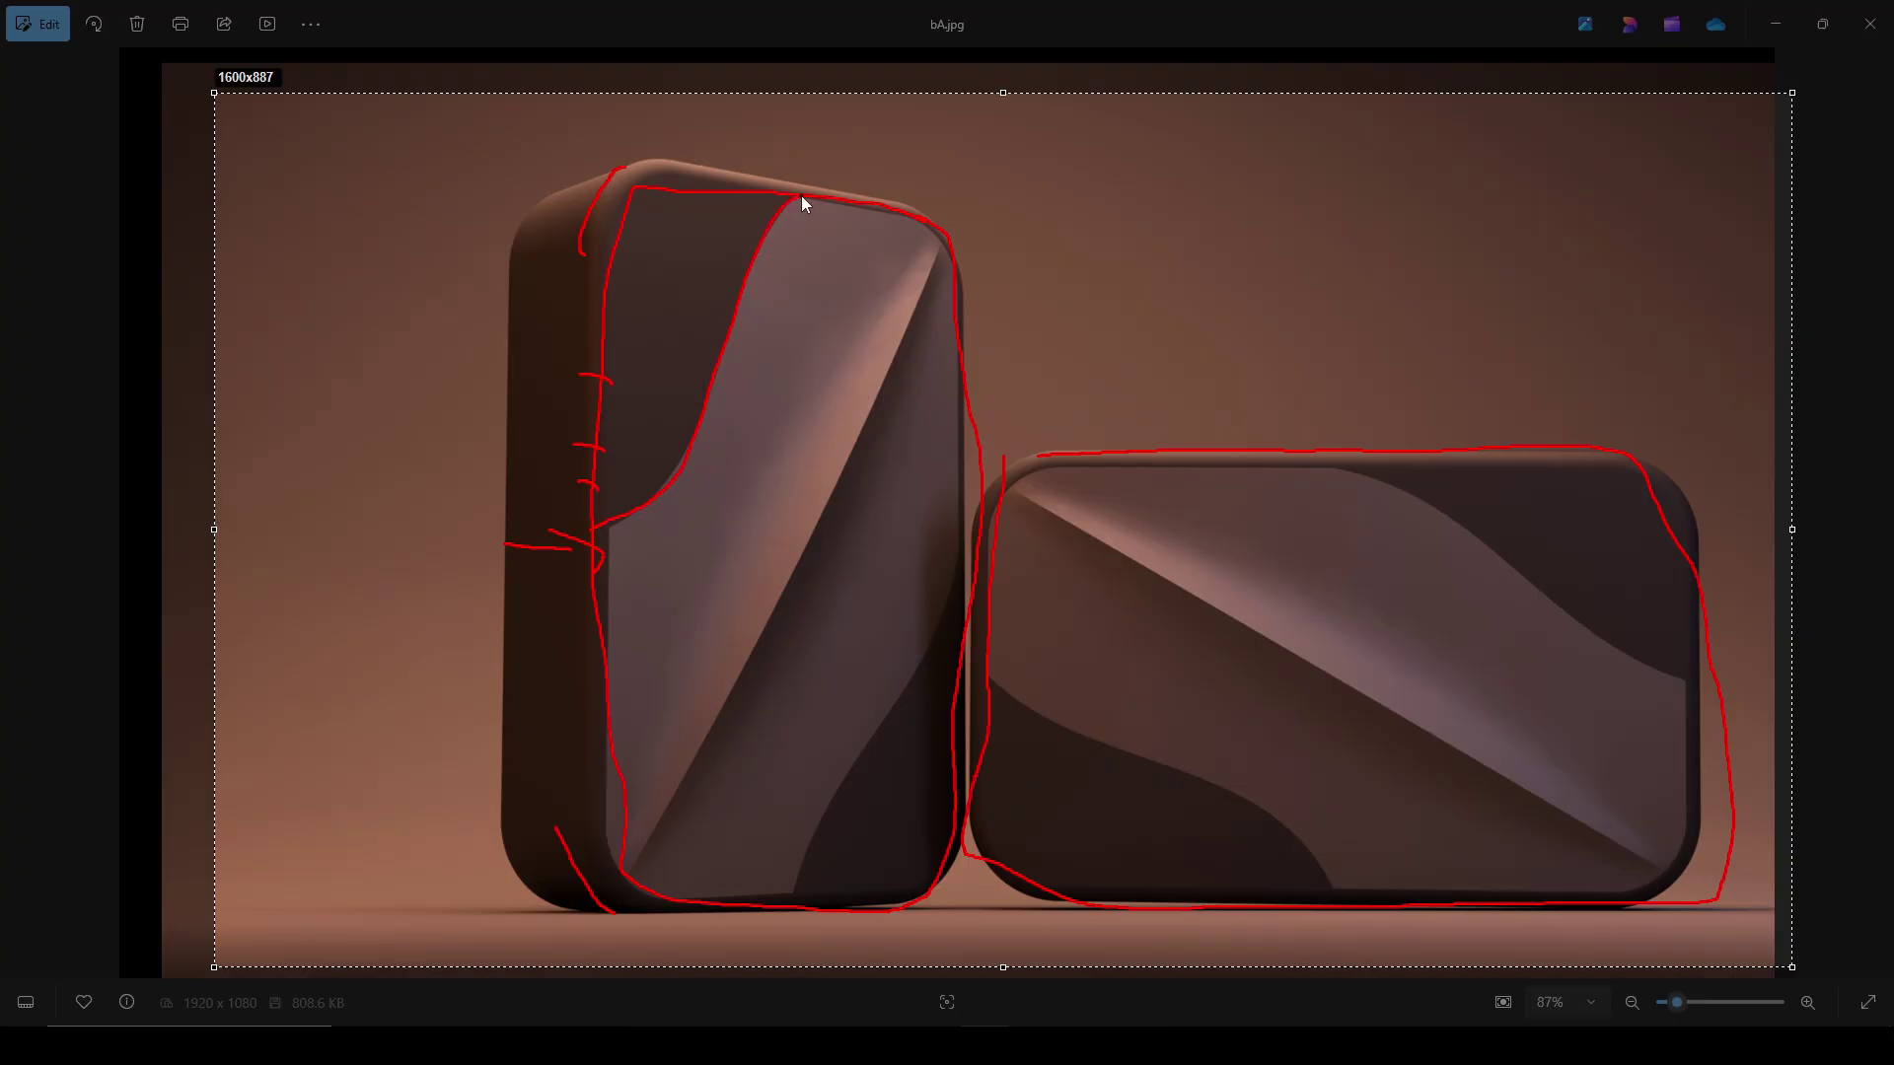
{"action": "left_click_drag", "start_coordinate": [801, 195], "coordinate": [803, 197]}
{"action": "left_click_drag", "start_coordinate": [795, 898], "coordinate": [823, 795]}
{"action": "left_click_drag", "start_coordinate": [965, 530], "coordinate": [965, 533]}
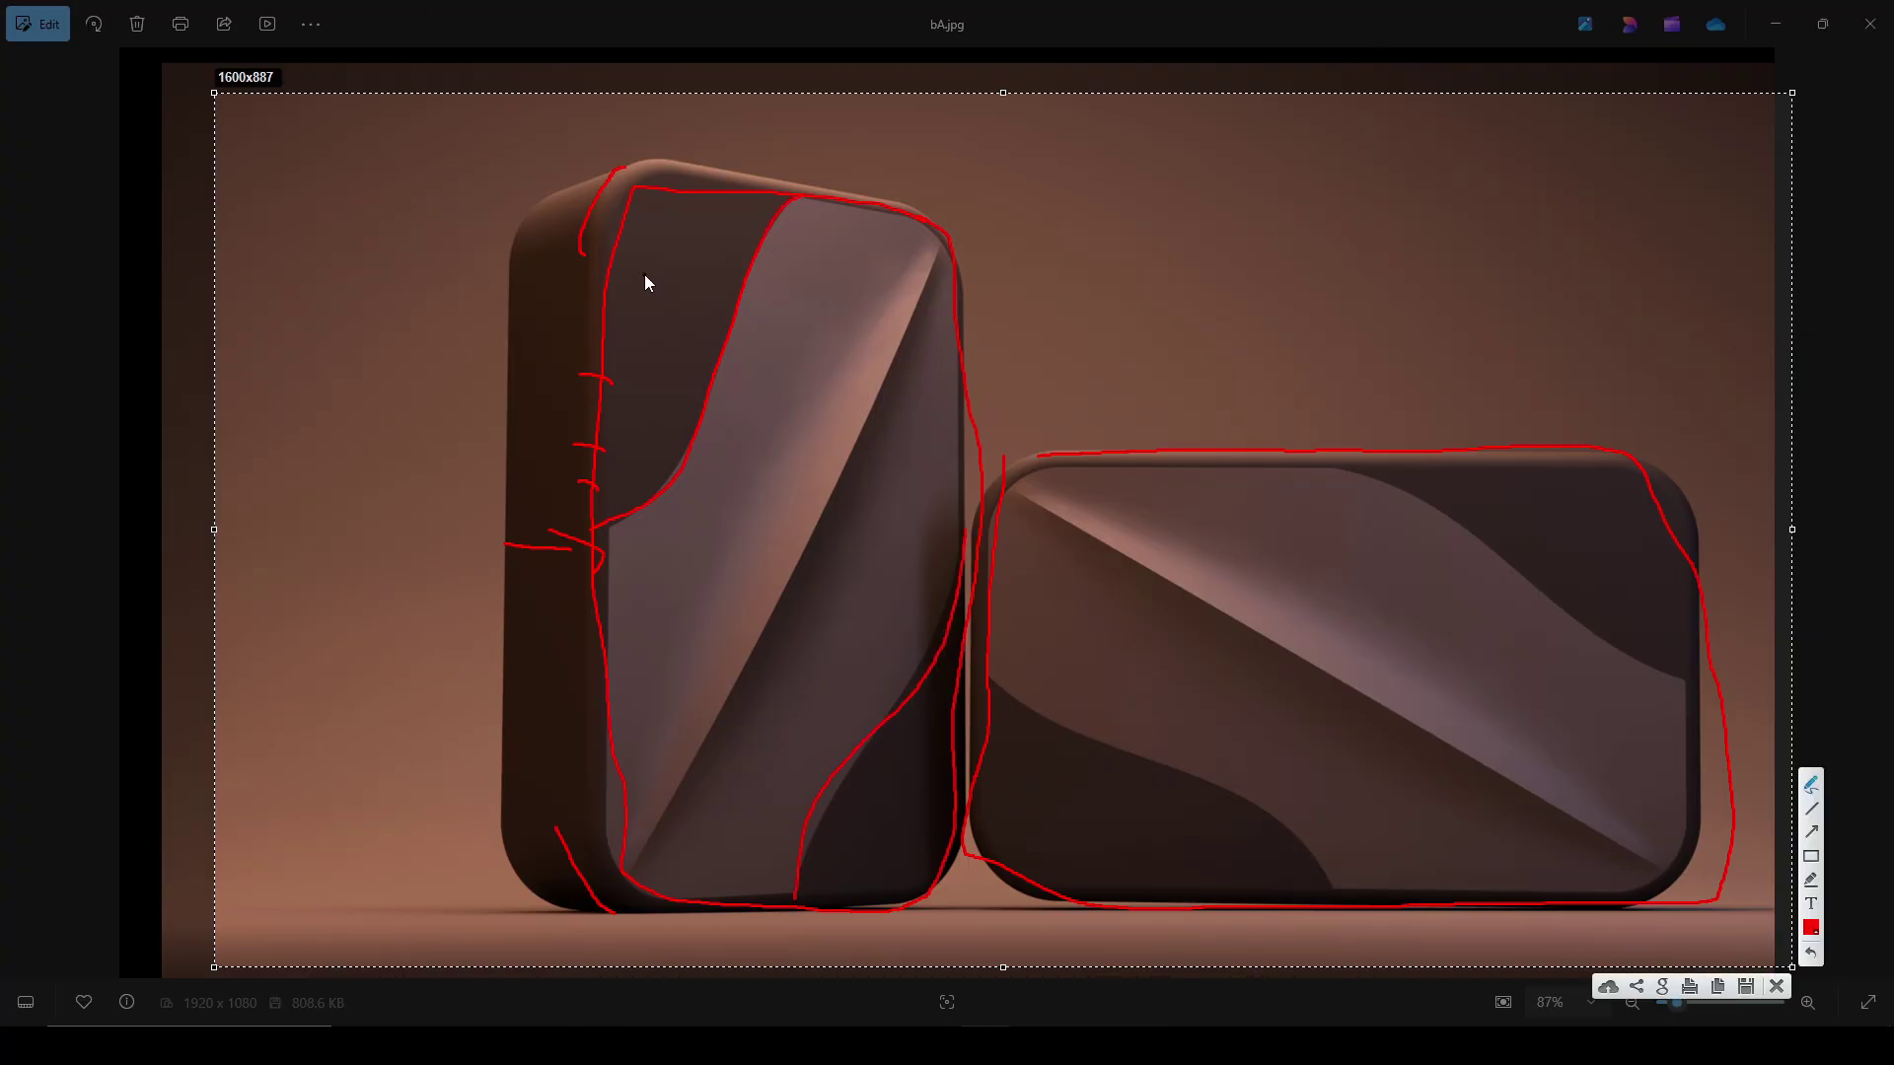
{"action": "left_click_drag", "start_coordinate": [645, 277], "coordinate": [700, 248]}
{"action": "left_click_drag", "start_coordinate": [864, 816], "coordinate": [922, 781]}
Mark the slope from the upper curve to the diagonal ridge and the ridge's end corners, and close the annotation overlay.
{"action": "mouse_move", "coordinate": [685, 451]}
{"action": "left_mouse_down"}
{"action": "mouse_move", "coordinate": [716, 438]}
{"action": "mouse_move", "coordinate": [701, 387]}
{"action": "mouse_move", "coordinate": [728, 393]}
{"action": "mouse_move", "coordinate": [745, 355]}
{"action": "left_mouse_up"}
{"action": "mouse_move", "coordinate": [726, 288]}
{"action": "left_mouse_down"}
{"action": "mouse_move", "coordinate": [761, 297]}
{"action": "mouse_move", "coordinate": [783, 270]}
{"action": "left_mouse_up"}
{"action": "left_click_drag", "start_coordinate": [763, 404], "coordinate": [756, 441]}
{"action": "left_click_drag", "start_coordinate": [745, 431], "coordinate": [762, 444]}
{"action": "left_click", "coordinate": [759, 465]}
{"action": "left_click_drag", "start_coordinate": [652, 494], "coordinate": [655, 495]}
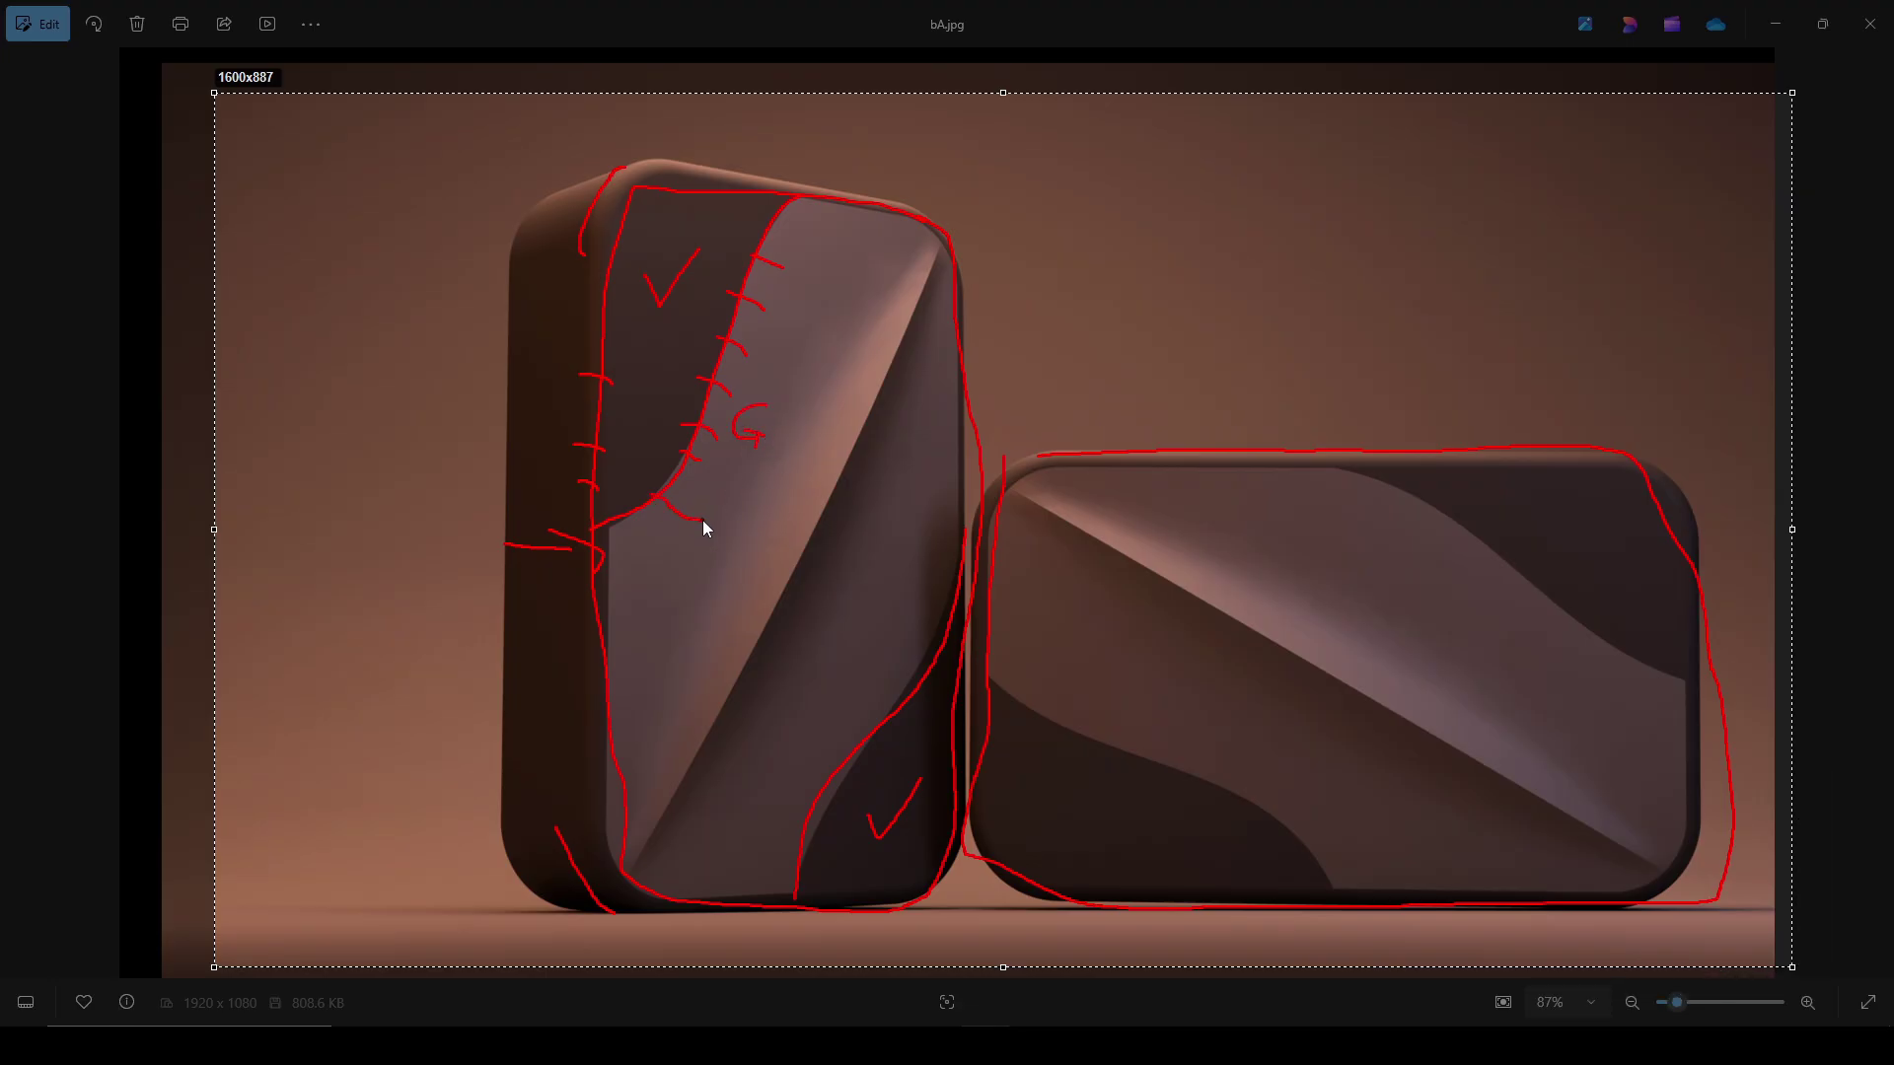
{"action": "left_click_drag", "start_coordinate": [822, 522], "coordinate": [824, 521]}
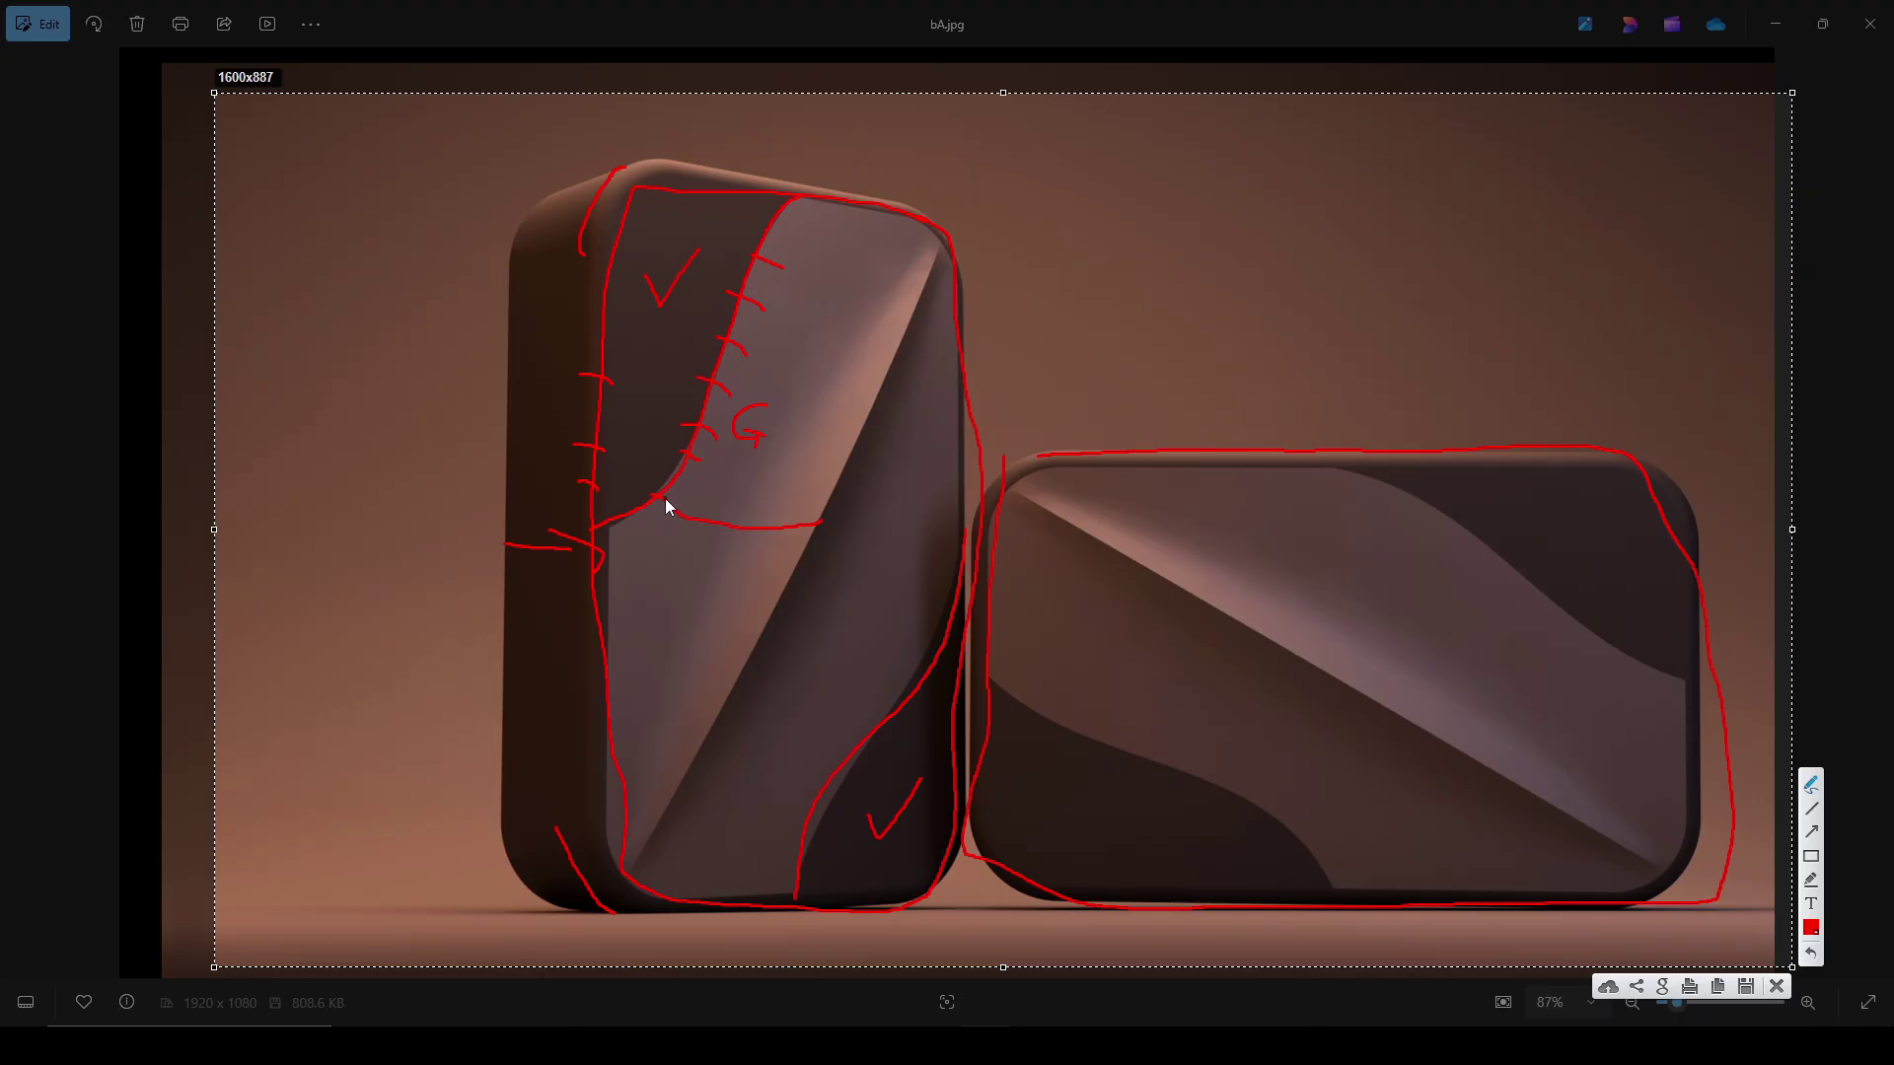
{"action": "left_click_drag", "start_coordinate": [649, 490], "coordinate": [666, 500]}
{"action": "left_click_drag", "start_coordinate": [819, 523], "coordinate": [819, 517]}
{"action": "mouse_move", "coordinate": [622, 891]}
{"action": "left_mouse_down"}
{"action": "mouse_move", "coordinate": [665, 897]}
{"action": "mouse_move", "coordinate": [599, 831]}
{"action": "left_mouse_up"}
{"action": "mouse_move", "coordinate": [913, 229]}
{"action": "left_mouse_down"}
{"action": "mouse_move", "coordinate": [938, 245]}
{"action": "mouse_move", "coordinate": [927, 211]}
{"action": "left_mouse_up"}
{"action": "left_click", "coordinate": [1768, 987]}
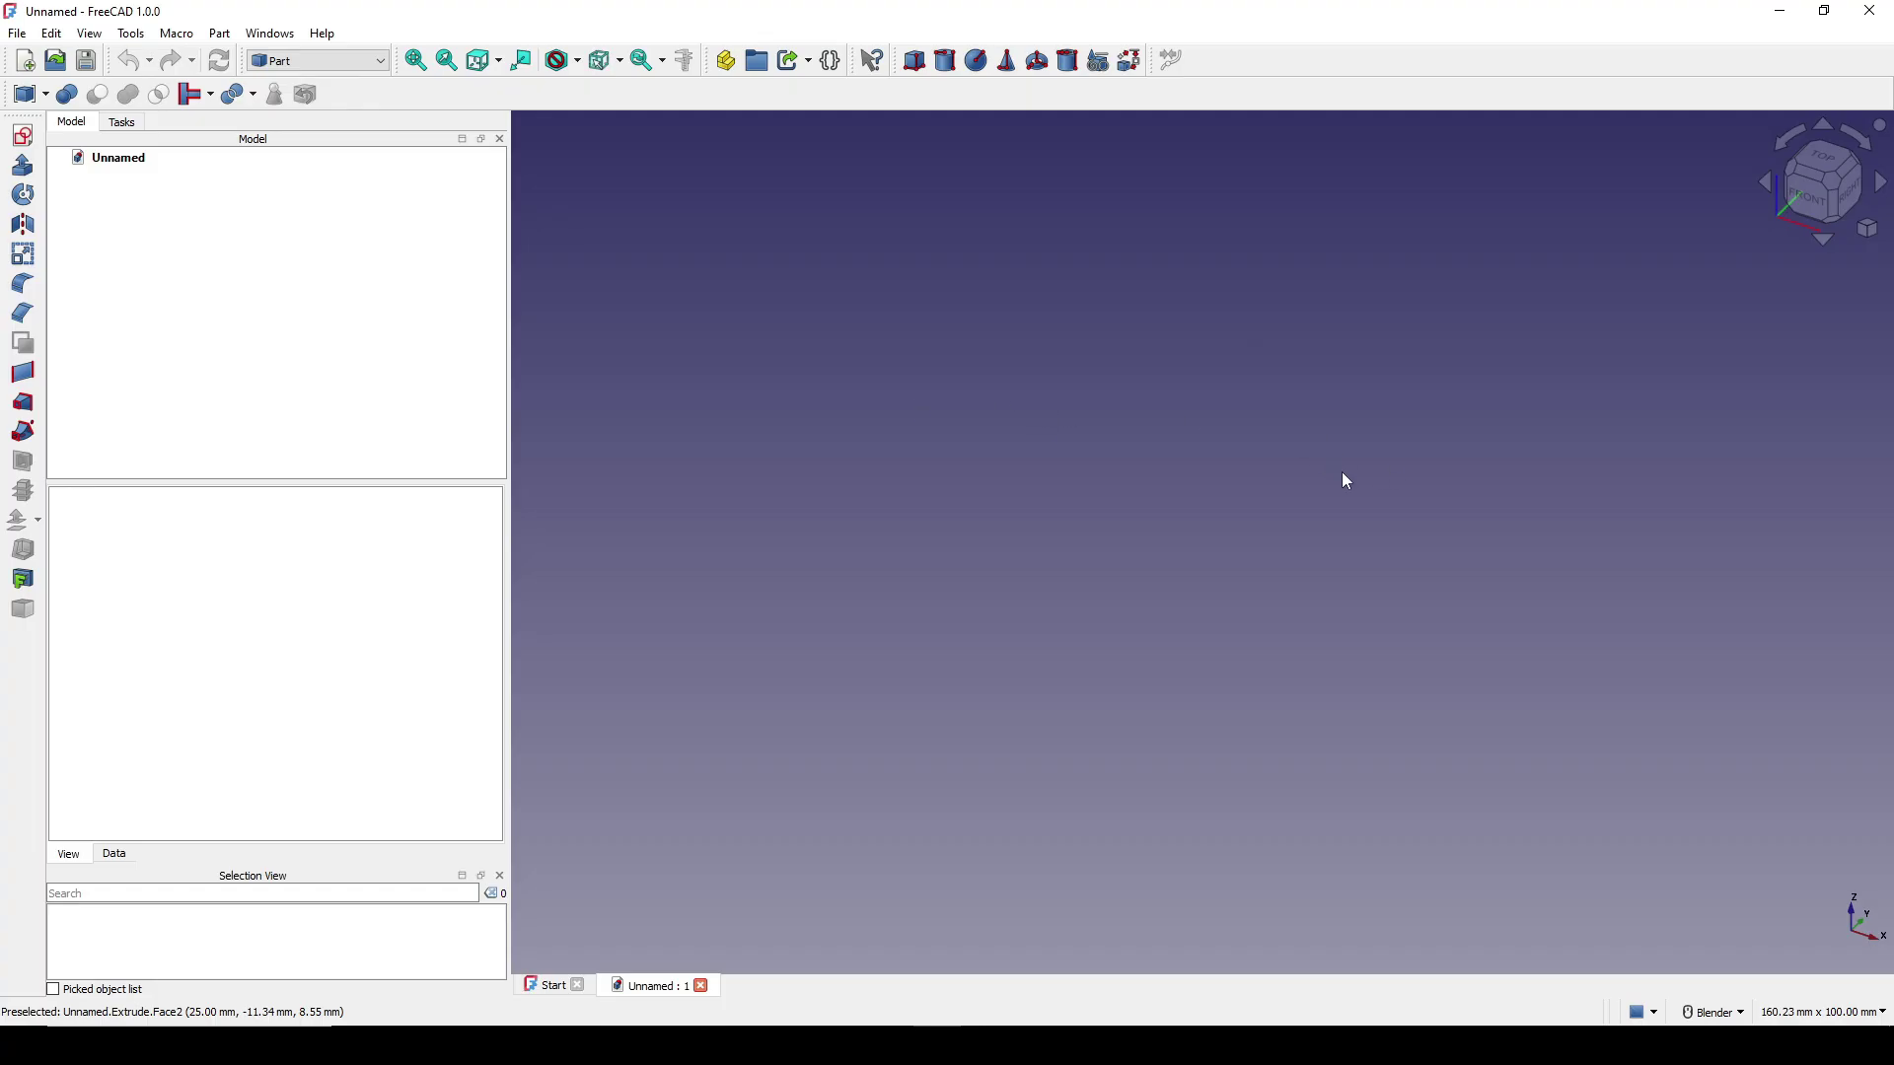
Create a sketch on the XY plane and draw a rectangle centred on the origin, about 30 mm wide and 40 mm high.
{"action": "left_click", "coordinate": [23, 135]}
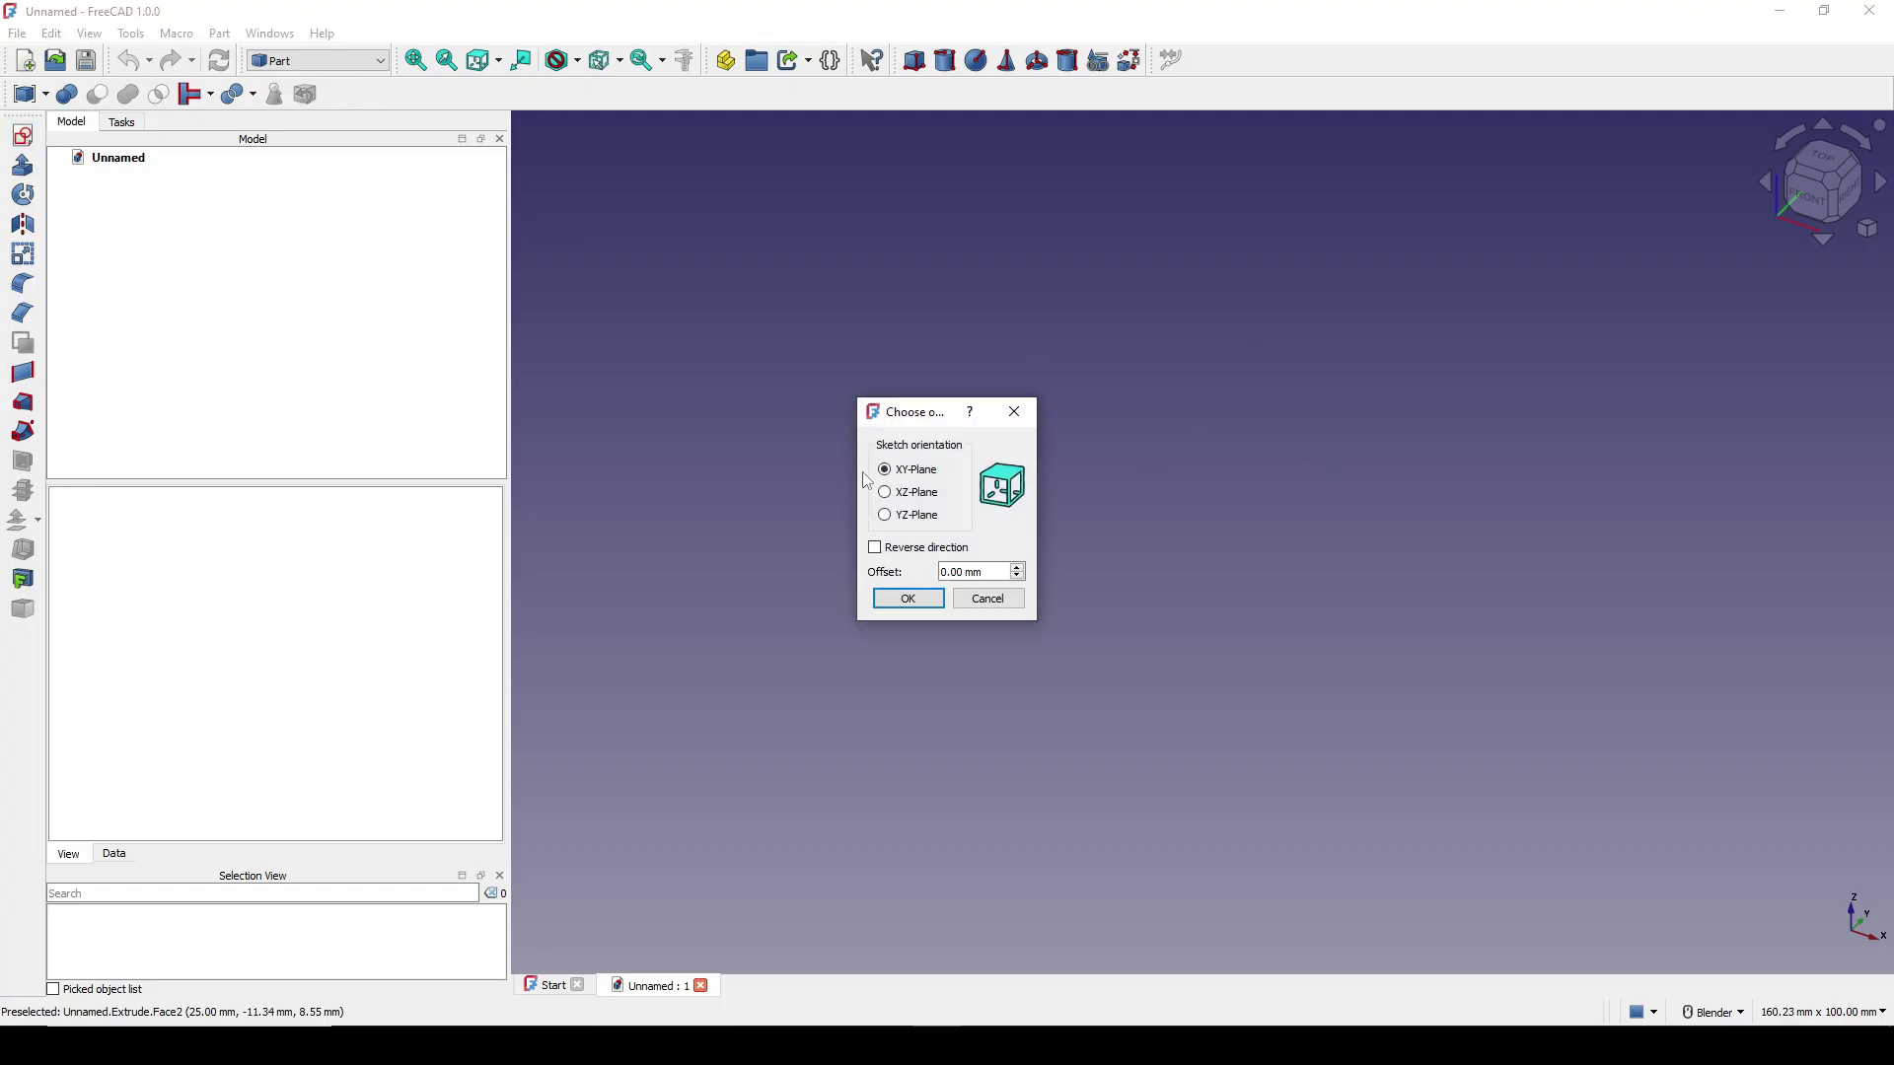
{"action": "left_click", "coordinate": [907, 598]}
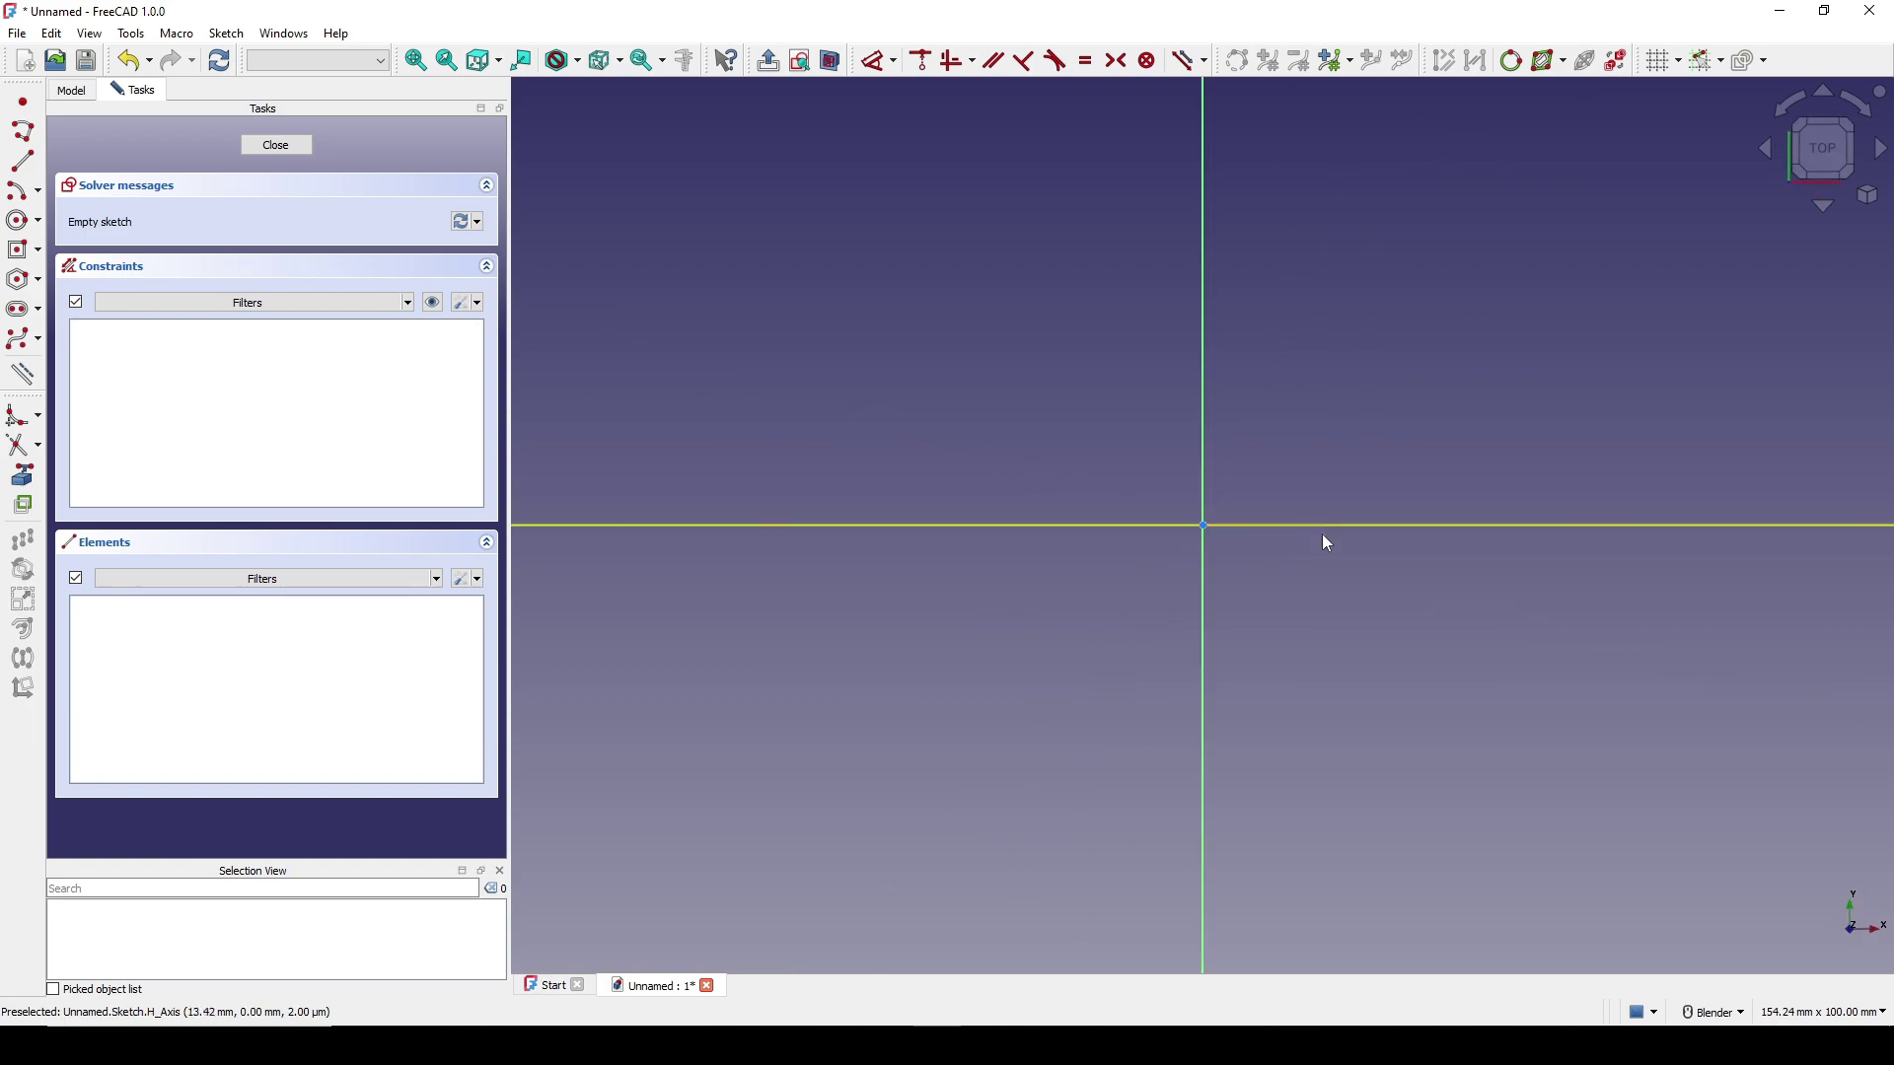
{"action": "left_click", "coordinate": [40, 257]}
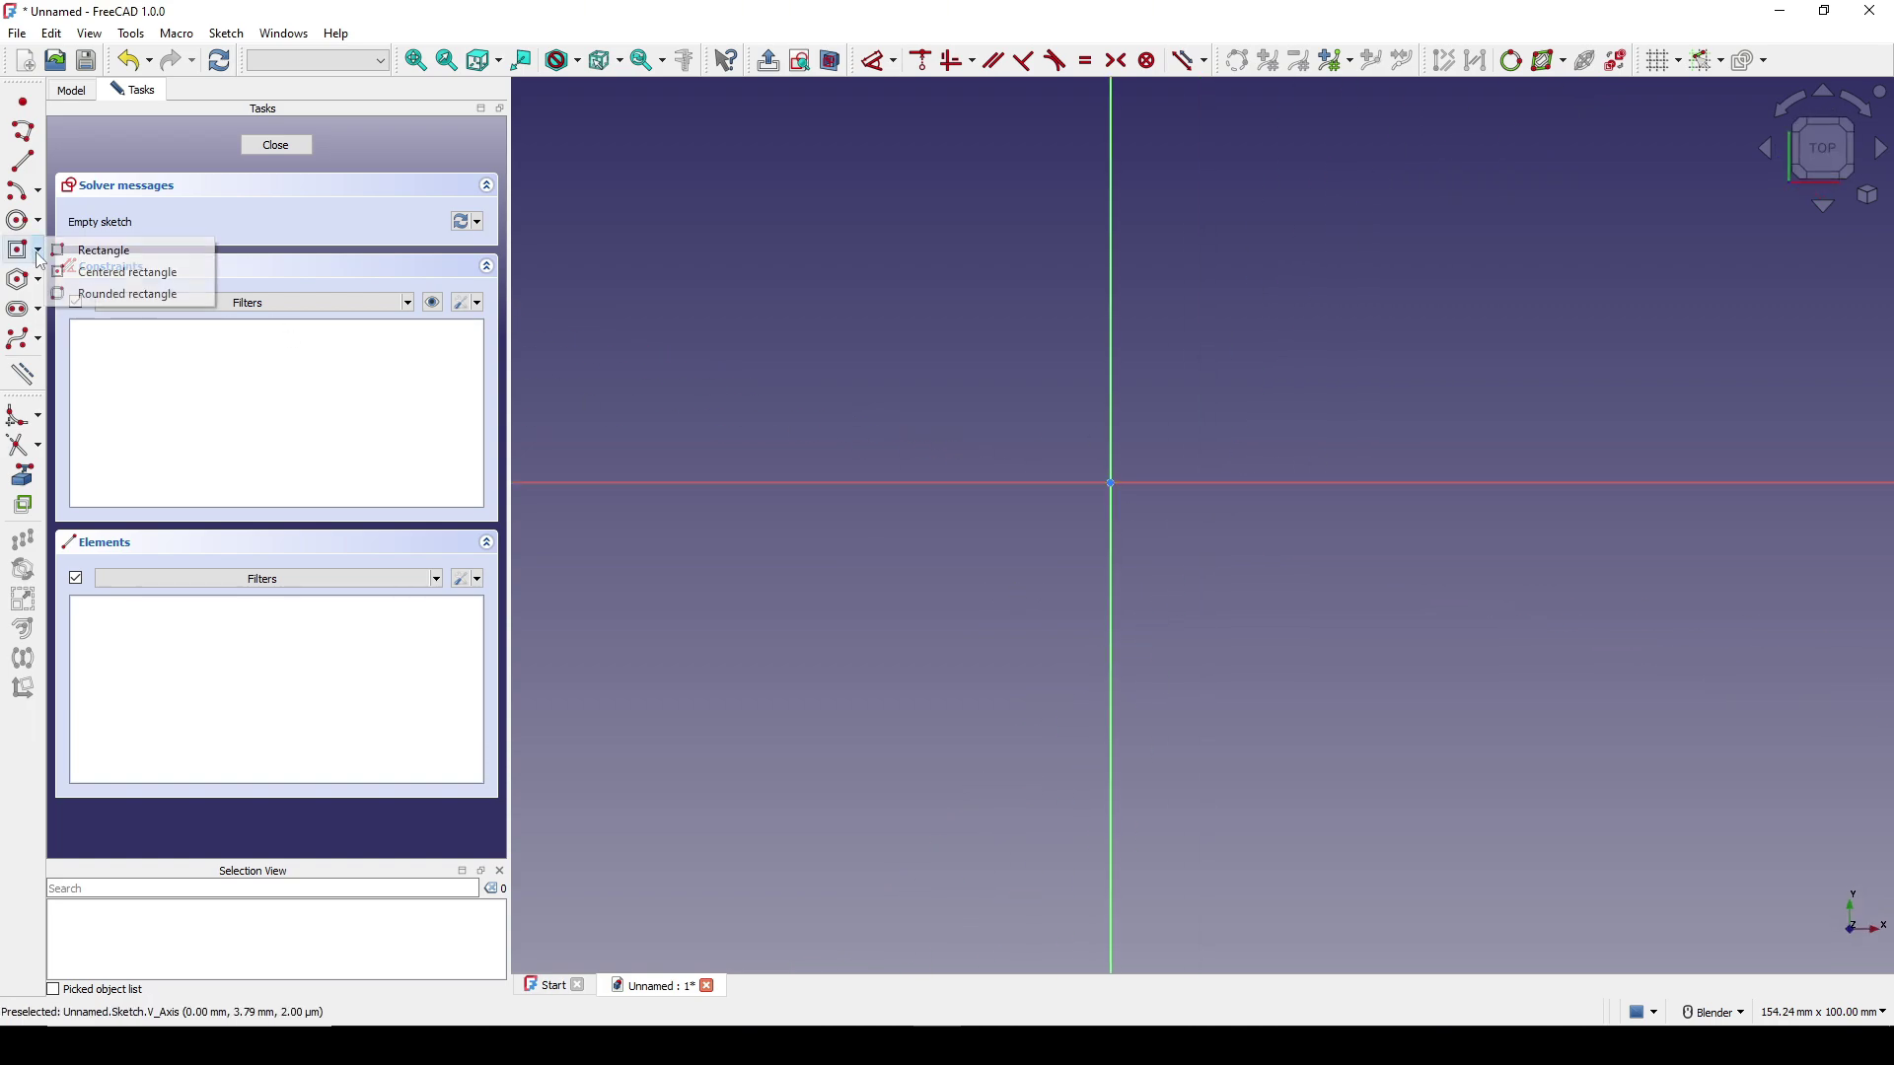
{"action": "left_click", "coordinate": [165, 272]}
{"action": "left_click", "coordinate": [1110, 483]}
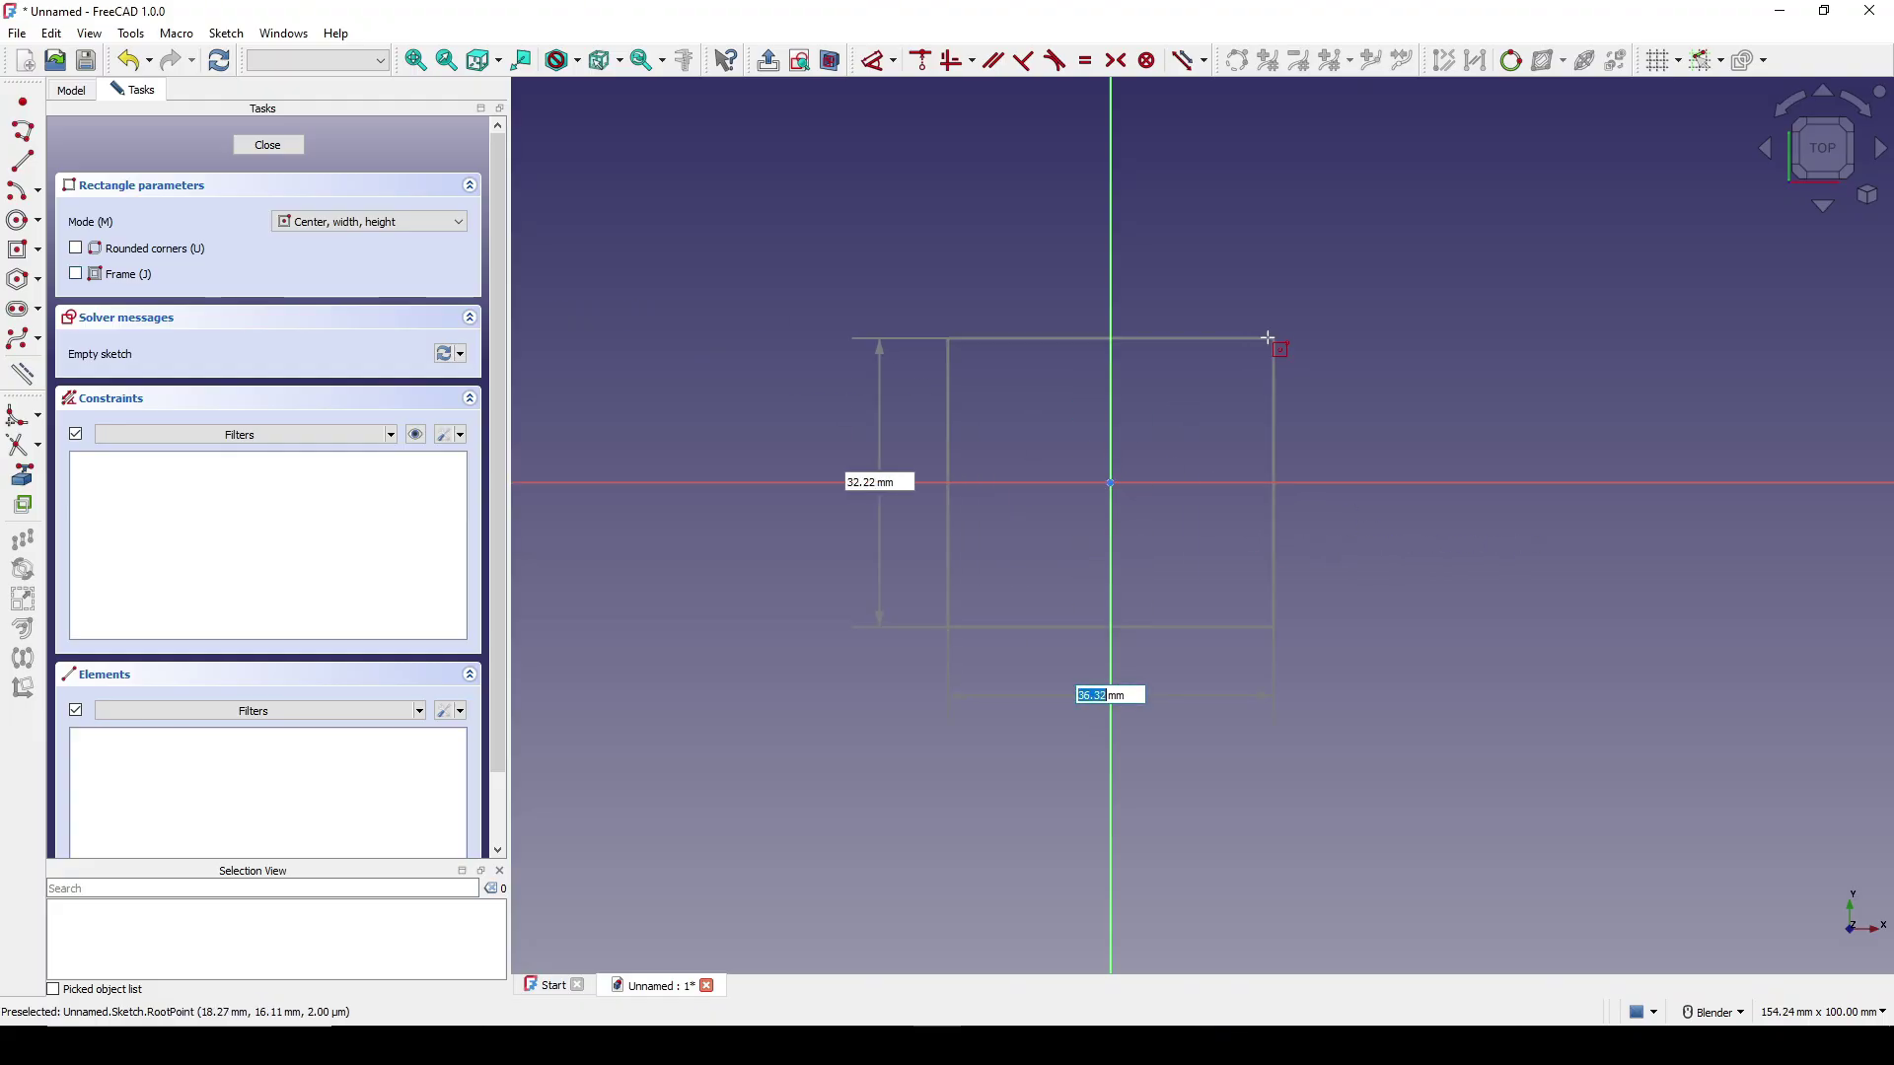
{"action": "left_click", "coordinate": [1246, 302]}
{"action": "right_click", "coordinate": [1362, 349]}
{"action": "middle_click_drag", "start_coordinate": [1359, 351], "coordinate": [1265, 385], "text": "shift"}
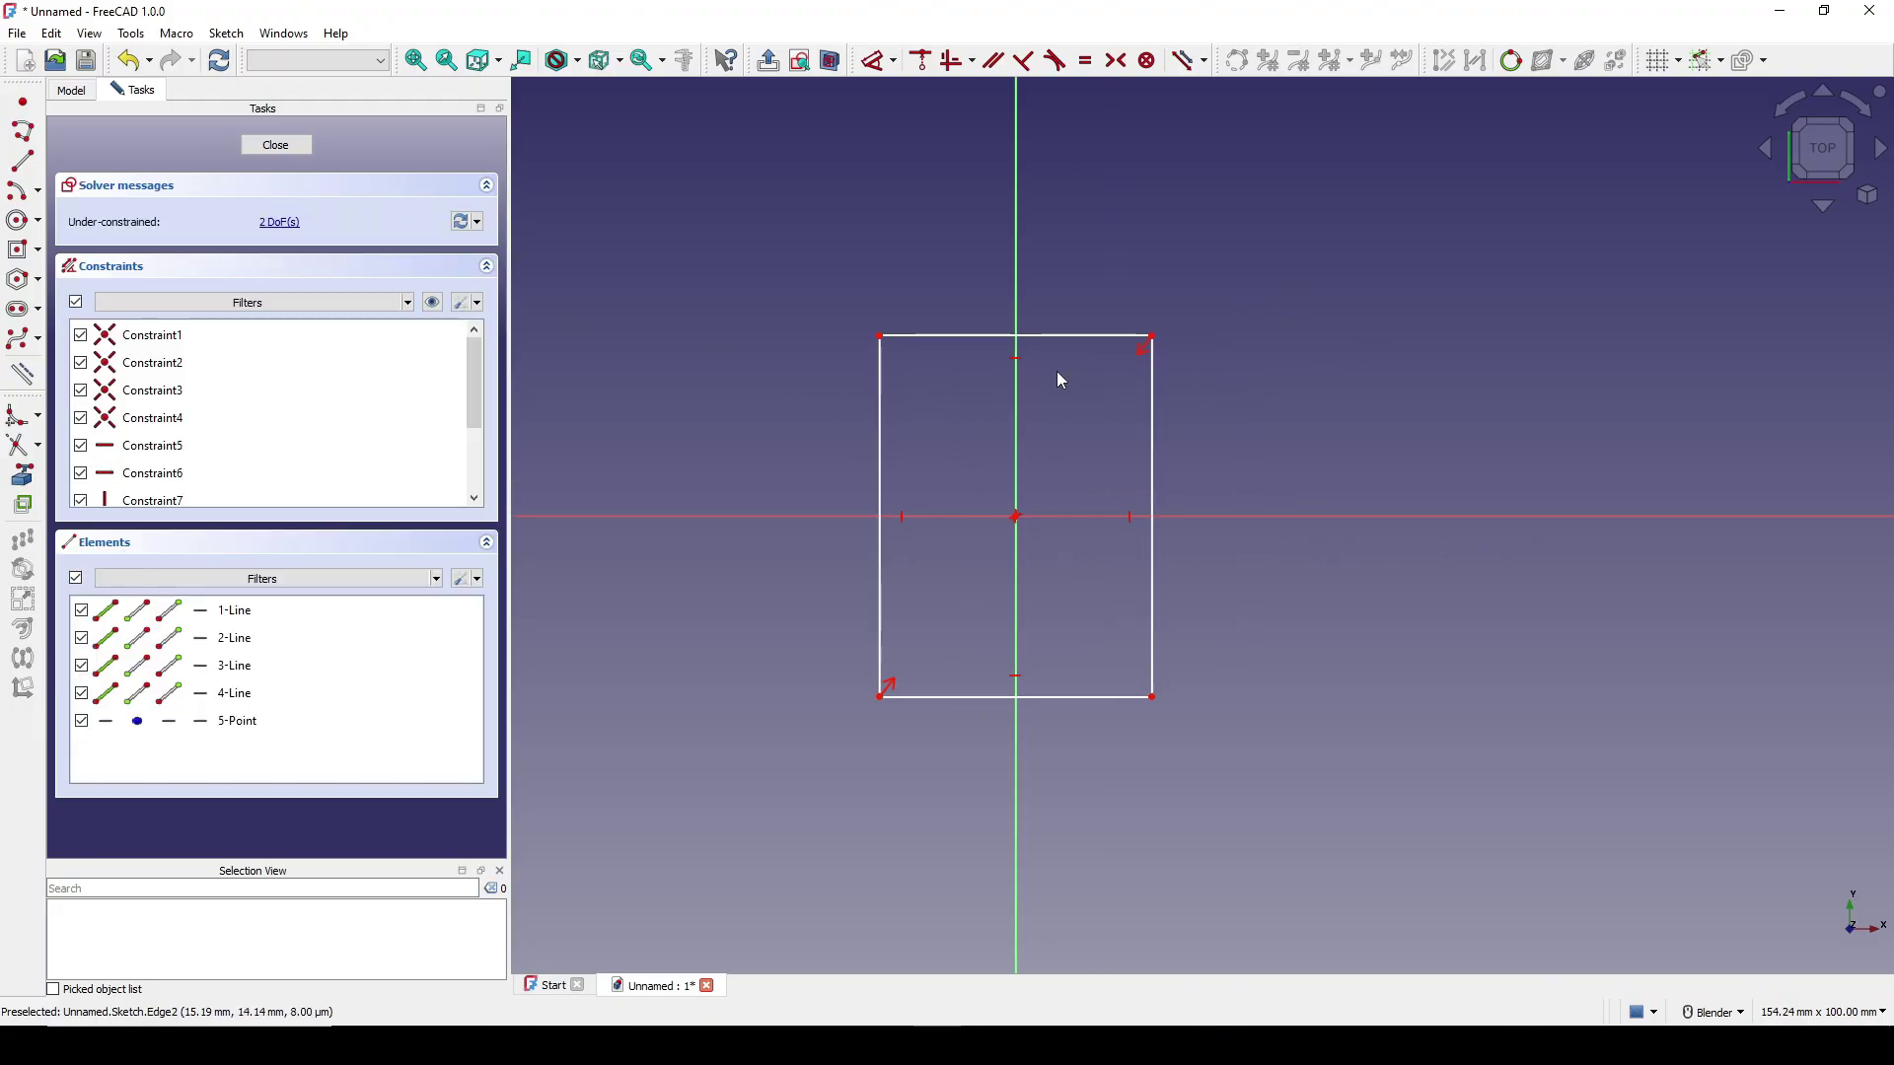
Constrain the rectangle's width to 50 mm.
{"action": "left_click", "coordinate": [1071, 337]}
{"action": "key", "text": "d"}
{"action": "left_click", "coordinate": [1064, 271]}
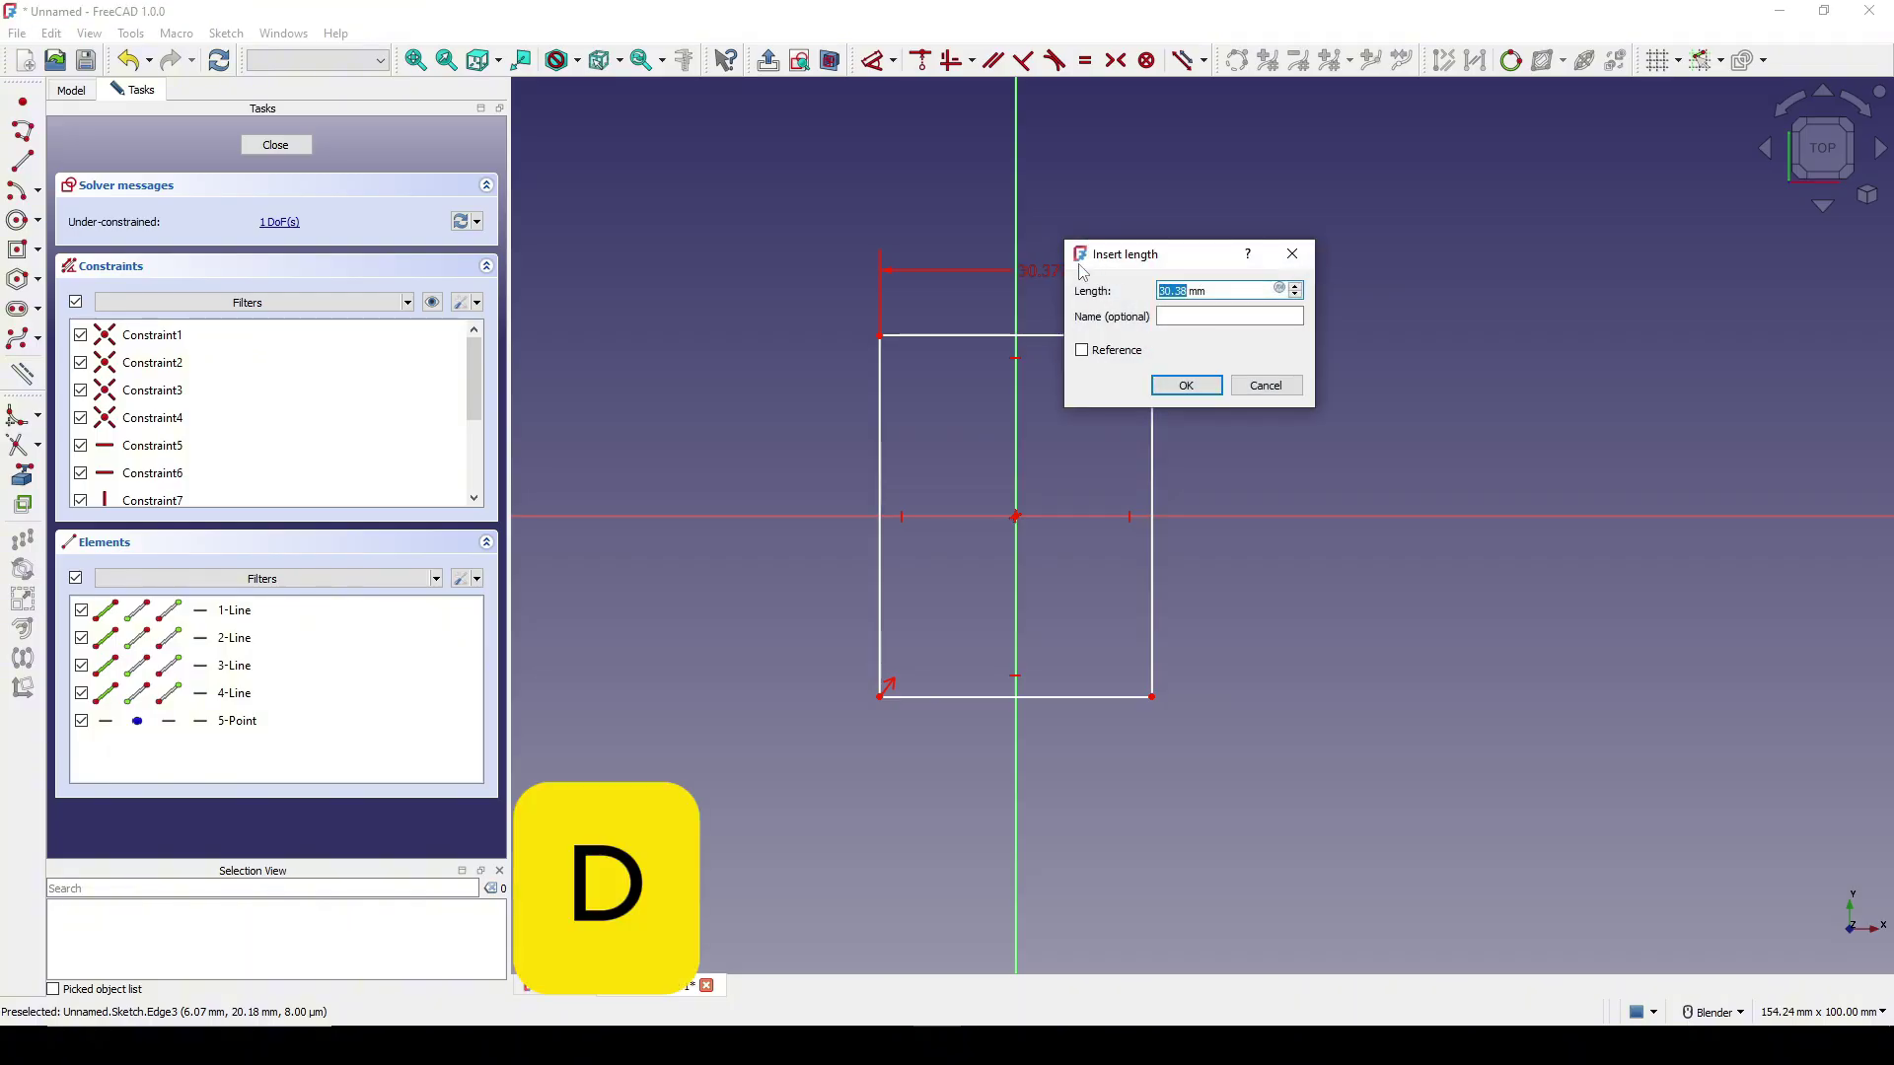
{"action": "type", "text": "50"}
{"action": "key", "text": "Return"}
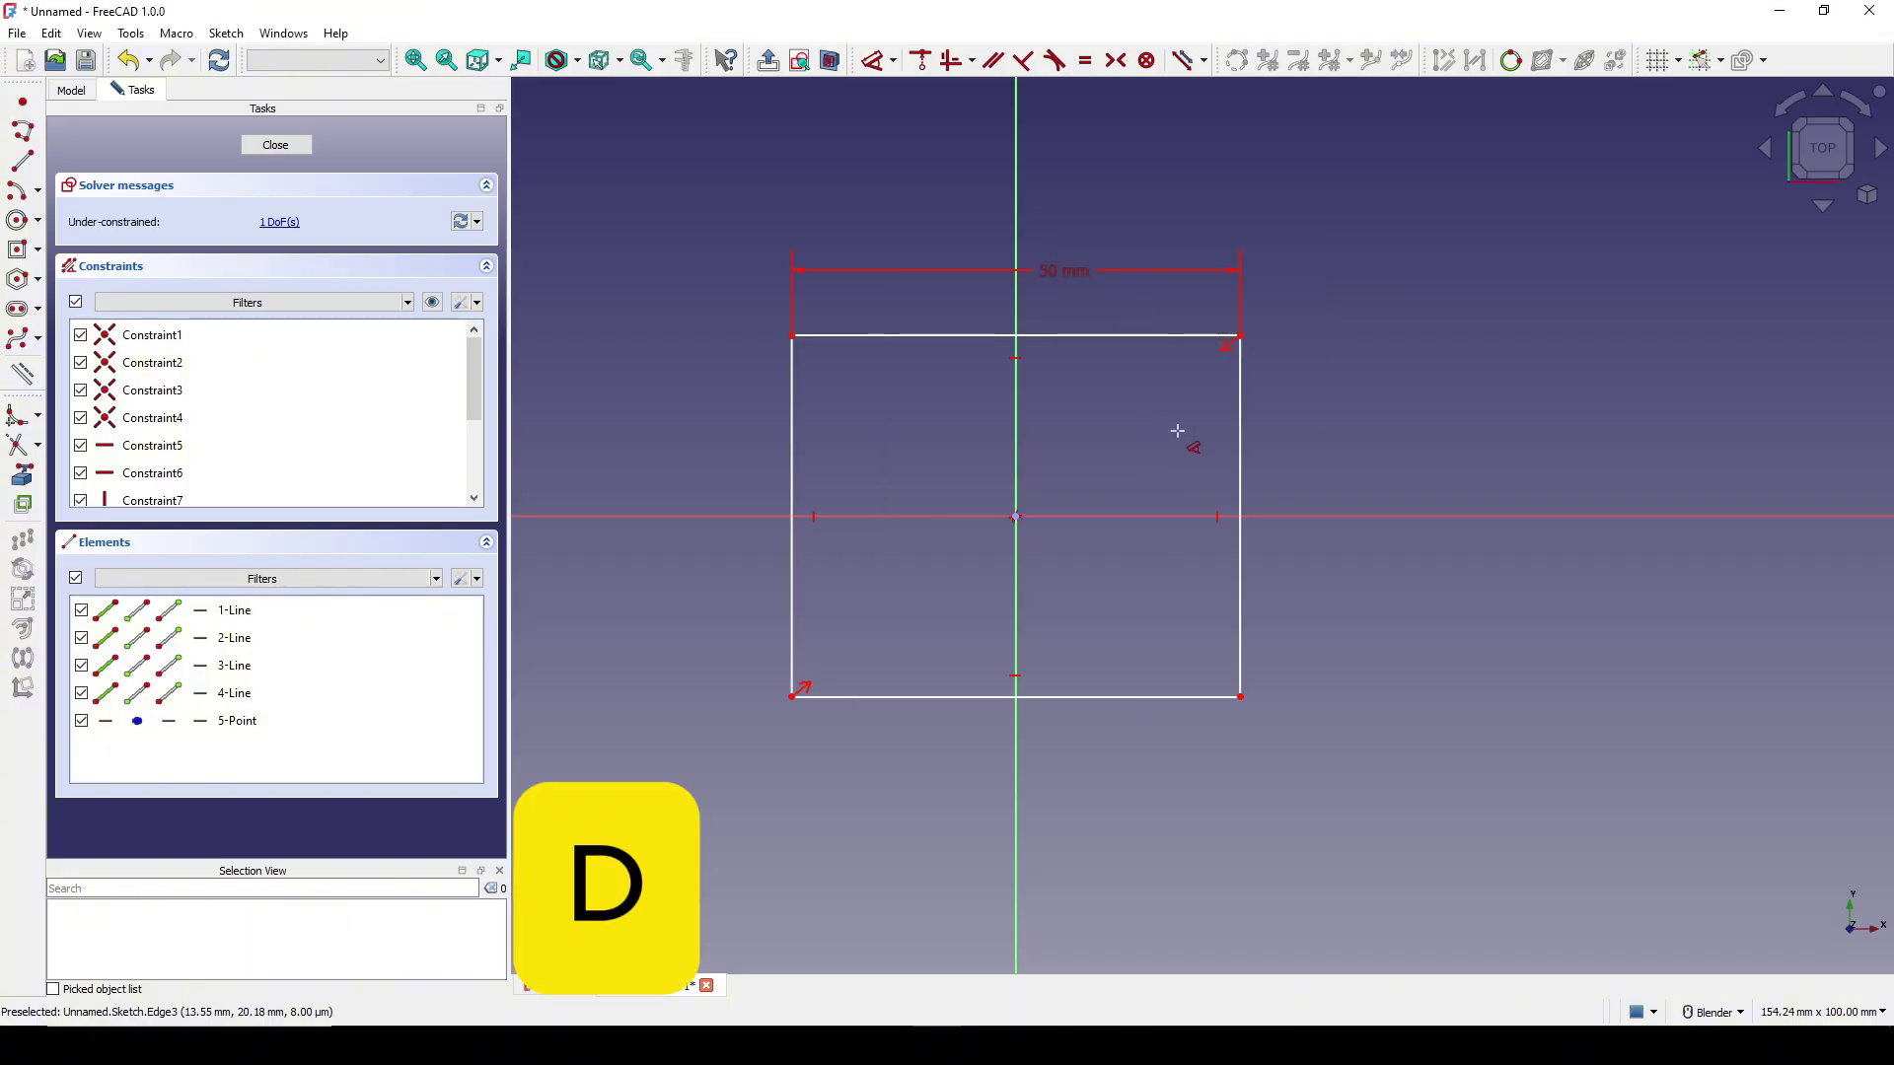
Constrain the rectangle's height to 80 mm and close the sketch.
{"action": "left_click", "coordinate": [1240, 453]}
{"action": "key", "text": "d"}
{"action": "left_click", "coordinate": [1352, 453]}
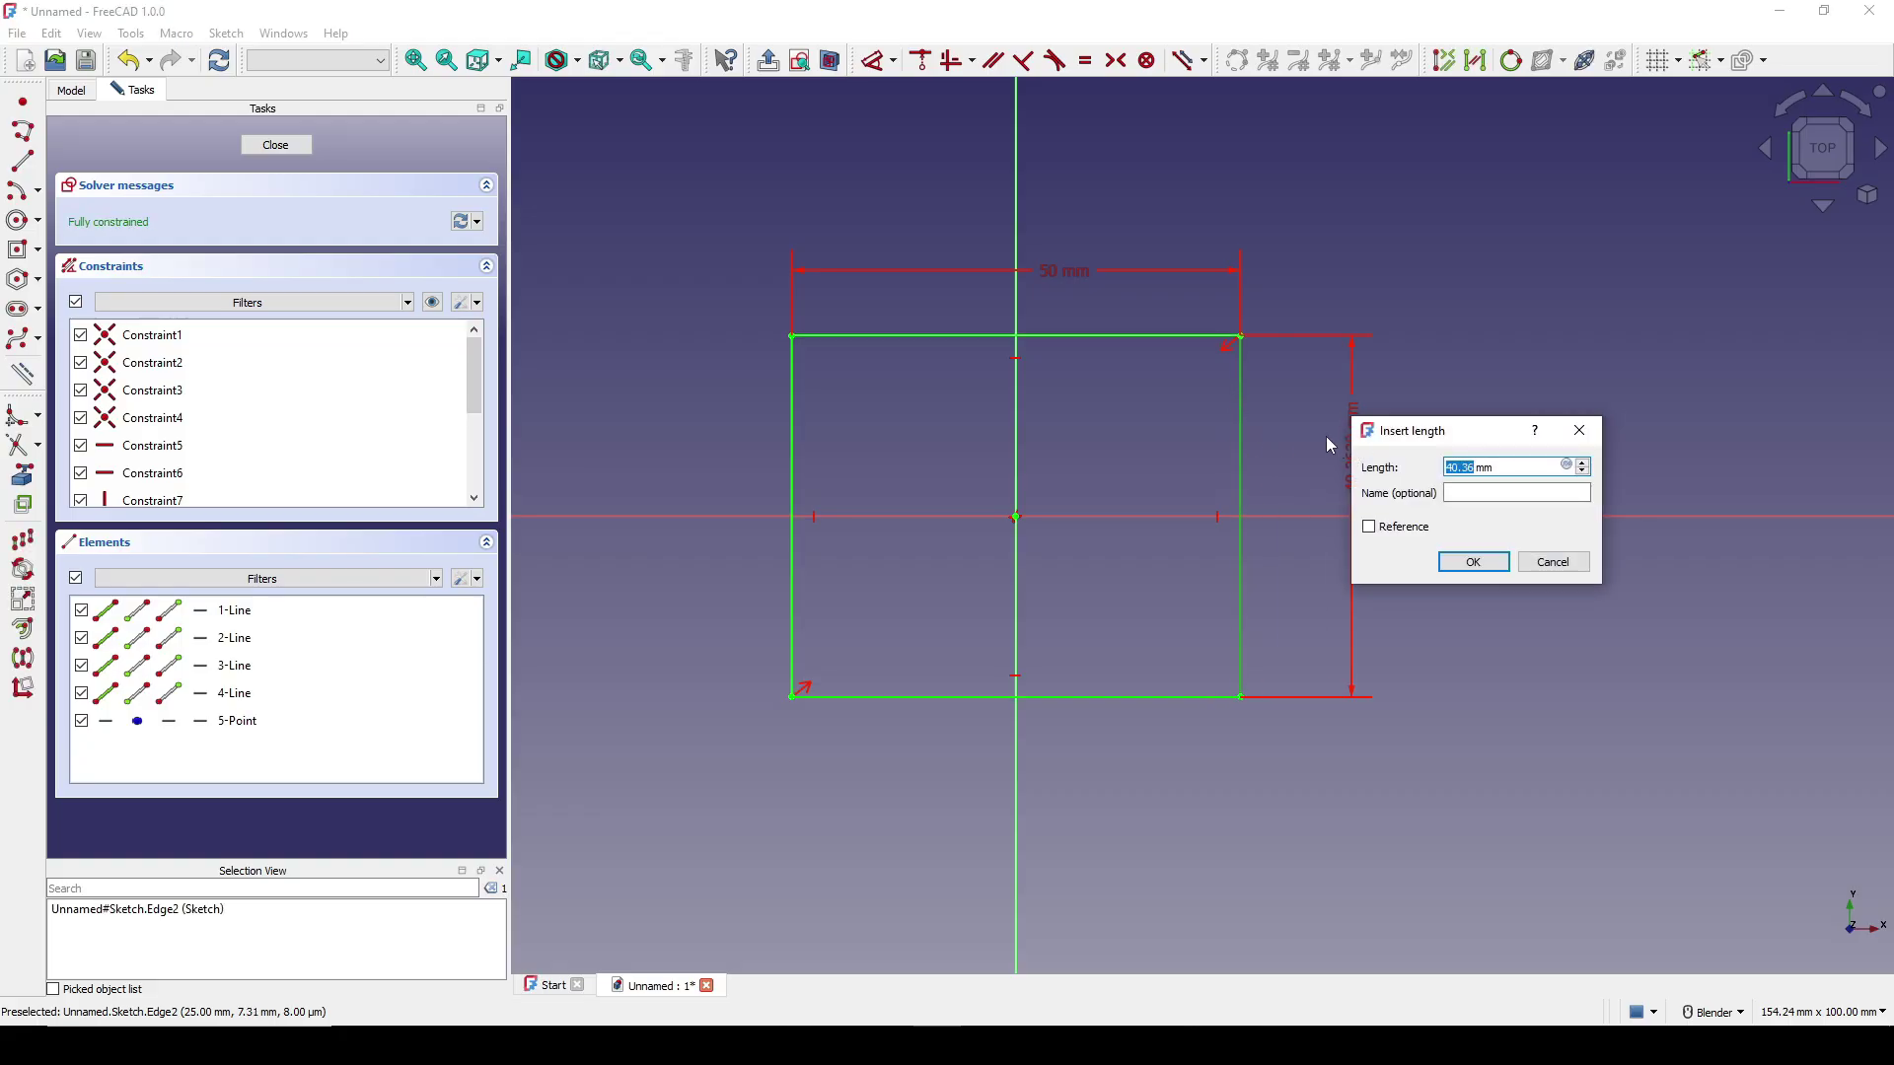
{"action": "type", "text": "80"}
{"action": "key", "text": "Return"}
{"action": "right_click", "coordinate": [1173, 436]}
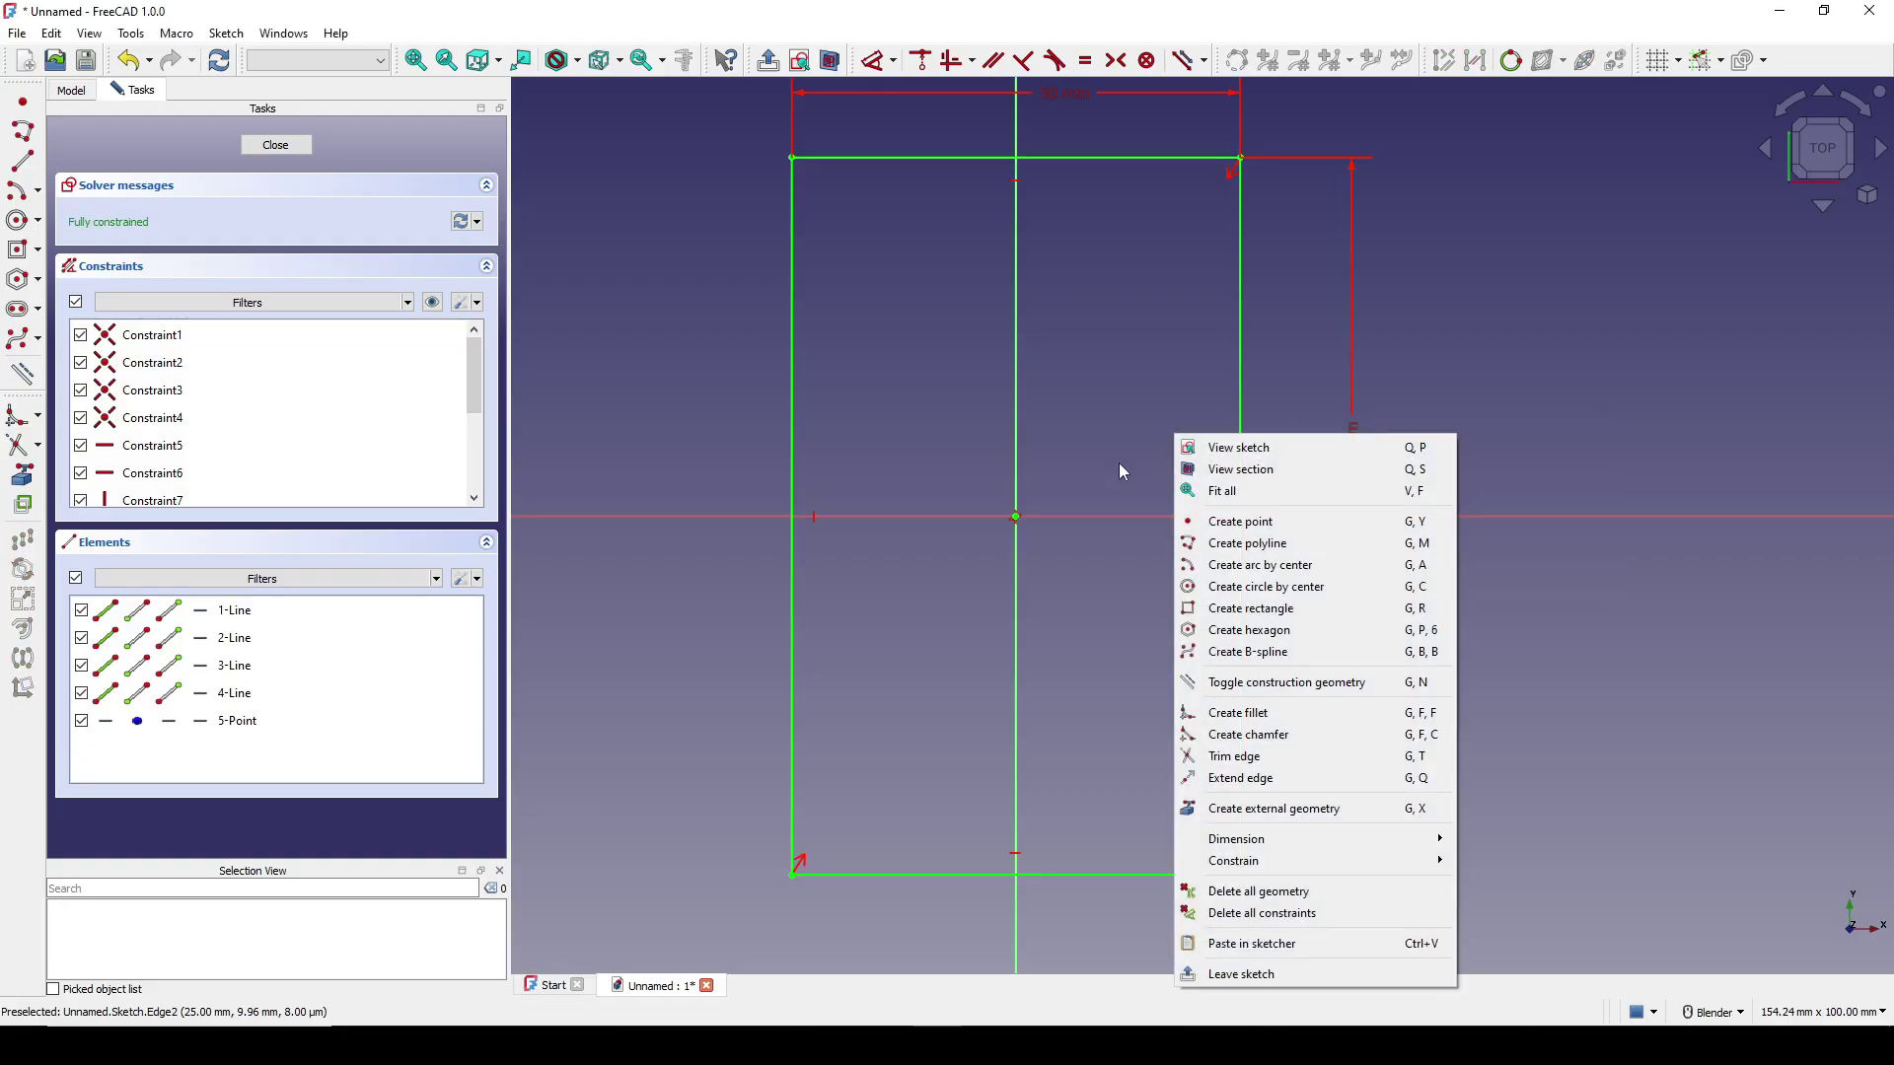
{"action": "scroll", "coordinate": [1134, 483], "scroll_direction": "down", "scroll_amount": 3}
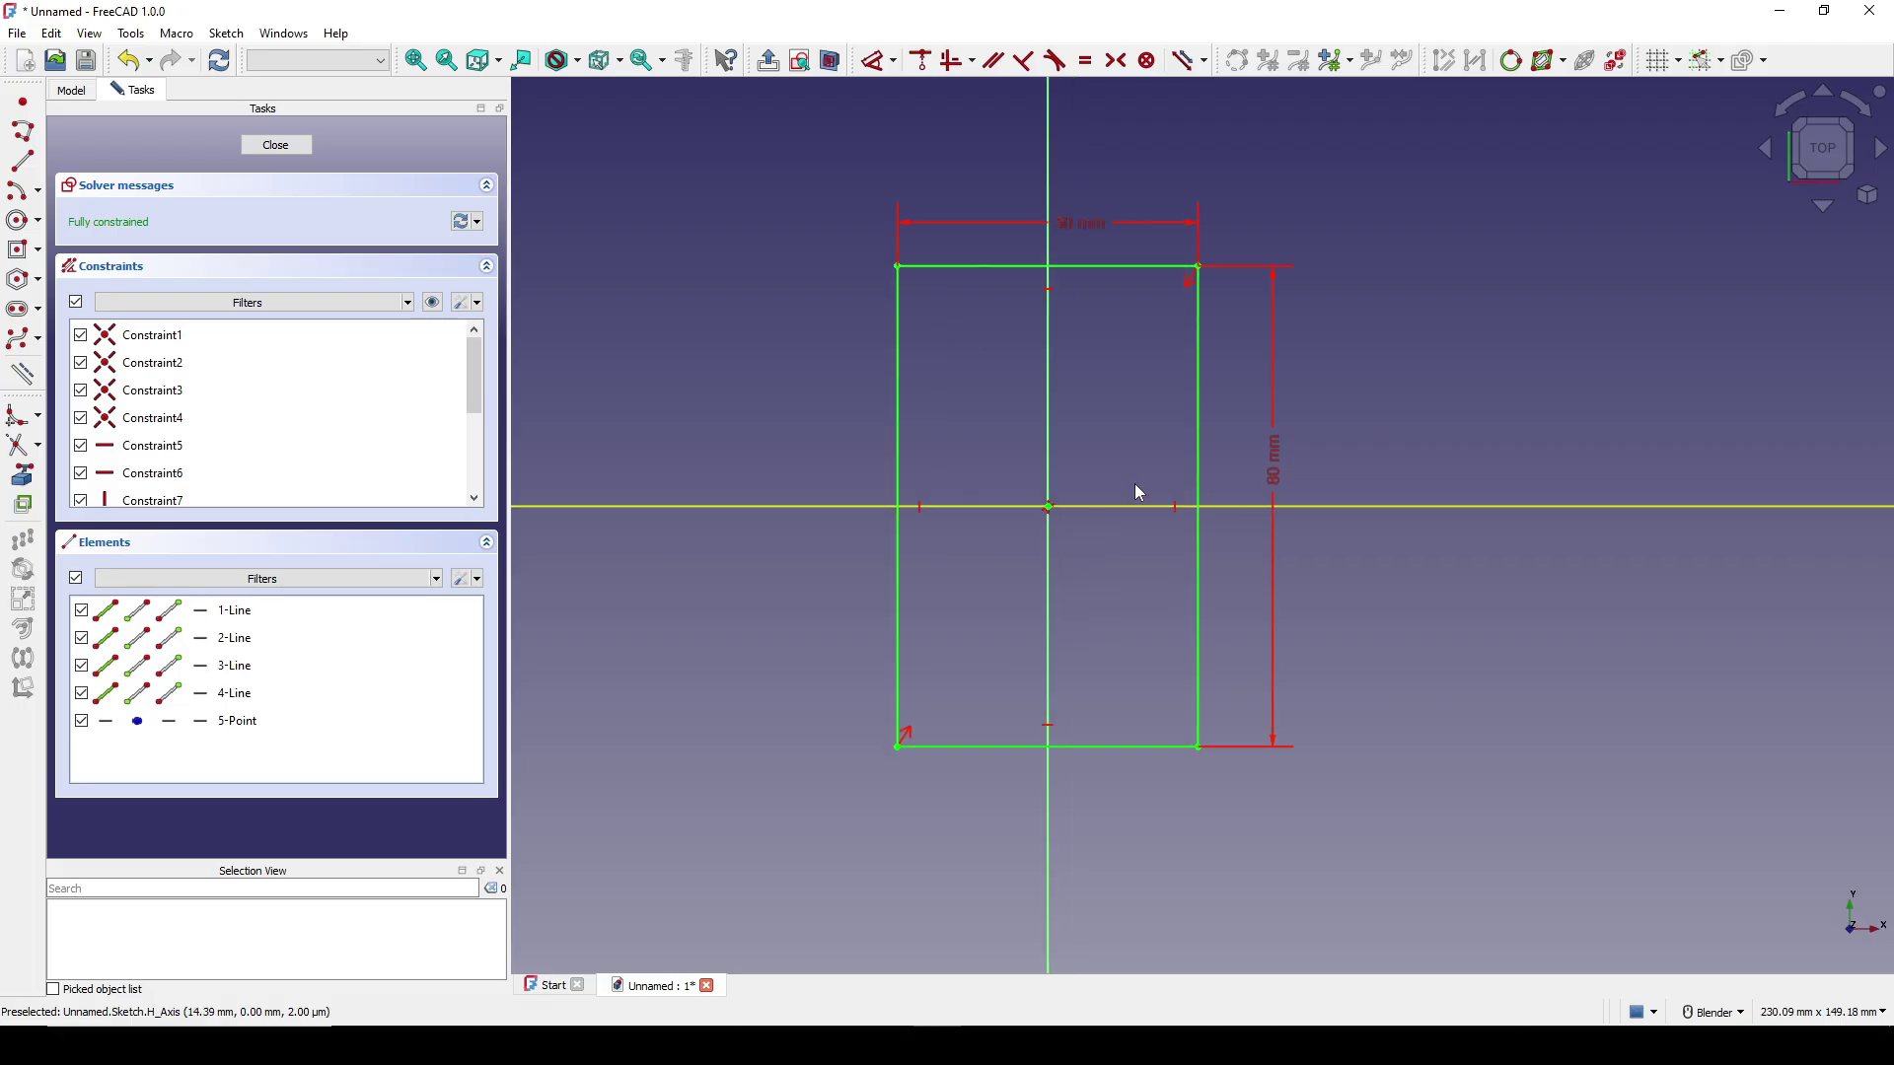
{"action": "middle_click_drag", "start_coordinate": [1134, 483], "coordinate": [1097, 517], "text": "shift"}
{"action": "left_click", "coordinate": [284, 149]}
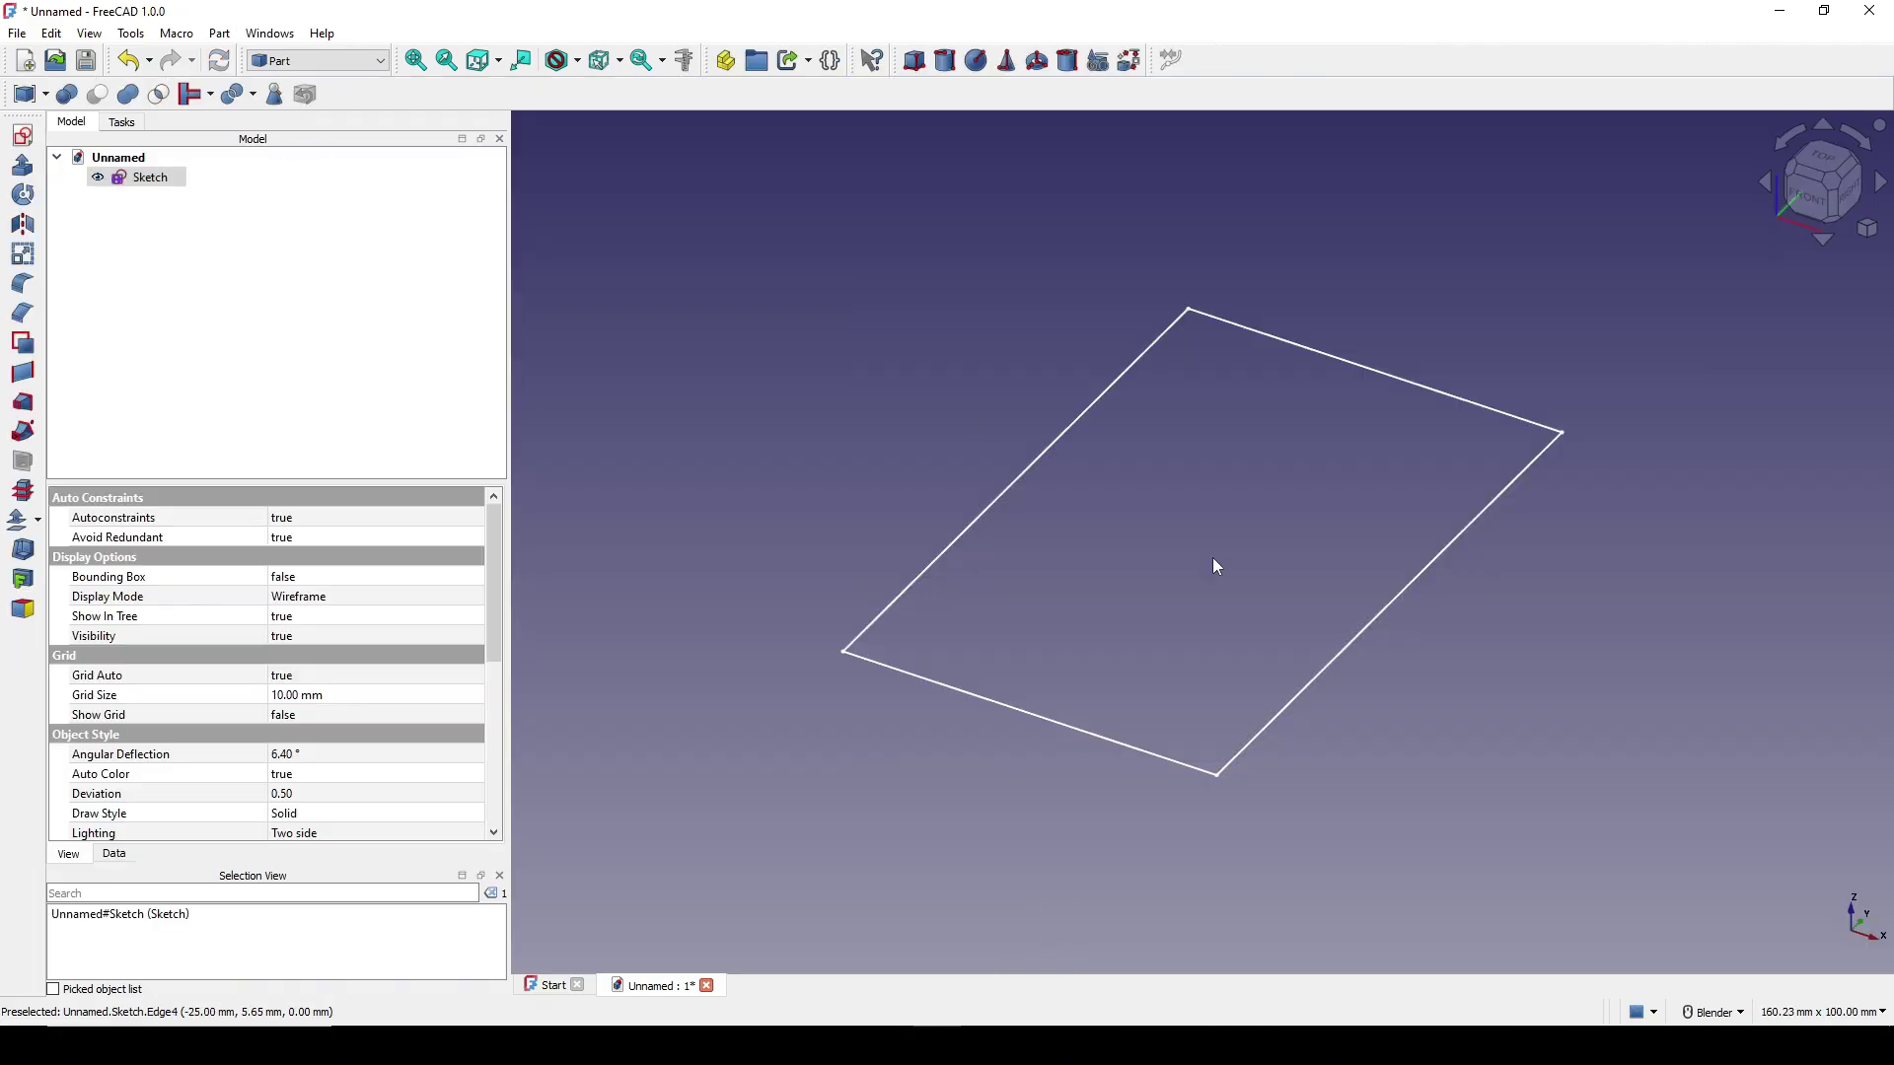
Extrude the rectangle sketch 20 mm as a solid in a custom direction with Z set to -1.
{"action": "scroll", "coordinate": [1212, 558], "scroll_direction": "down", "scroll_amount": 2}
{"action": "scroll", "coordinate": [1289, 578], "scroll_direction": "up", "scroll_amount": 1}
{"action": "mouse_move", "coordinate": [1296, 624]}
{"action": "middle_mouse_down", "text": "shift"}
{"action": "mouse_move", "coordinate": [1235, 609]}
{"action": "mouse_move", "coordinate": [1257, 523]}
{"action": "middle_mouse_up", "text": "shift"}
{"action": "scroll", "coordinate": [1258, 522], "scroll_direction": "up", "scroll_amount": 1}
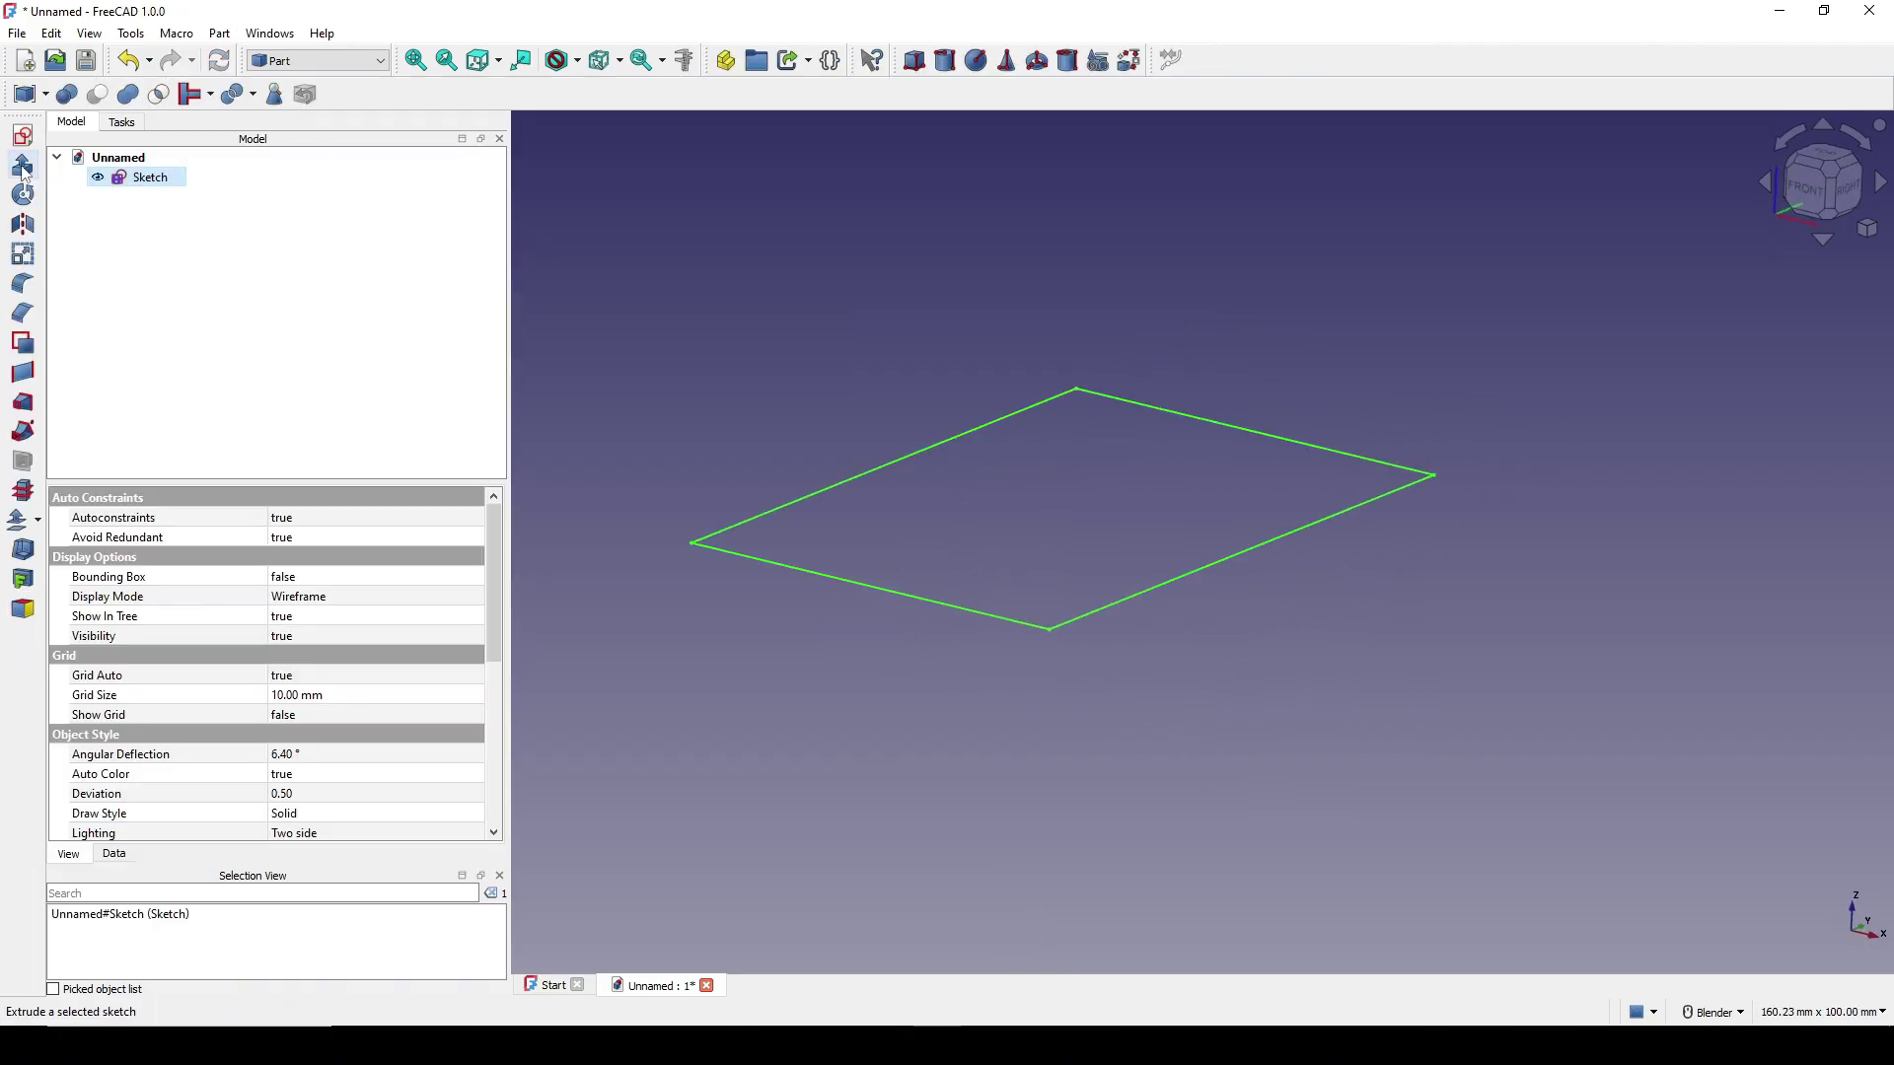
{"action": "left_click", "coordinate": [23, 165]}
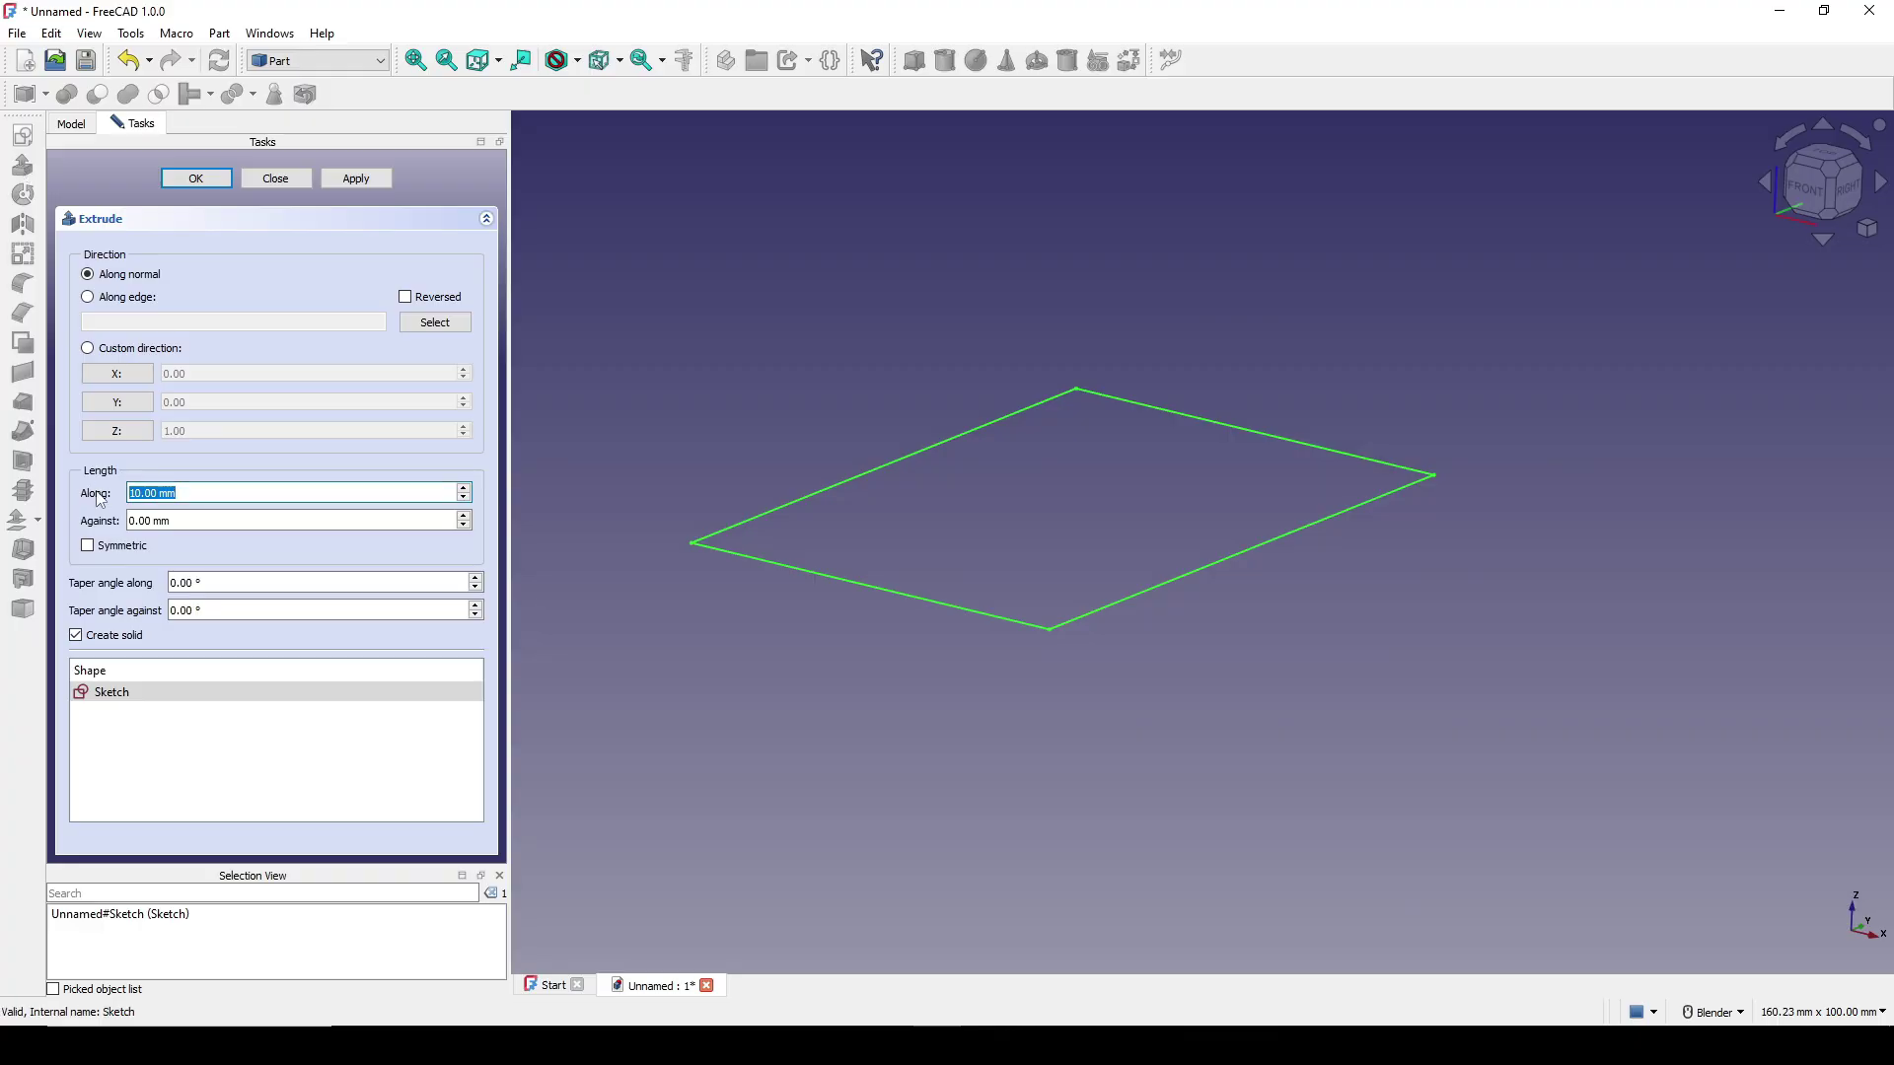
{"action": "type", "text": "20"}
{"action": "left_click", "coordinate": [117, 435]}
{"action": "left_click", "coordinate": [229, 430]}
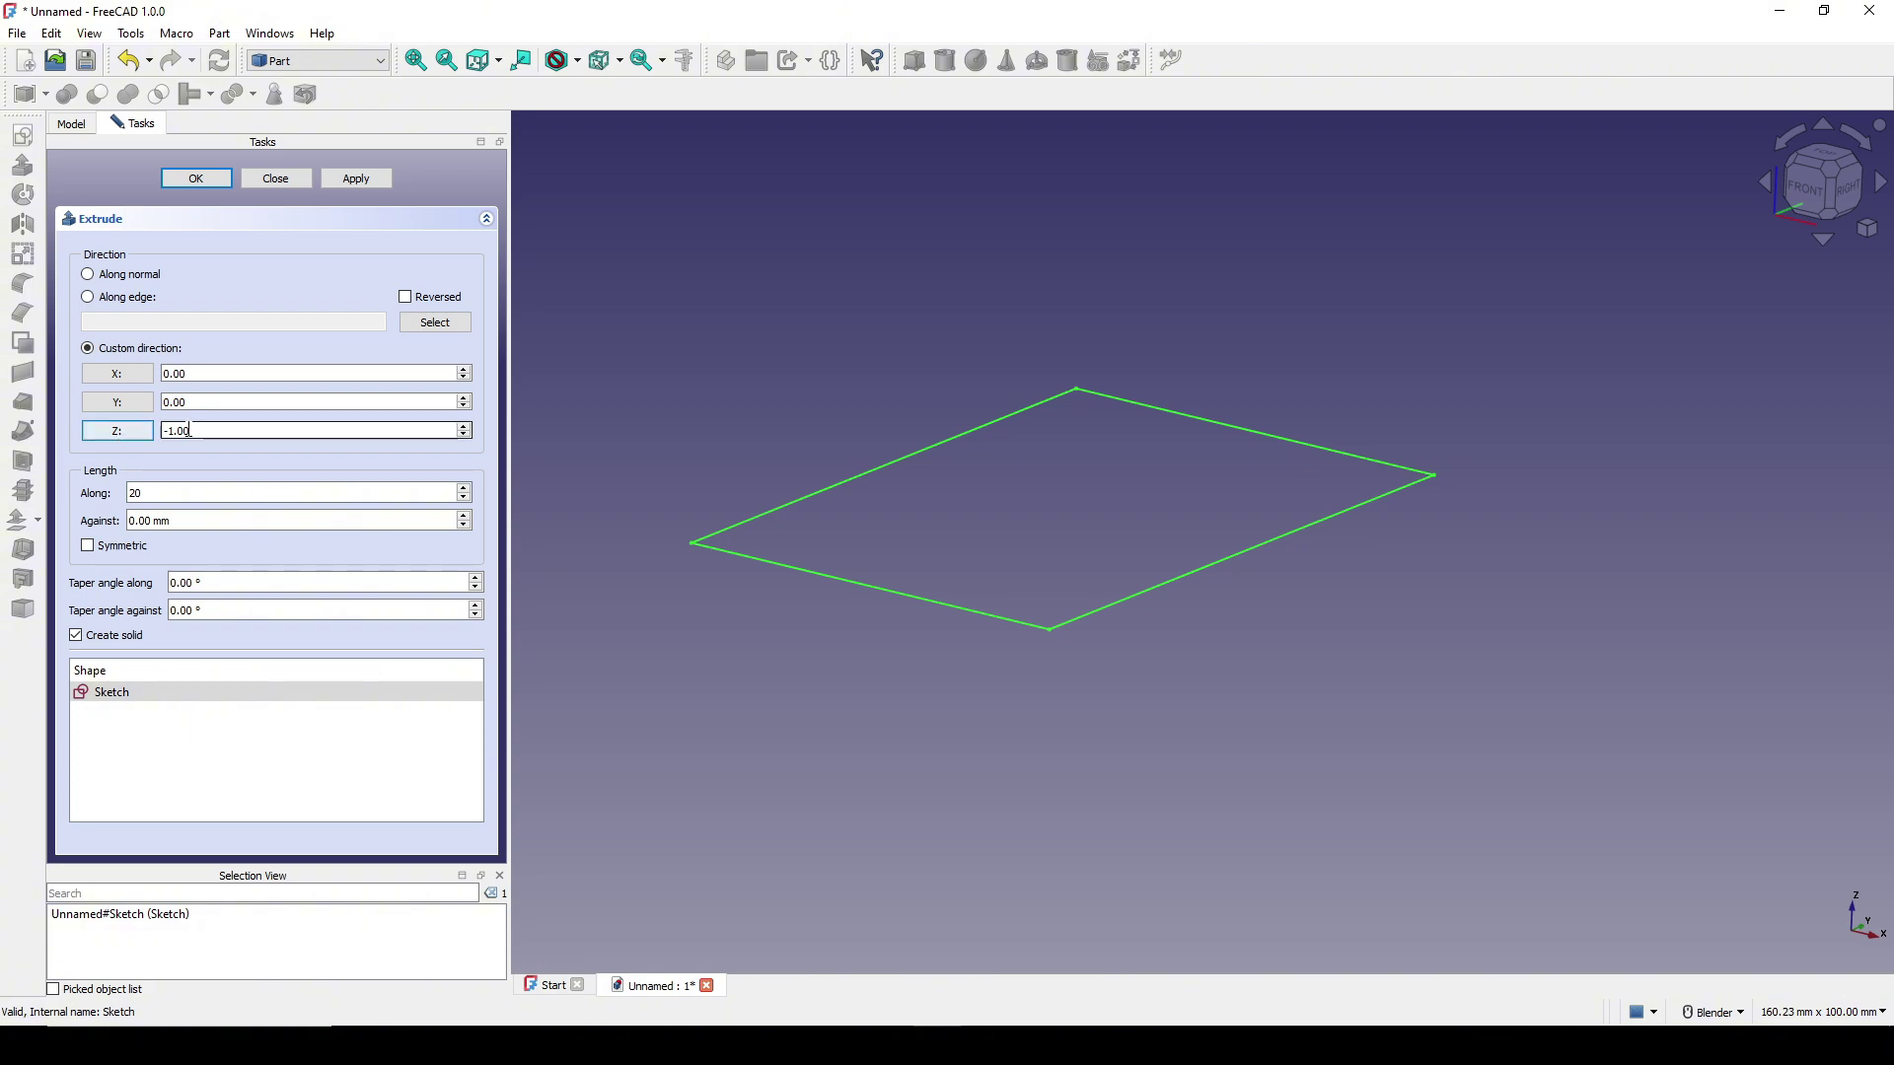
{"action": "left_click", "coordinate": [147, 432]}
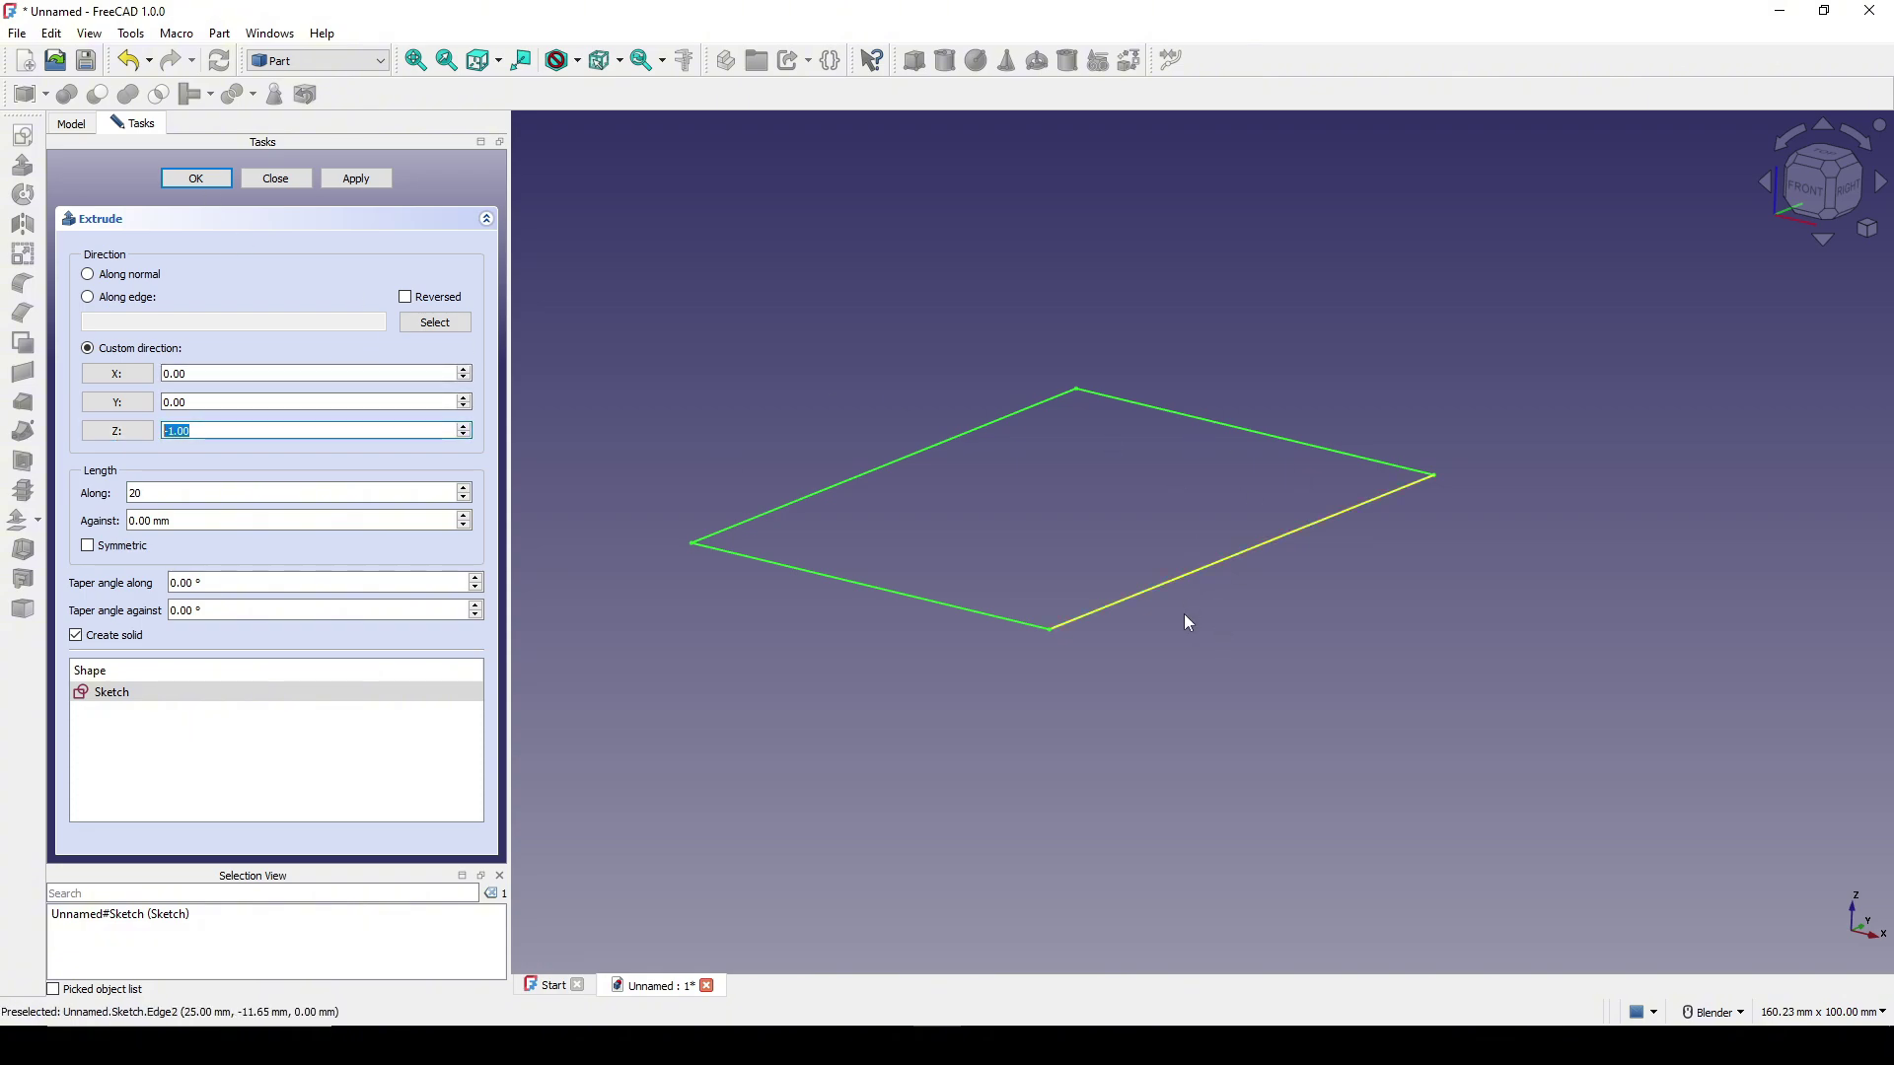
{"action": "left_click", "coordinate": [209, 180]}
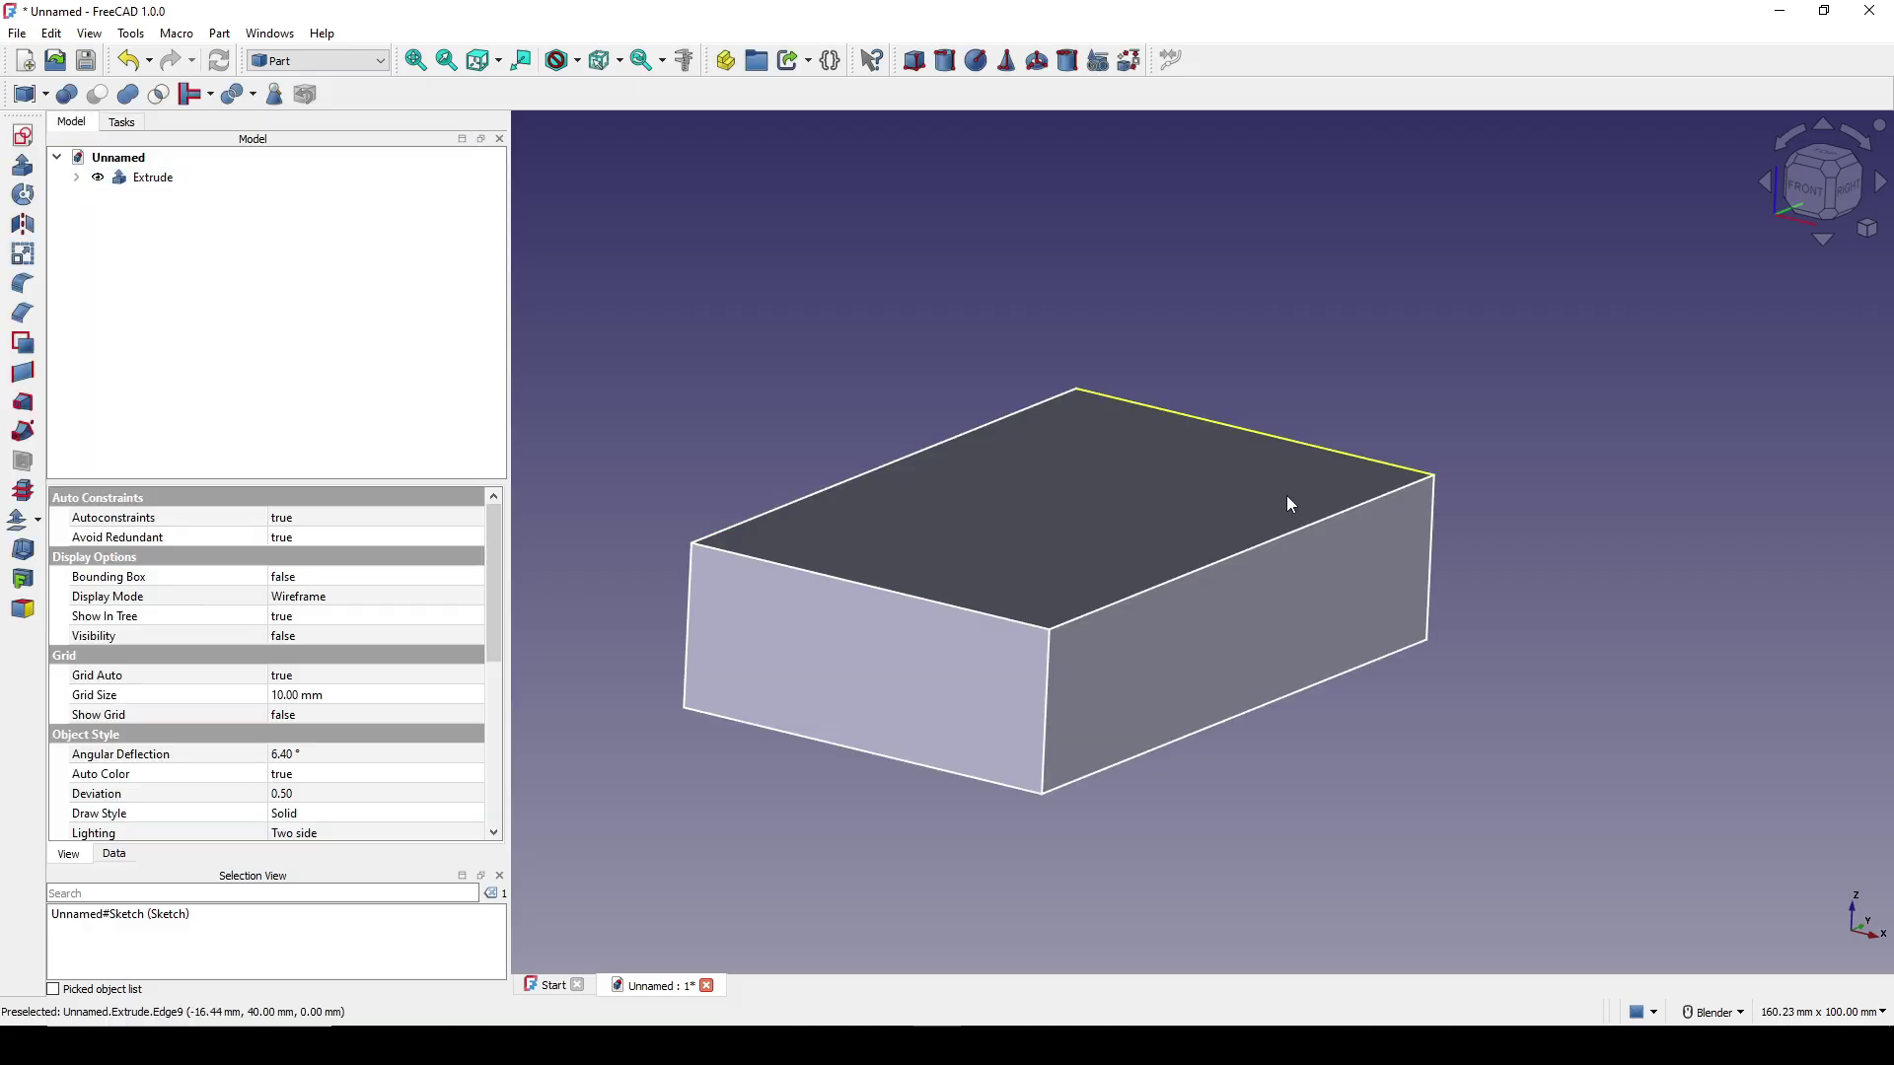
{"action": "scroll", "coordinate": [1300, 514], "scroll_direction": "down", "scroll_amount": 2}
{"action": "middle_click_drag", "start_coordinate": [1318, 476], "coordinate": [1304, 422], "text": "shift"}
{"action": "left_click", "coordinate": [1349, 416]}
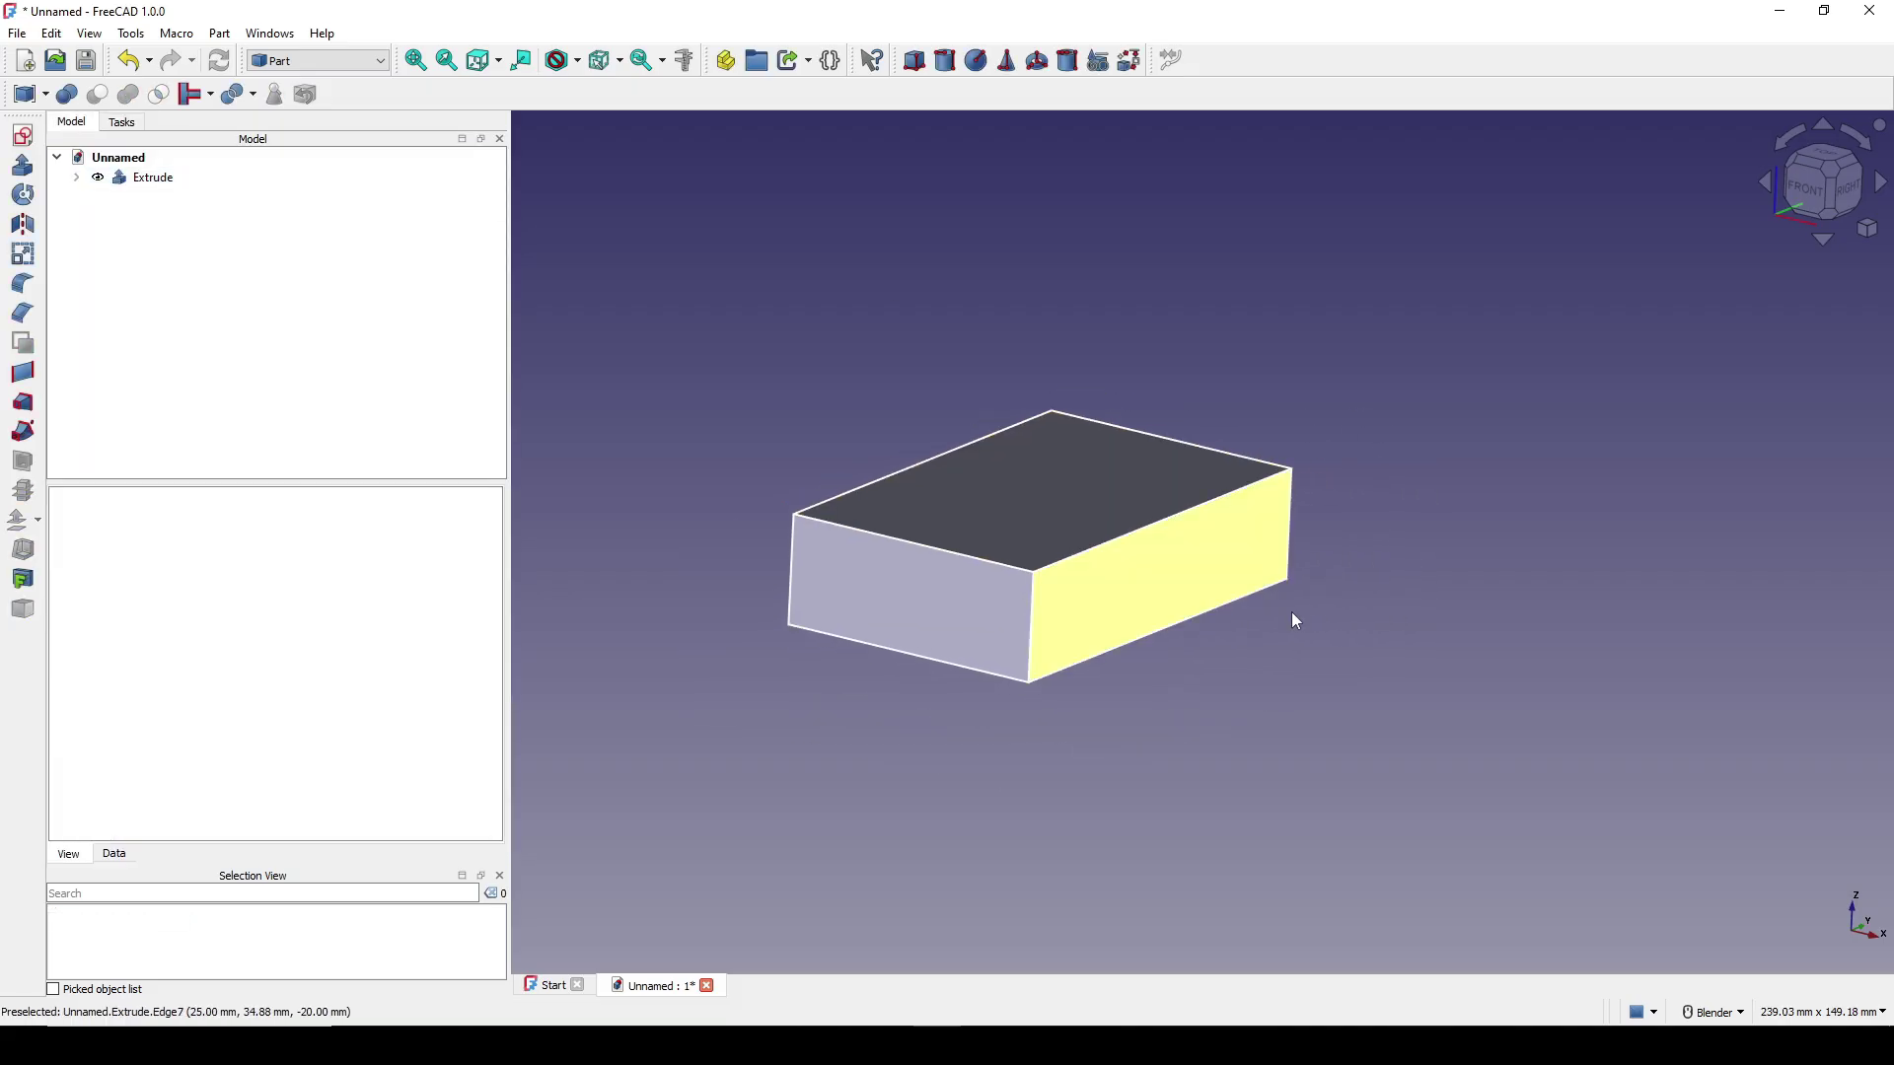
Fillet the four vertical corner edges of the block with a 10 mm constant radius.
{"action": "mouse_move", "coordinate": [1255, 627]}
{"action": "middle_mouse_down"}
{"action": "mouse_move", "coordinate": [1269, 618]}
{"action": "mouse_move", "coordinate": [1250, 609]}
{"action": "middle_mouse_up"}
{"action": "scroll", "coordinate": [1254, 609], "scroll_direction": "up", "scroll_amount": 1}
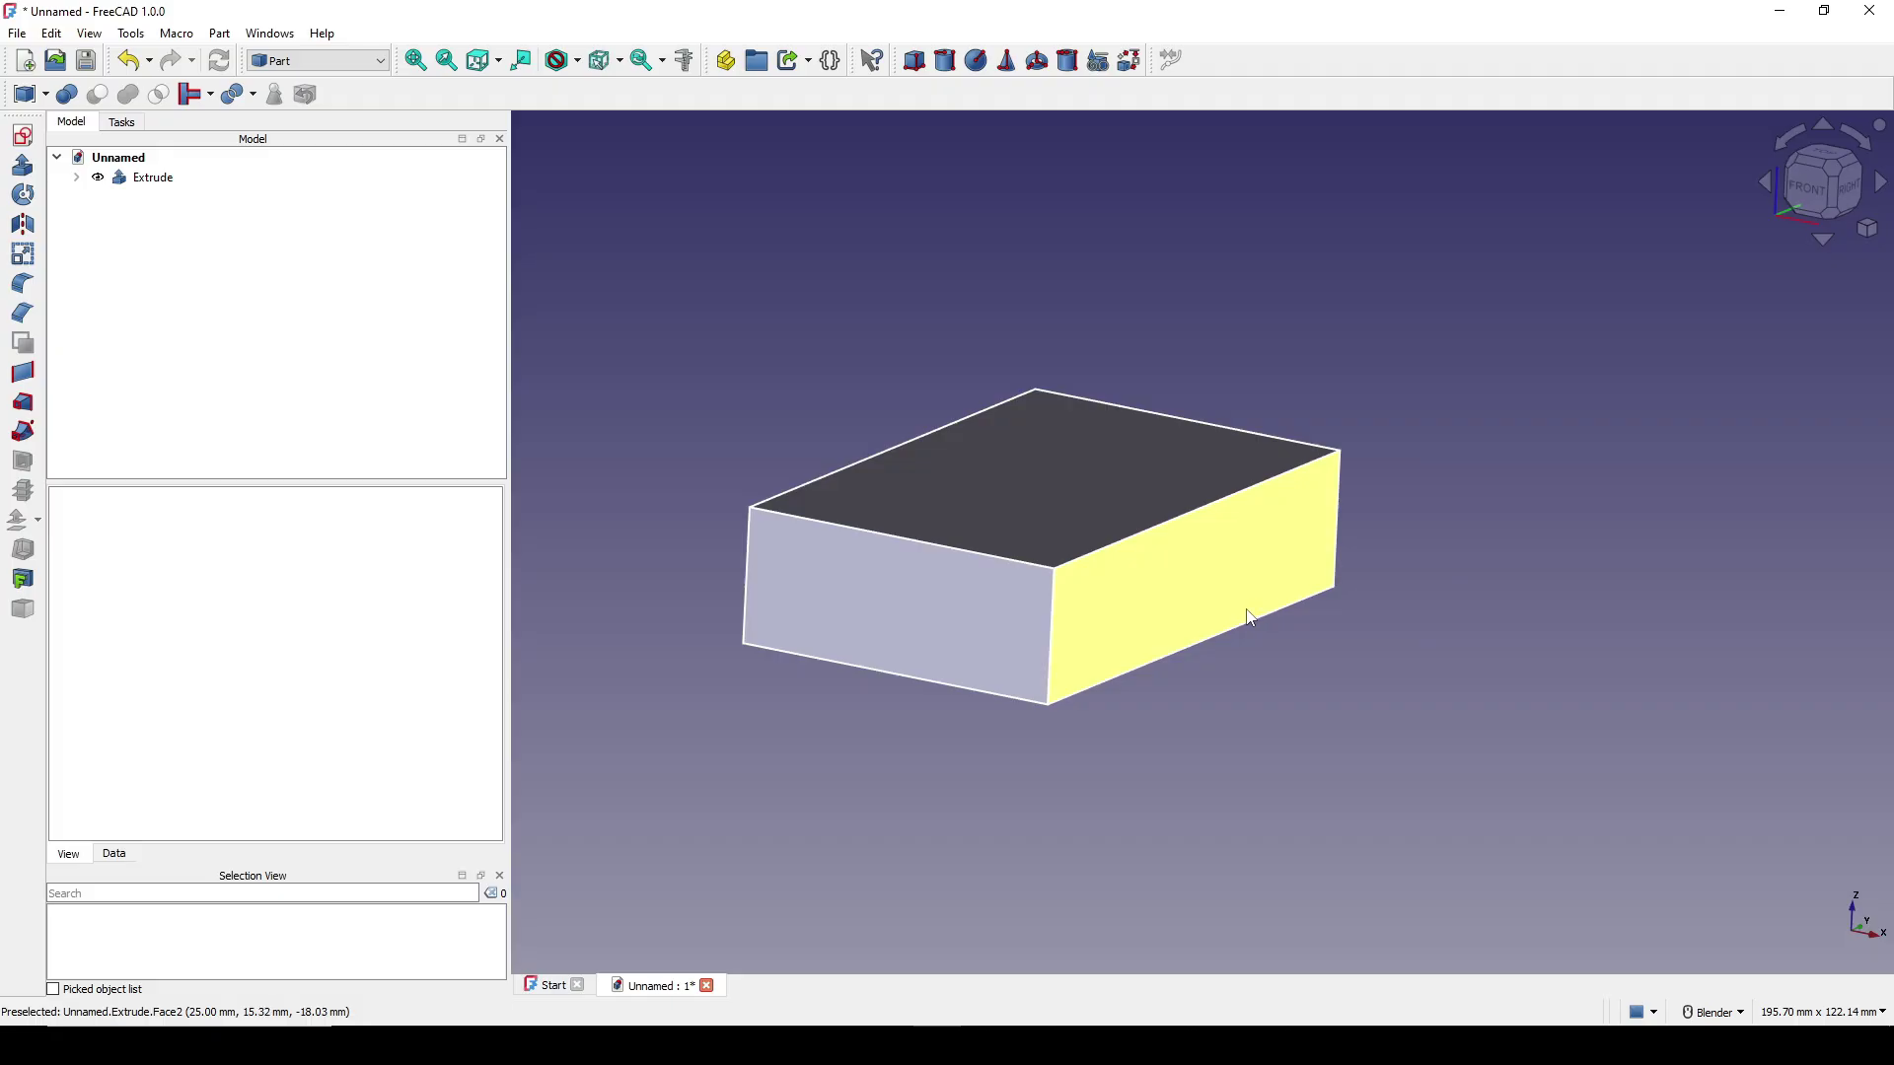
{"action": "middle_click_drag", "start_coordinate": [1060, 618], "coordinate": [1097, 607], "text": "shift"}
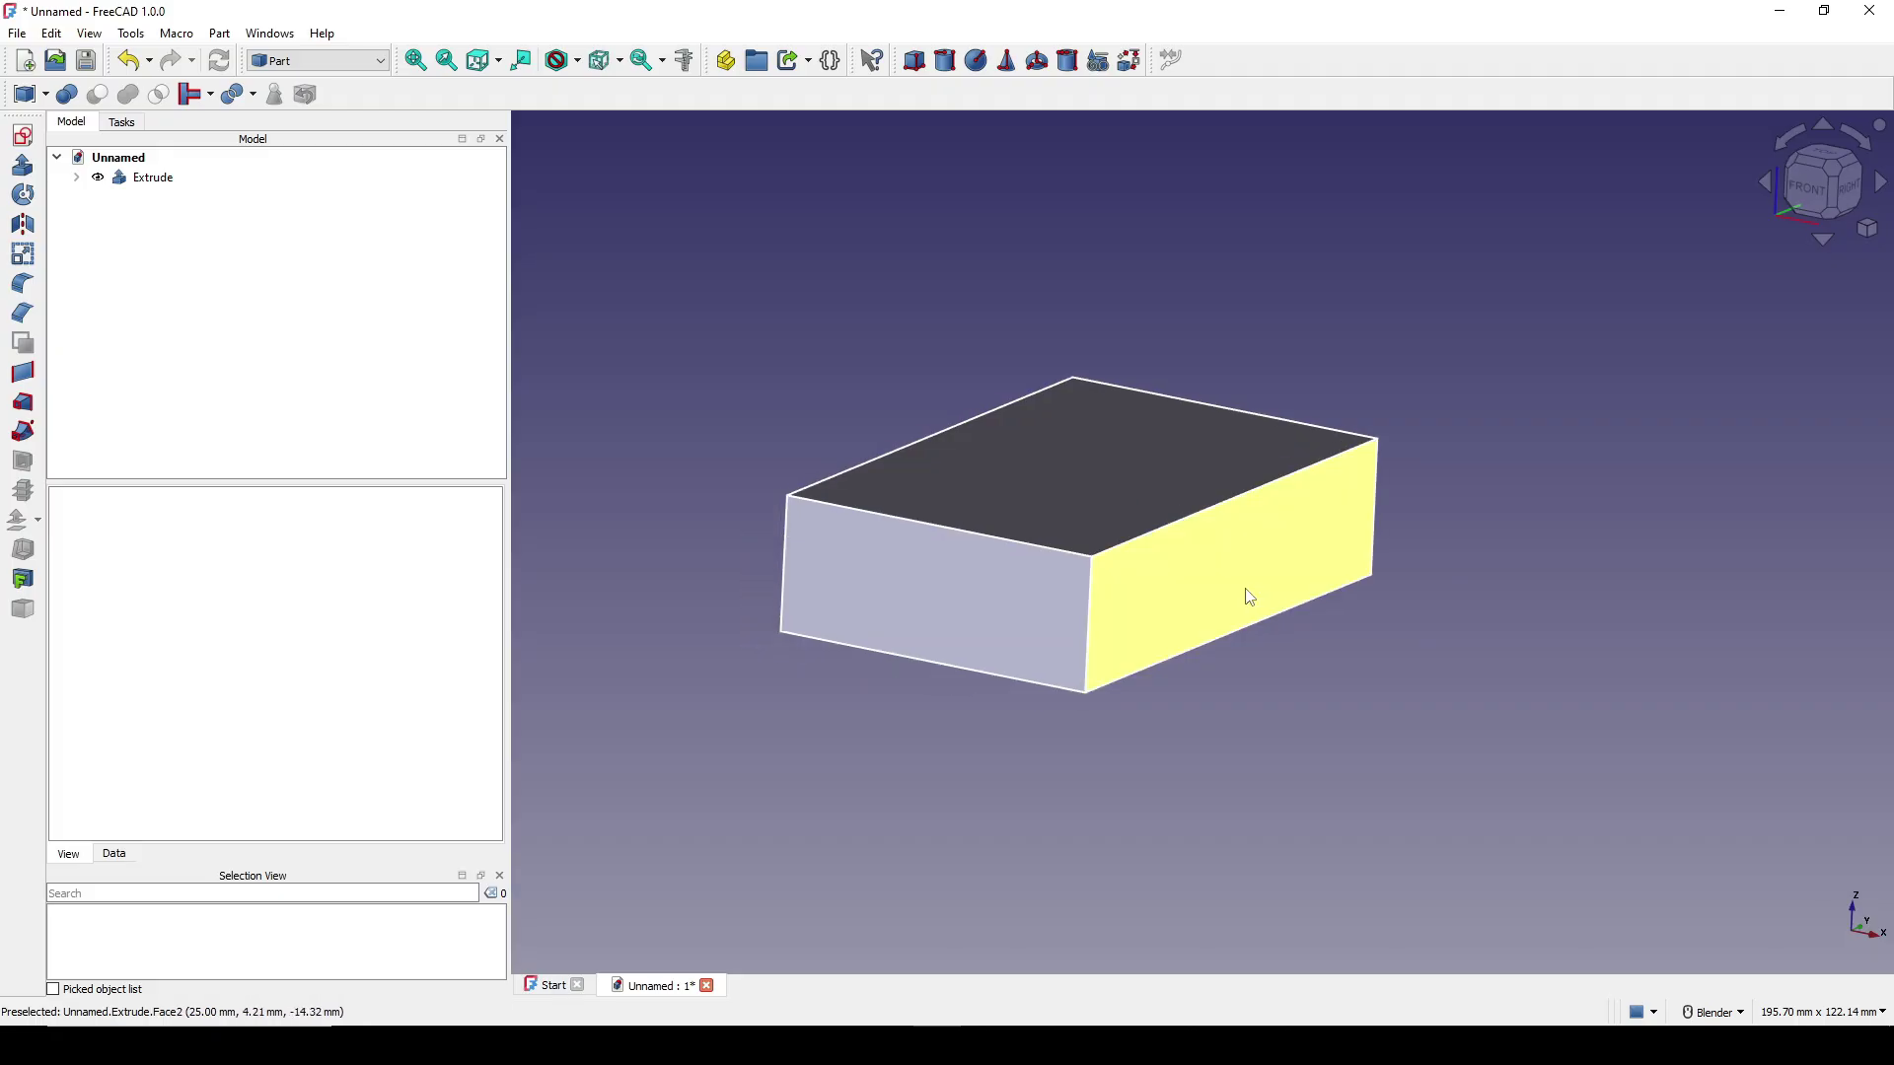
{"action": "left_click", "coordinate": [1093, 628]}
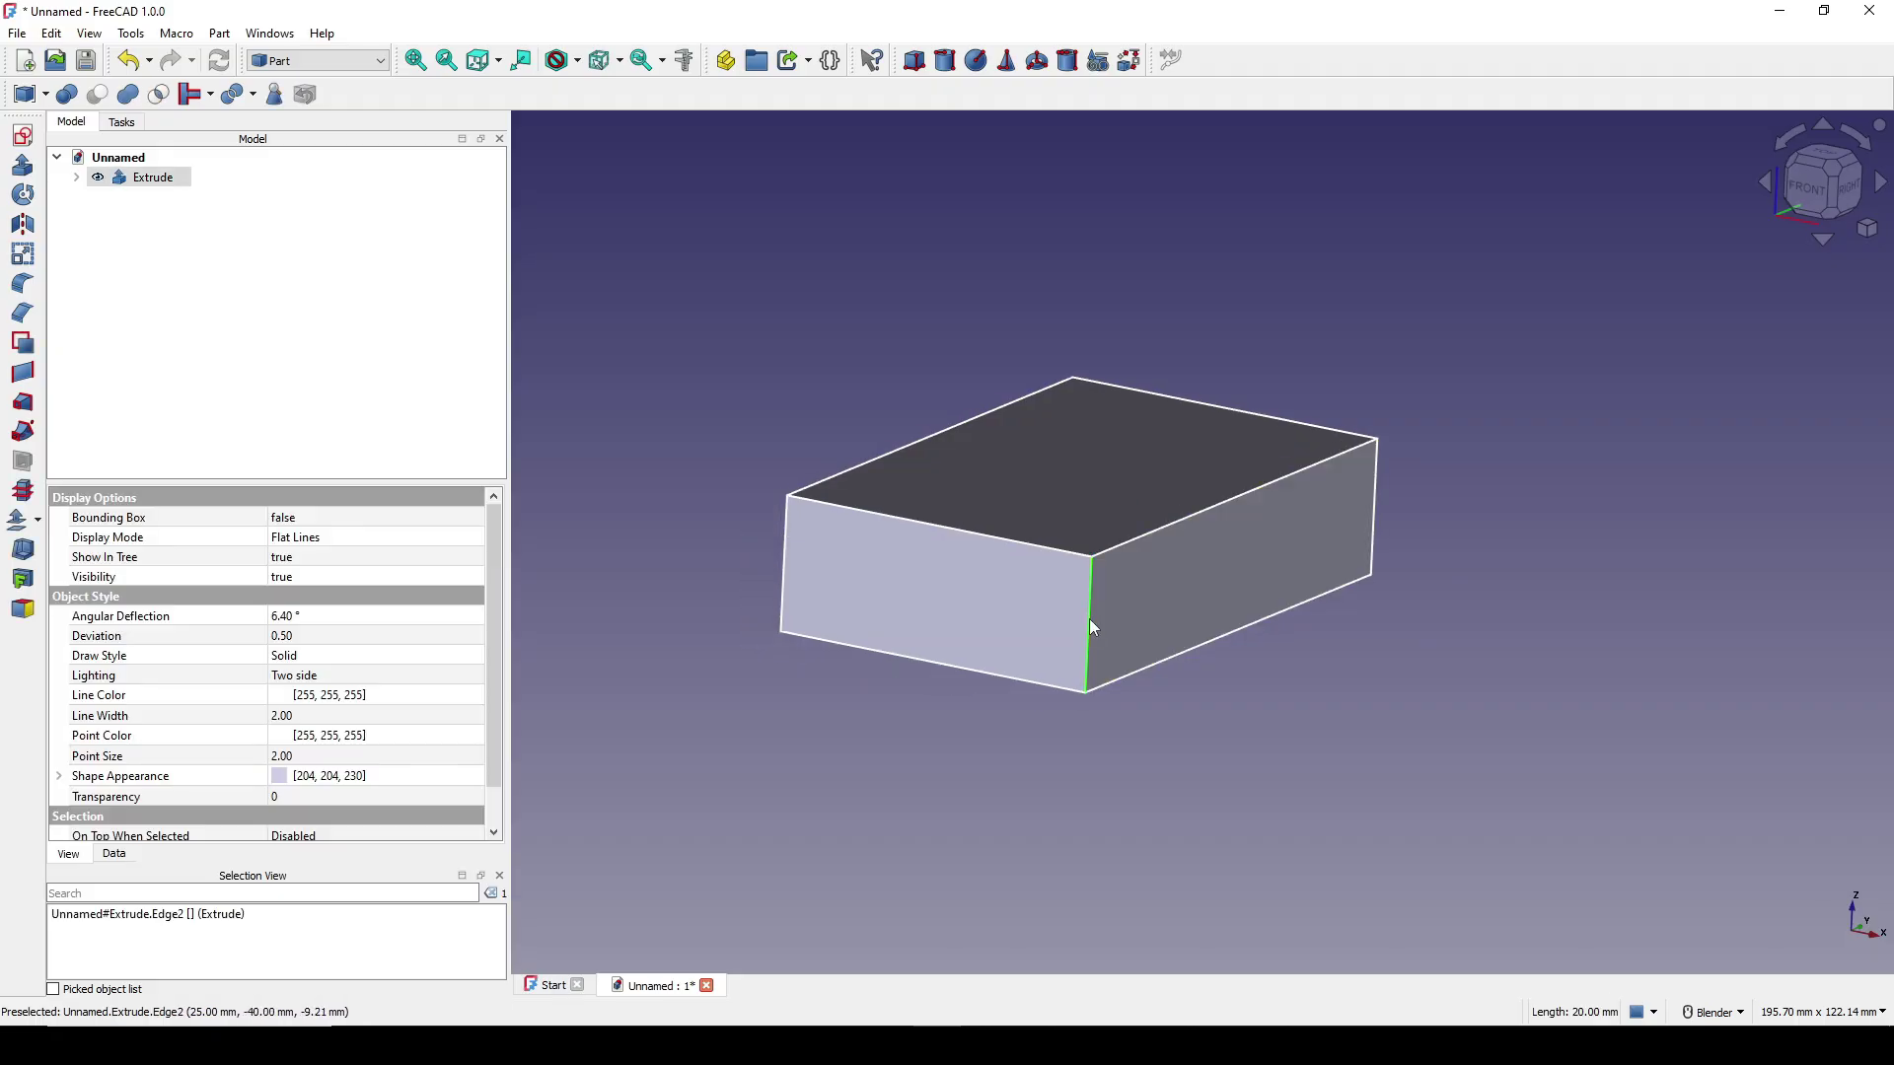
{"action": "left_click", "coordinate": [784, 566], "text": "ctrl"}
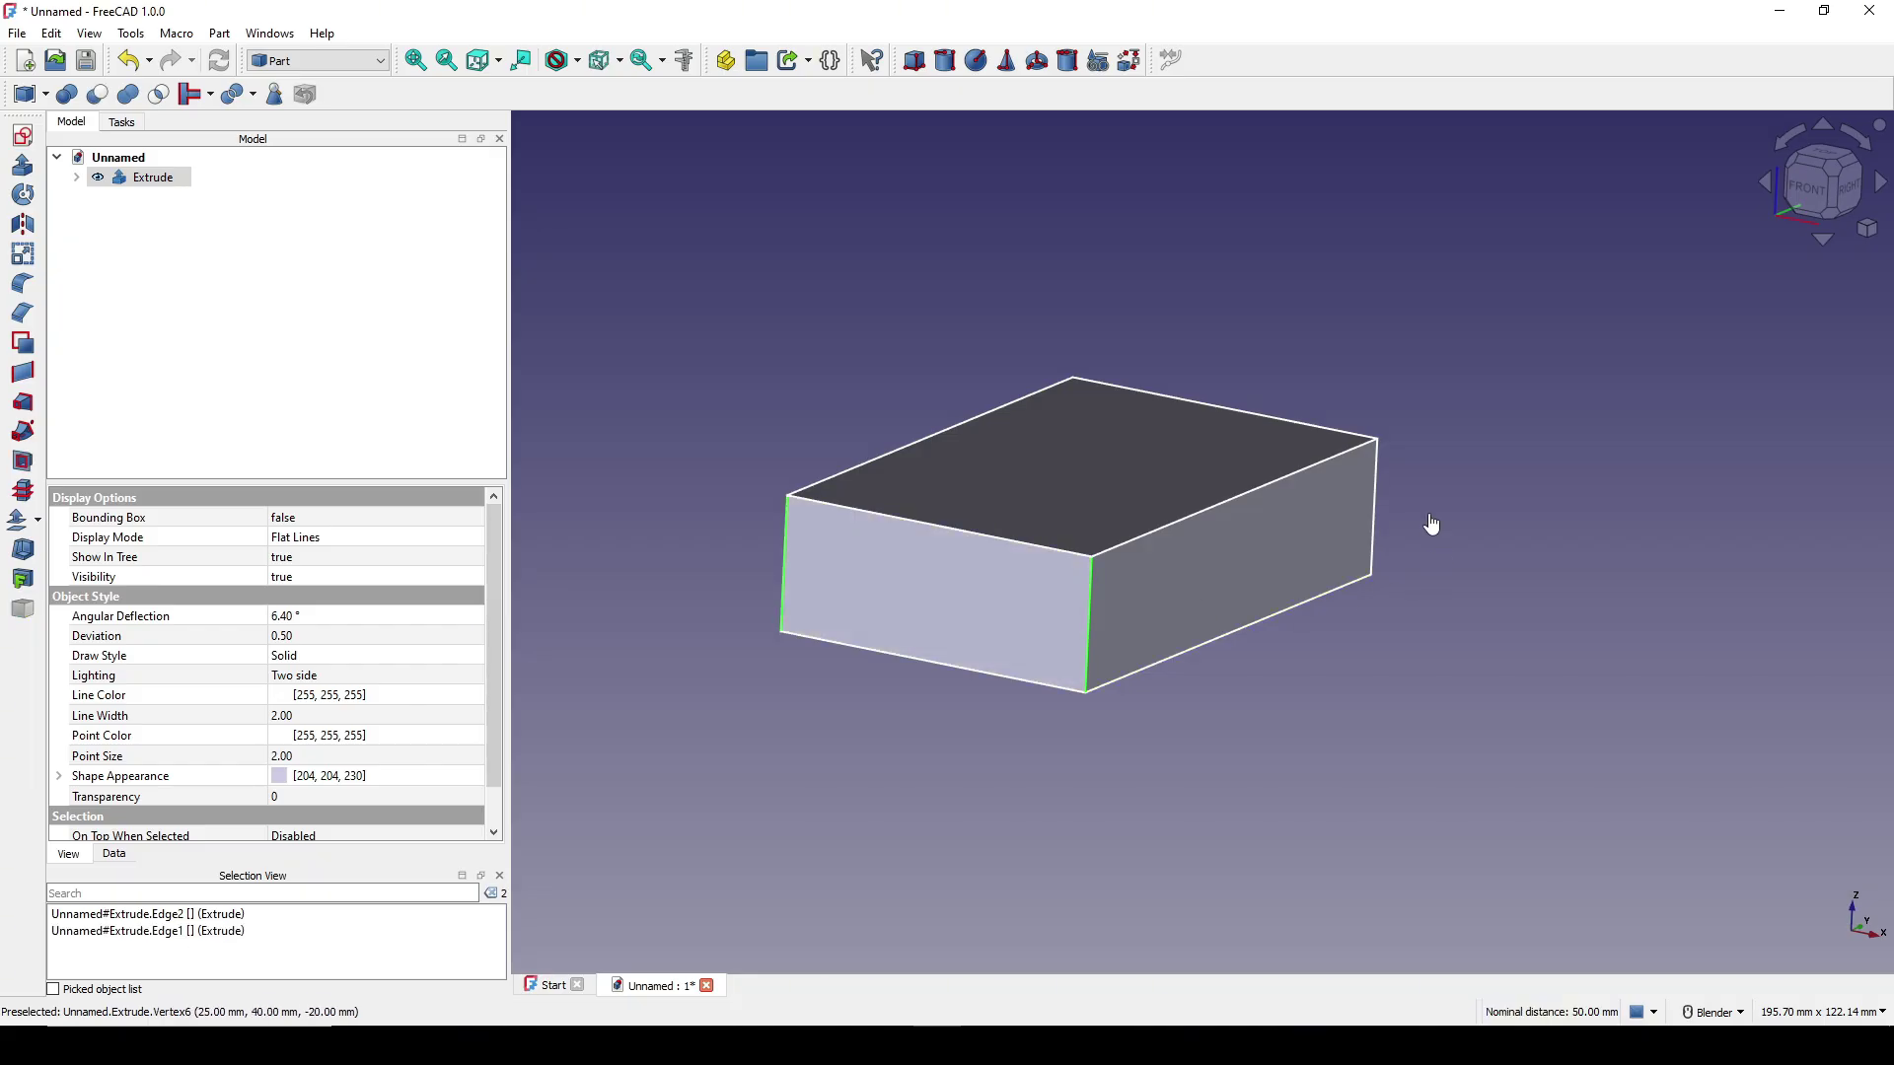
{"action": "left_click", "coordinate": [1376, 515], "text": "ctrl"}
{"action": "middle_click_drag", "start_coordinate": [1052, 553], "coordinate": [1245, 590]}
{"action": "middle_click_drag", "start_coordinate": [1000, 567], "coordinate": [1140, 589], "text": "shift"}
{"action": "left_click", "coordinate": [705, 423], "text": "ctrl"}
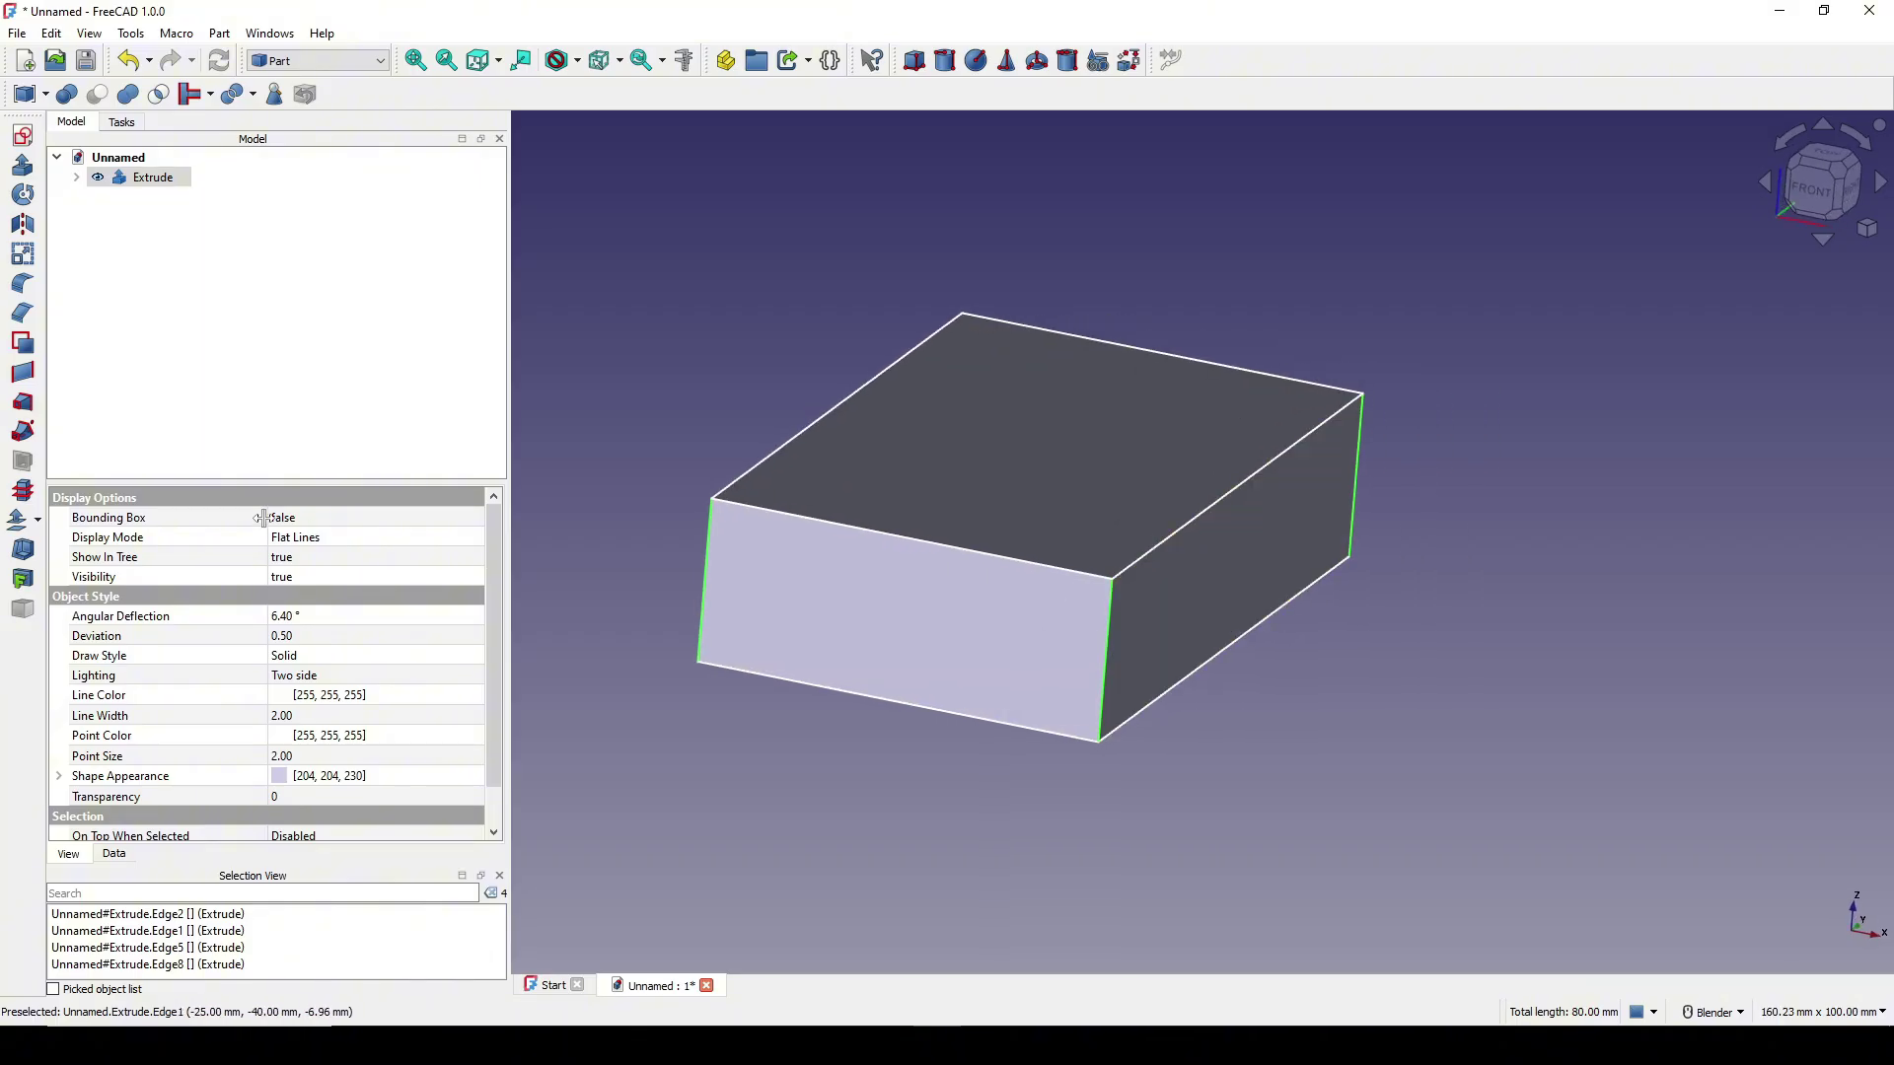
{"action": "left_click", "coordinate": [22, 283]}
{"action": "left_click_drag", "start_coordinate": [320, 819], "coordinate": [199, 813]}
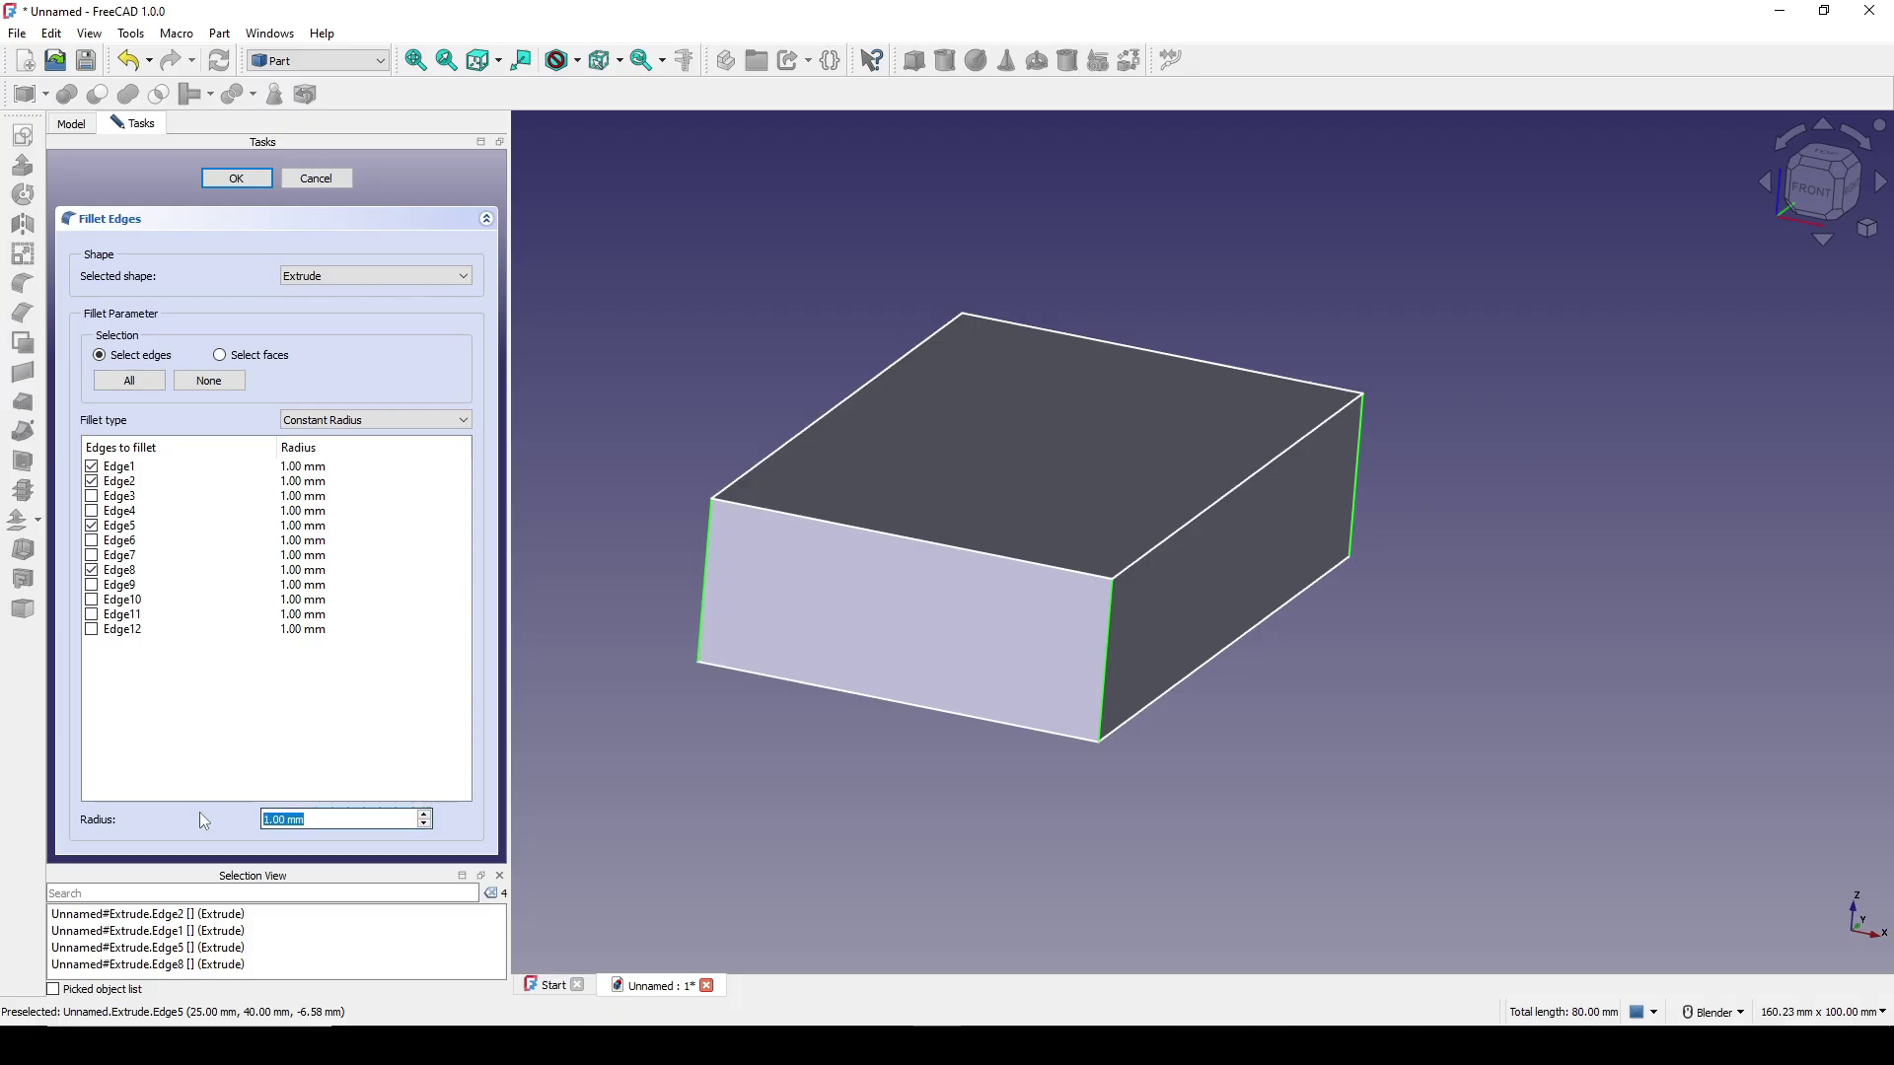
{"action": "type", "text": "10"}
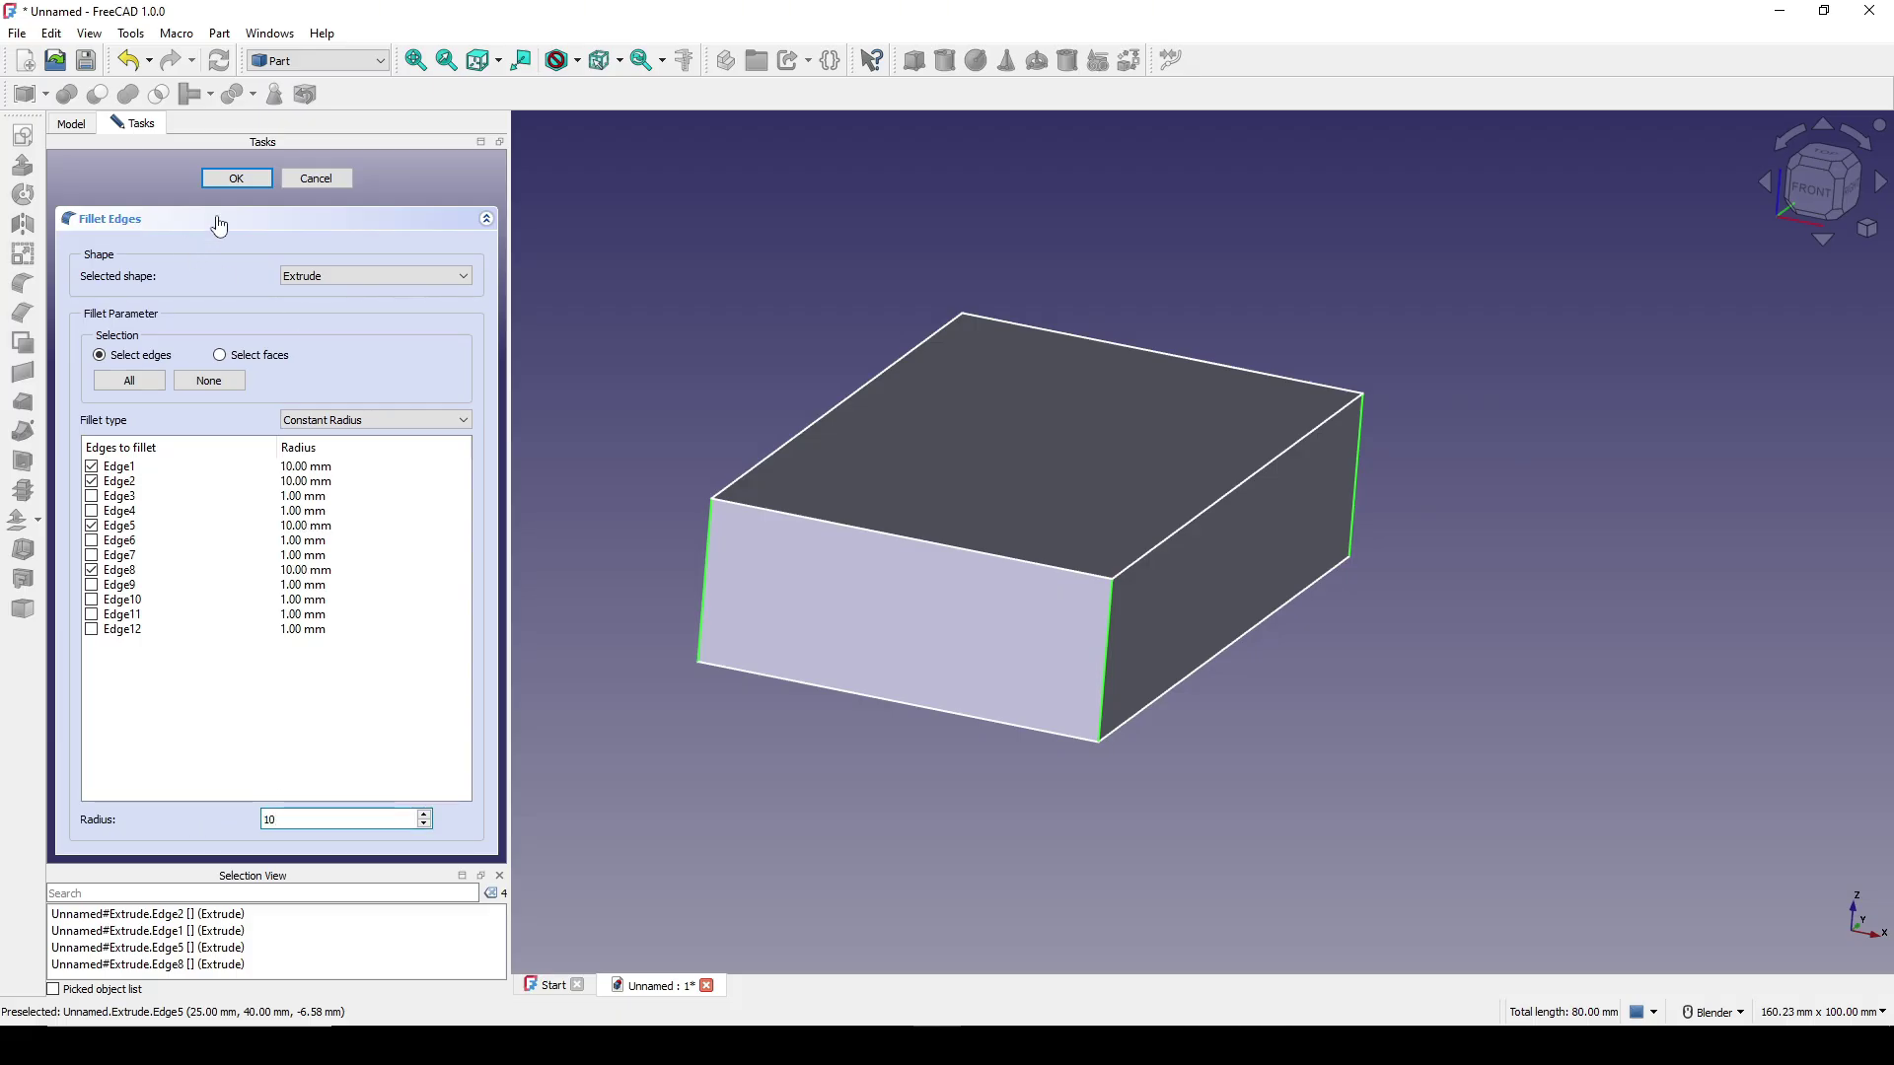
{"action": "left_click", "coordinate": [238, 180]}
Fillet the upper and lower perimeter edges of the block with a 2 mm constant radius.
{"action": "middle_click_drag", "start_coordinate": [1036, 600], "coordinate": [968, 617]}
{"action": "left_click", "coordinate": [1338, 690]}
{"action": "middle_click_drag", "start_coordinate": [862, 655], "coordinate": [934, 600]}
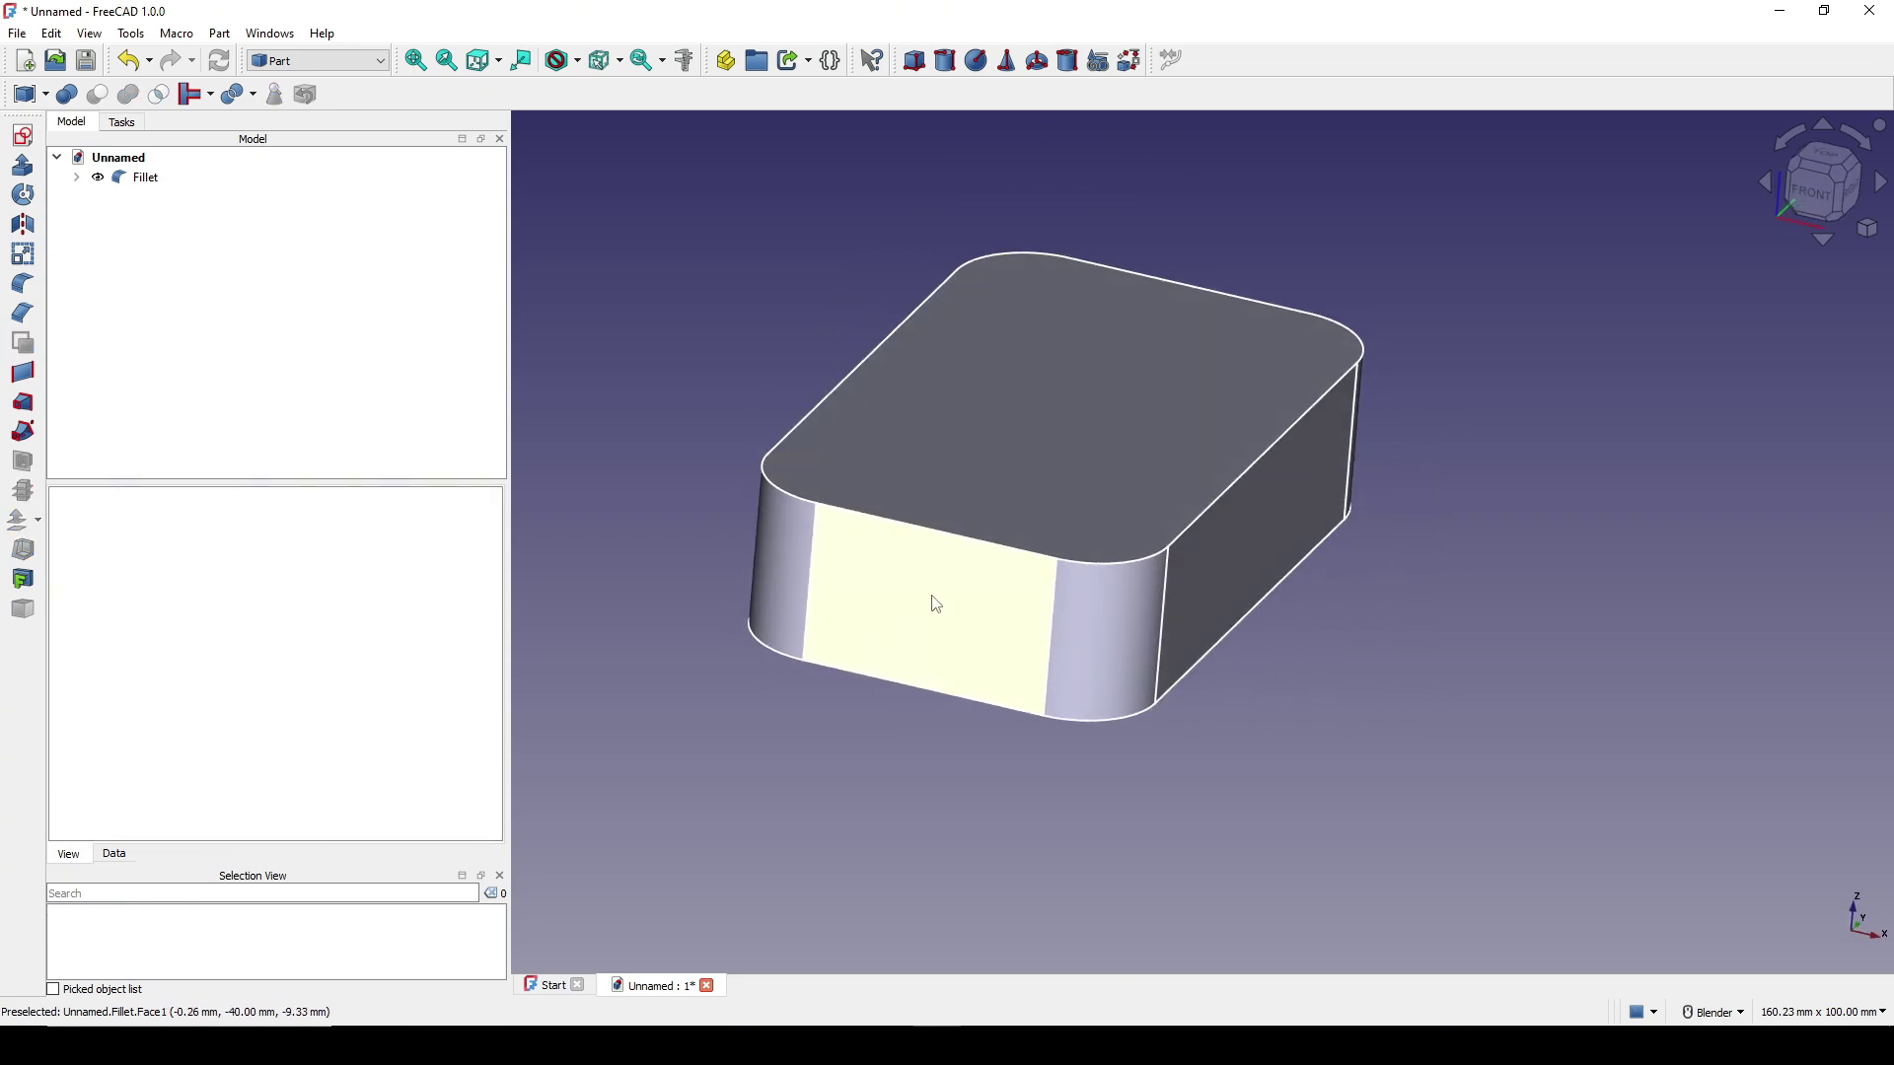
{"action": "left_click", "coordinate": [950, 538]}
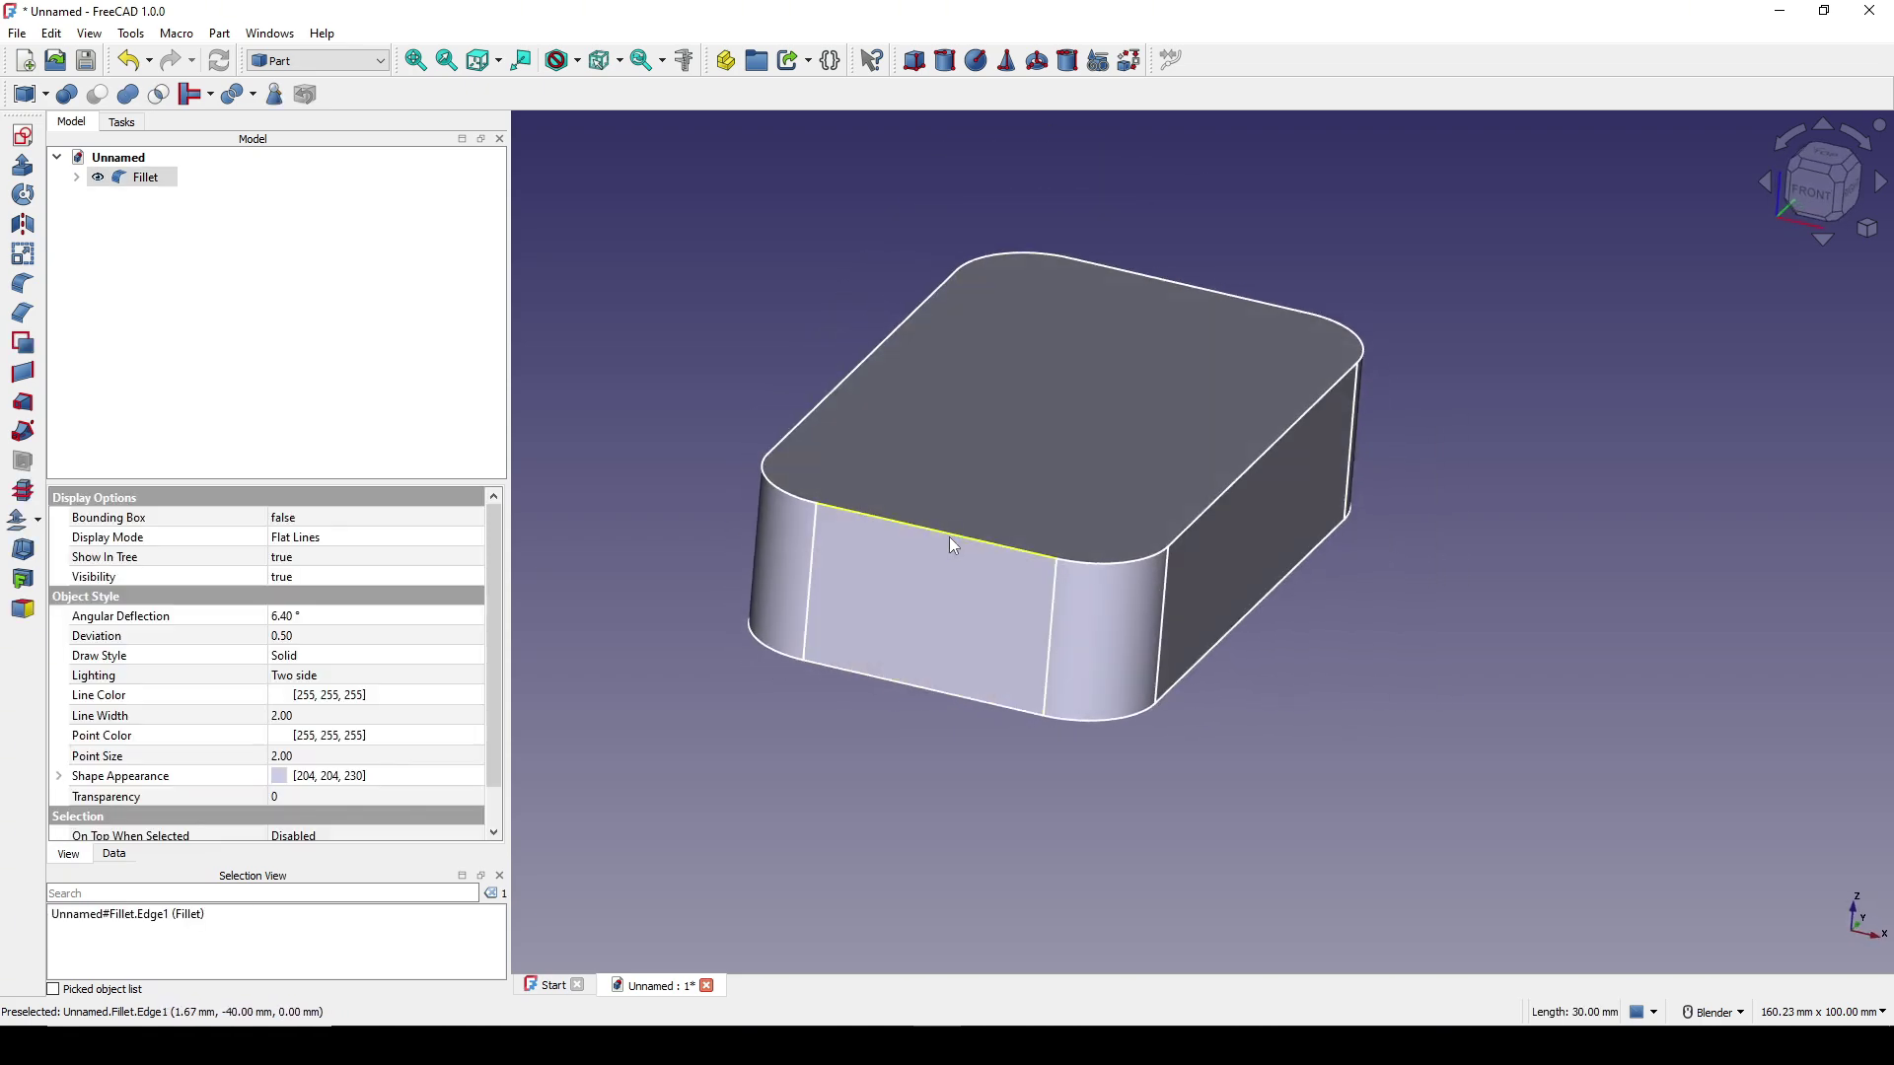
{"action": "left_click", "coordinate": [898, 681]}
{"action": "scroll", "coordinate": [1030, 698], "scroll_direction": "down", "scroll_amount": 1}
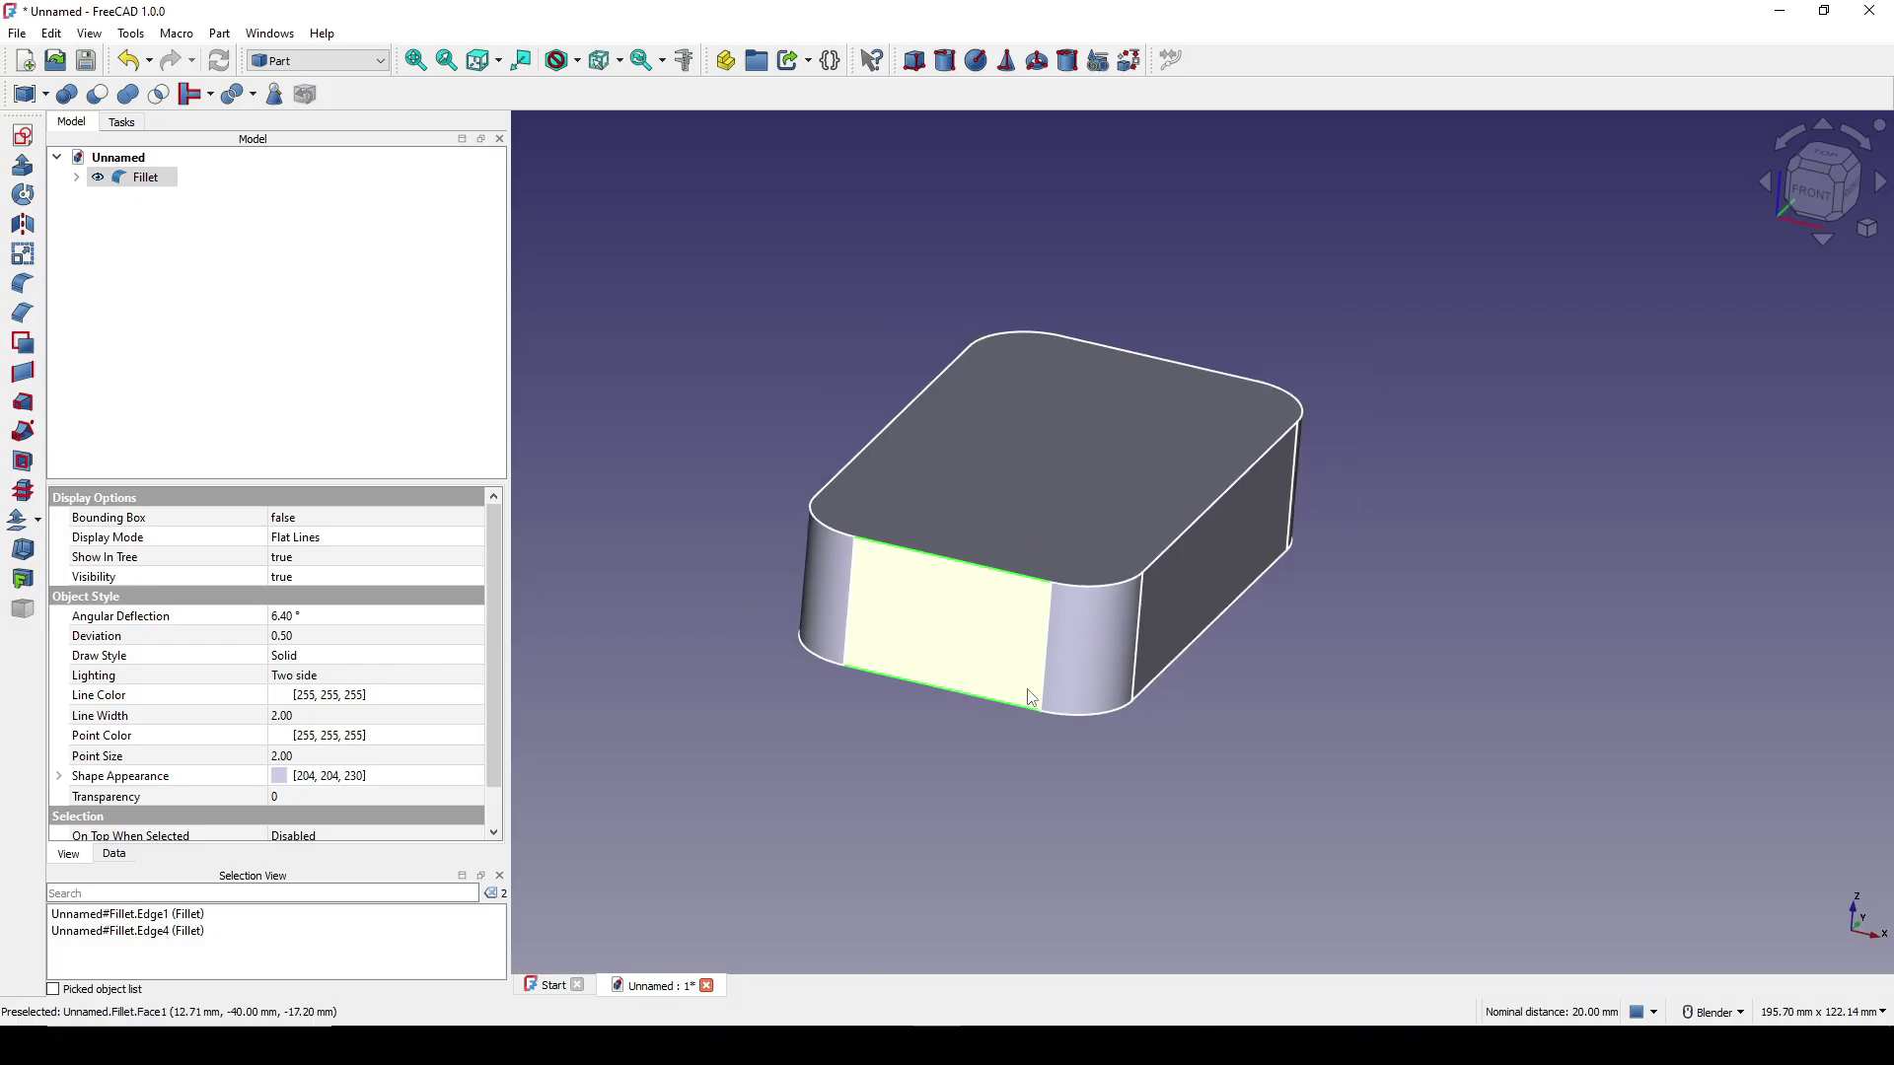
{"action": "left_click", "coordinate": [21, 283]}
{"action": "left_click_drag", "start_coordinate": [315, 812], "coordinate": [205, 811]}
{"action": "type", "text": "2"}
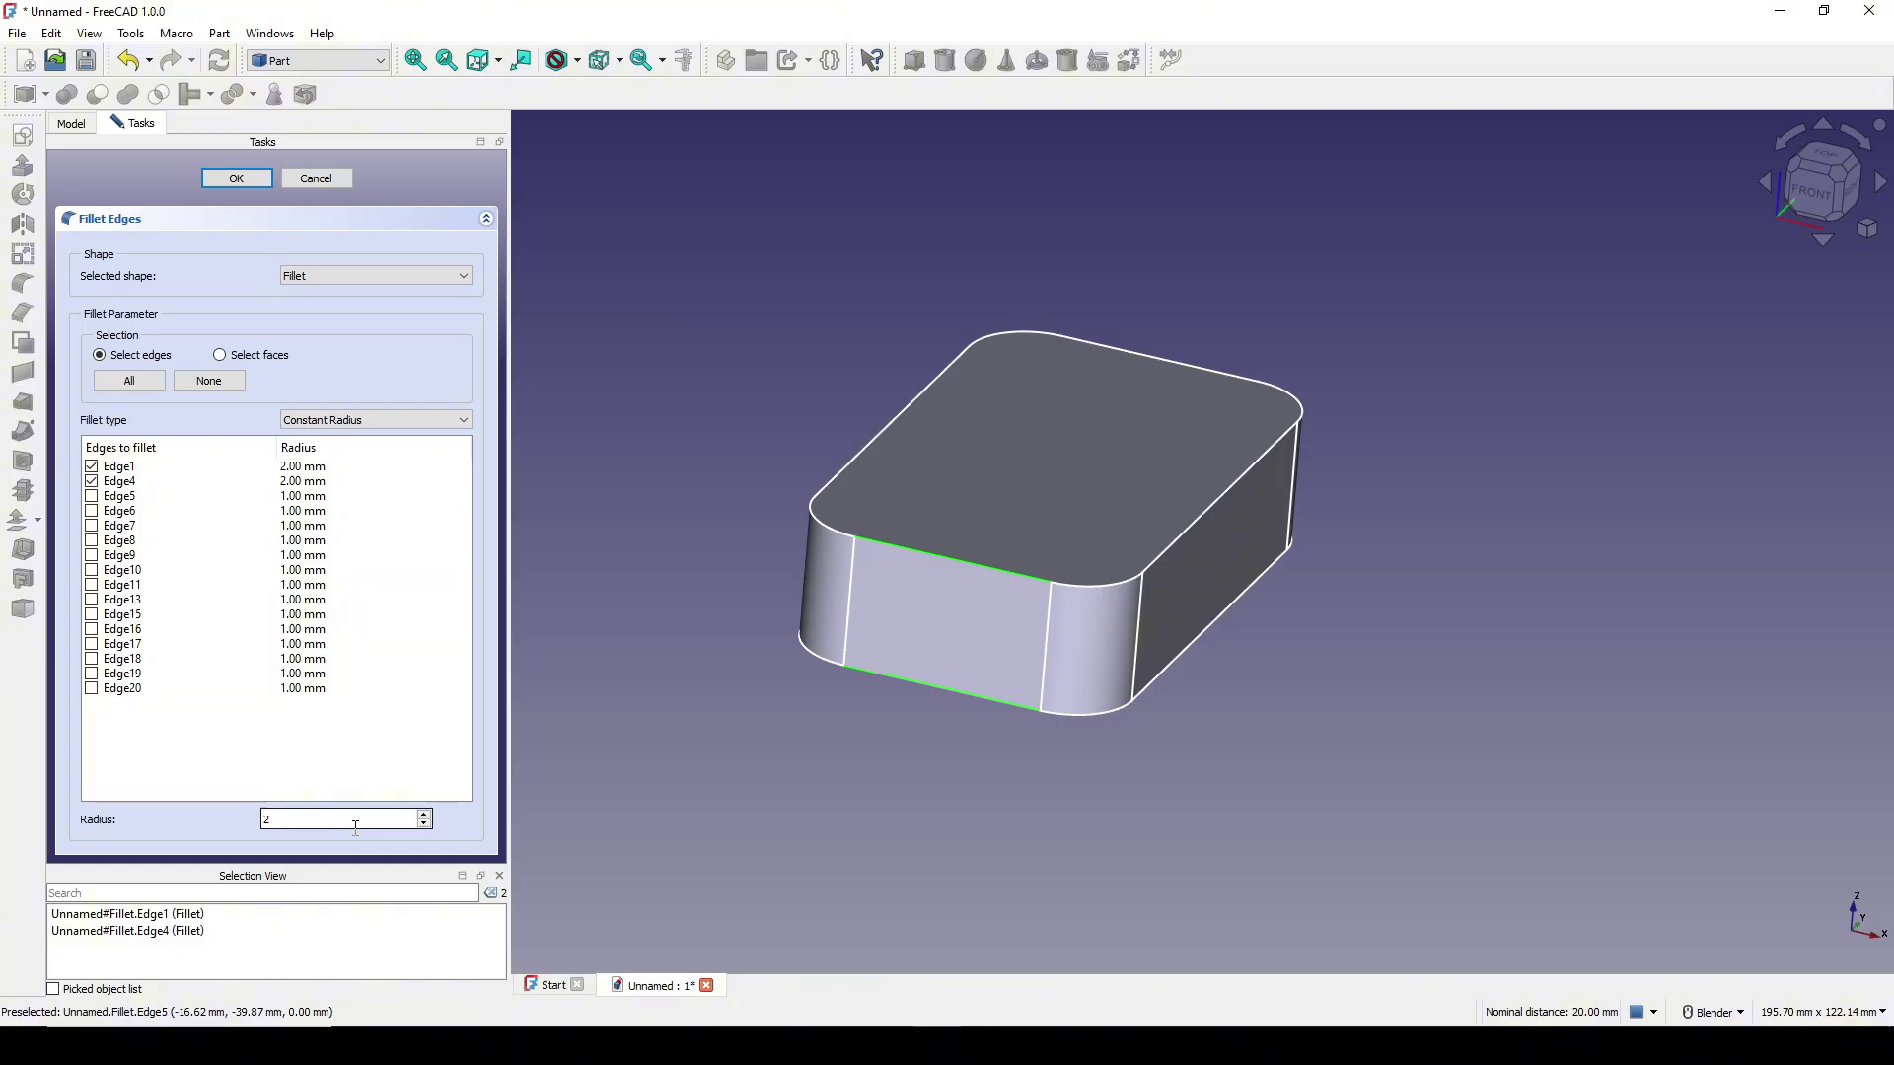
{"action": "left_click", "coordinate": [245, 182]}
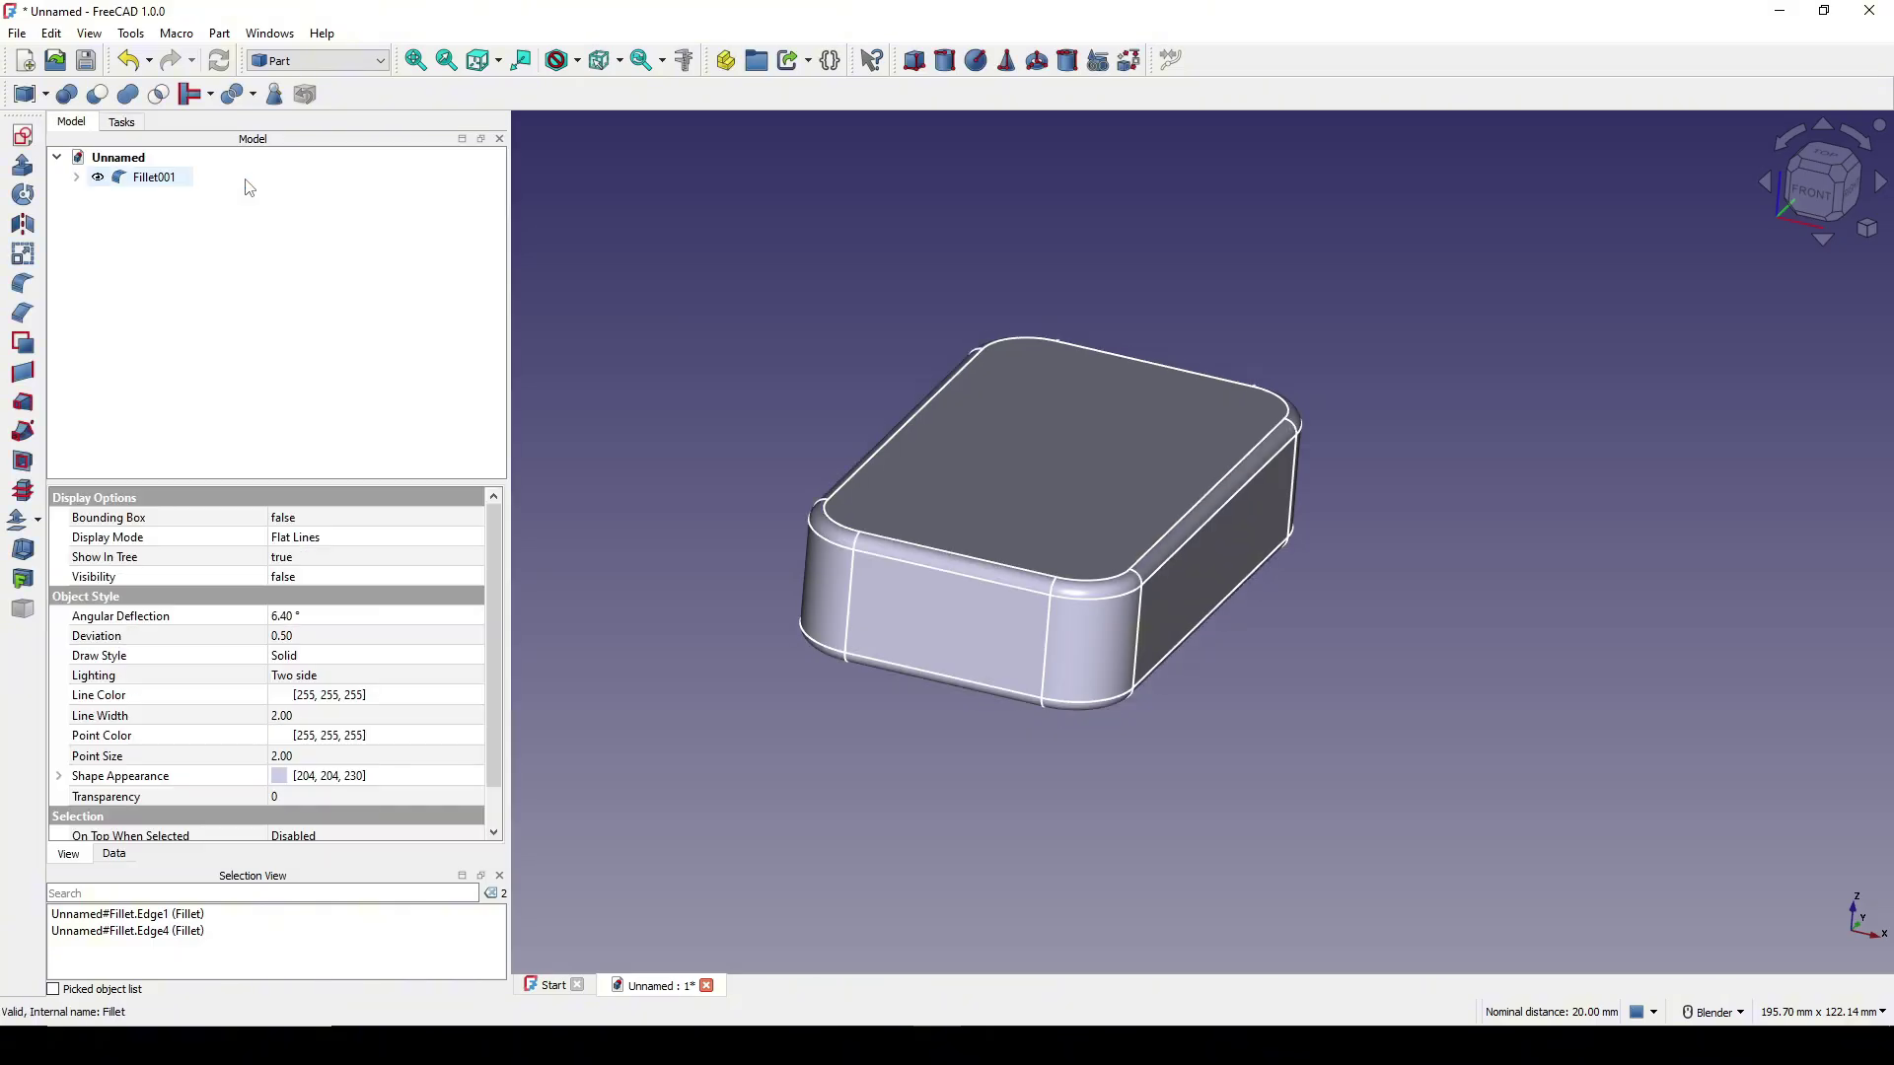
Examine the filleted block and its flat upper face from several angles.
{"action": "left_click", "coordinate": [1561, 584]}
{"action": "middle_click_drag", "start_coordinate": [1562, 584], "coordinate": [1223, 602]}
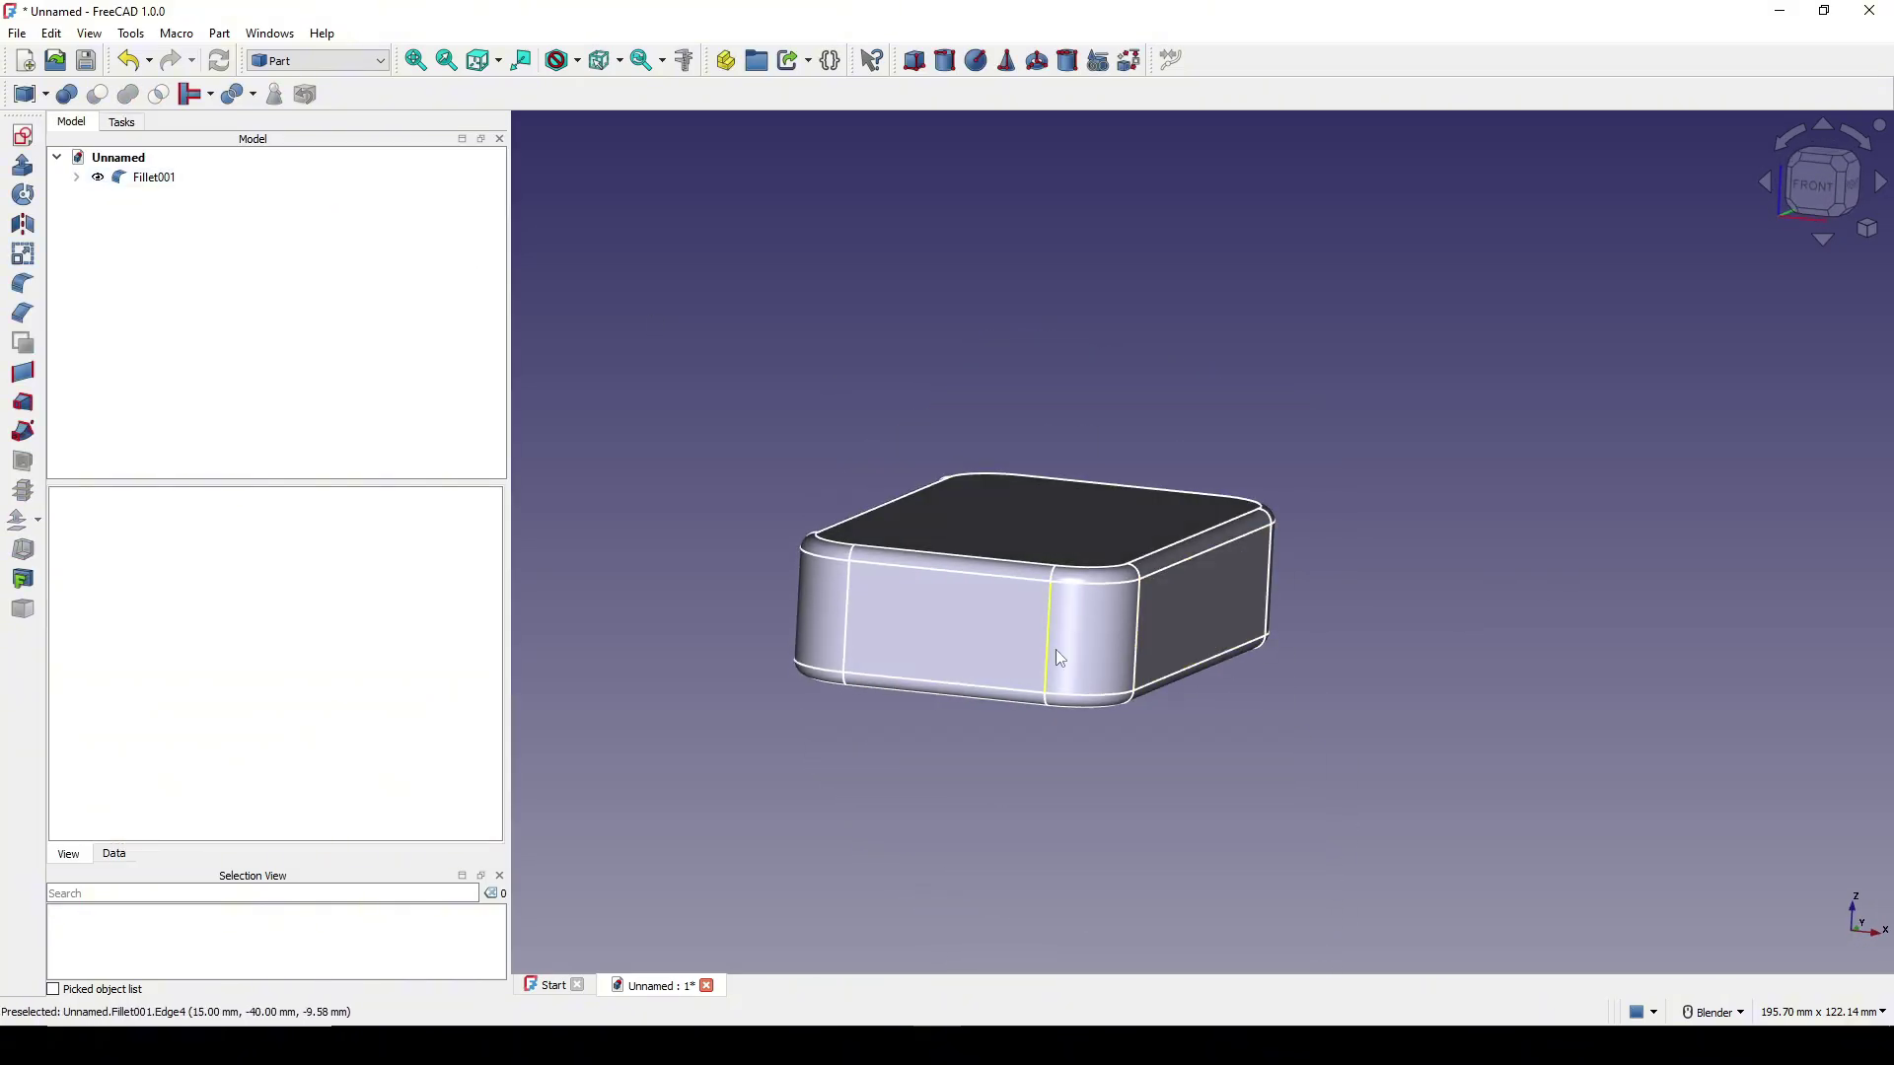
{"action": "middle_click_drag", "start_coordinate": [1059, 658], "coordinate": [1020, 645]}
{"action": "left_click", "coordinate": [1201, 667]}
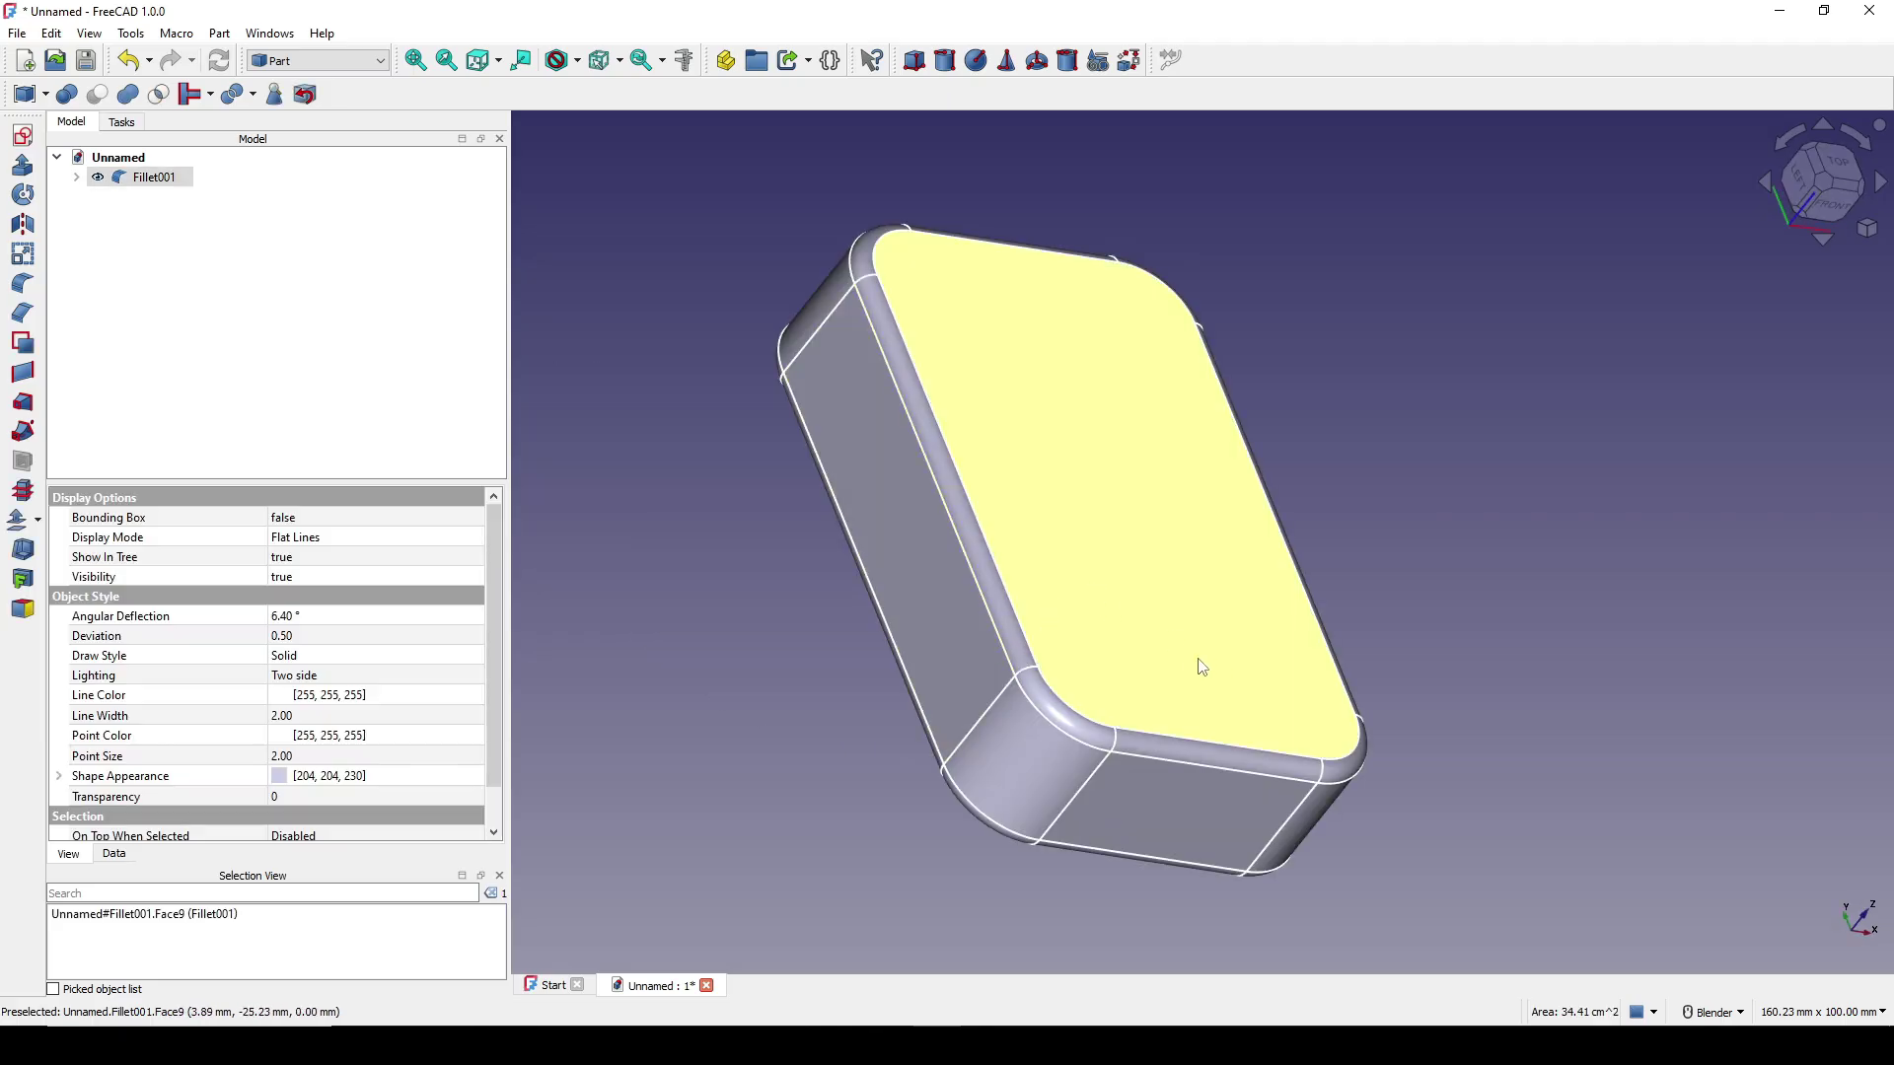
{"action": "middle_click_drag", "start_coordinate": [1201, 667], "coordinate": [1072, 576]}
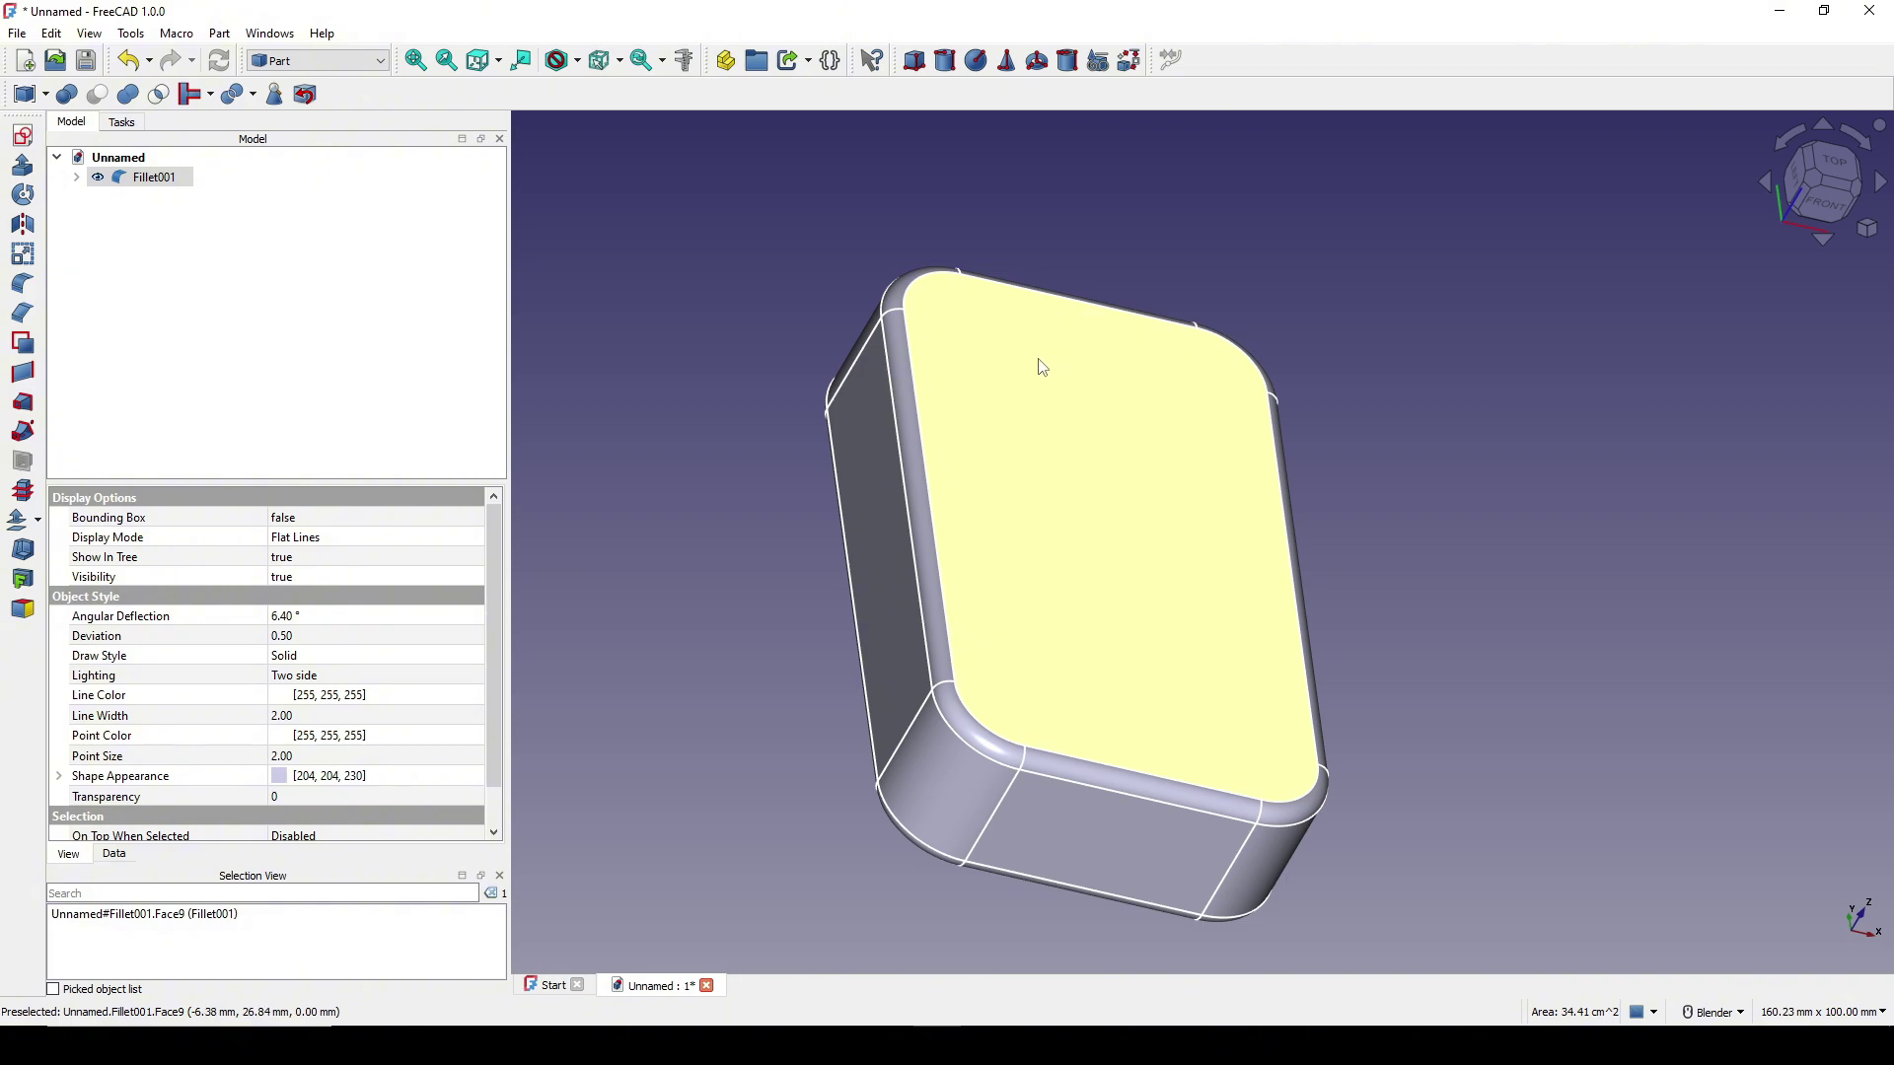
{"action": "middle_click_drag", "start_coordinate": [991, 493], "coordinate": [1098, 532]}
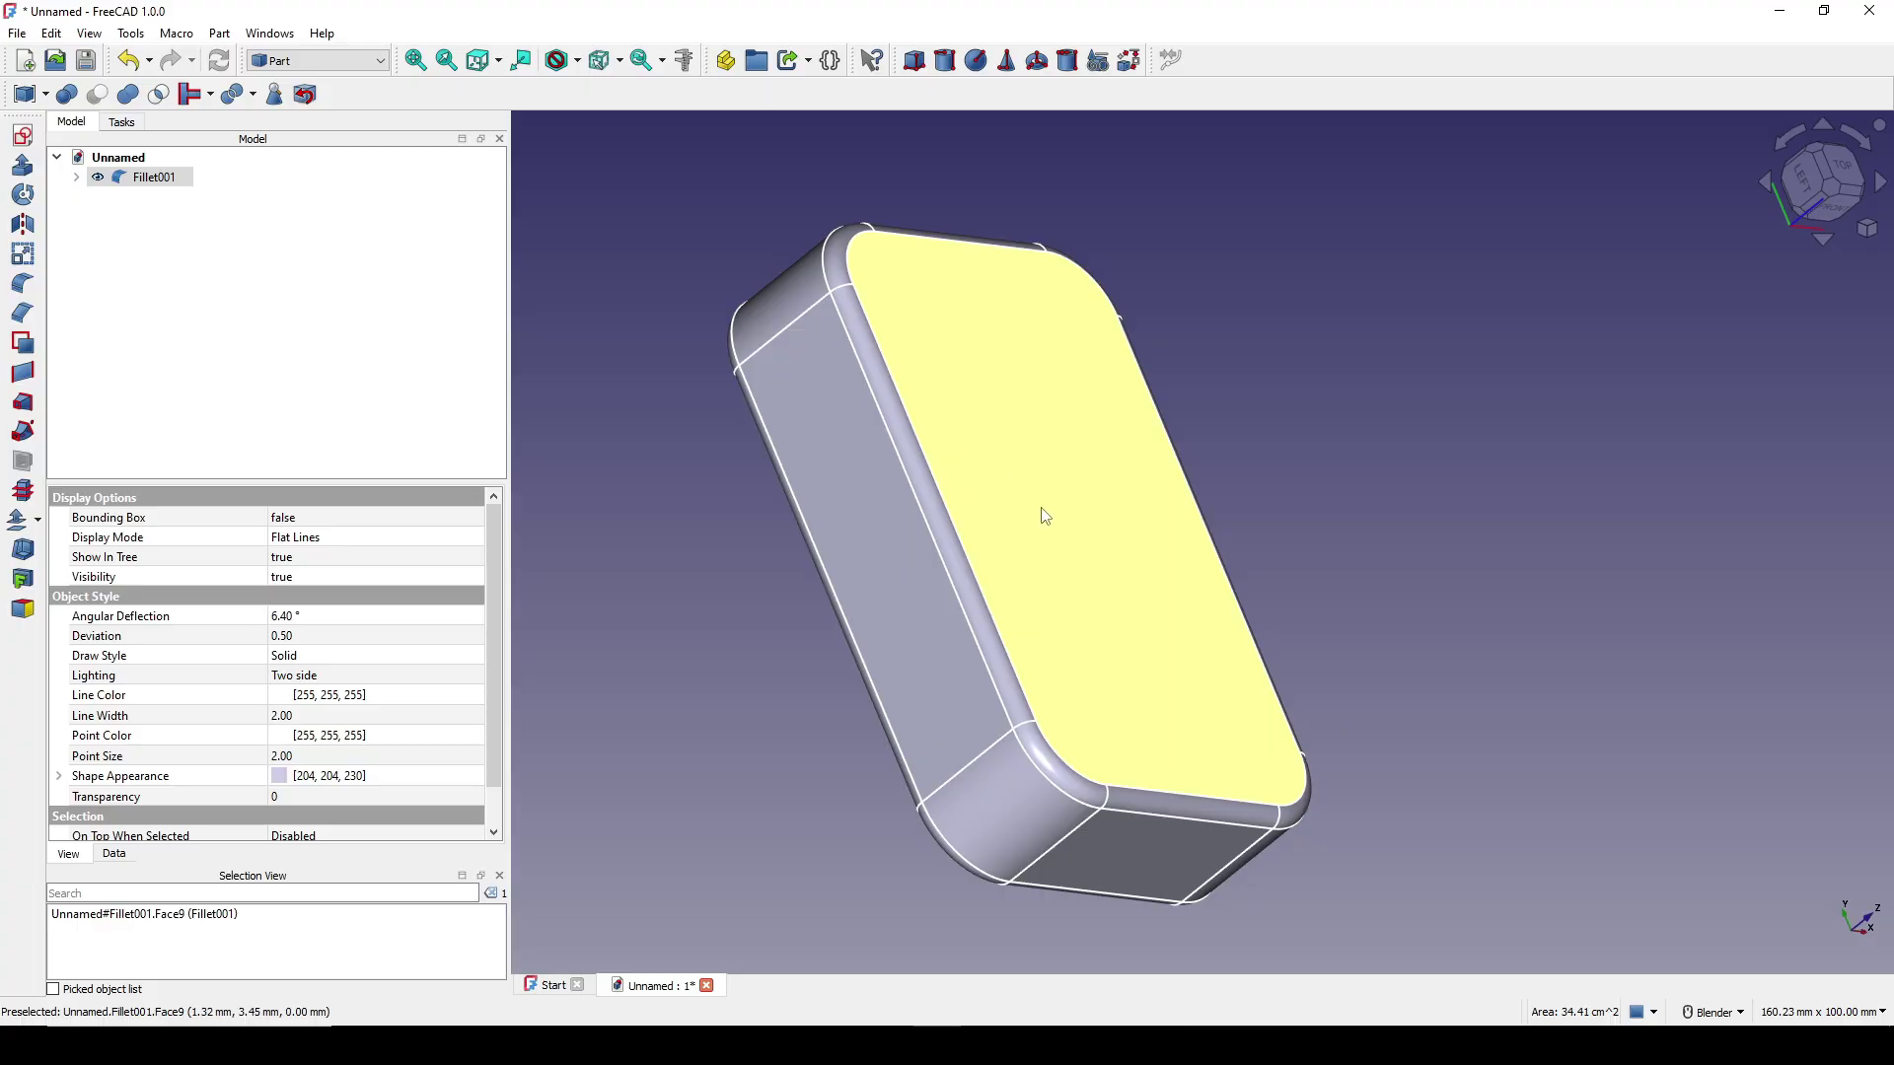
{"action": "scroll", "coordinate": [952, 589], "scroll_direction": "down", "scroll_amount": 2}
{"action": "middle_click_drag", "start_coordinate": [950, 581], "coordinate": [927, 534], "text": "shift"}
{"action": "left_click", "coordinate": [1180, 463]}
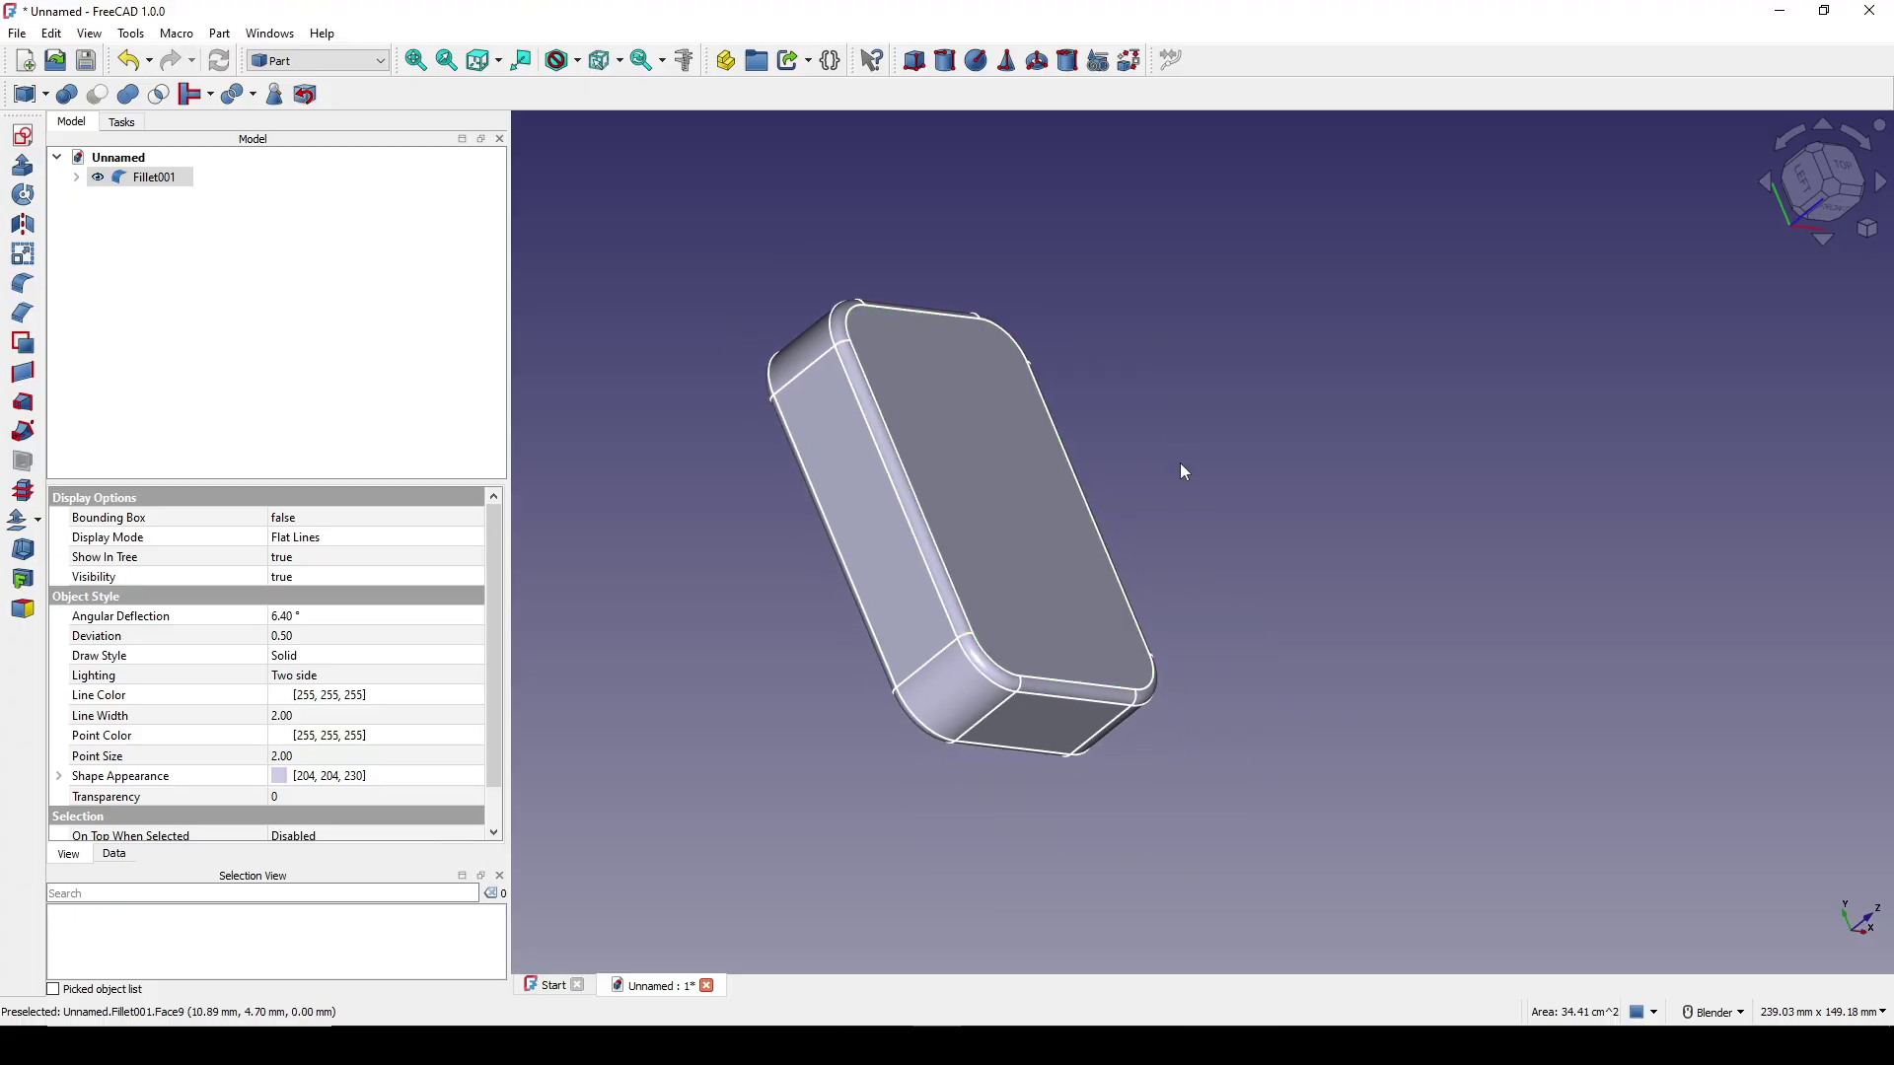
{"action": "middle_click_drag", "start_coordinate": [1180, 463], "coordinate": [1147, 455]}
Switch to the Draft workbench and hide its working-plane grid.
{"action": "left_click", "coordinate": [312, 59]}
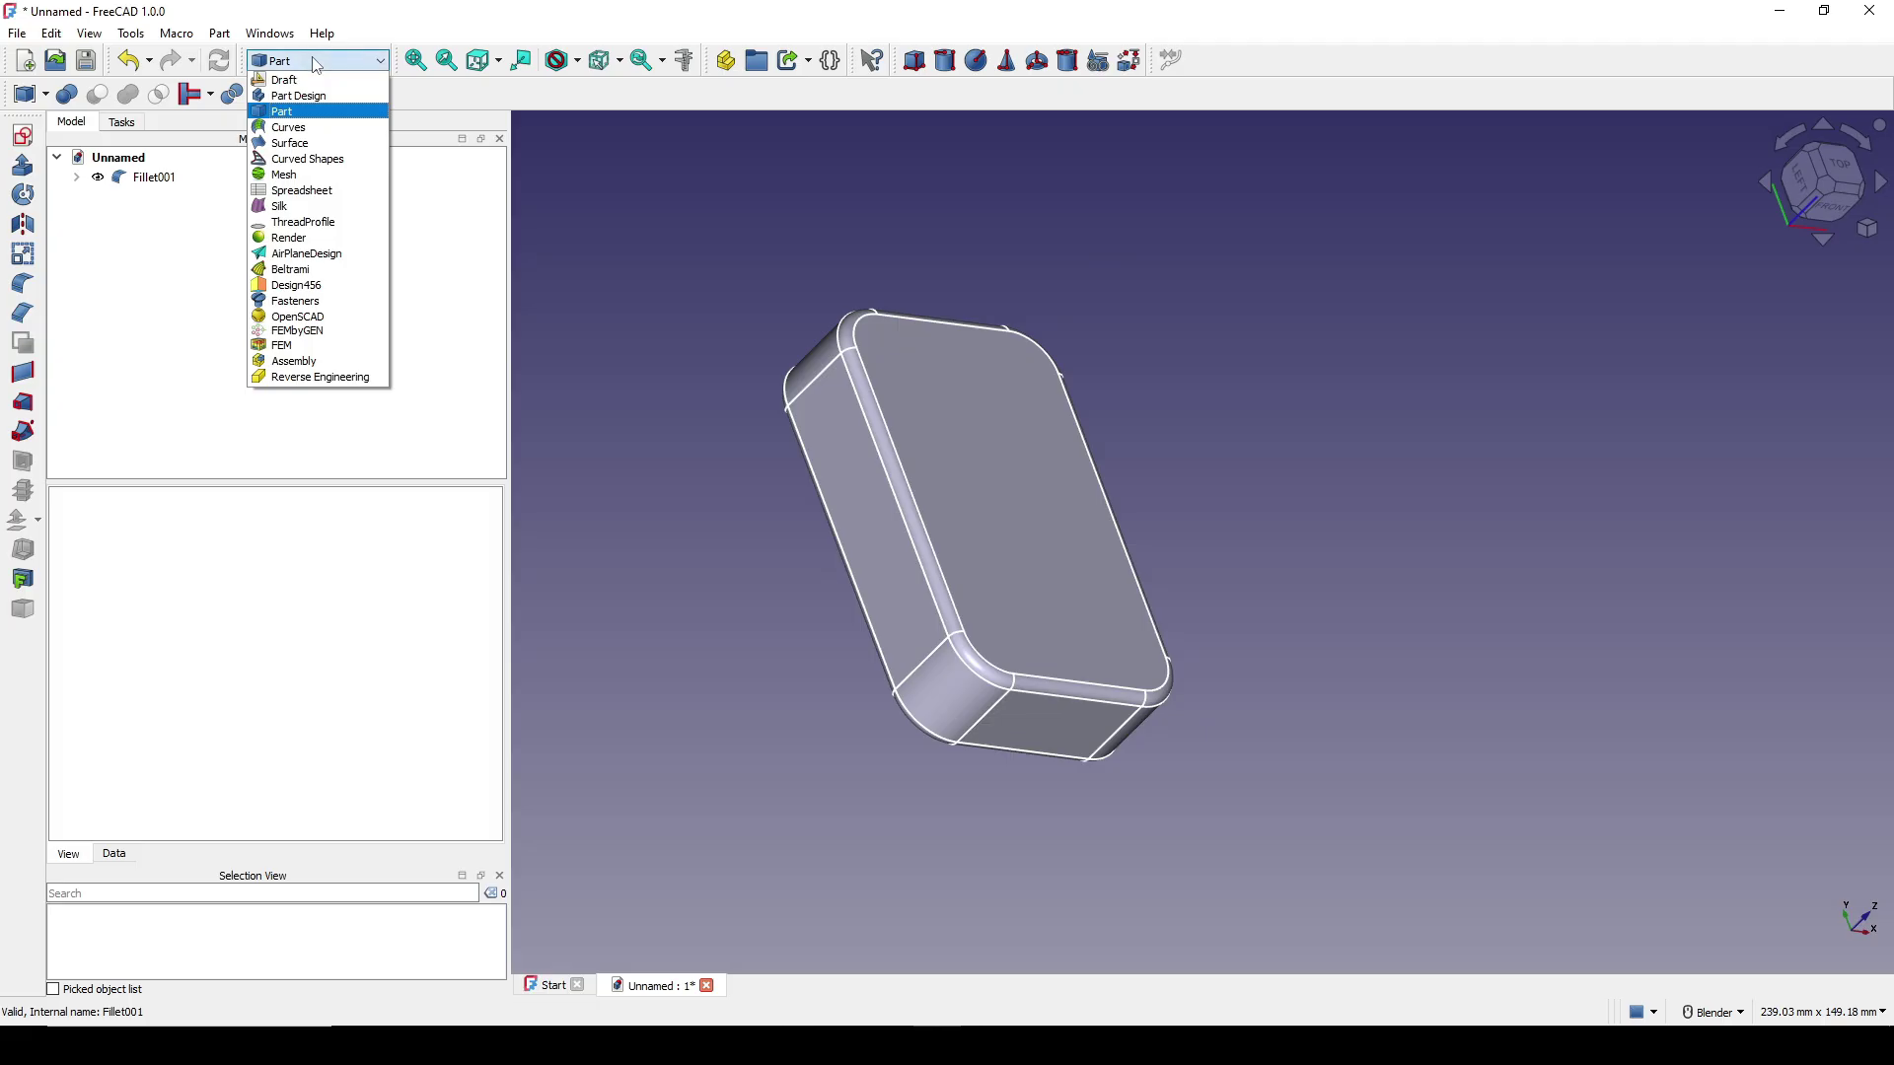
{"action": "left_click", "coordinate": [312, 83]}
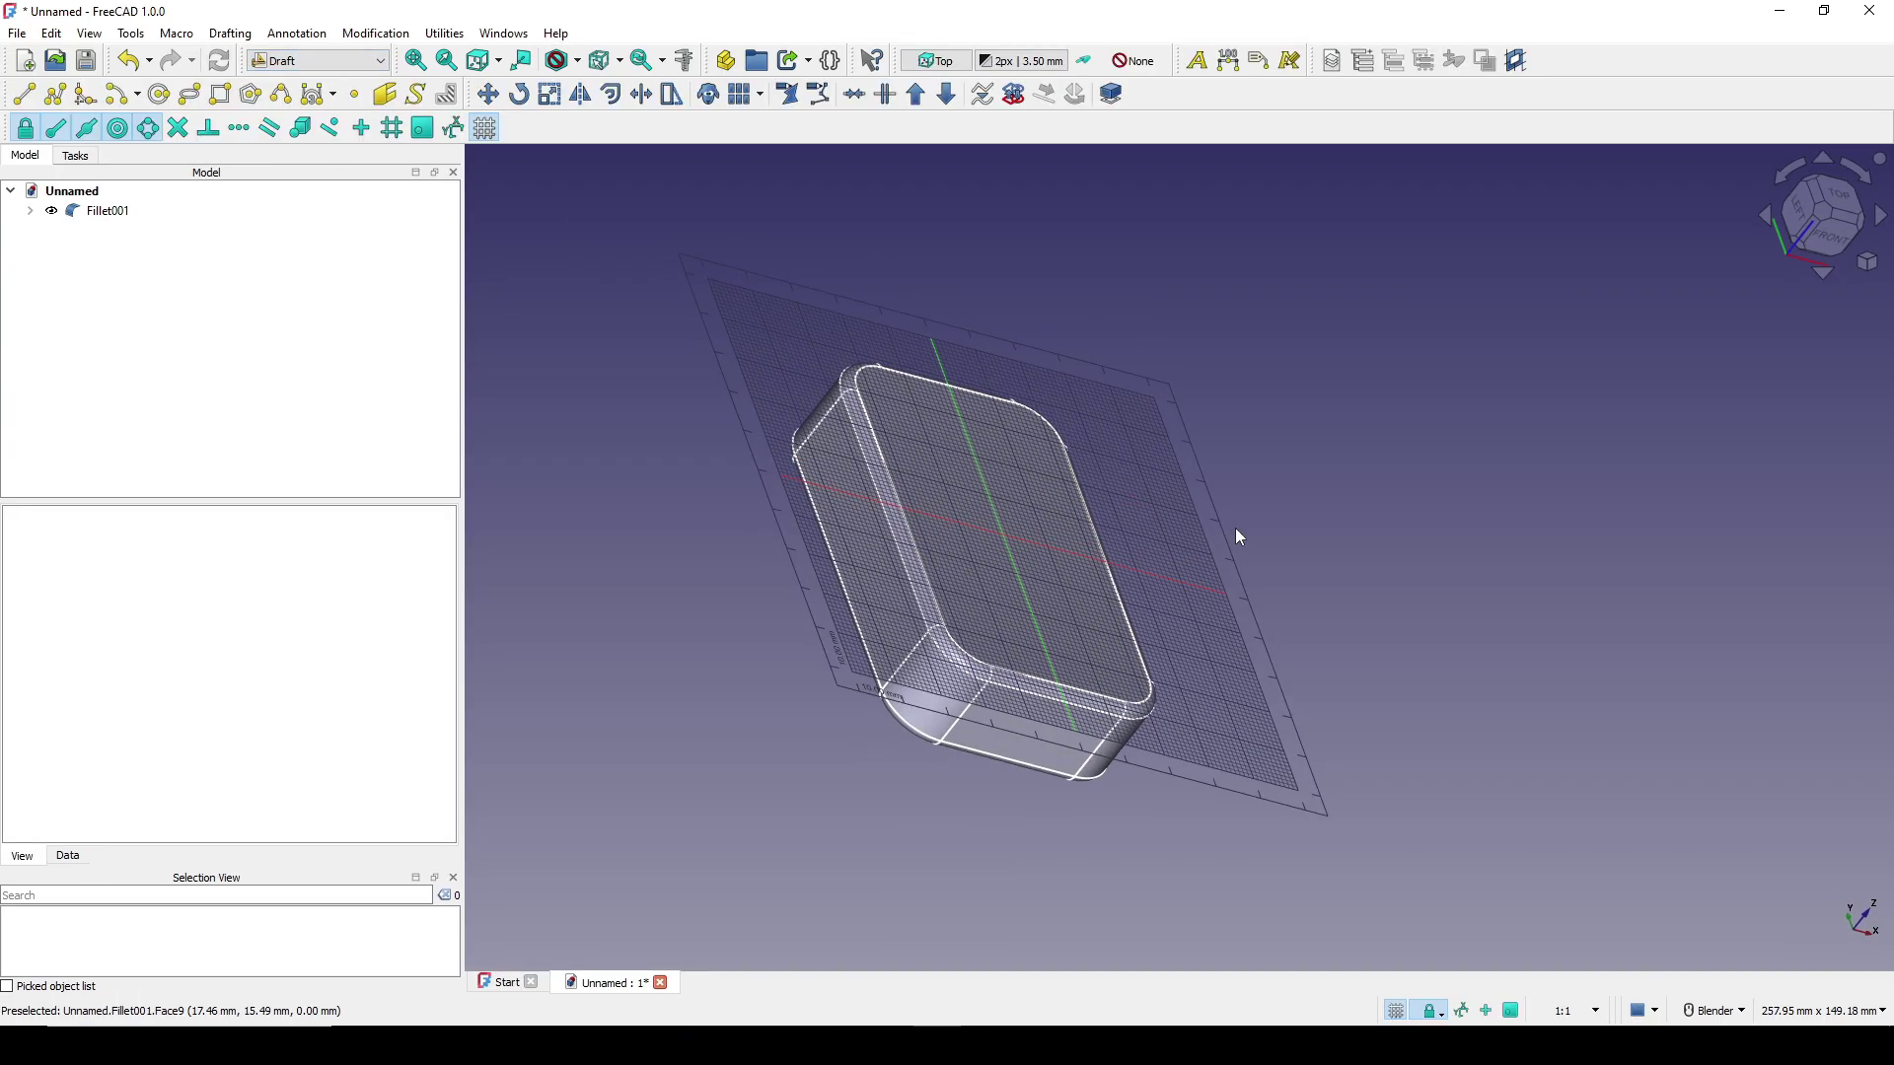
{"action": "left_click", "coordinate": [1397, 1011]}
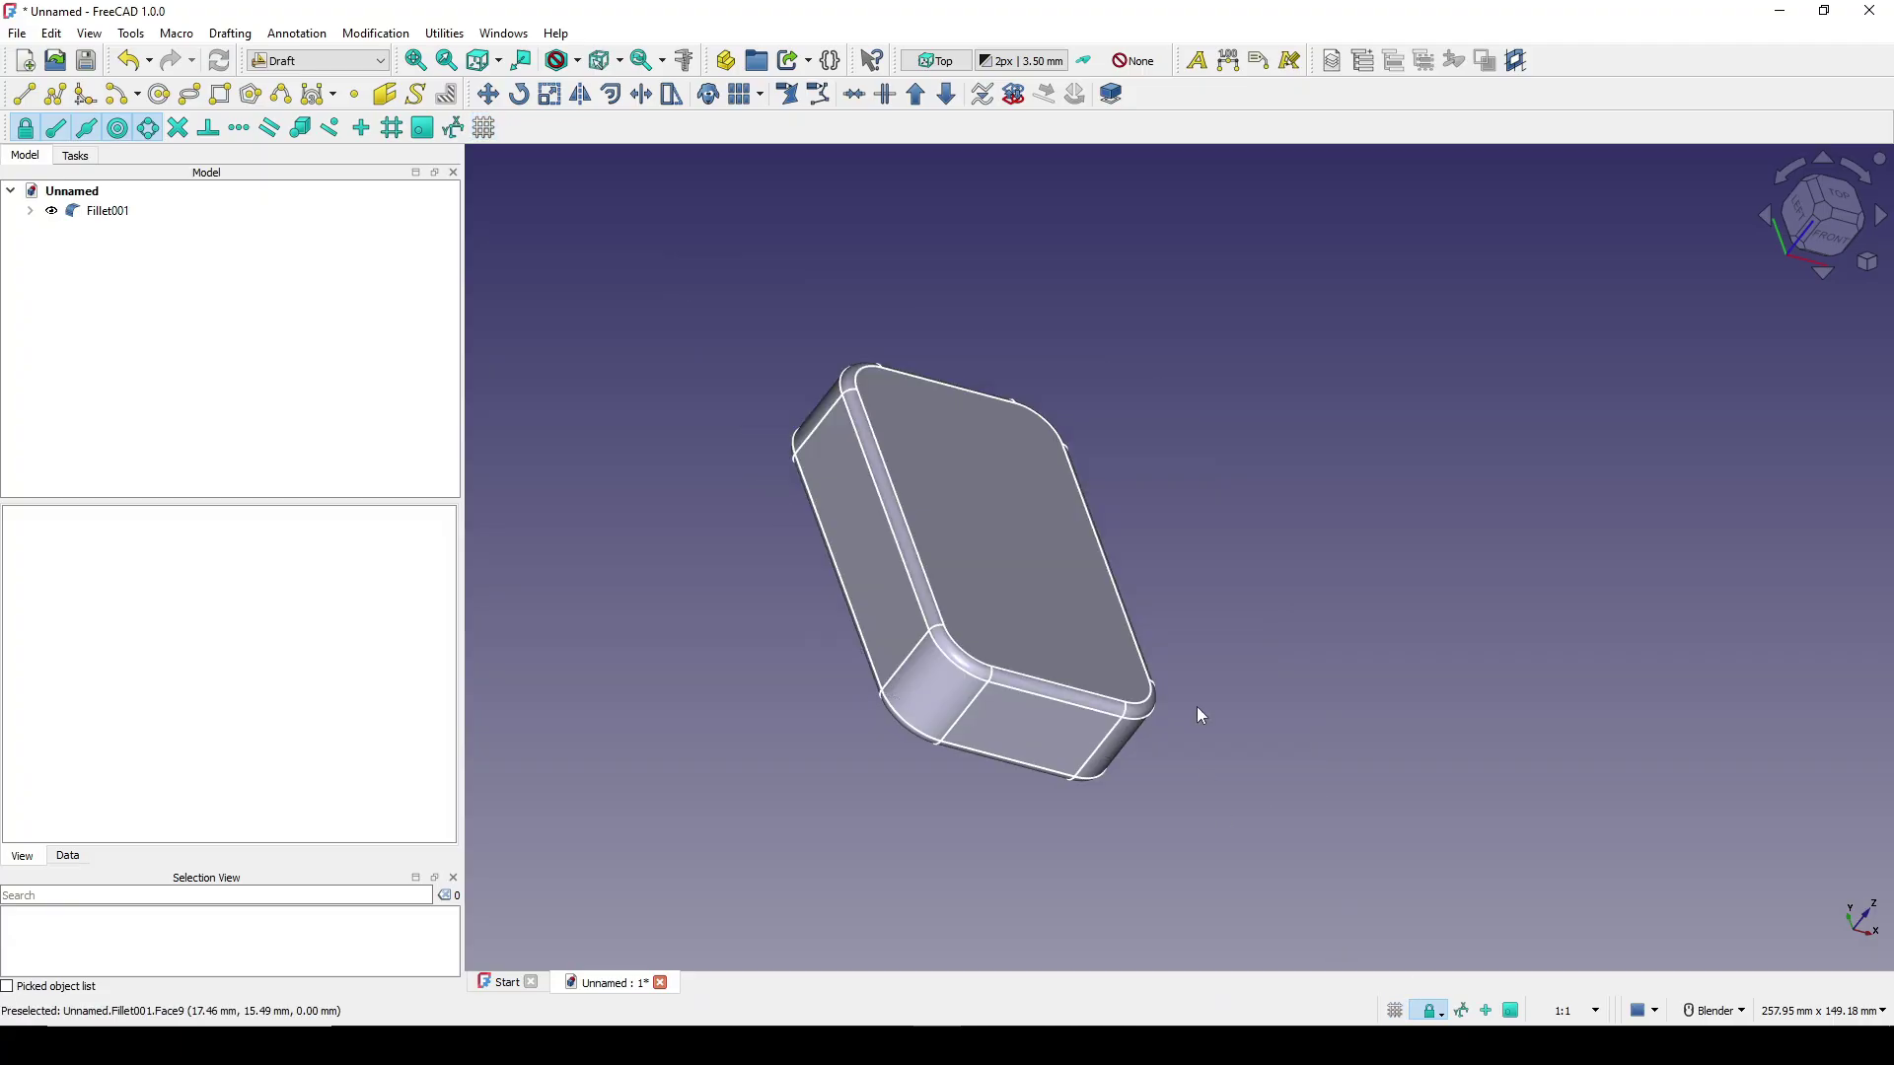
Downgrade the filleted block twice, first to a simple solid and again into separate faces.
{"action": "scroll", "coordinate": [1115, 582], "scroll_direction": "up", "scroll_amount": 3}
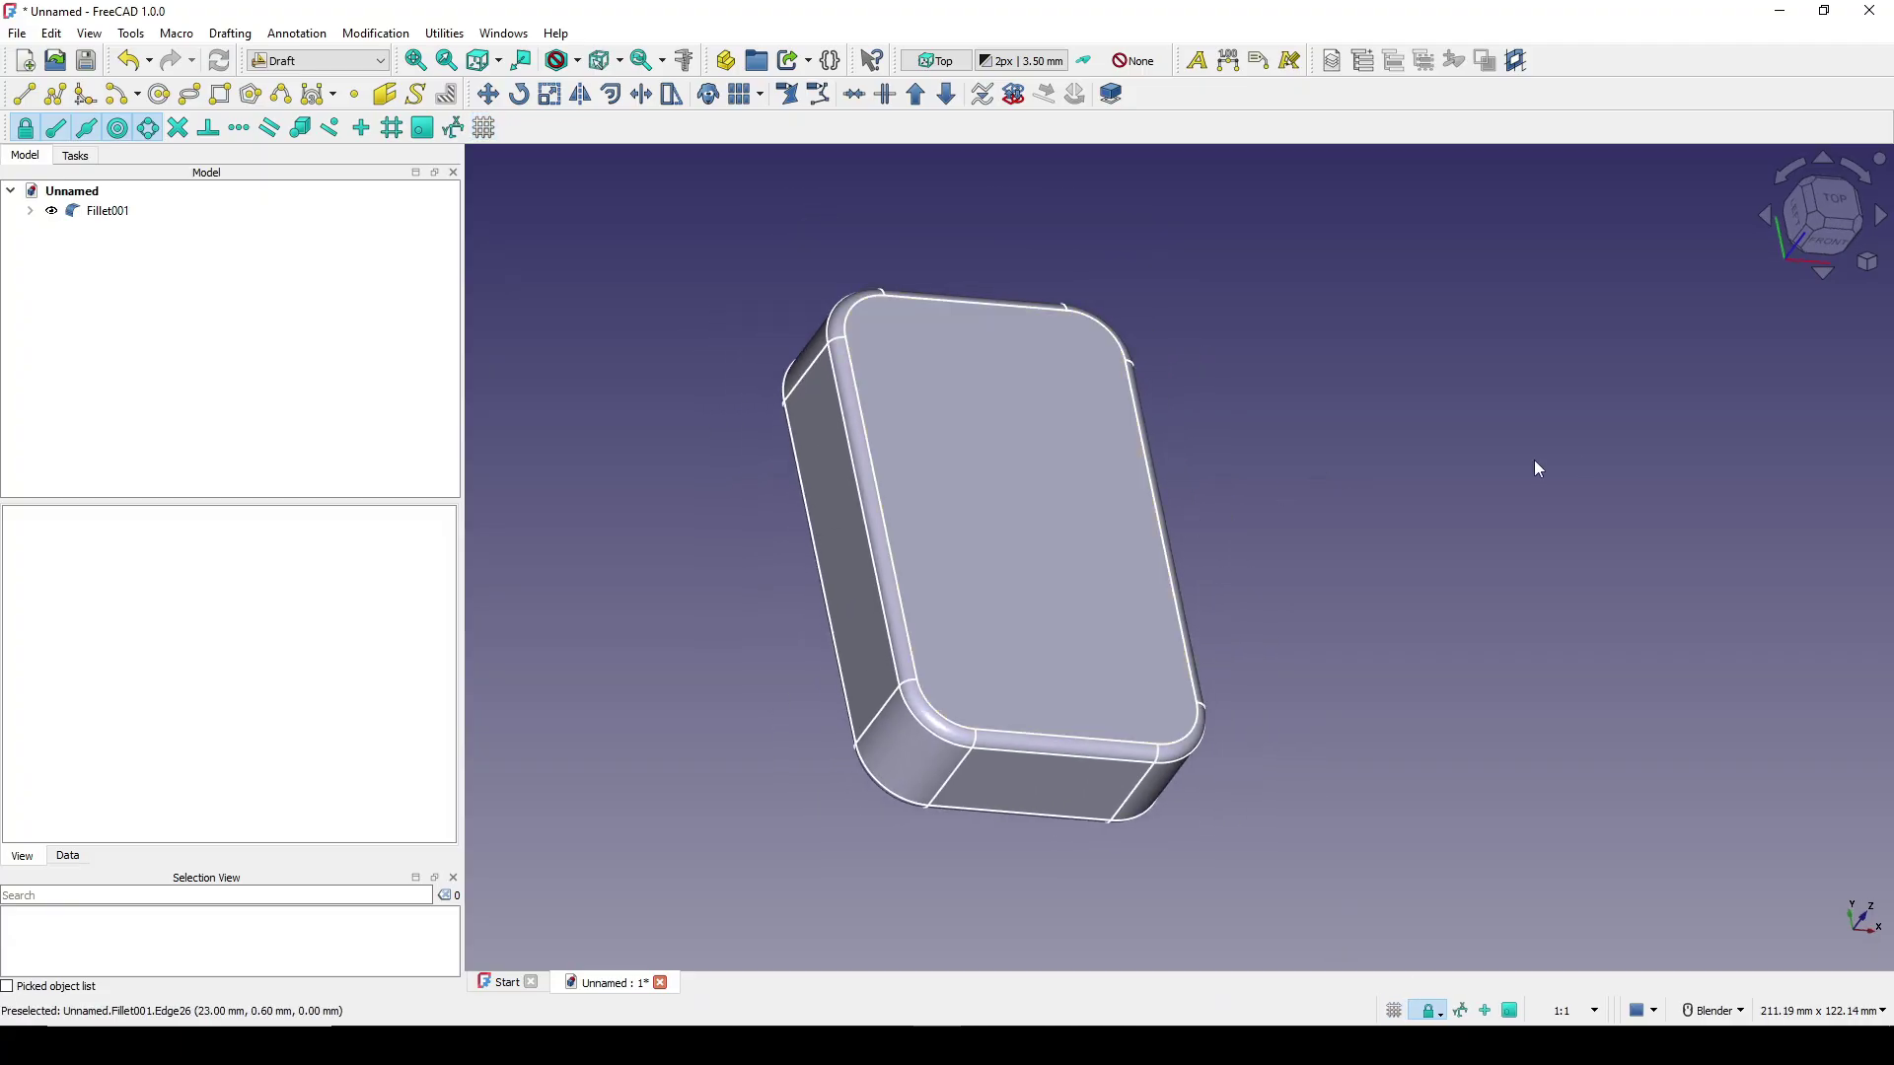
{"action": "left_click", "coordinate": [105, 211]}
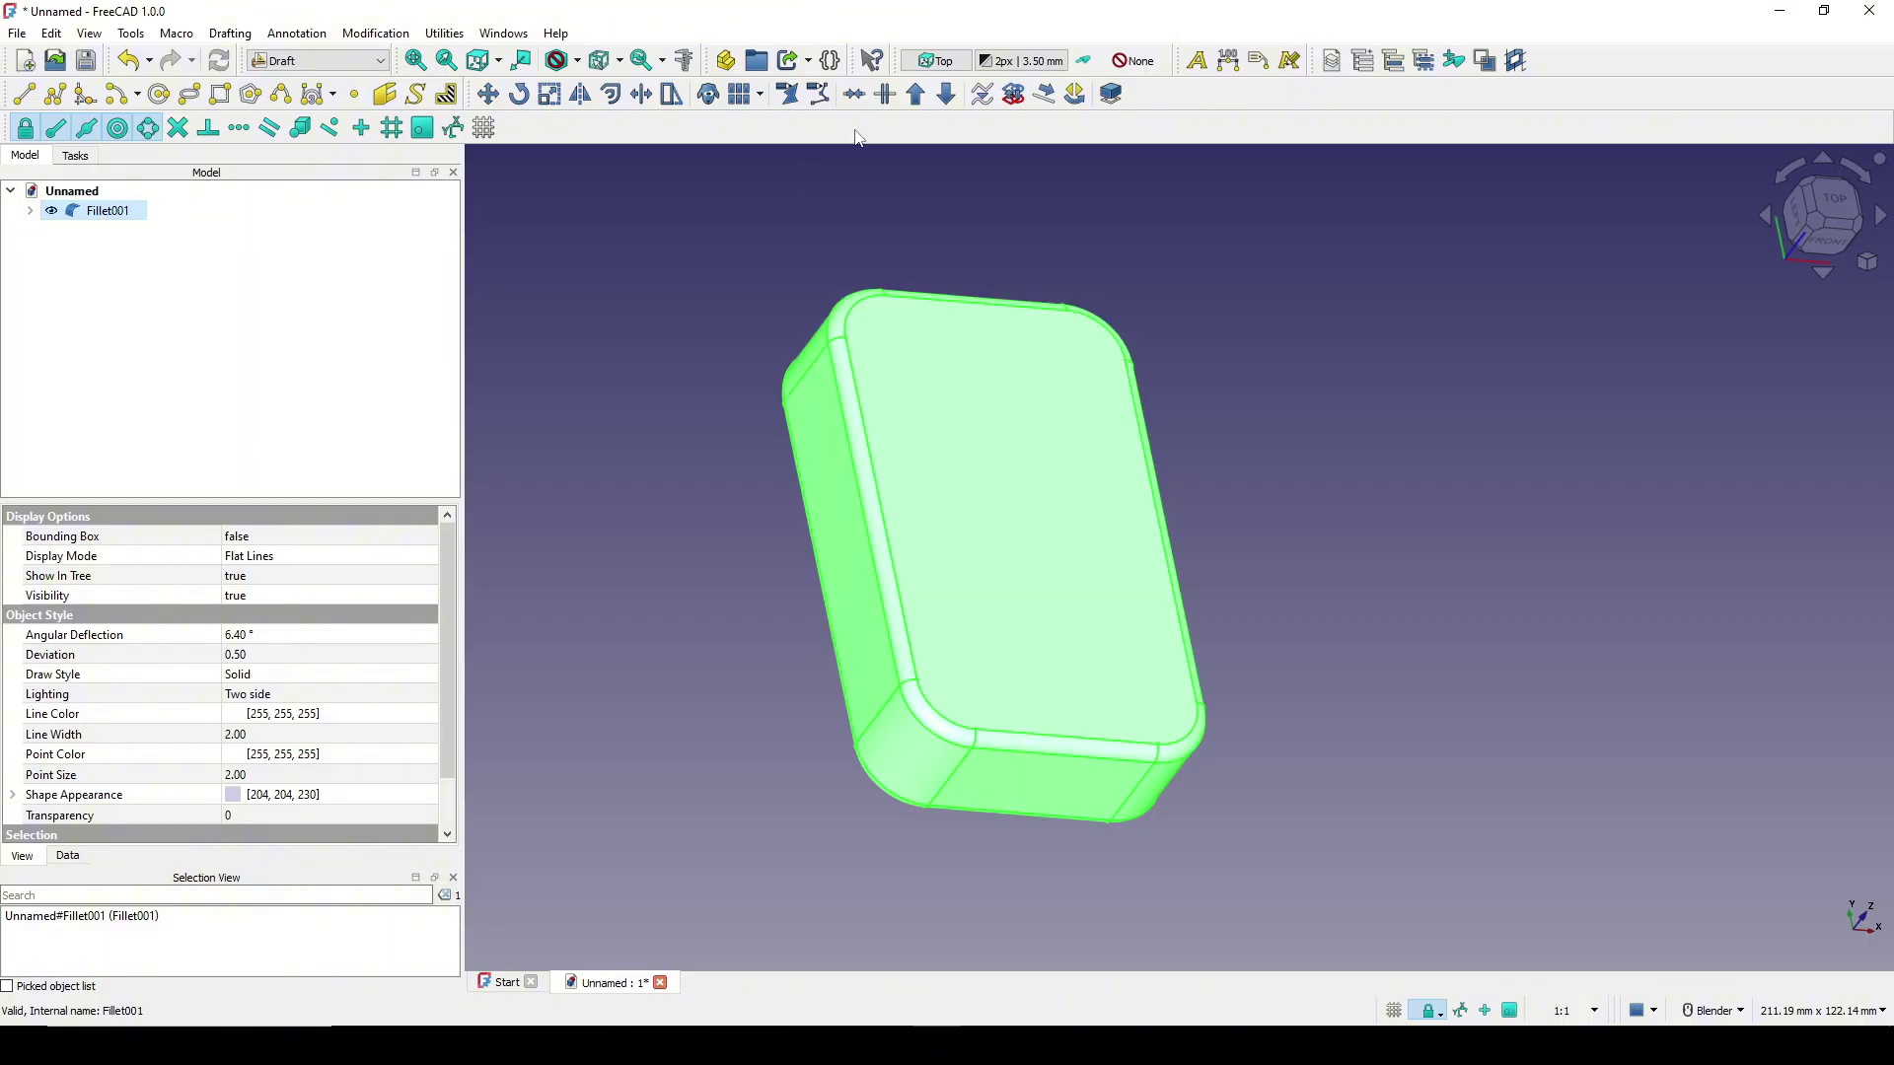
{"action": "left_click", "coordinate": [948, 96]}
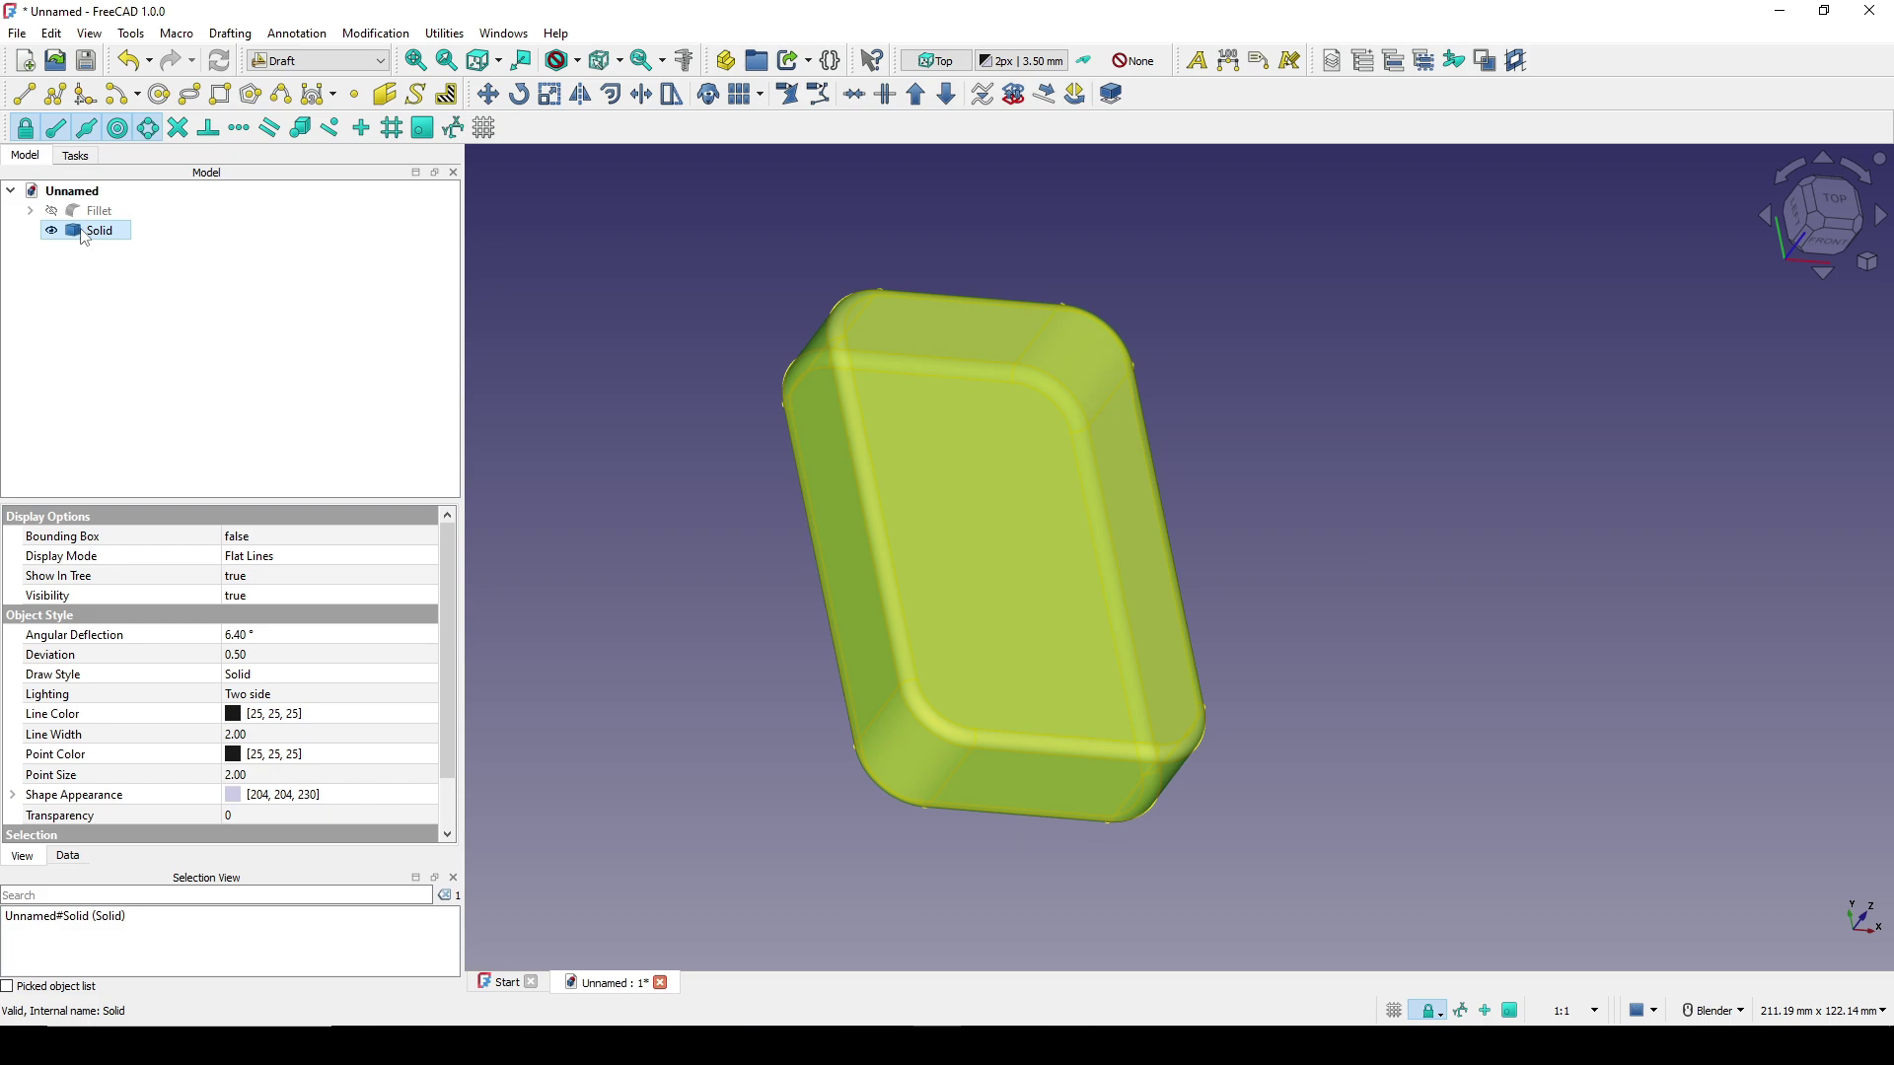
{"action": "left_click", "coordinate": [947, 95]}
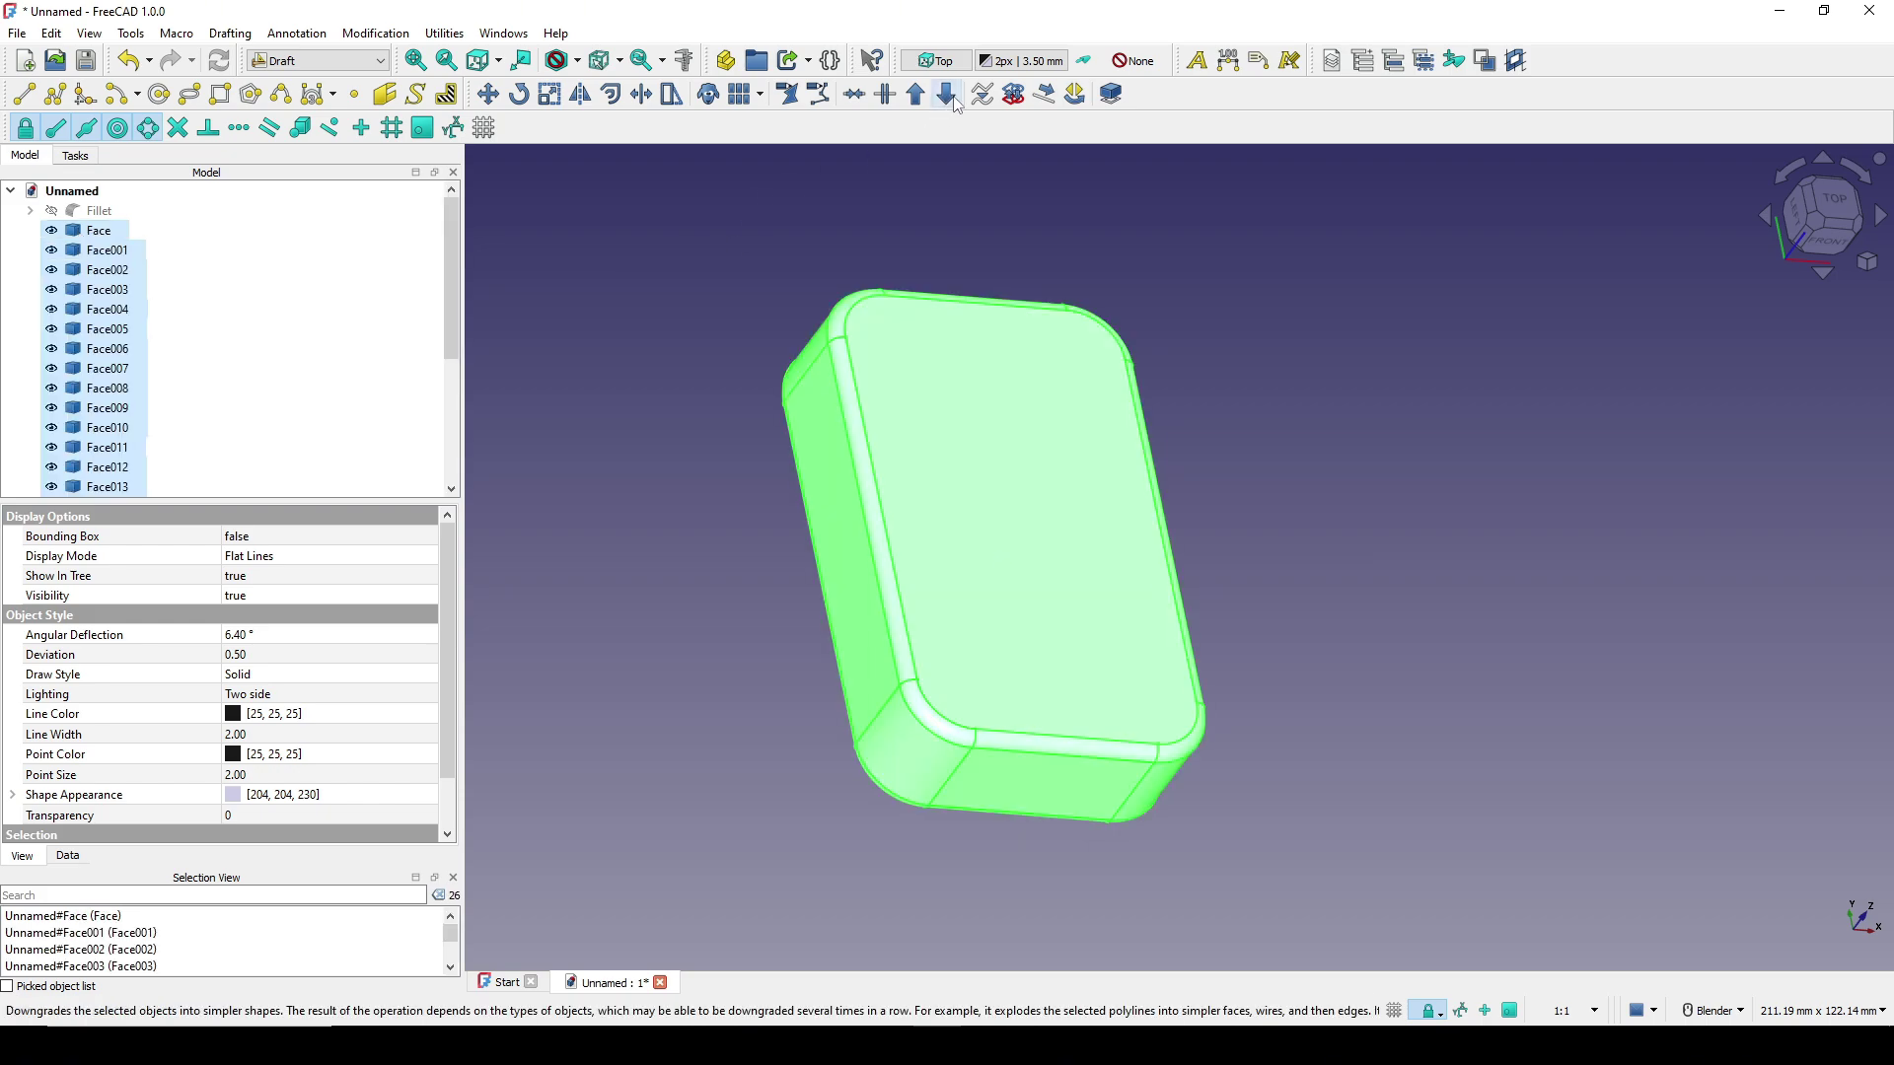
Rename the block's large flat upper face as TopFace and hide it.
{"action": "left_click_drag", "start_coordinate": [347, 500], "coordinate": [342, 614]}
{"action": "scroll", "coordinate": [128, 483], "scroll_direction": "down", "scroll_amount": 1}
{"action": "scroll", "coordinate": [143, 481], "scroll_direction": "up", "scroll_amount": 1}
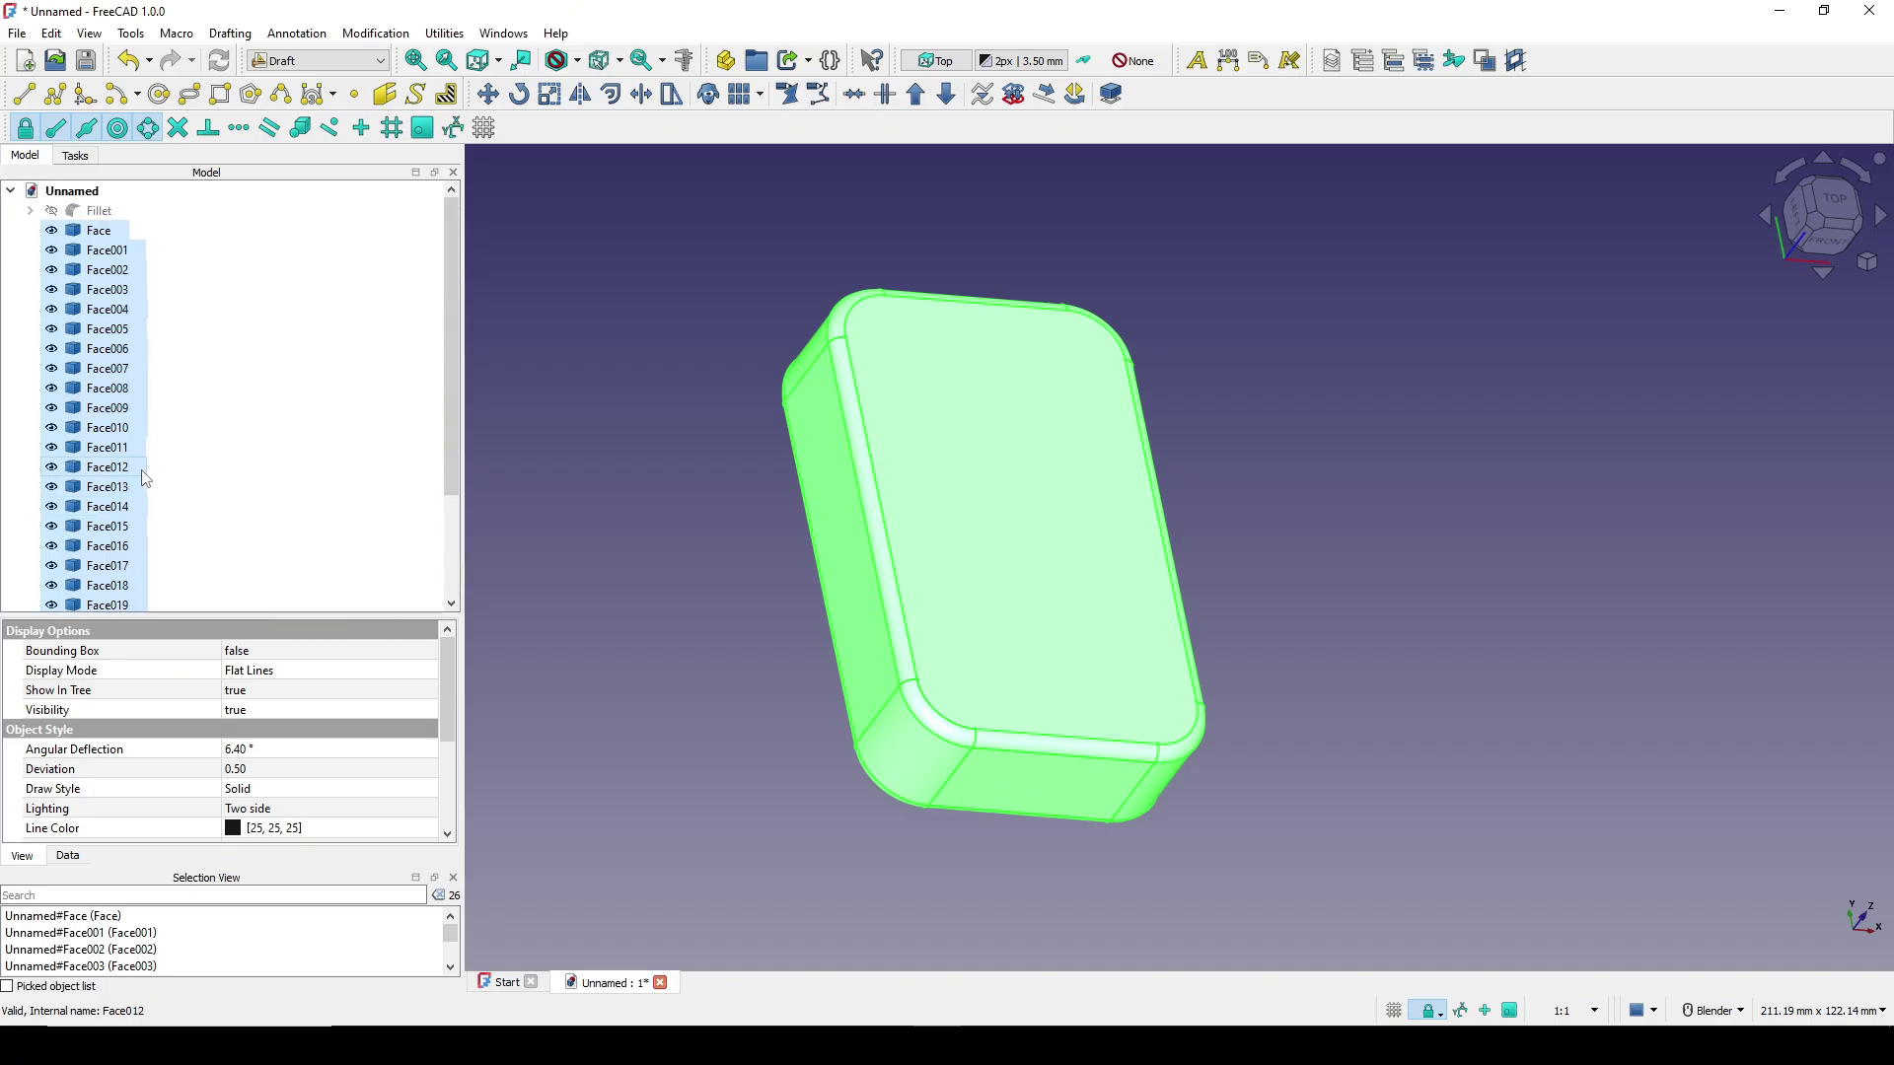
{"action": "left_click", "coordinate": [1240, 491]}
{"action": "scroll", "coordinate": [1239, 484], "scroll_direction": "up", "scroll_amount": 2}
{"action": "left_click", "coordinate": [952, 480]}
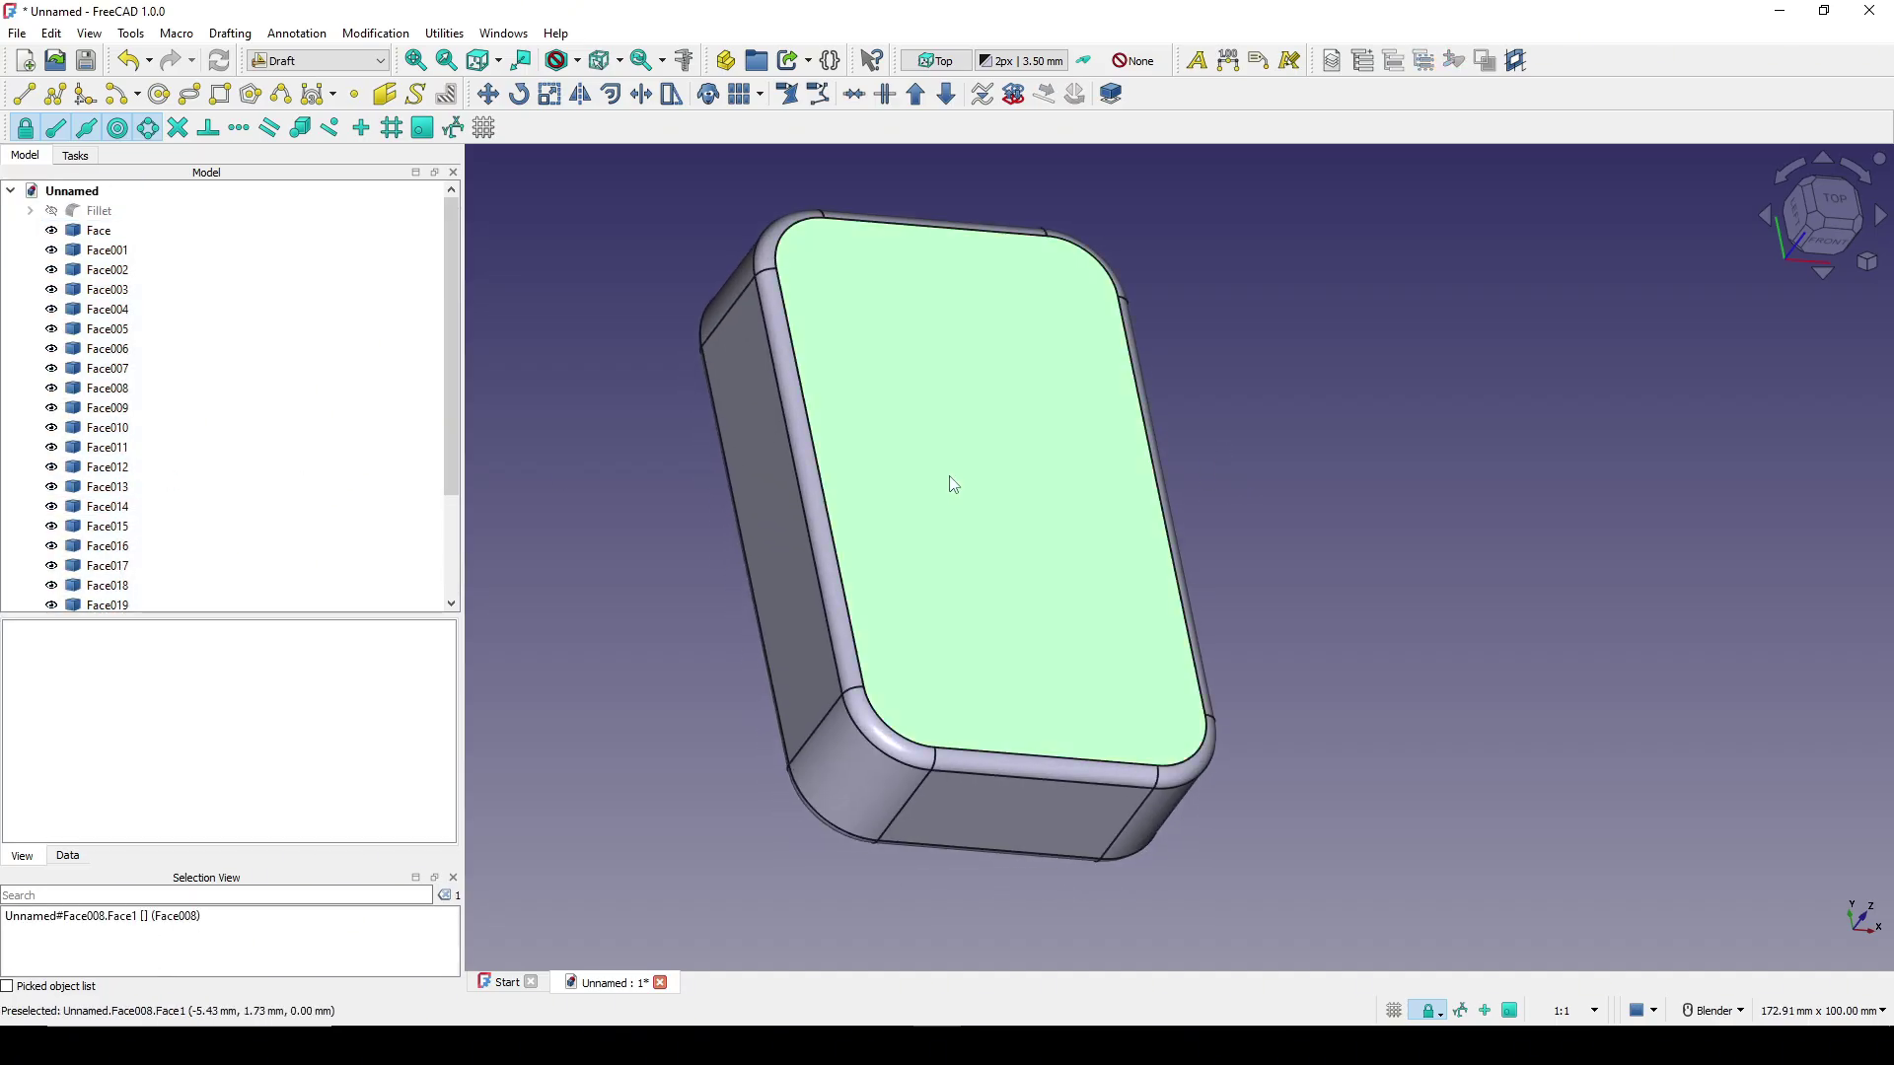
{"action": "right_click", "coordinate": [110, 388]}
{"action": "left_click", "coordinate": [230, 651]}
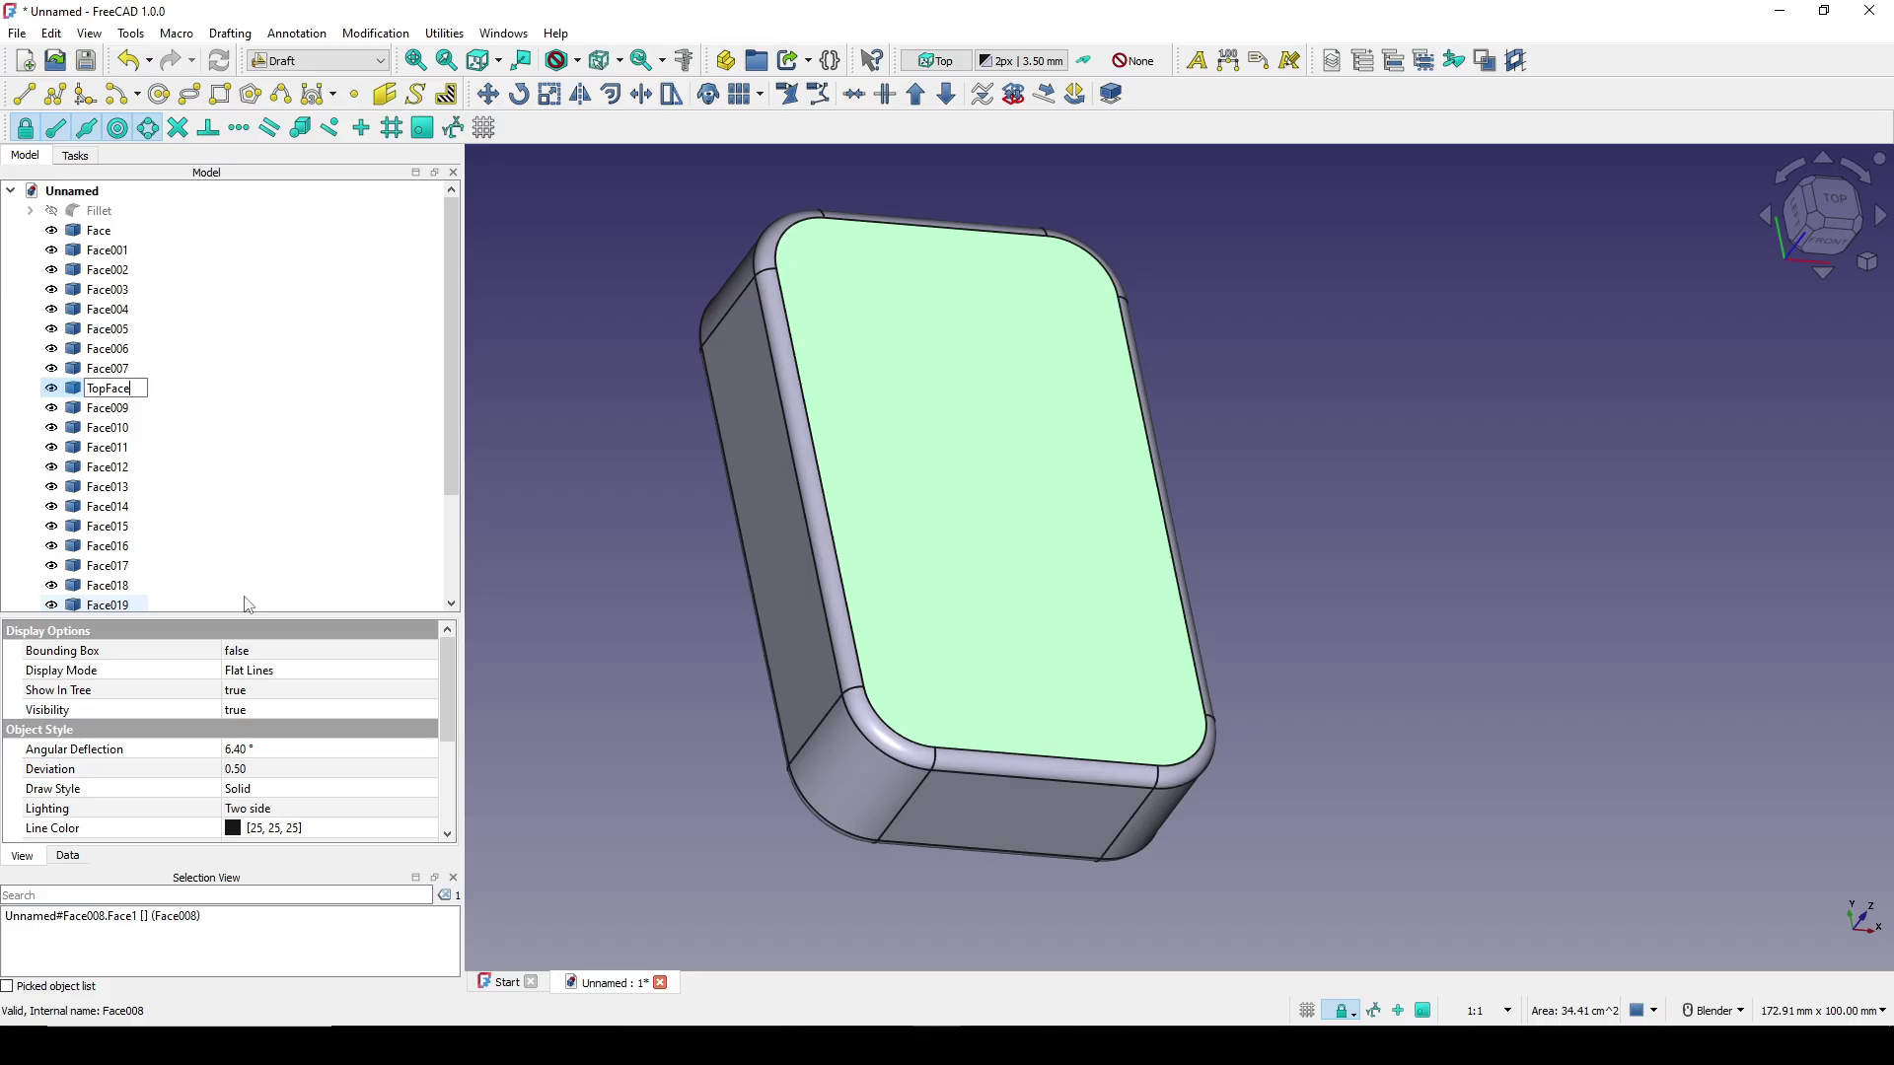
{"action": "type", "text": "TopFace"}
{"action": "key", "text": "Return"}
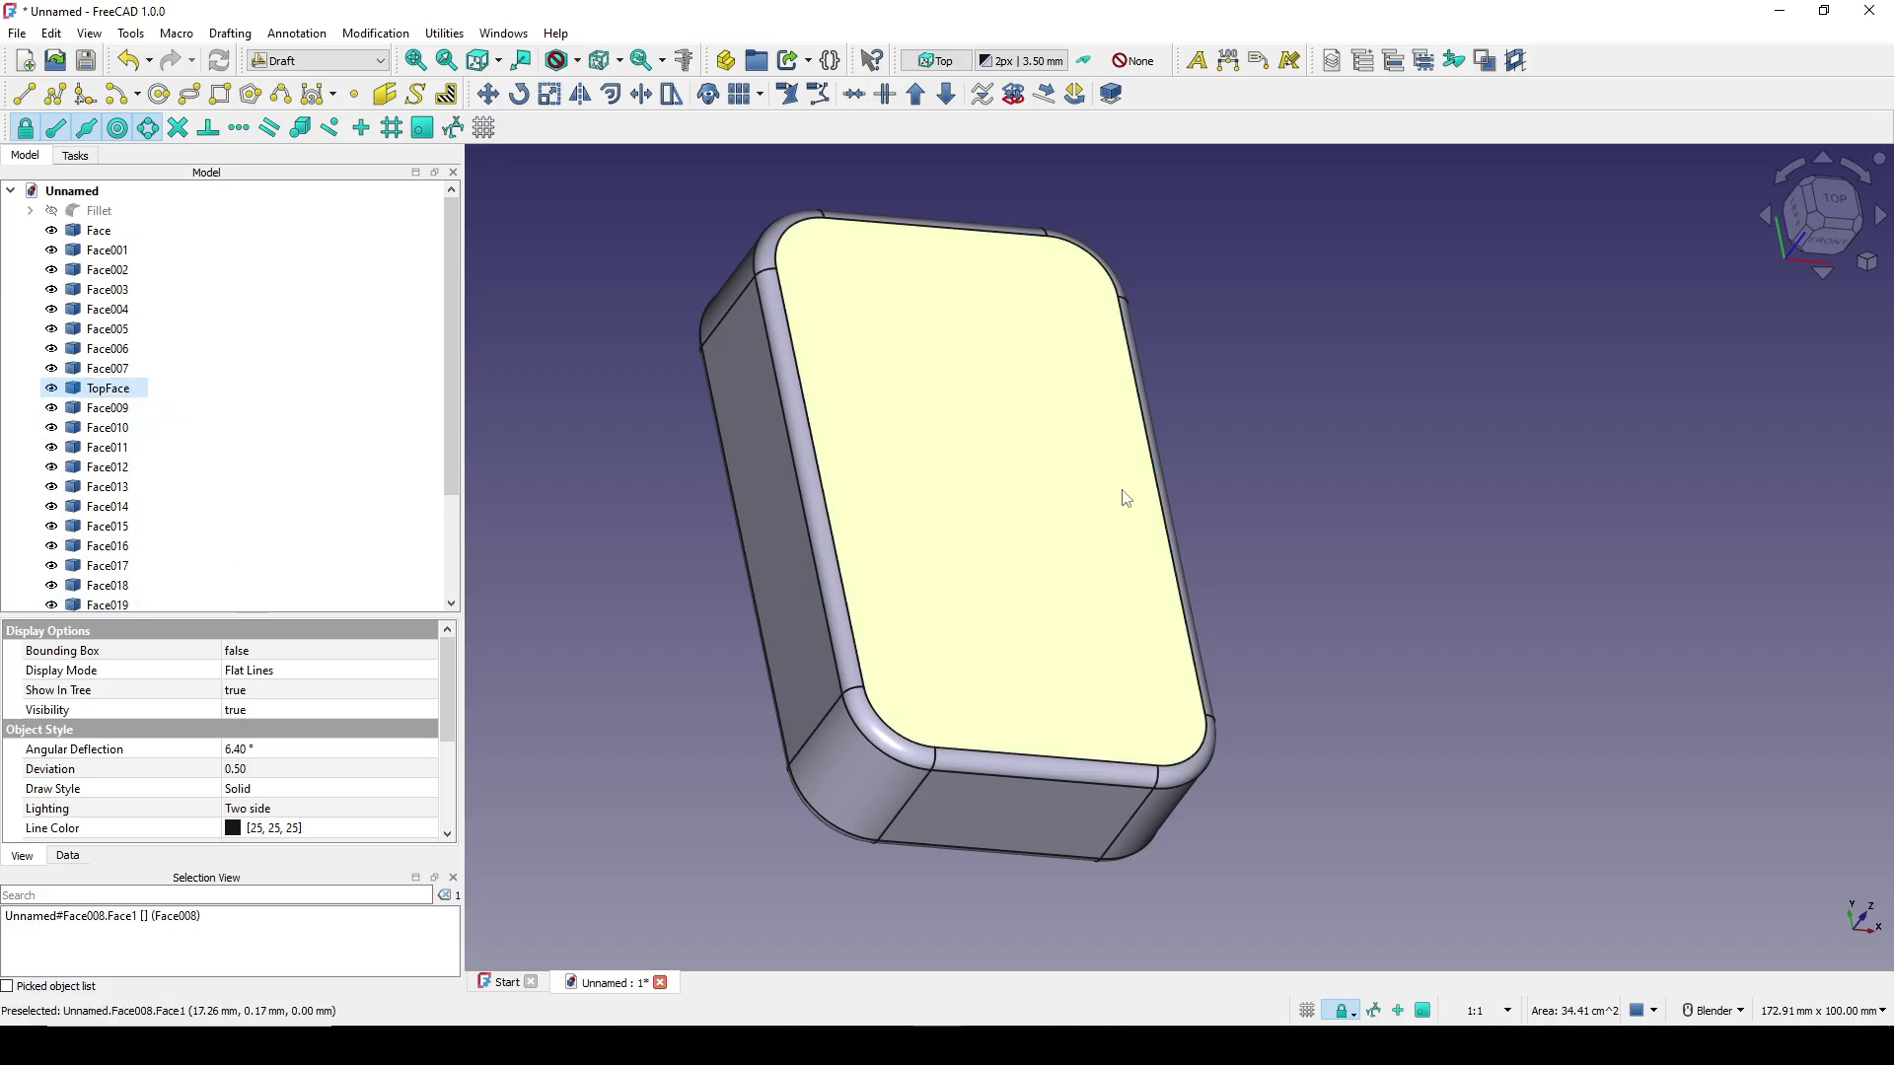
{"action": "scroll", "coordinate": [1120, 488], "scroll_direction": "down", "scroll_amount": 3}
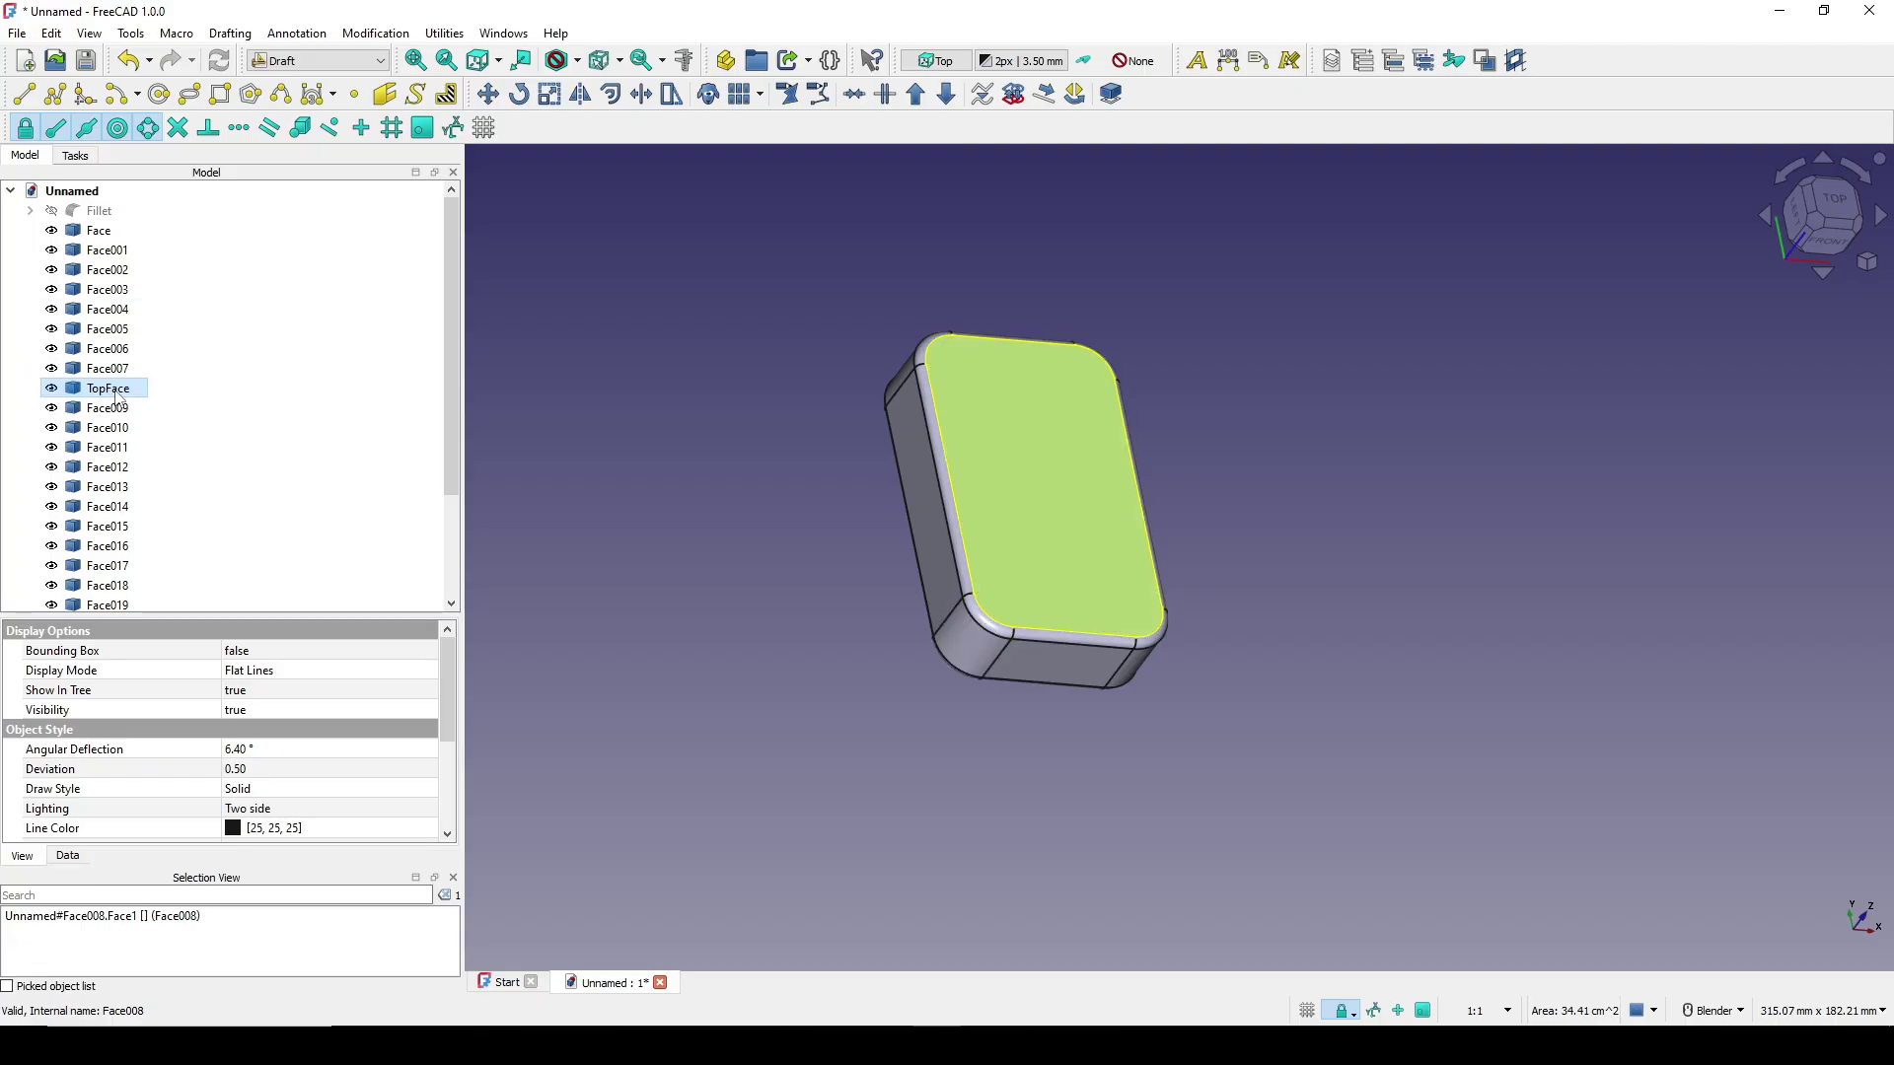
{"action": "key", "text": "space"}
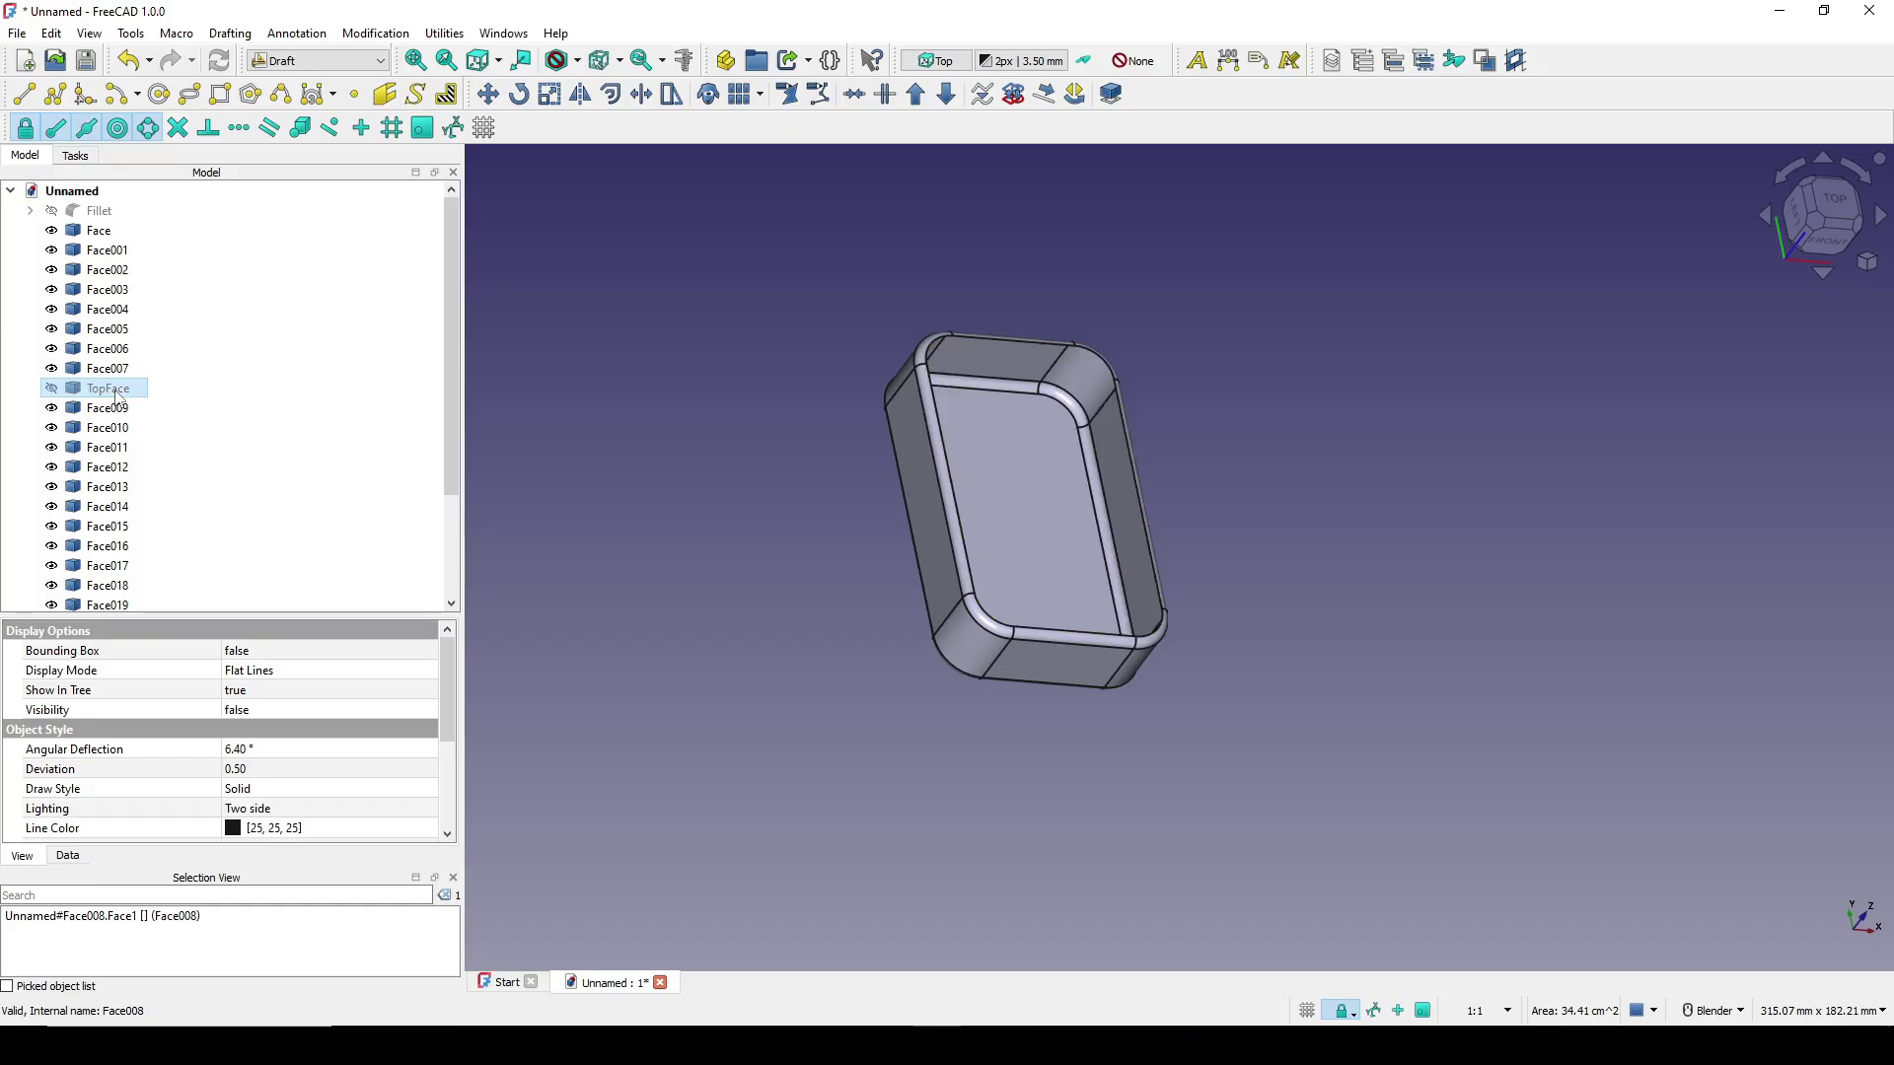
Upgrade all the remaining faces except TopFace into a single shell.
{"action": "left_click", "coordinate": [103, 233]}
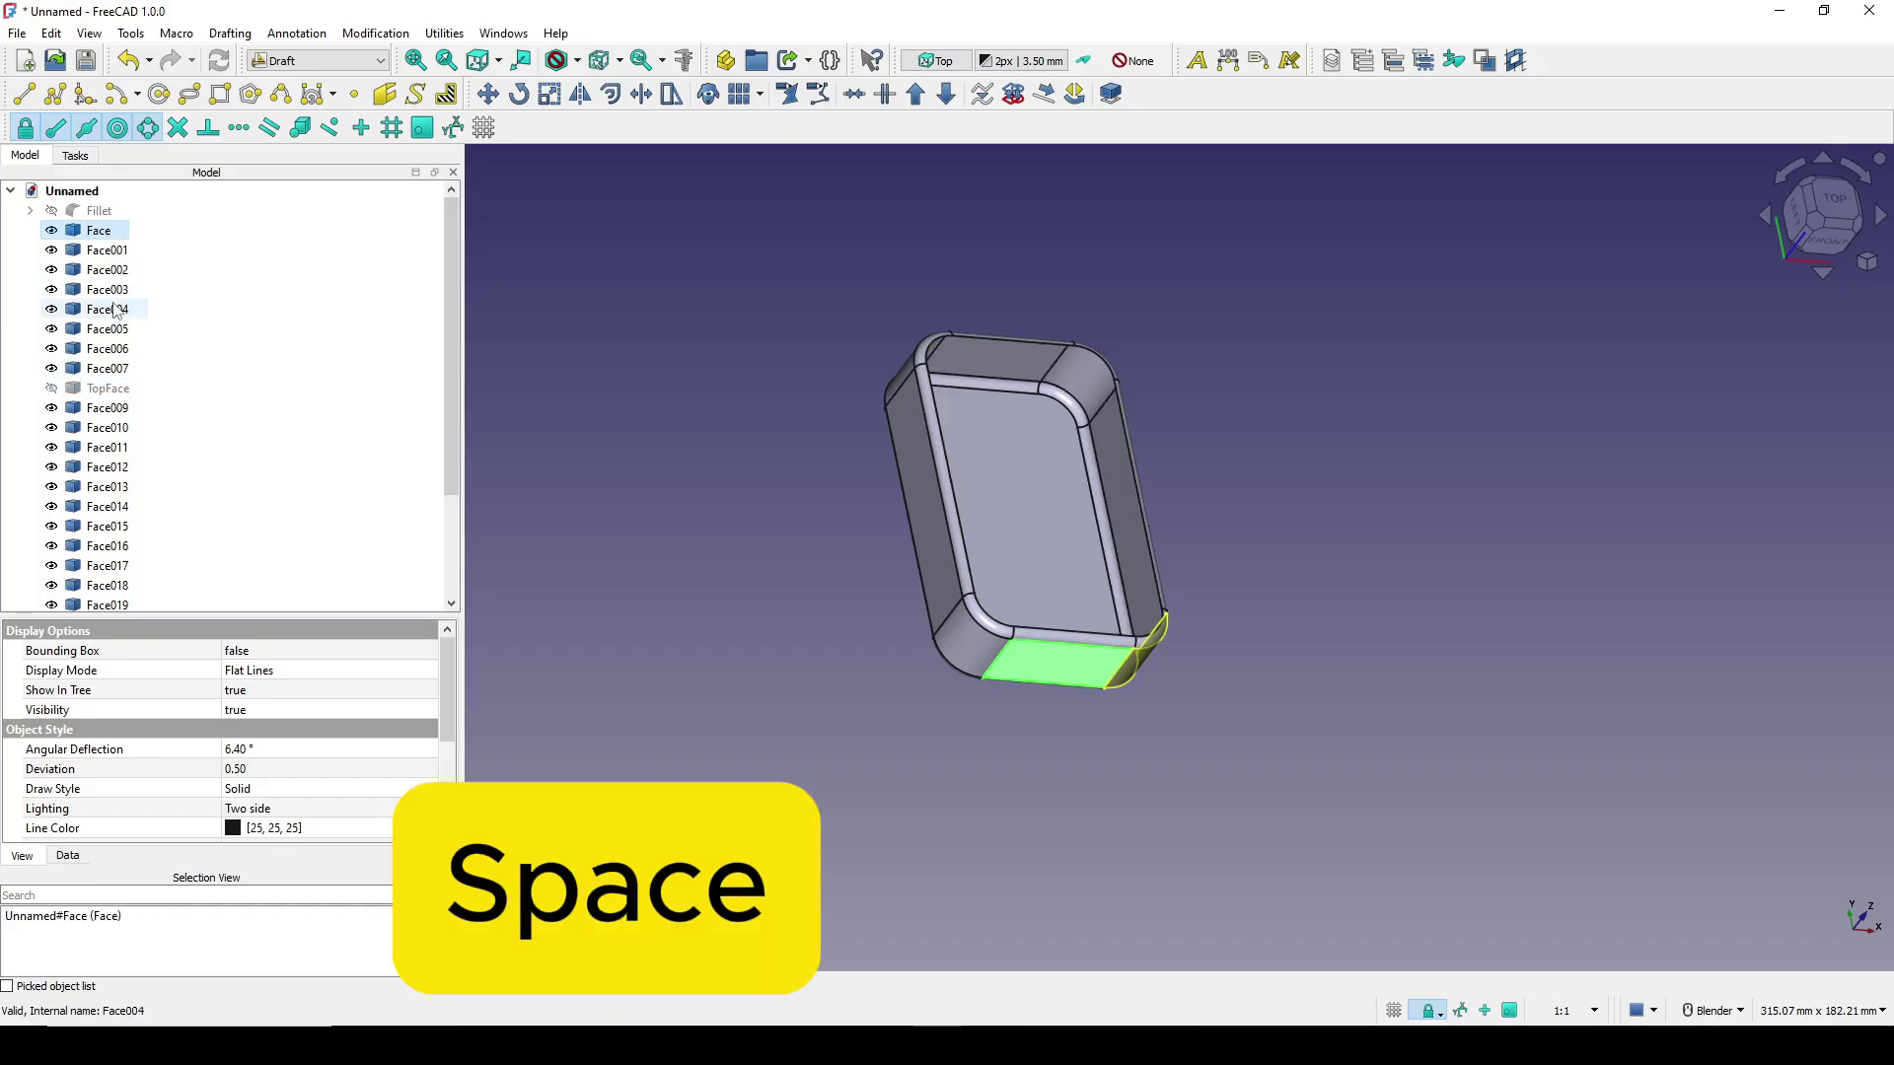
{"action": "scroll", "coordinate": [116, 314], "scroll_direction": "down", "scroll_amount": 3}
{"action": "left_click", "coordinate": [110, 586], "text": "shift"}
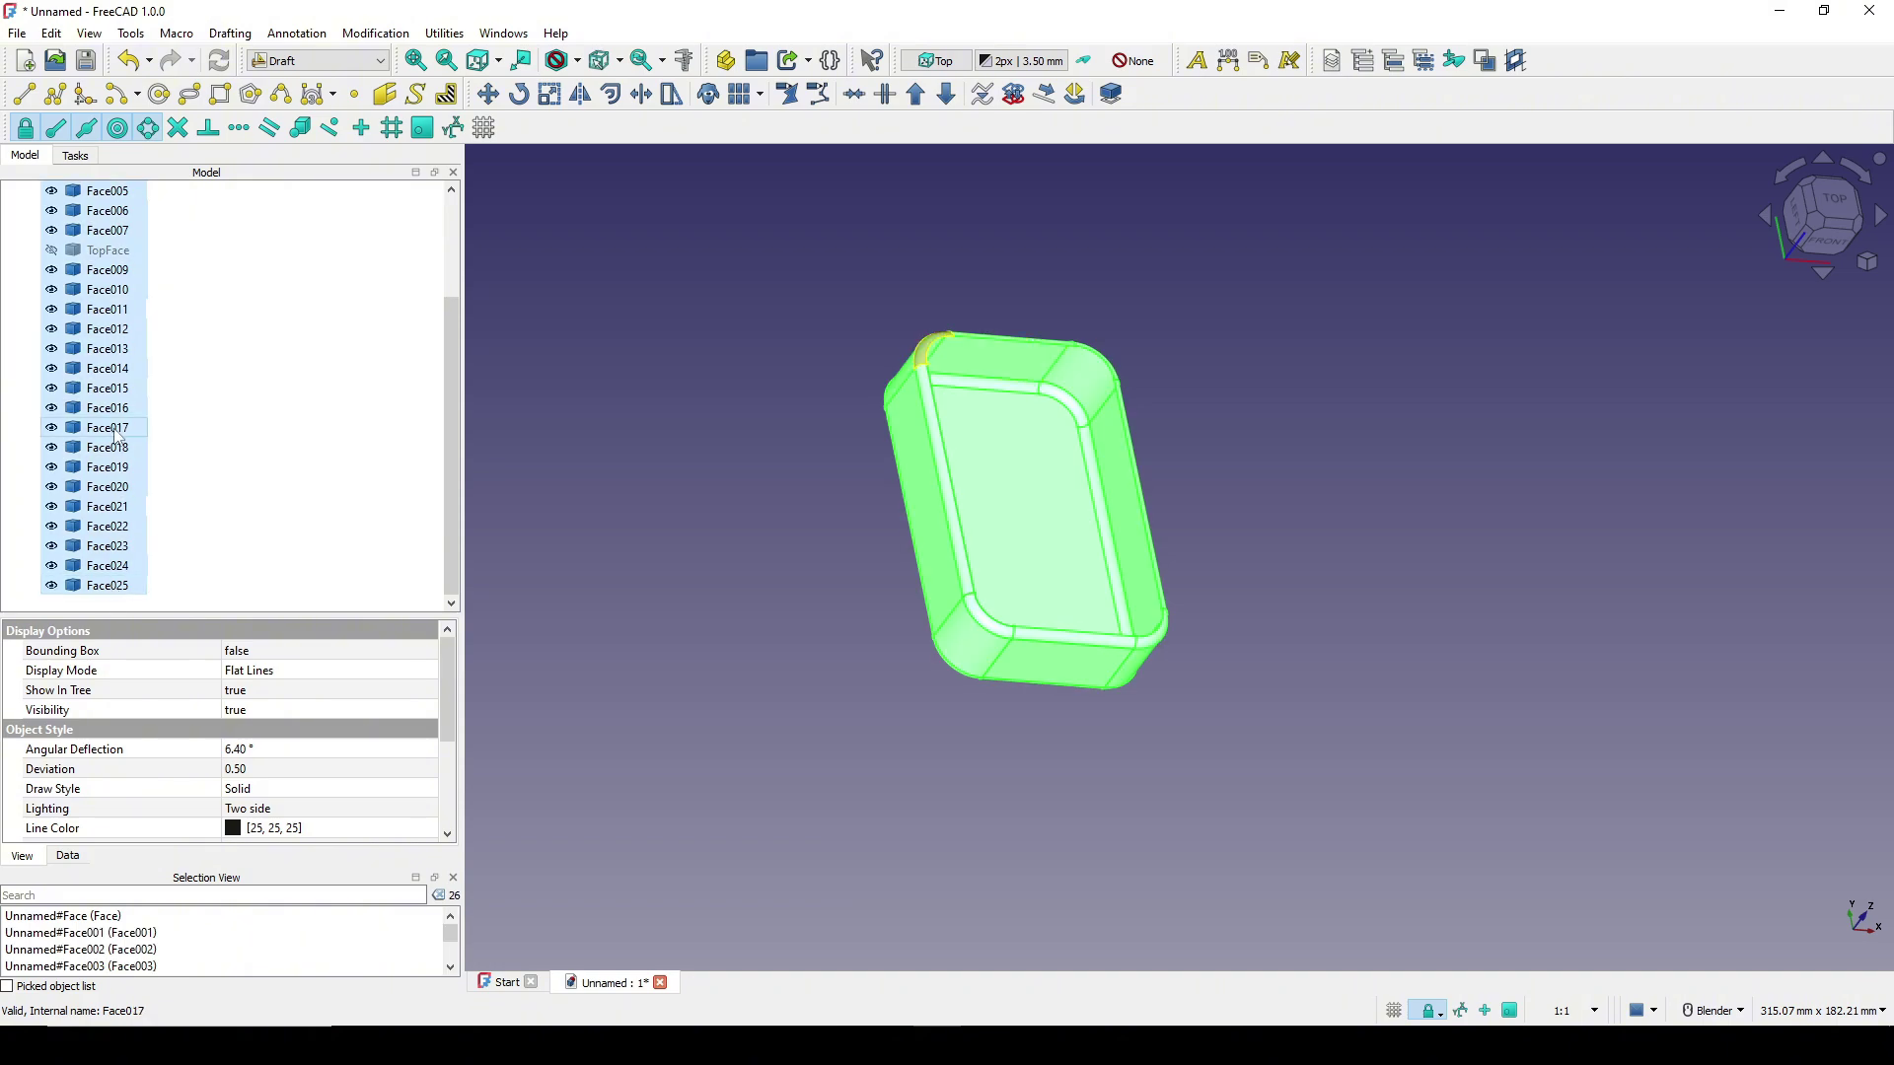
{"action": "scroll", "coordinate": [115, 434], "scroll_direction": "up", "scroll_amount": 3}
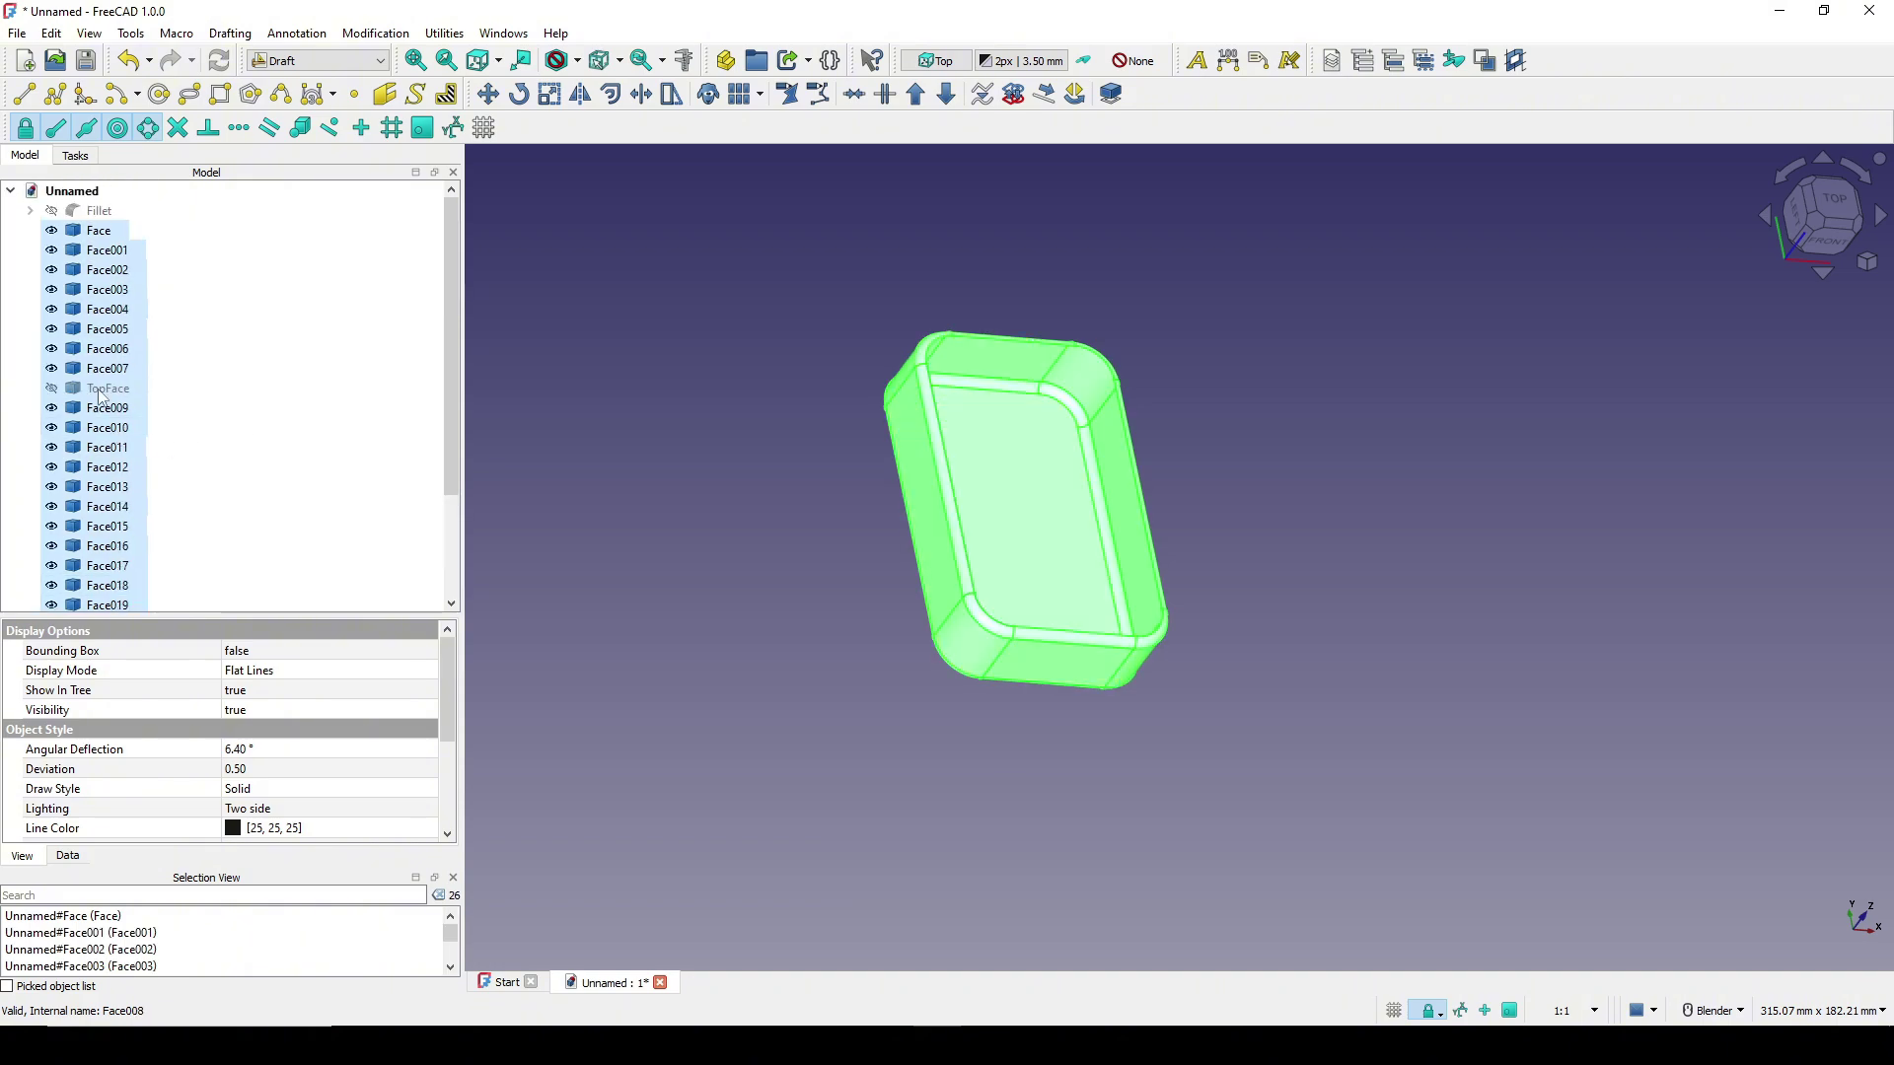
{"action": "left_click", "coordinate": [101, 391], "text": "ctrl"}
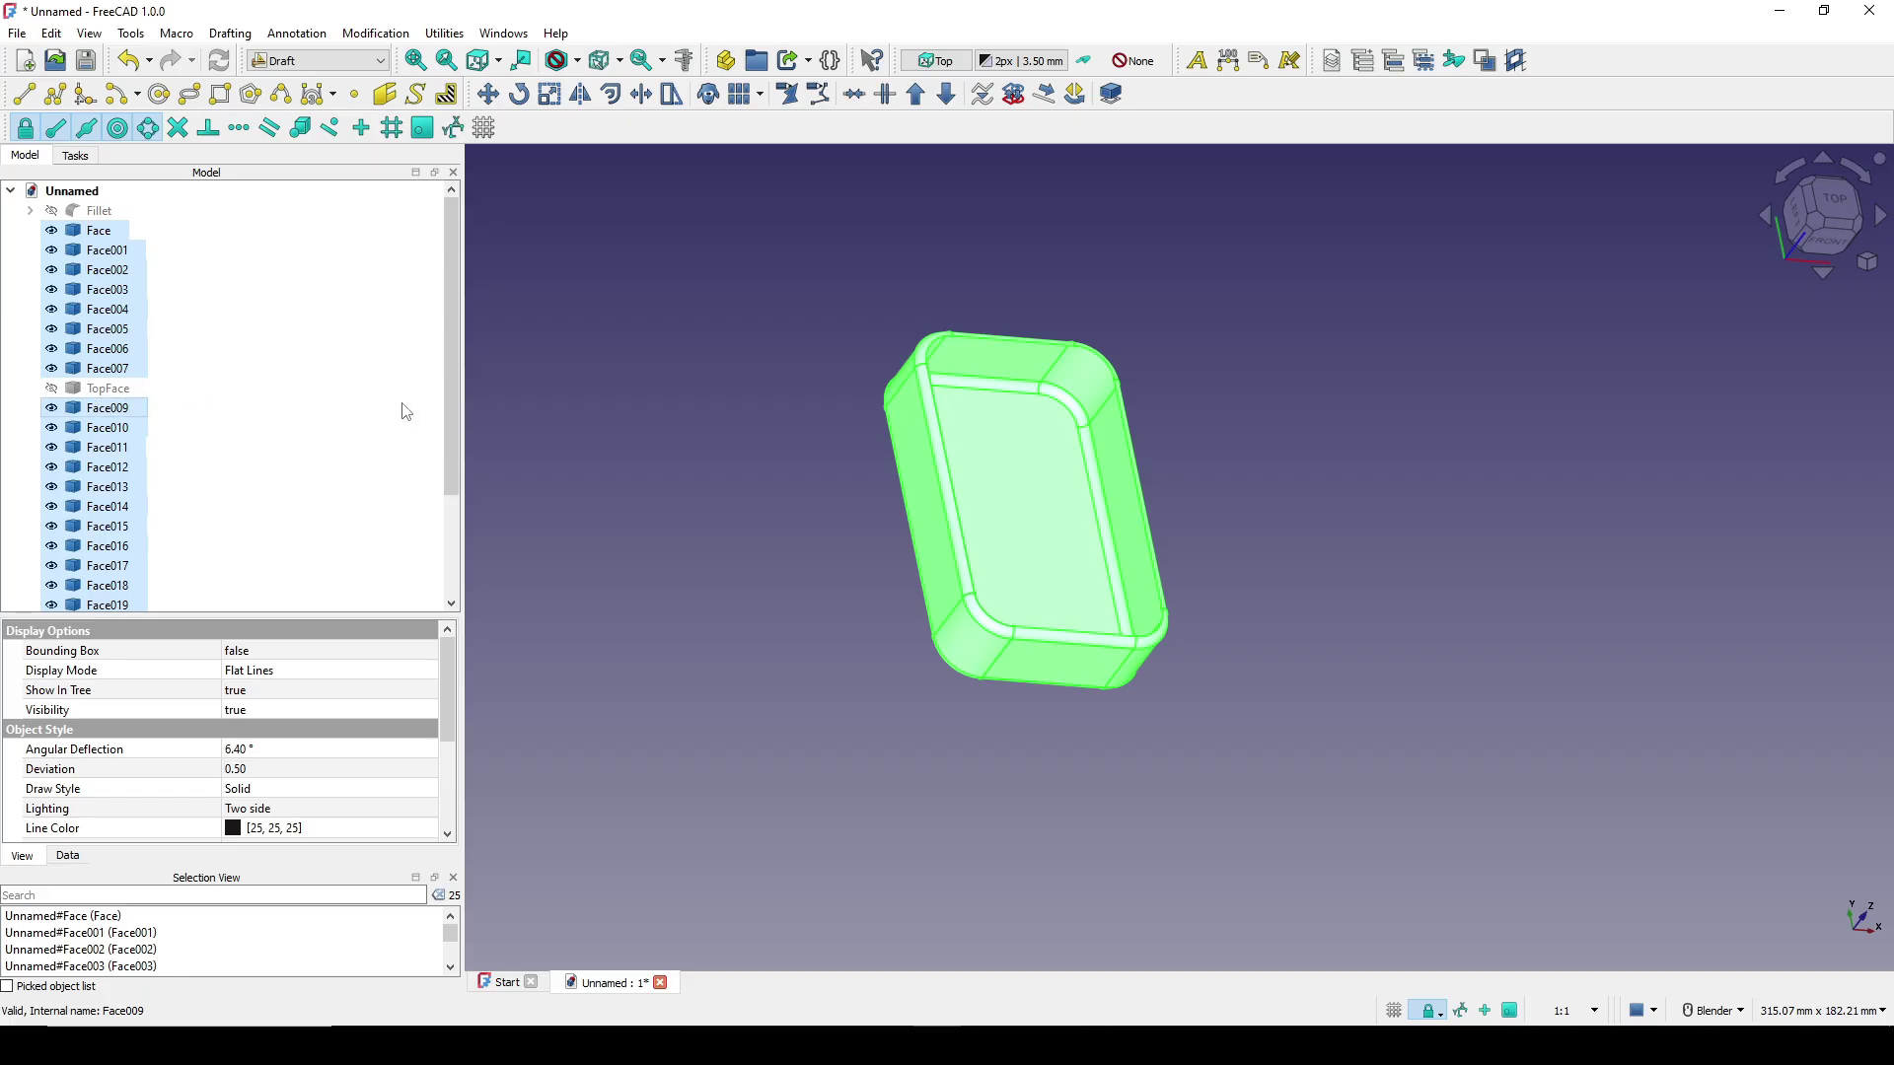
{"action": "left_click", "coordinate": [916, 95]}
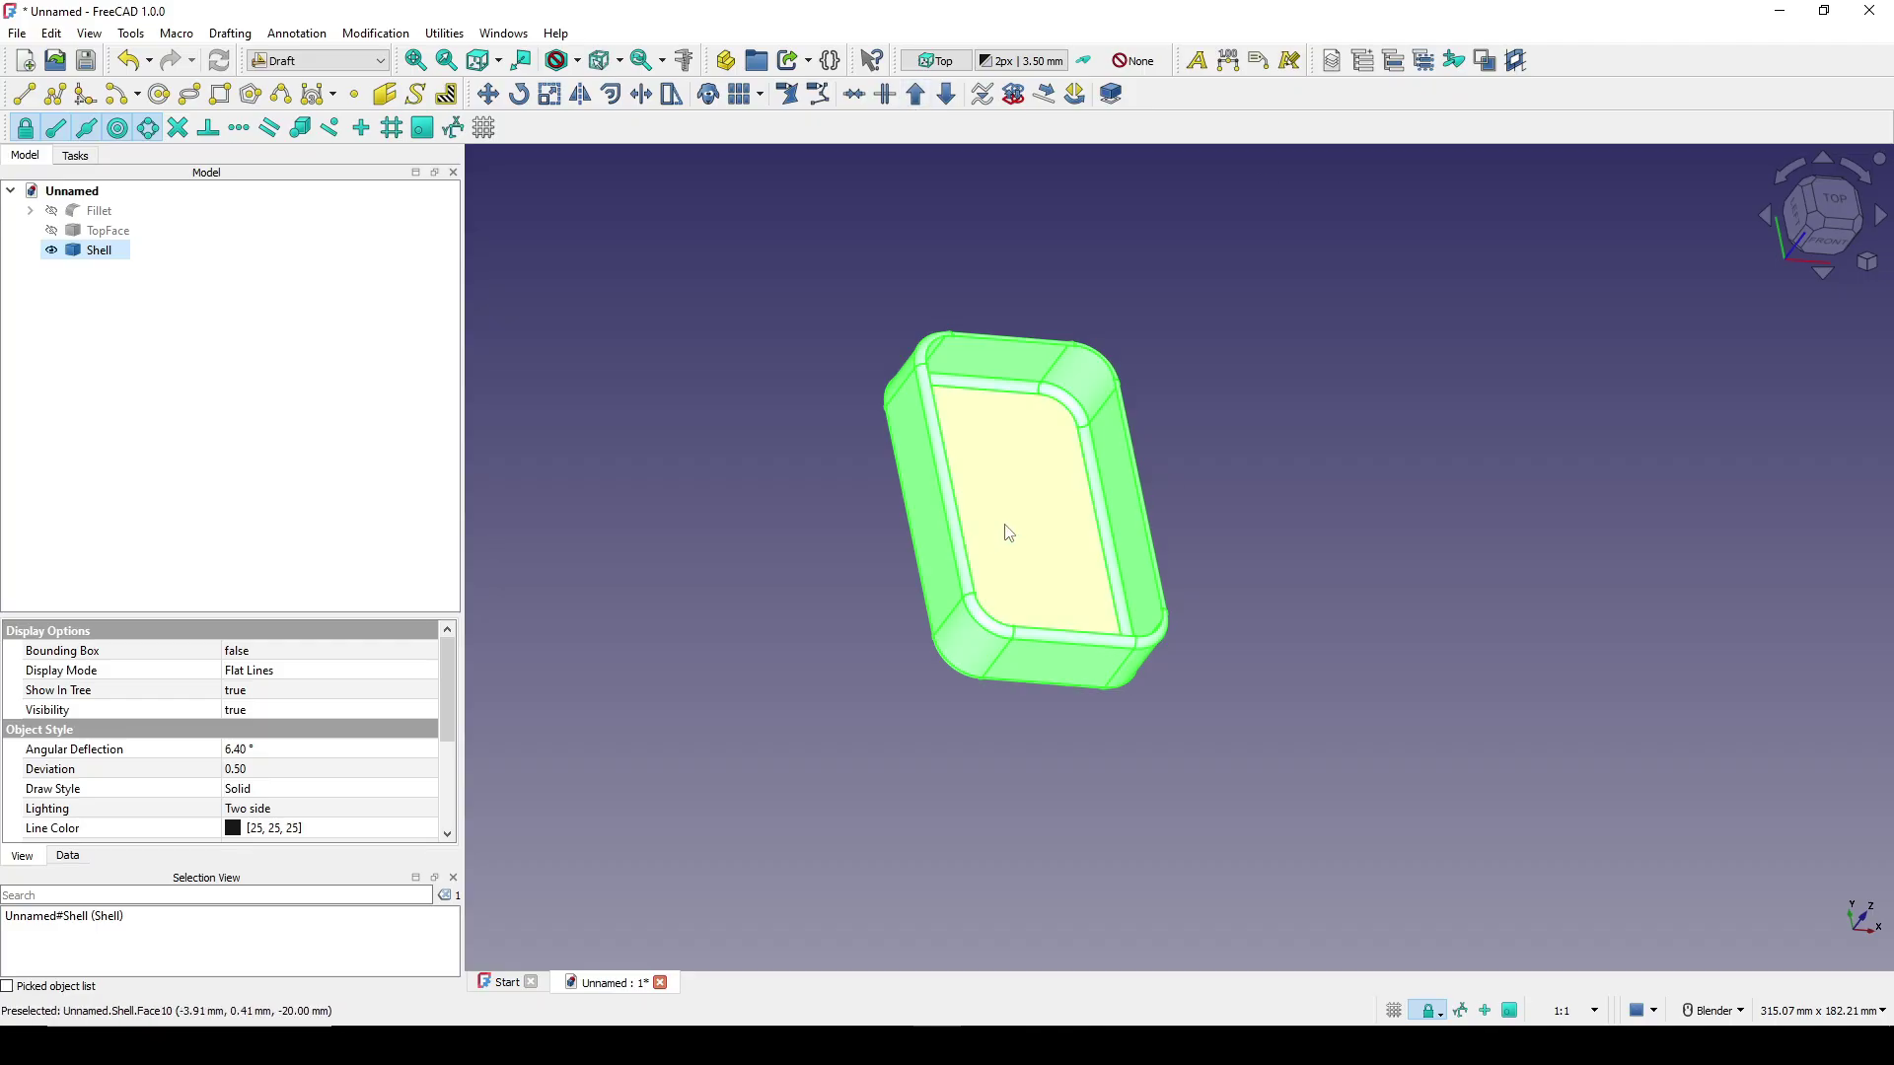
Rename the joined open shell as Body.
{"action": "middle_click_drag", "start_coordinate": [1002, 477], "coordinate": [1054, 465]}
{"action": "scroll", "coordinate": [1075, 466], "scroll_direction": "up", "scroll_amount": 2}
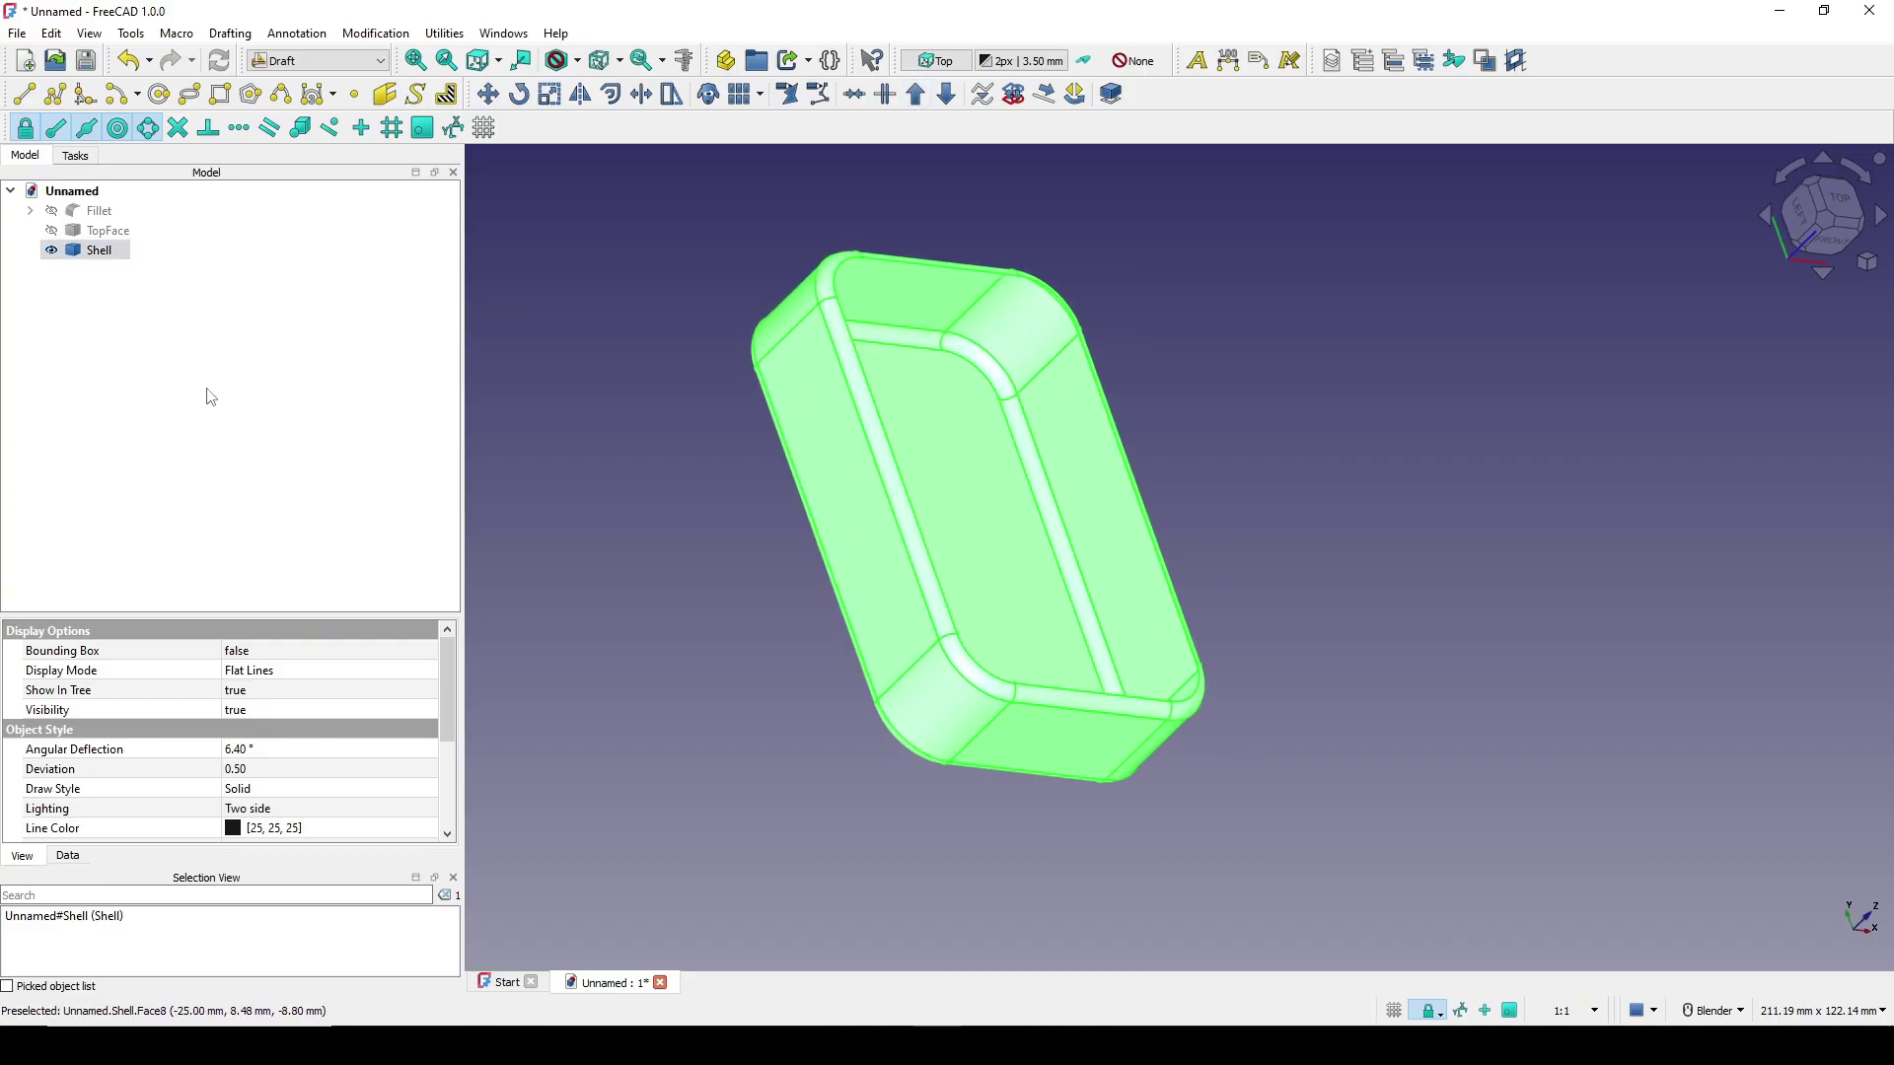
{"action": "right_click", "coordinate": [105, 253]}
{"action": "left_click", "coordinate": [237, 898]}
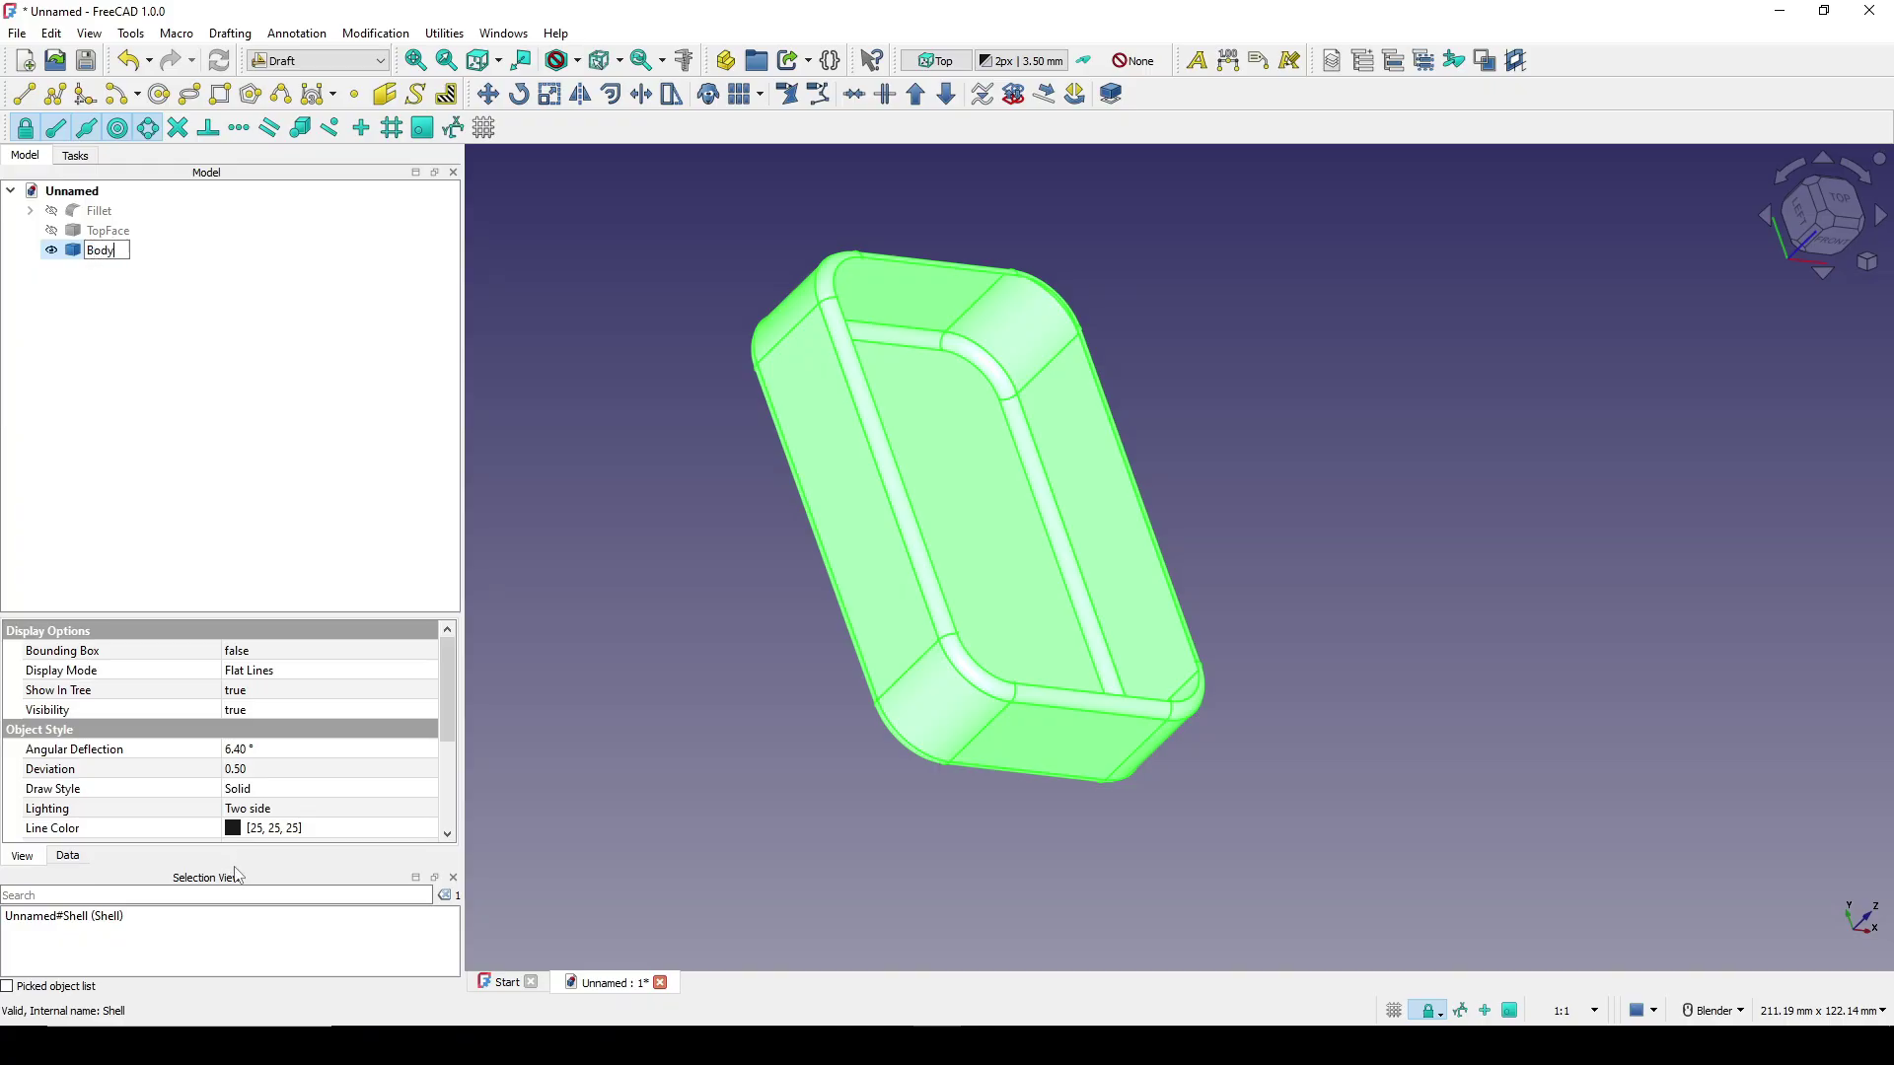
{"action": "key", "text": "Return"}
{"action": "left_click", "coordinate": [1375, 594]}
{"action": "middle_click_drag", "start_coordinate": [1294, 542], "coordinate": [1286, 571], "text": "shift"}
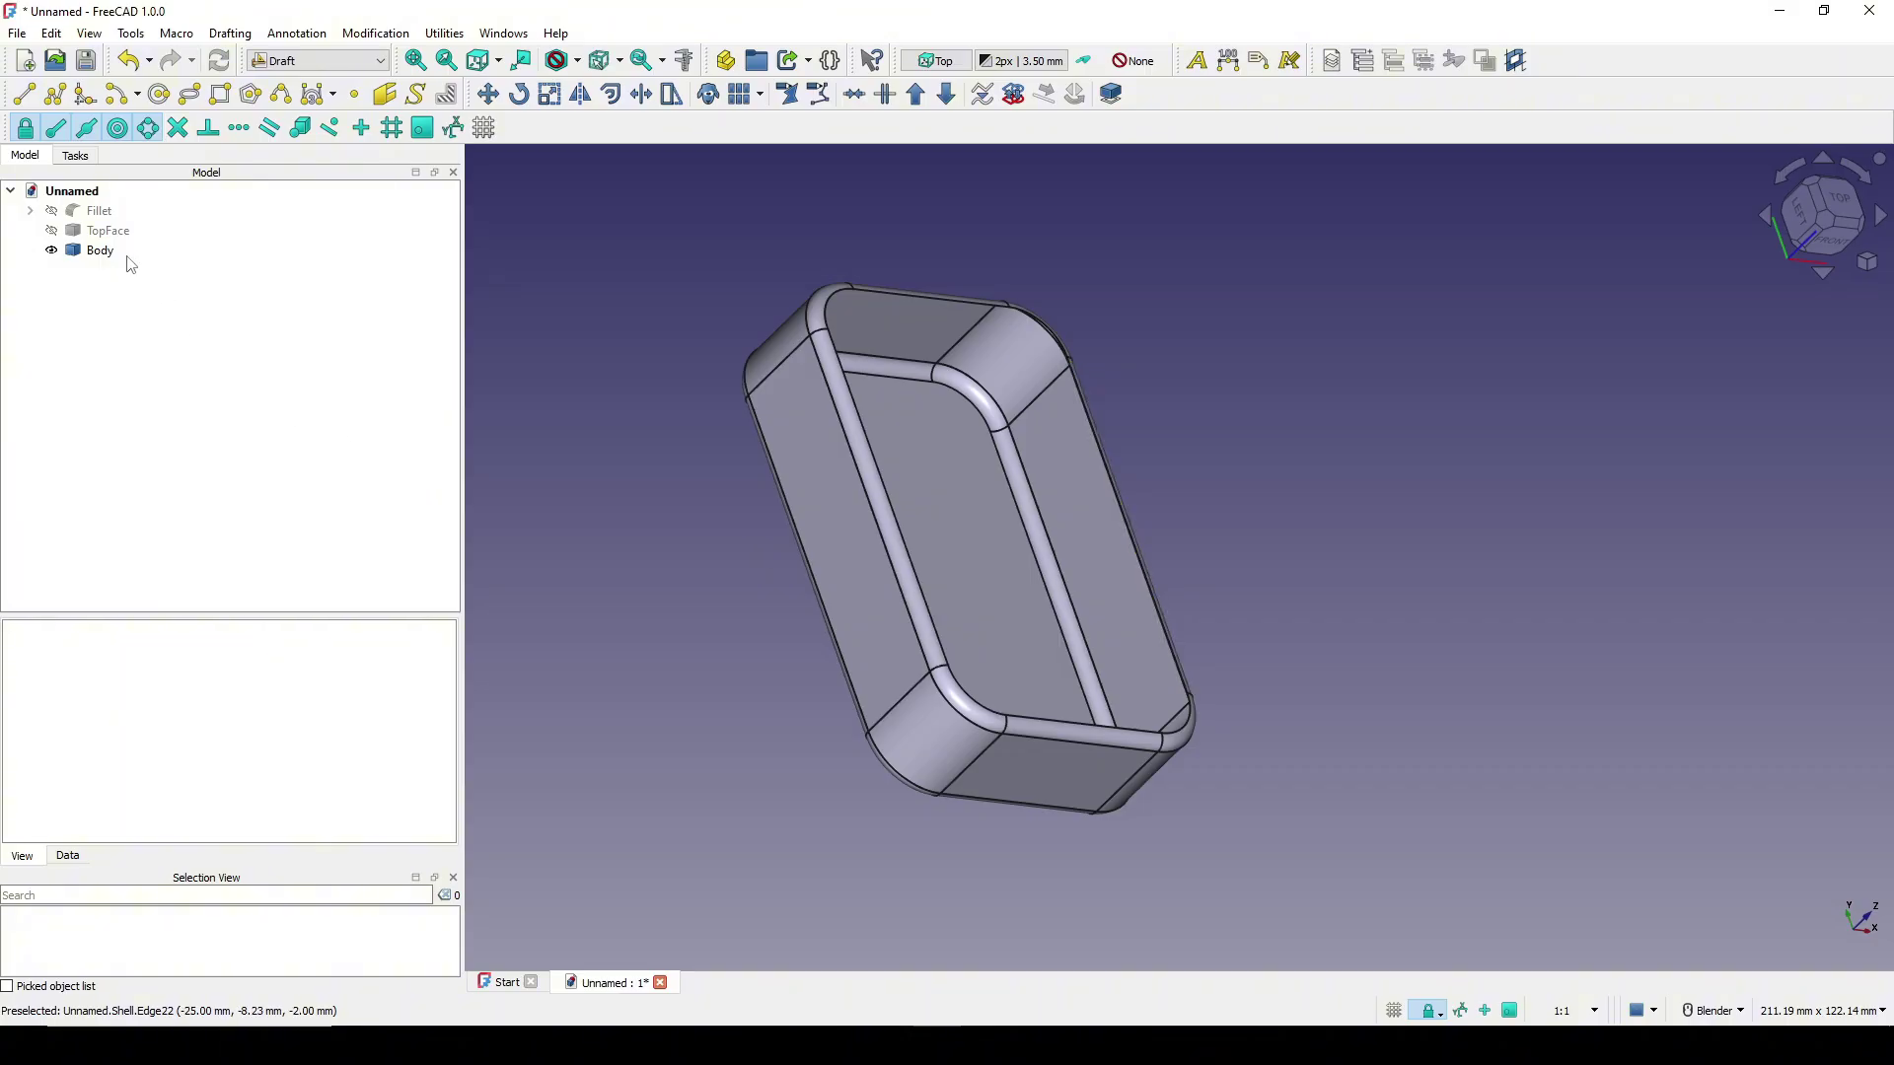
Make TopFace visible again on the open side of Body.
{"action": "left_click", "coordinate": [115, 231]}
{"action": "key", "text": "space"}
{"action": "middle_click_drag", "start_coordinate": [1019, 442], "coordinate": [1054, 549]}
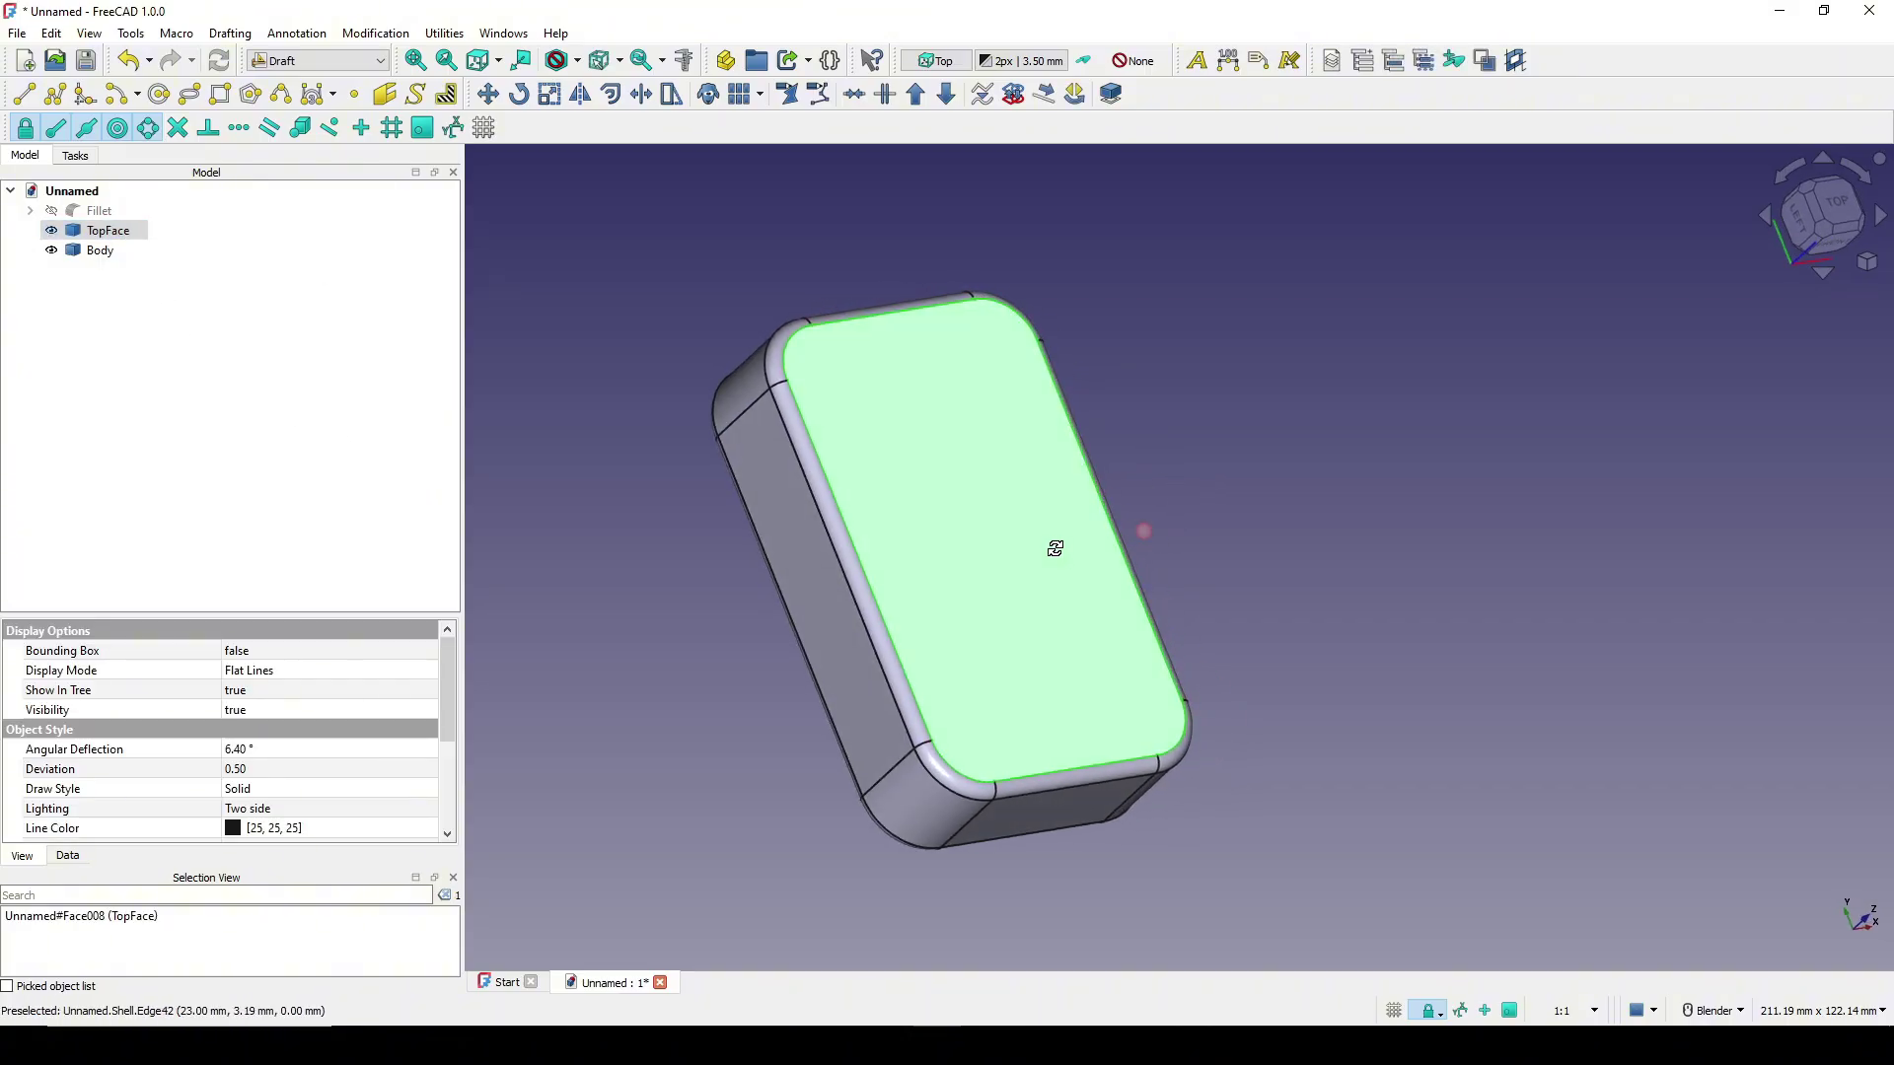
Capture the block's view and draw red freehand curves across two diagonally opposite corners of its top face.
{"action": "left_click", "coordinate": [1276, 517]}
{"action": "middle_click_drag", "start_coordinate": [1275, 518], "coordinate": [1184, 663], "text": "shift"}
{"action": "key", "text": "Print"}
{"action": "mouse_move", "coordinate": [574, 171]}
{"action": "left_mouse_down"}
{"action": "mouse_move", "coordinate": [1259, 963]}
{"action": "mouse_move", "coordinate": [1303, 920]}
{"action": "left_mouse_up"}
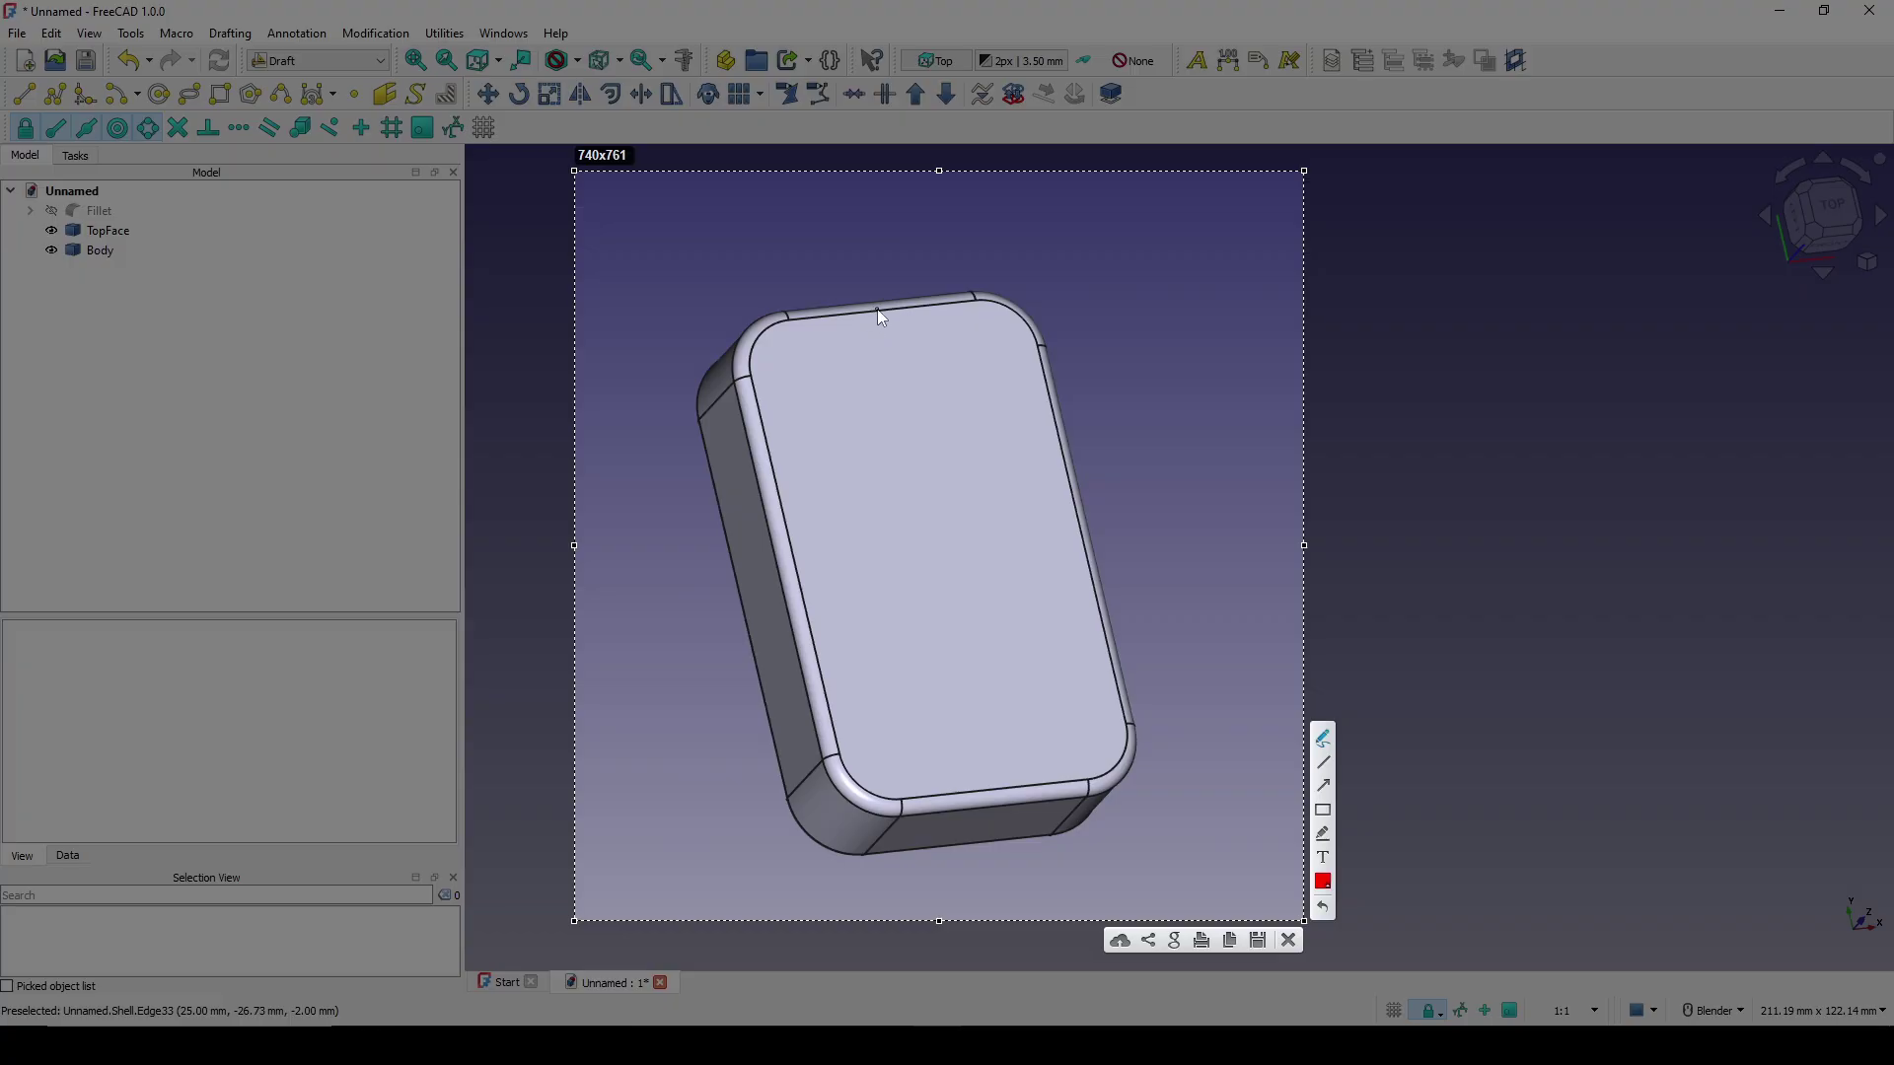
{"action": "left_click_drag", "start_coordinate": [878, 310], "coordinate": [879, 309]}
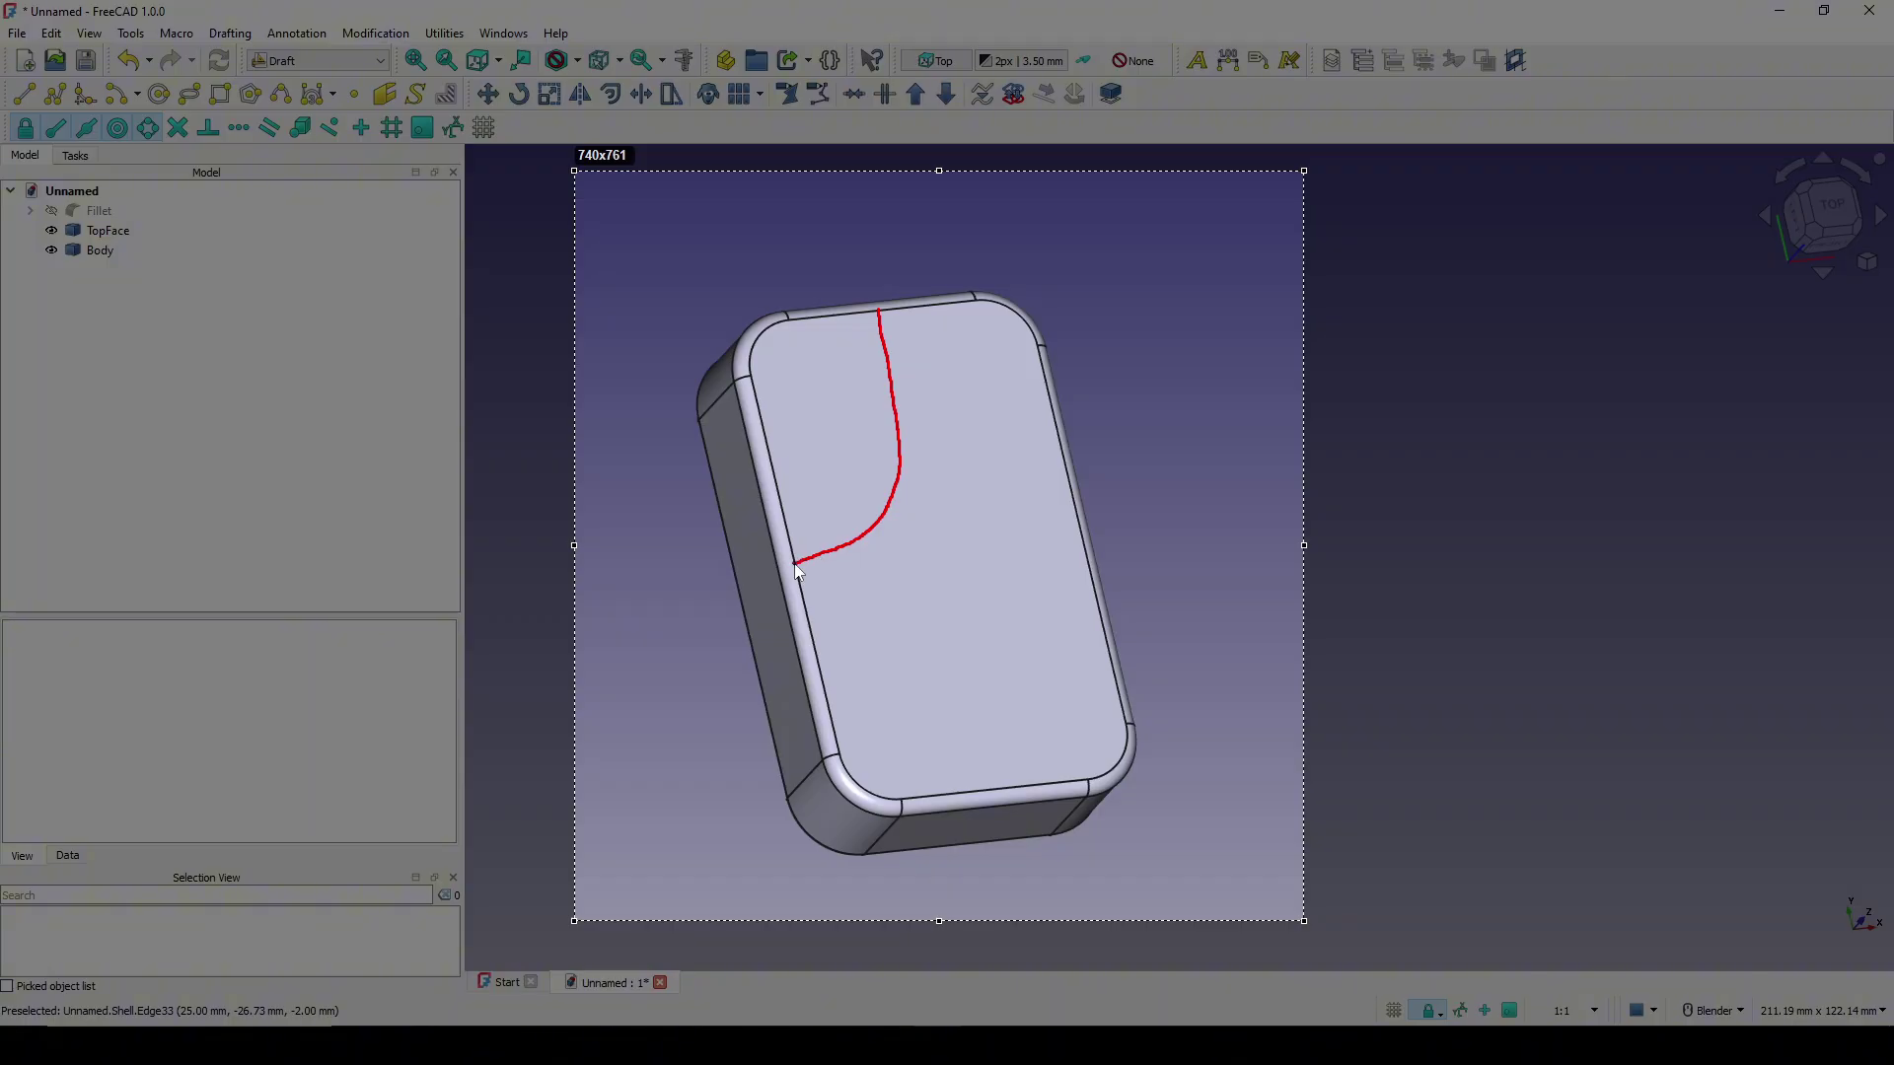
{"action": "left_click_drag", "start_coordinate": [794, 563], "coordinate": [790, 564]}
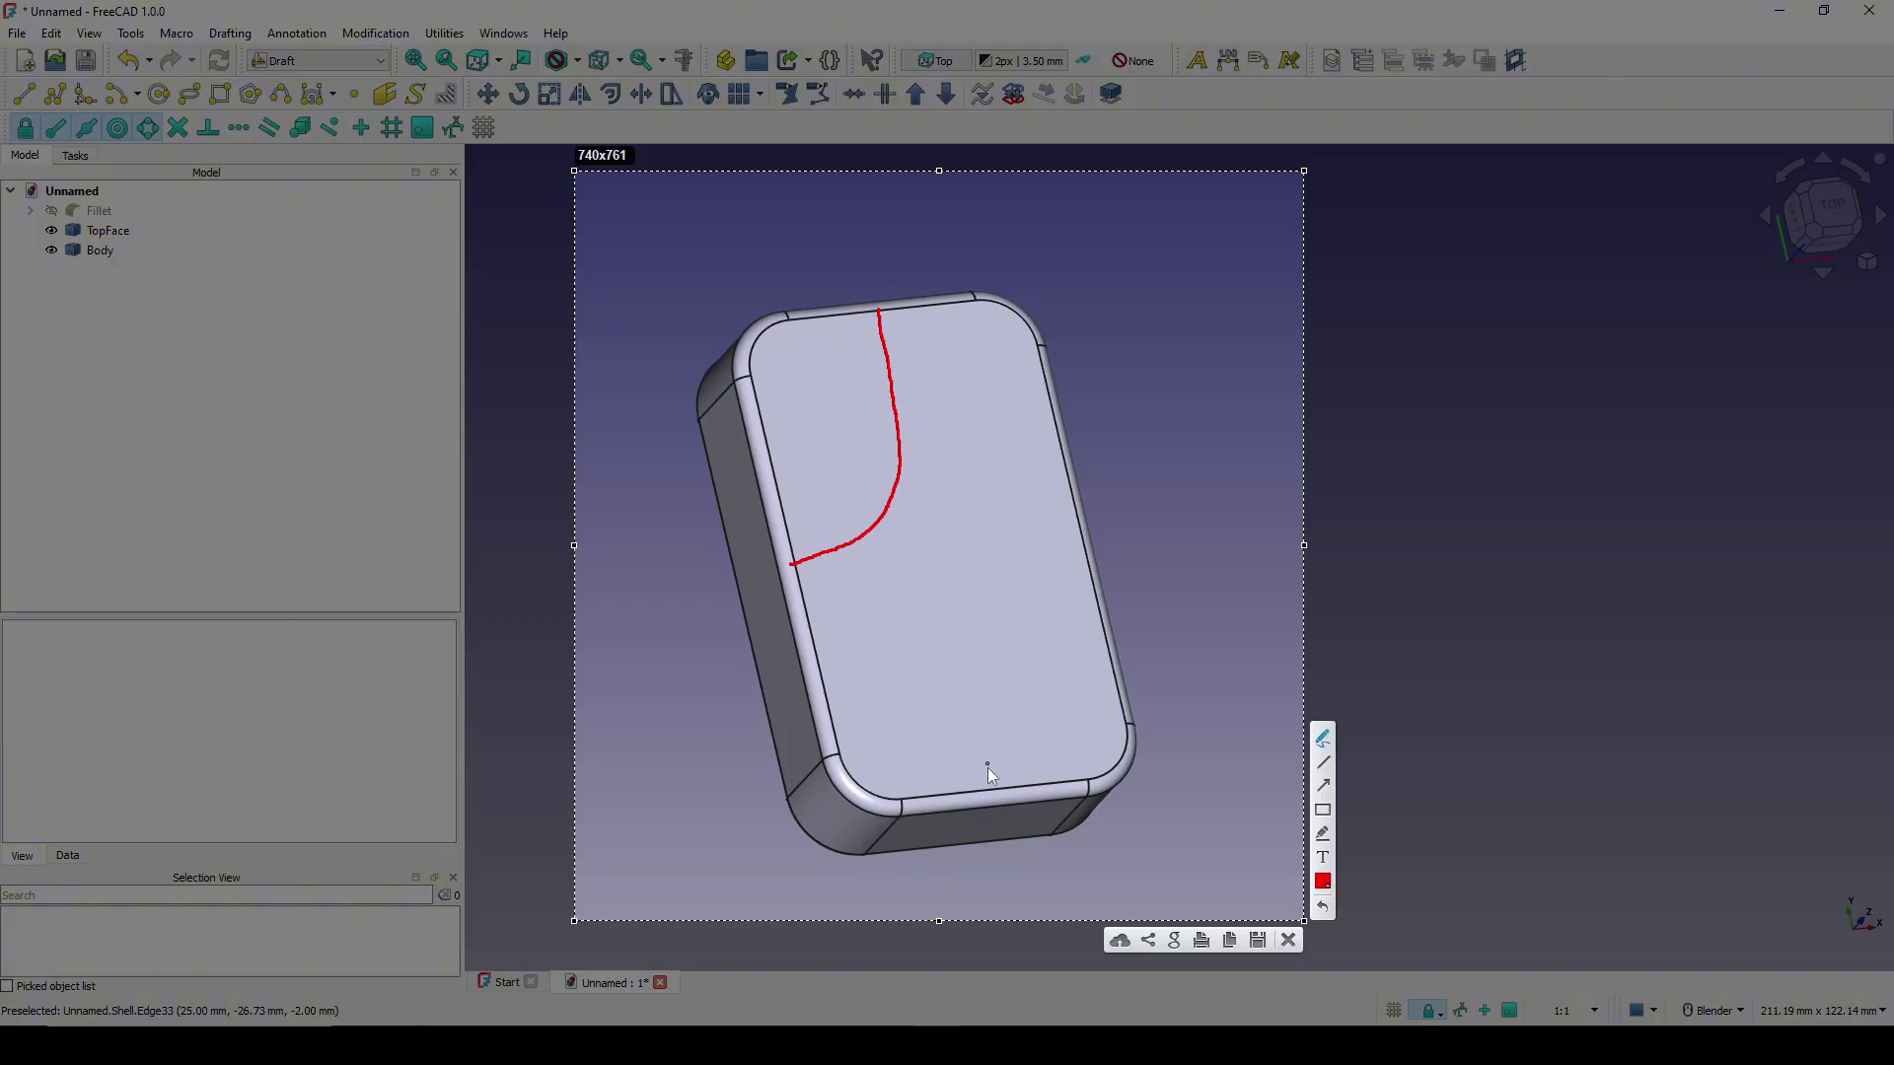
{"action": "left_click_drag", "start_coordinate": [992, 791], "coordinate": [992, 791]}
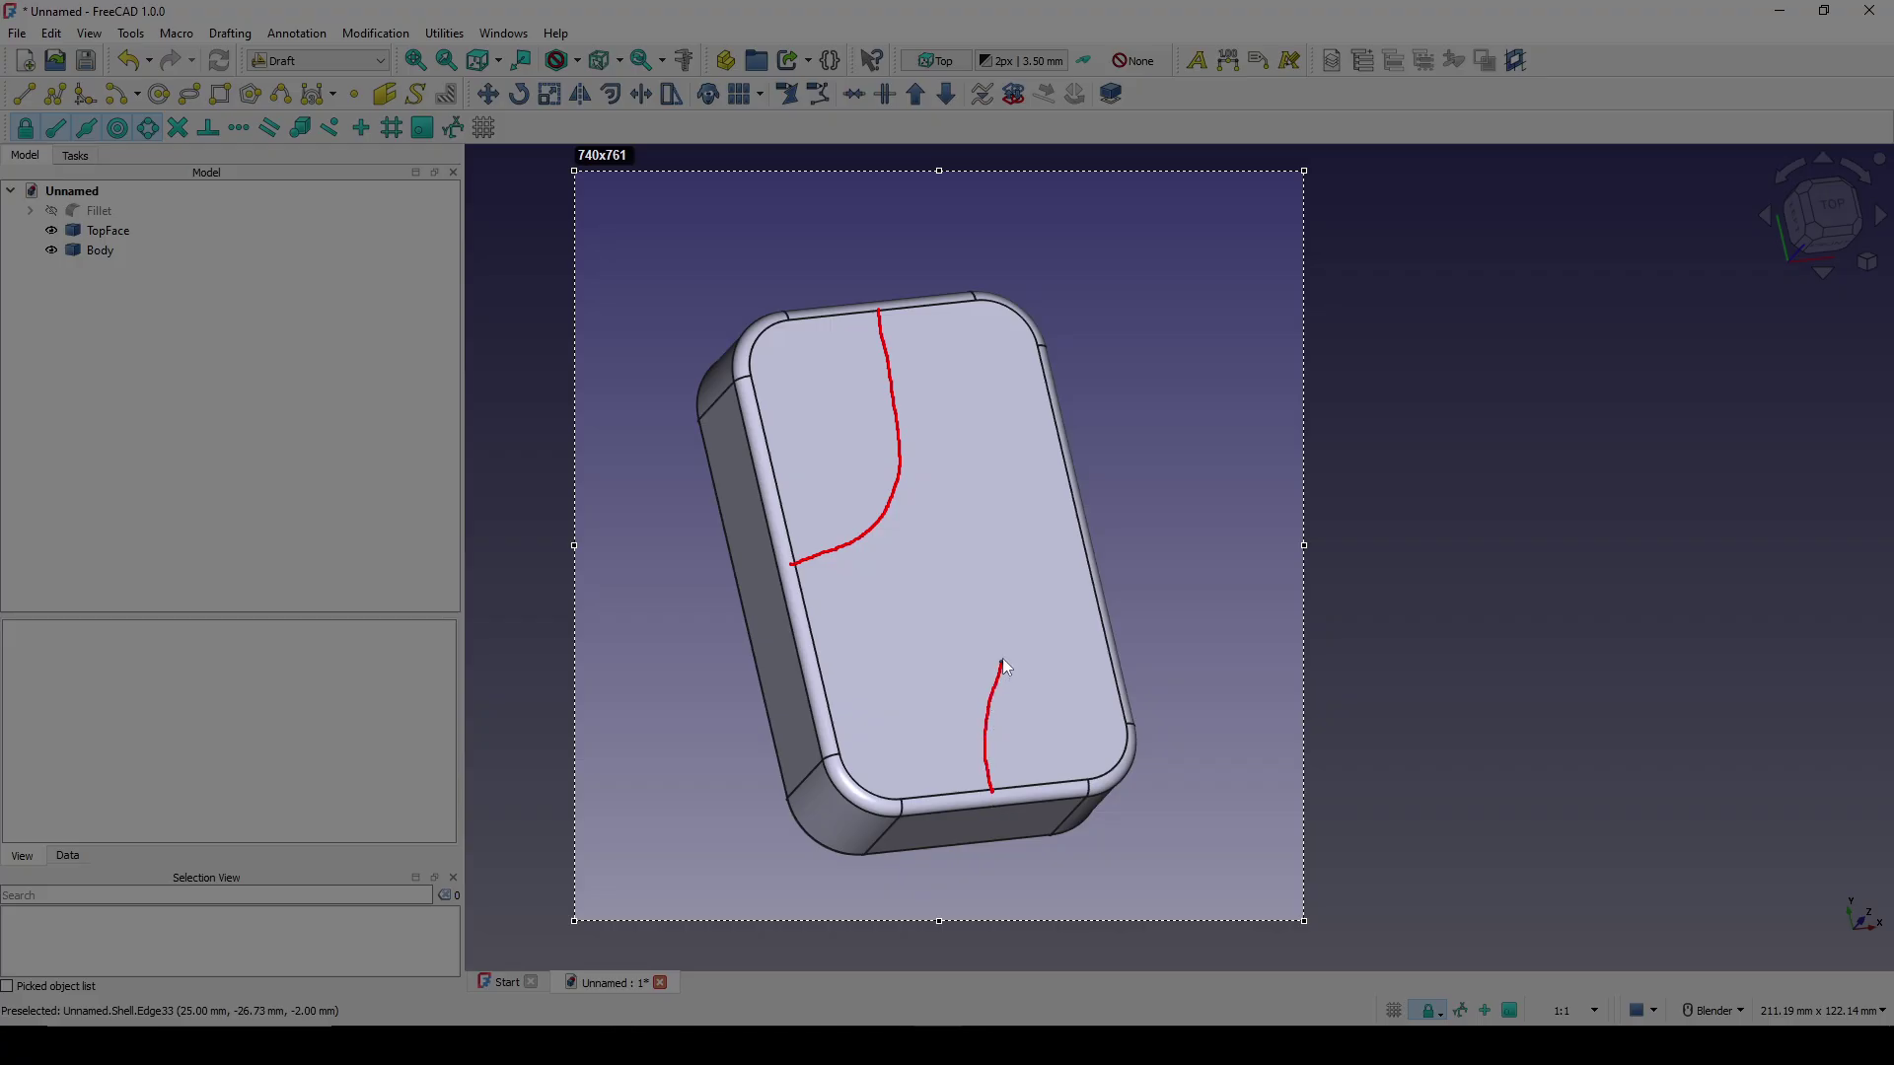
{"action": "left_click_drag", "start_coordinate": [1083, 507], "coordinate": [1083, 507]}
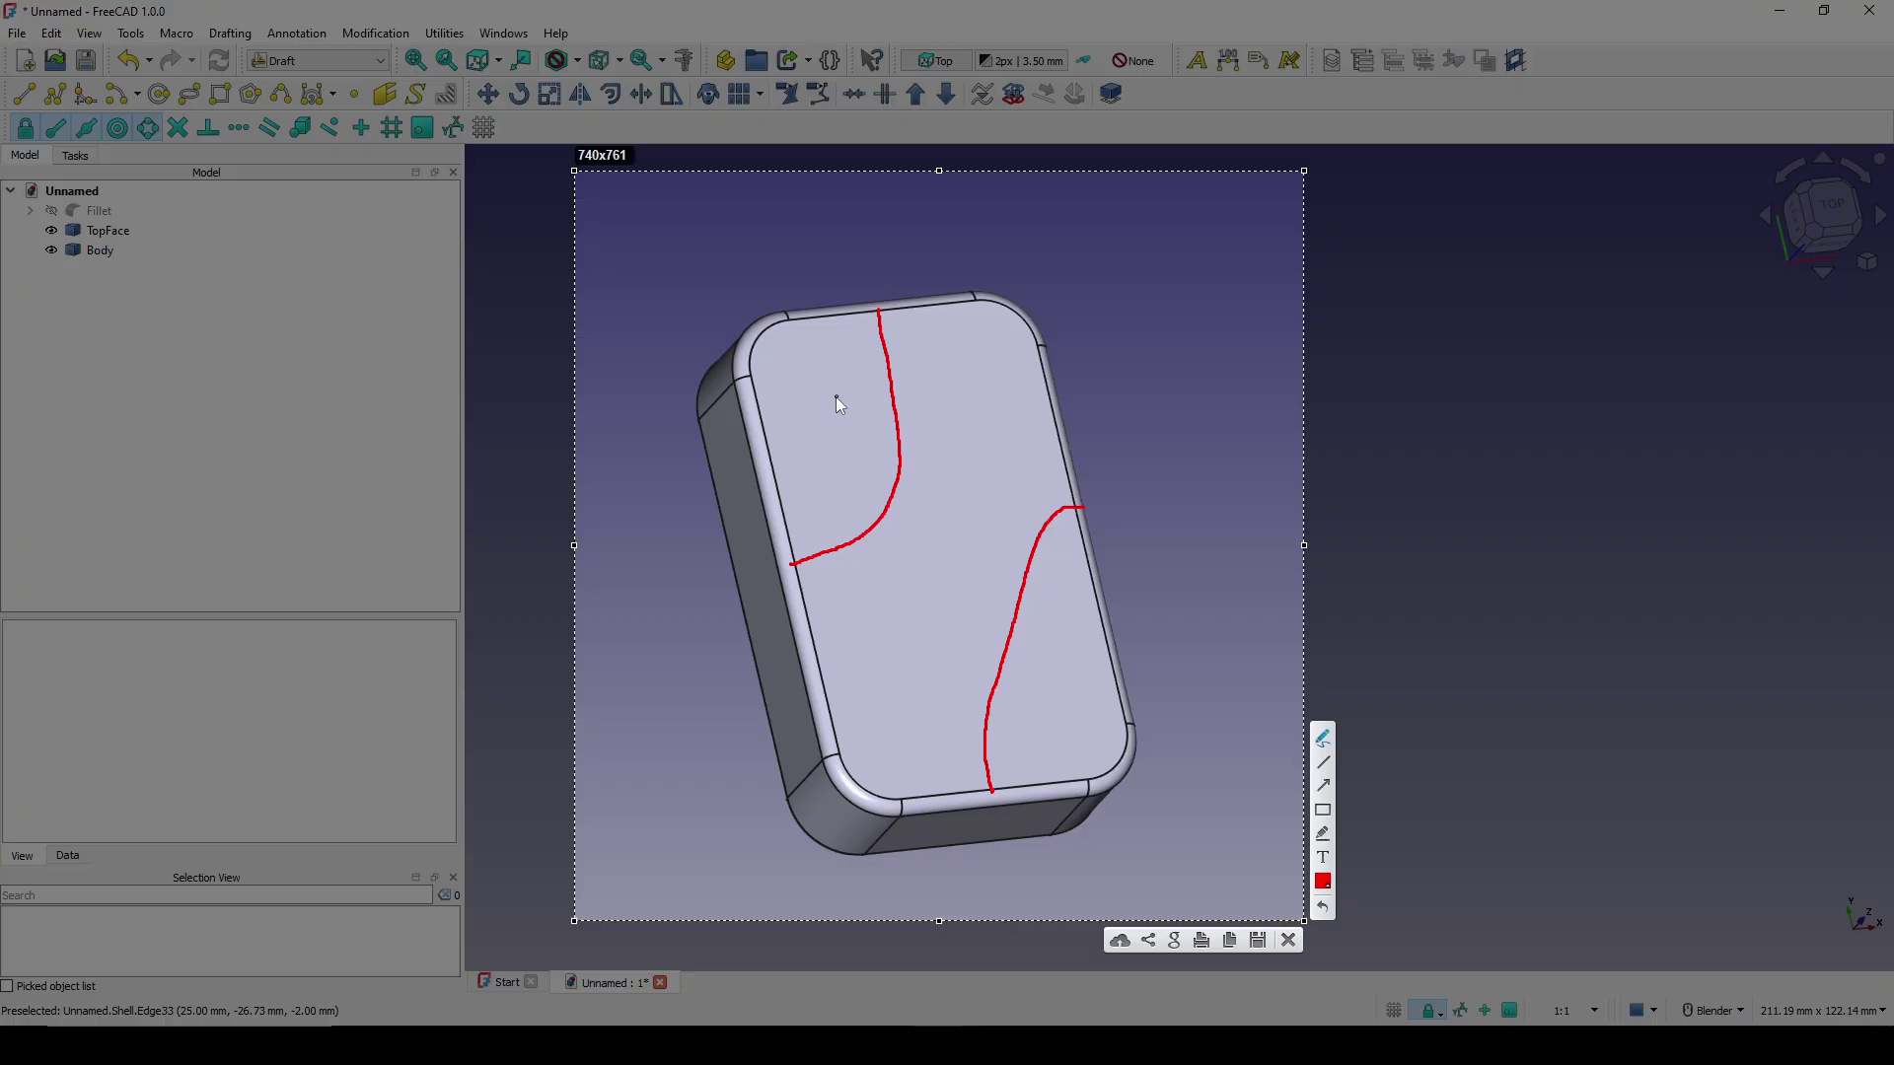
Mark the two corner areas and cross out the middle band on the captured view, then copy the capture.
{"action": "left_click_drag", "start_coordinate": [836, 397], "coordinate": [833, 440]}
{"action": "mouse_move", "coordinate": [1044, 657]}
{"action": "left_mouse_down"}
{"action": "mouse_move", "coordinate": [1063, 688]}
{"action": "mouse_move", "coordinate": [1102, 690]}
{"action": "left_mouse_up"}
{"action": "left_click_drag", "start_coordinate": [927, 552], "coordinate": [952, 577]}
{"action": "left_click_drag", "start_coordinate": [955, 550], "coordinate": [917, 588]}
{"action": "mouse_move", "coordinate": [971, 456]}
{"action": "left_mouse_down"}
{"action": "mouse_move", "coordinate": [991, 483]}
{"action": "mouse_move", "coordinate": [968, 487]}
{"action": "left_mouse_up"}
{"action": "left_click_drag", "start_coordinate": [983, 369], "coordinate": [1009, 396]}
{"action": "left_click_drag", "start_coordinate": [1011, 363], "coordinate": [949, 411]}
{"action": "left_click_drag", "start_coordinate": [899, 602], "coordinate": [928, 647]}
{"action": "left_click_drag", "start_coordinate": [931, 613], "coordinate": [870, 659]}
{"action": "key", "text": "ctrl+c"}
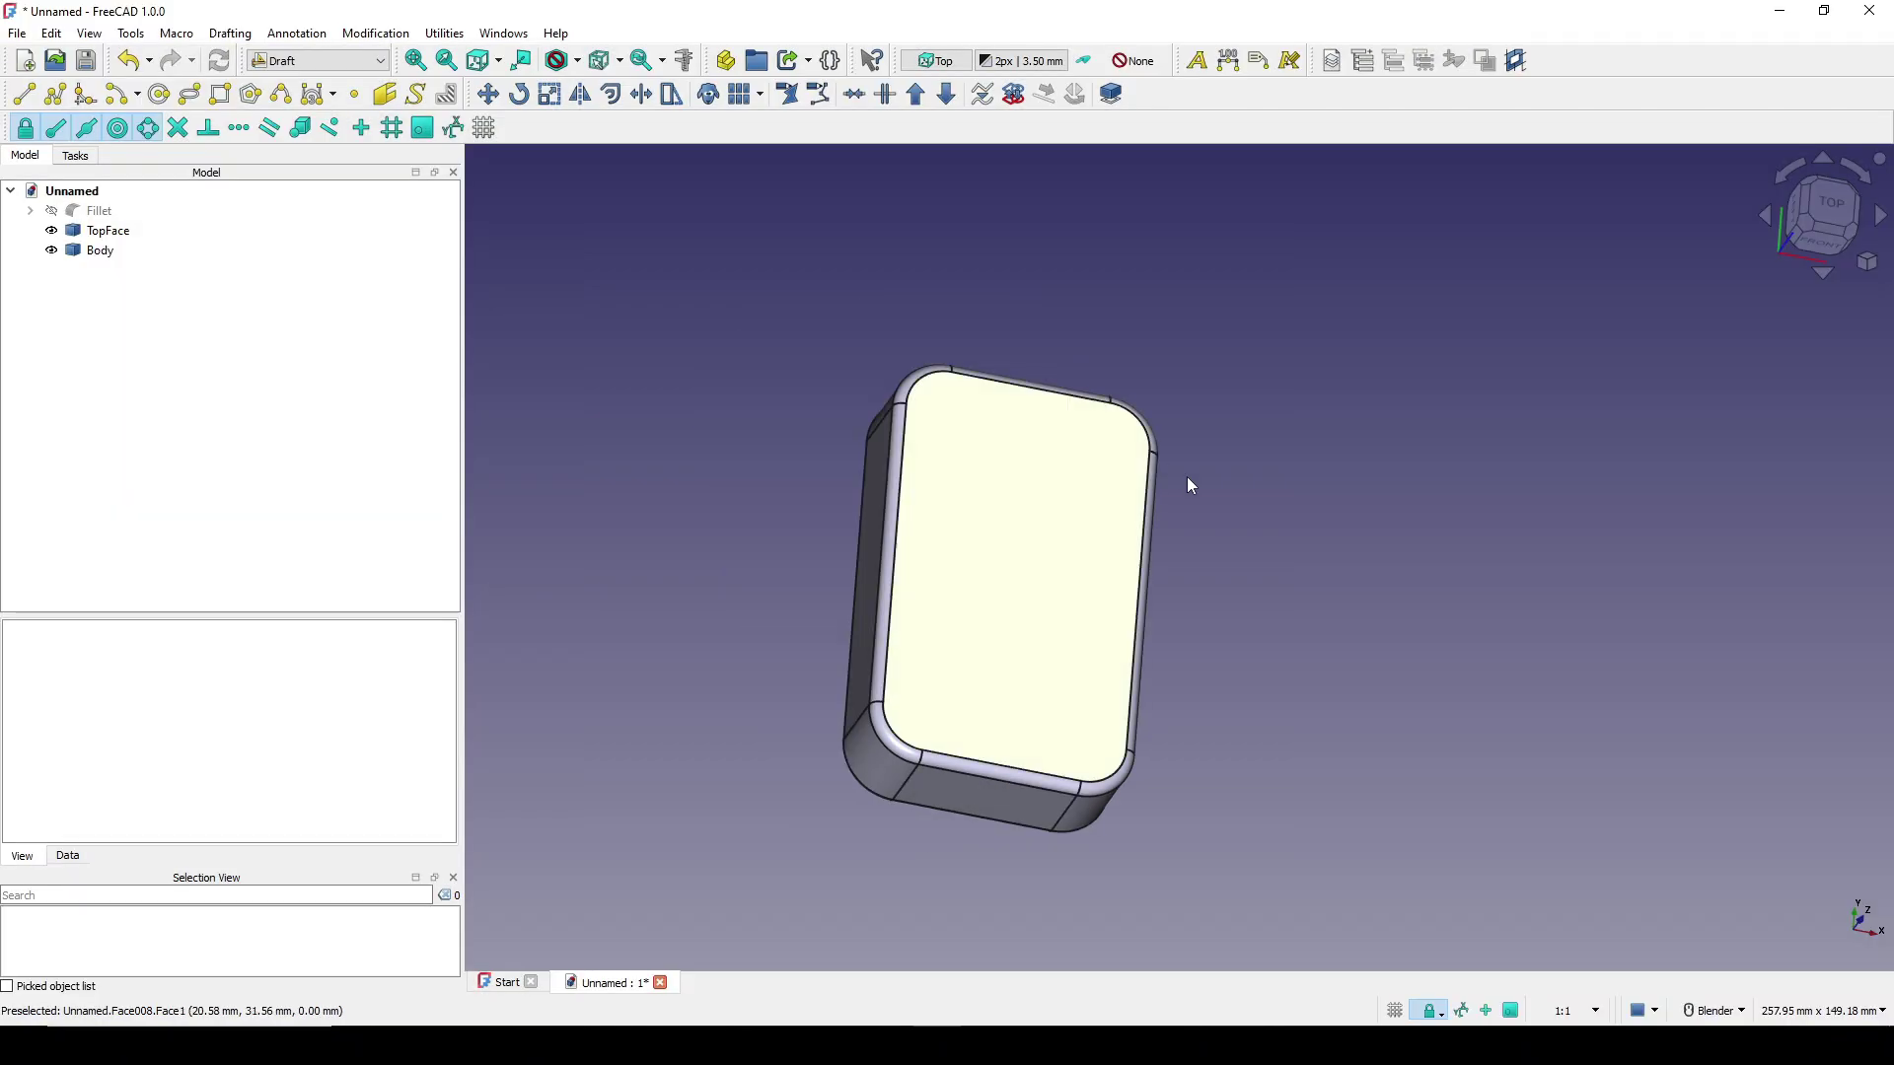
Switch to the Part workbench and create a new sketch on the XY plane.
{"action": "left_click", "coordinate": [317, 60]}
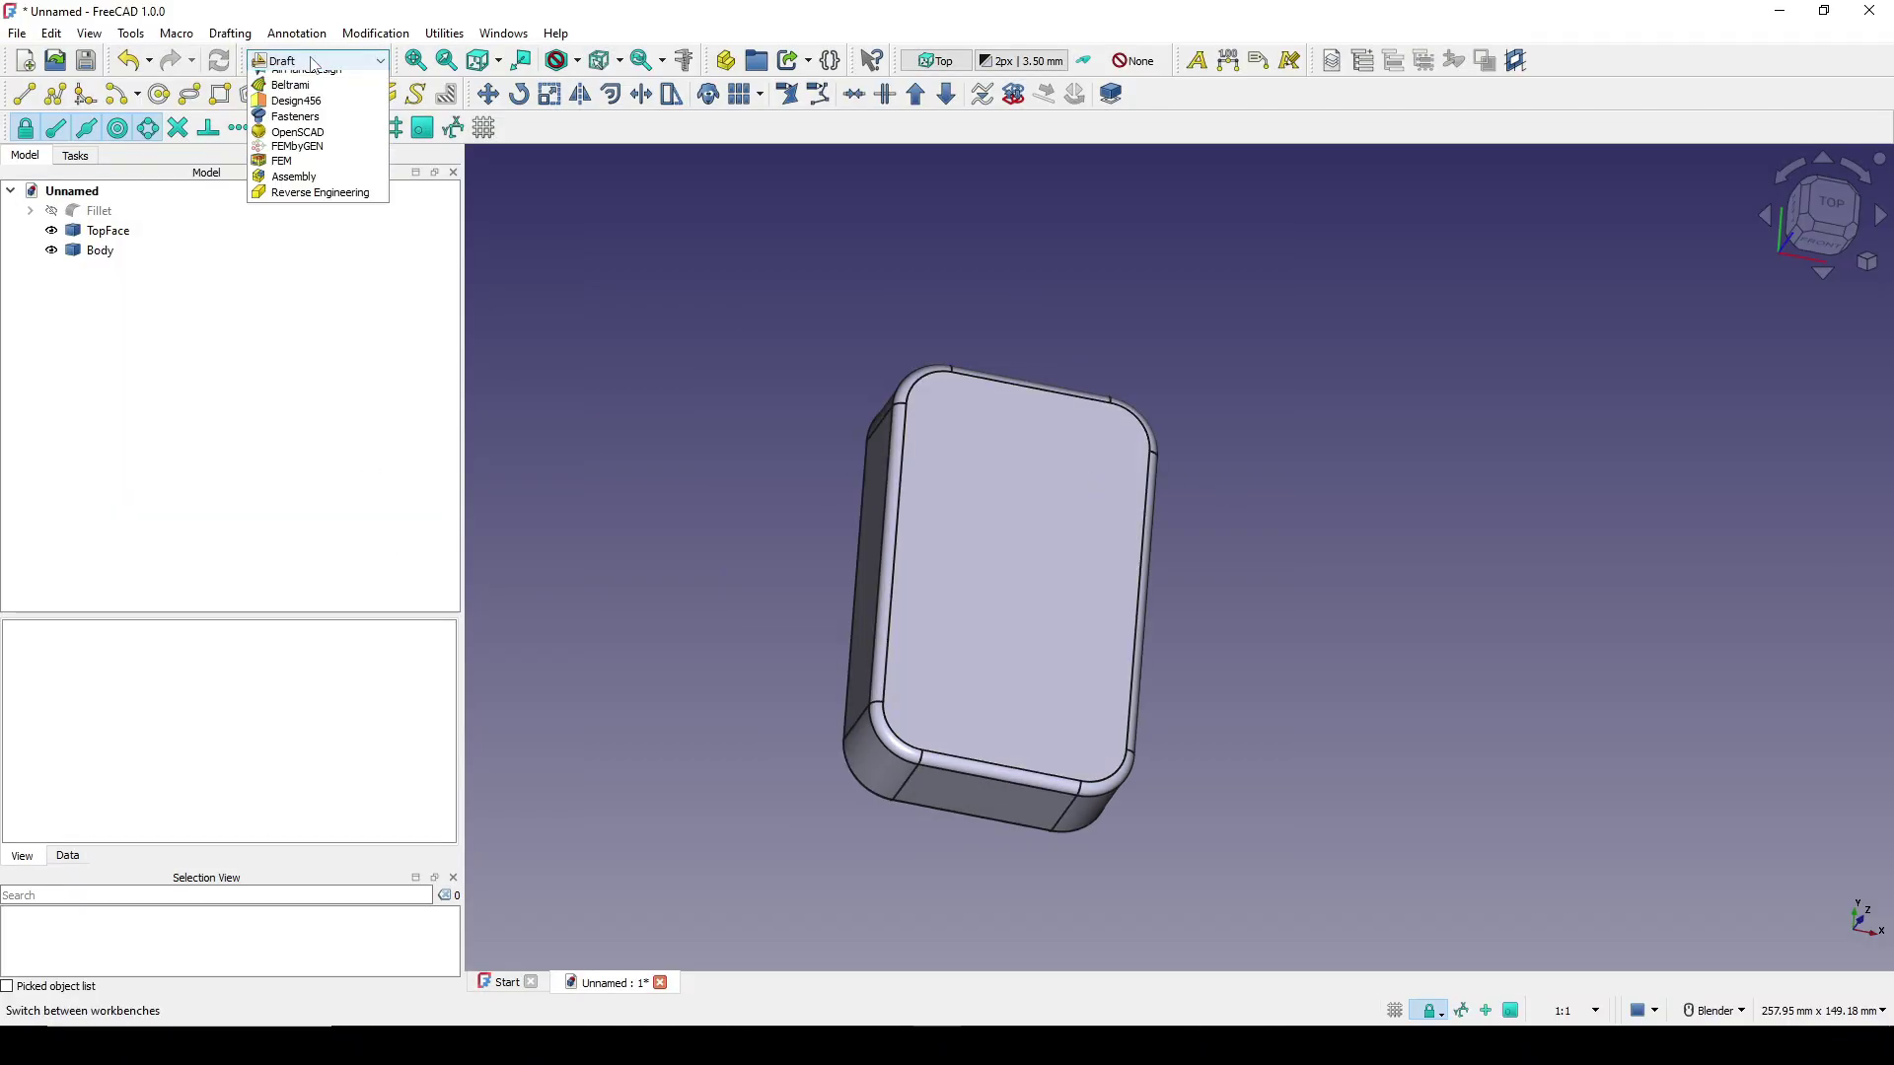
{"action": "left_click", "coordinate": [296, 111]}
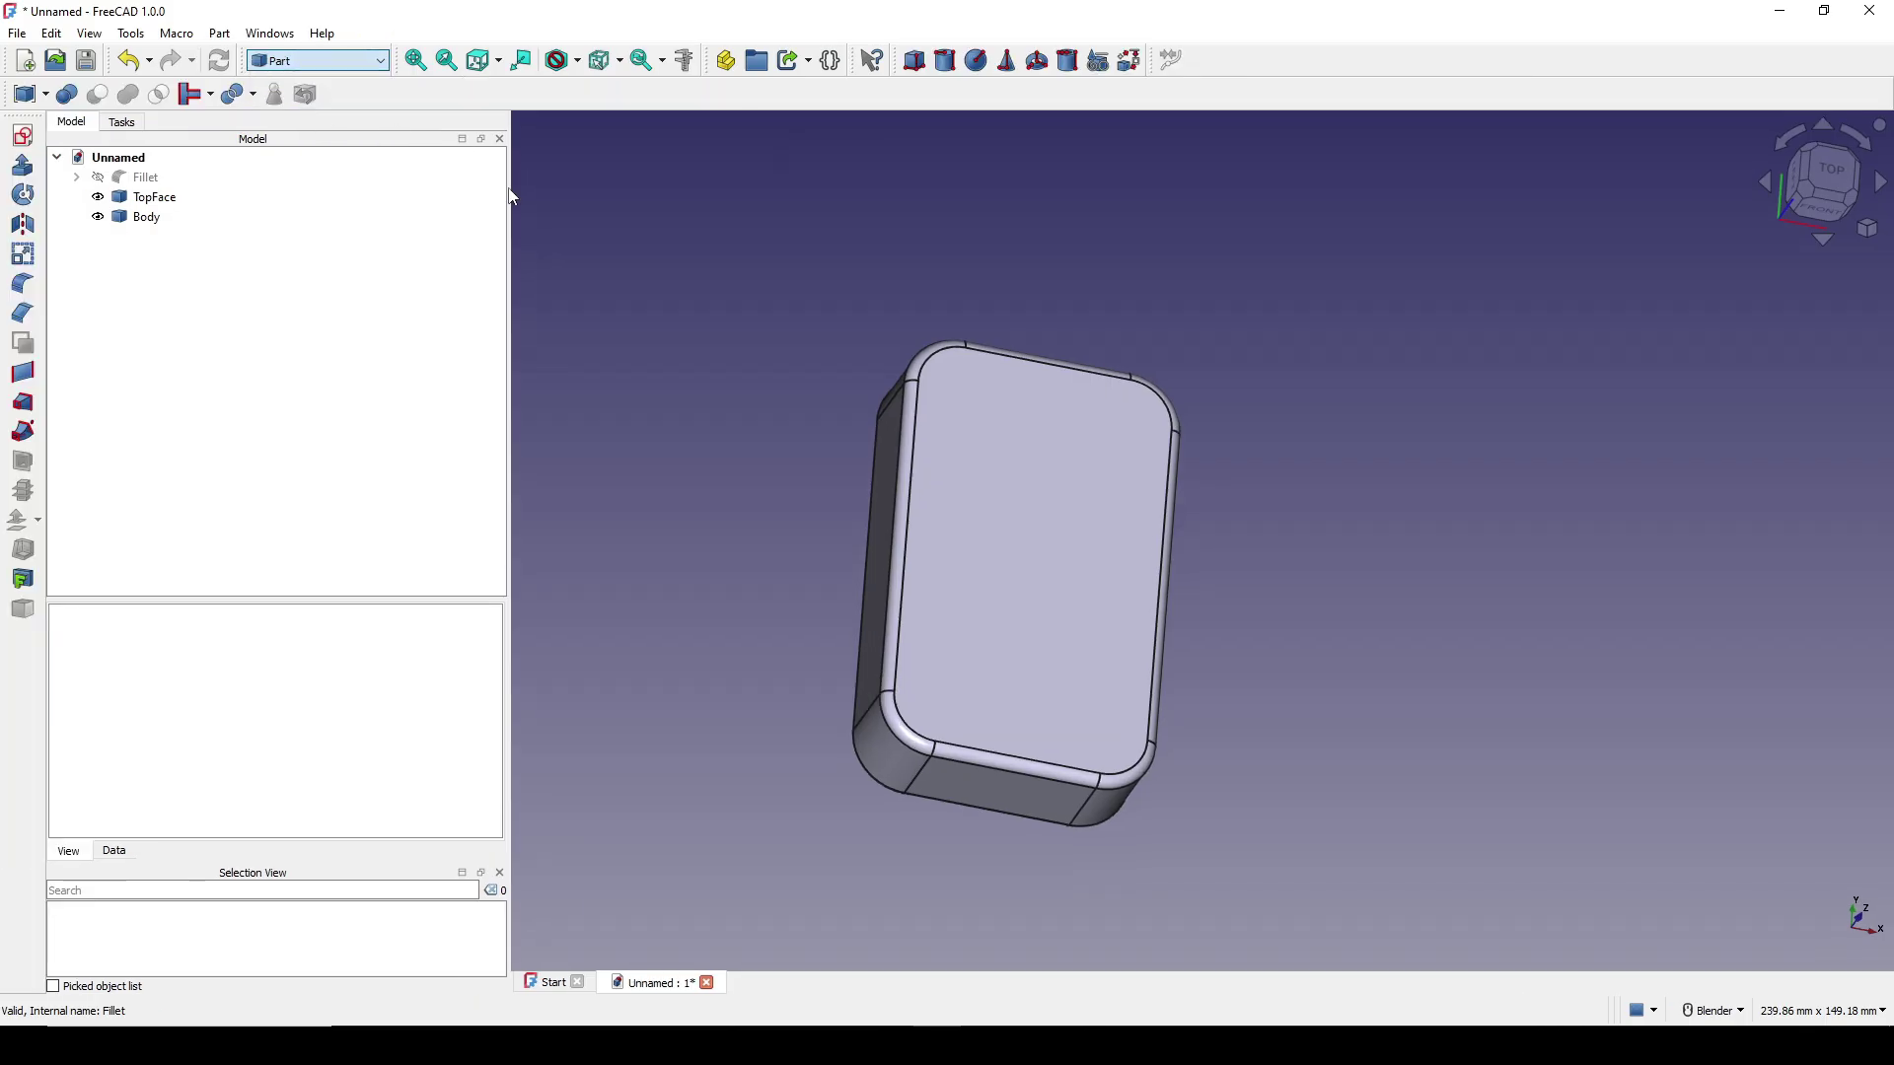
{"action": "left_click", "coordinate": [23, 135]}
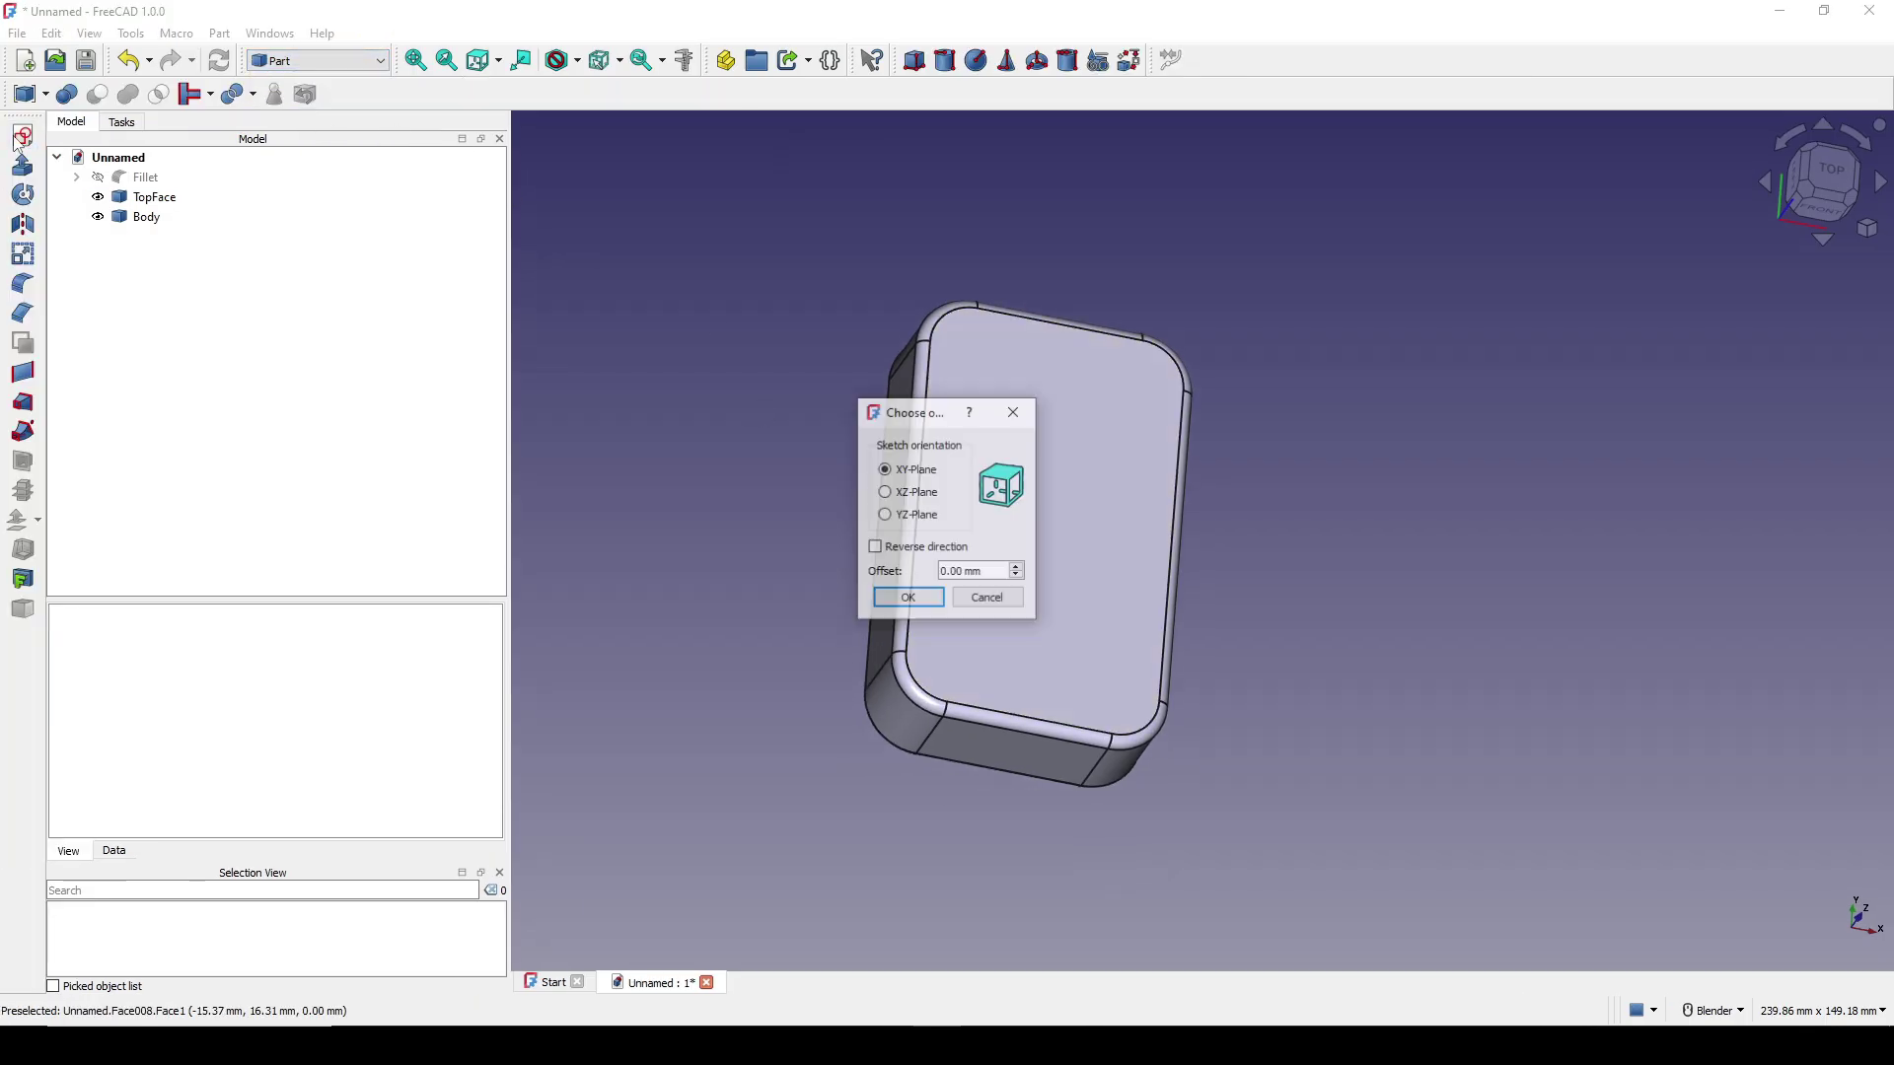
{"action": "left_click", "coordinate": [912, 600]}
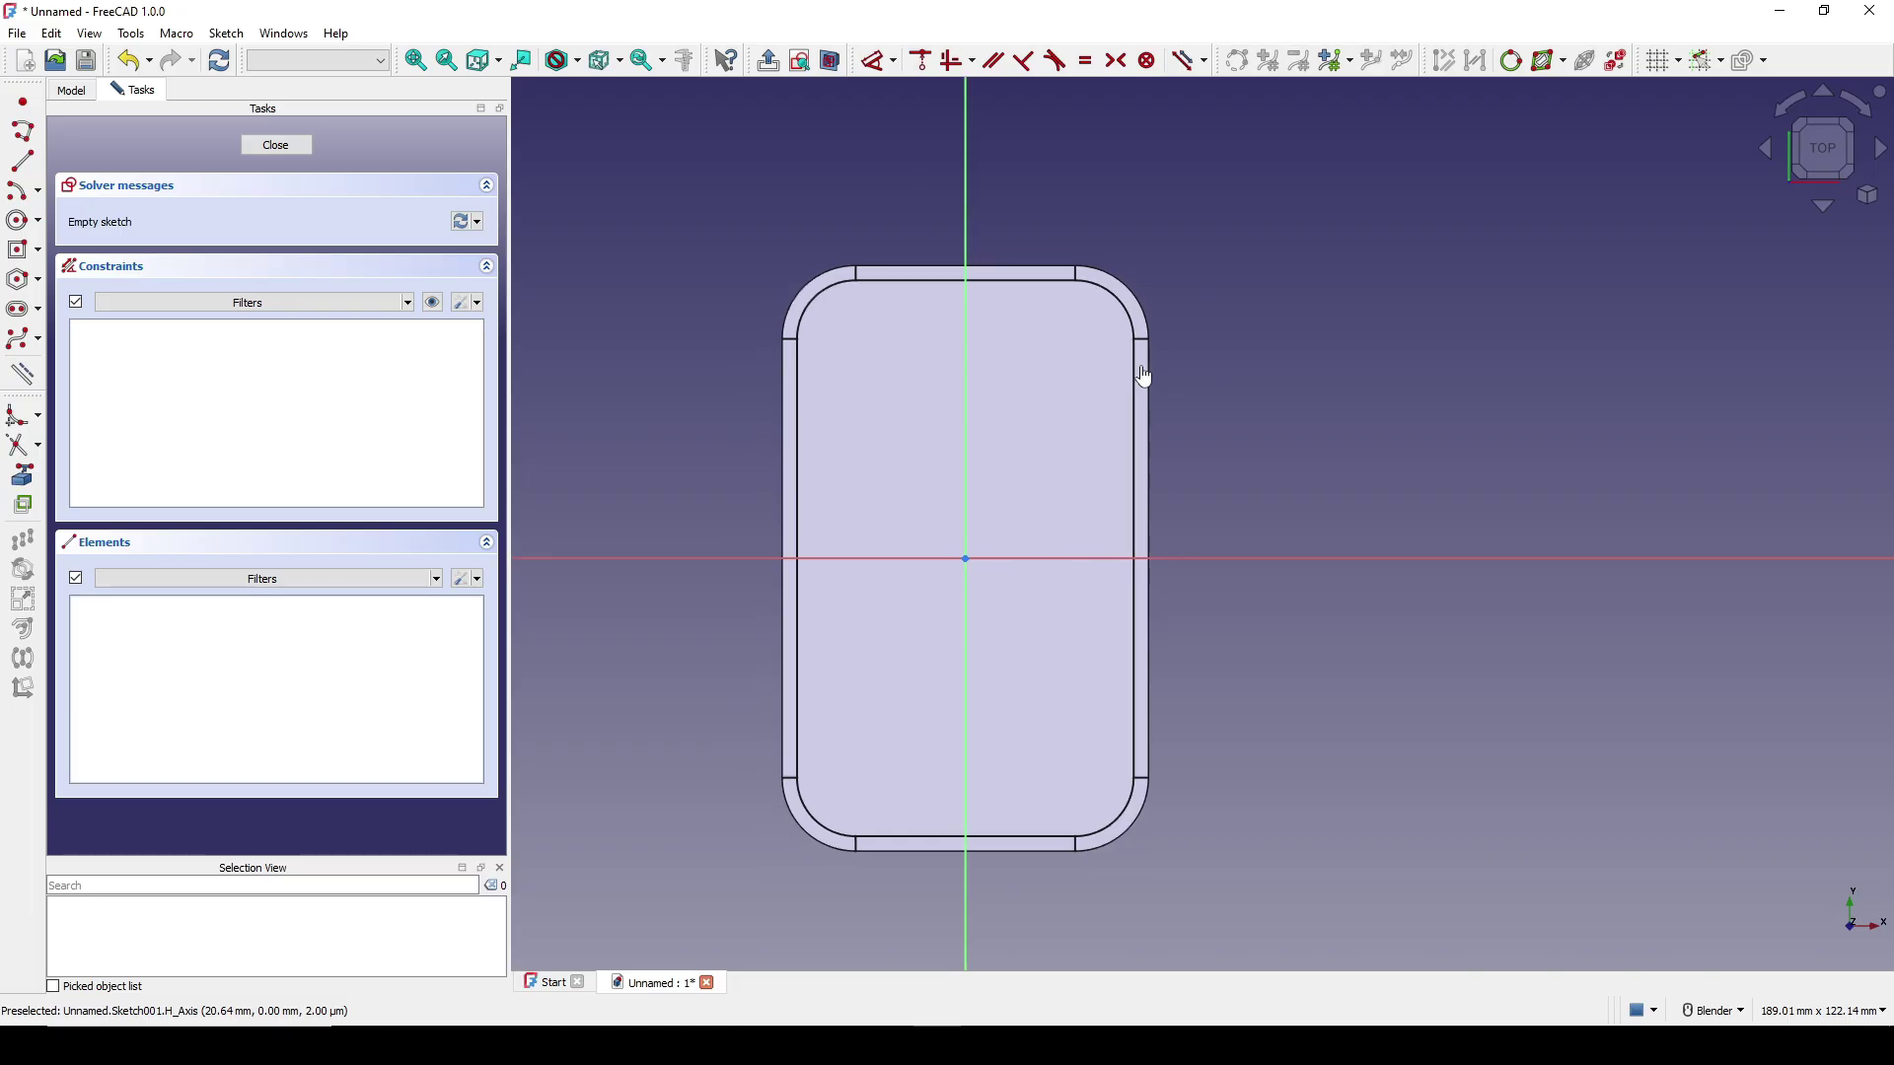
Reference the four straight edges of TopFace in the sketch as external geometry.
{"action": "left_click", "coordinate": [22, 475]}
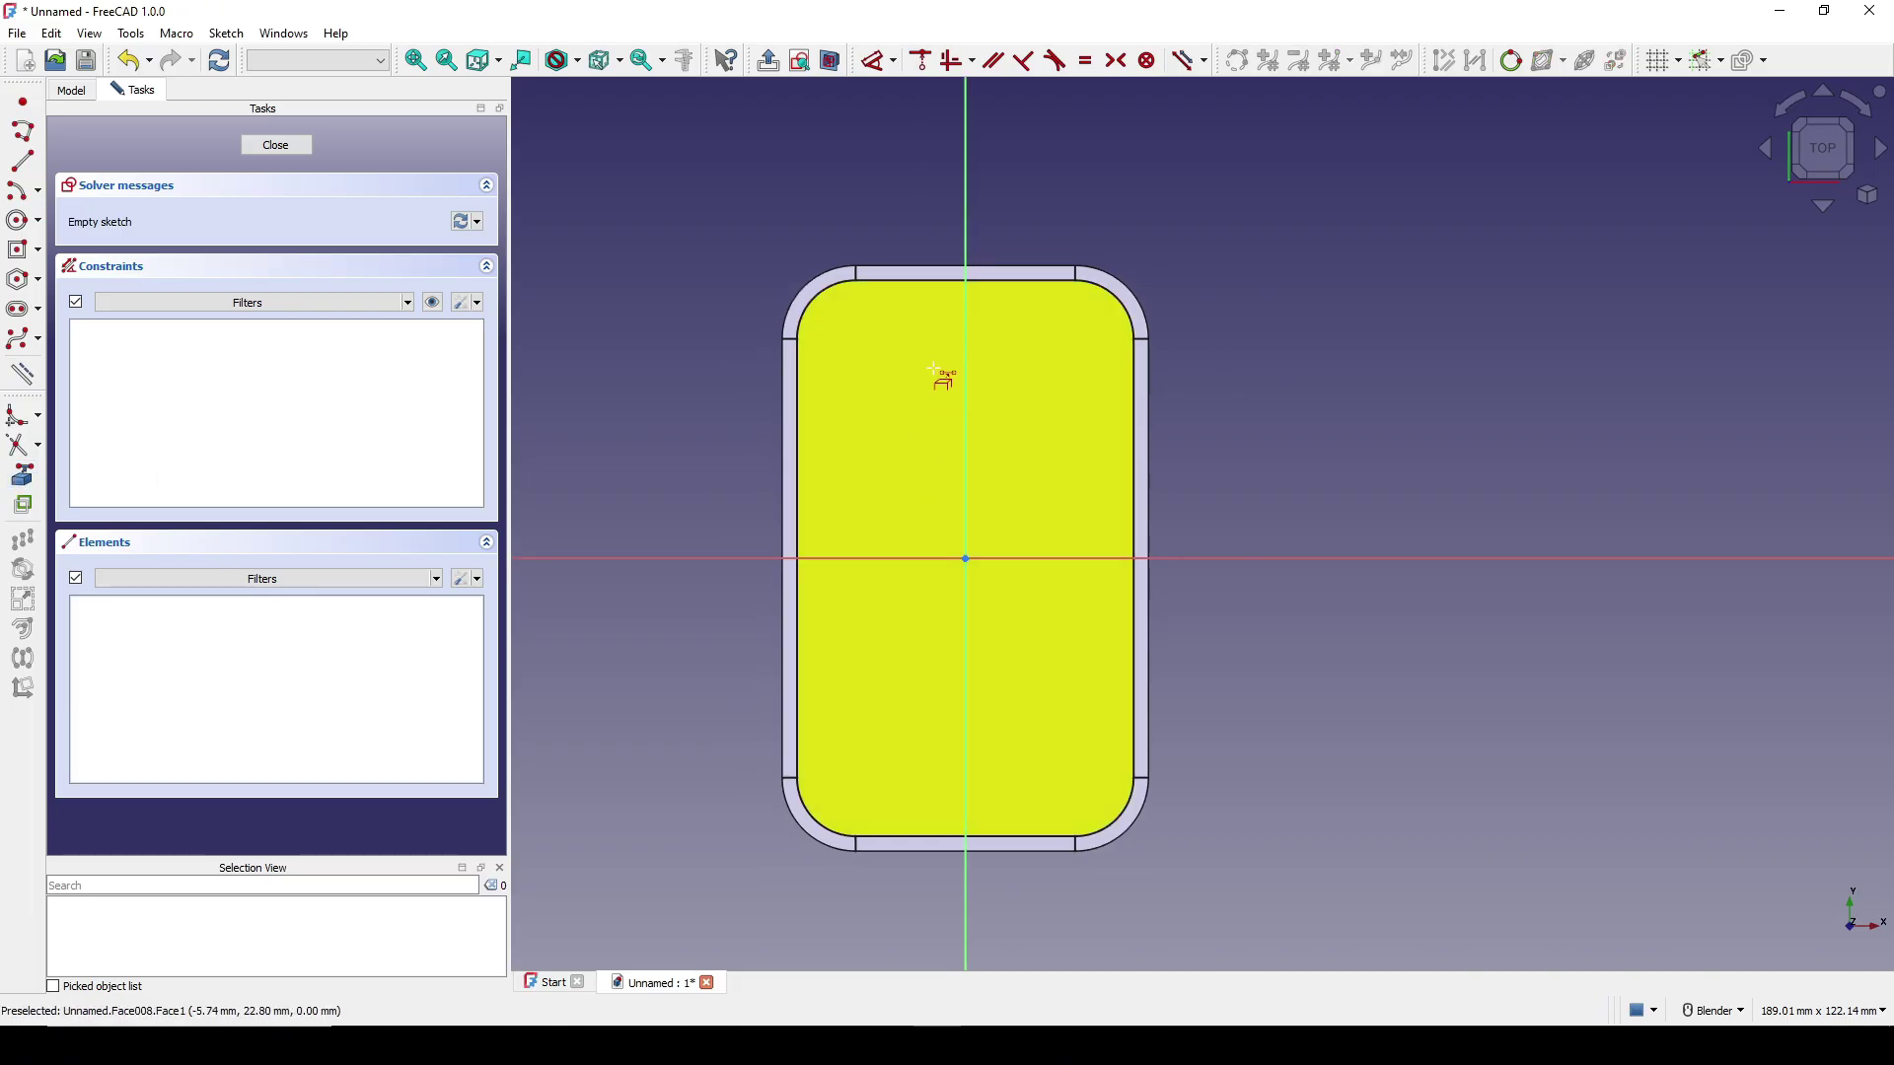
{"action": "left_click", "coordinate": [932, 280]}
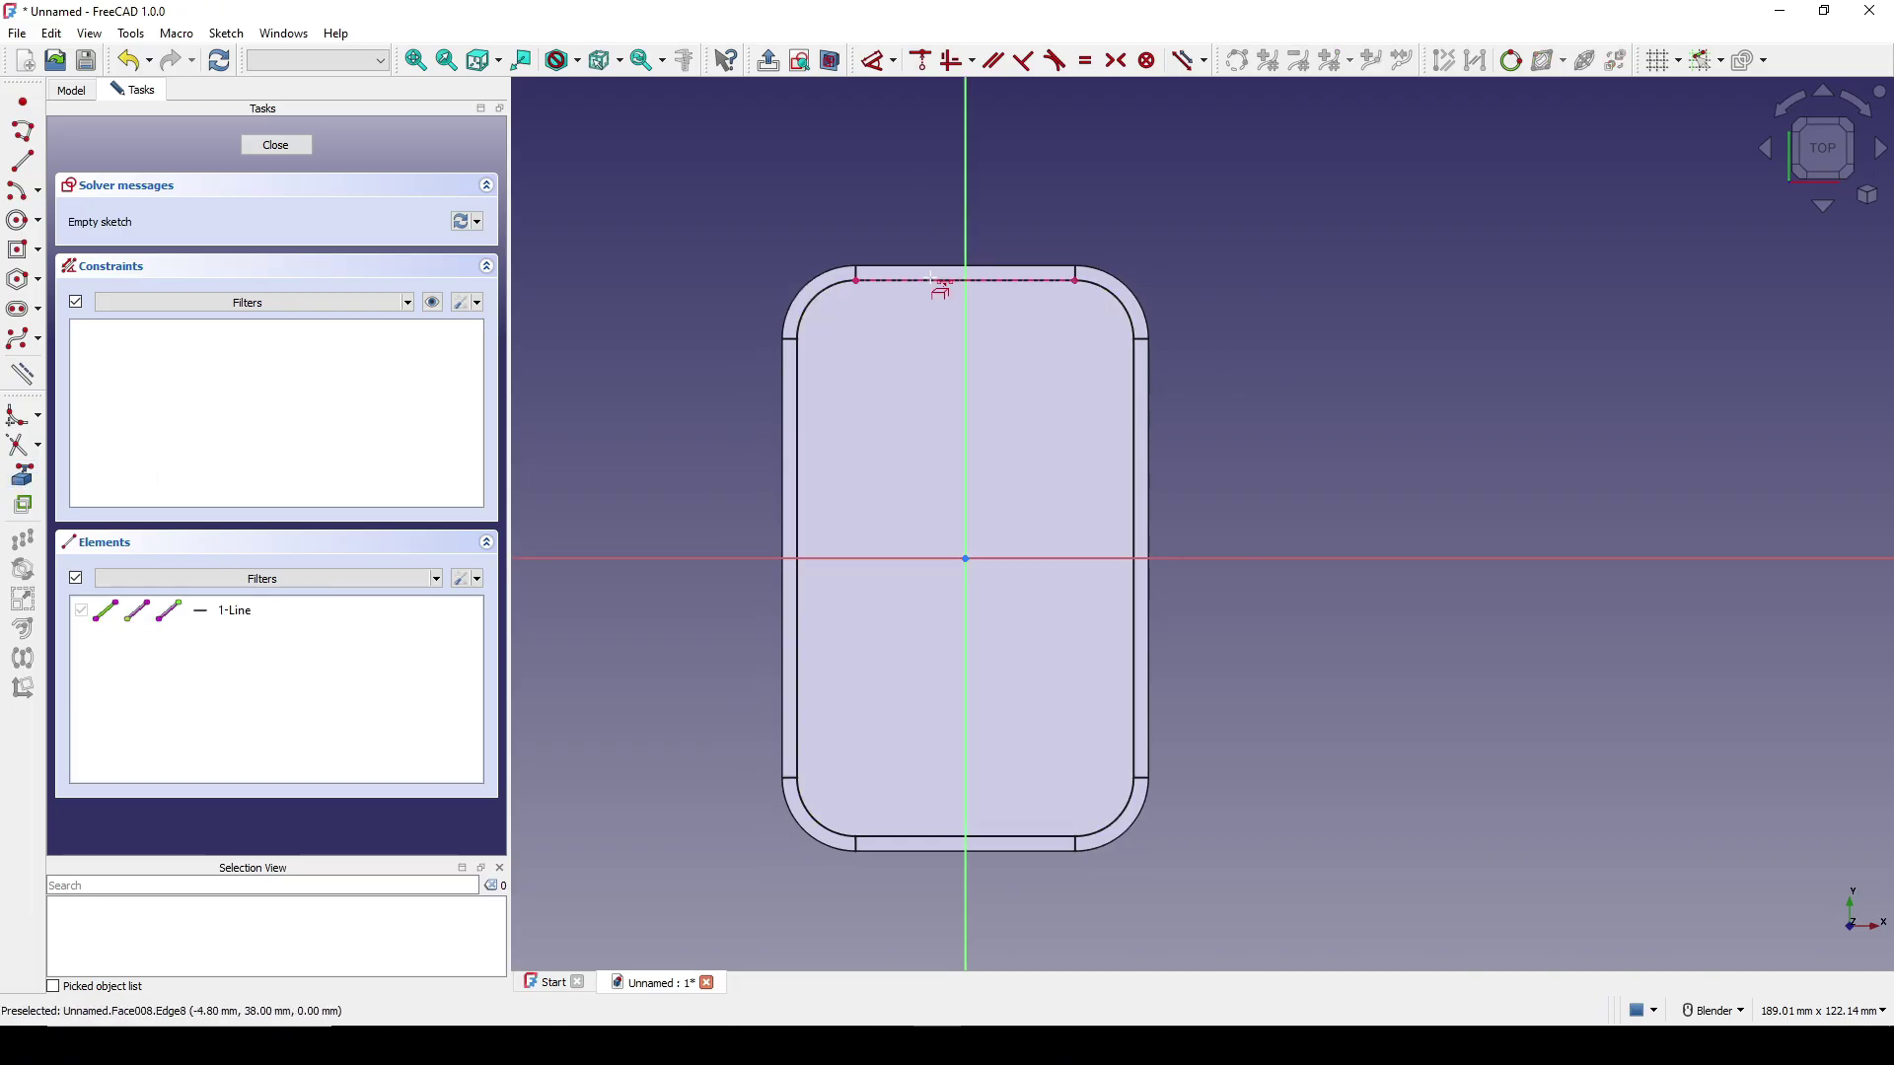
{"action": "left_click", "coordinate": [797, 456]}
{"action": "left_click", "coordinate": [914, 840]}
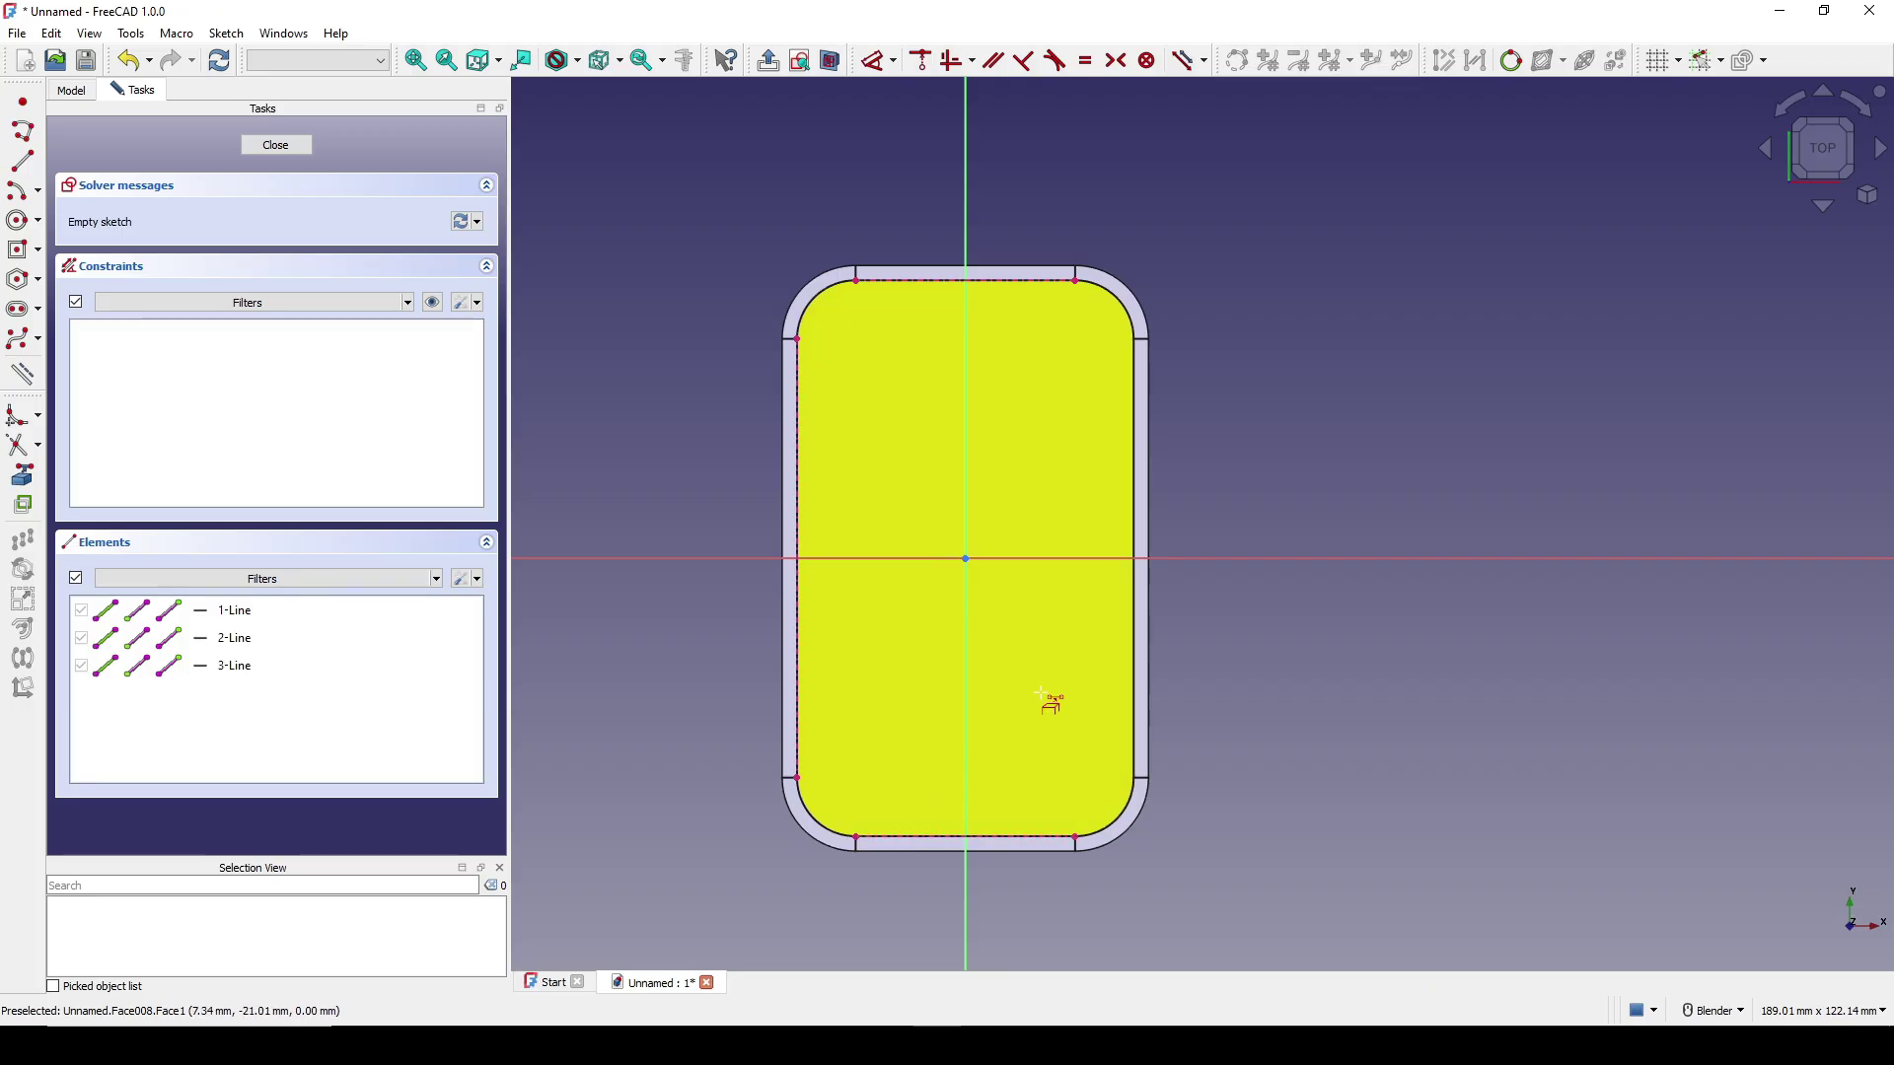
{"action": "left_click", "coordinate": [1141, 671]}
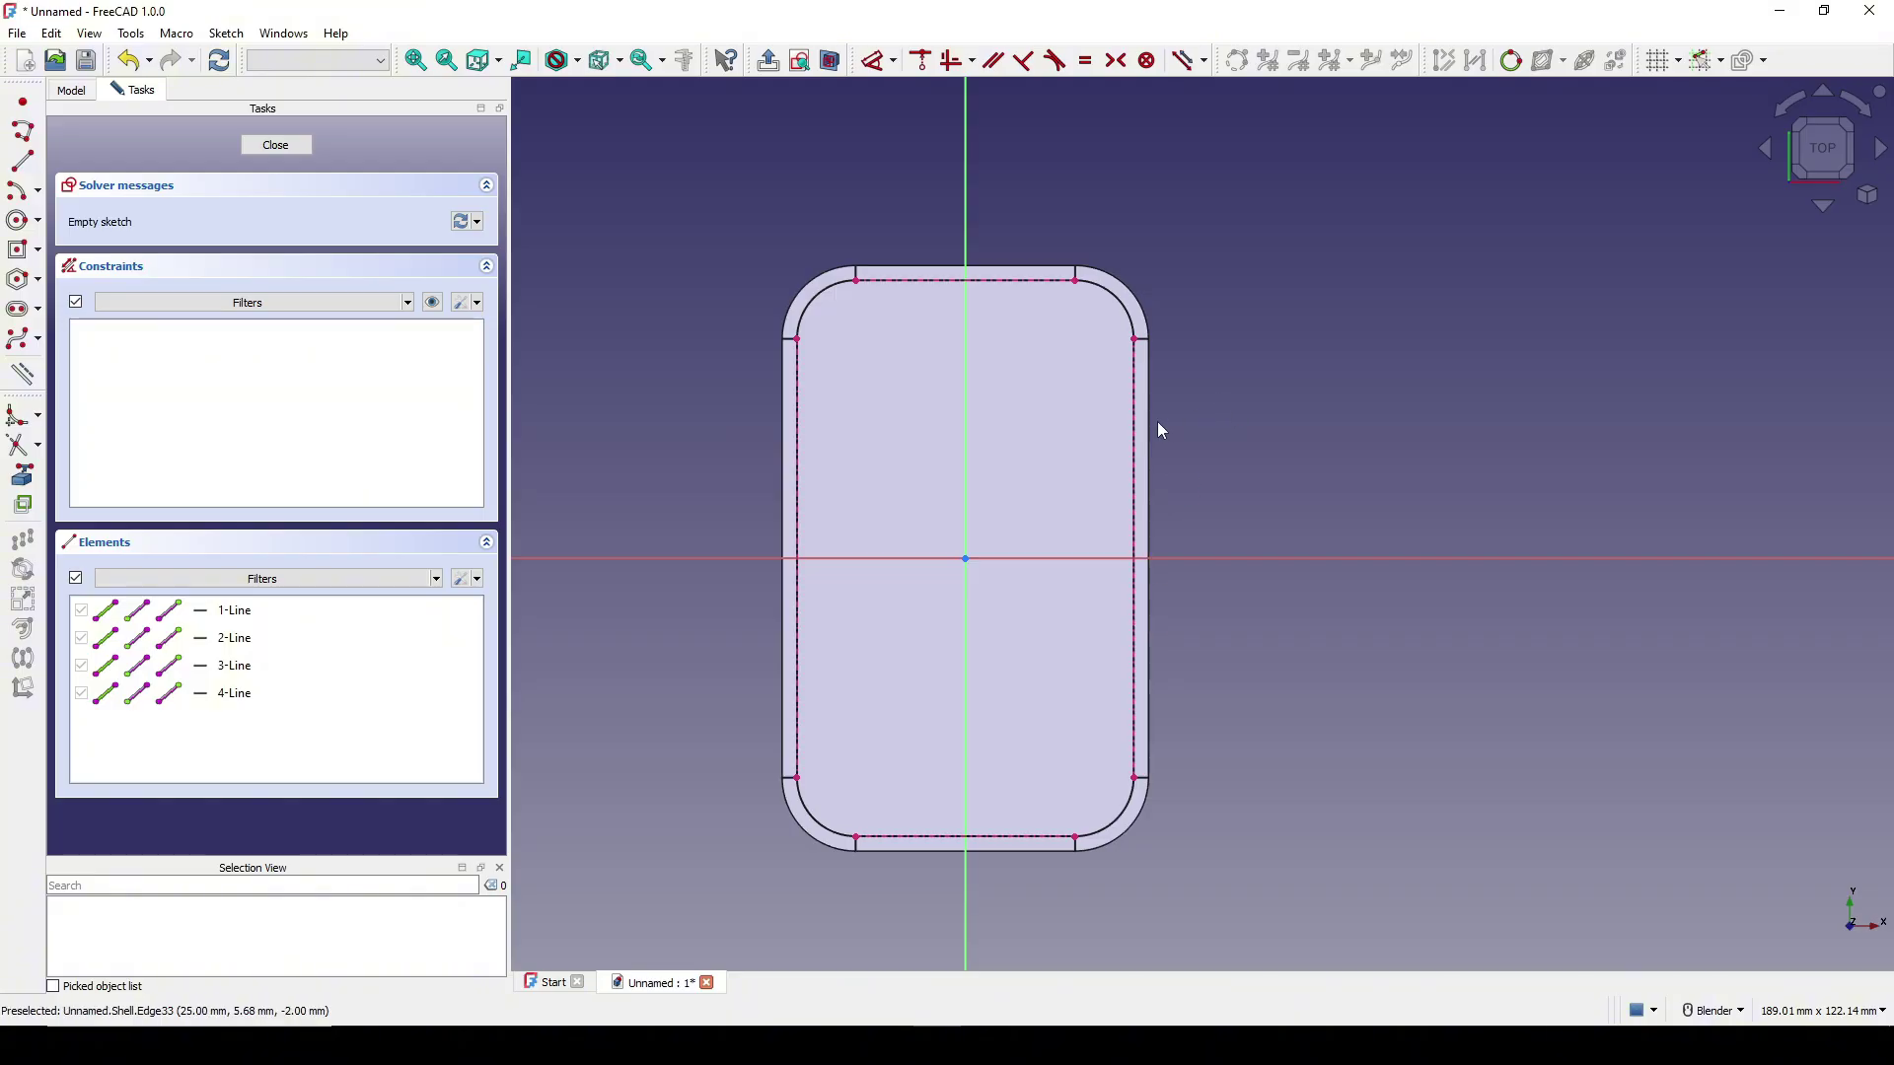
Draw a degree 3 B-spline by four control points from the face's upper edge to its left edge.
{"action": "scroll", "coordinate": [1134, 415], "scroll_direction": "up", "scroll_amount": 2}
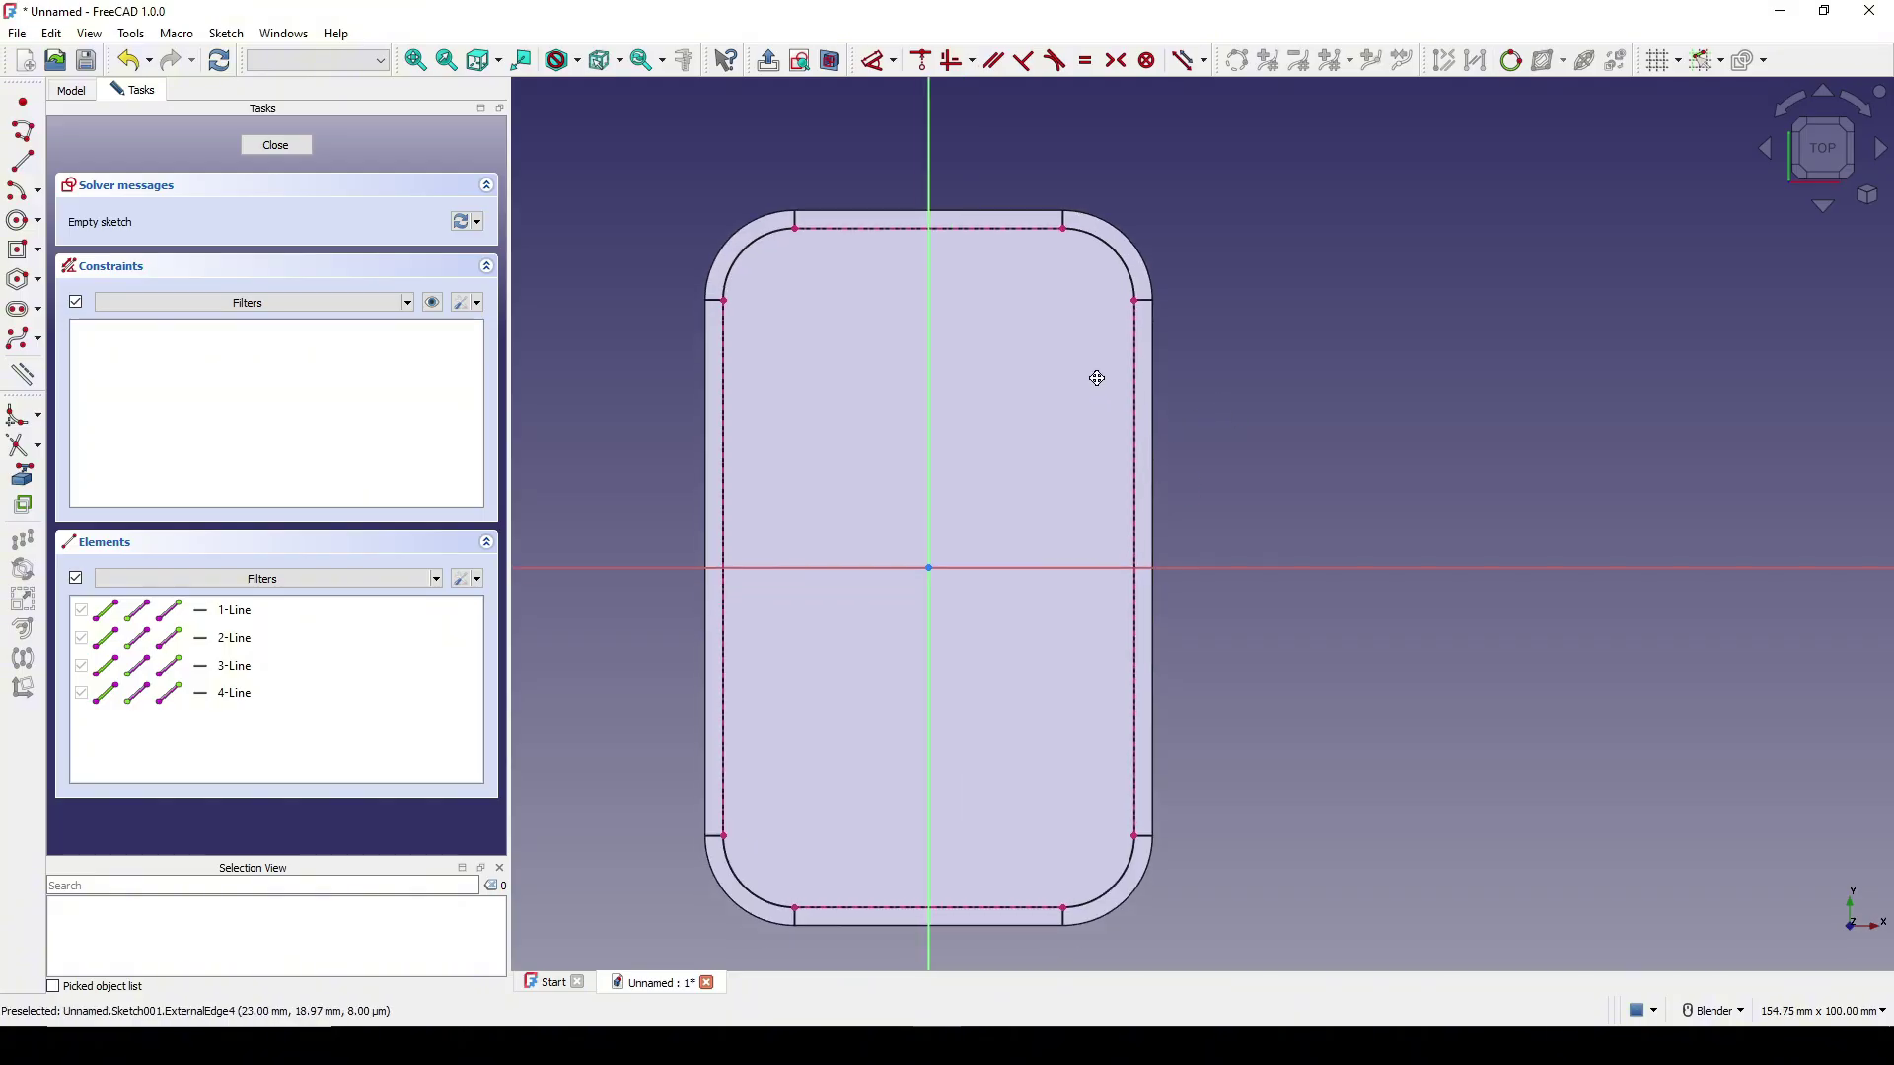
{"action": "left_click", "coordinate": [23, 341]}
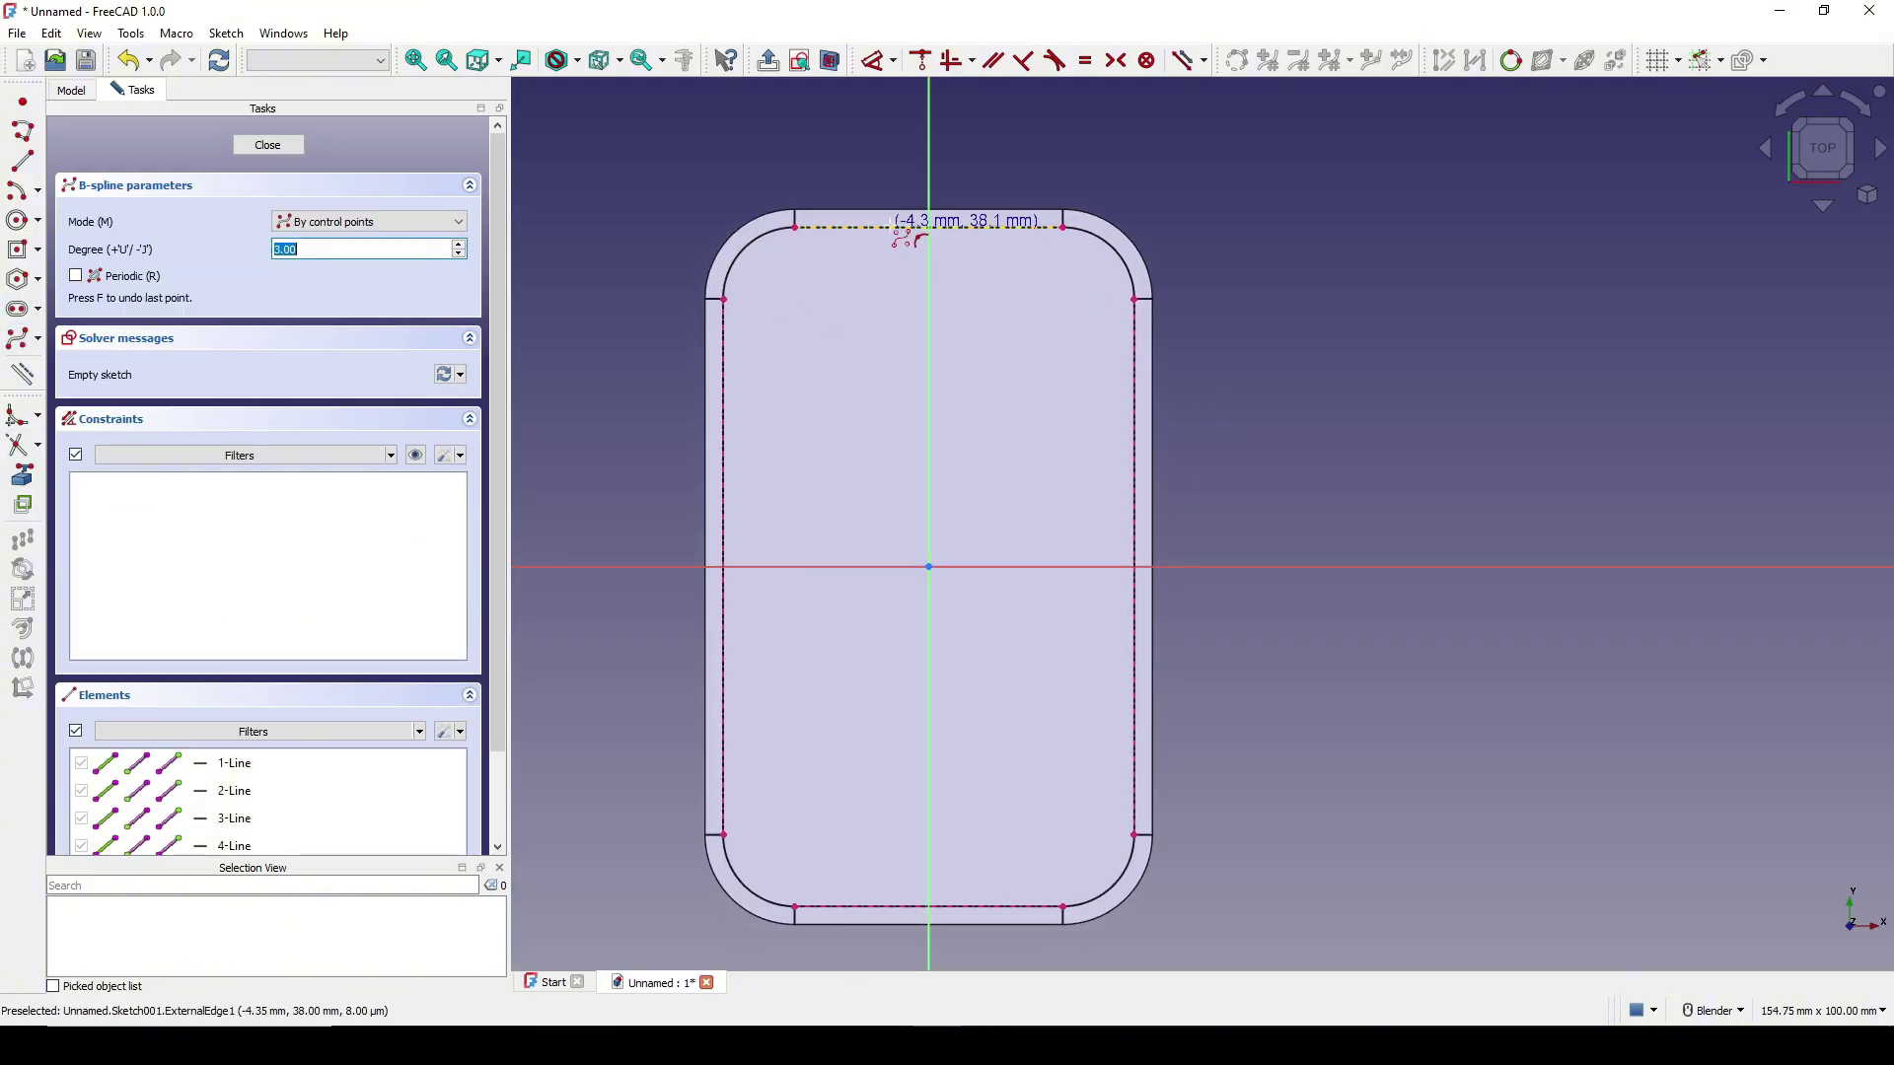
{"action": "left_click", "coordinate": [881, 227]}
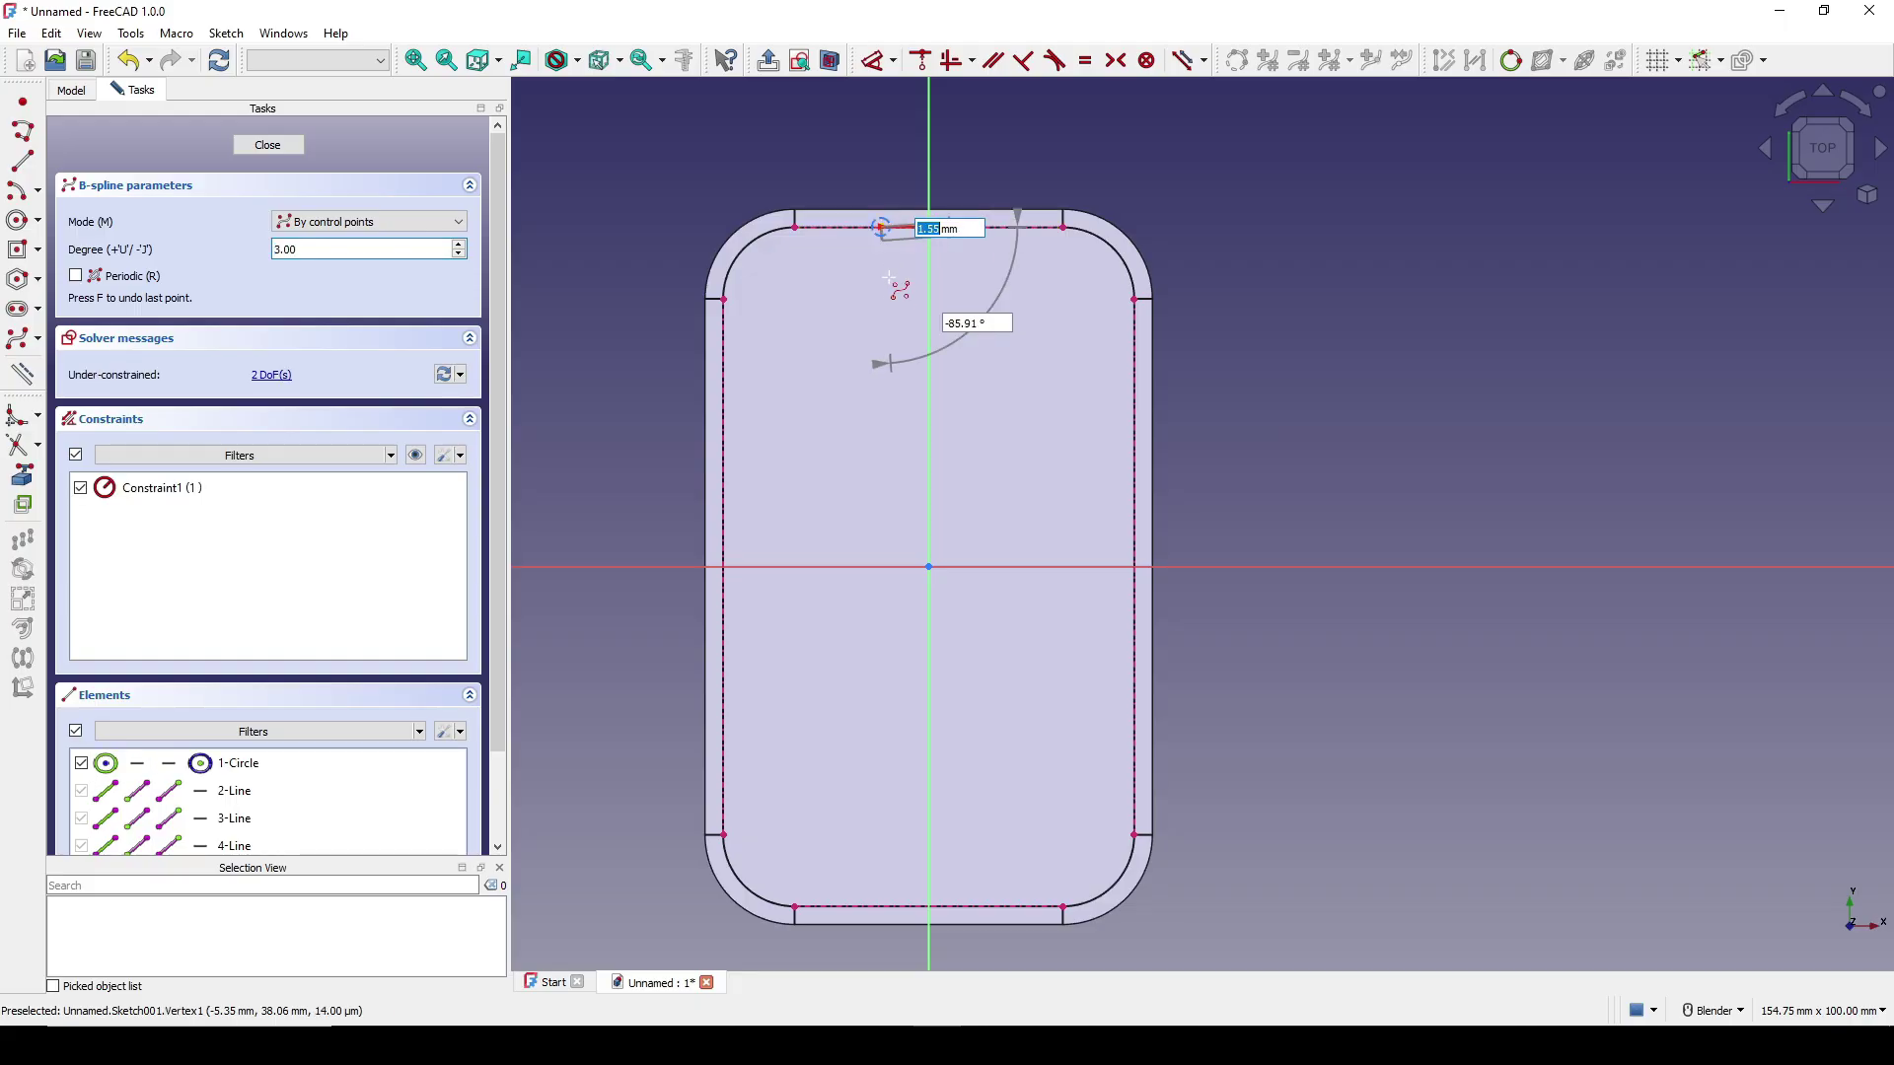
{"action": "left_click", "coordinate": [878, 347]}
{"action": "left_click", "coordinate": [848, 452]}
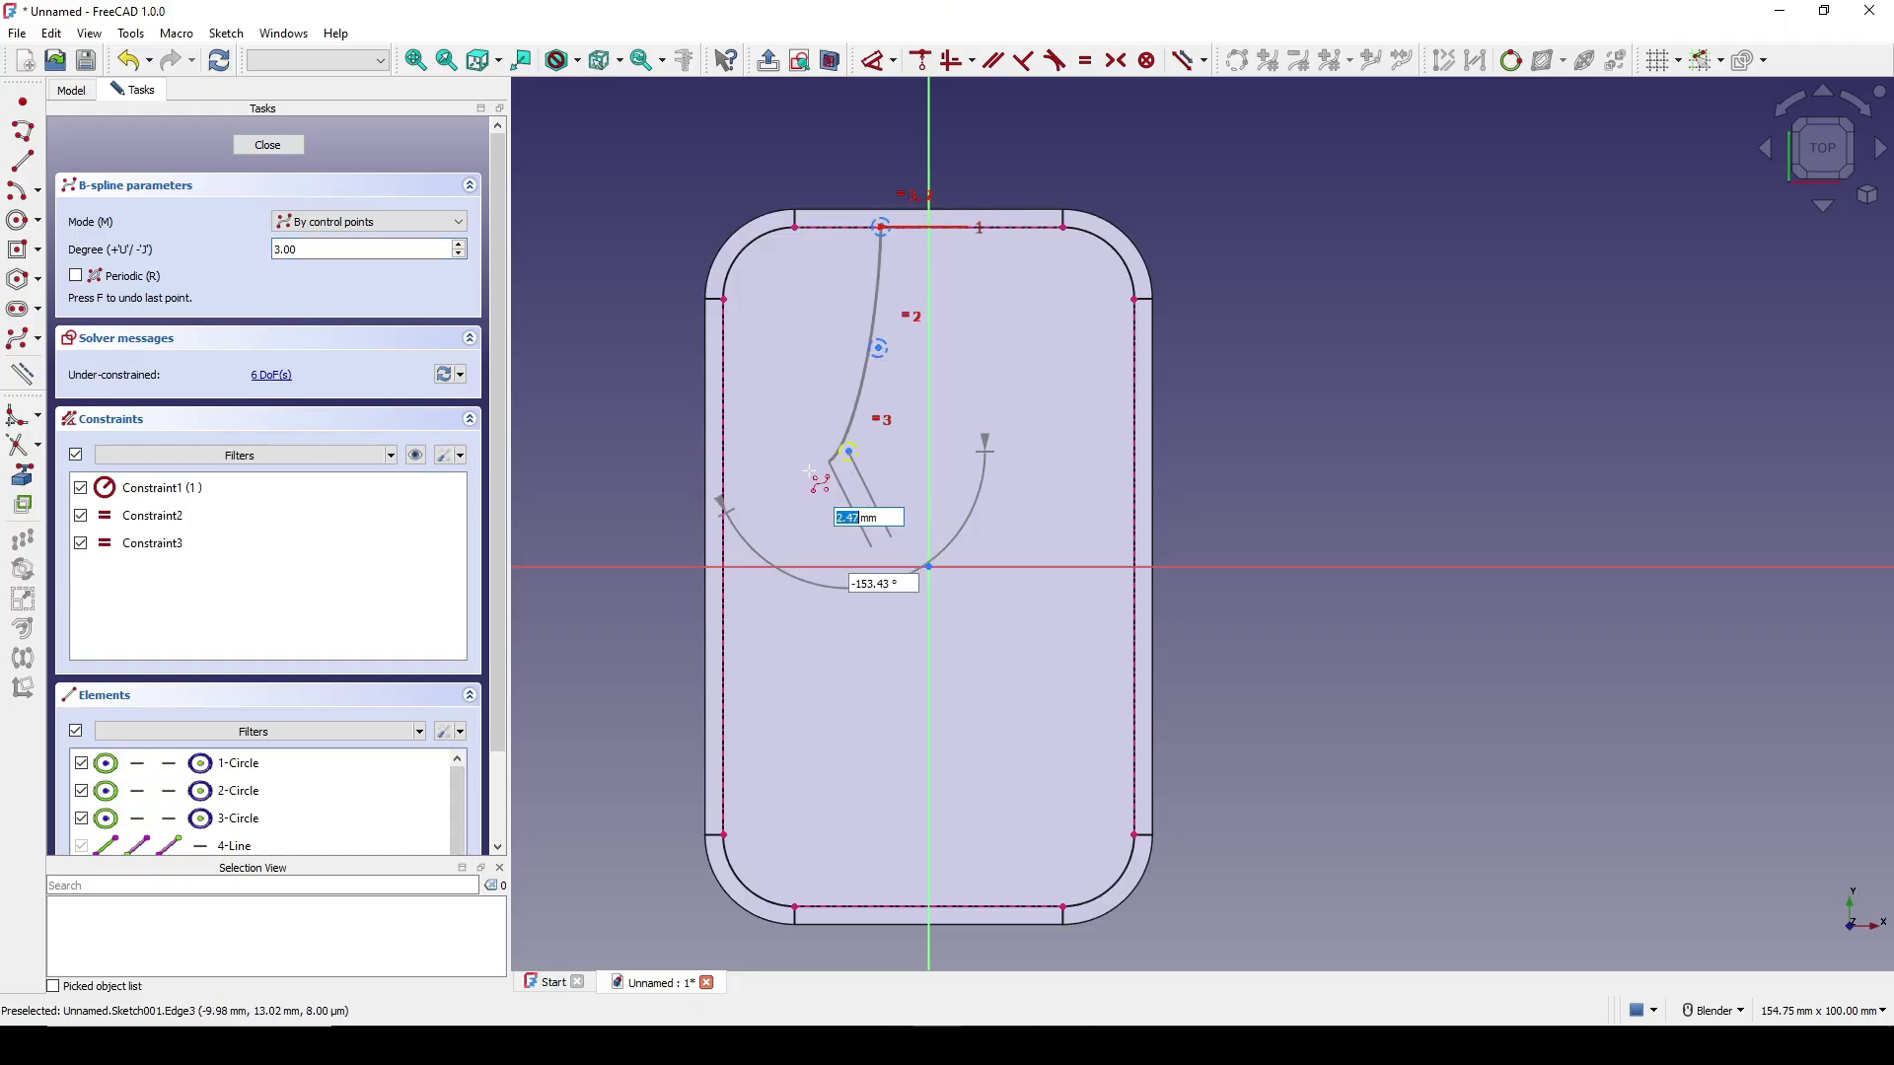
{"action": "left_click", "coordinate": [725, 486]}
{"action": "right_click", "coordinate": [725, 486]}
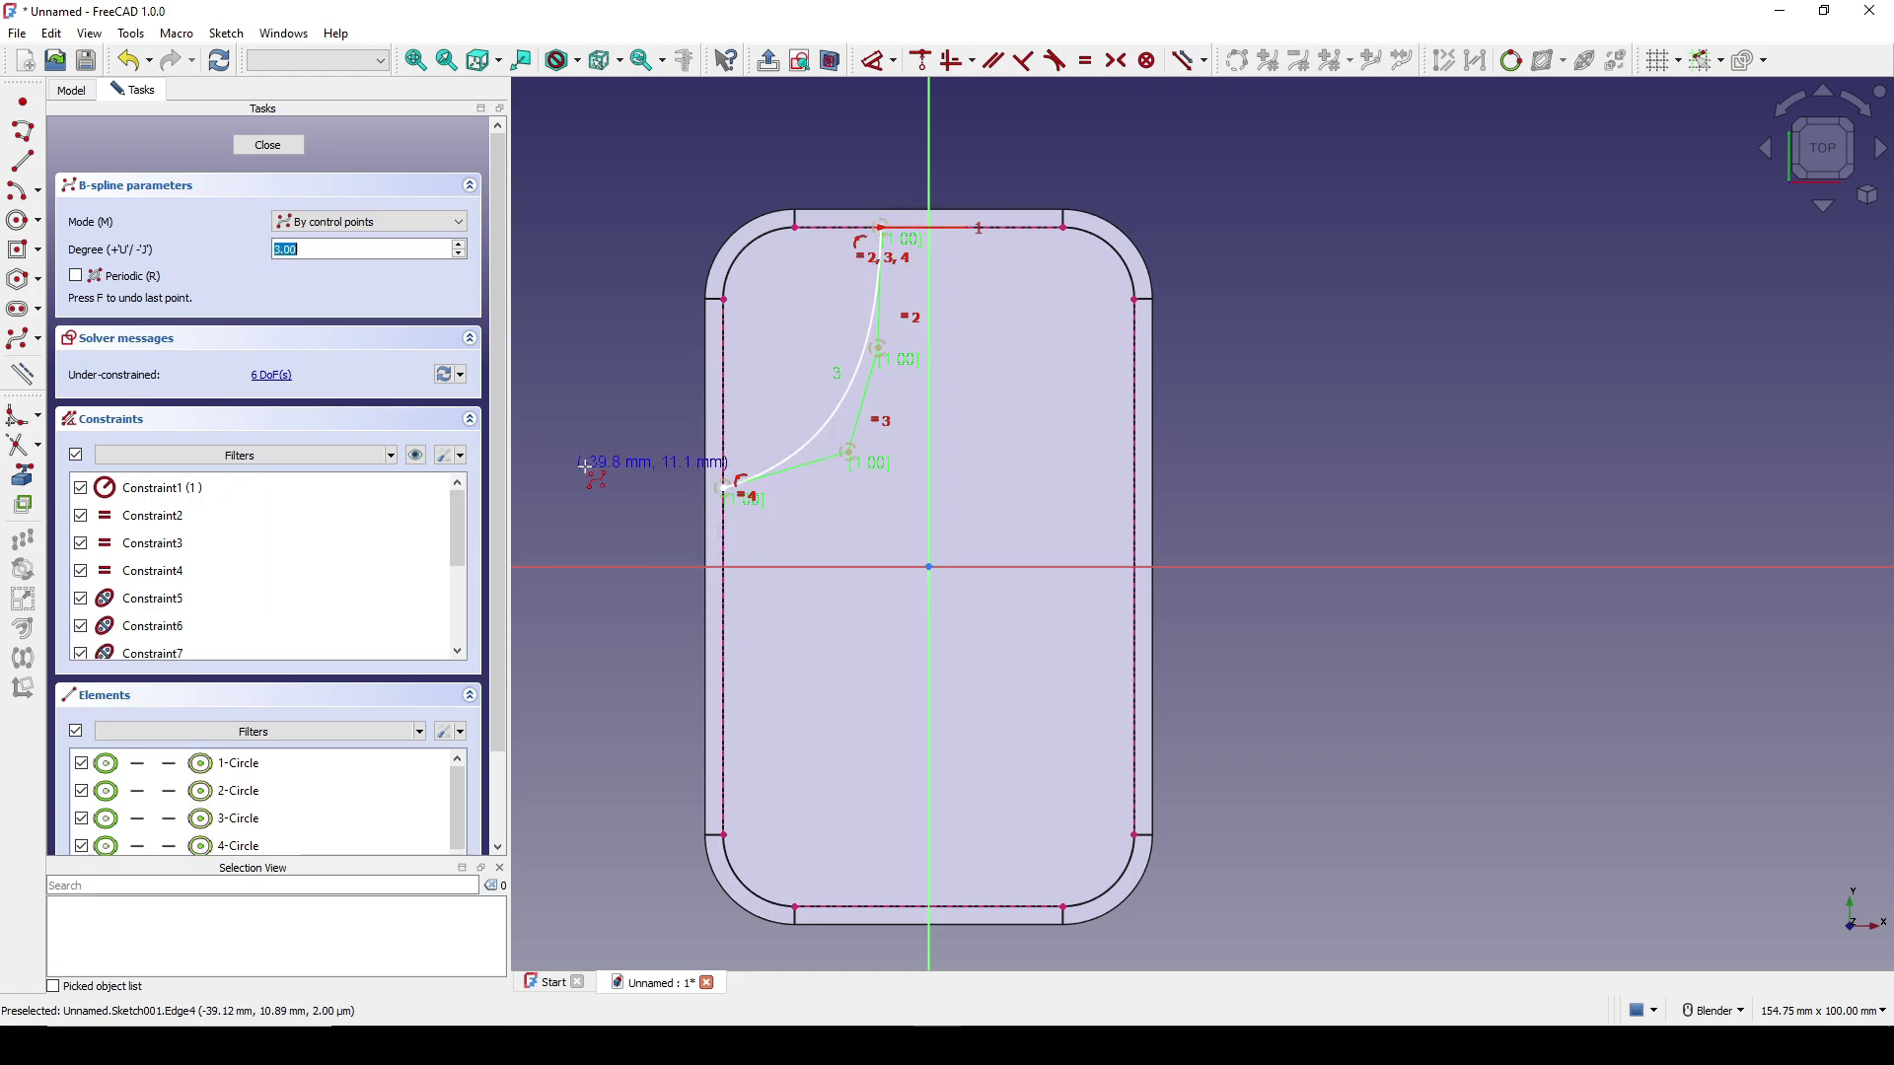
Draw a second degree 3 B-spline by four control points from the face's lower edge to its right edge.
{"action": "middle_click_drag", "start_coordinate": [962, 551], "coordinate": [979, 474], "text": "shift"}
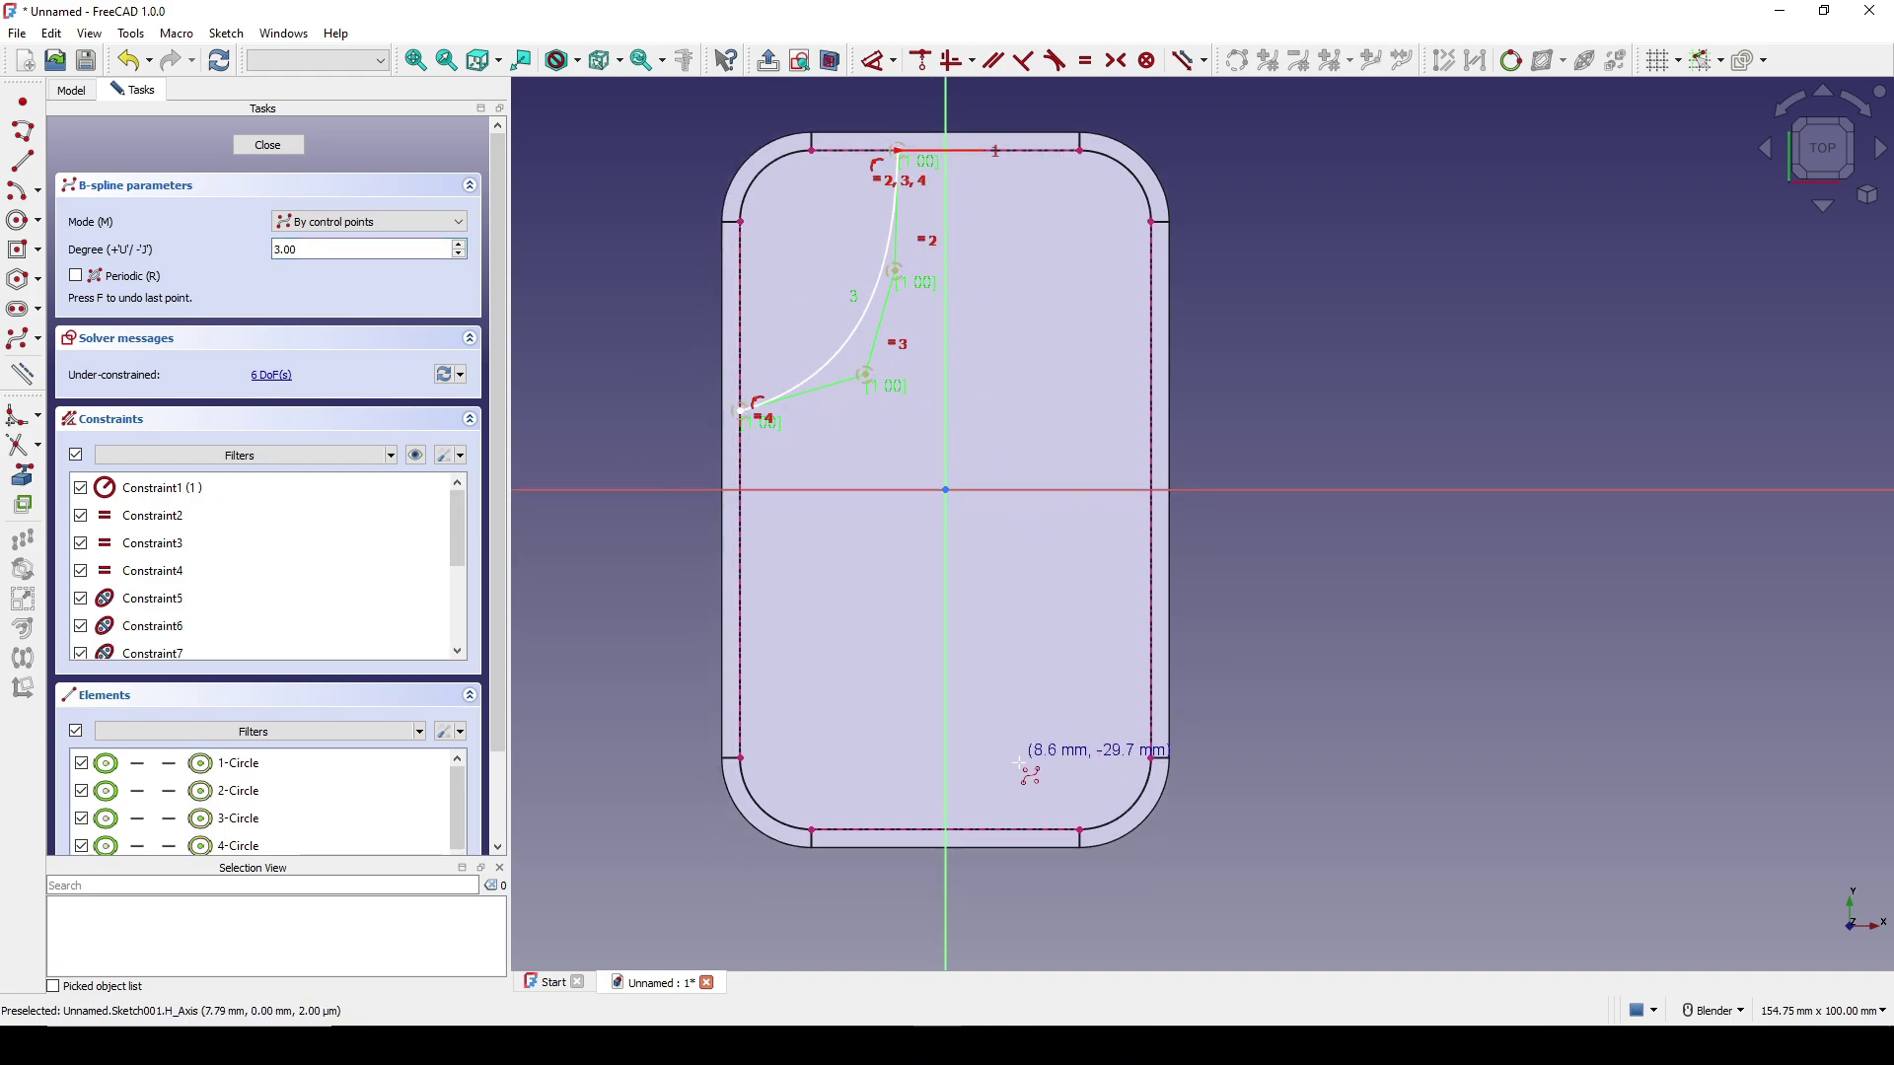
{"action": "left_click", "coordinate": [988, 821]}
{"action": "left_click", "coordinate": [995, 699]}
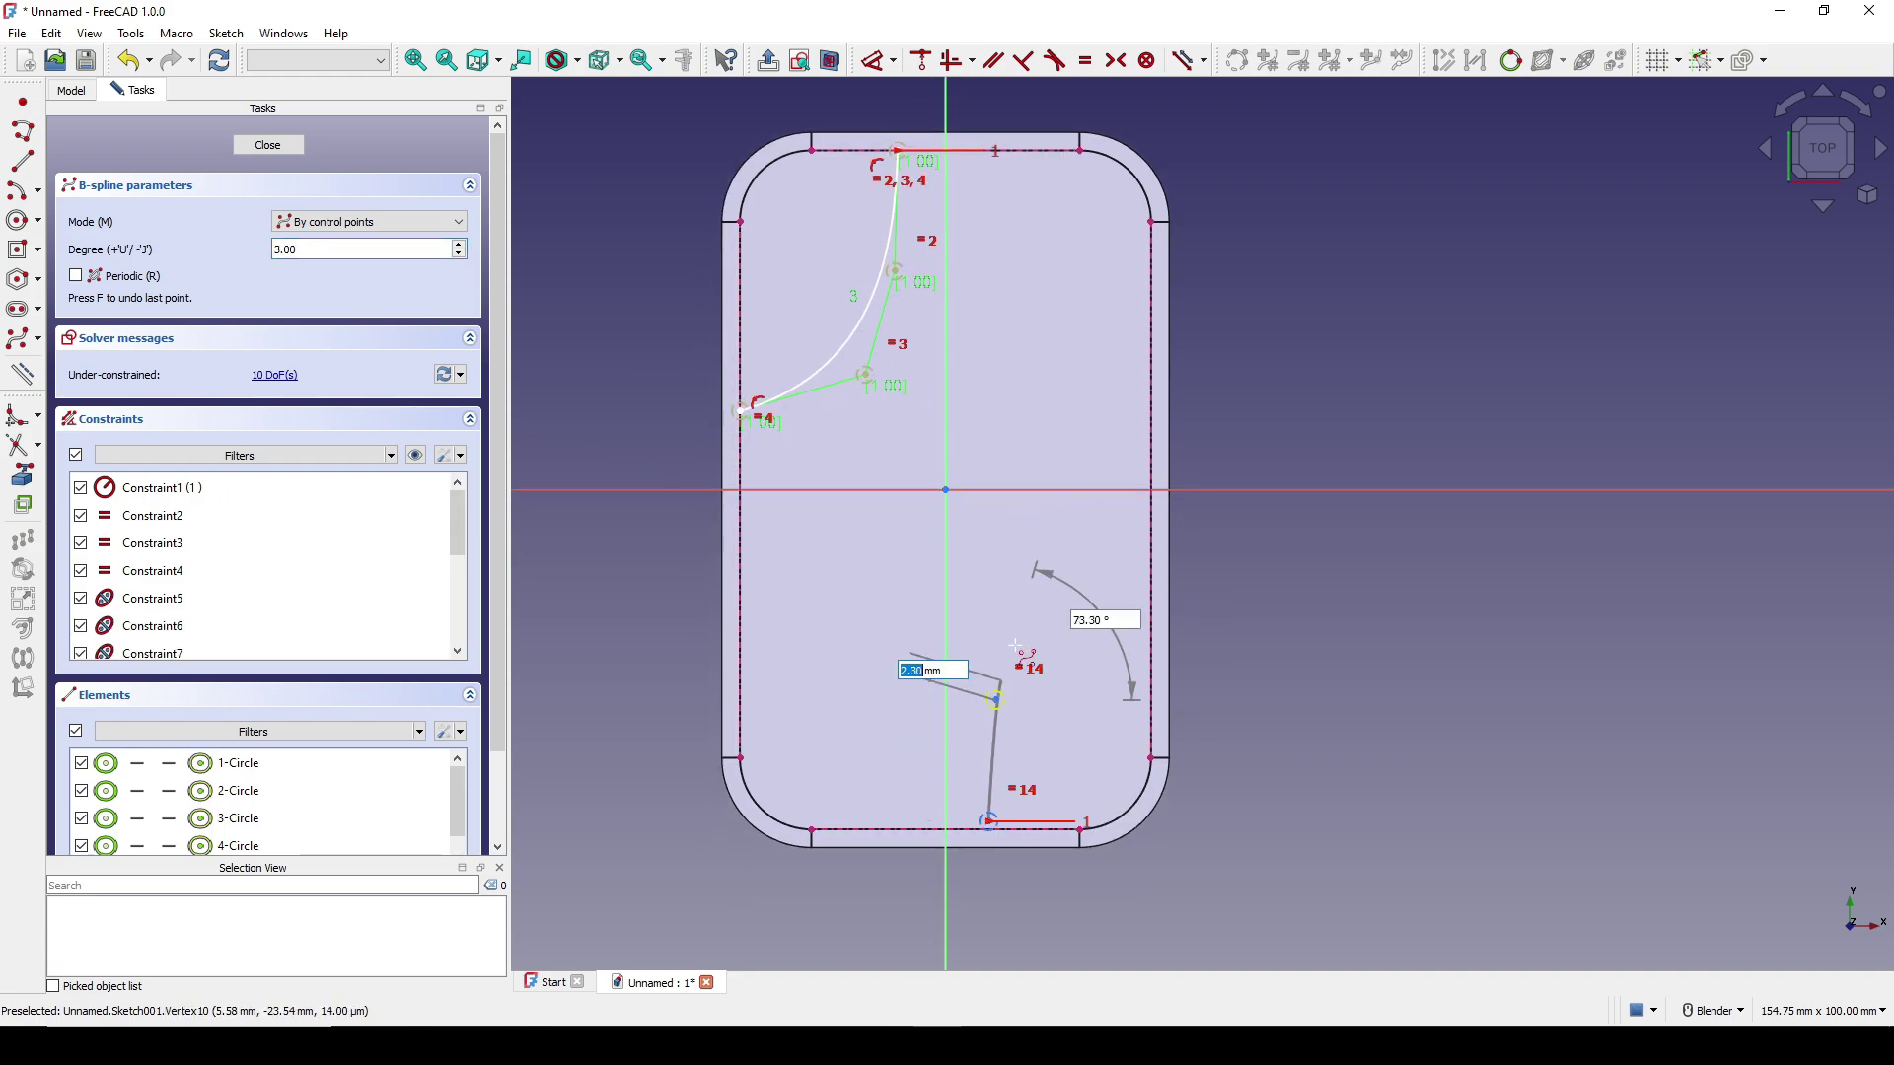
{"action": "left_click", "coordinate": [1057, 594]}
{"action": "left_click", "coordinate": [1151, 577]}
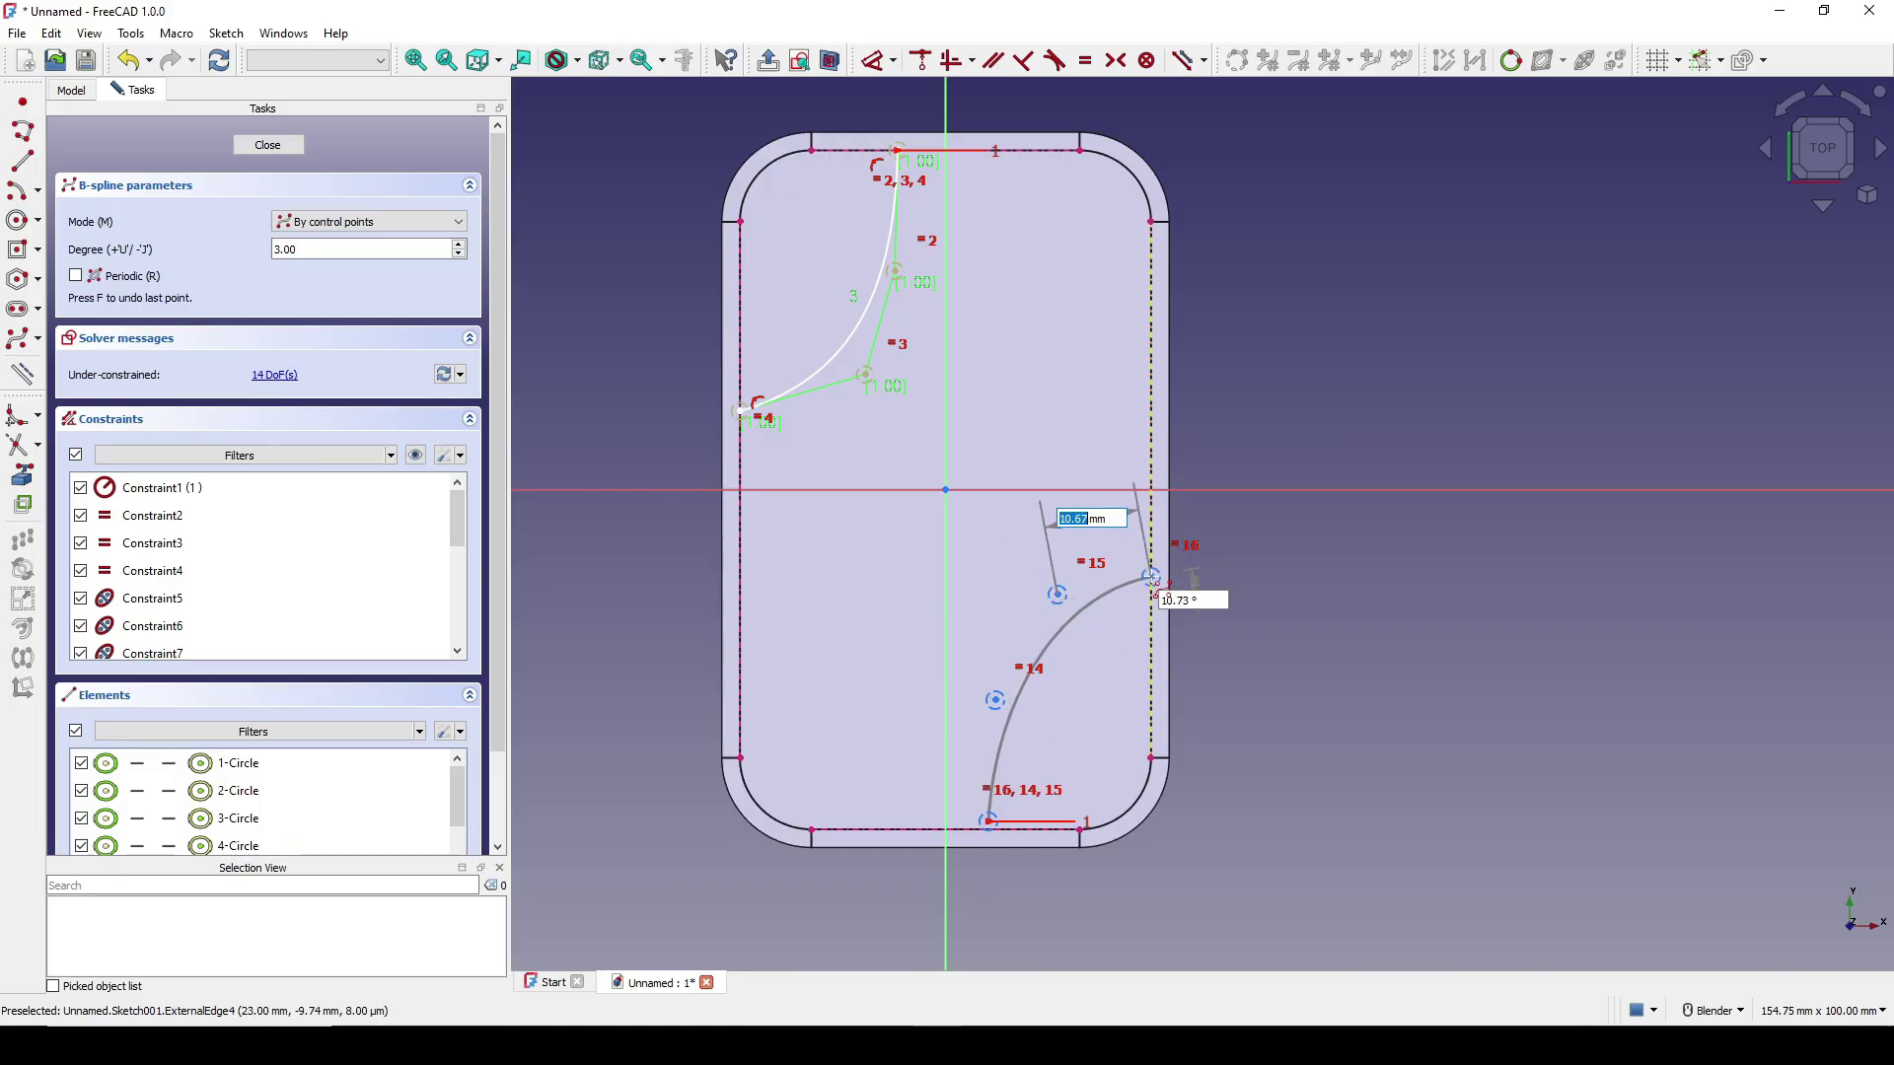
{"action": "right_click", "coordinate": [1151, 577]}
{"action": "right_click", "coordinate": [1444, 607]}
{"action": "middle_click_drag", "start_coordinate": [1297, 586], "coordinate": [1285, 599], "text": "shift"}
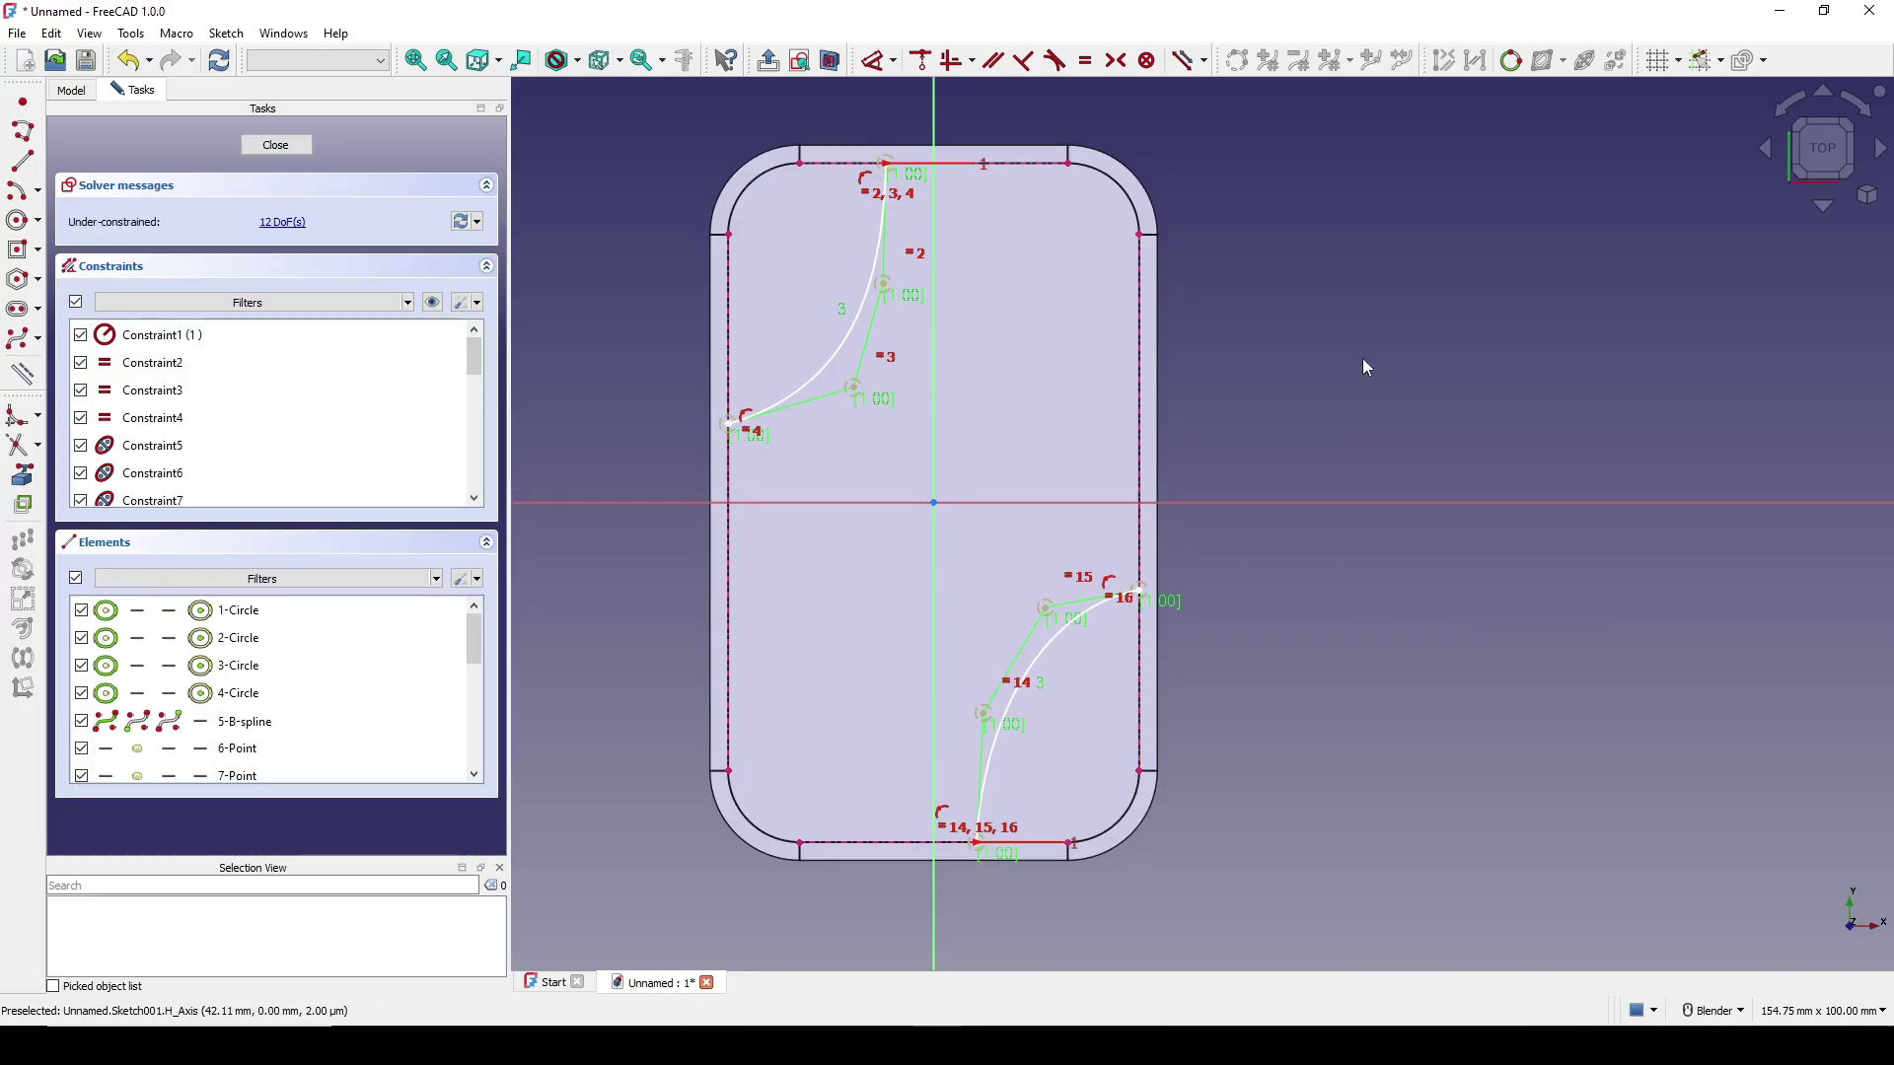
Constrain the left end of the upper B-spline onto the sketch's horizontal axis.
{"action": "middle_click_drag", "start_coordinate": [742, 440], "coordinate": [741, 428], "text": "shift"}
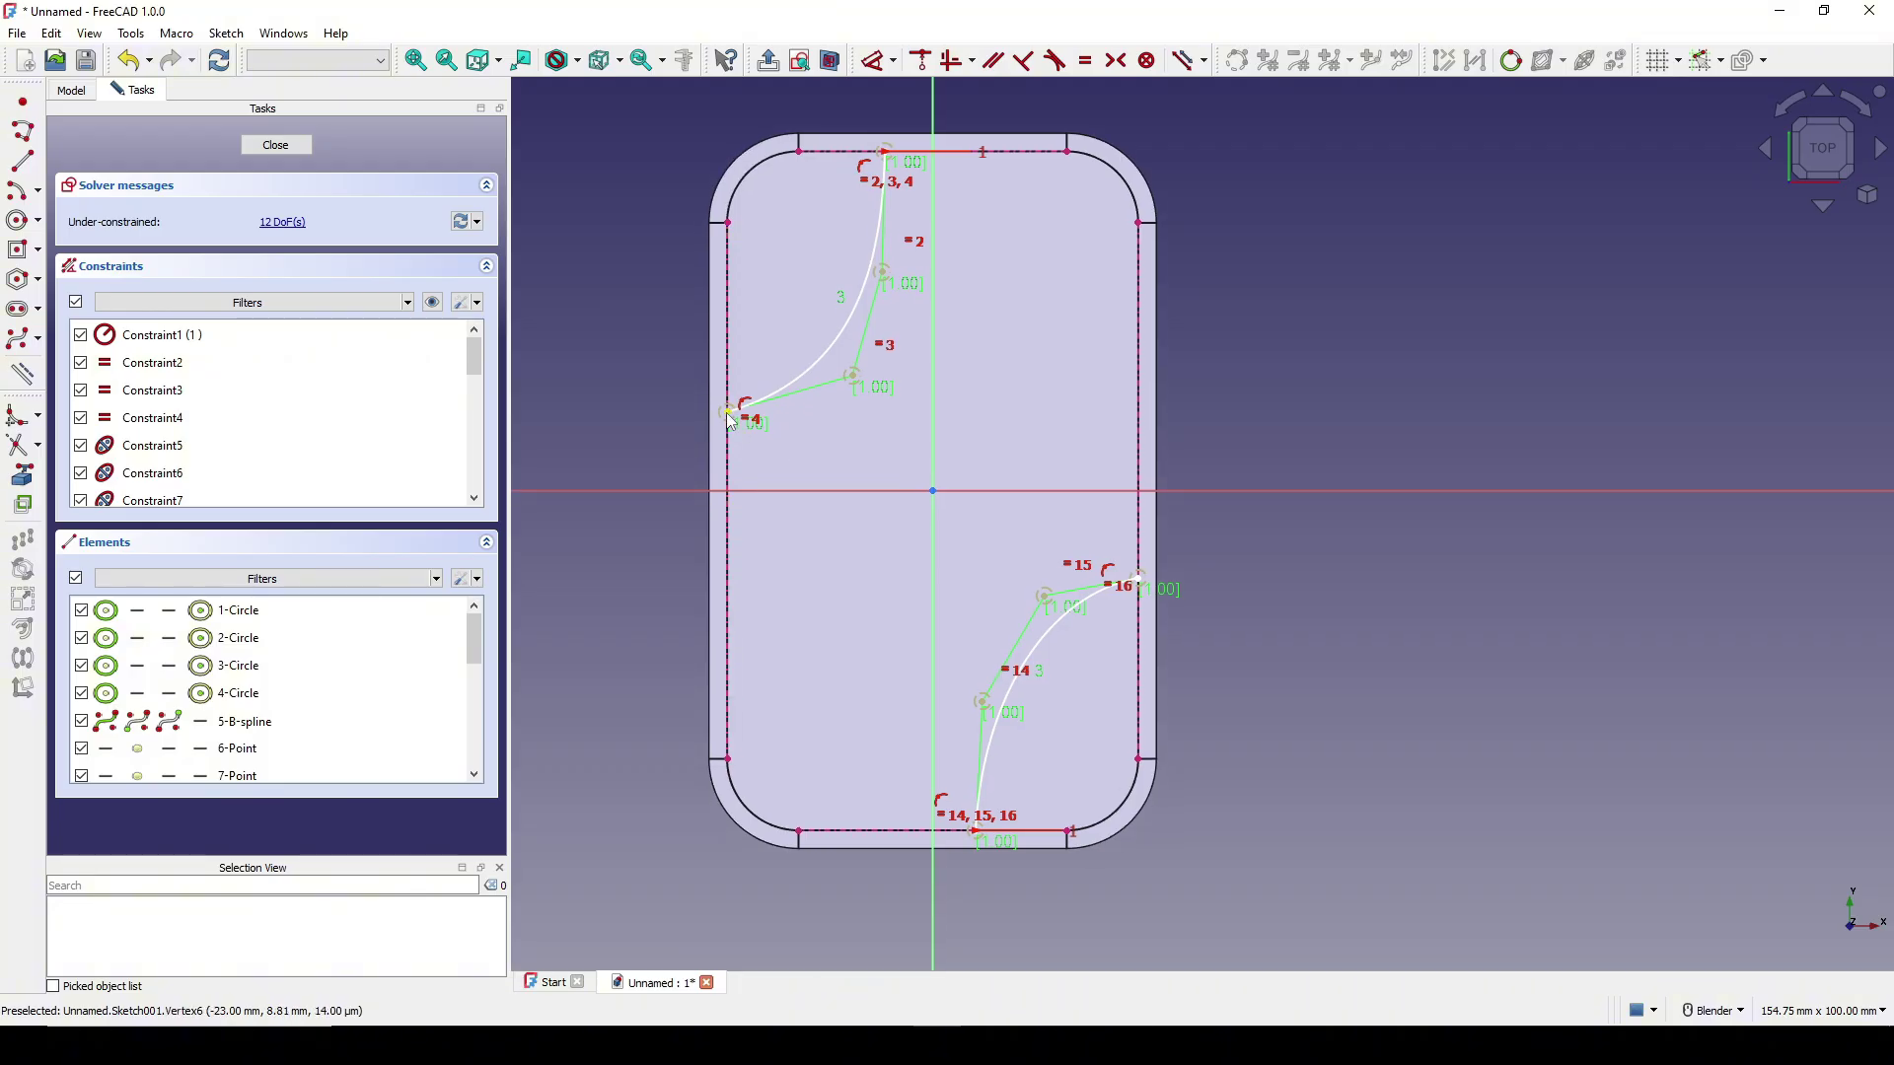
{"action": "left_click", "coordinate": [729, 415]}
{"action": "left_click", "coordinate": [771, 503]}
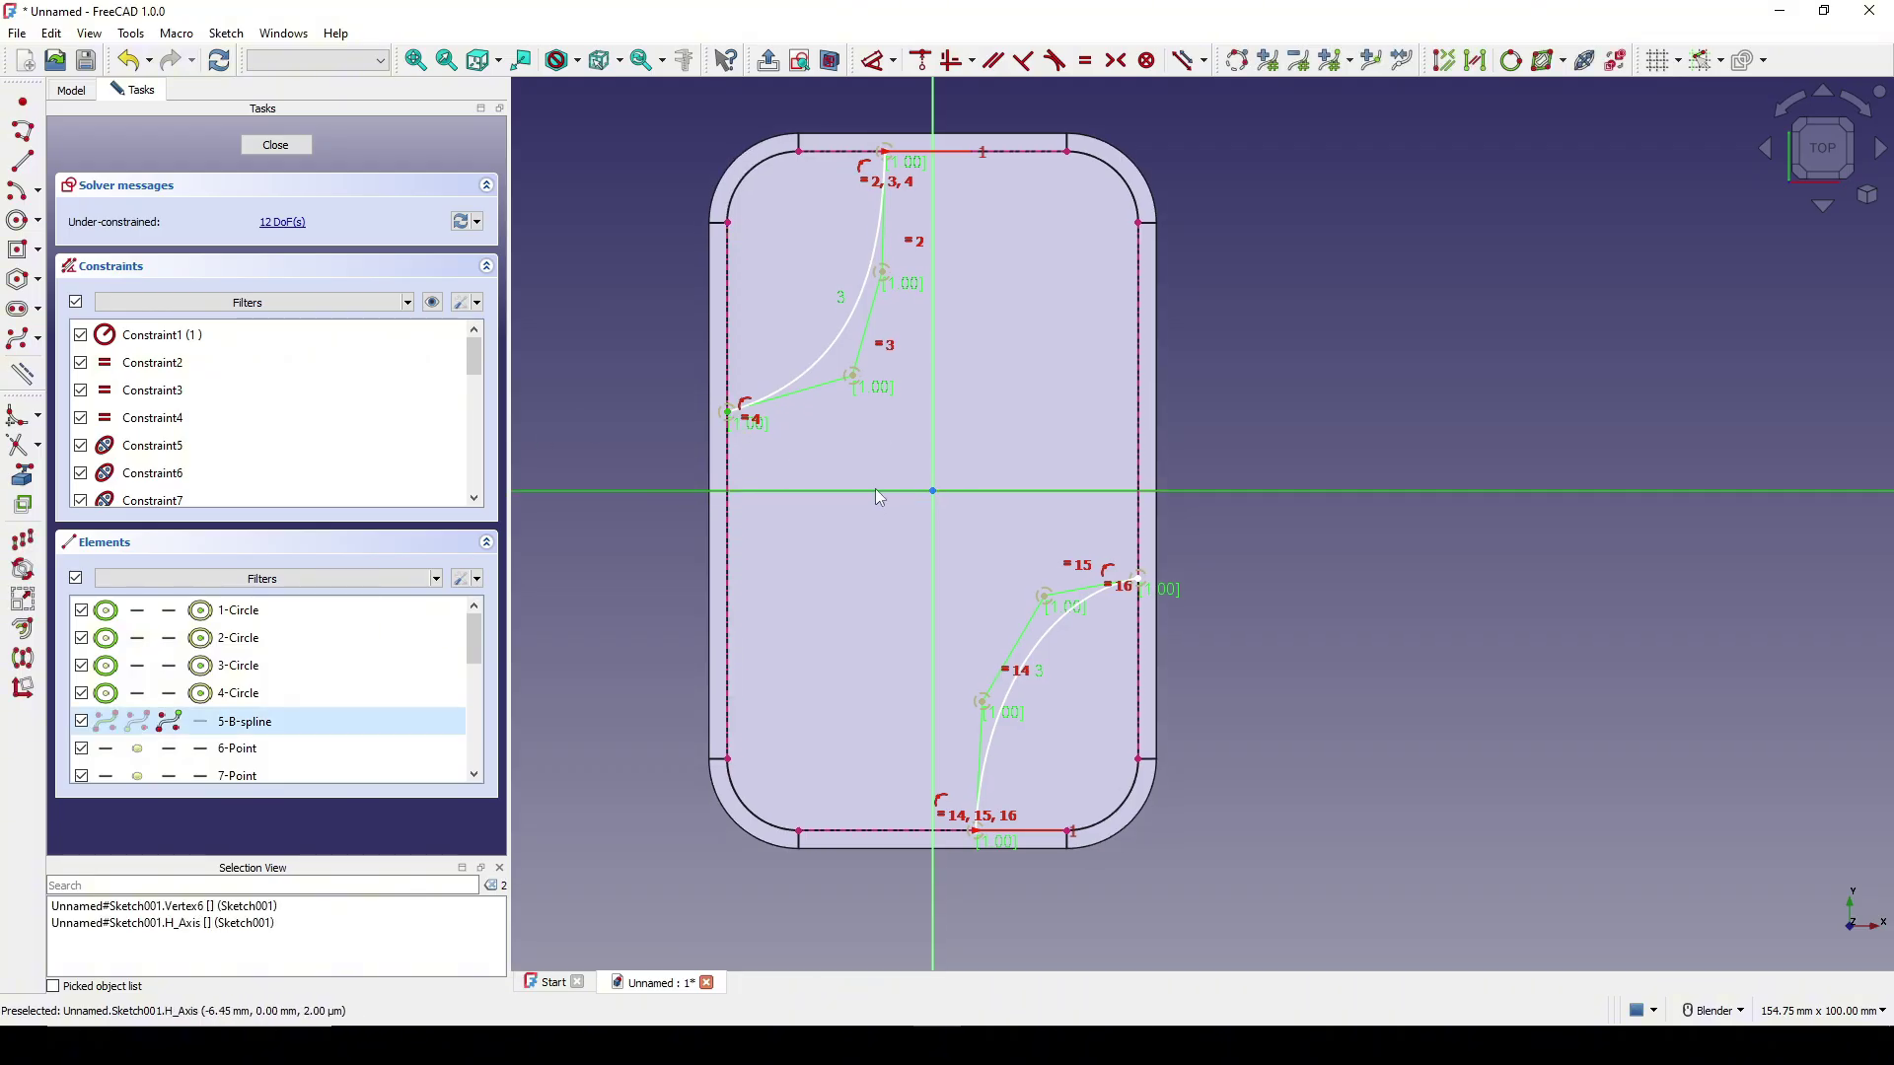
{"action": "key", "text": "c"}
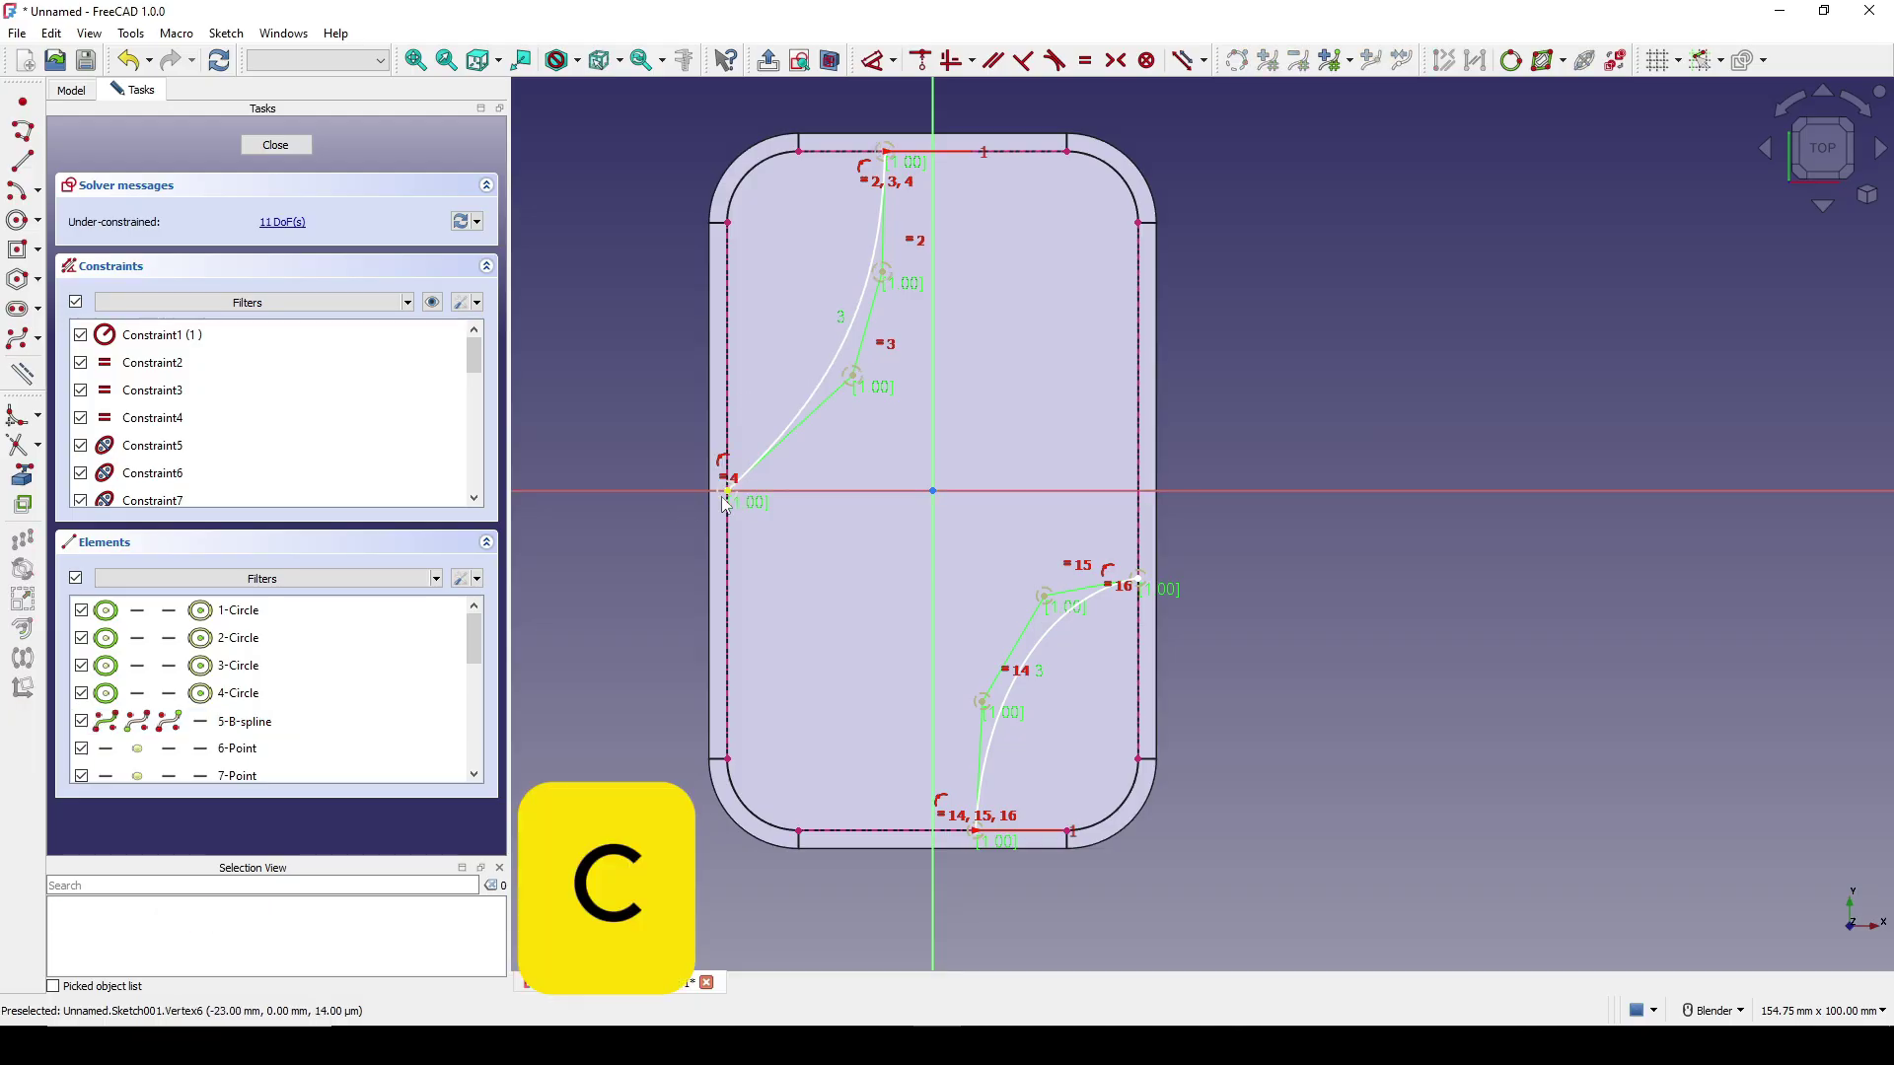
Constrain the top end of the upper B-spline onto the sketch's vertical axis.
{"action": "middle_click_drag", "start_coordinate": [901, 260], "coordinate": [869, 361], "text": "shift"}
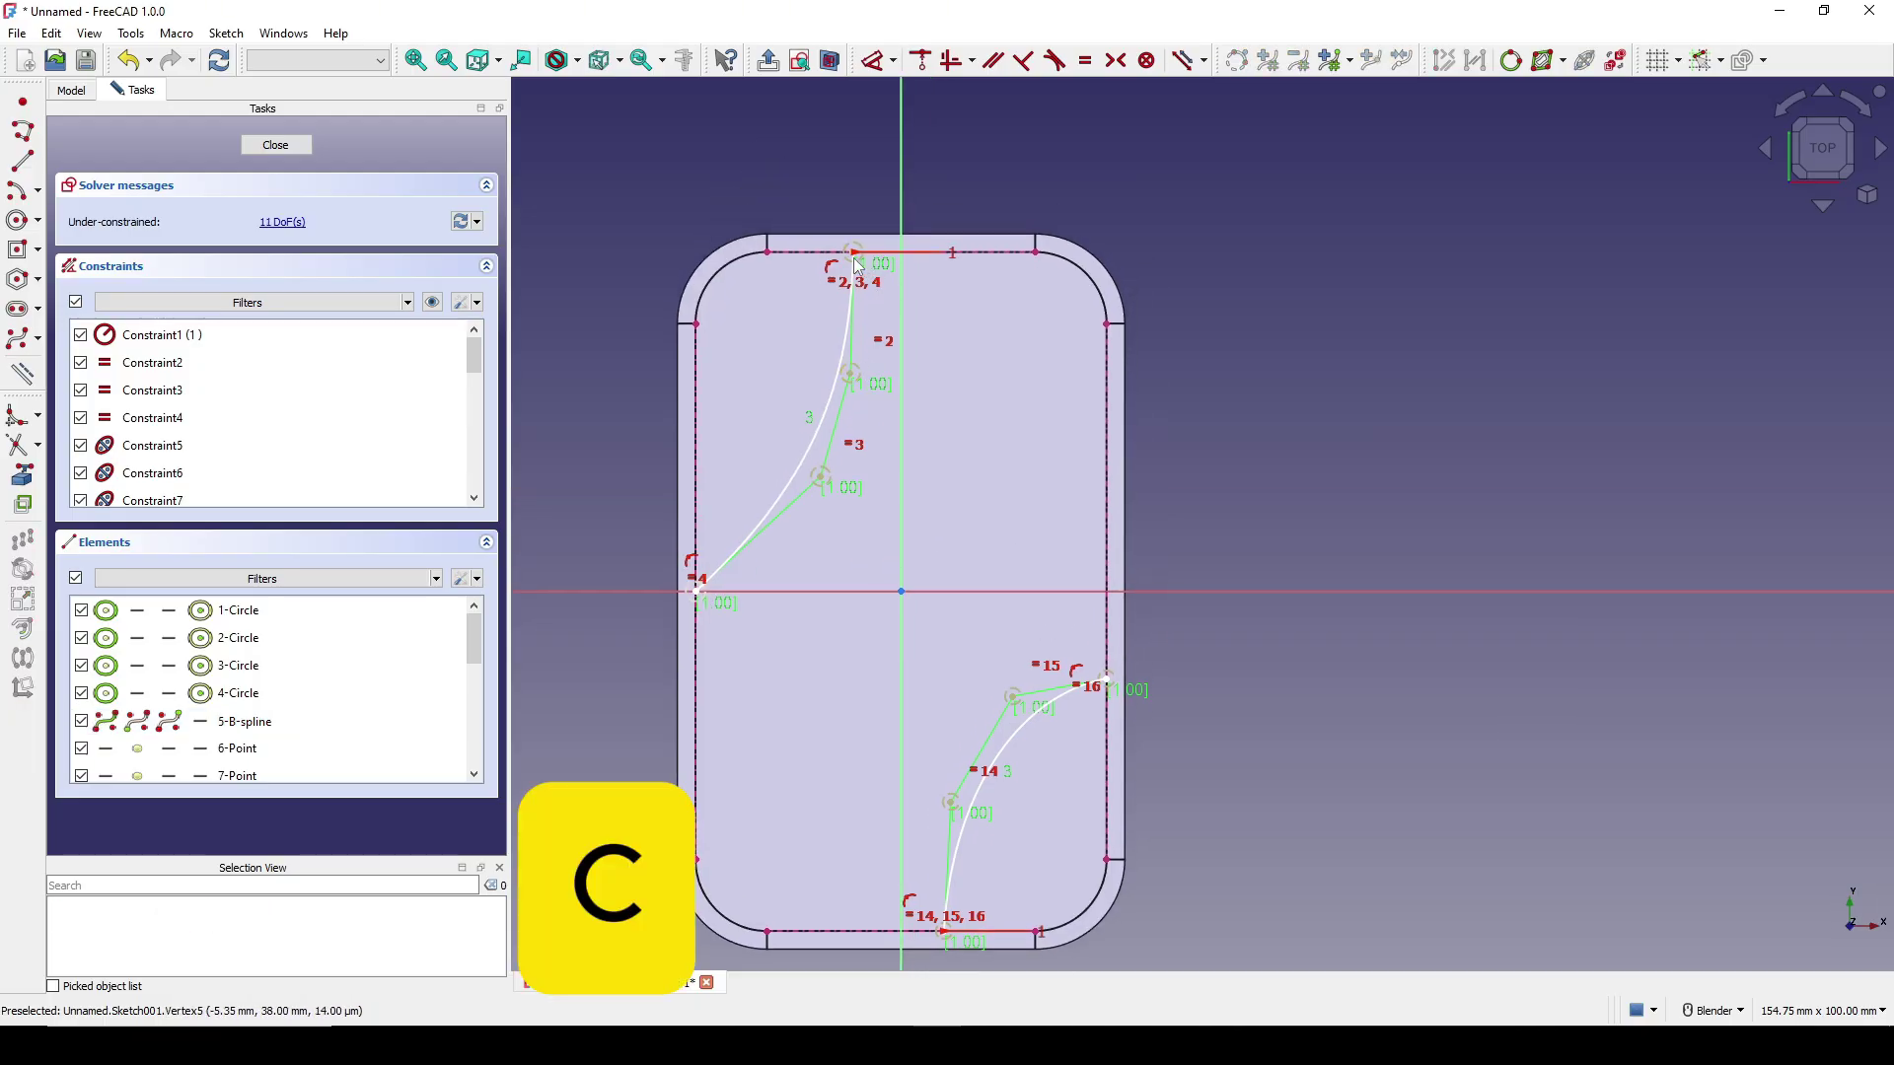
{"action": "scroll", "coordinate": [863, 254], "scroll_direction": "up", "scroll_amount": 4}
{"action": "left_click", "coordinate": [854, 254]}
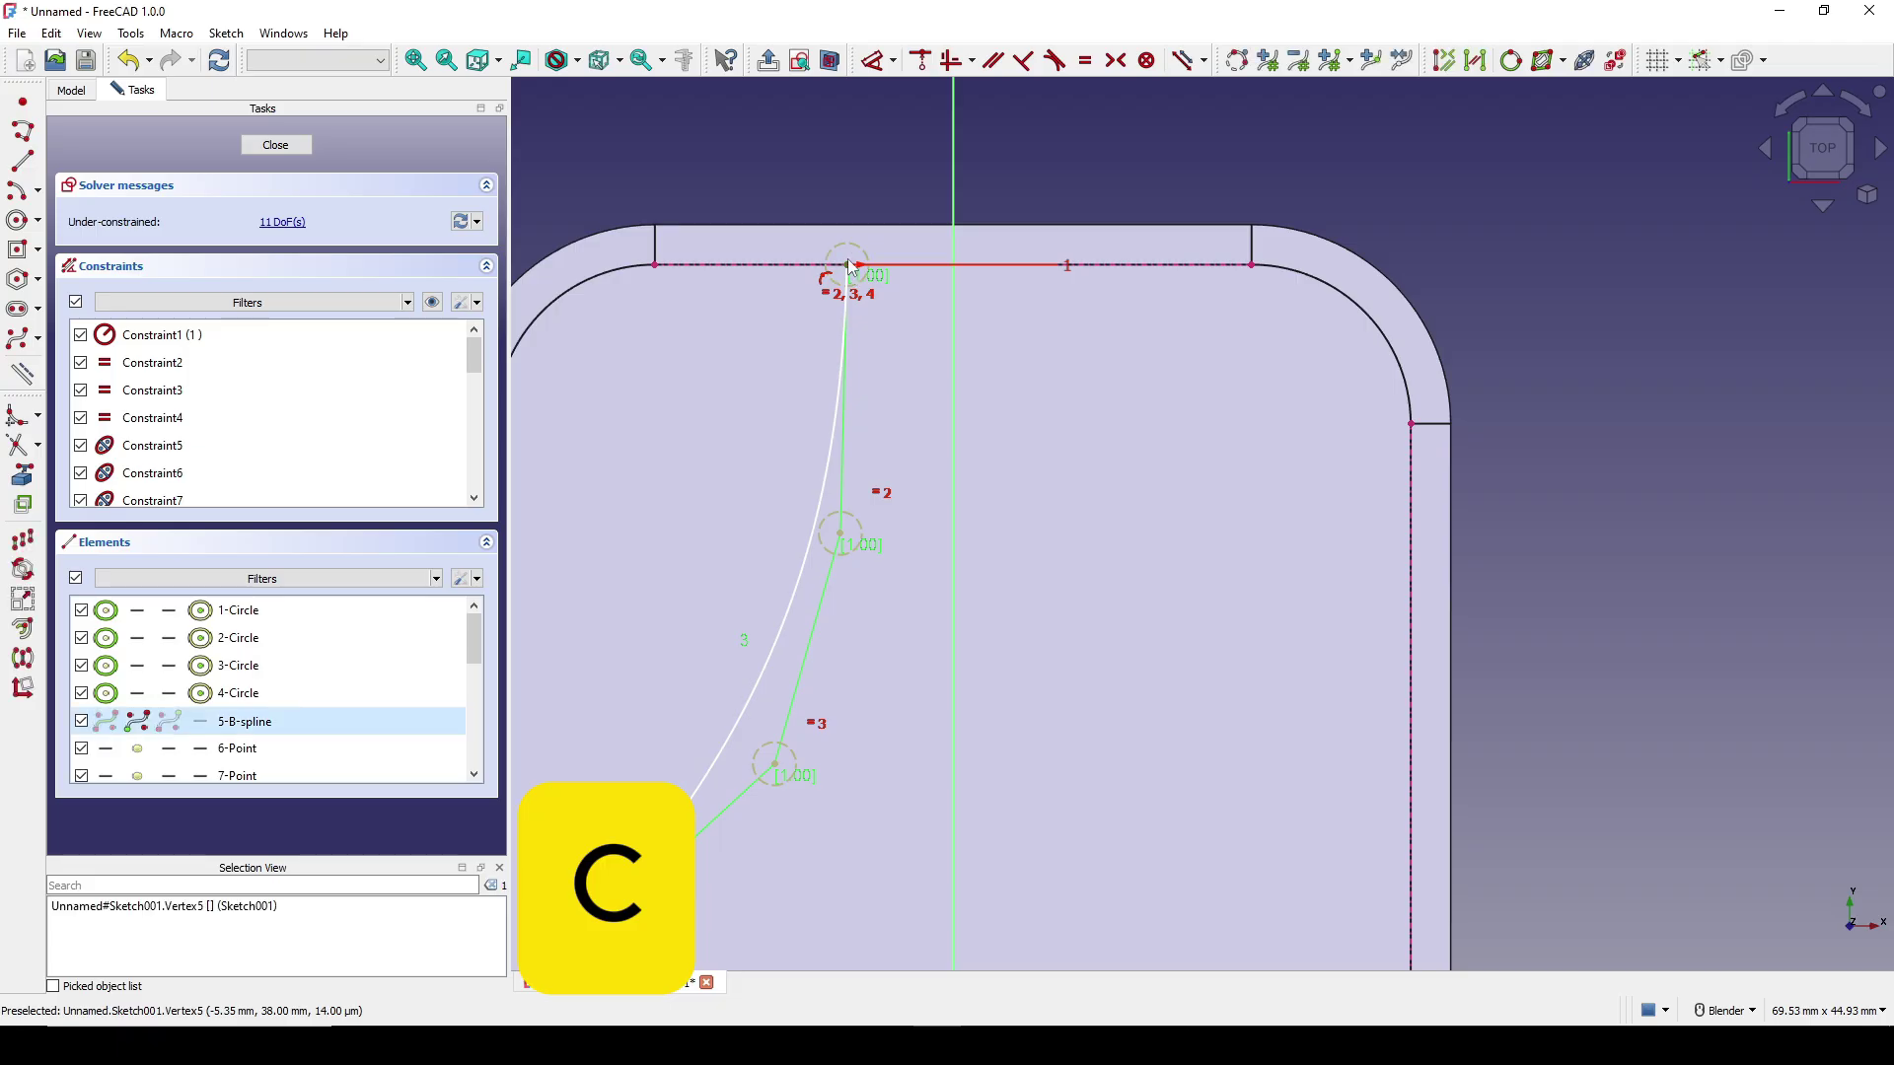
{"action": "left_click", "coordinate": [952, 166]}
{"action": "key", "text": "c"}
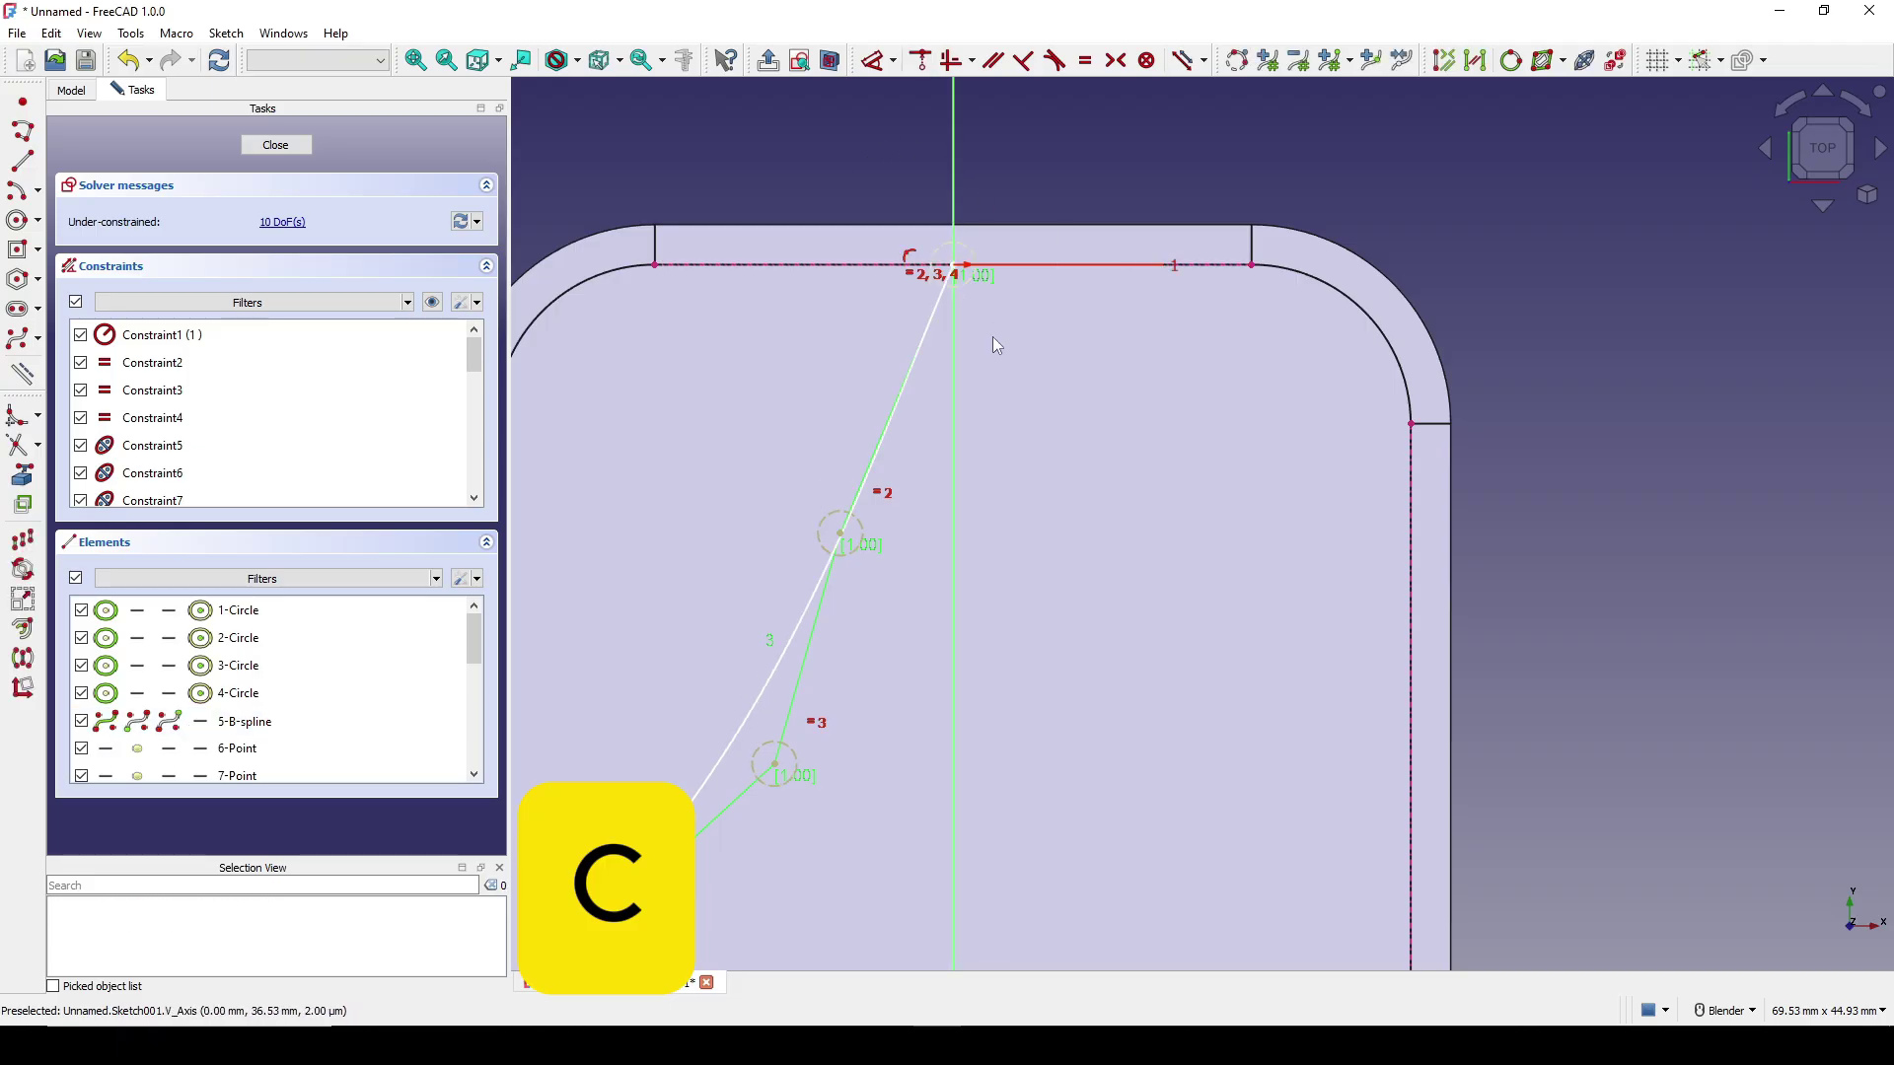
Reposition the two middle control points of the upper B-spline to shape it into a smooth S-curve.
{"action": "scroll", "coordinate": [993, 355], "scroll_direction": "down", "scroll_amount": 4}
{"action": "scroll", "coordinate": [992, 359], "scroll_direction": "up", "scroll_amount": 1}
{"action": "scroll", "coordinate": [897, 505], "scroll_direction": "up", "scroll_amount": 1}
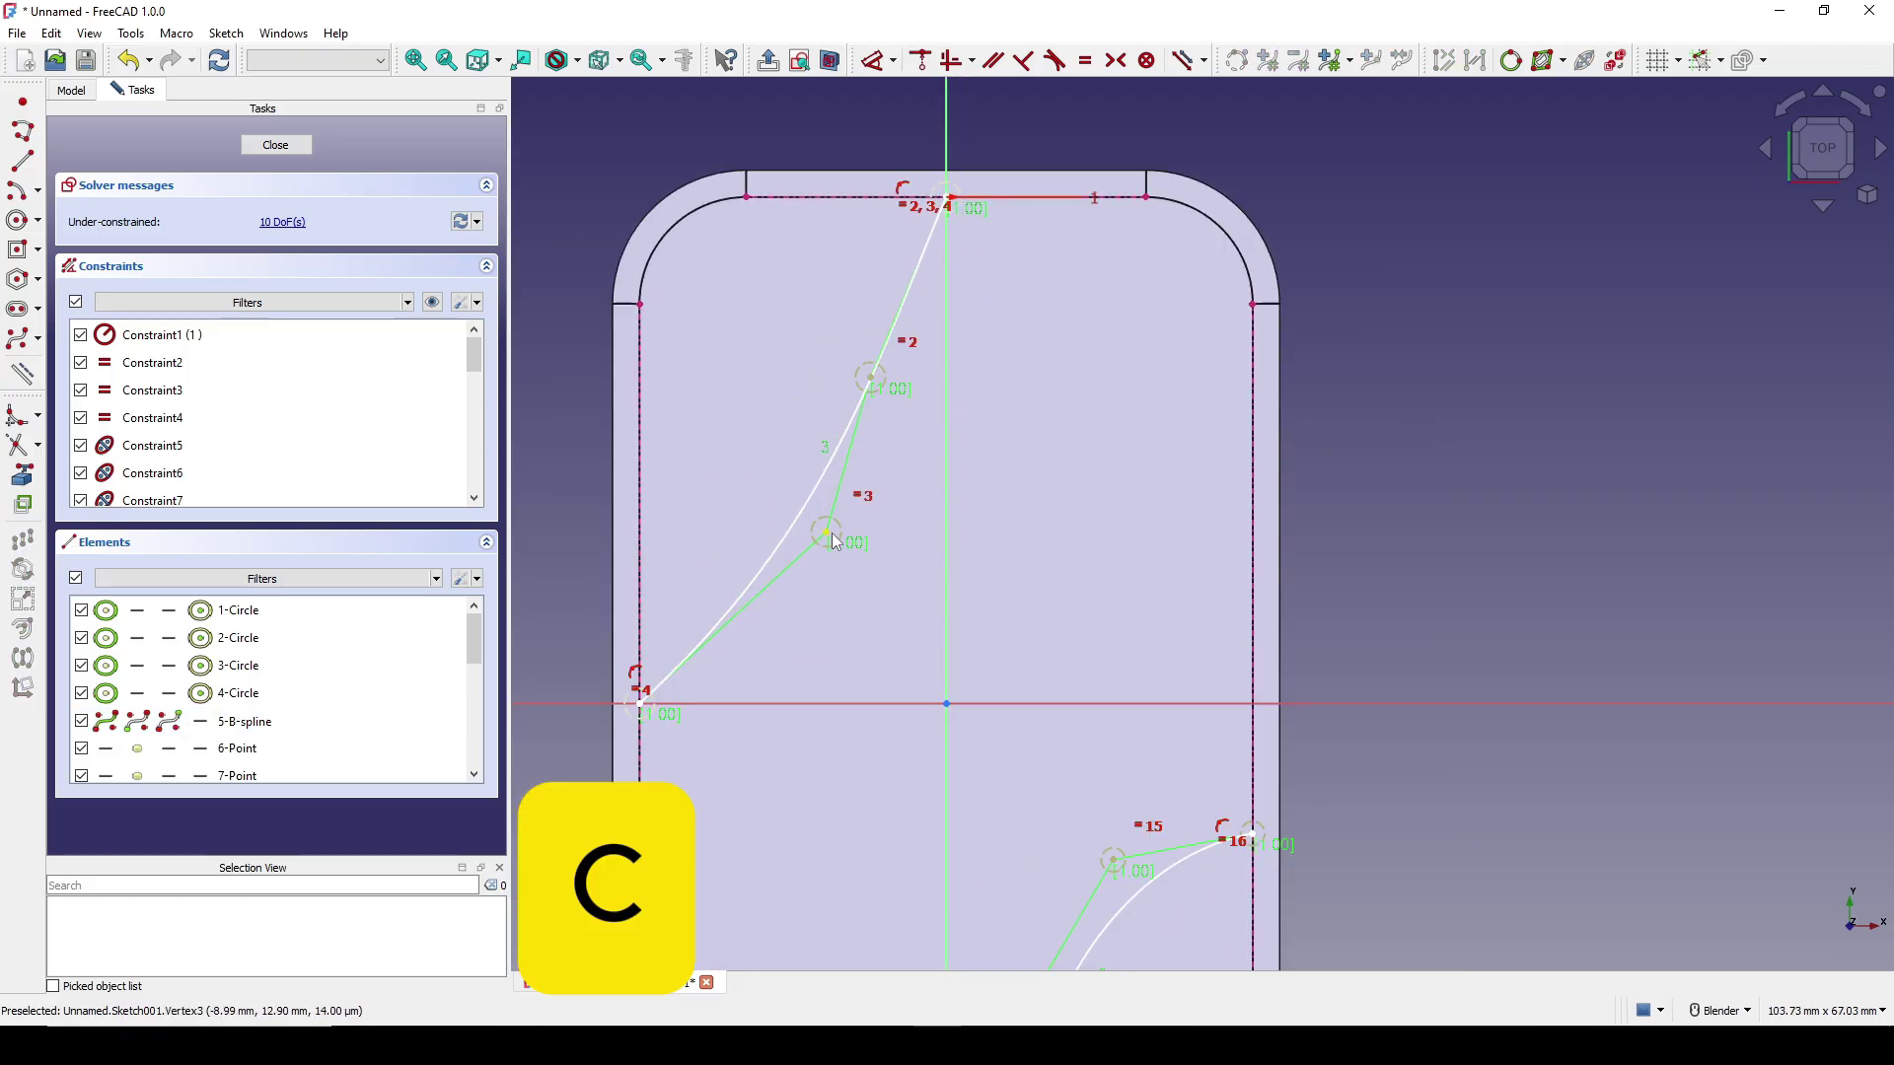
{"action": "left_click_drag", "start_coordinate": [831, 537], "coordinate": [768, 544]}
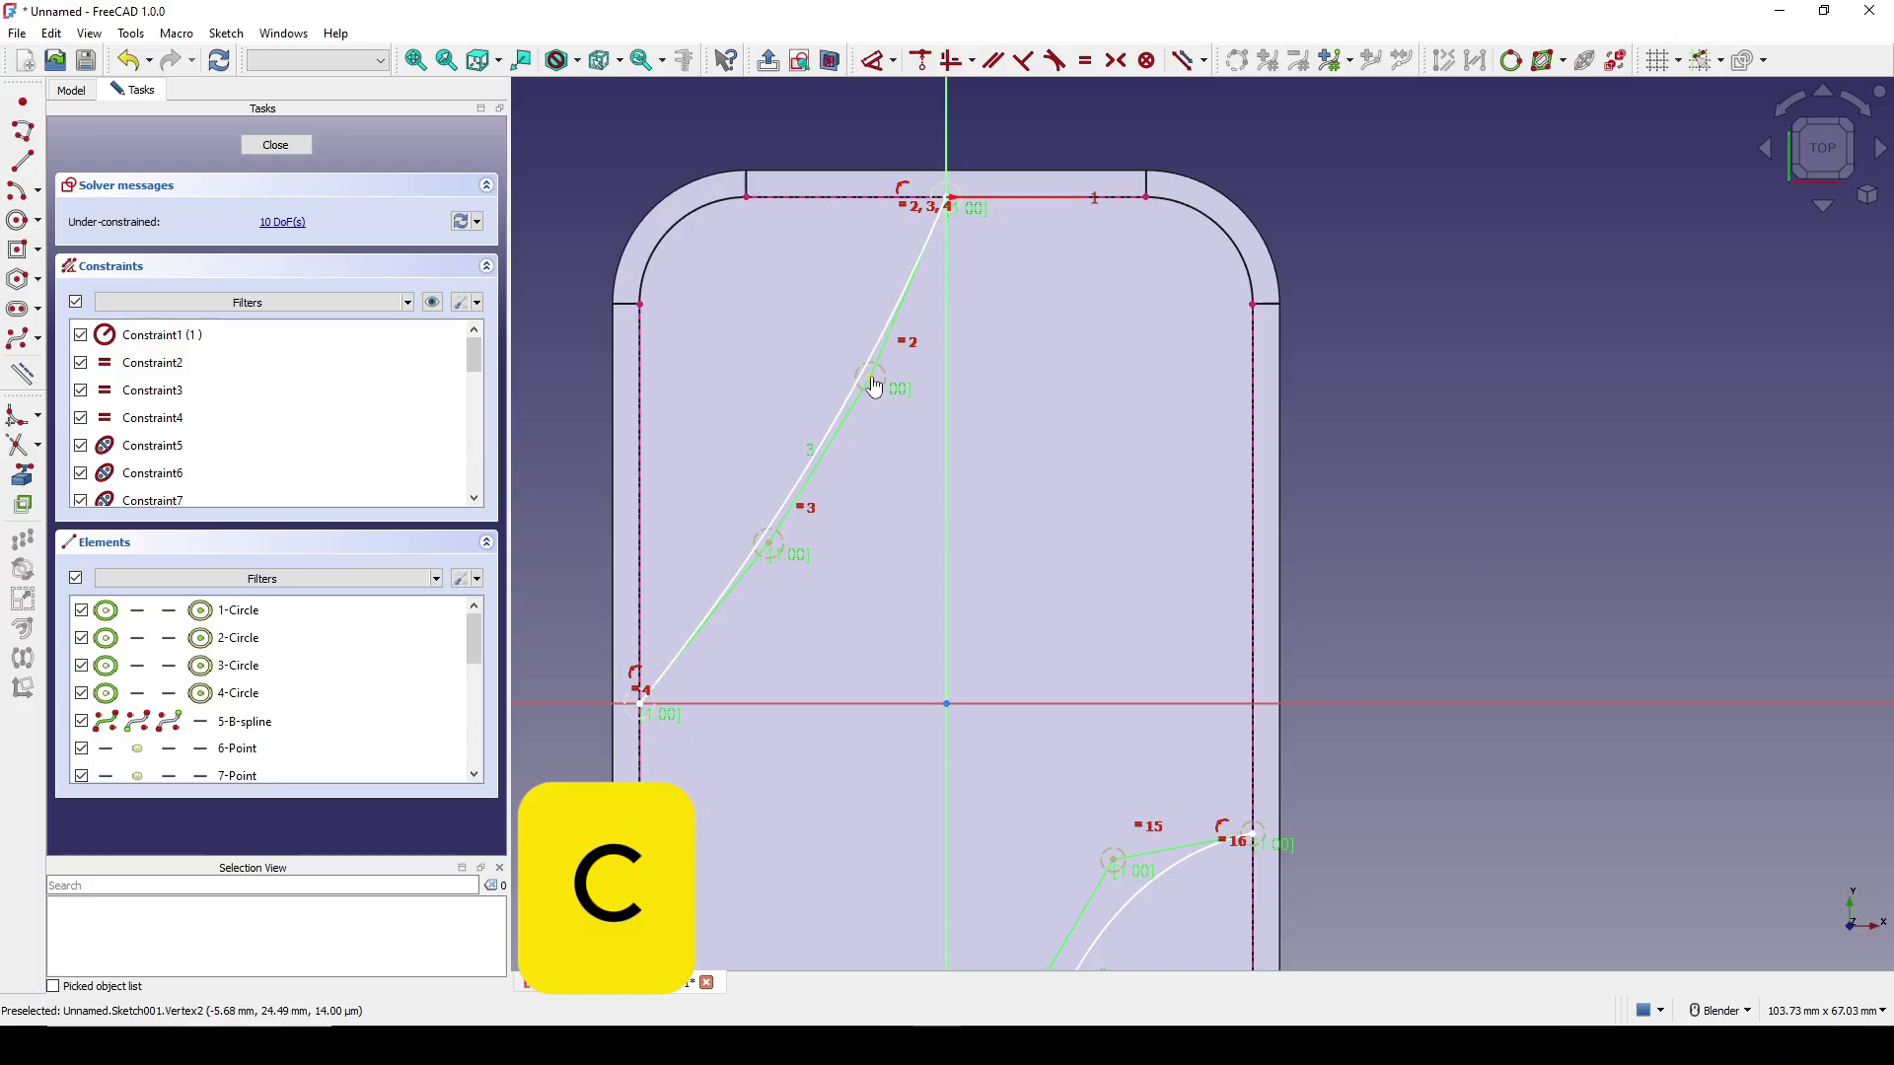
{"action": "left_click_drag", "start_coordinate": [871, 383], "coordinate": [822, 339]}
{"action": "left_click_drag", "start_coordinate": [774, 552], "coordinate": [850, 583]}
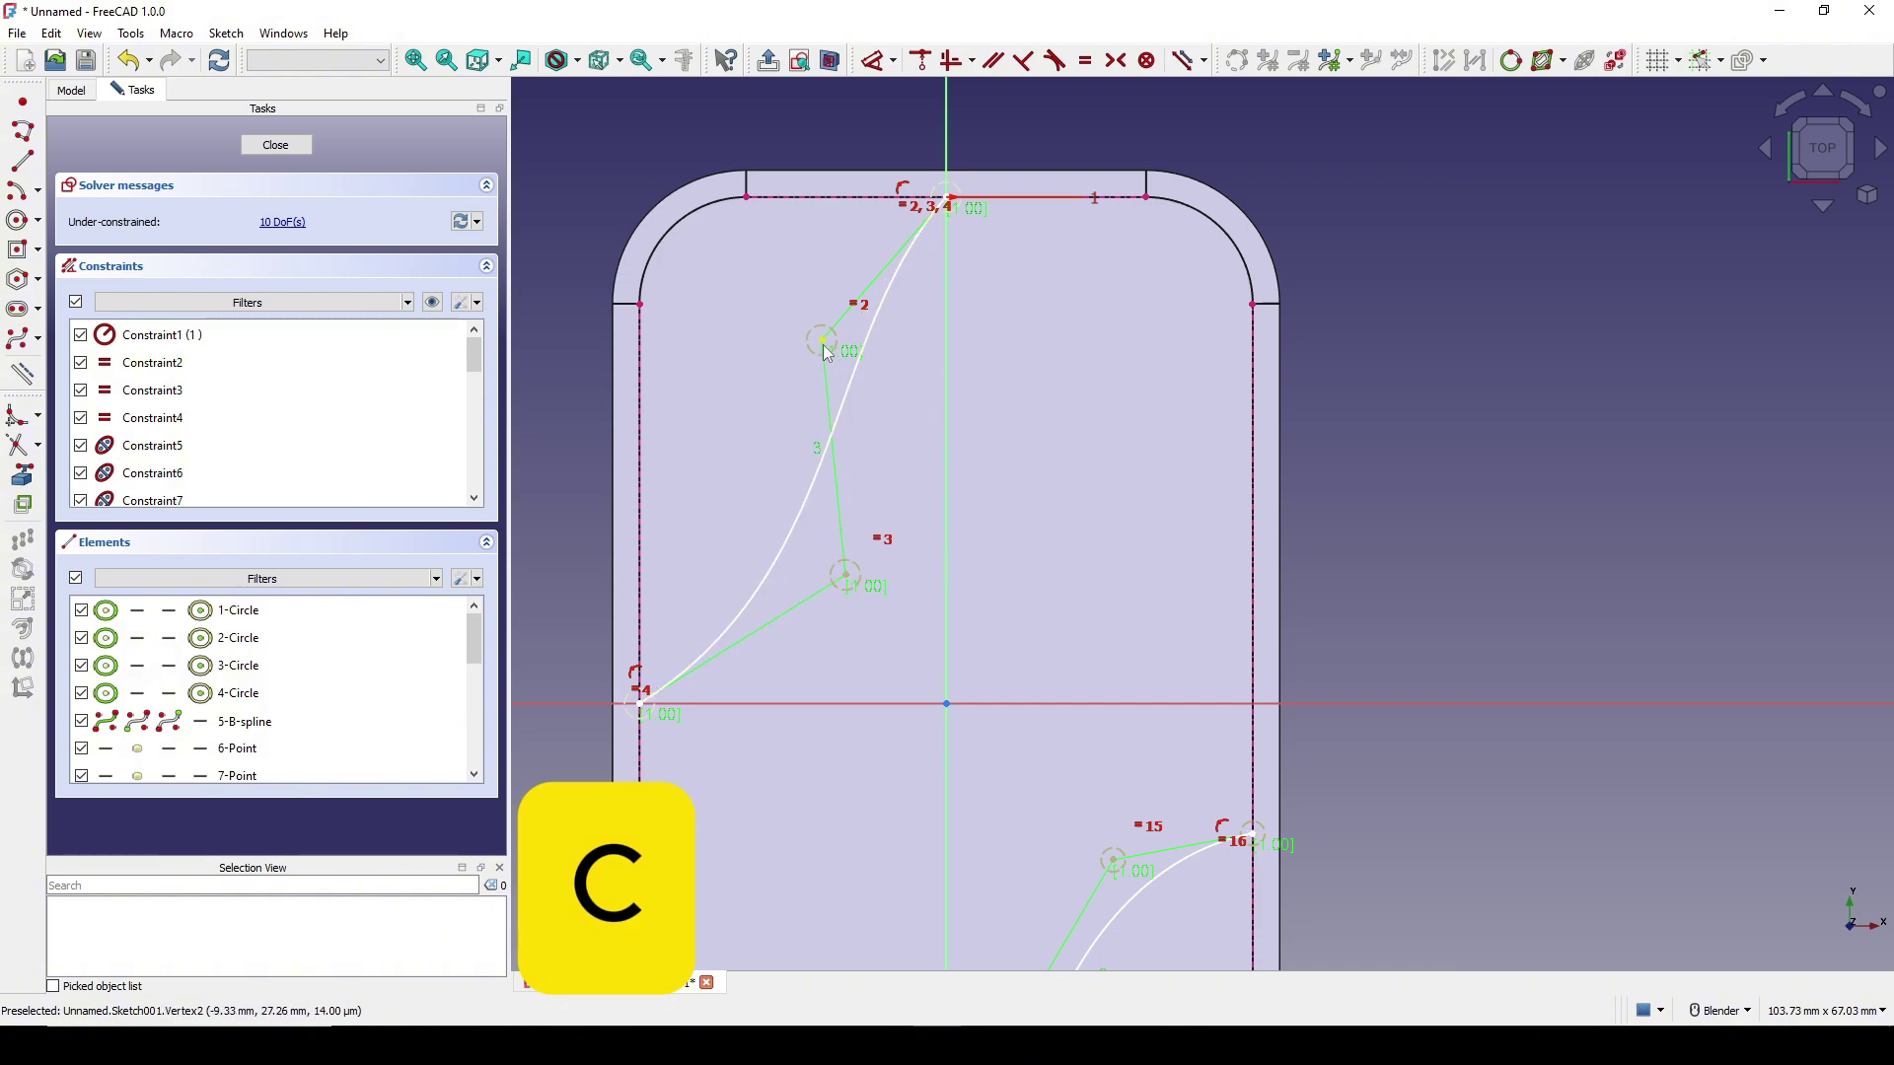
{"action": "left_click_drag", "start_coordinate": [823, 346], "coordinate": [803, 355]}
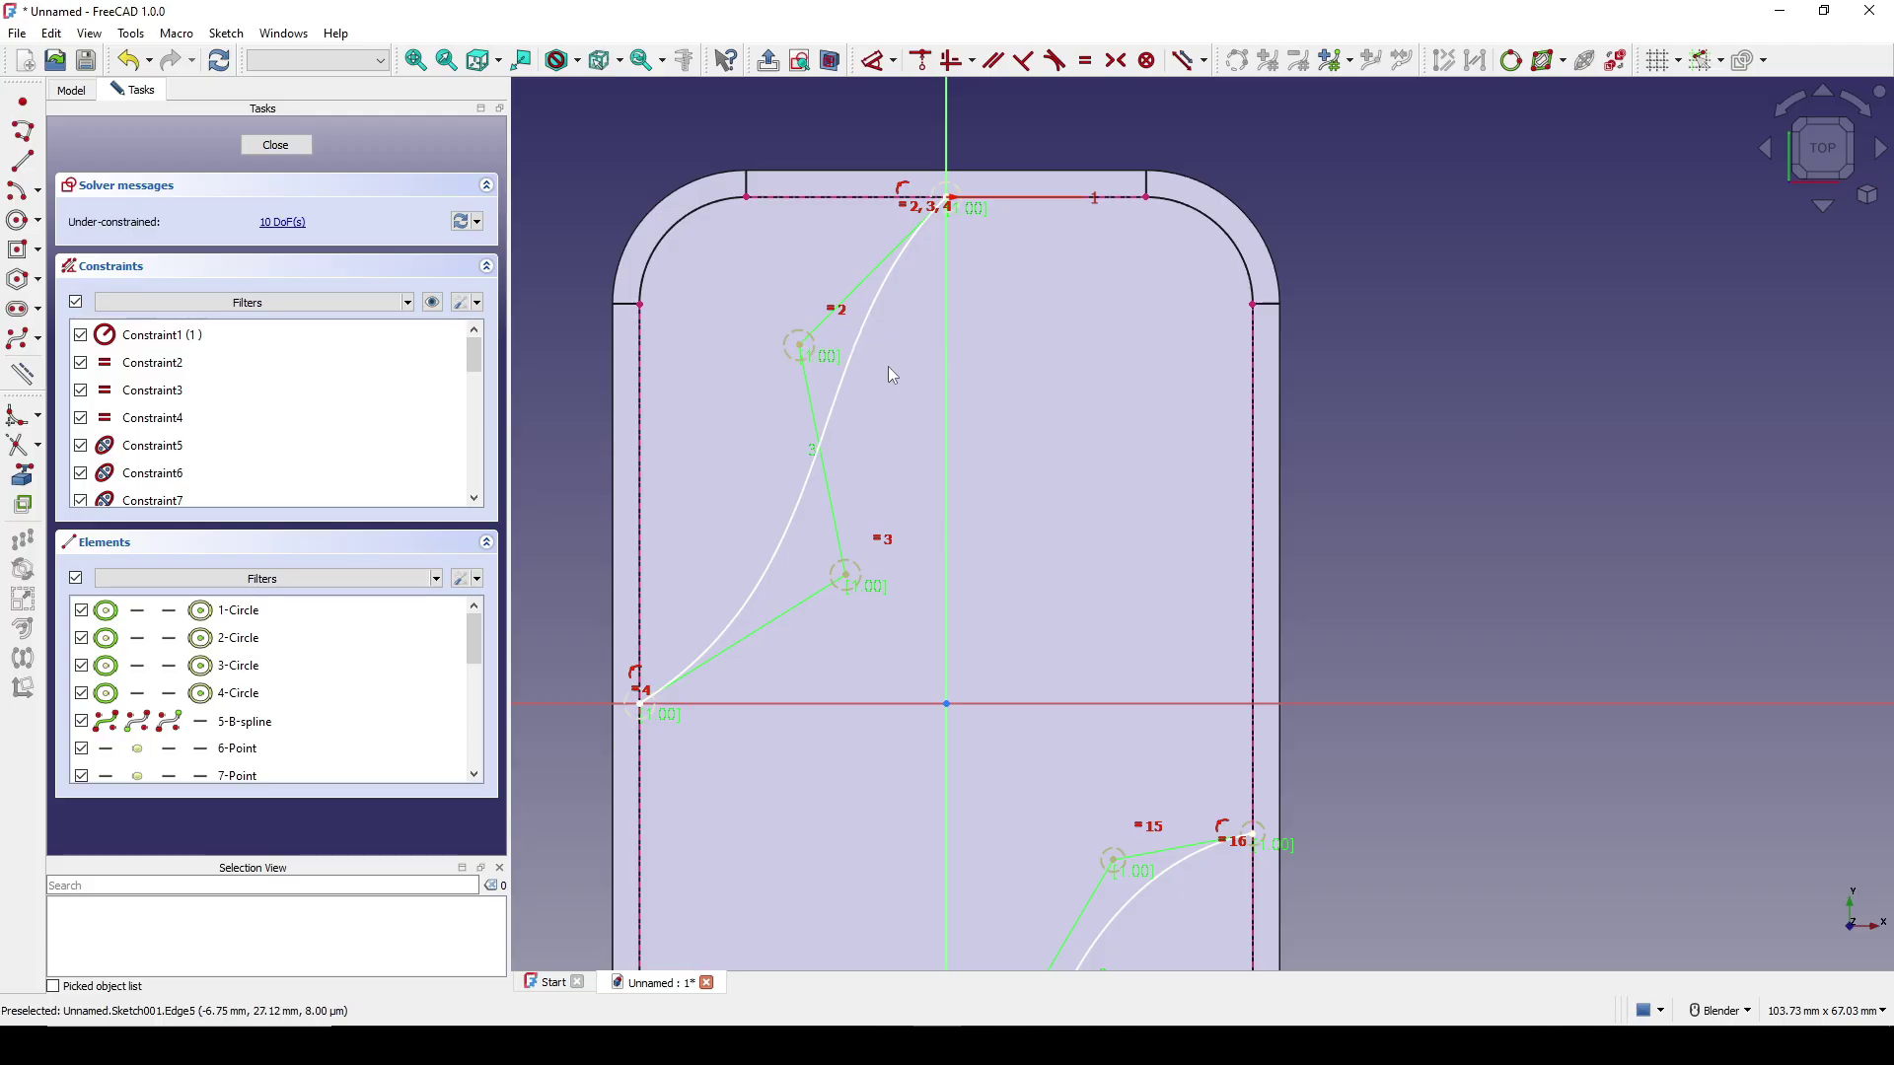
{"action": "left_click_drag", "start_coordinate": [848, 577], "coordinate": [827, 591]}
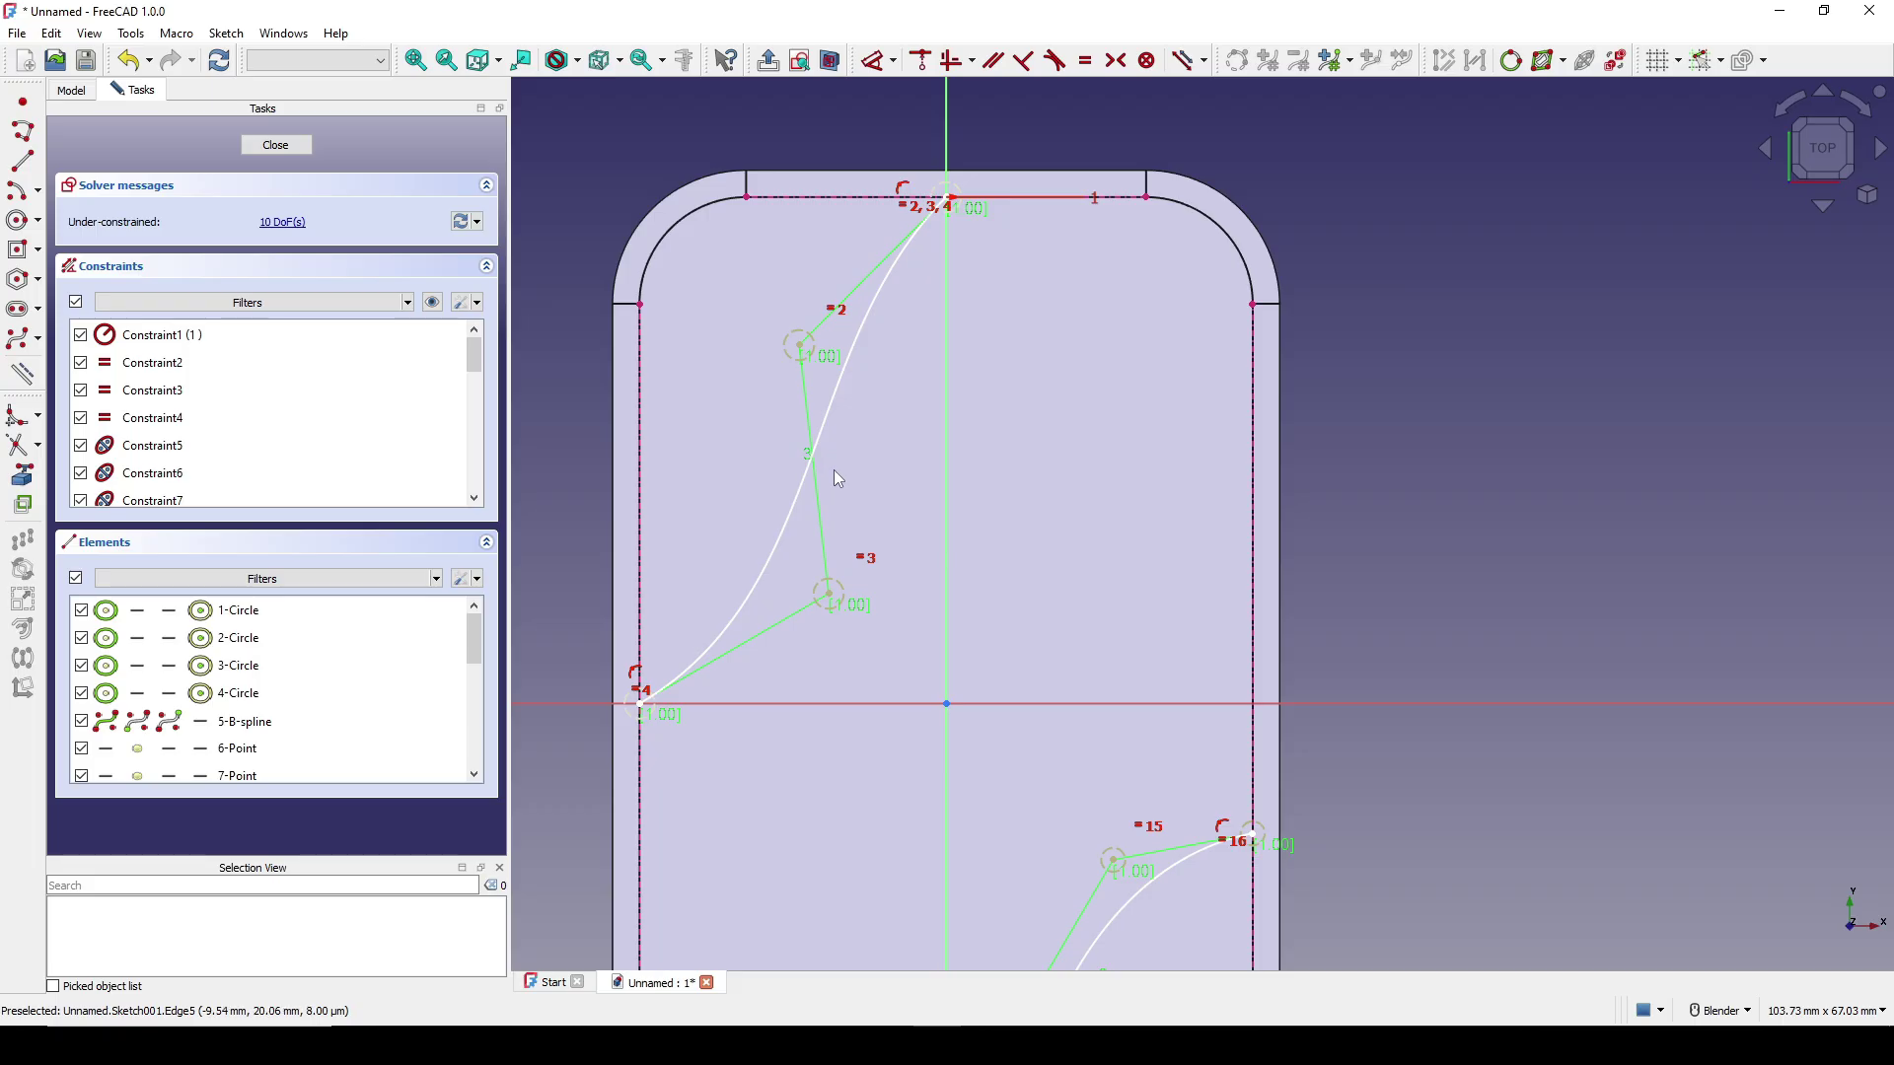
Constrain the bottom end of the lower B-spline onto the sketch's vertical axis.
{"action": "scroll", "coordinate": [832, 469], "scroll_direction": "down", "scroll_amount": 4}
{"action": "middle_click_drag", "start_coordinate": [911, 523], "coordinate": [876, 388], "text": "shift"}
{"action": "scroll", "coordinate": [876, 388], "scroll_direction": "up", "scroll_amount": 2}
{"action": "middle_click_drag", "start_coordinate": [992, 500], "coordinate": [970, 415], "text": "shift"}
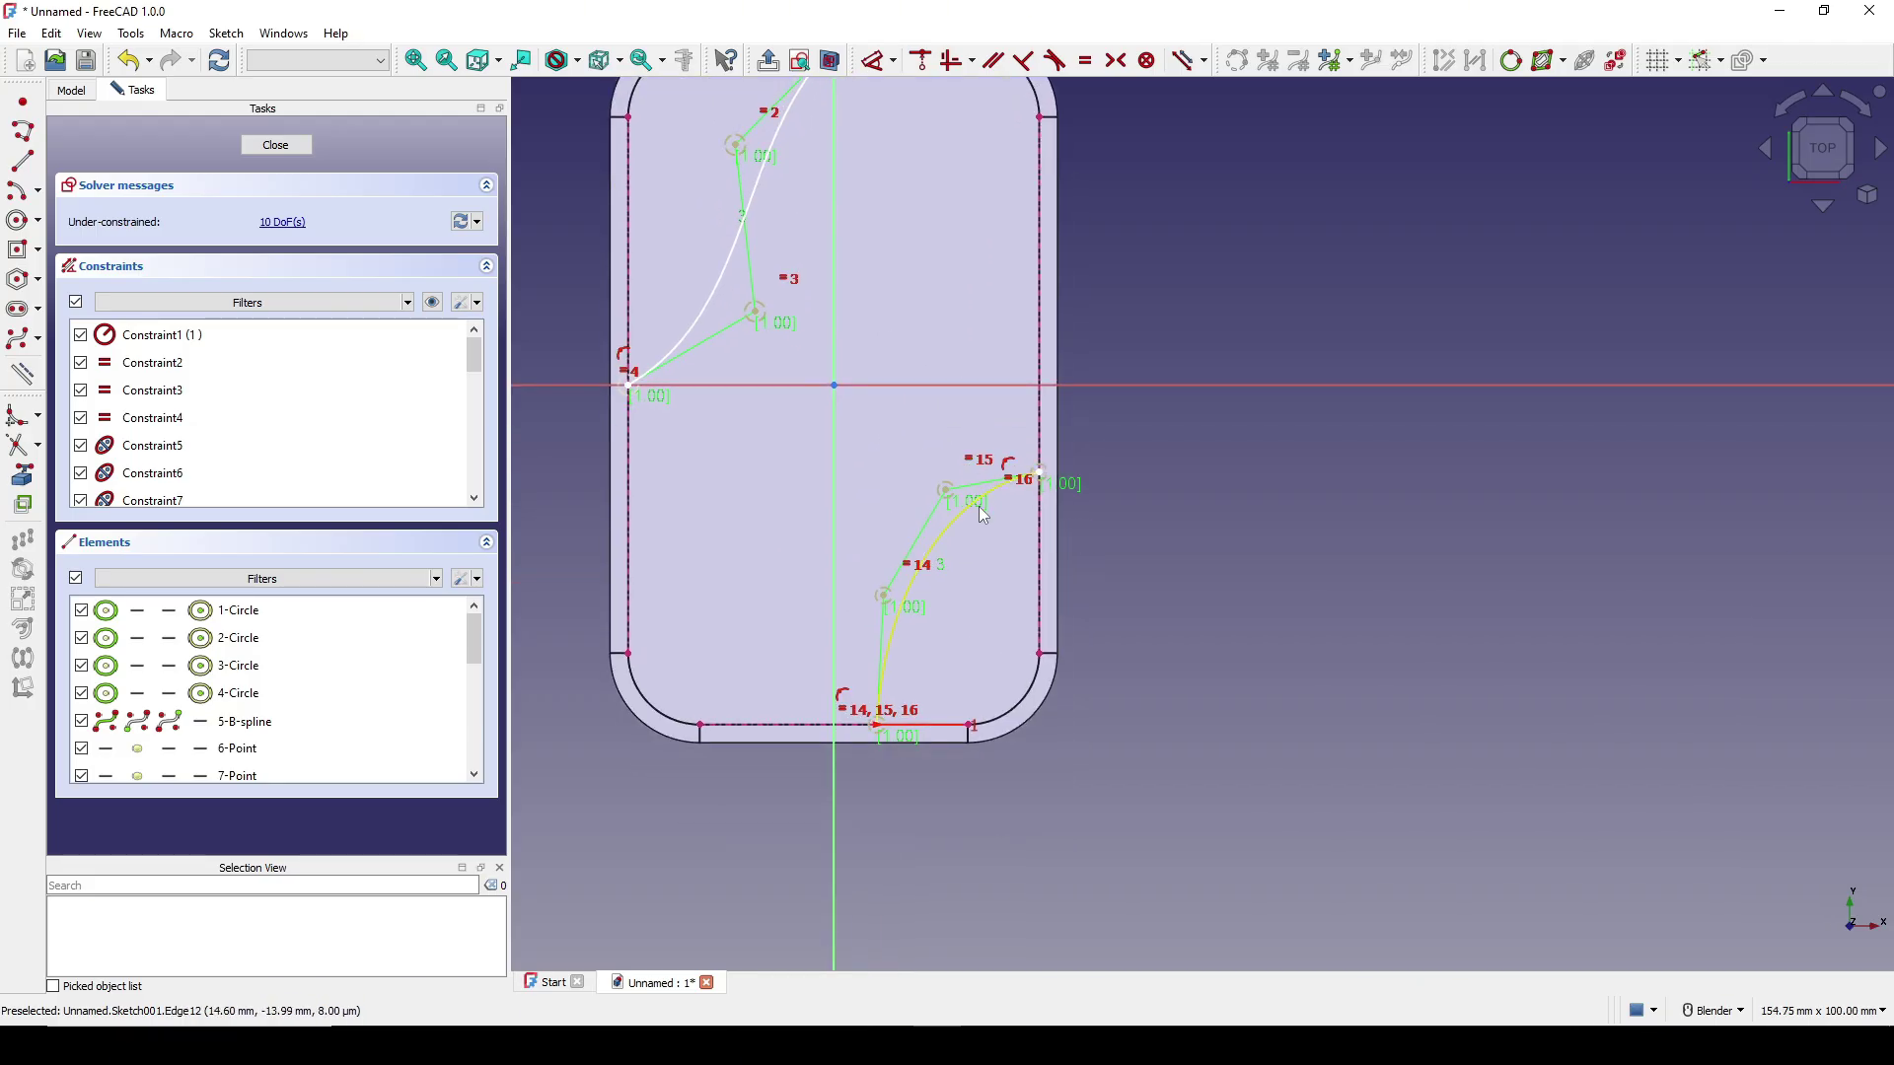
{"action": "scroll", "coordinate": [983, 515], "scroll_direction": "up", "scroll_amount": 5}
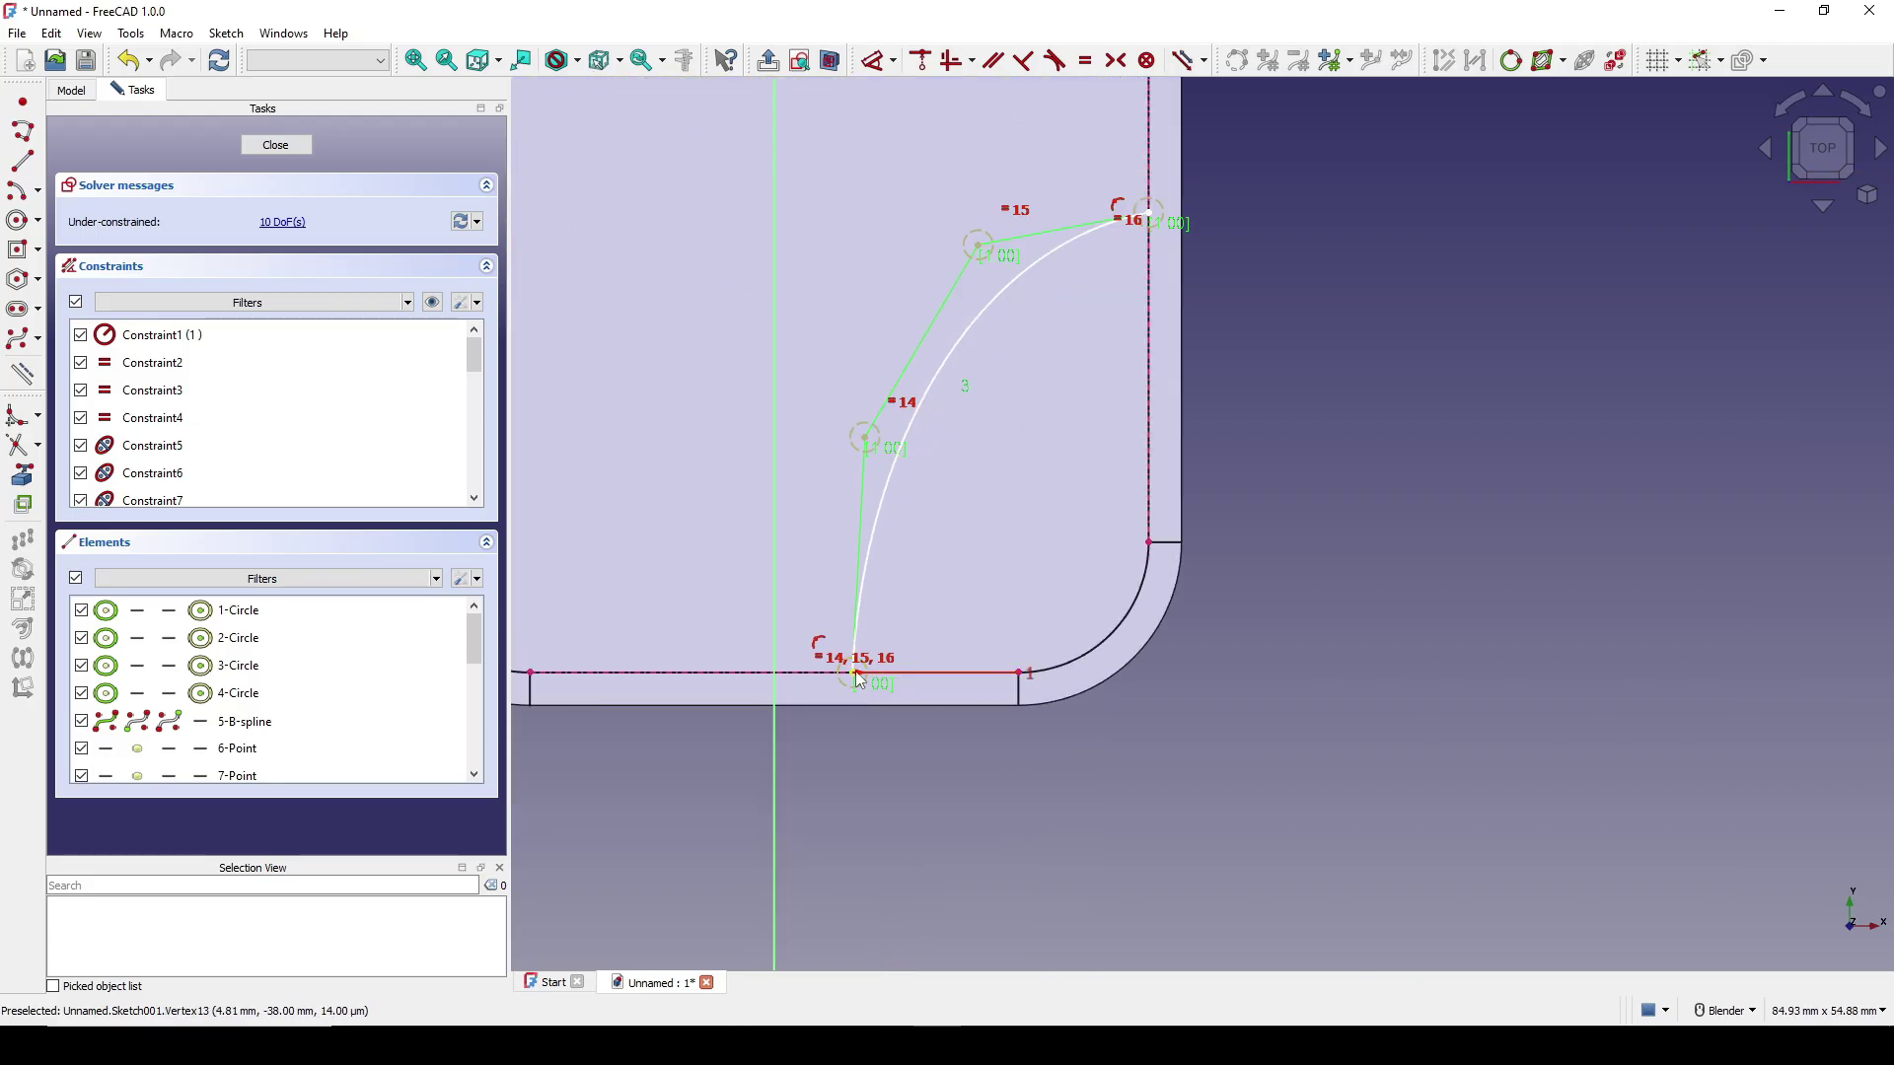
{"action": "left_click", "coordinate": [856, 678]}
{"action": "left_click", "coordinate": [773, 775]}
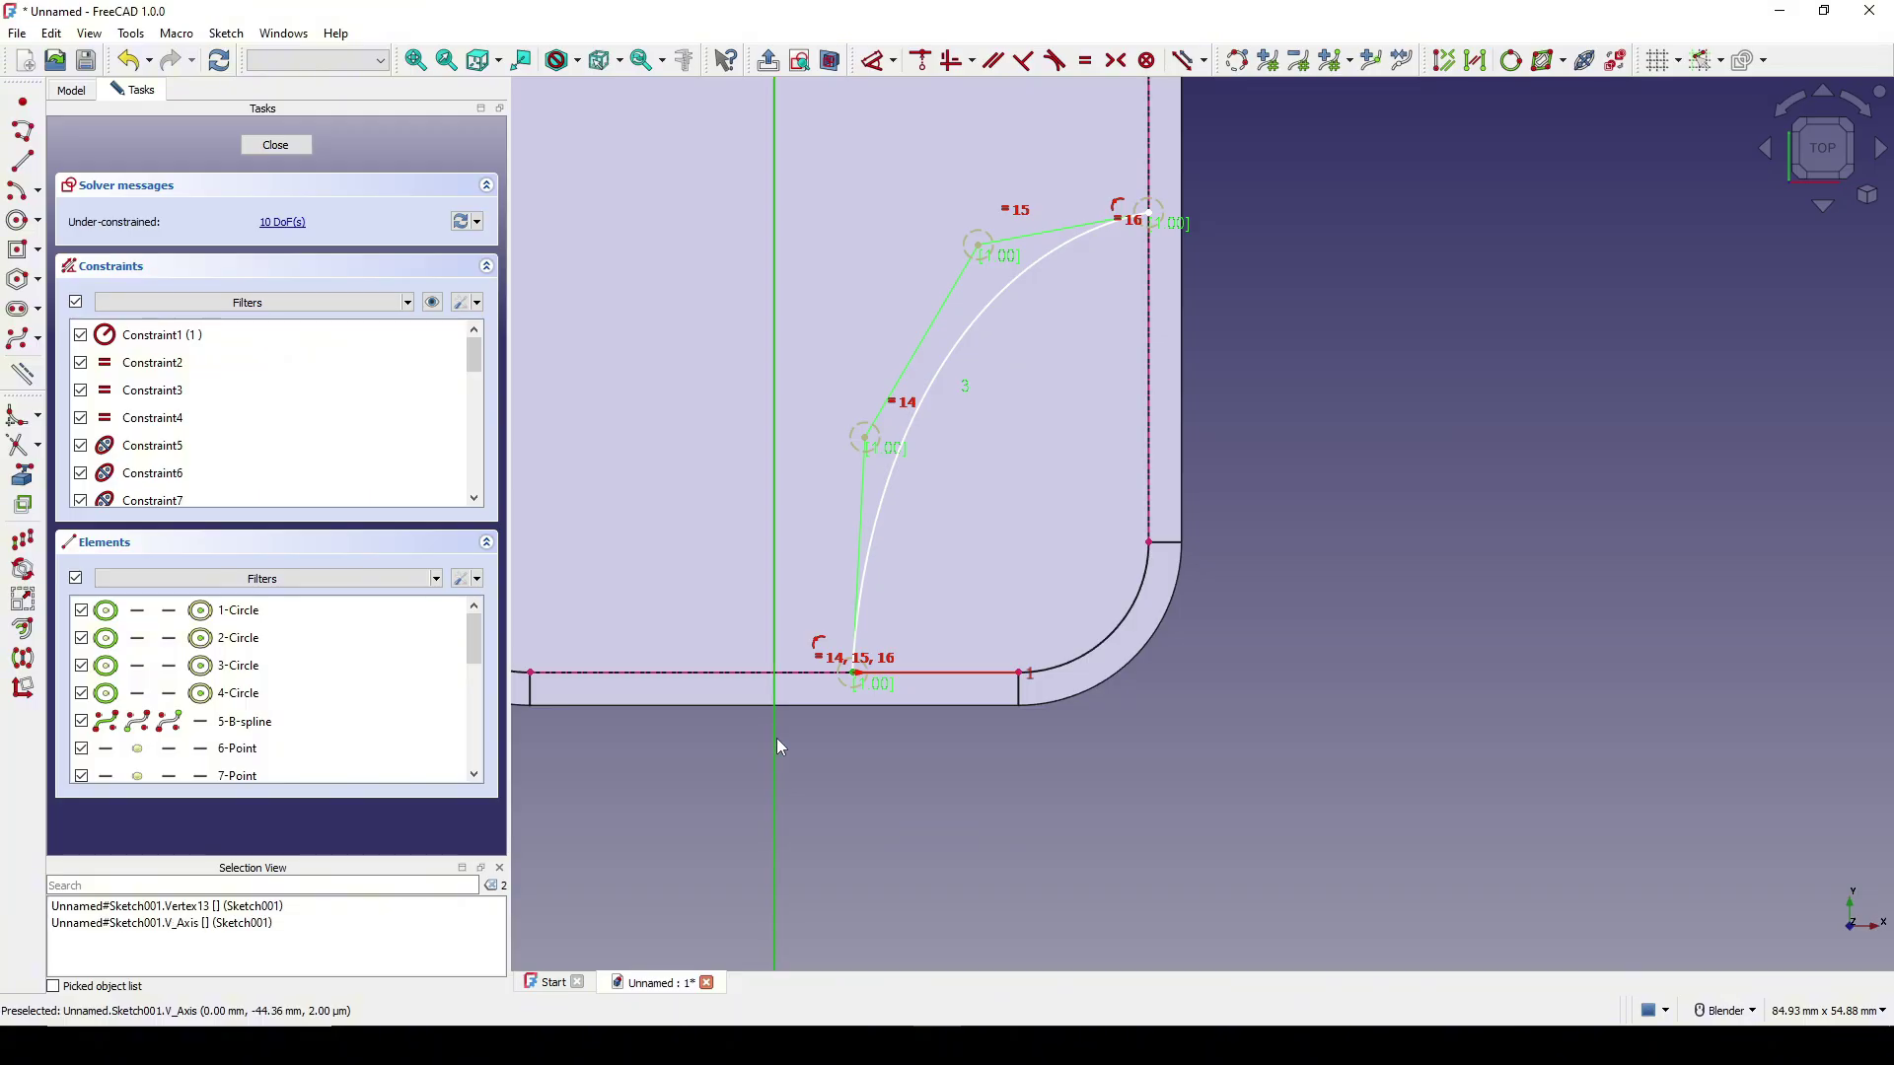
{"action": "key", "text": "o"}
Constrain the right end of the lower B-spline onto the sketch's horizontal axis.
{"action": "middle_click_drag", "start_coordinate": [944, 510], "coordinate": [877, 648], "text": "shift"}
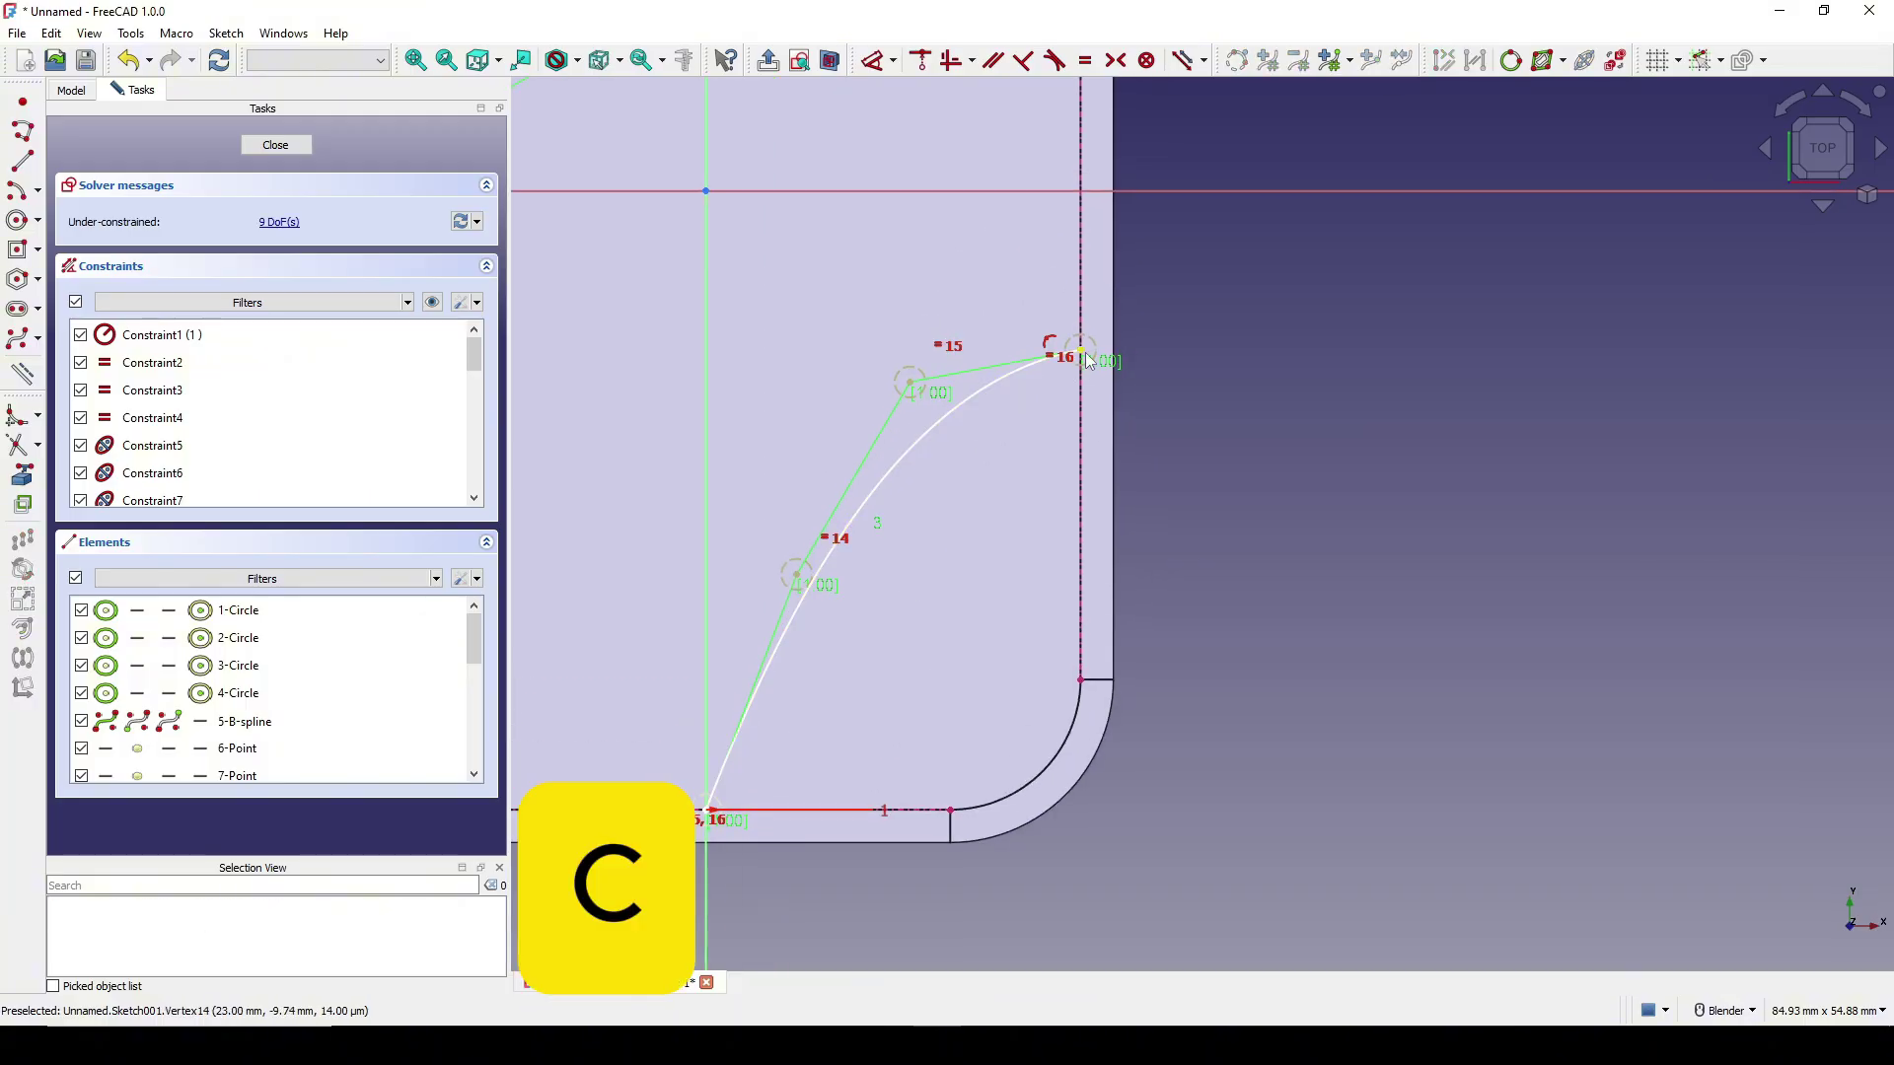
{"action": "left_click", "coordinate": [1080, 350]}
{"action": "left_click", "coordinate": [1199, 190]}
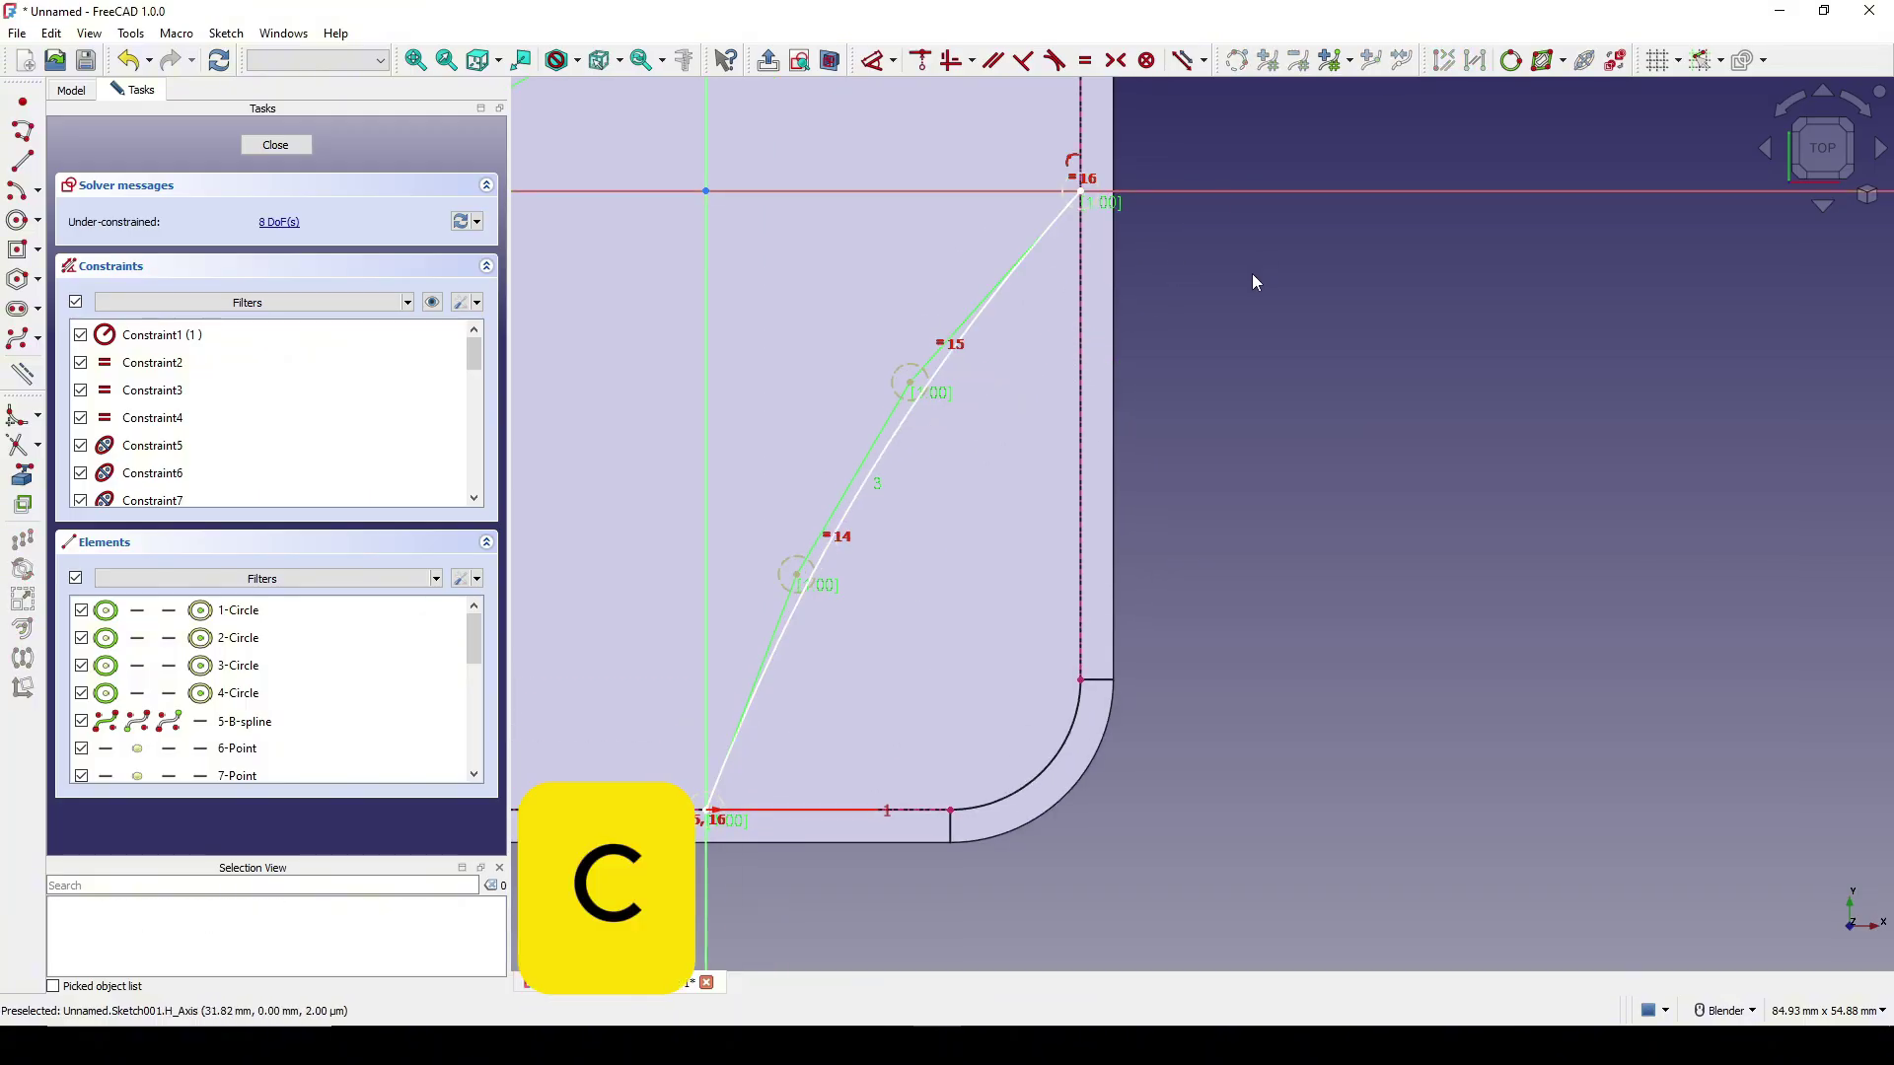
Reposition the two middle control points of the lower B-spline to shape it into an S-curve mirroring the upper one.
{"action": "scroll", "coordinate": [1239, 356], "scroll_direction": "down", "scroll_amount": 2}
{"action": "middle_click_drag", "start_coordinate": [1239, 356], "coordinate": [1315, 368], "text": "shift"}
{"action": "scroll", "coordinate": [1117, 457], "scroll_direction": "down", "scroll_amount": 1}
{"action": "middle_click_drag", "start_coordinate": [1117, 457], "coordinate": [1007, 566], "text": "shift"}
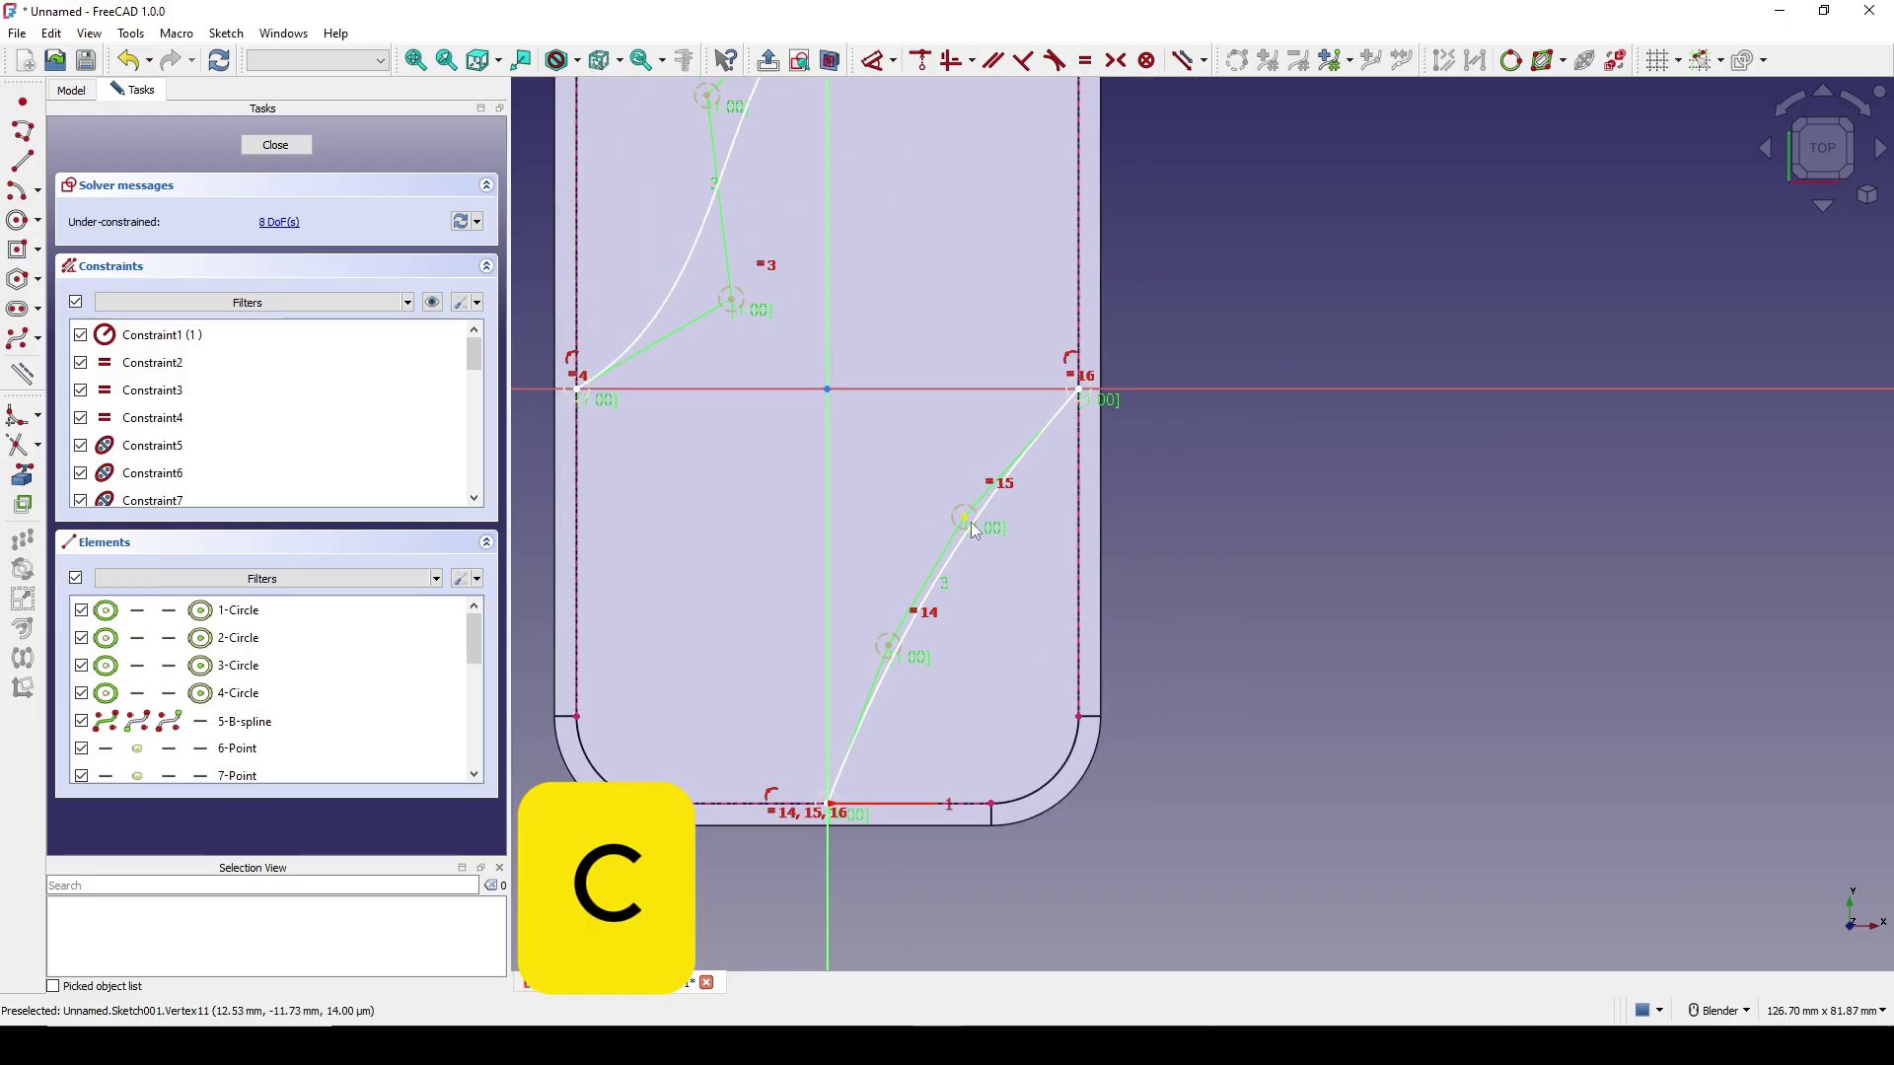
{"action": "left_click_drag", "start_coordinate": [978, 532], "coordinate": [1002, 554]}
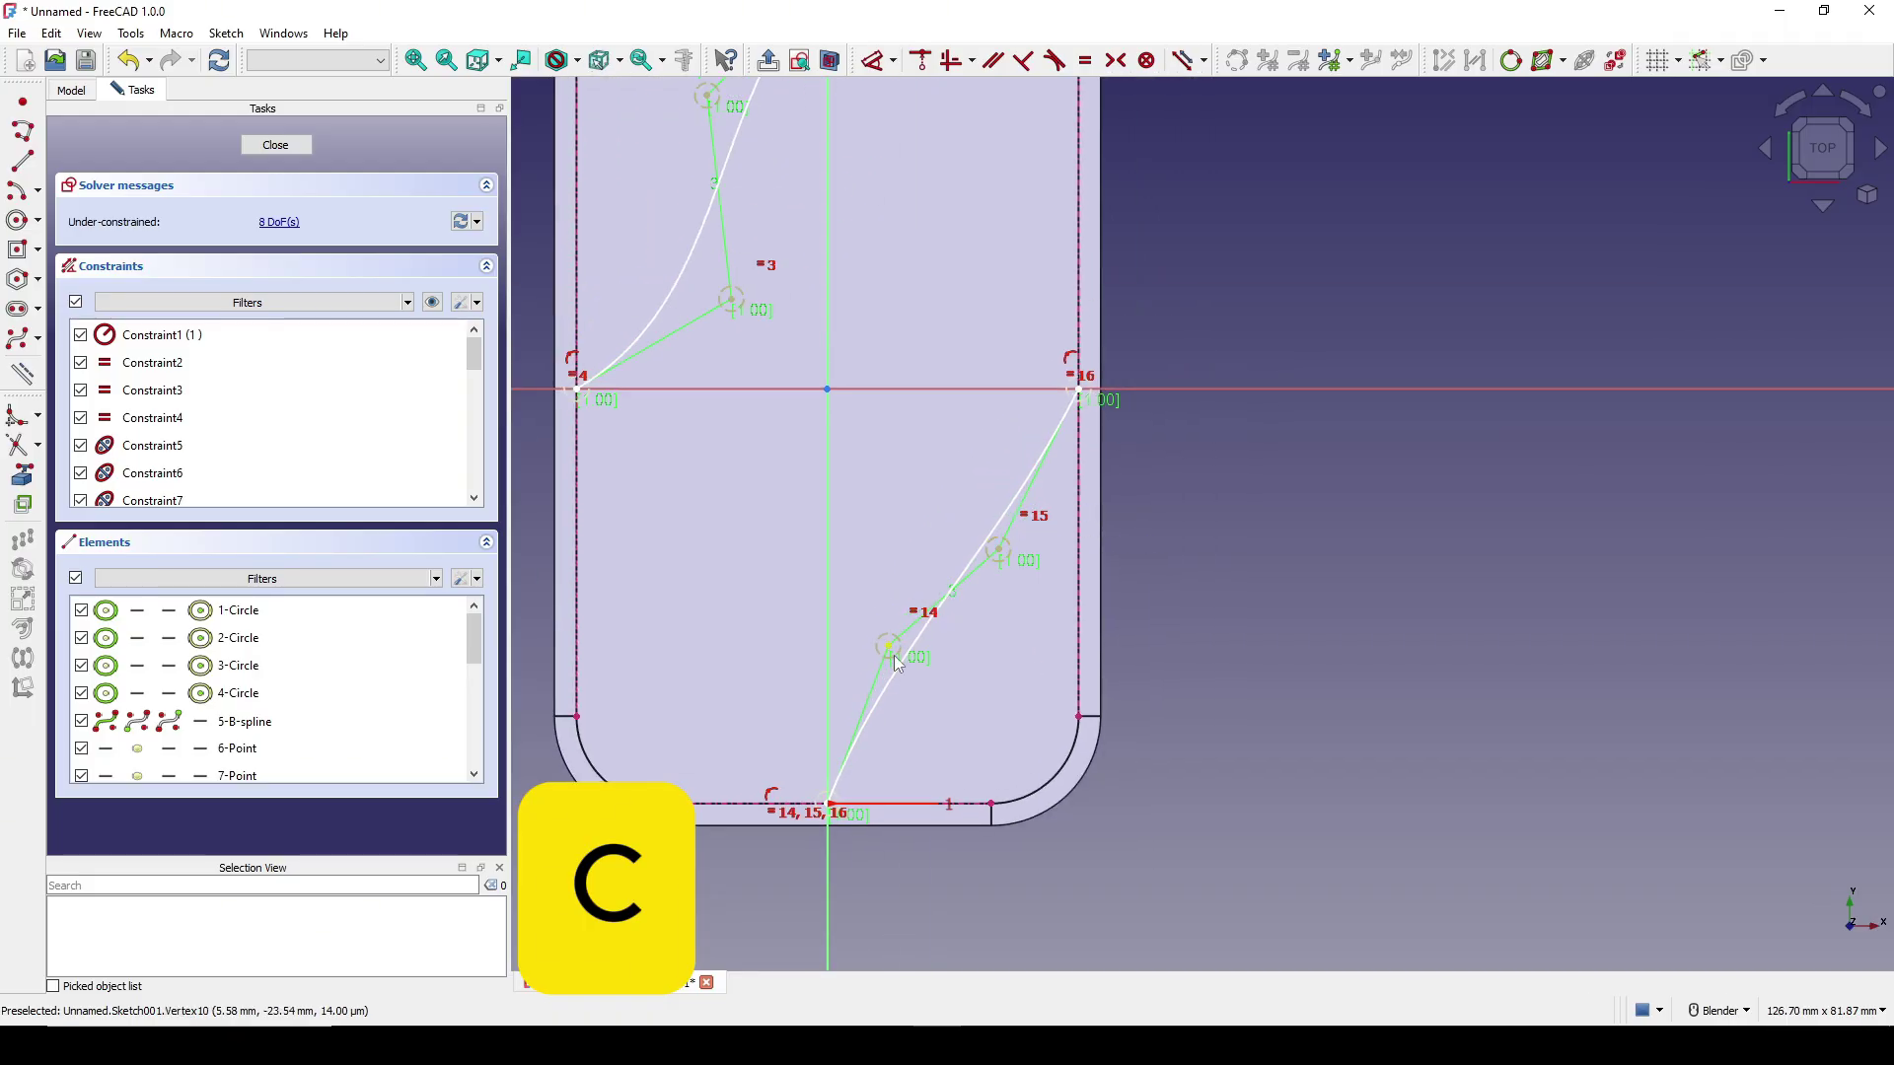
{"action": "mouse_move", "coordinate": [893, 653]}
{"action": "left_mouse_down"}
{"action": "mouse_move", "coordinate": [998, 715]}
{"action": "mouse_move", "coordinate": [902, 659]}
{"action": "left_mouse_up"}
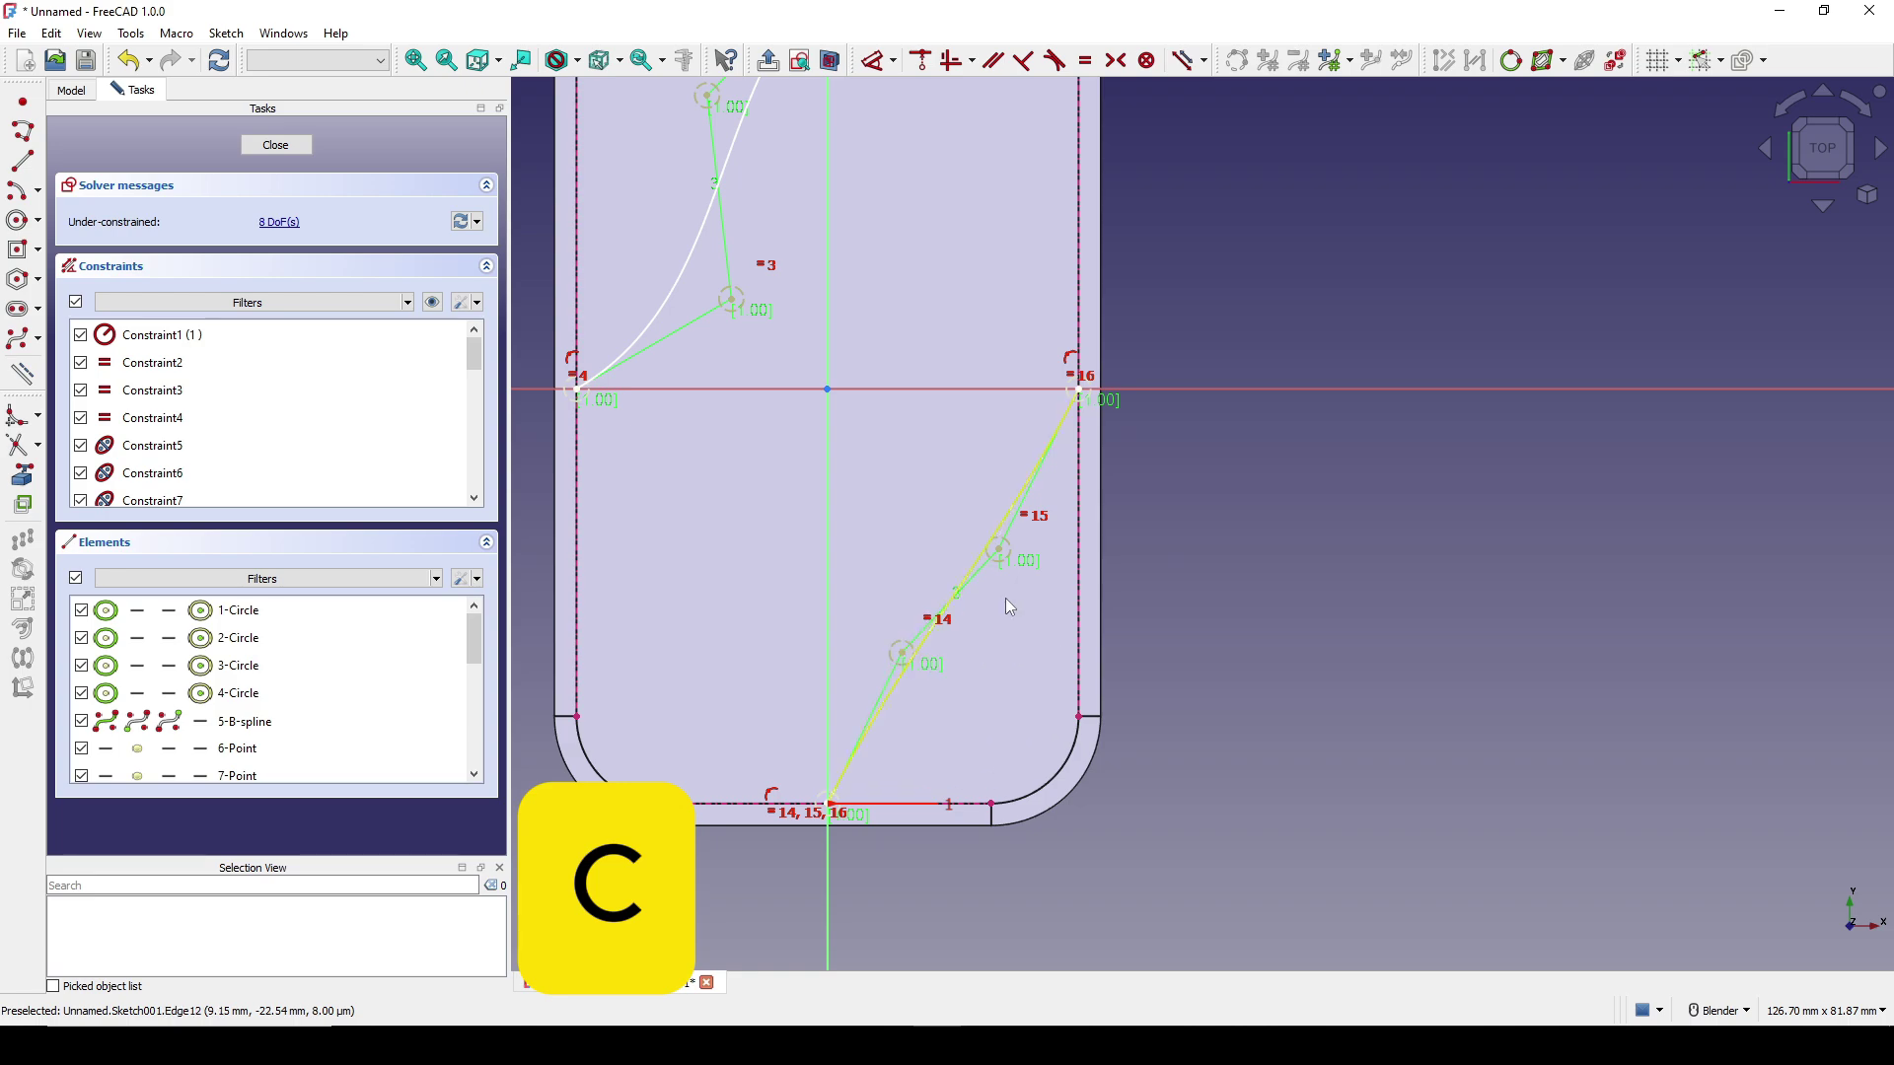
{"action": "left_click_drag", "start_coordinate": [1004, 554], "coordinate": [1033, 614]}
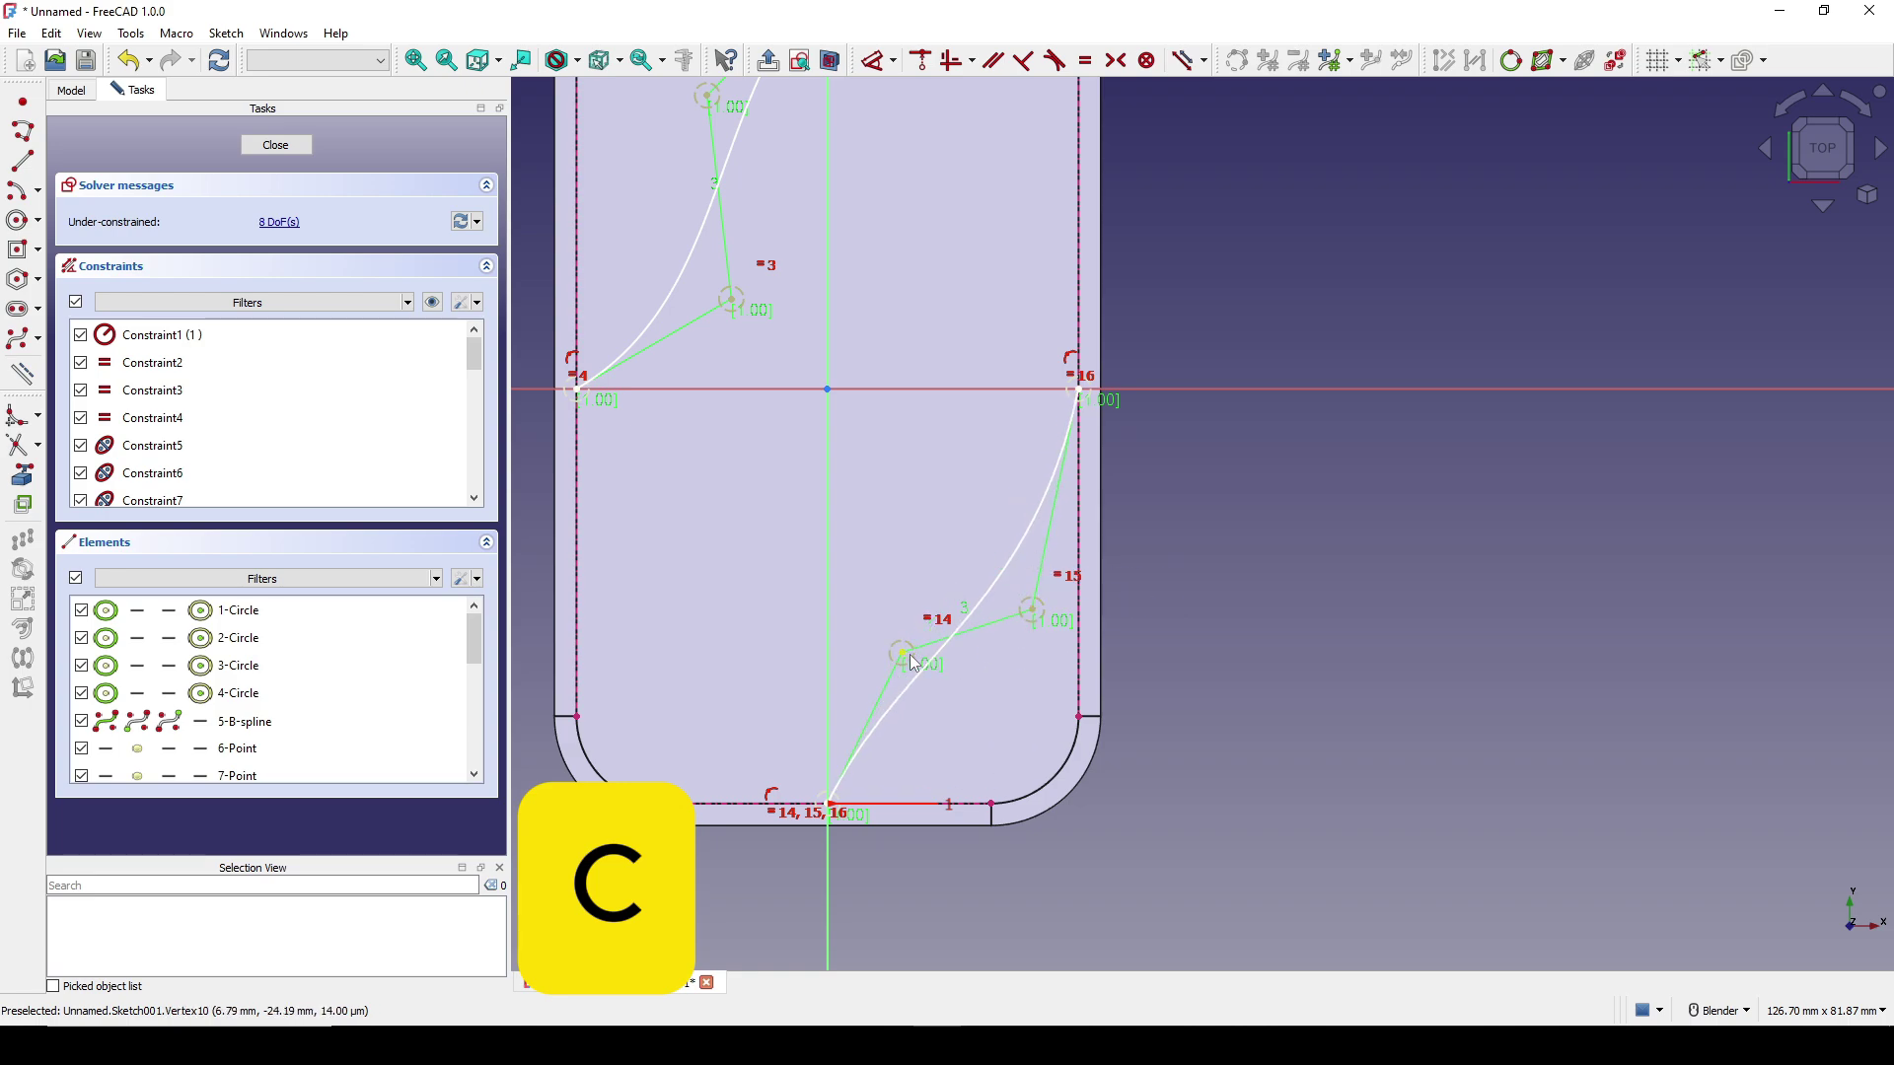
{"action": "mouse_move", "coordinate": [902, 656]}
{"action": "left_mouse_down"}
{"action": "mouse_move", "coordinate": [885, 696]}
{"action": "mouse_move", "coordinate": [882, 658]}
{"action": "left_mouse_up"}
{"action": "scroll", "coordinate": [1037, 602], "scroll_direction": "down", "scroll_amount": 3}
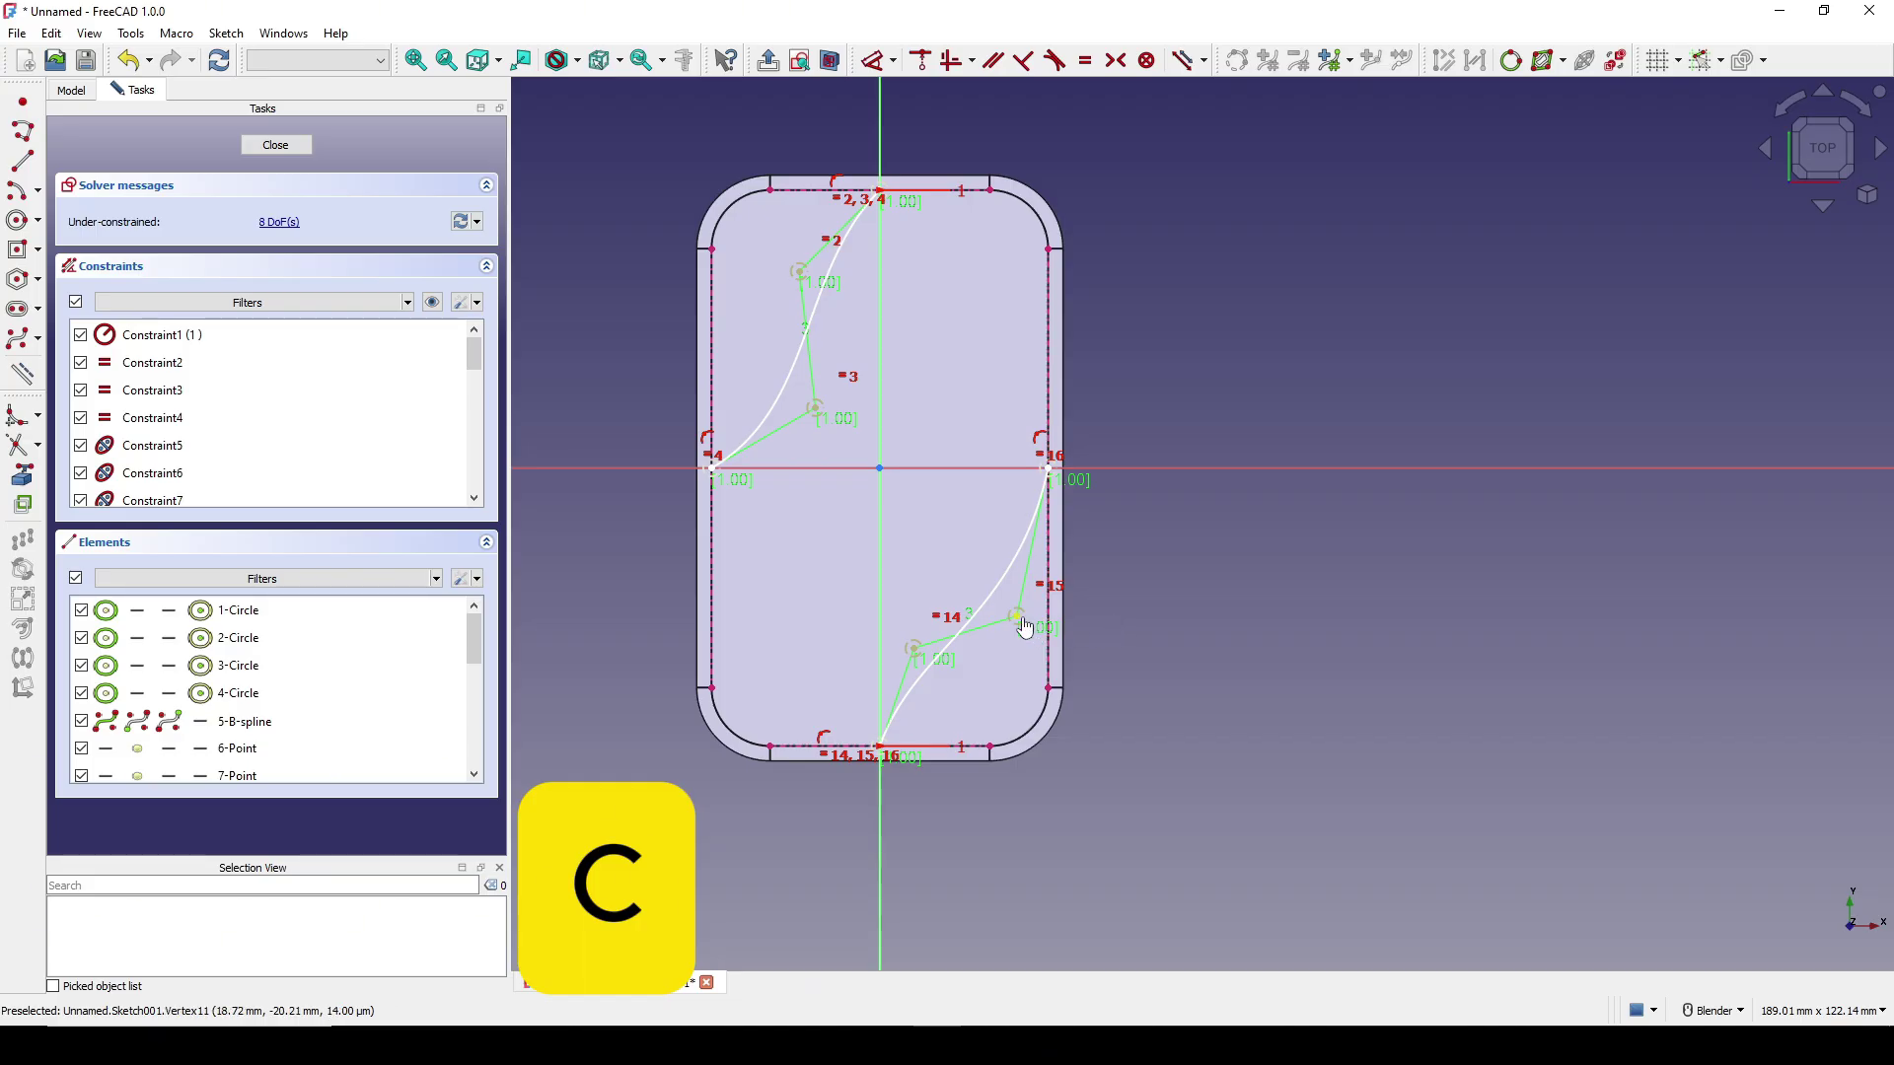
{"action": "left_click_drag", "start_coordinate": [1026, 621], "coordinate": [1025, 594]}
{"action": "scroll", "coordinate": [1167, 566], "scroll_direction": "up", "scroll_amount": 1}
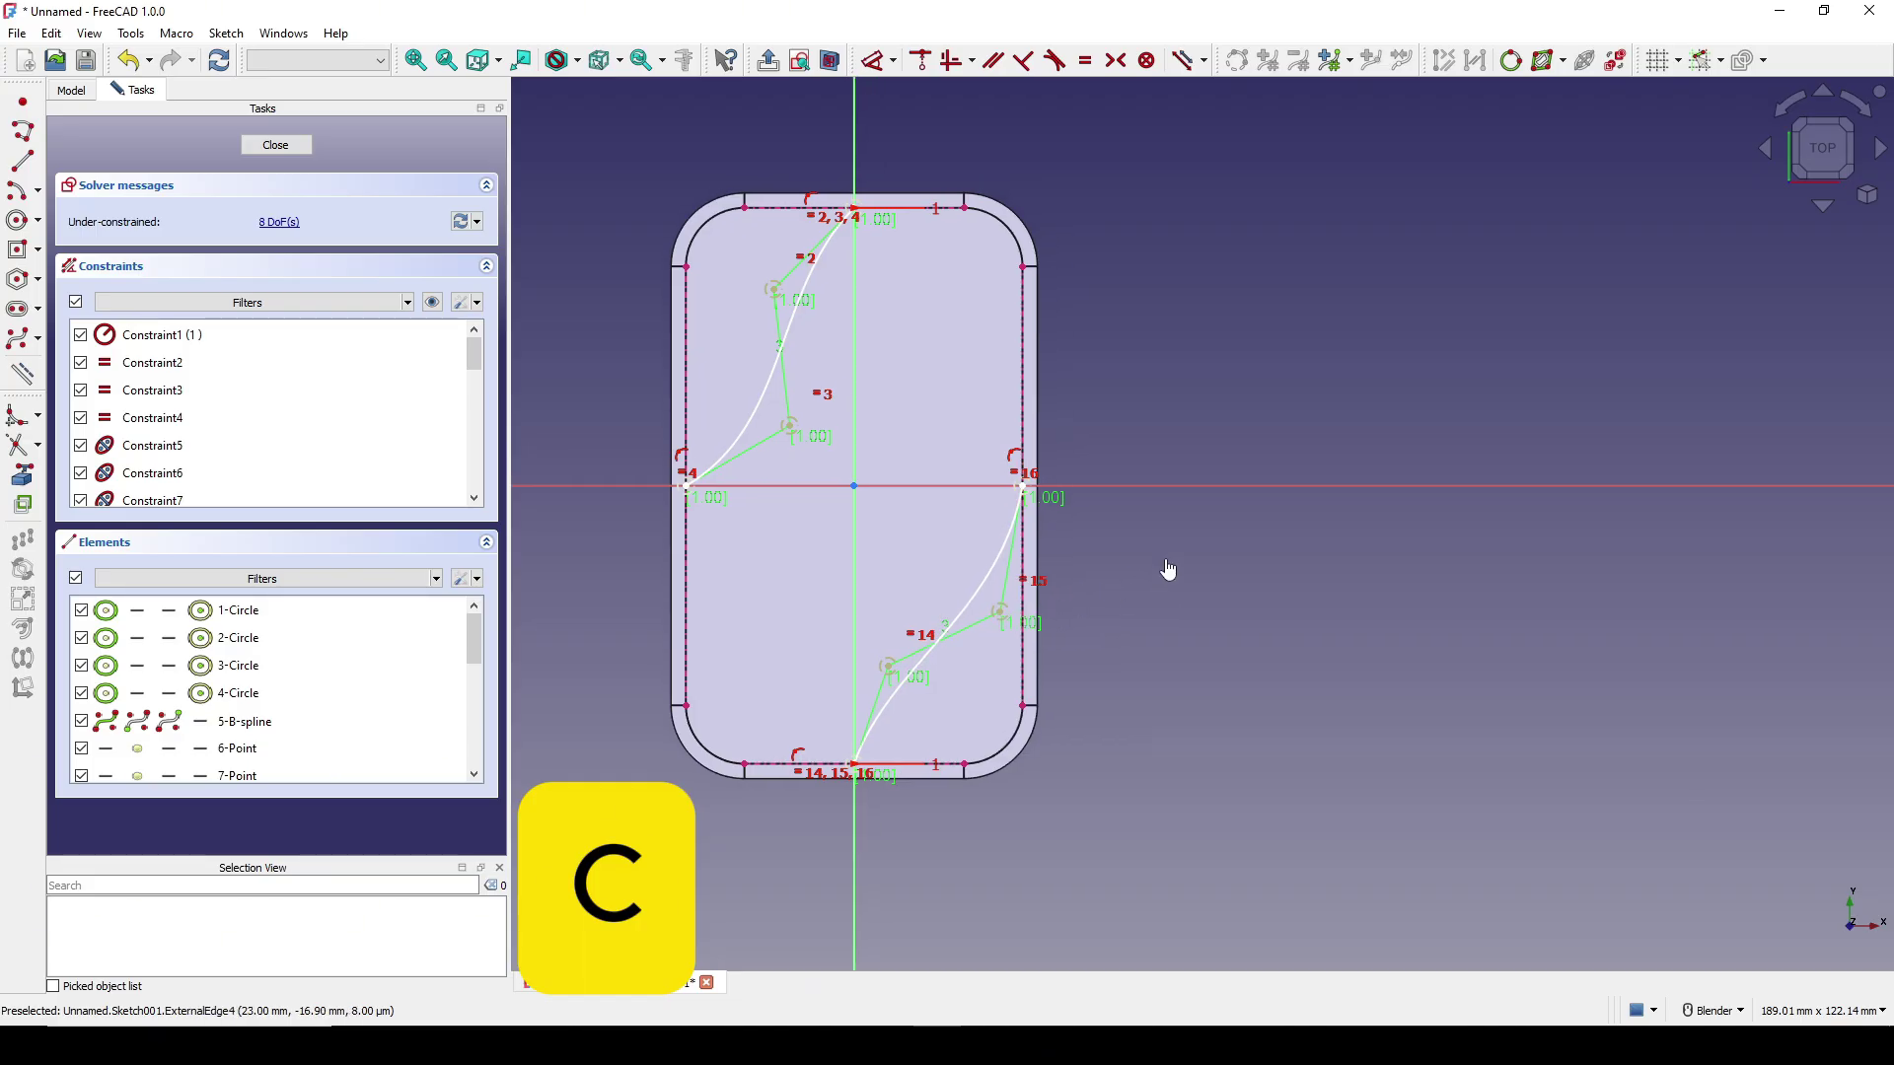
{"action": "scroll", "coordinate": [1141, 546], "scroll_direction": "down", "scroll_amount": 1}
{"action": "scroll", "coordinate": [1085, 557], "scroll_direction": "up", "scroll_amount": 1}
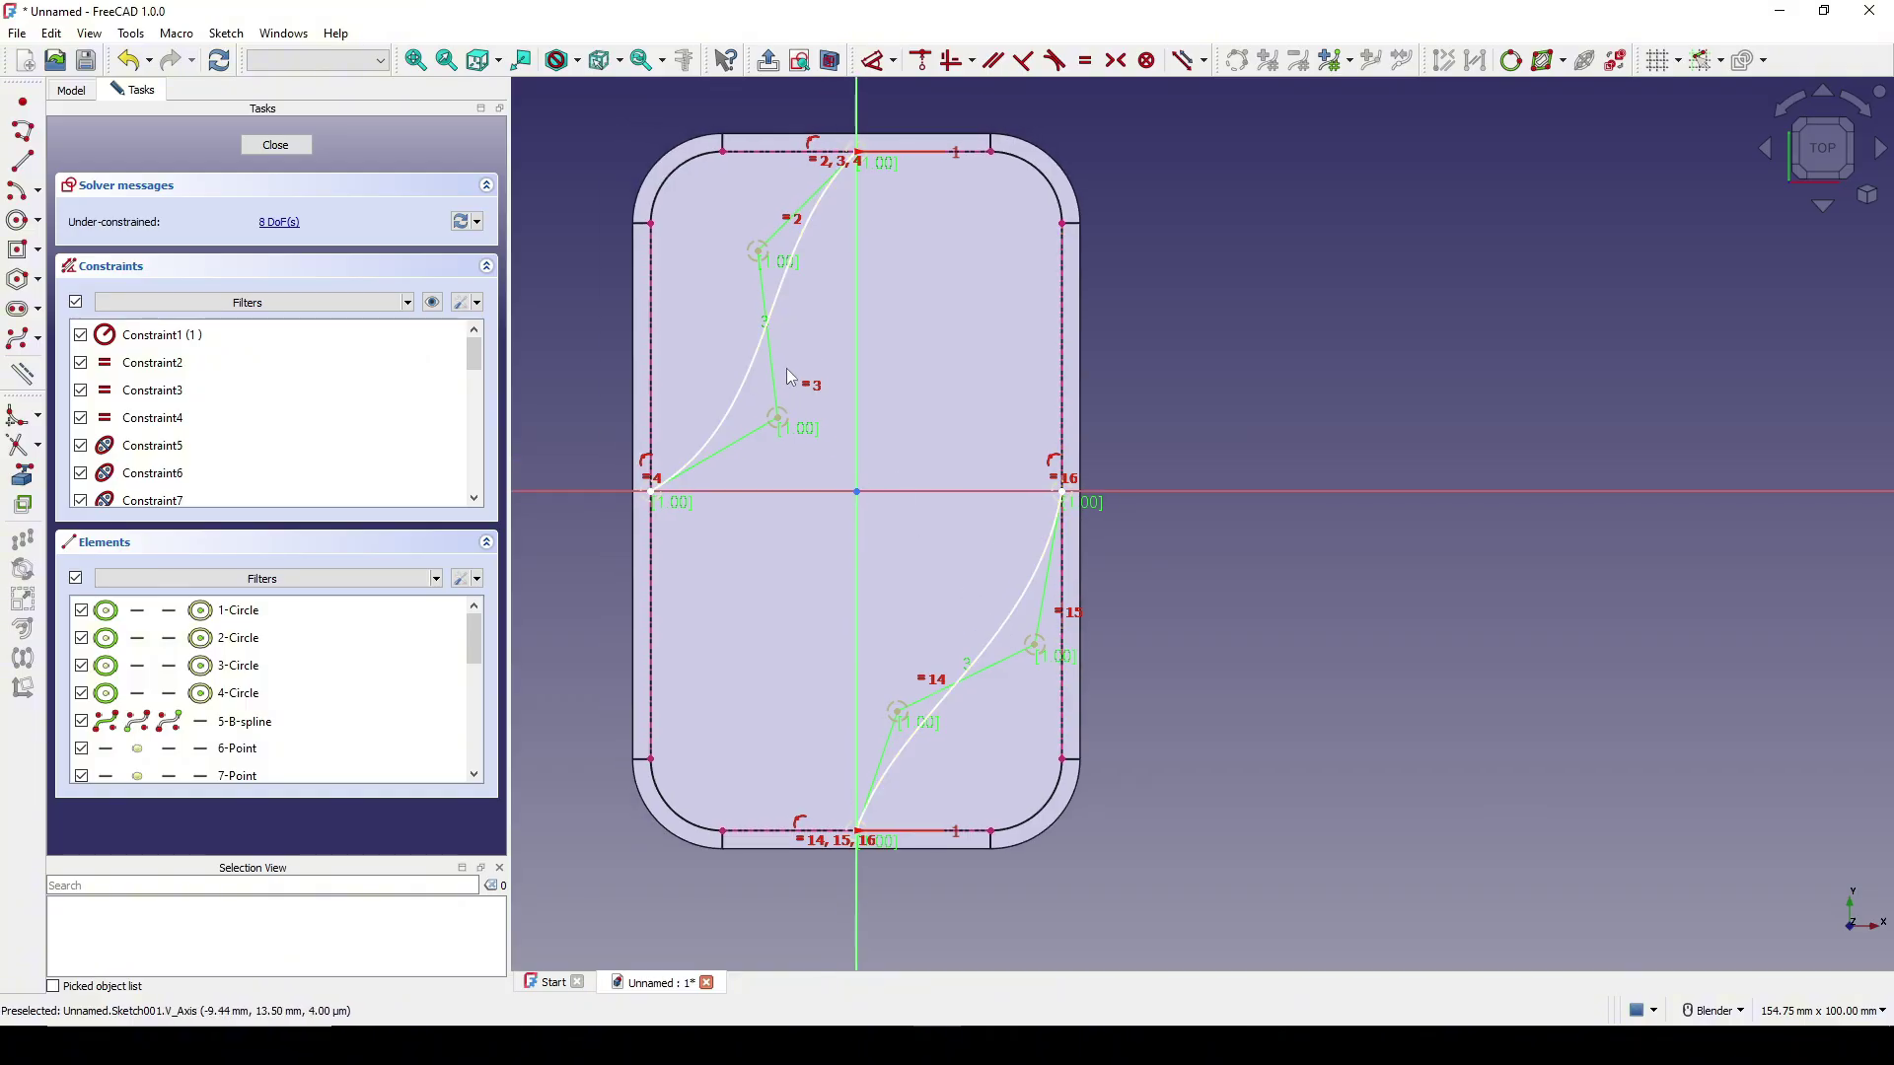
Fine-tune the upper spline's lower middle control point and the lower spline's right middle control point, and close the sketch.
{"action": "left_click_drag", "start_coordinate": [777, 422], "coordinate": [787, 436]}
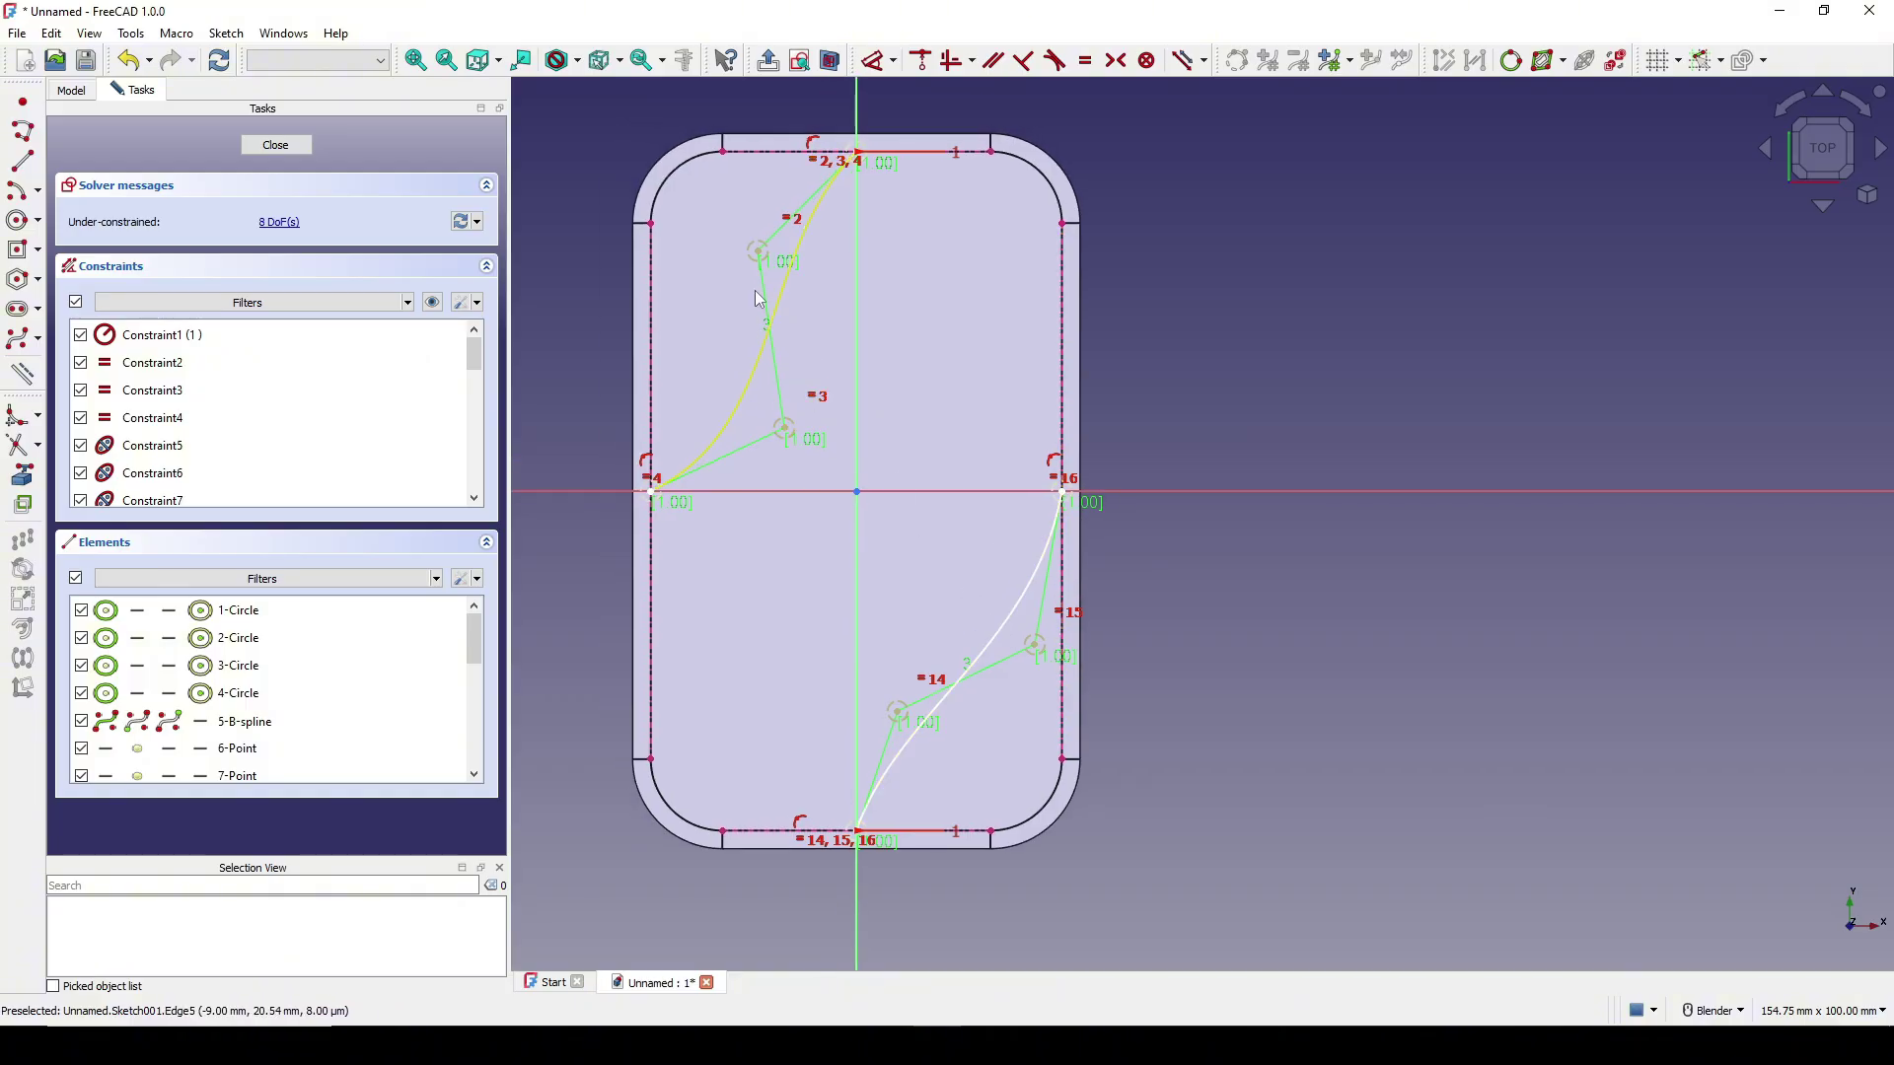
{"action": "middle_click_drag", "start_coordinate": [1026, 571], "coordinate": [1045, 512], "text": "shift"}
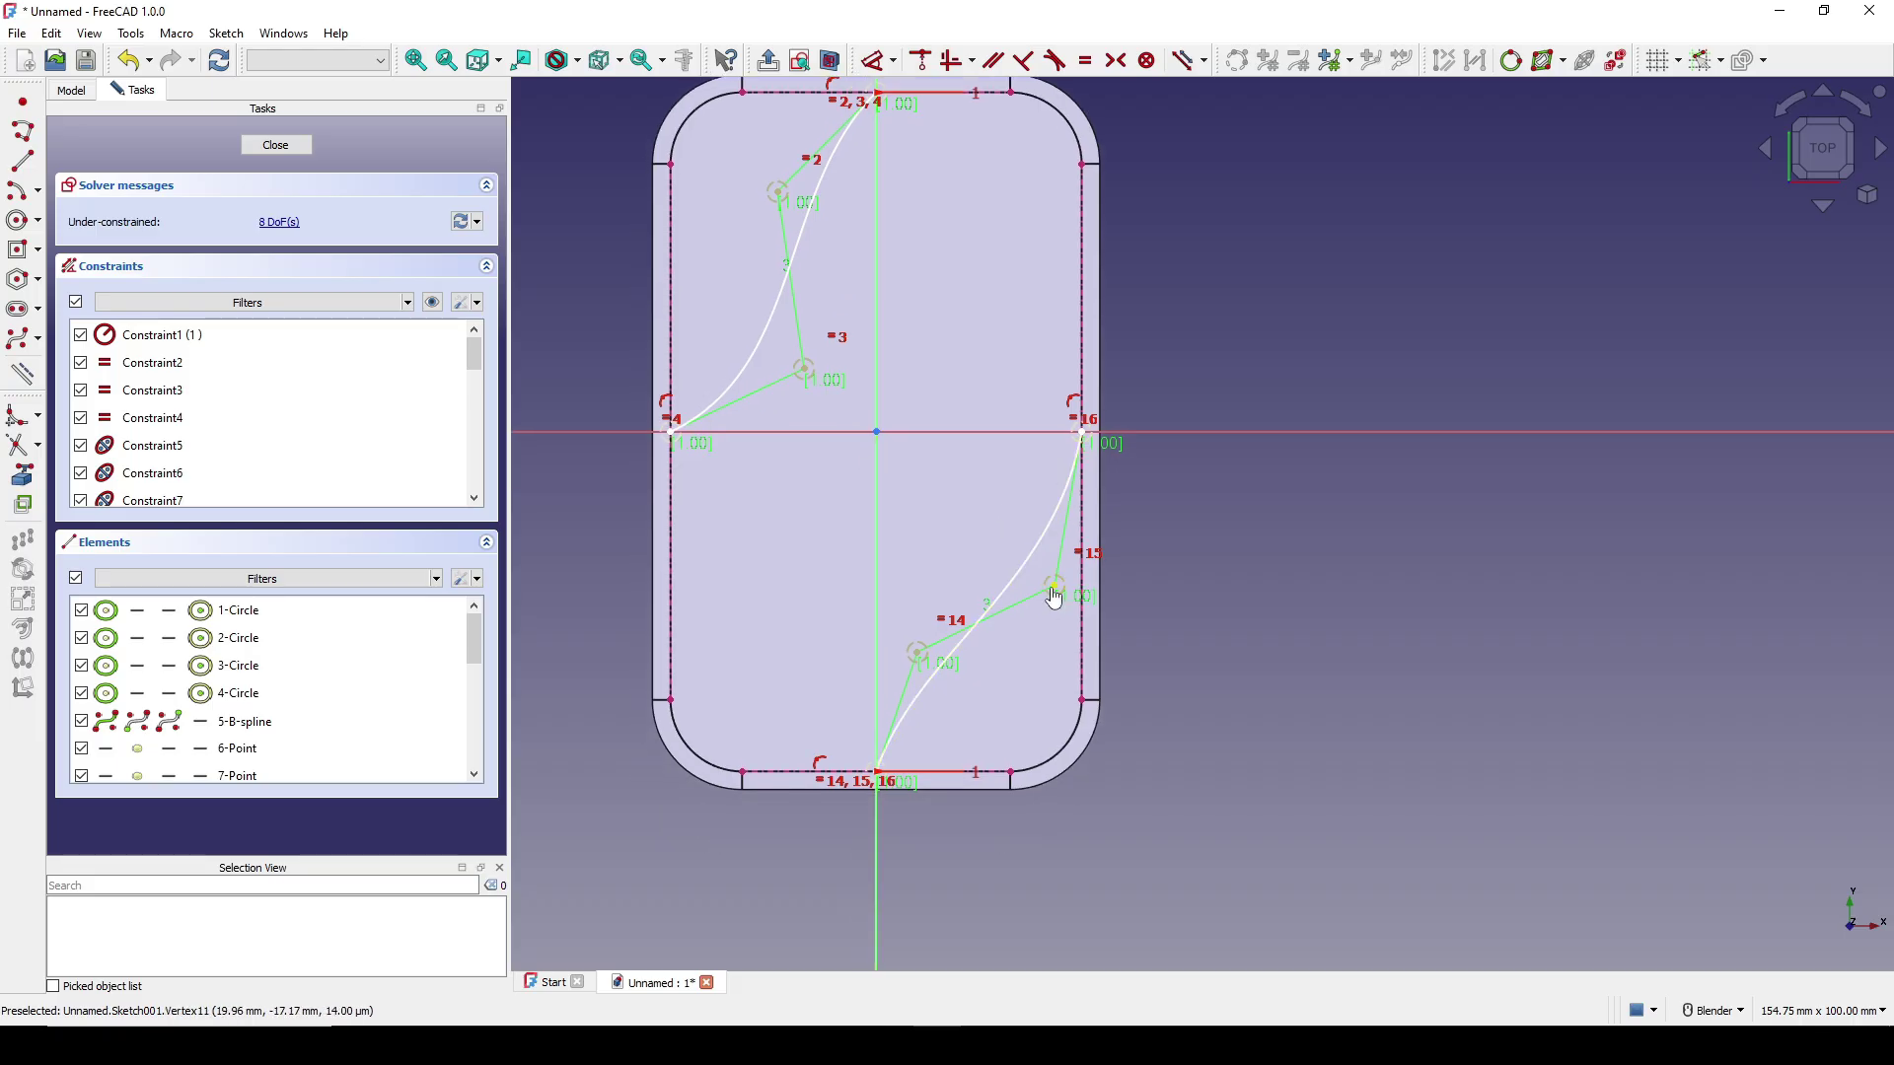
{"action": "left_click_drag", "start_coordinate": [1053, 585], "coordinate": [1054, 580]}
{"action": "middle_click_drag", "start_coordinate": [1081, 538], "coordinate": [1051, 535], "text": "shift"}
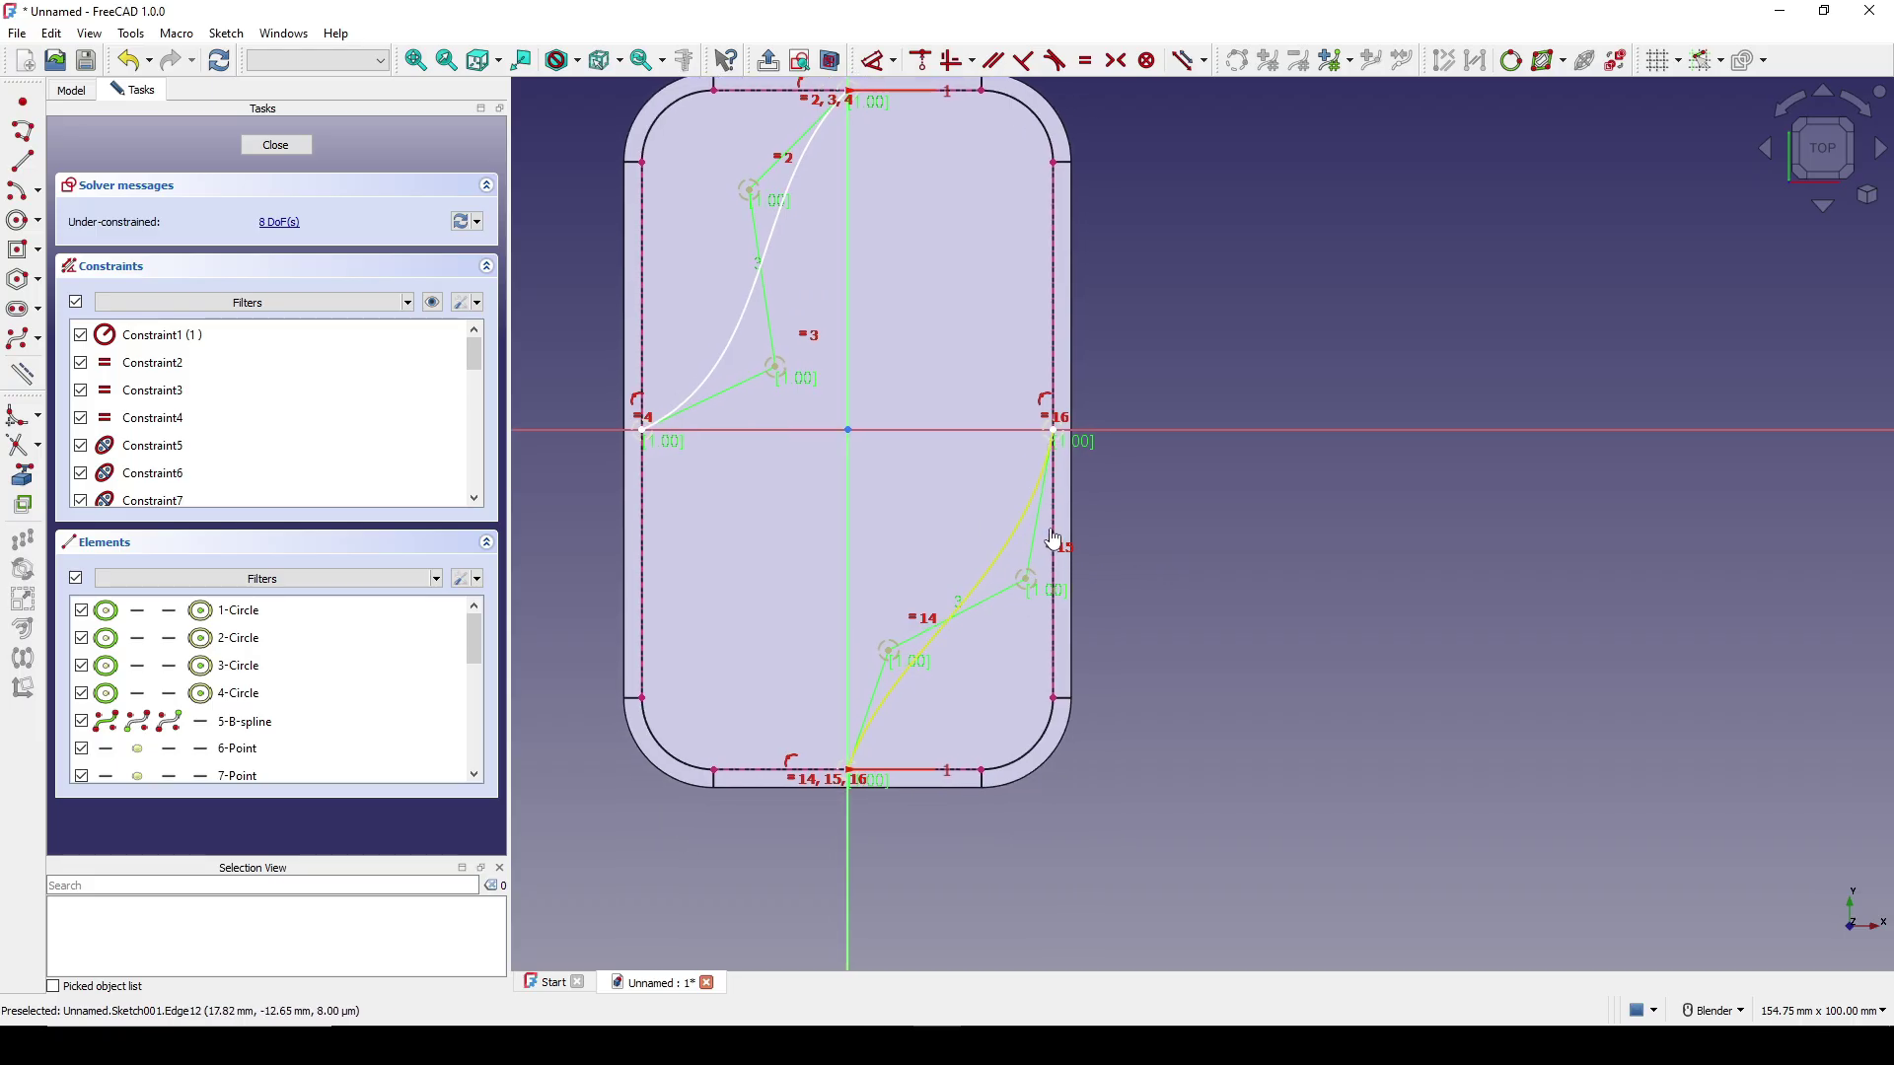
{"action": "middle_click_drag", "start_coordinate": [1190, 514], "coordinate": [1221, 560], "text": "shift"}
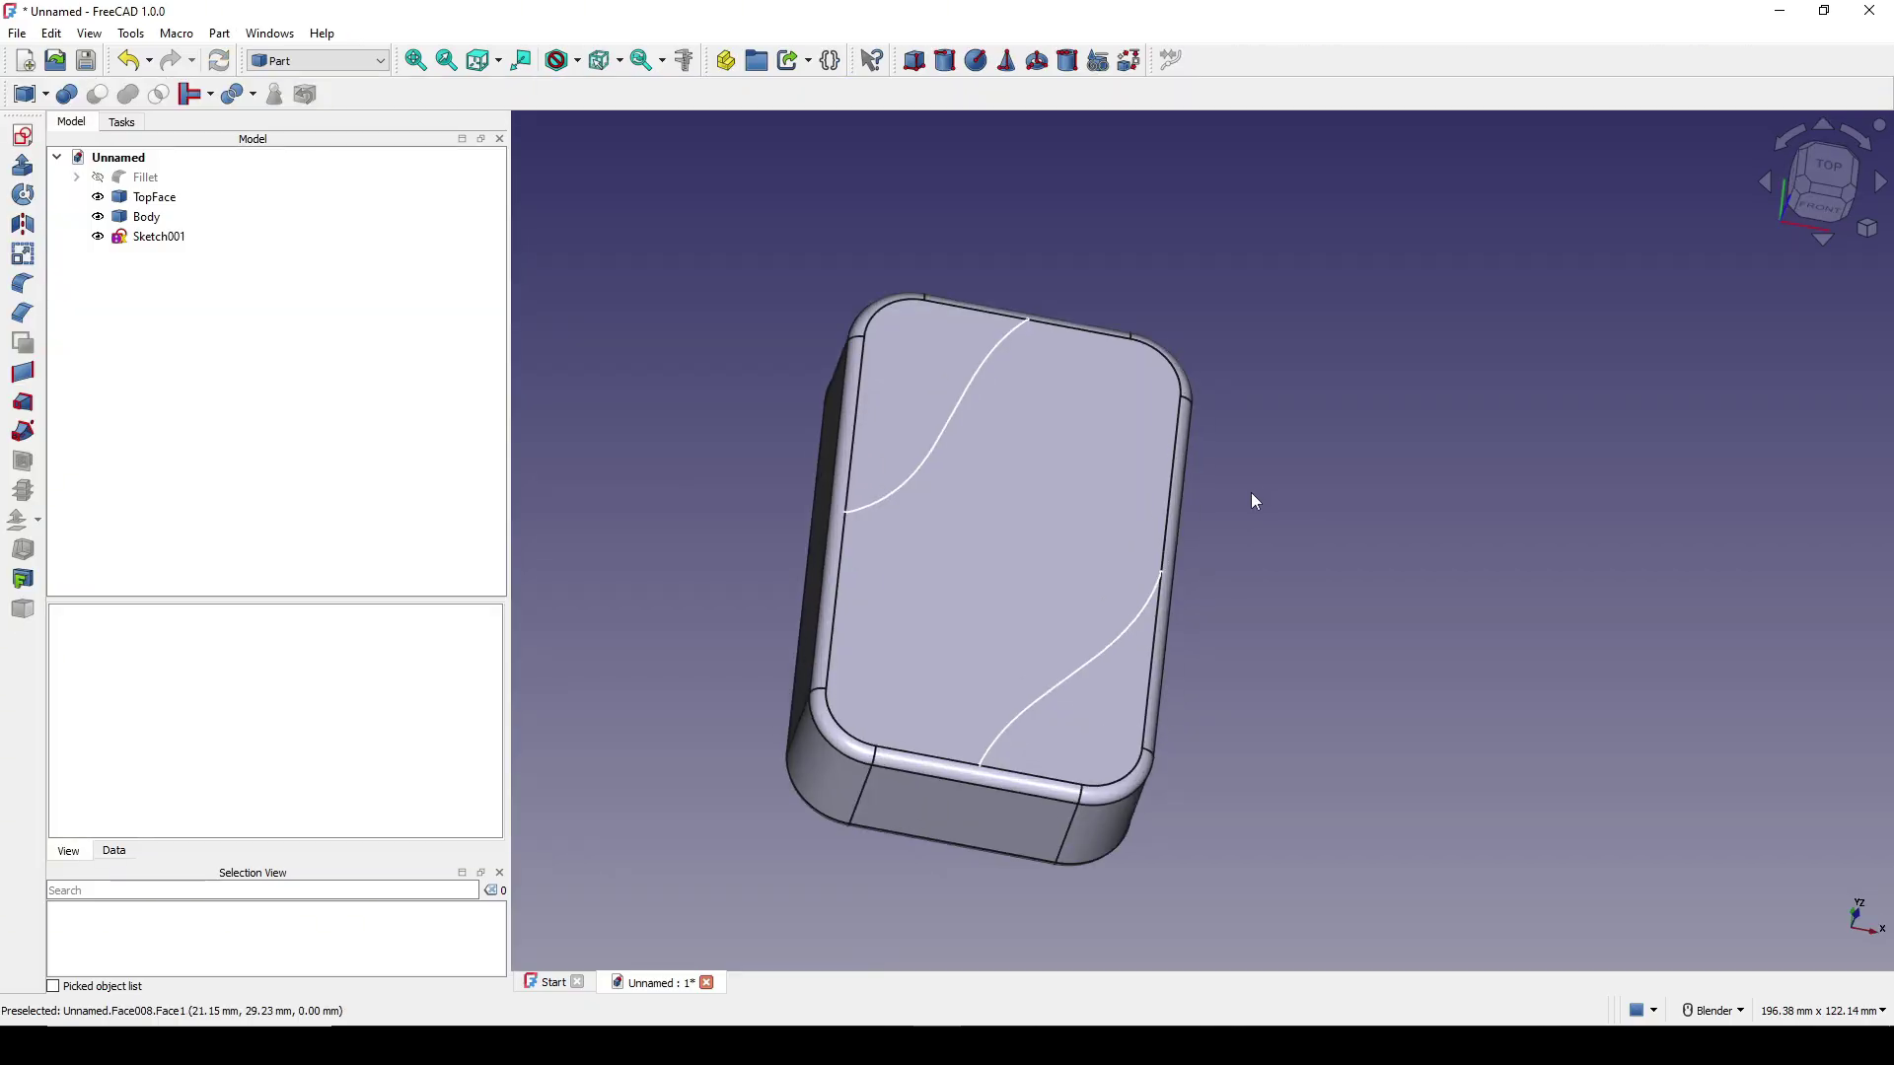
Split TopFace with the two curves of Sketch001 using Slice apart.
{"action": "mouse_move", "coordinate": [1251, 493]}
{"action": "middle_mouse_down"}
{"action": "mouse_move", "coordinate": [1239, 459]}
{"action": "mouse_move", "coordinate": [1245, 474]}
{"action": "middle_mouse_up"}
{"action": "left_click", "coordinate": [158, 240]}
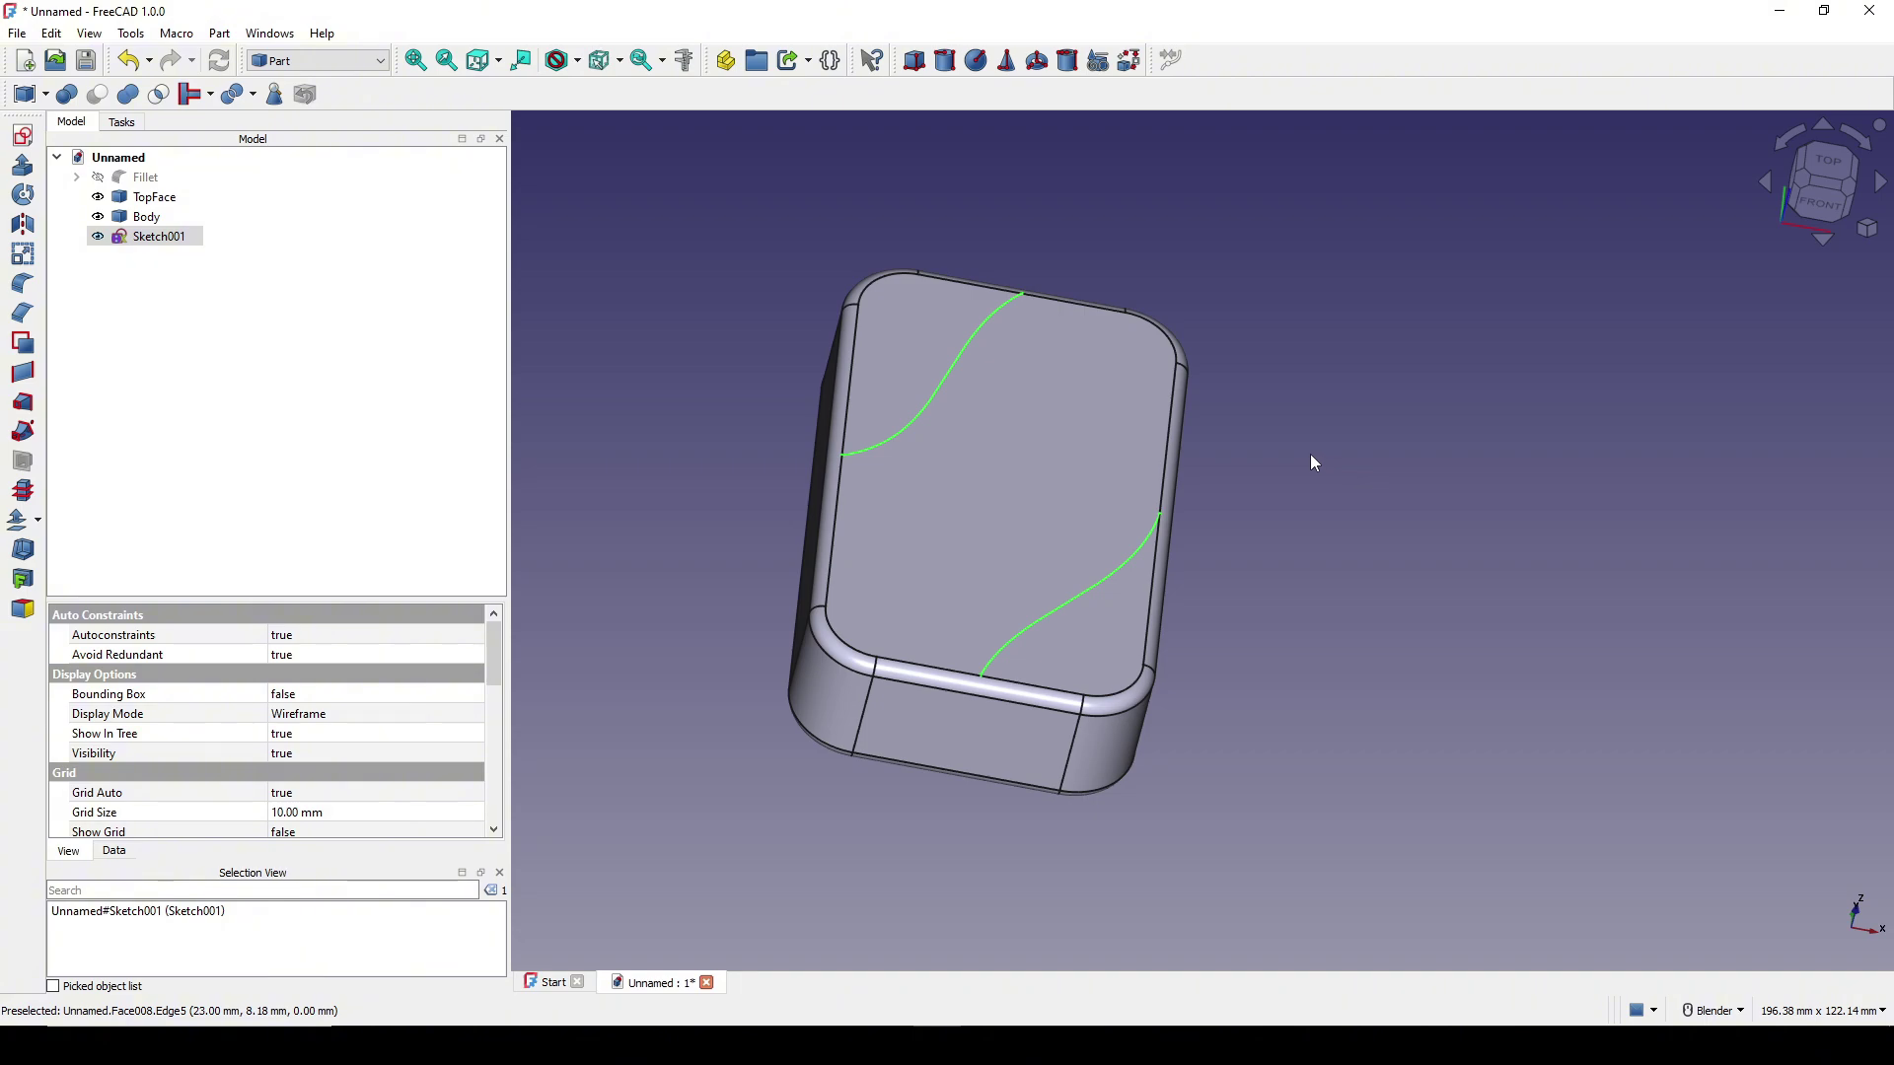
{"action": "left_click", "coordinate": [1310, 454]}
{"action": "left_click", "coordinate": [149, 238]}
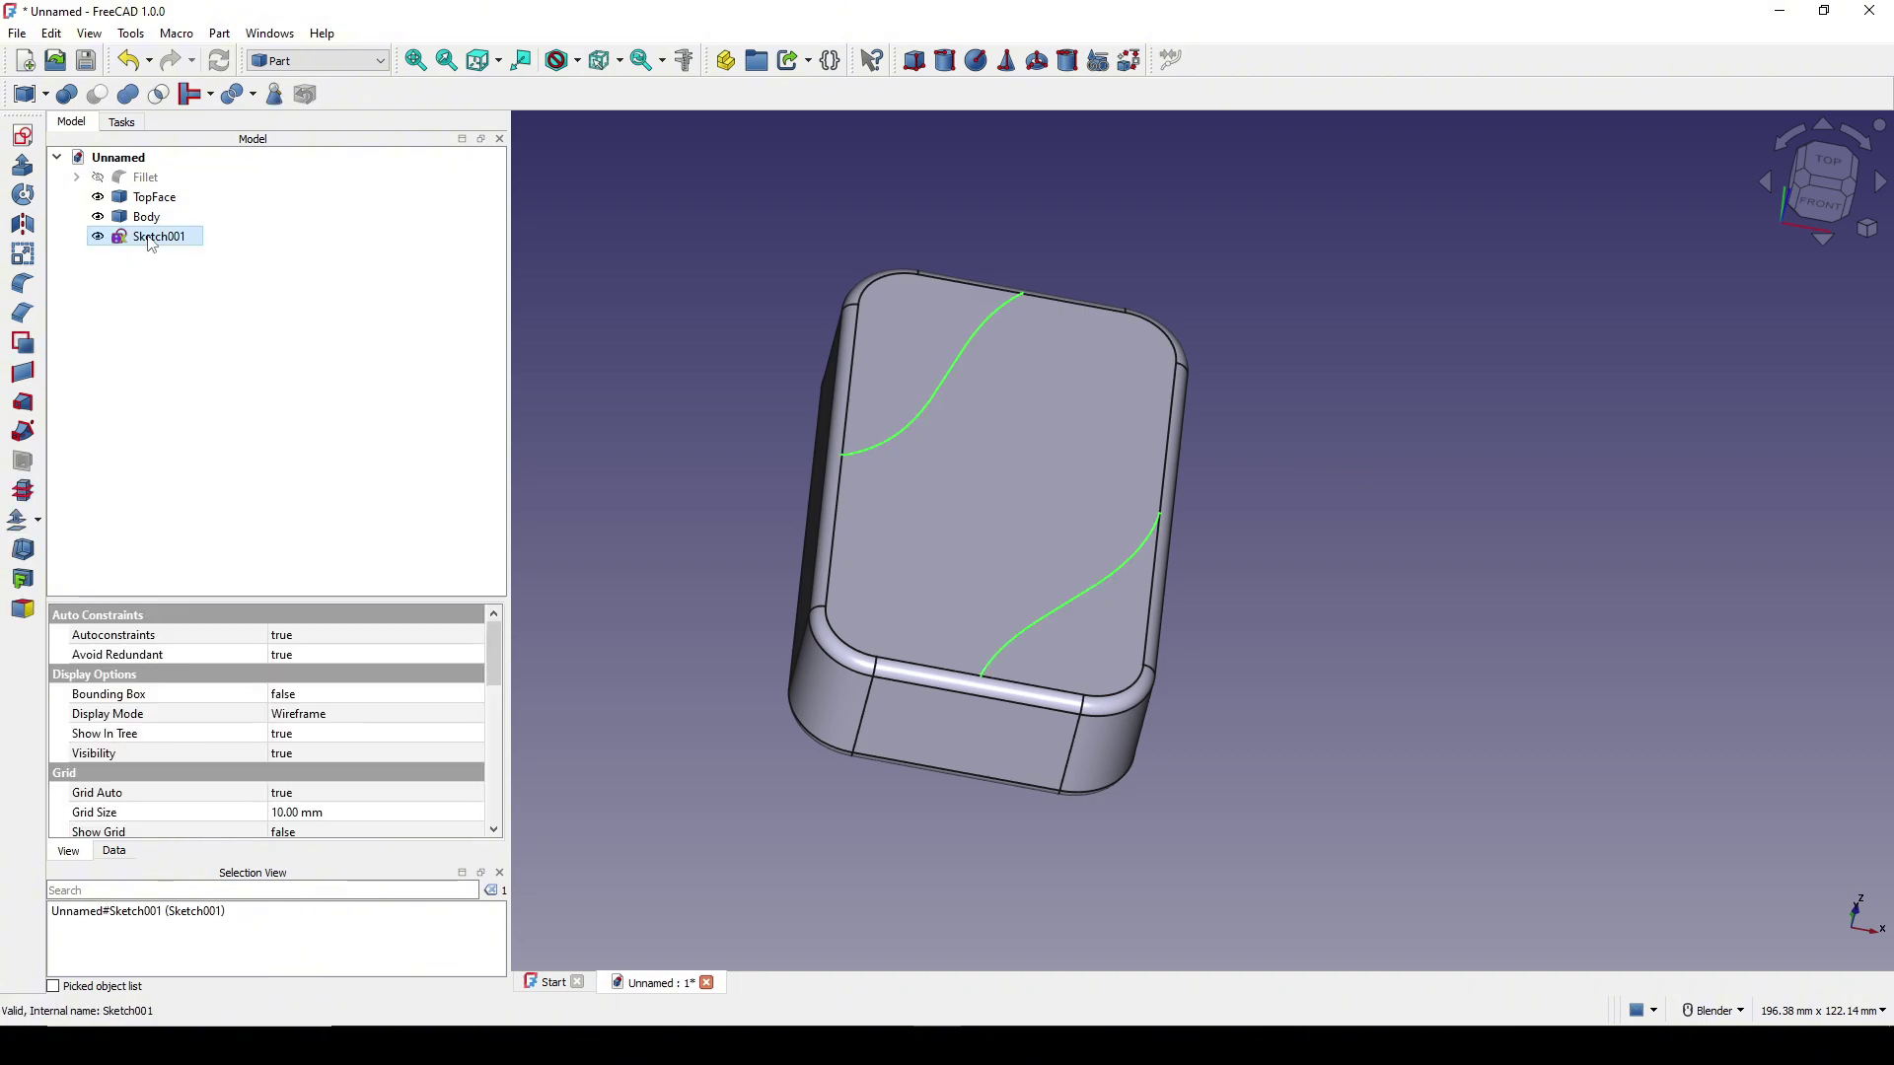
{"action": "left_click", "coordinate": [154, 197]}
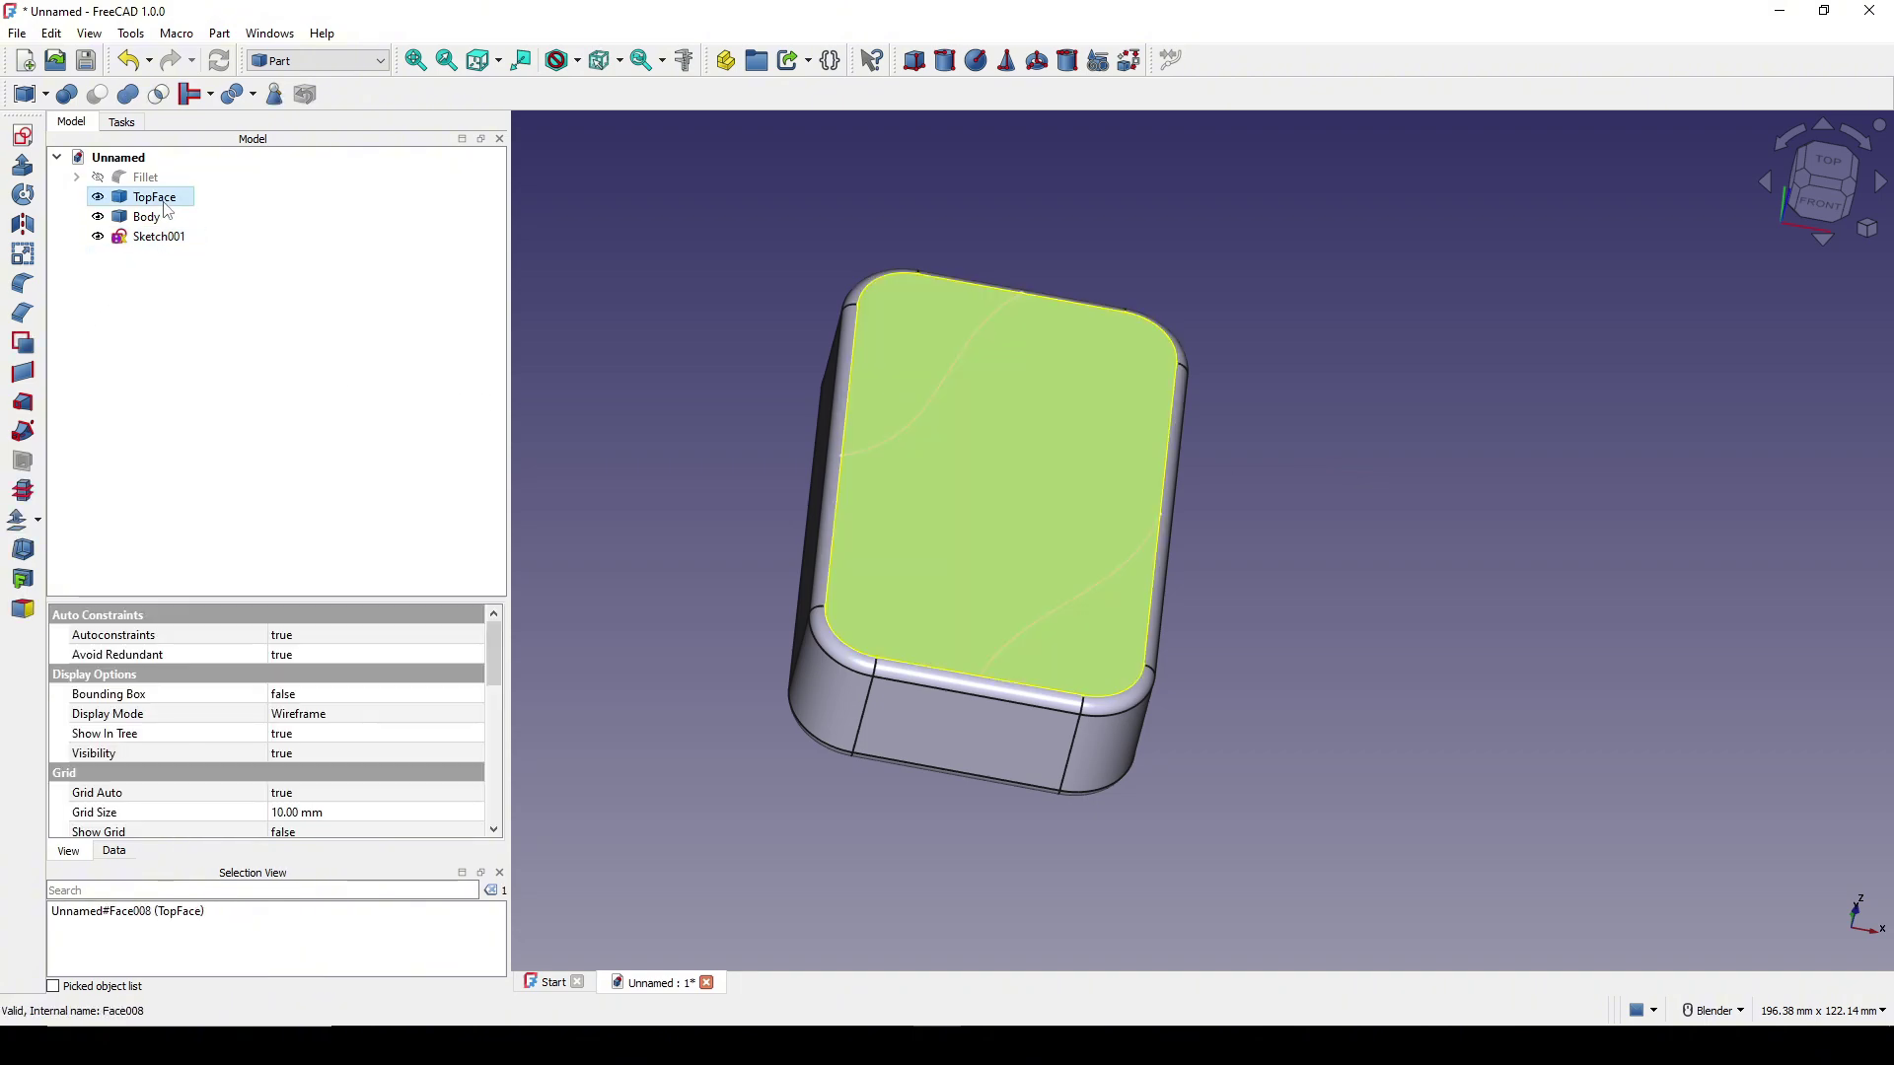
{"action": "left_click", "coordinate": [158, 238], "text": "ctrl"}
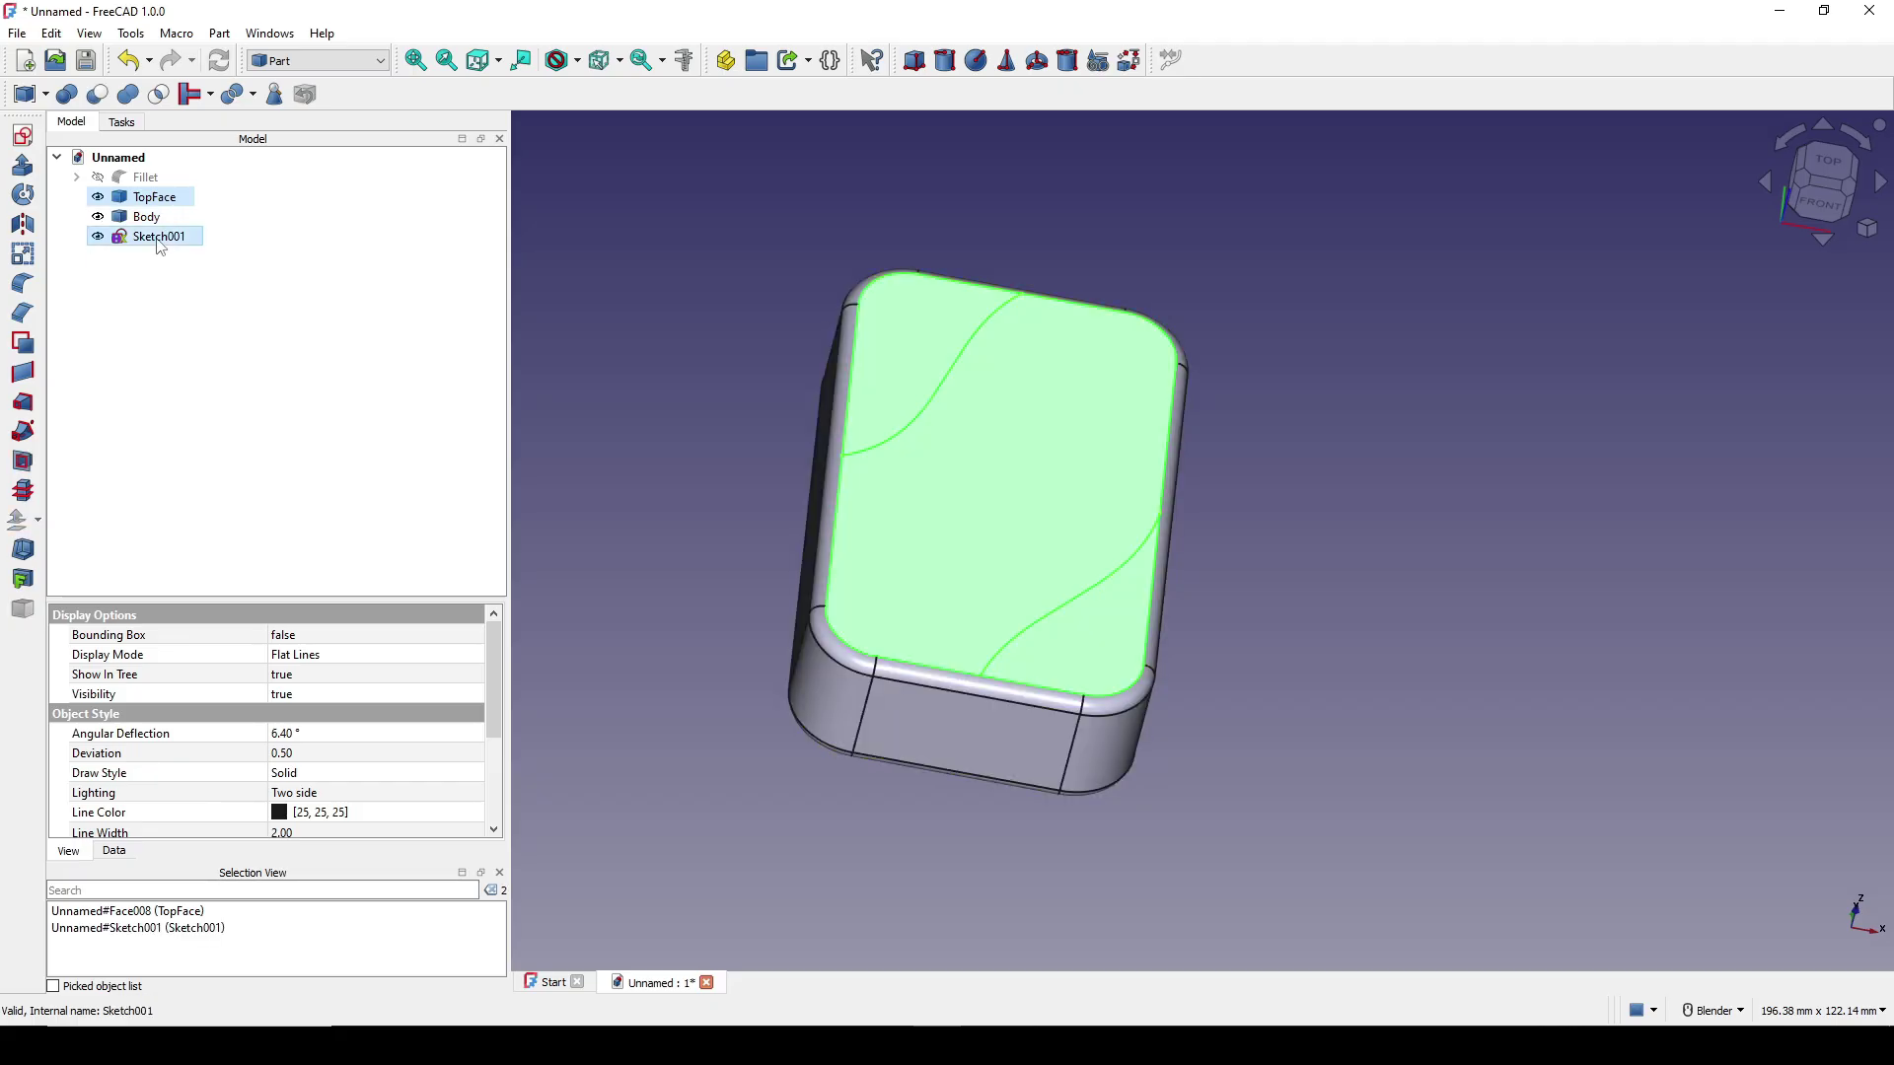
{"action": "left_click", "coordinate": [217, 40]}
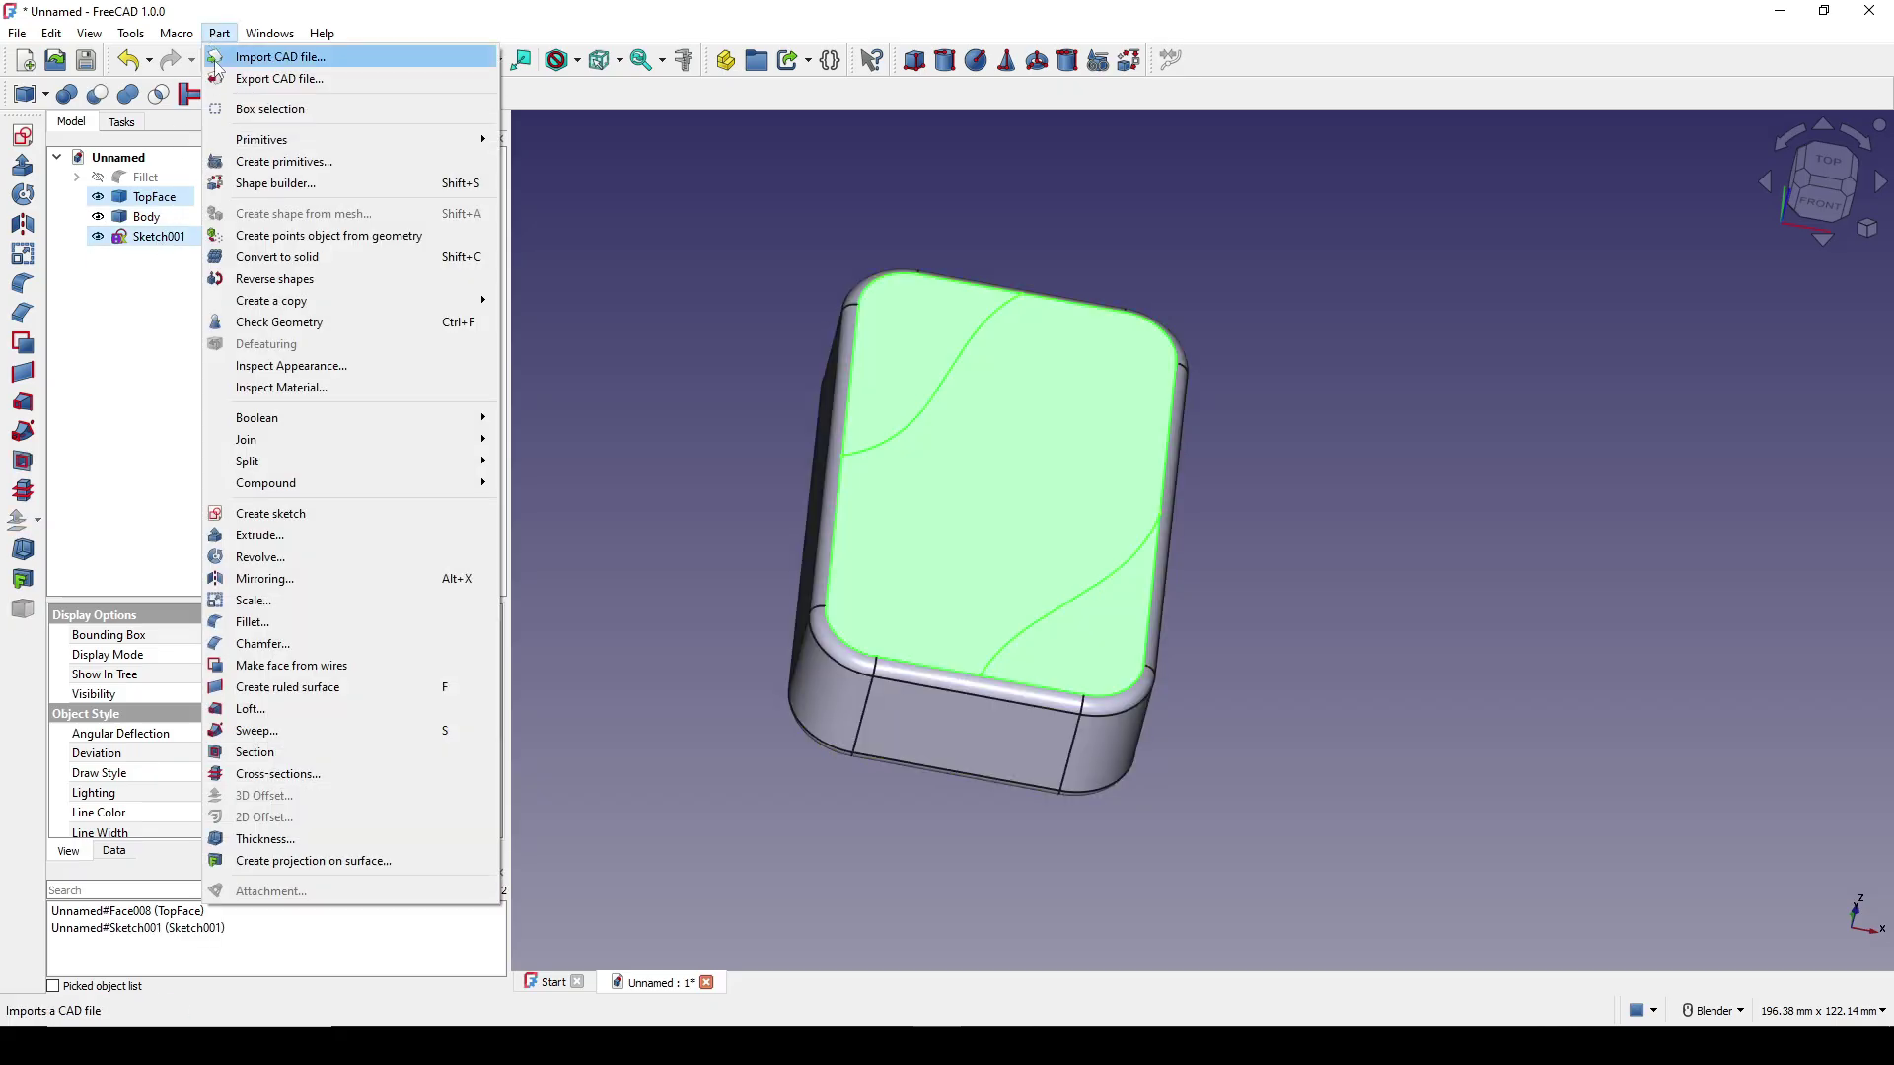
{"action": "mouse_move", "coordinate": [434, 461]}
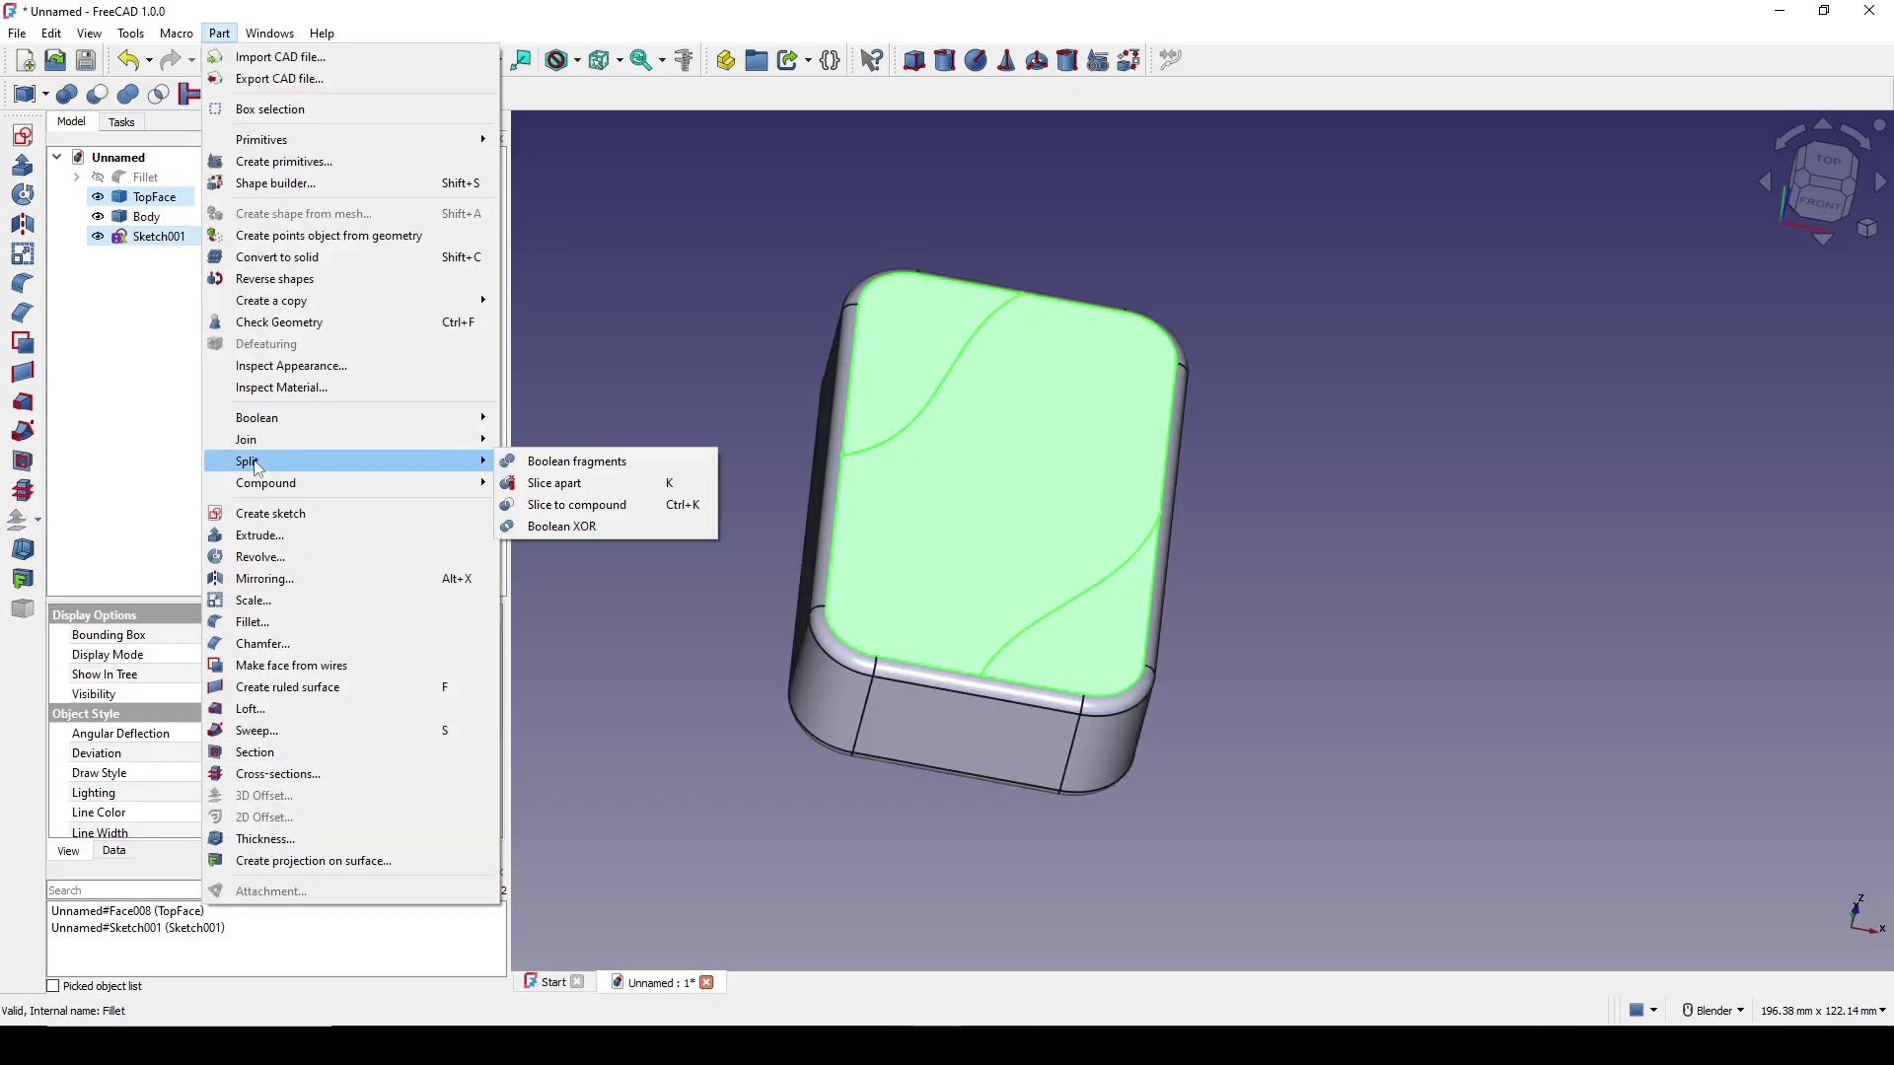
{"action": "left_click", "coordinate": [586, 485]}
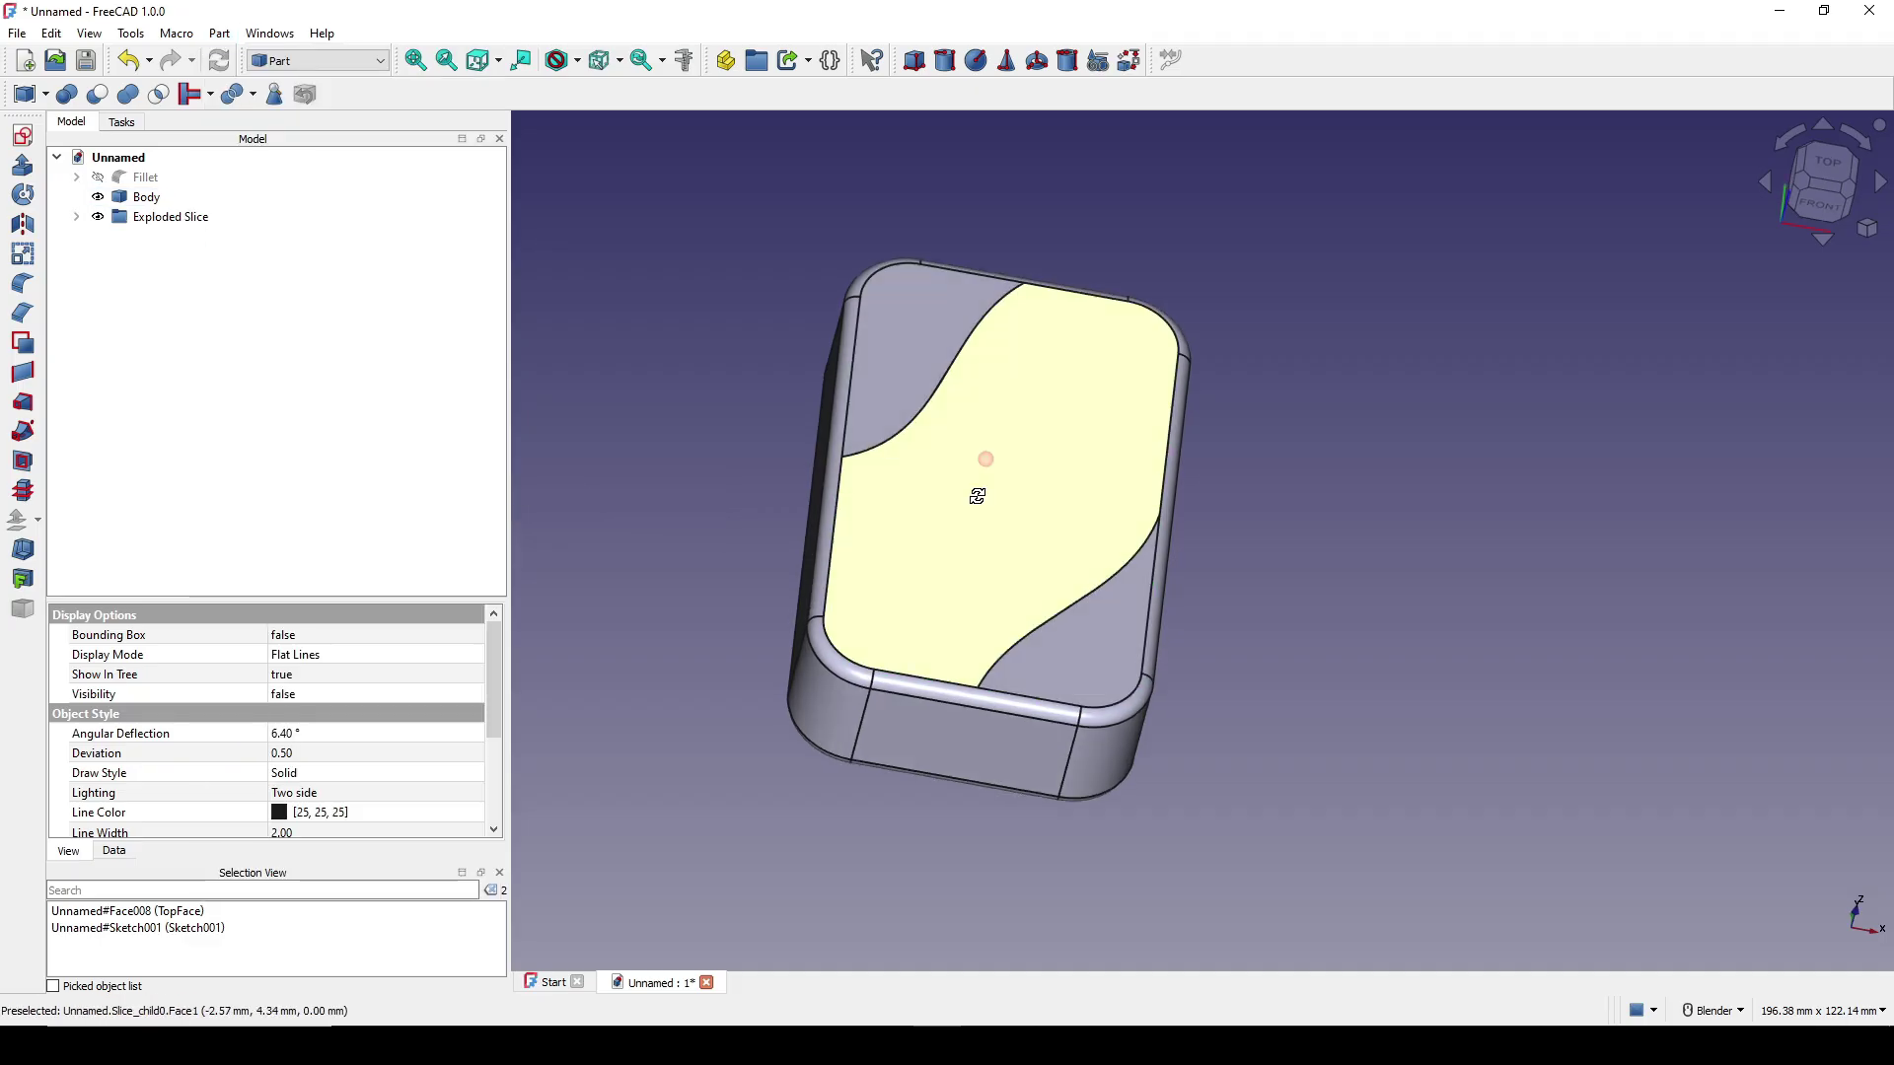
{"action": "left_click", "coordinate": [1270, 433]}
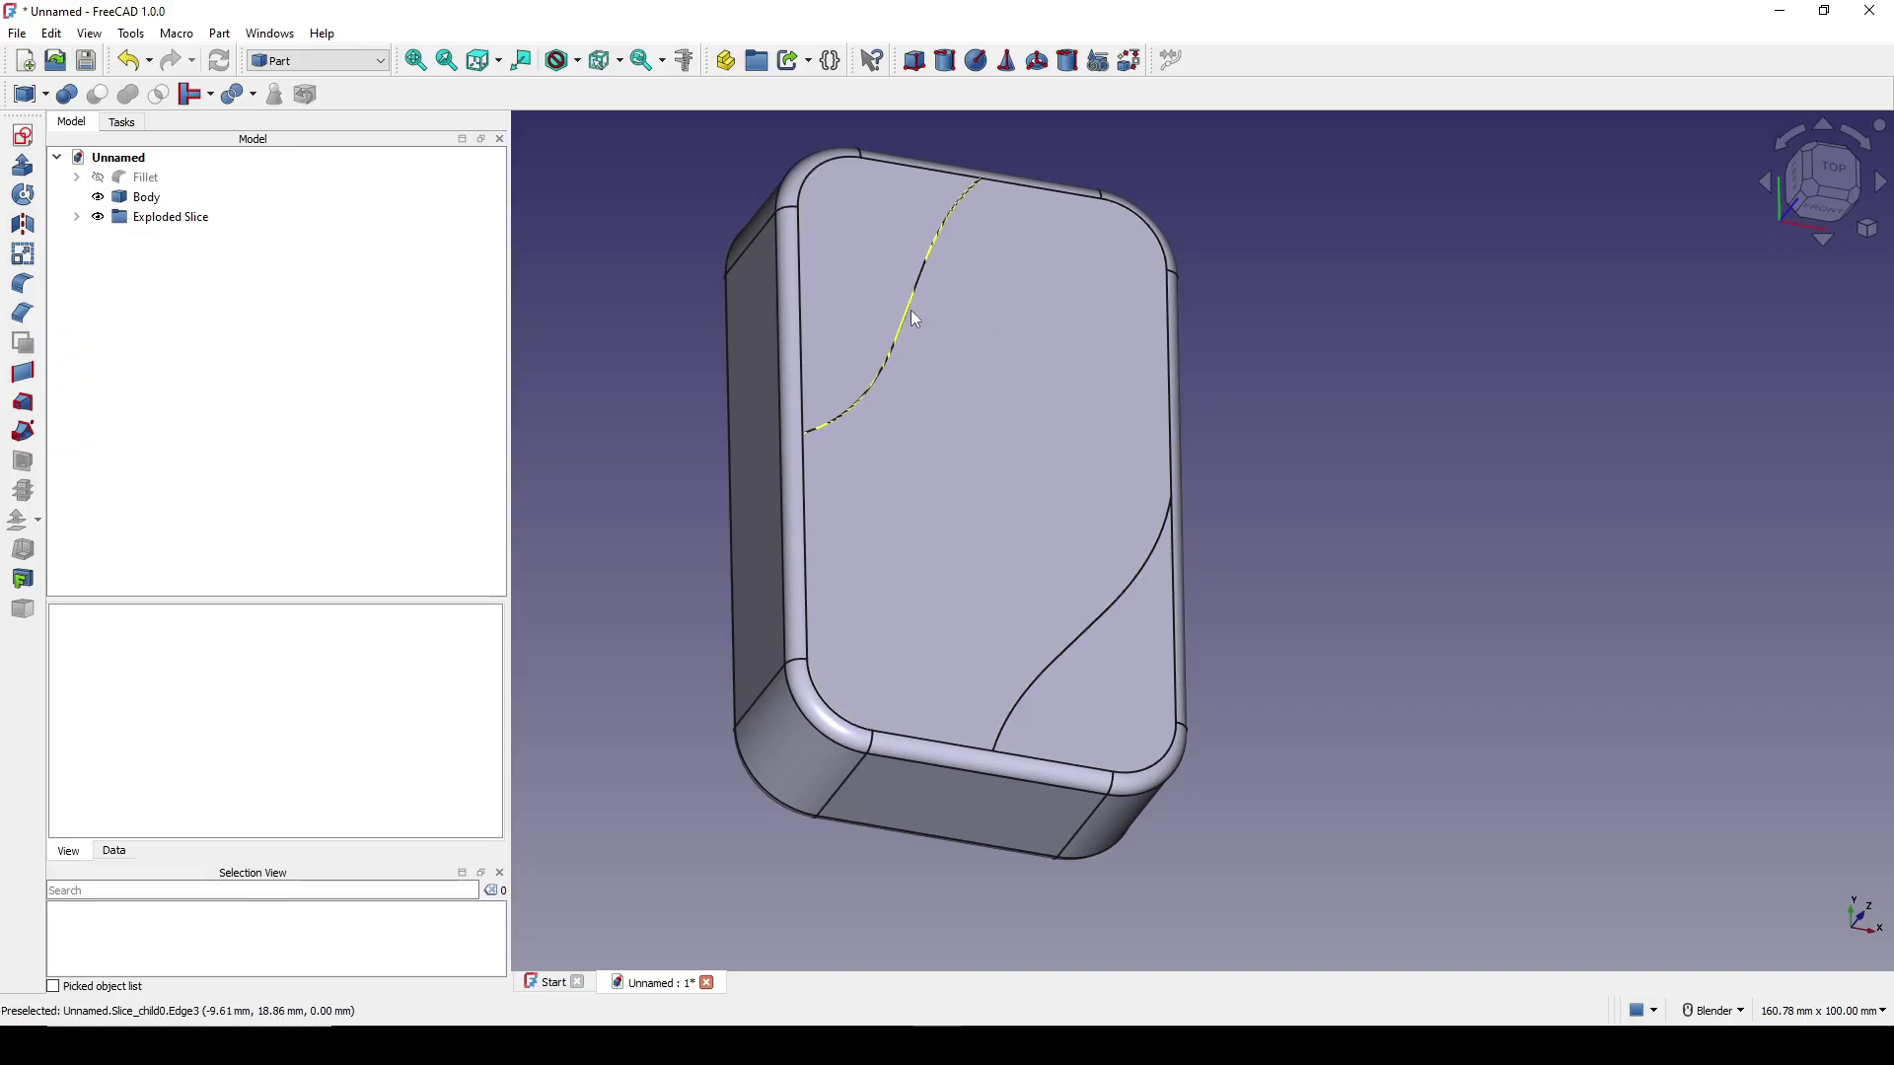
Hide the large middle piece of the sliced top face, leaving the two corner pieces shown.
{"action": "mouse_move", "coordinate": [977, 390]}
{"action": "middle_mouse_down"}
{"action": "mouse_move", "coordinate": [1015, 363]}
{"action": "mouse_move", "coordinate": [972, 338]}
{"action": "mouse_move", "coordinate": [1030, 463]}
{"action": "middle_mouse_up"}
{"action": "left_click", "coordinate": [1030, 462]}
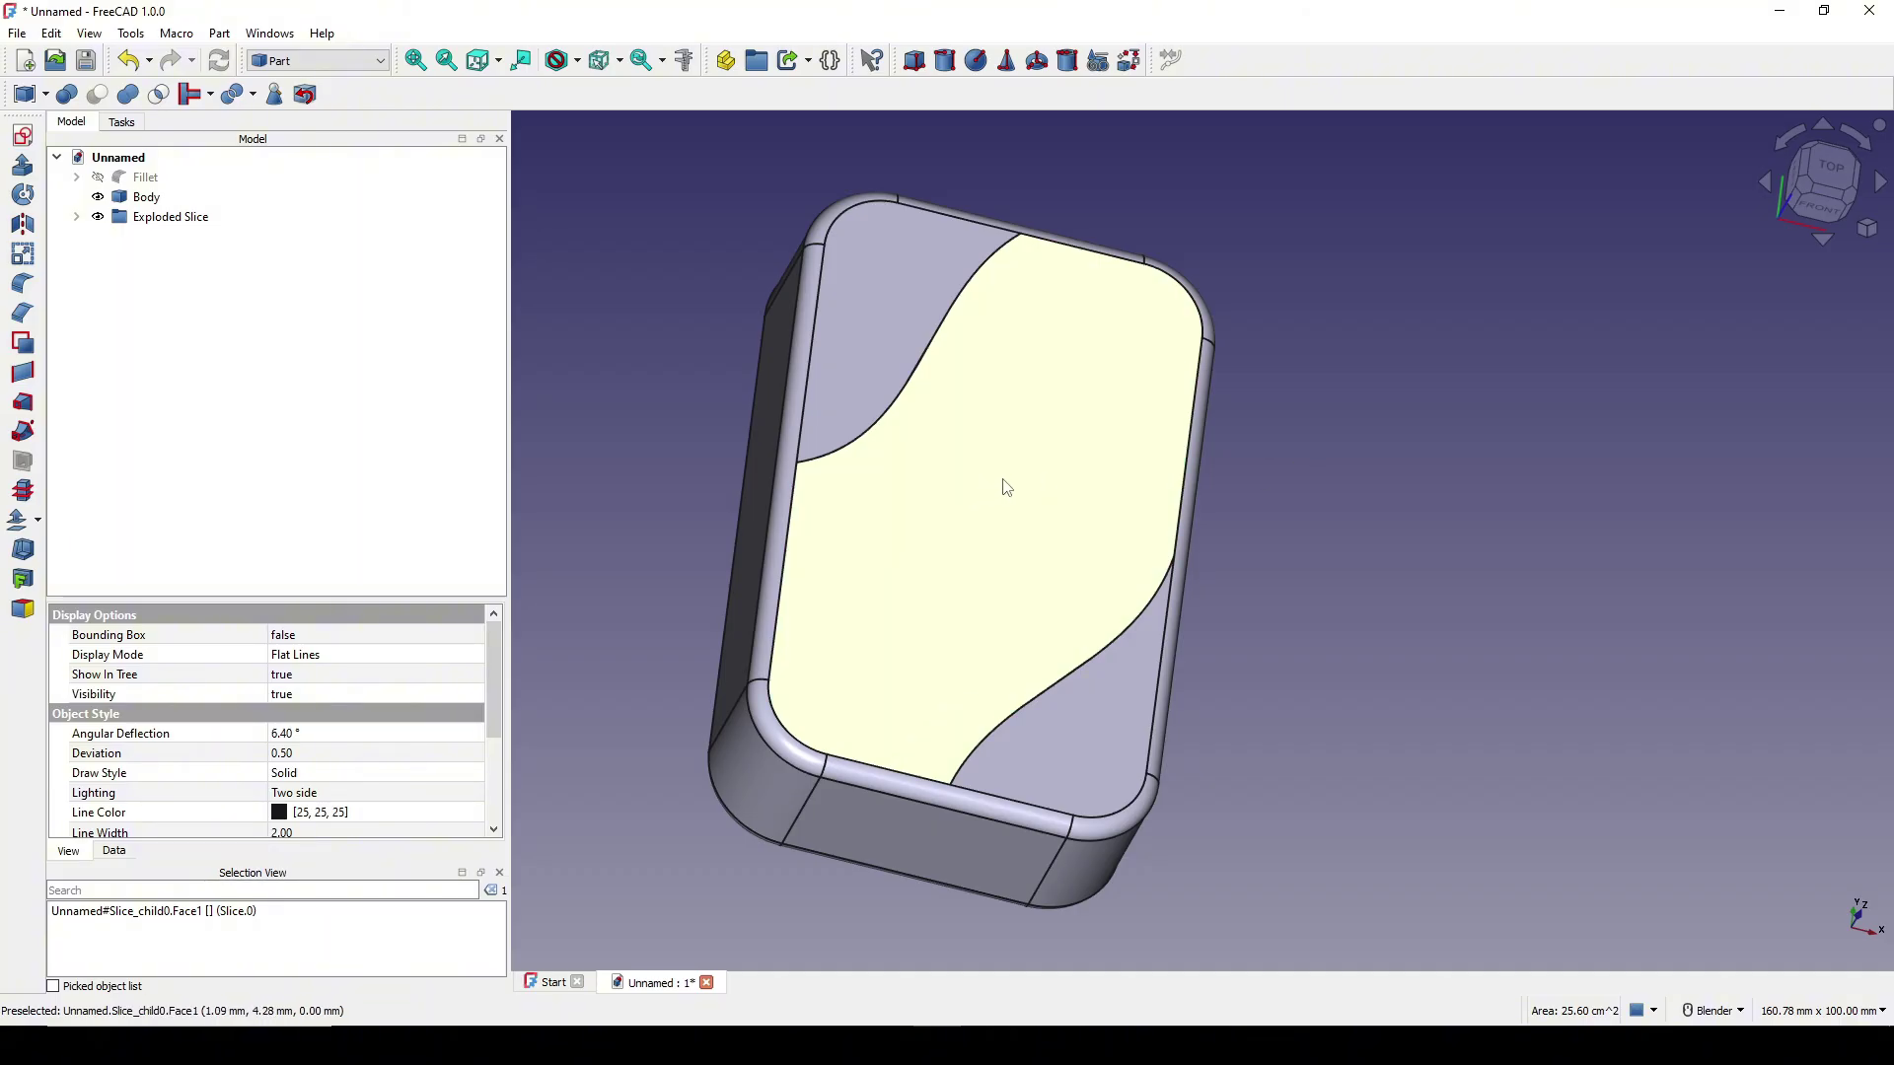
{"action": "key", "text": "space"}
{"action": "middle_click_drag", "start_coordinate": [1285, 469], "coordinate": [1290, 570]}
{"action": "middle_click_drag", "start_coordinate": [1290, 570], "coordinate": [1294, 582]}
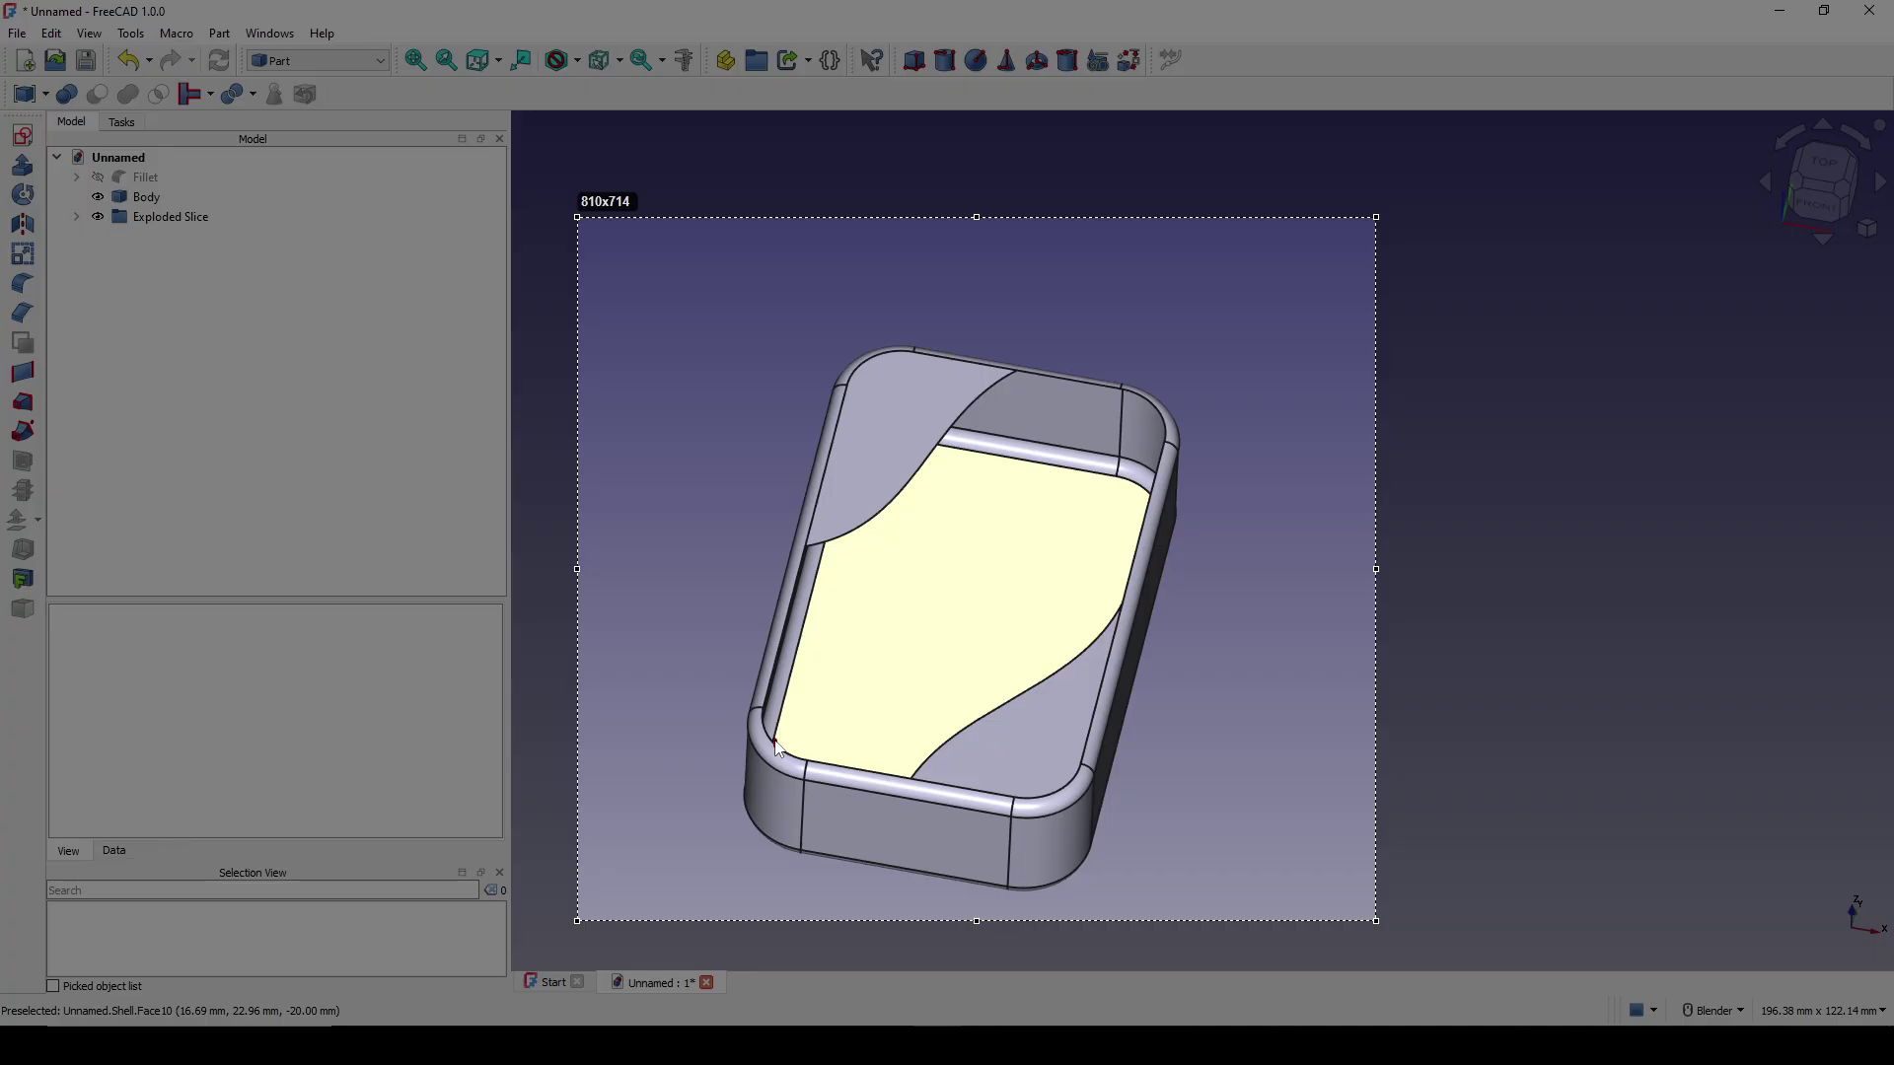
Draw a red freehand ridge curve diagonally between the opening's lower-left and upper-right corners on the screen capture.
{"action": "left_click", "coordinate": [776, 744]}
{"action": "left_click", "coordinate": [1157, 410]}
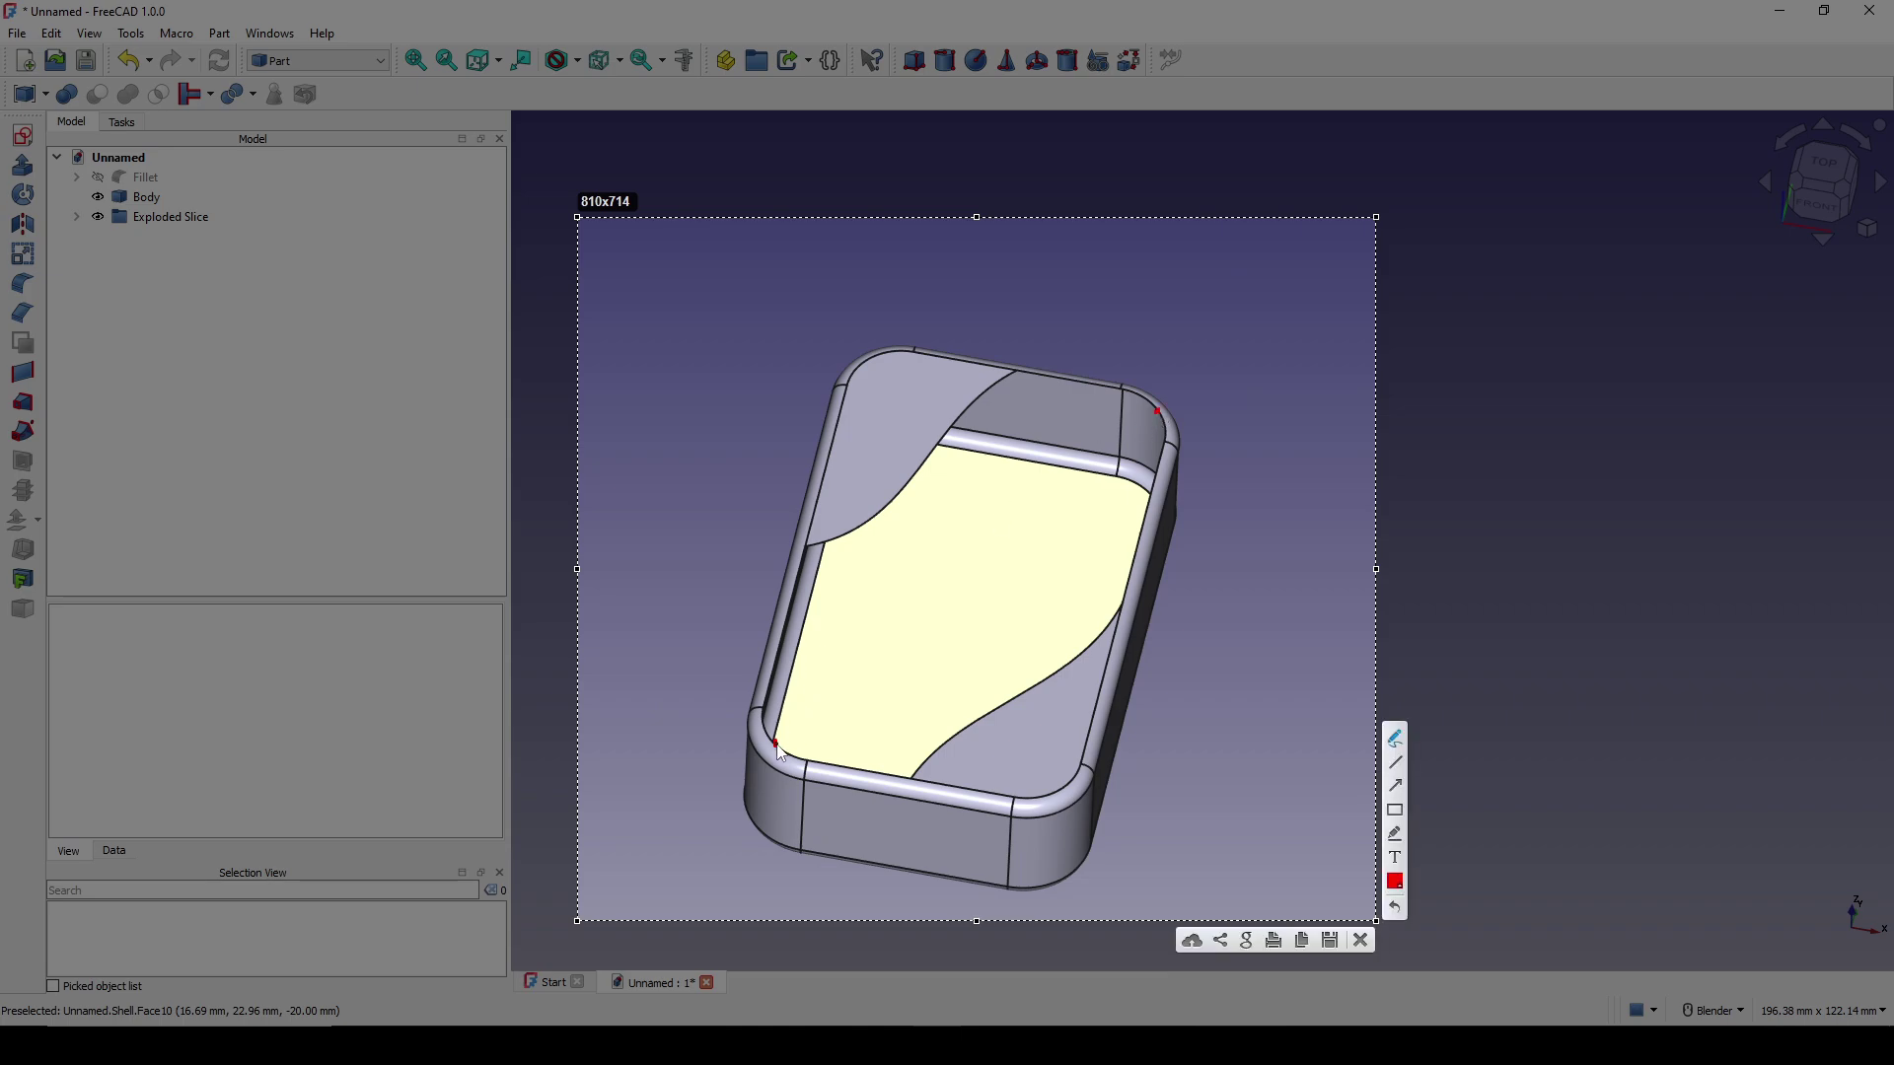
{"action": "mouse_move", "coordinate": [778, 748]}
{"action": "left_mouse_down"}
{"action": "mouse_move", "coordinate": [922, 528]}
{"action": "mouse_move", "coordinate": [1020, 449]}
{"action": "left_mouse_up"}
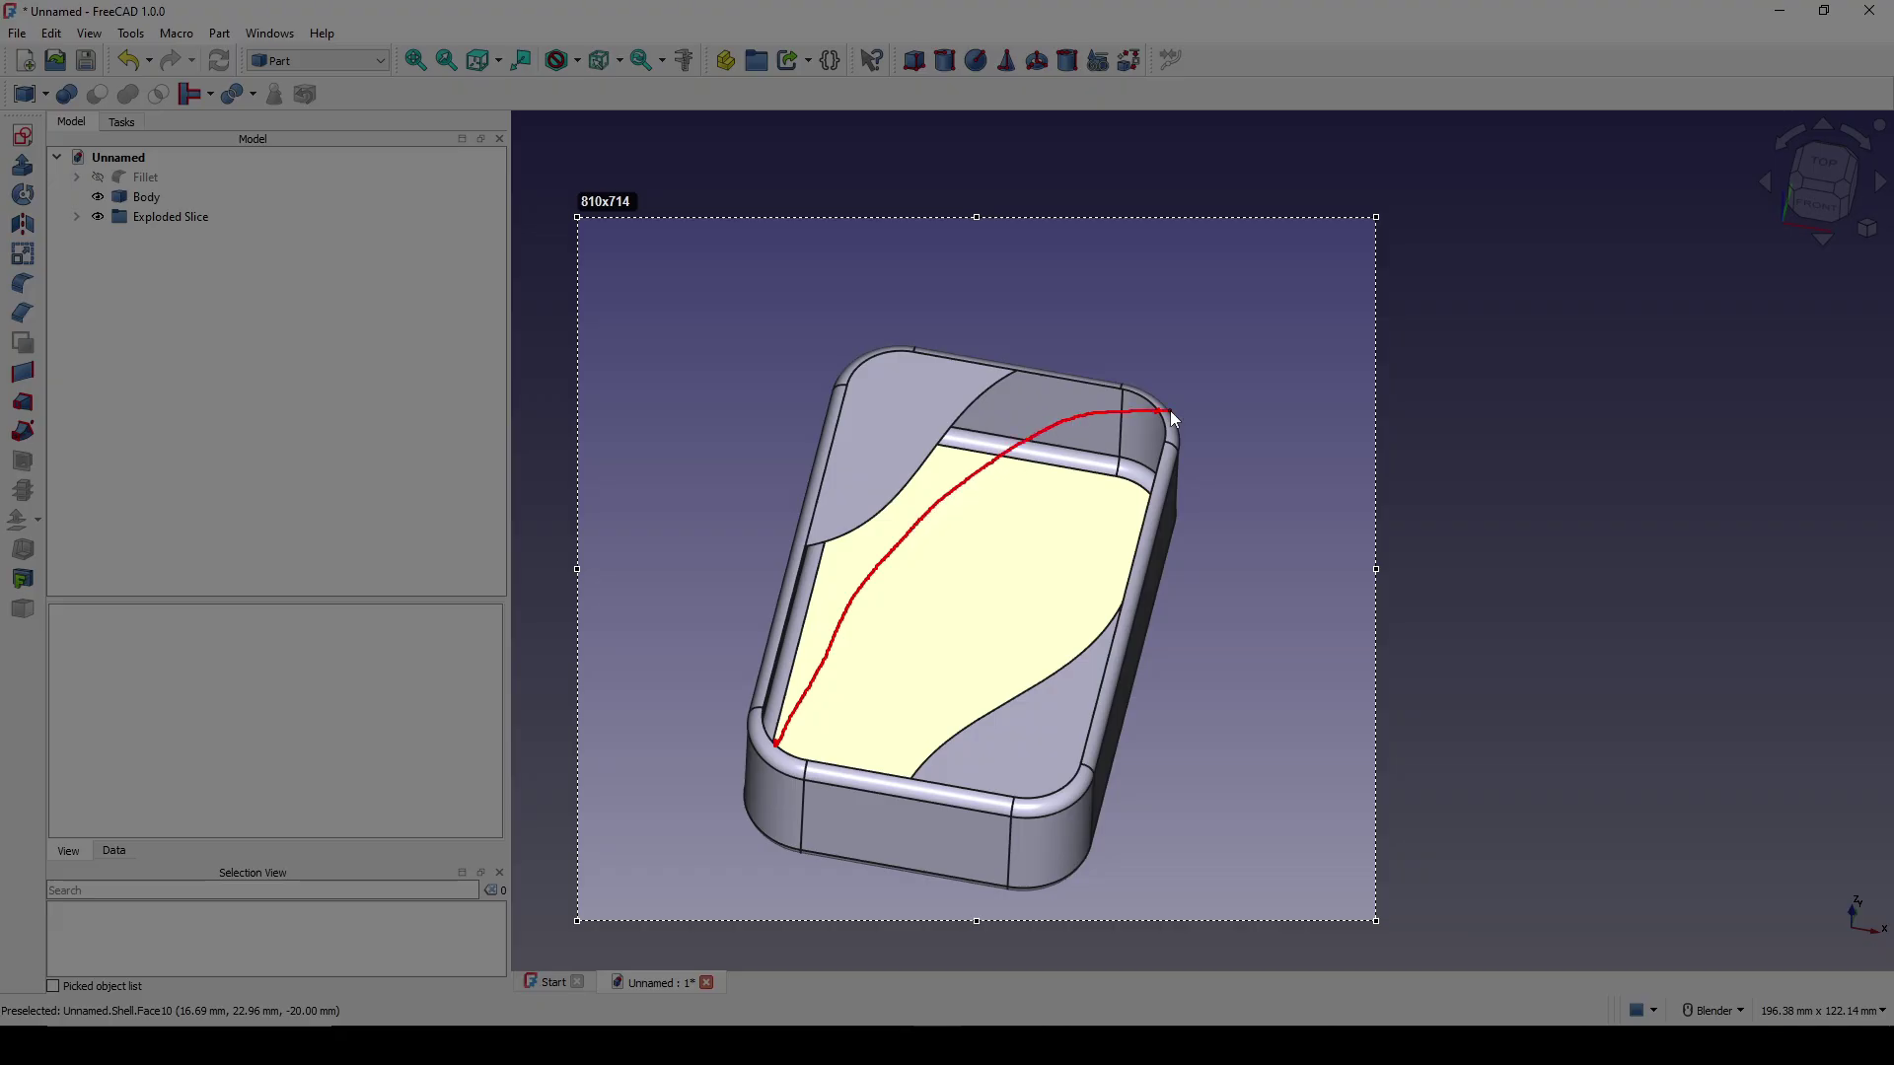
{"action": "left_click_drag", "start_coordinate": [1169, 410], "coordinate": [1170, 412]}
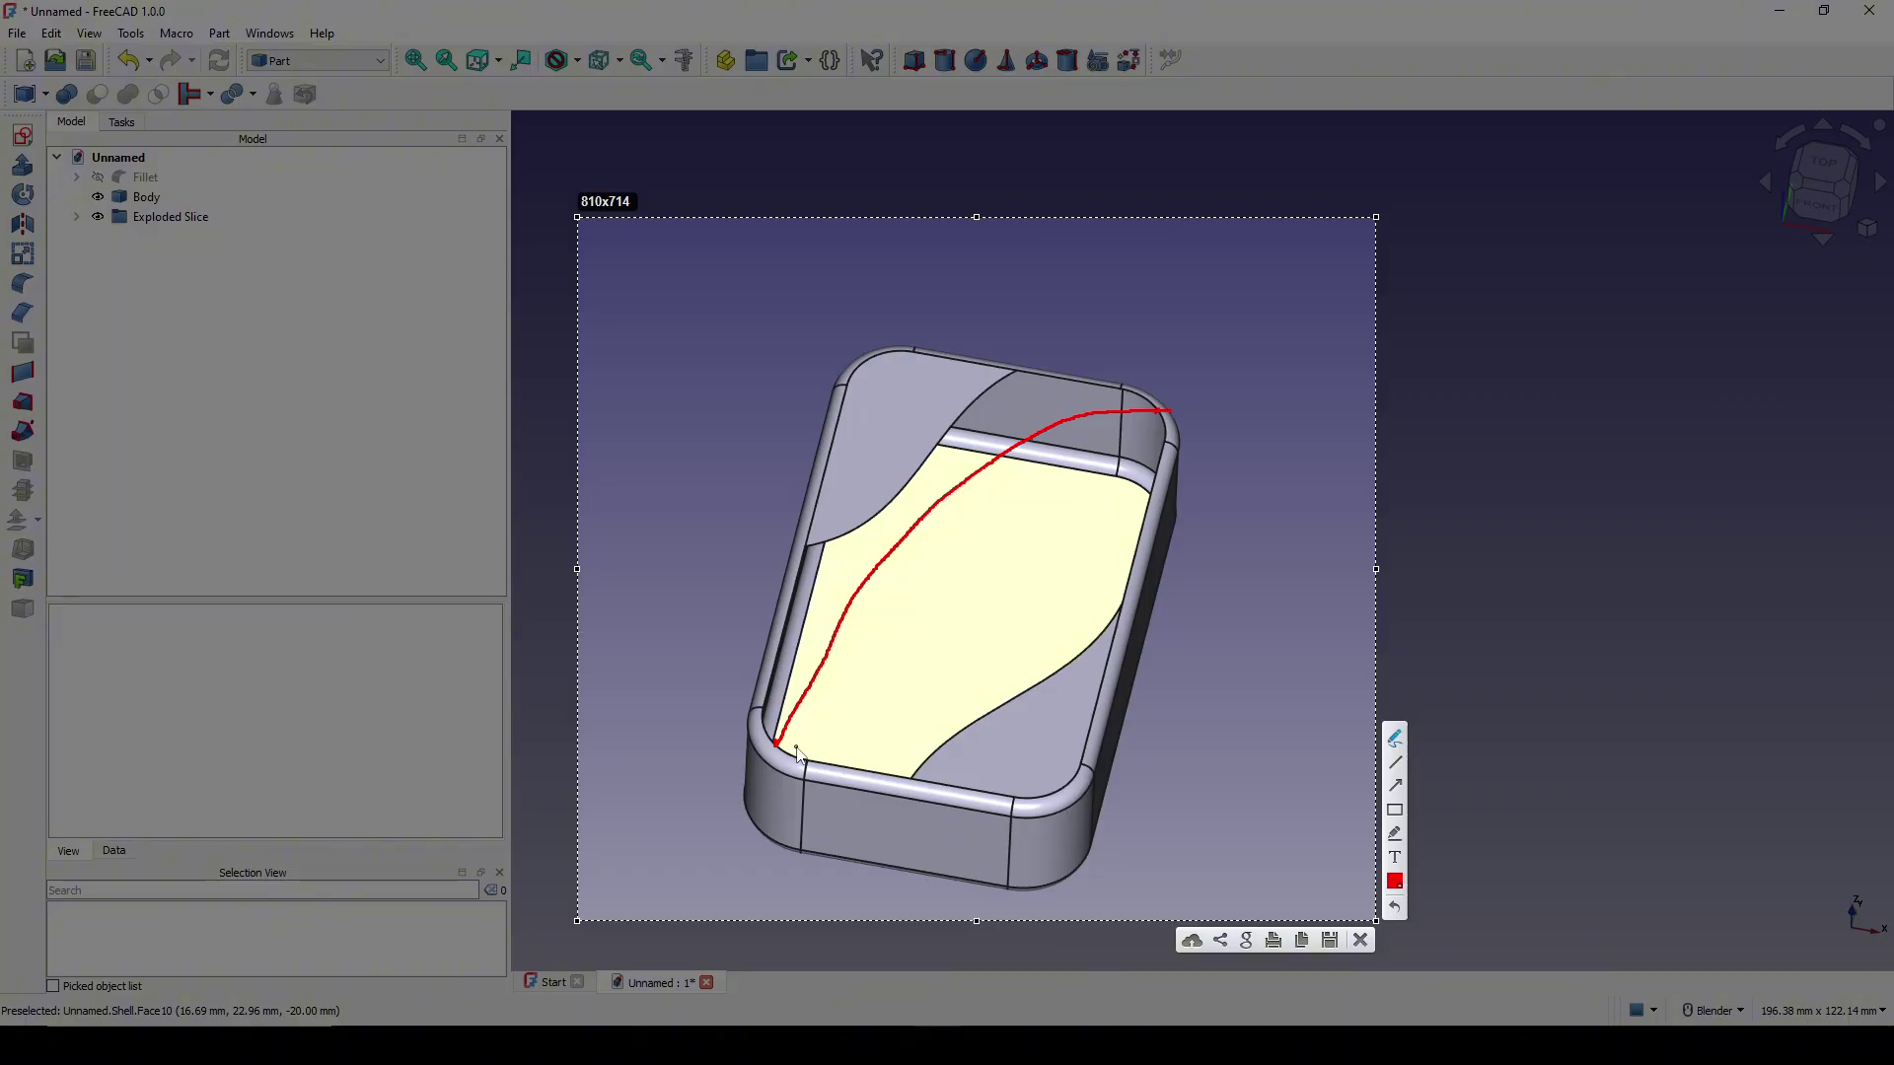
Mark the boundary curves and the ridge with red ticks, arrows and a continuity note on the capture, and discard it.
{"action": "mouse_move", "coordinate": [802, 740]}
{"action": "left_mouse_down"}
{"action": "mouse_move", "coordinate": [832, 764]}
{"action": "mouse_move", "coordinate": [815, 763]}
{"action": "left_mouse_up"}
{"action": "mouse_move", "coordinate": [886, 688]}
{"action": "left_mouse_down"}
{"action": "mouse_move", "coordinate": [920, 723]}
{"action": "mouse_move", "coordinate": [933, 681]}
{"action": "left_mouse_up"}
{"action": "mouse_move", "coordinate": [1006, 609]}
{"action": "left_mouse_down"}
{"action": "mouse_move", "coordinate": [1038, 637]}
{"action": "mouse_move", "coordinate": [1068, 591]}
{"action": "left_mouse_up"}
{"action": "mouse_move", "coordinate": [928, 734]}
{"action": "left_mouse_down"}
{"action": "mouse_move", "coordinate": [971, 749]}
{"action": "mouse_move", "coordinate": [1008, 730]}
{"action": "mouse_move", "coordinate": [1092, 667]}
{"action": "mouse_move", "coordinate": [1098, 626]}
{"action": "mouse_move", "coordinate": [1113, 642]}
{"action": "left_mouse_up"}
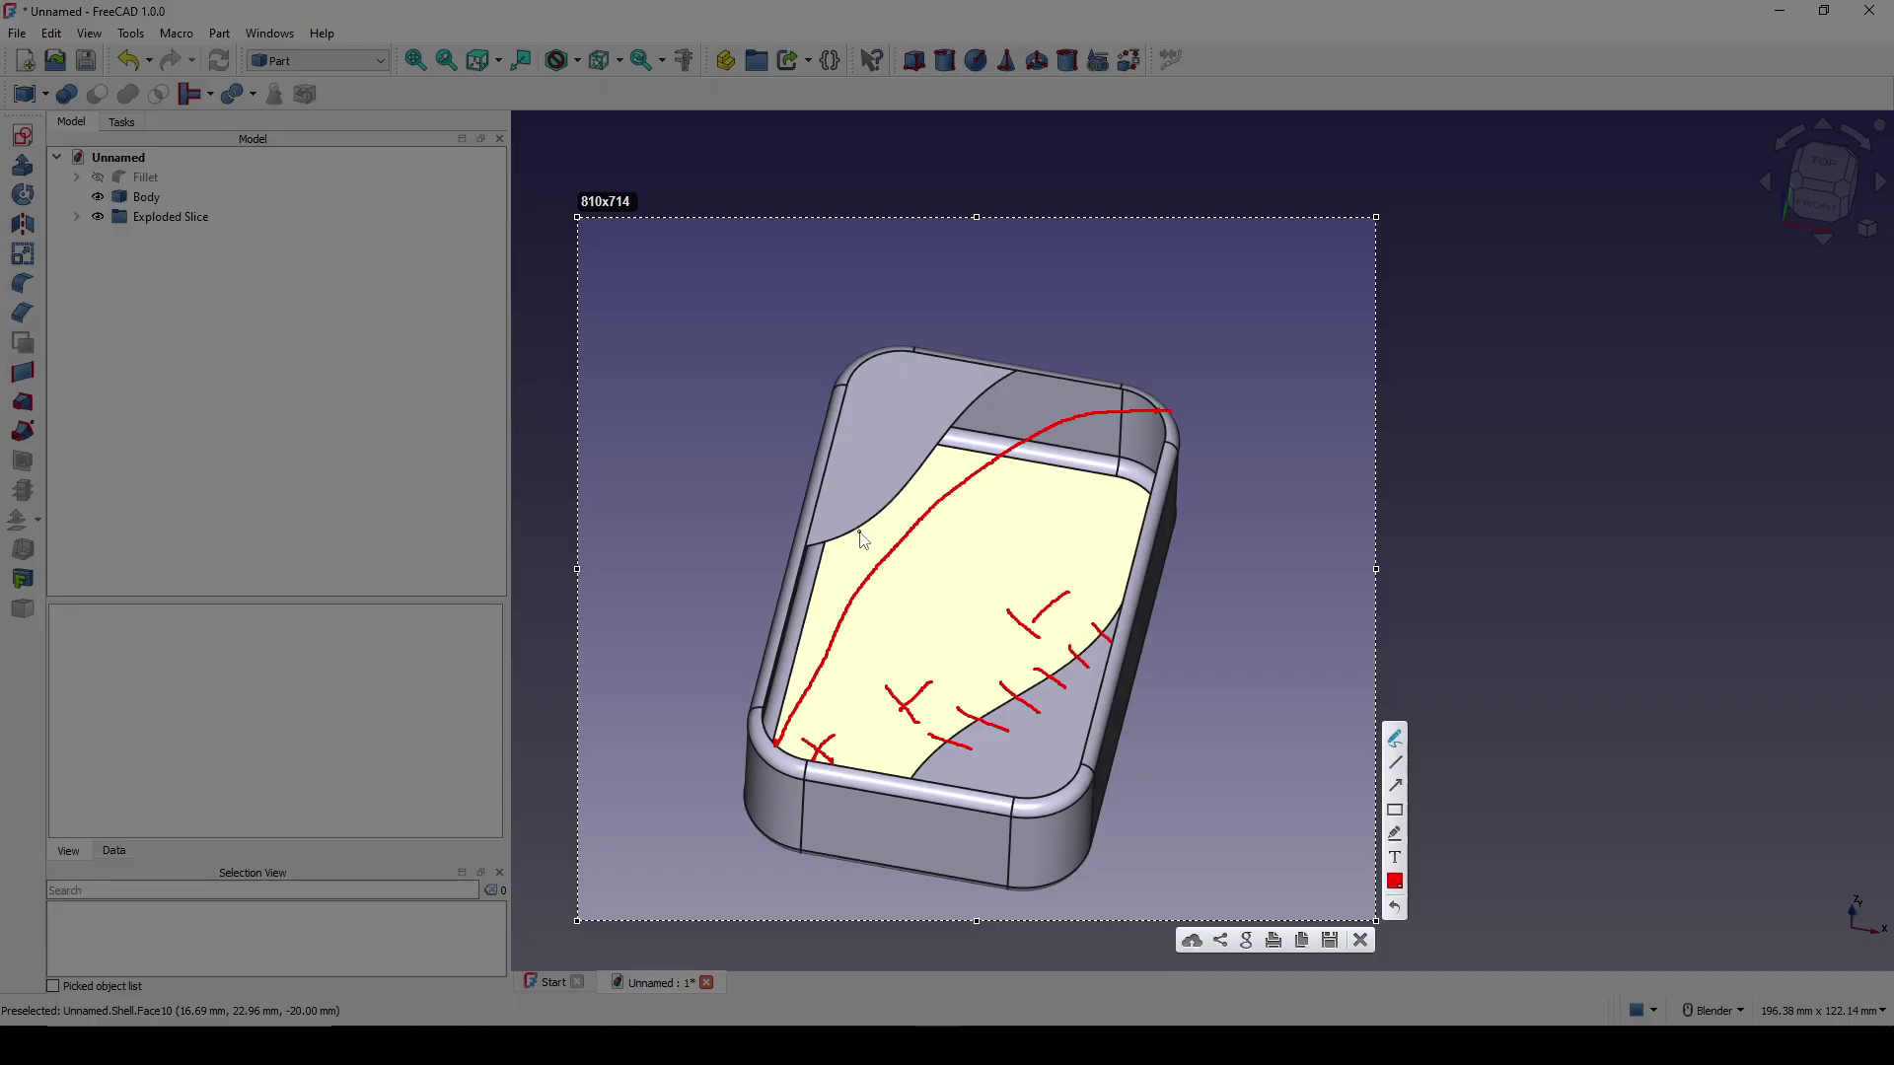
{"action": "mouse_move", "coordinate": [841, 512]}
{"action": "left_mouse_down"}
{"action": "mouse_move", "coordinate": [858, 535]}
{"action": "mouse_move", "coordinate": [950, 438]}
{"action": "left_mouse_up"}
{"action": "left_click", "coordinate": [978, 398]}
{"action": "left_click_drag", "start_coordinate": [1010, 378], "coordinate": [1006, 371]}
{"action": "mouse_move", "coordinate": [889, 550]}
{"action": "left_mouse_down"}
{"action": "mouse_move", "coordinate": [915, 531]}
{"action": "mouse_move", "coordinate": [920, 546]}
{"action": "mouse_move", "coordinate": [943, 487]}
{"action": "mouse_move", "coordinate": [973, 471]}
{"action": "mouse_move", "coordinate": [984, 502]}
{"action": "left_mouse_up"}
{"action": "left_click_drag", "start_coordinate": [1021, 461], "coordinate": [1016, 501]}
{"action": "left_click_drag", "start_coordinate": [1014, 490], "coordinate": [1036, 499]}
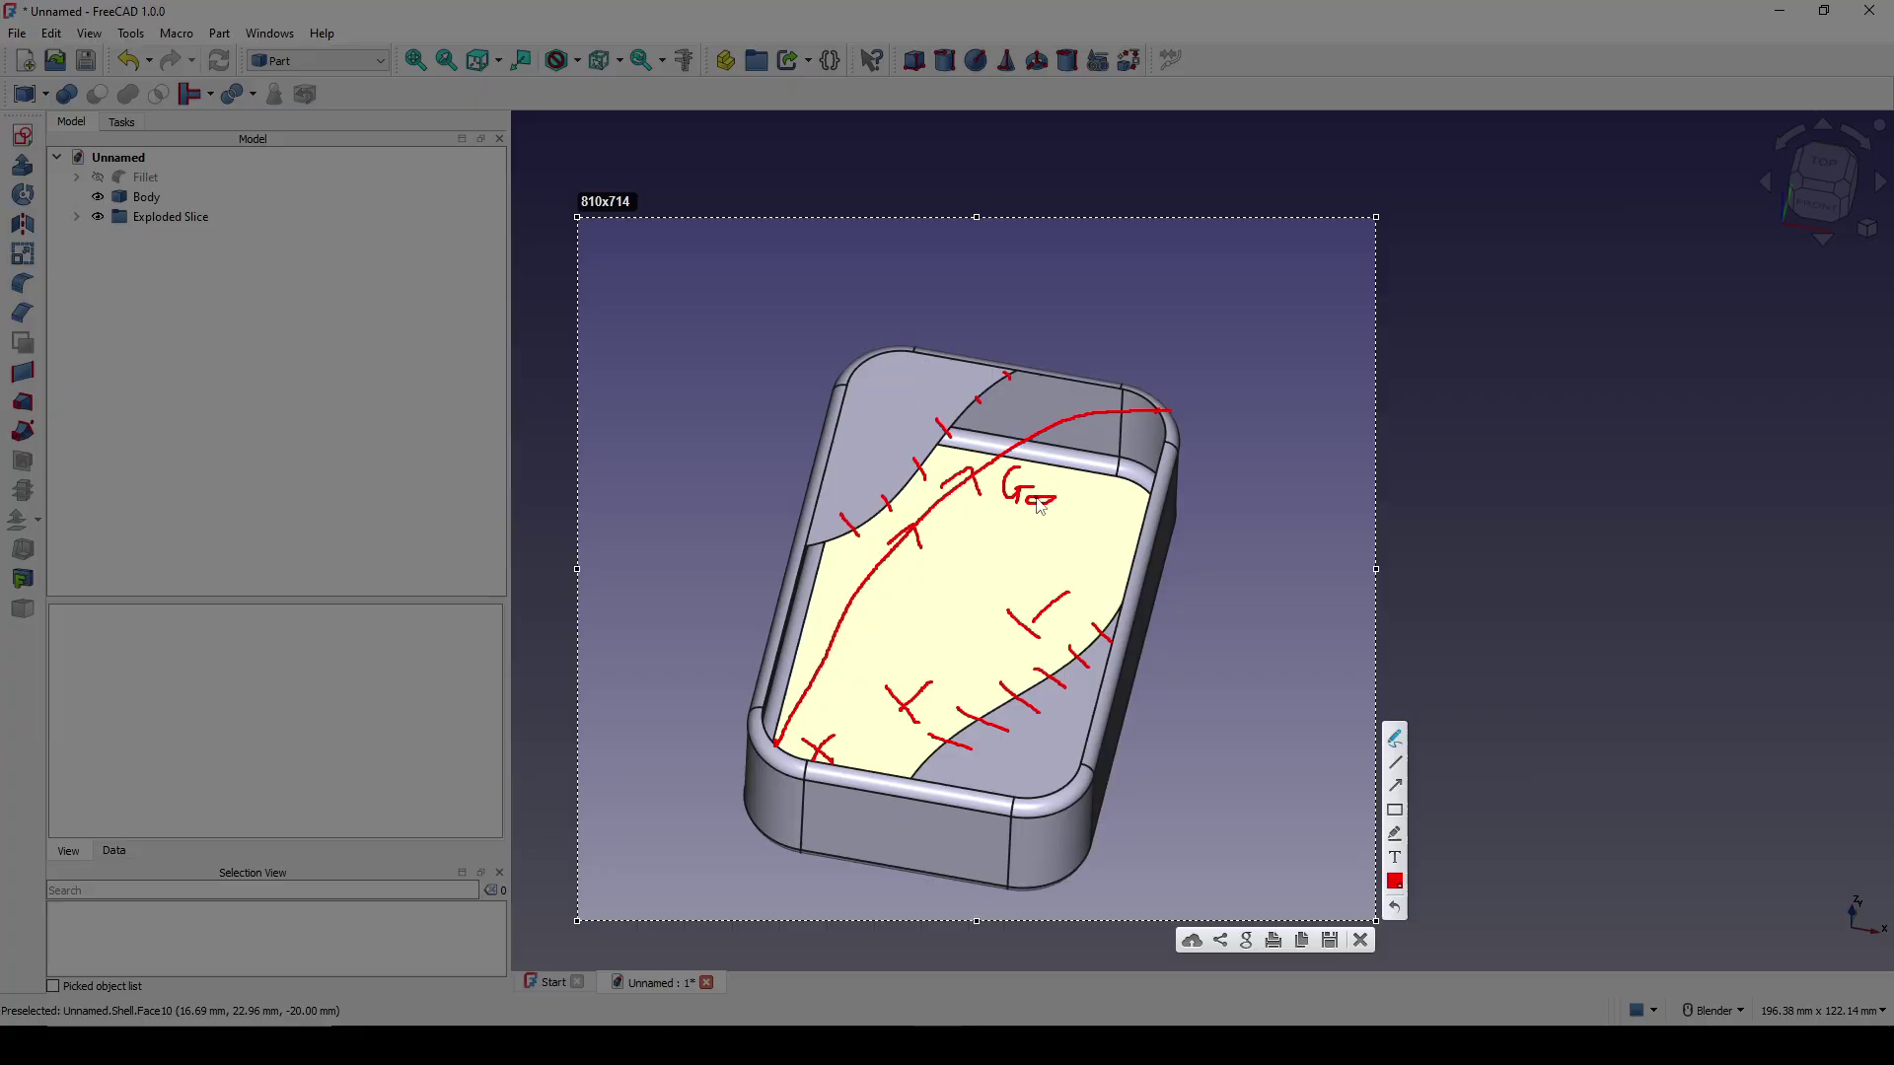
{"action": "left_click", "coordinate": [1362, 943]}
{"action": "mouse_move", "coordinate": [1104, 680]}
{"action": "middle_mouse_down"}
{"action": "mouse_move", "coordinate": [1124, 582]}
{"action": "mouse_move", "coordinate": [1289, 571]}
{"action": "middle_mouse_up"}
{"action": "scroll", "coordinate": [1284, 598], "scroll_direction": "up", "scroll_amount": 1}
{"action": "mouse_move", "coordinate": [730, 706]}
{"action": "middle_mouse_down"}
{"action": "mouse_move", "coordinate": [849, 696]}
{"action": "mouse_move", "coordinate": [963, 638]}
{"action": "mouse_move", "coordinate": [968, 658]}
{"action": "middle_mouse_up"}
{"action": "left_click", "coordinate": [858, 656]}
{"action": "scroll", "coordinate": [874, 659], "scroll_direction": "up", "scroll_amount": 2}
{"action": "scroll", "coordinate": [925, 659], "scroll_direction": "down", "scroll_amount": 3}
{"action": "left_click", "coordinate": [1272, 553]}
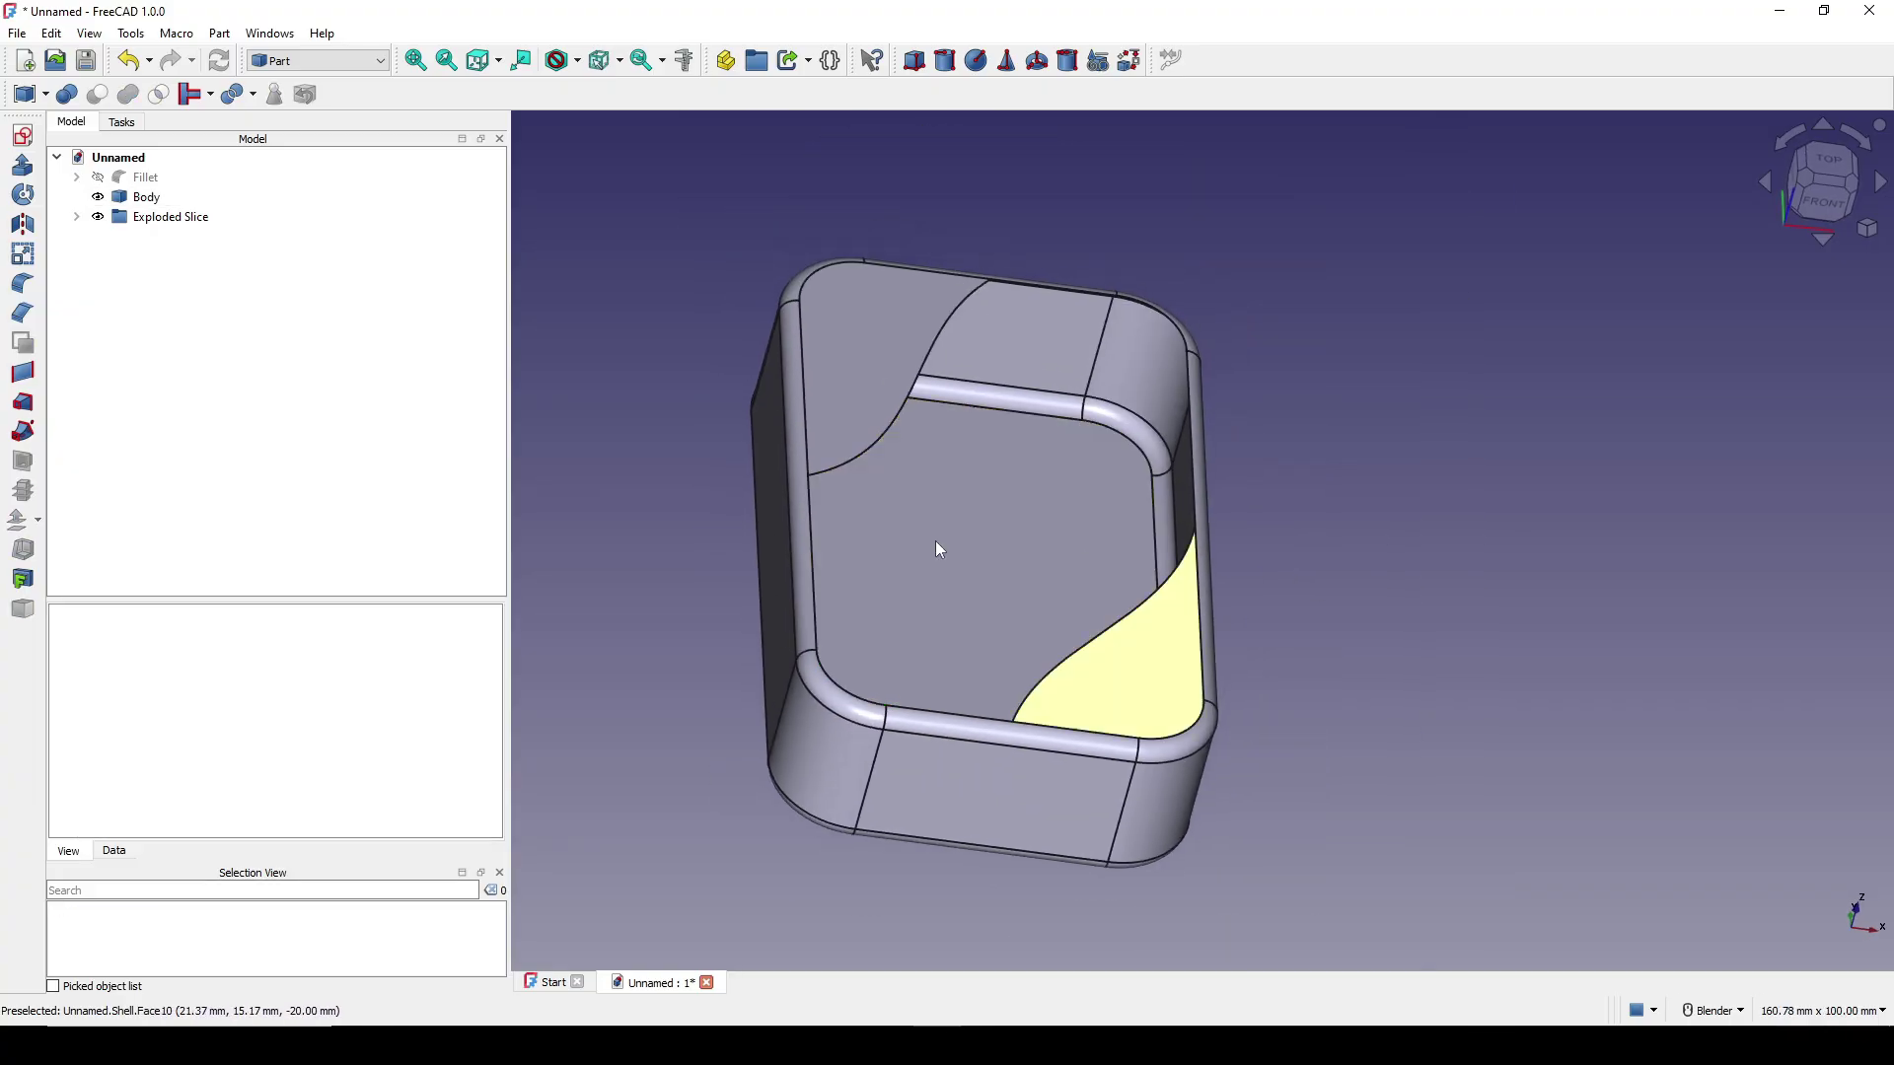
Switch to the Curves workbench and bring the block's open top into close view.
{"action": "left_click", "coordinate": [350, 65]}
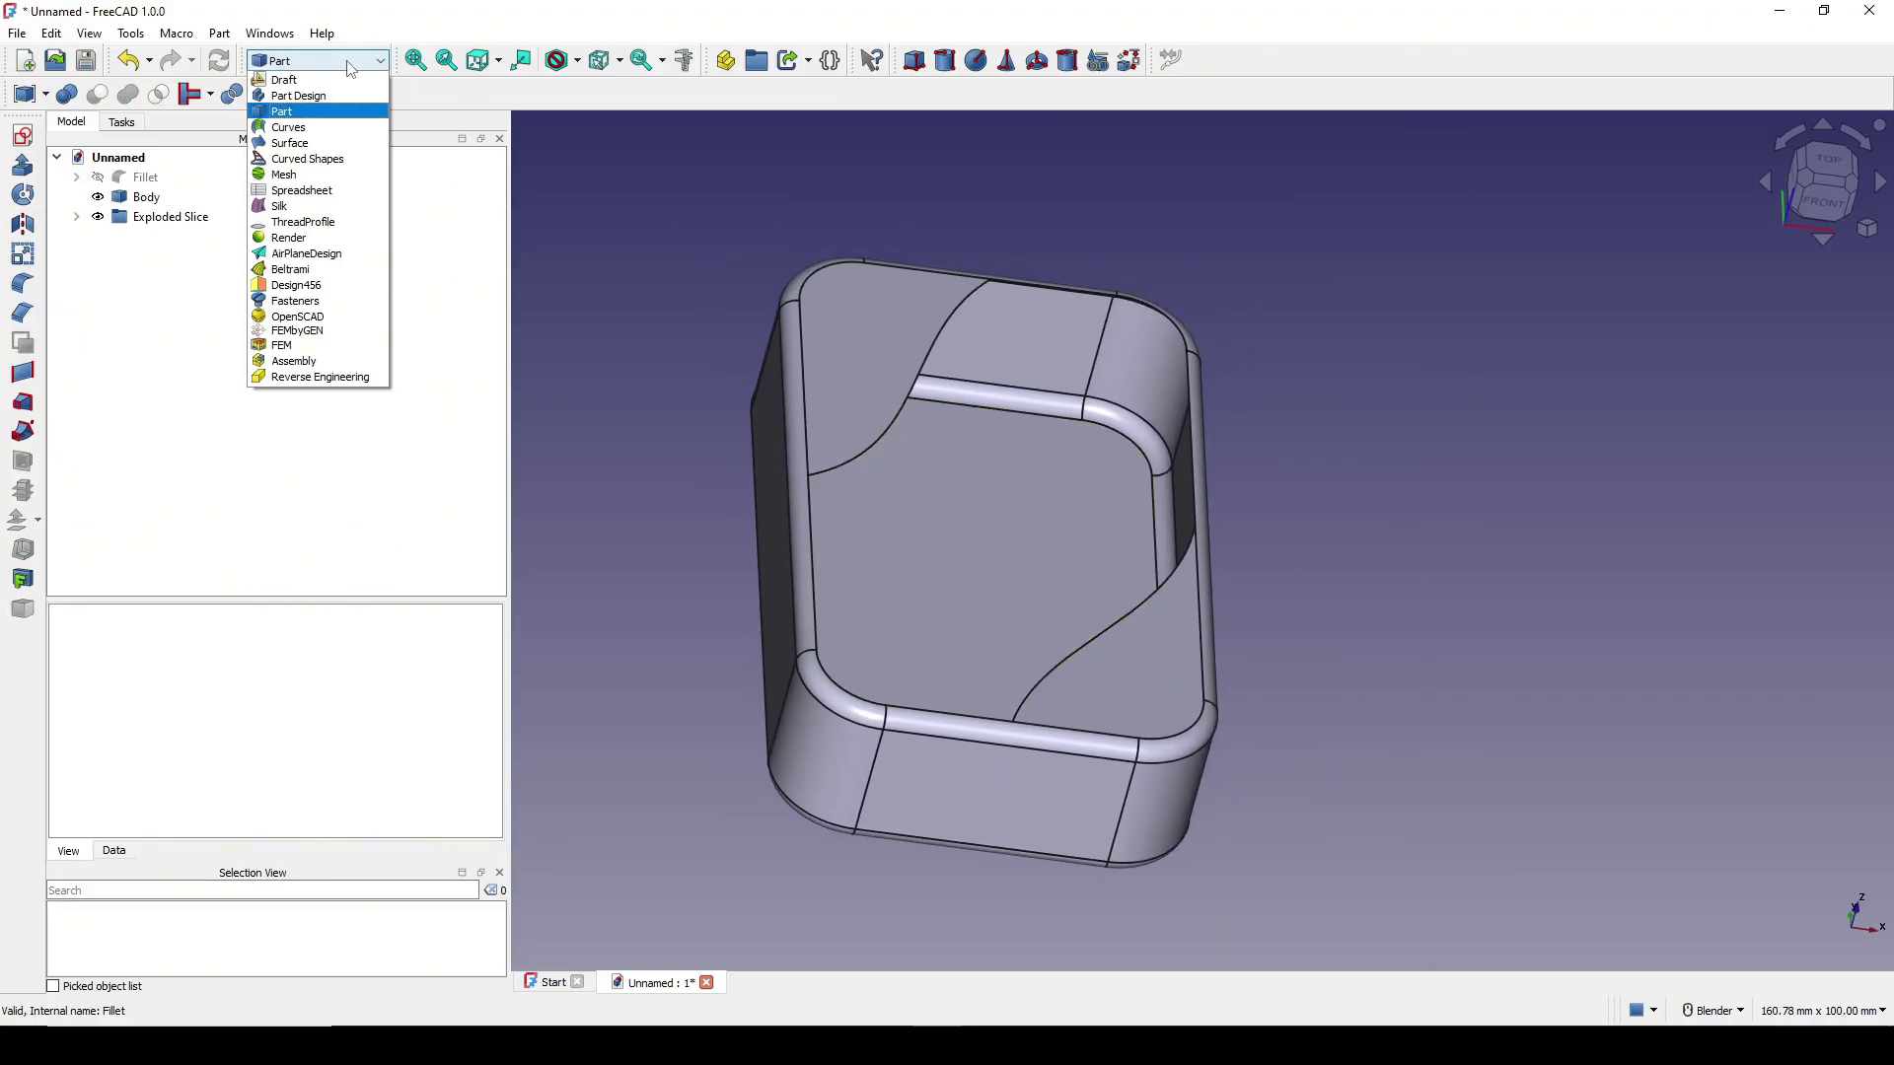
{"action": "left_click", "coordinate": [282, 129]}
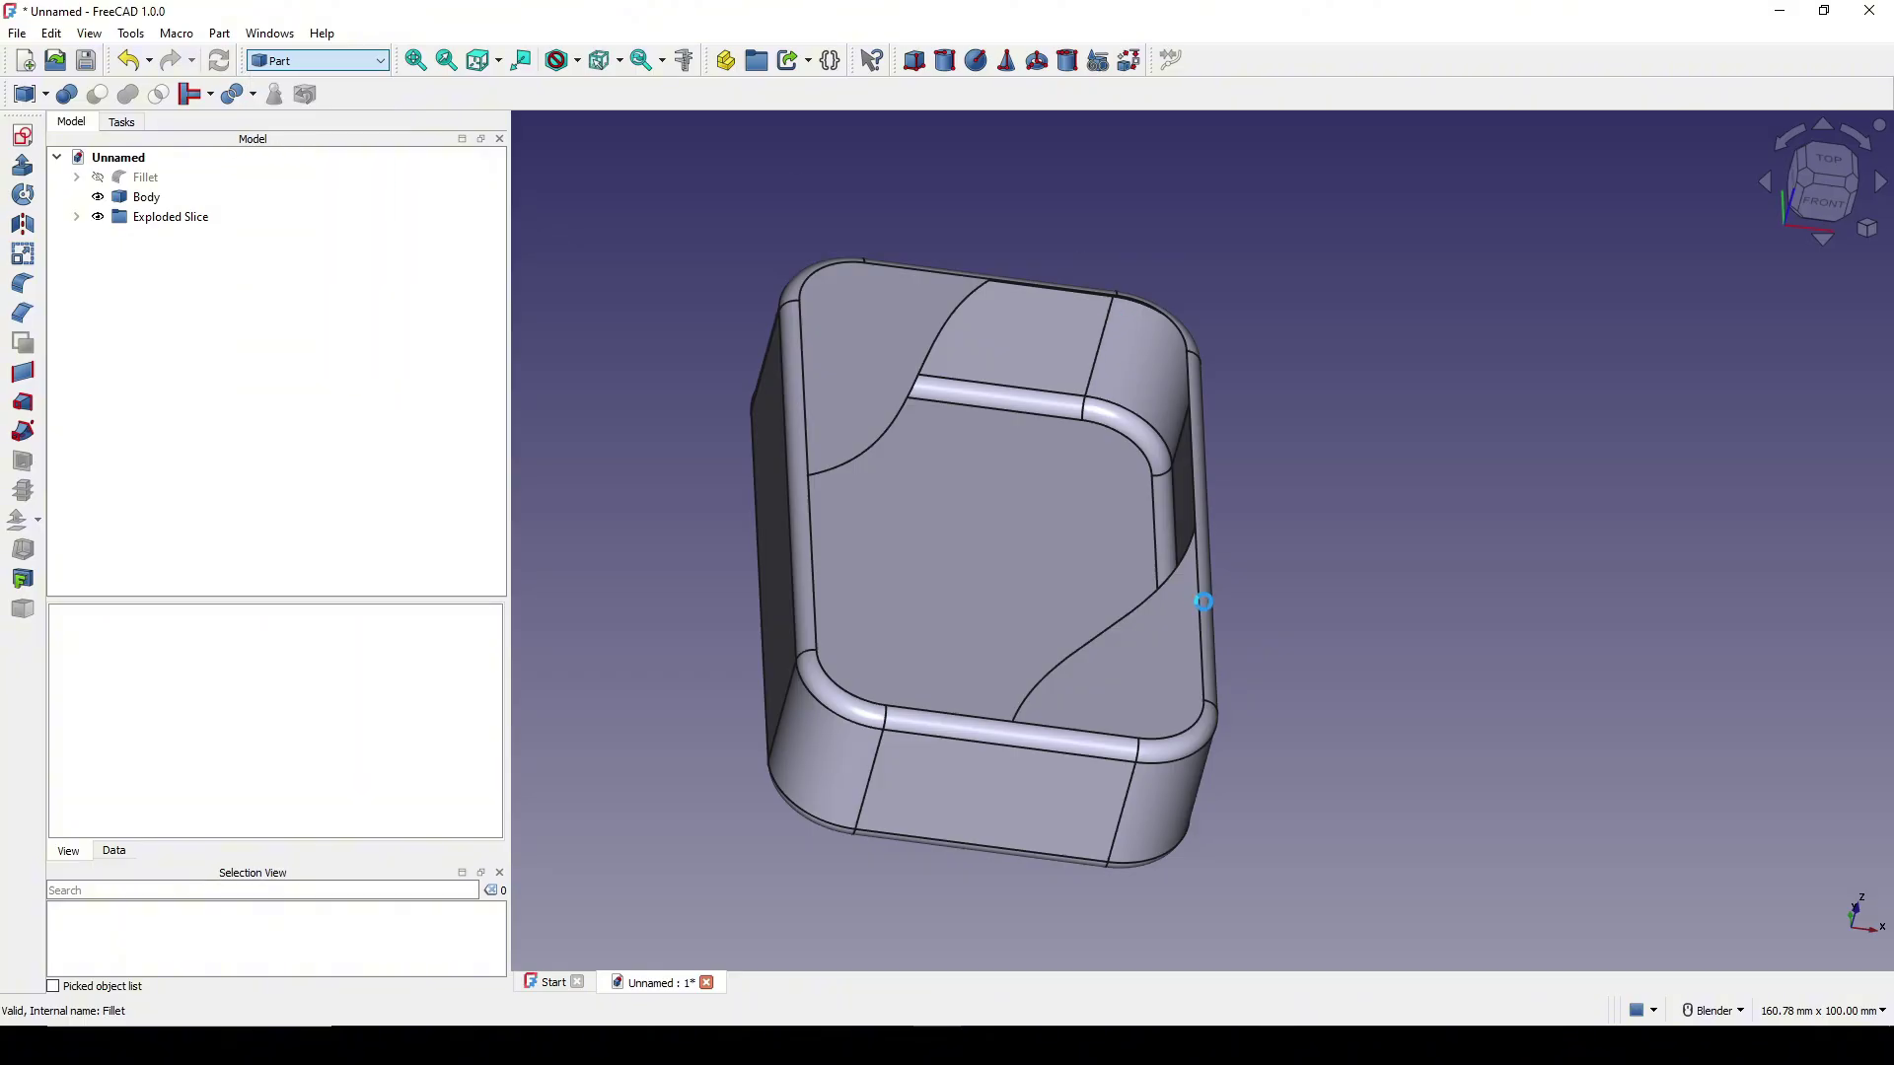
{"action": "scroll", "coordinate": [970, 682], "scroll_direction": "up", "scroll_amount": 1}
{"action": "middle_click_drag", "start_coordinate": [883, 697], "coordinate": [836, 718]}
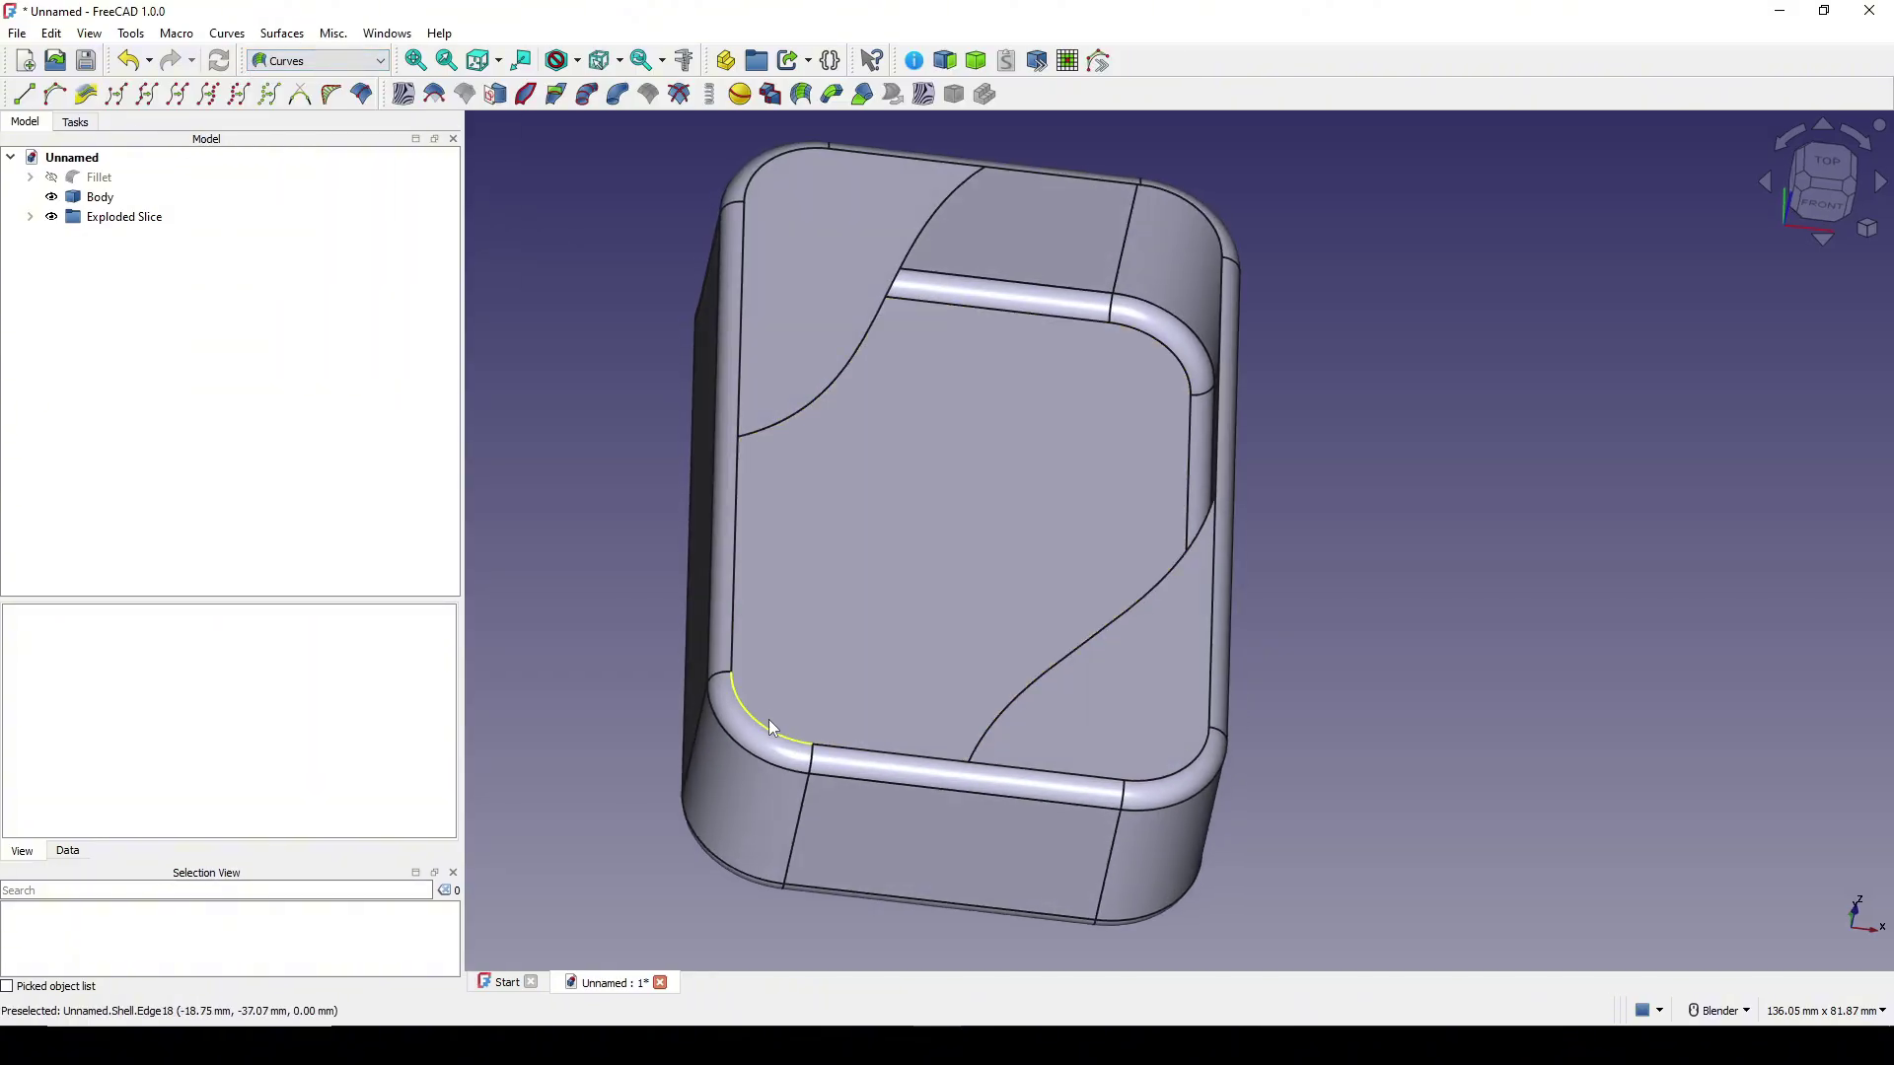
Discretize the inner rounded edge at the block's lower-left top corner into points.
{"action": "left_click", "coordinate": [772, 728]}
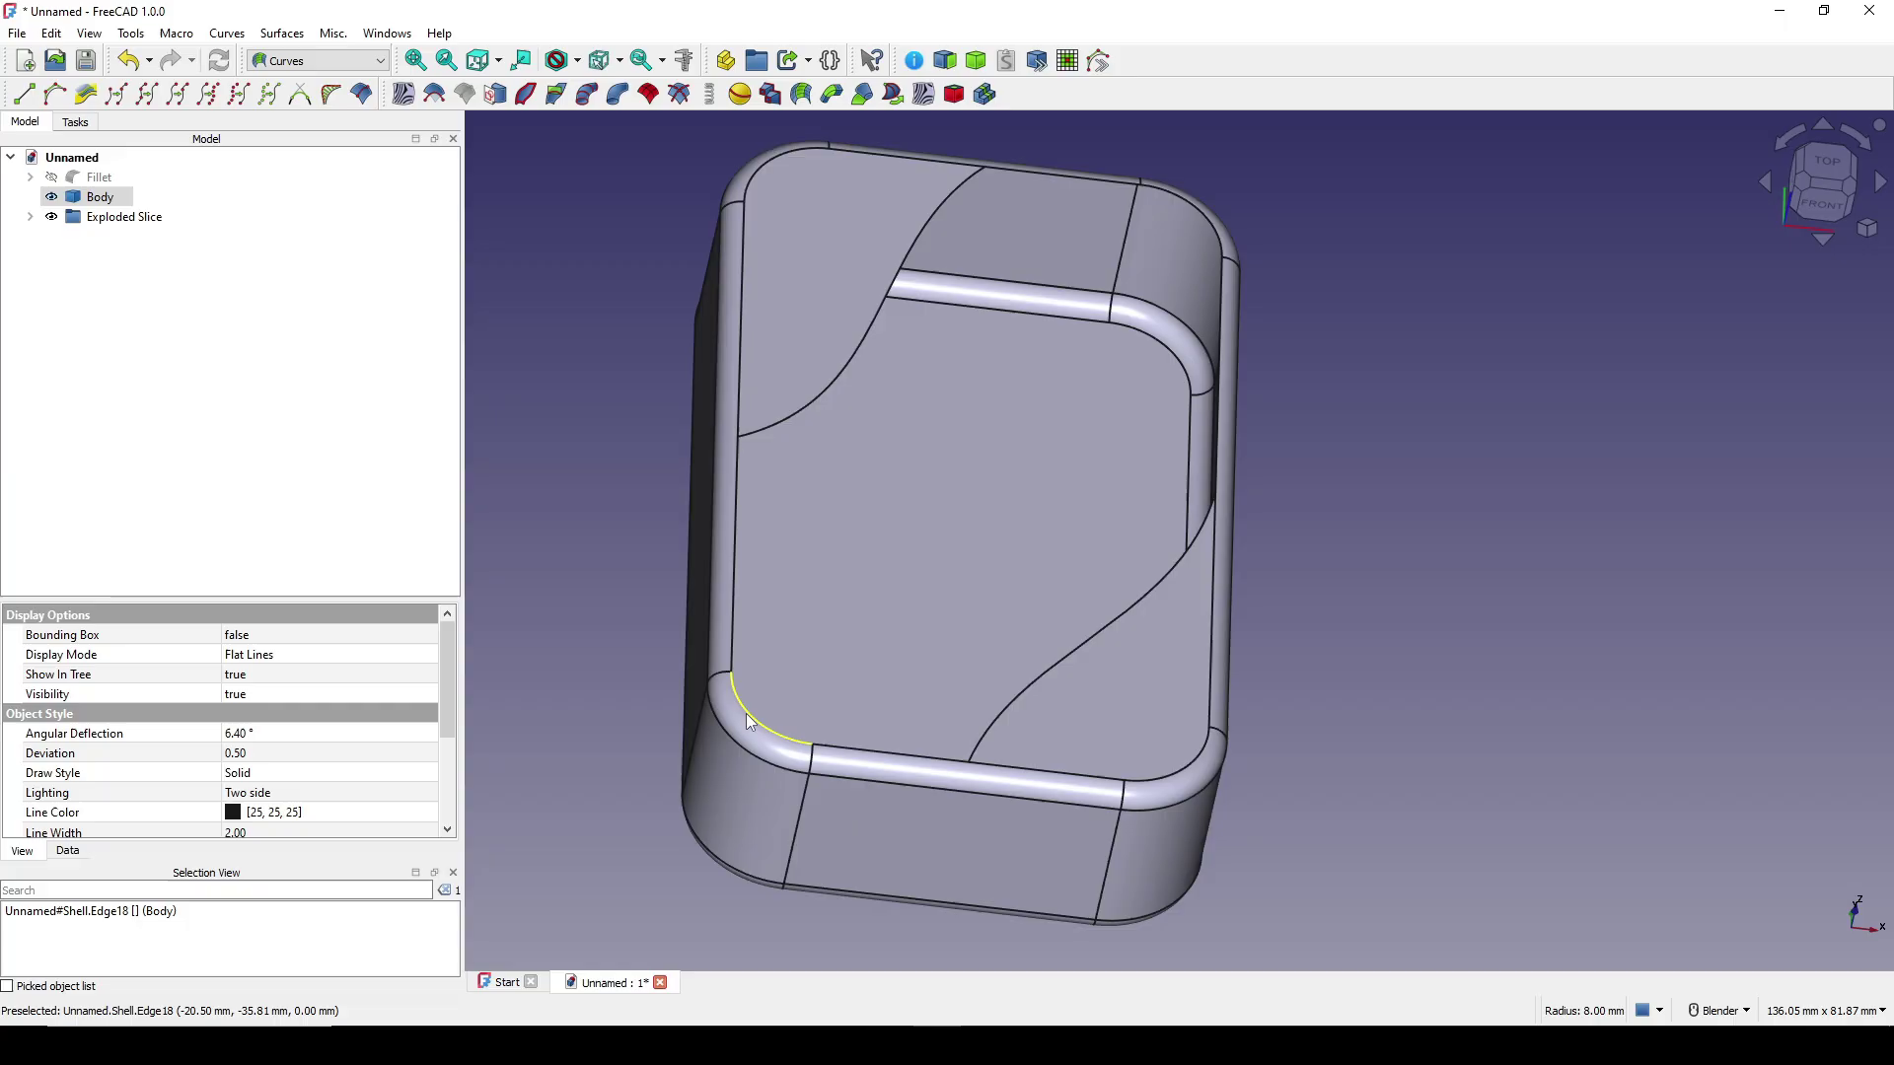
{"action": "left_click", "coordinate": [211, 98]}
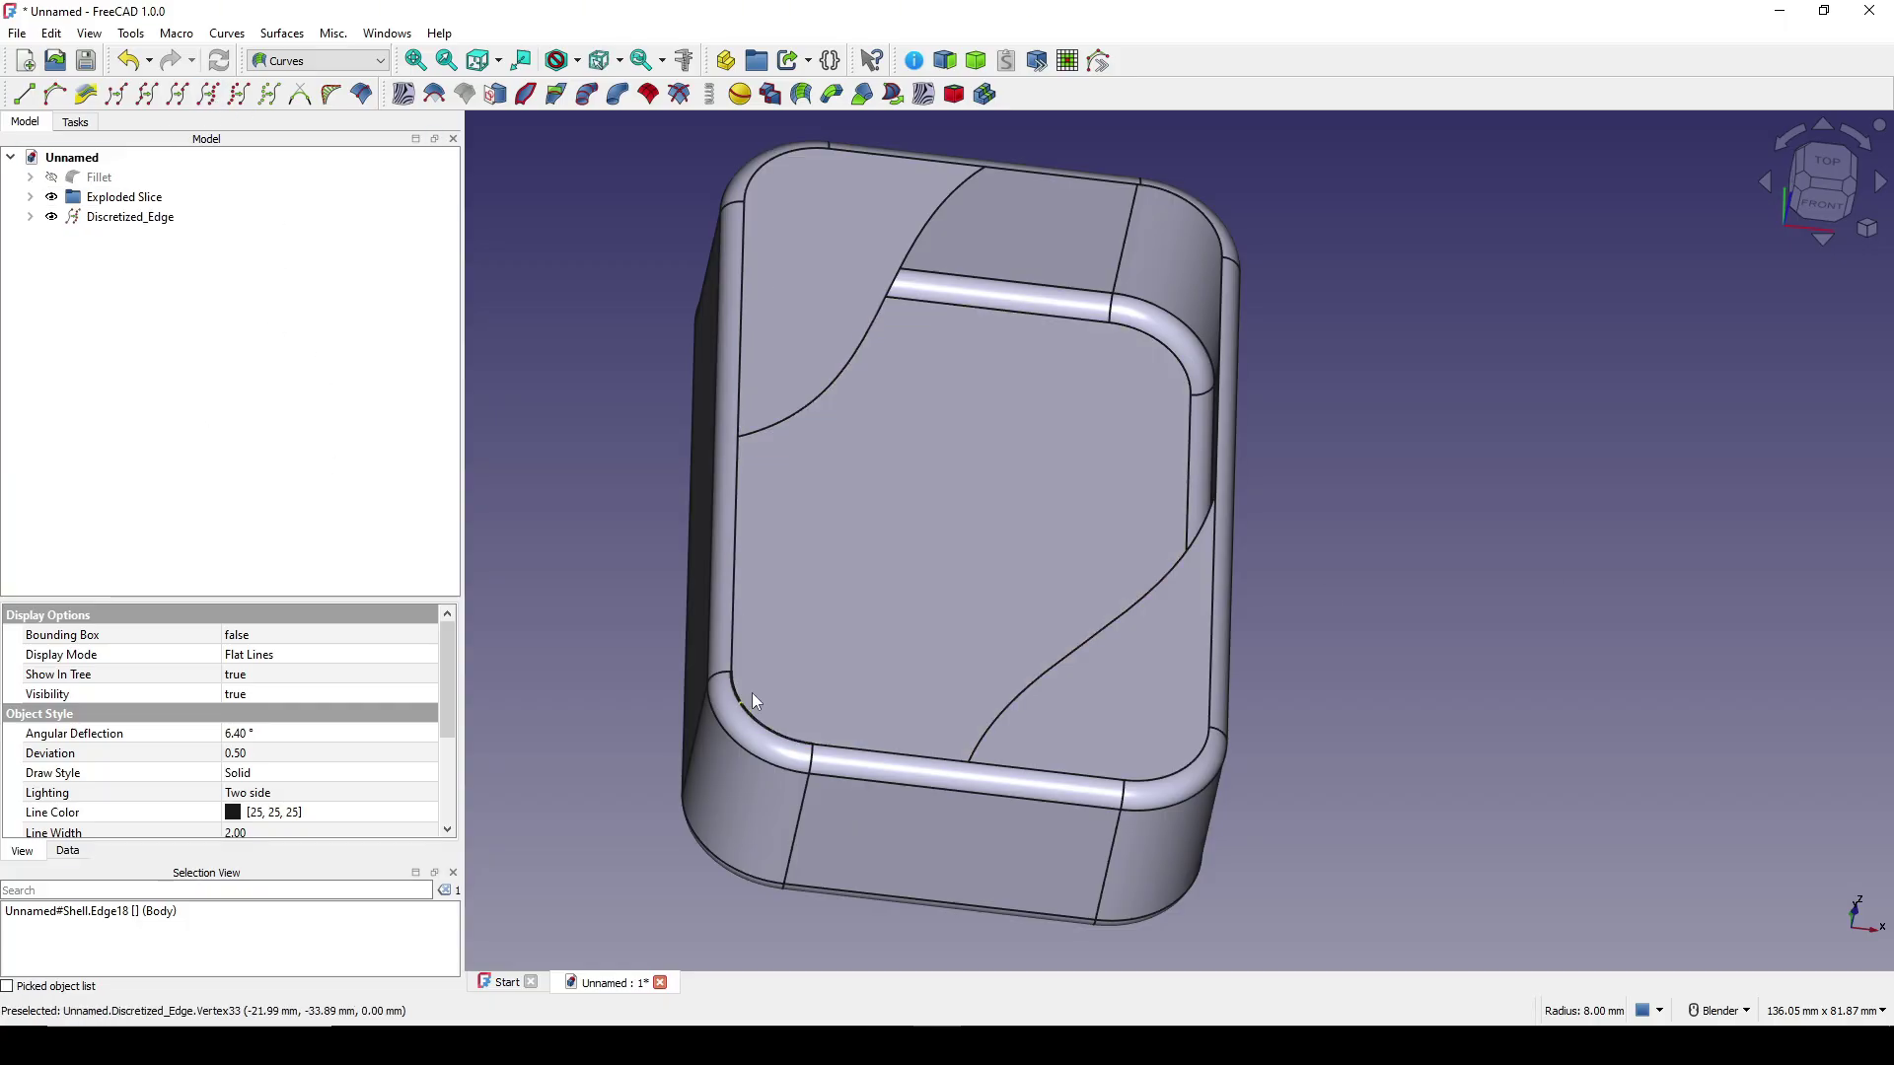
{"action": "scroll", "coordinate": [779, 725], "scroll_direction": "up", "scroll_amount": 5}
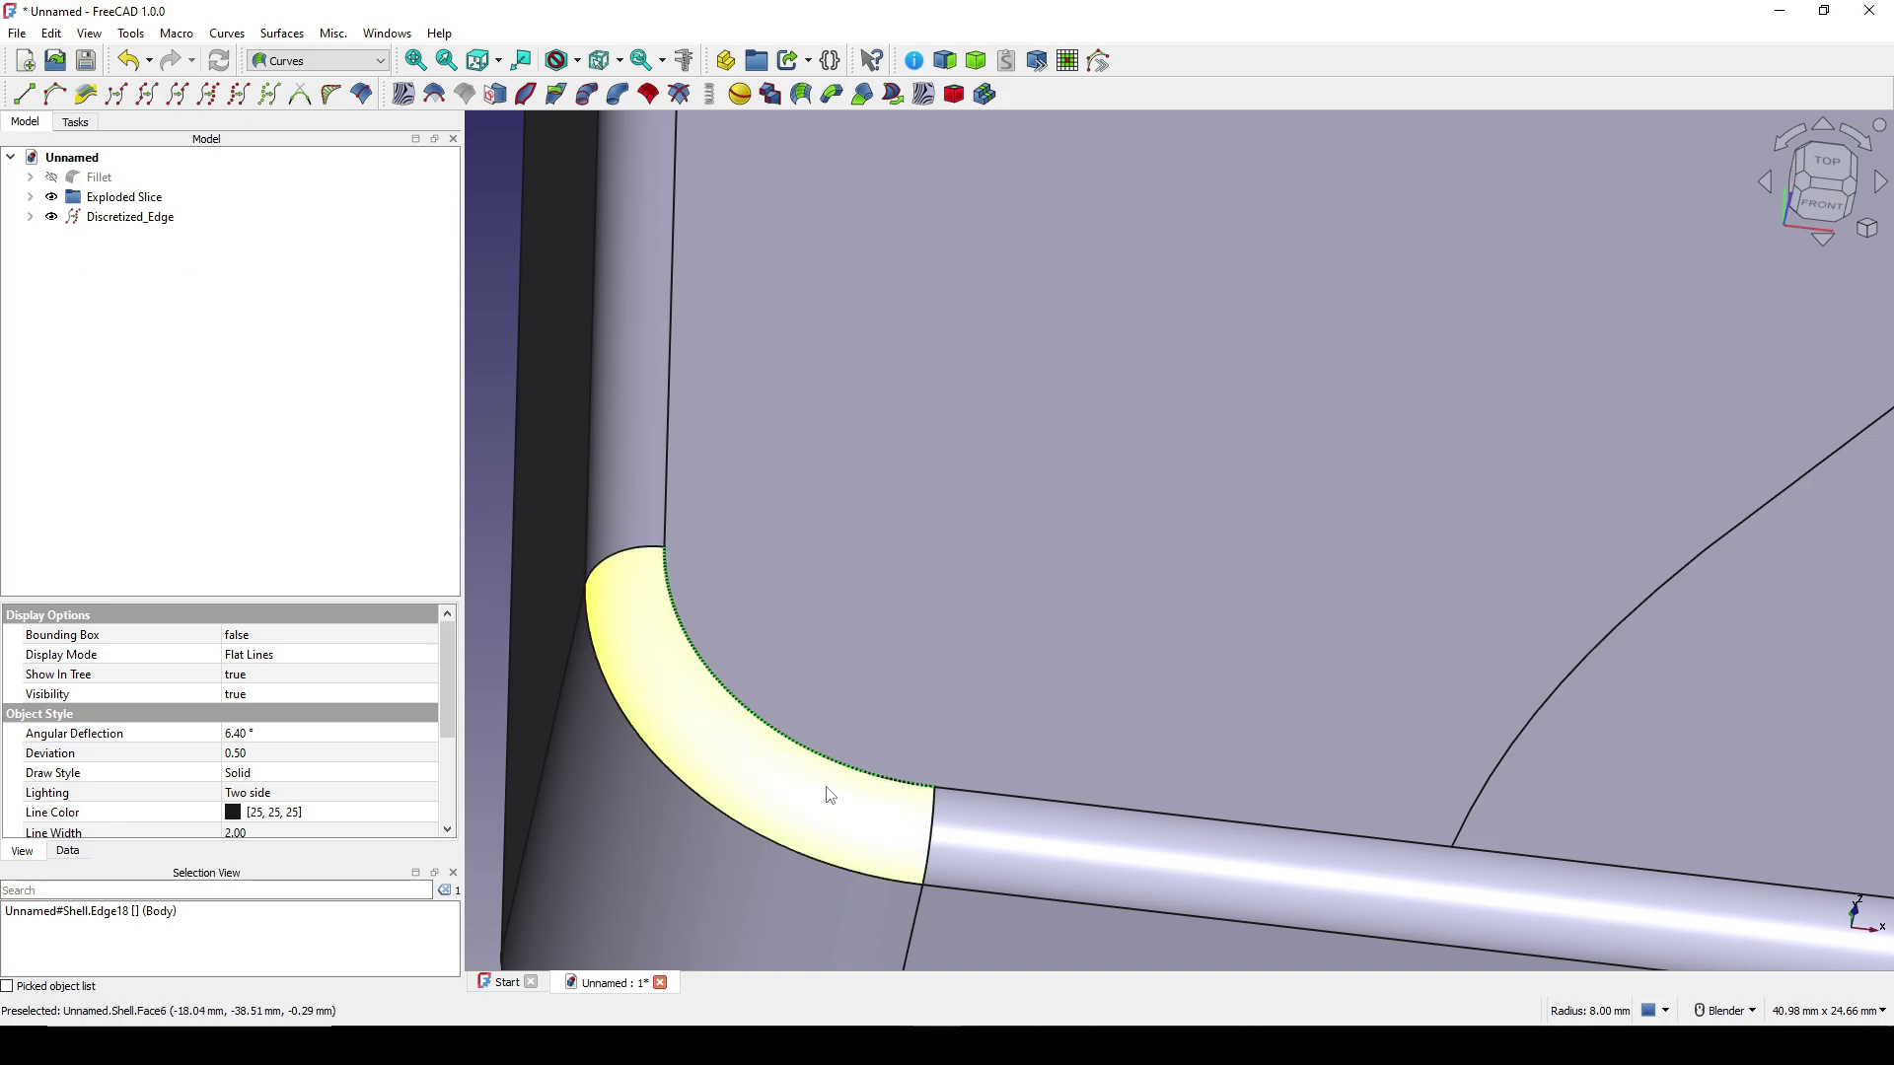
{"action": "scroll", "coordinate": [801, 741], "scroll_direction": "up", "scroll_amount": 4}
{"action": "scroll", "coordinate": [670, 669], "scroll_direction": "down", "scroll_amount": 2}
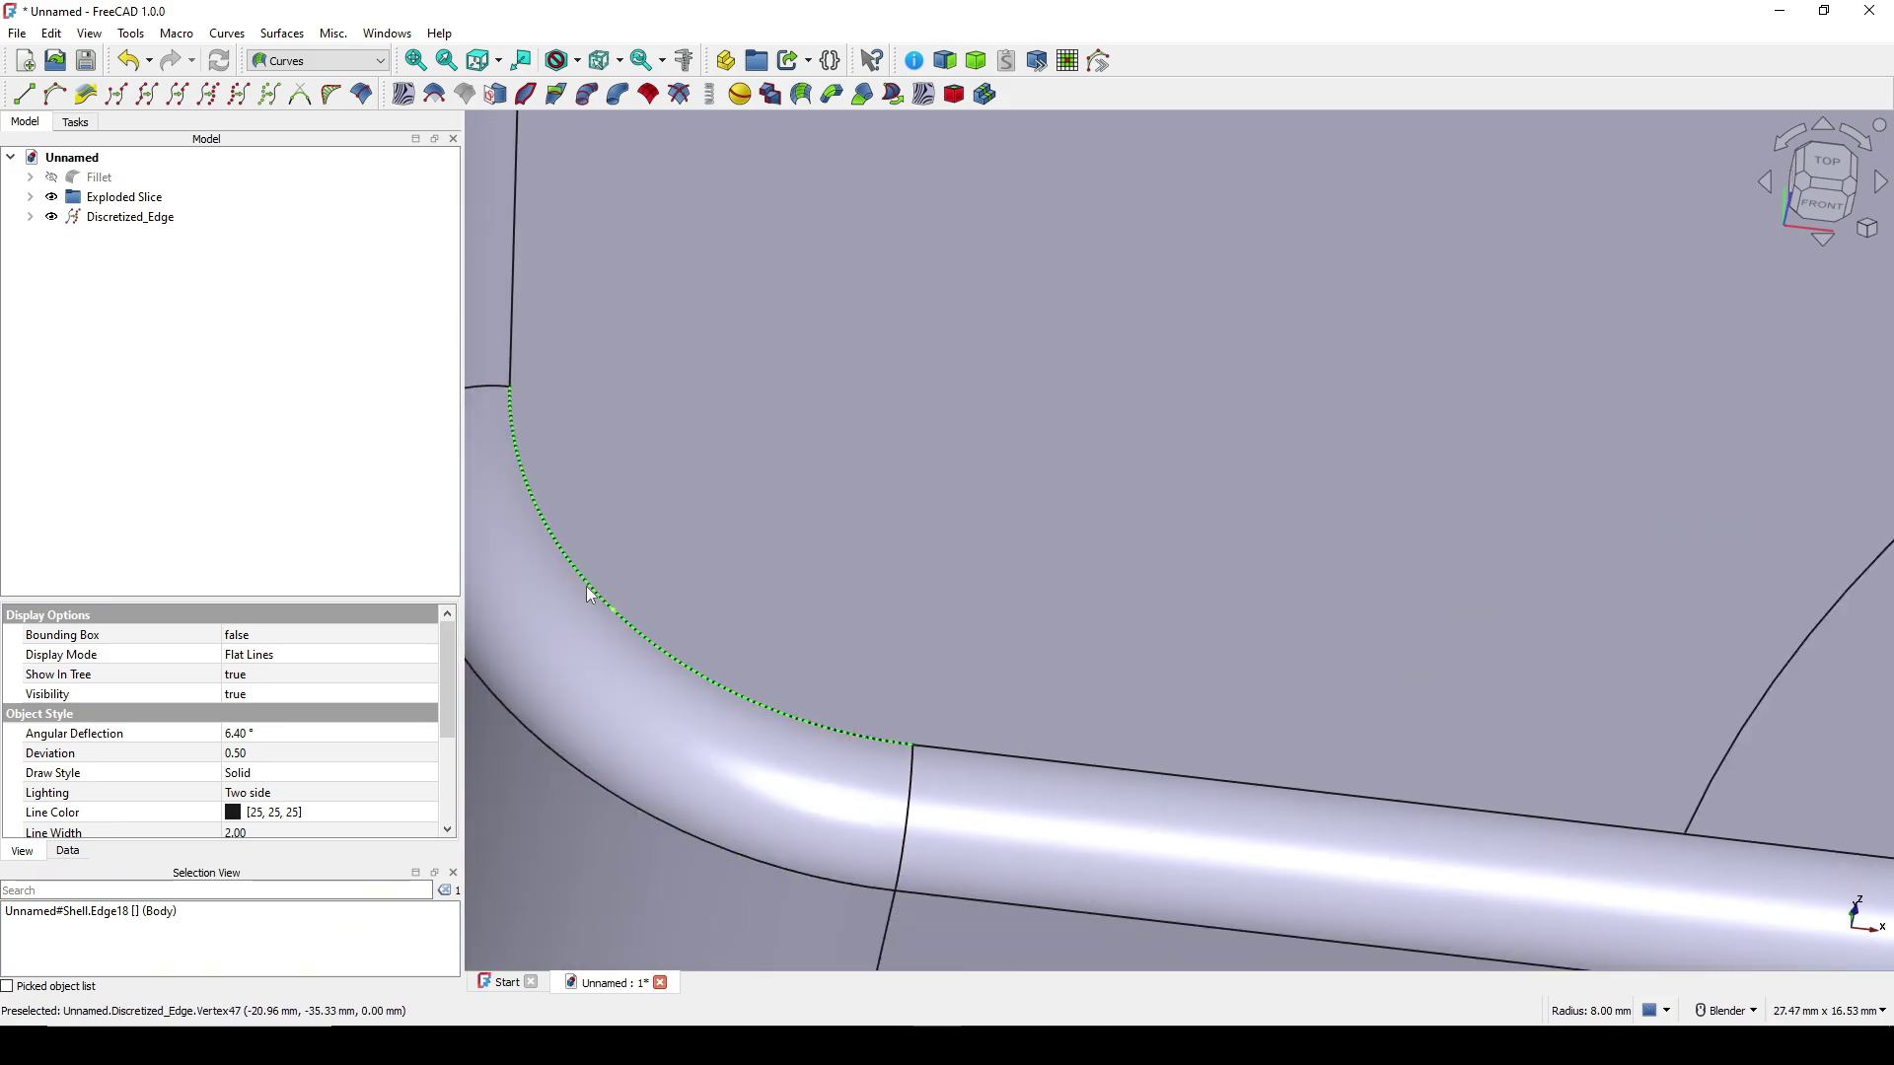
{"action": "scroll", "coordinate": [921, 754], "scroll_direction": "down", "scroll_amount": 5}
{"action": "middle_click_drag", "start_coordinate": [1092, 535], "coordinate": [977, 529], "text": "shift"}
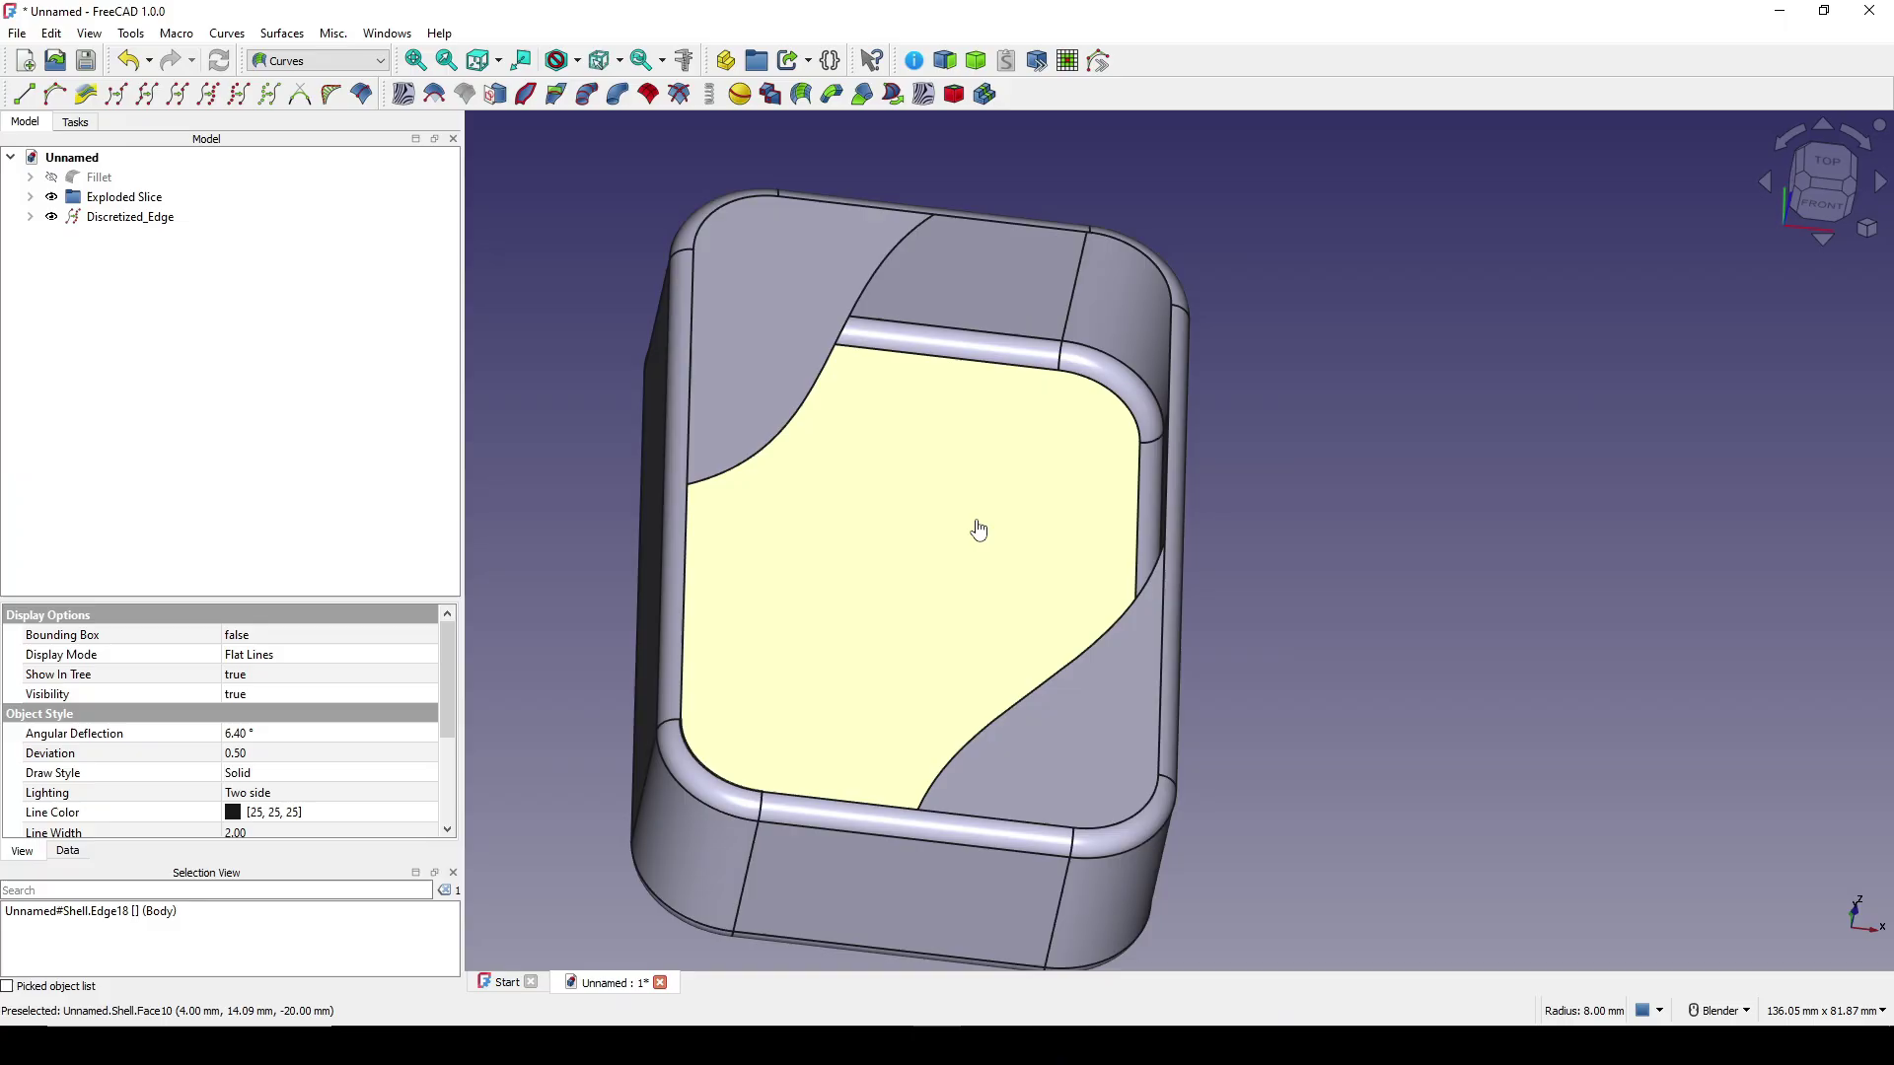
Discretize the rounded top edge at the opposite, upper-right corner of the block.
{"action": "left_click", "coordinate": [1150, 266]}
{"action": "left_click", "coordinate": [207, 95]}
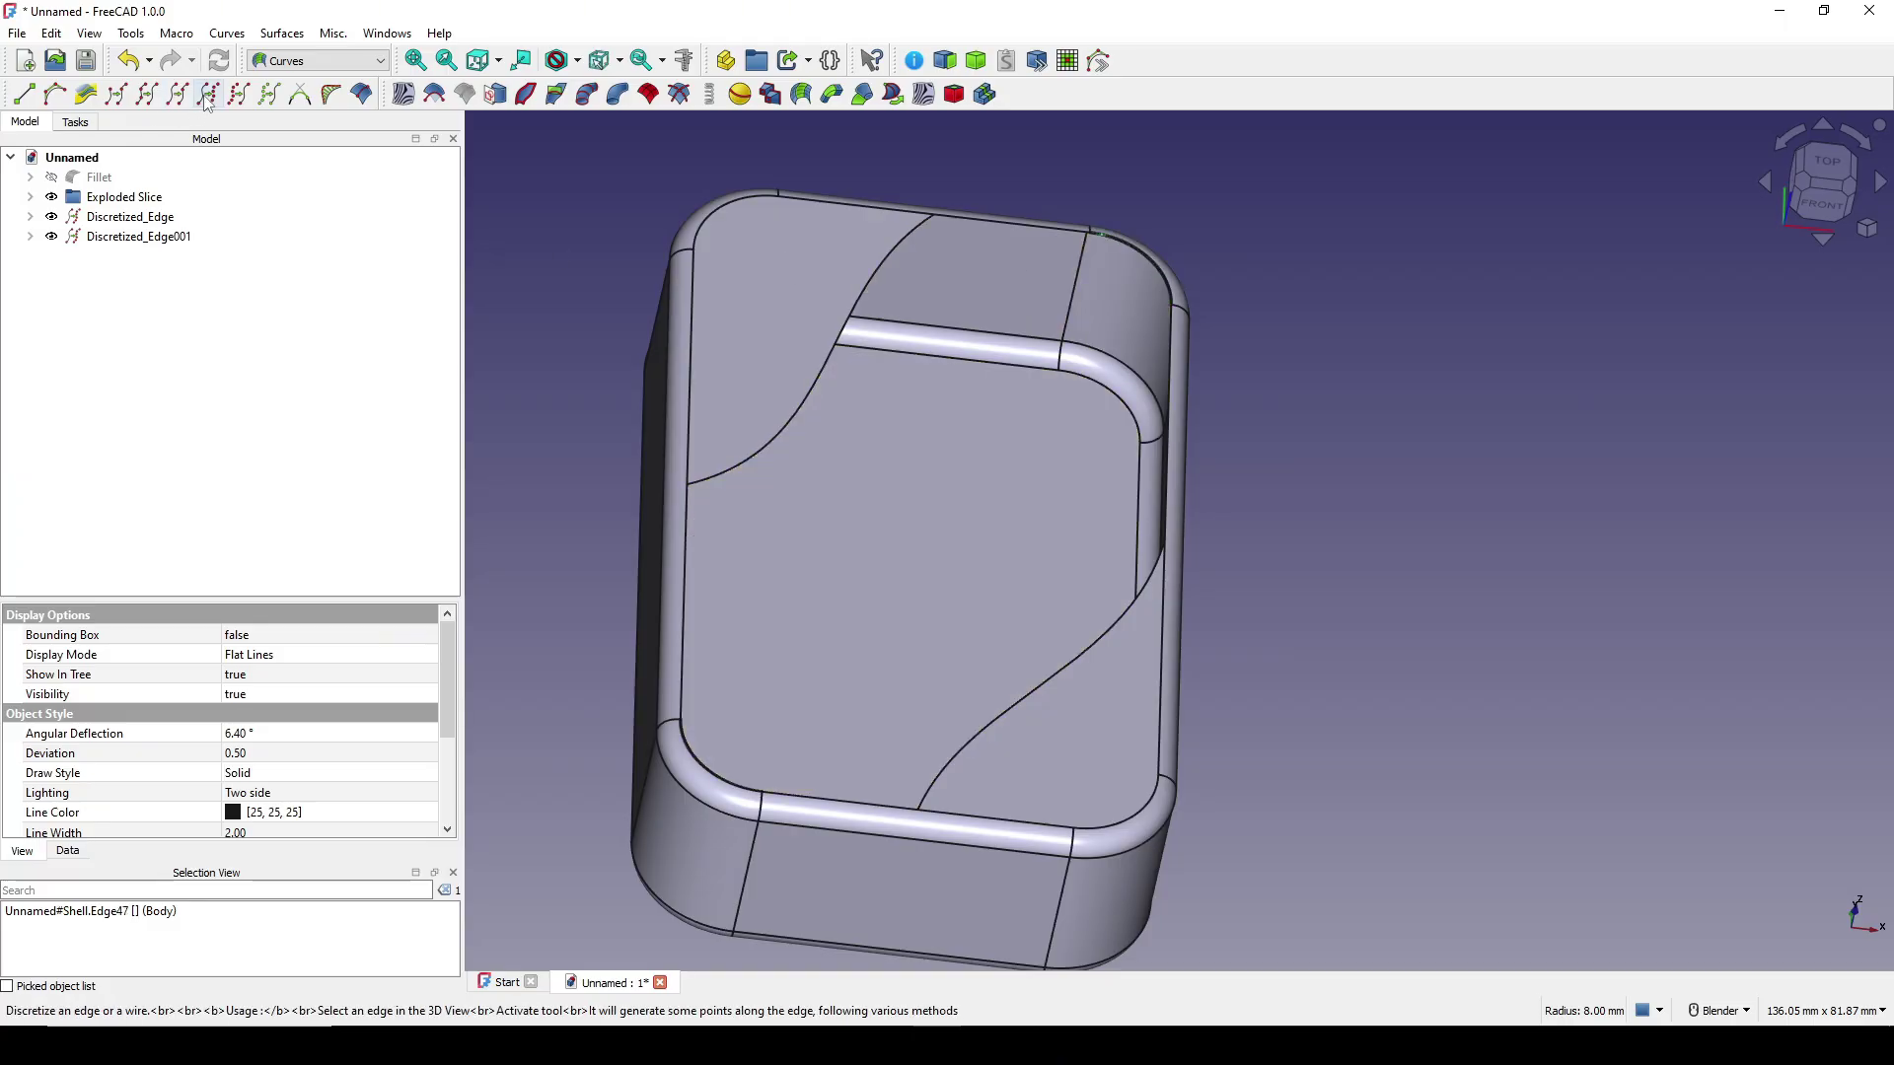
{"action": "scroll", "coordinate": [1085, 395], "scroll_direction": "down", "scroll_amount": 3}
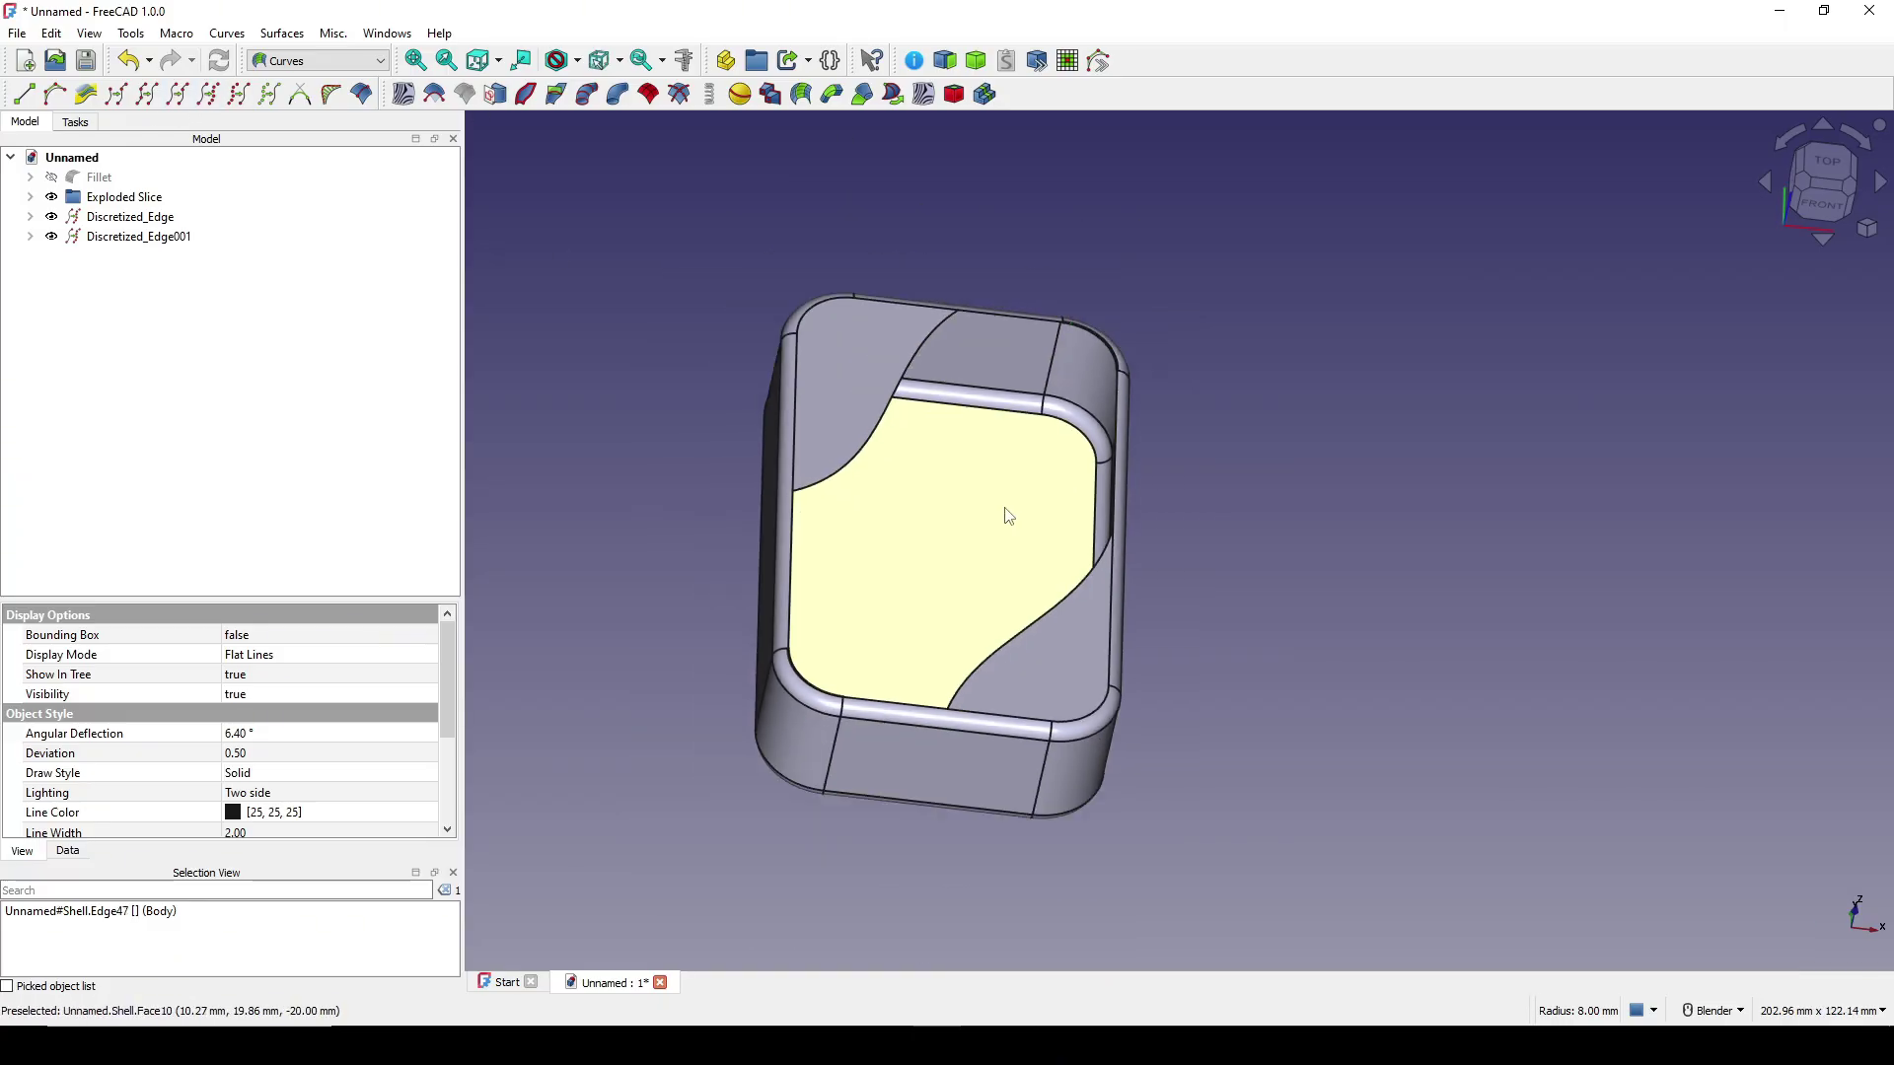
Set the point size of both discretized corner edges to 10.
{"action": "left_click", "coordinate": [94, 216]}
{"action": "left_click", "coordinate": [102, 239], "text": "ctrl"}
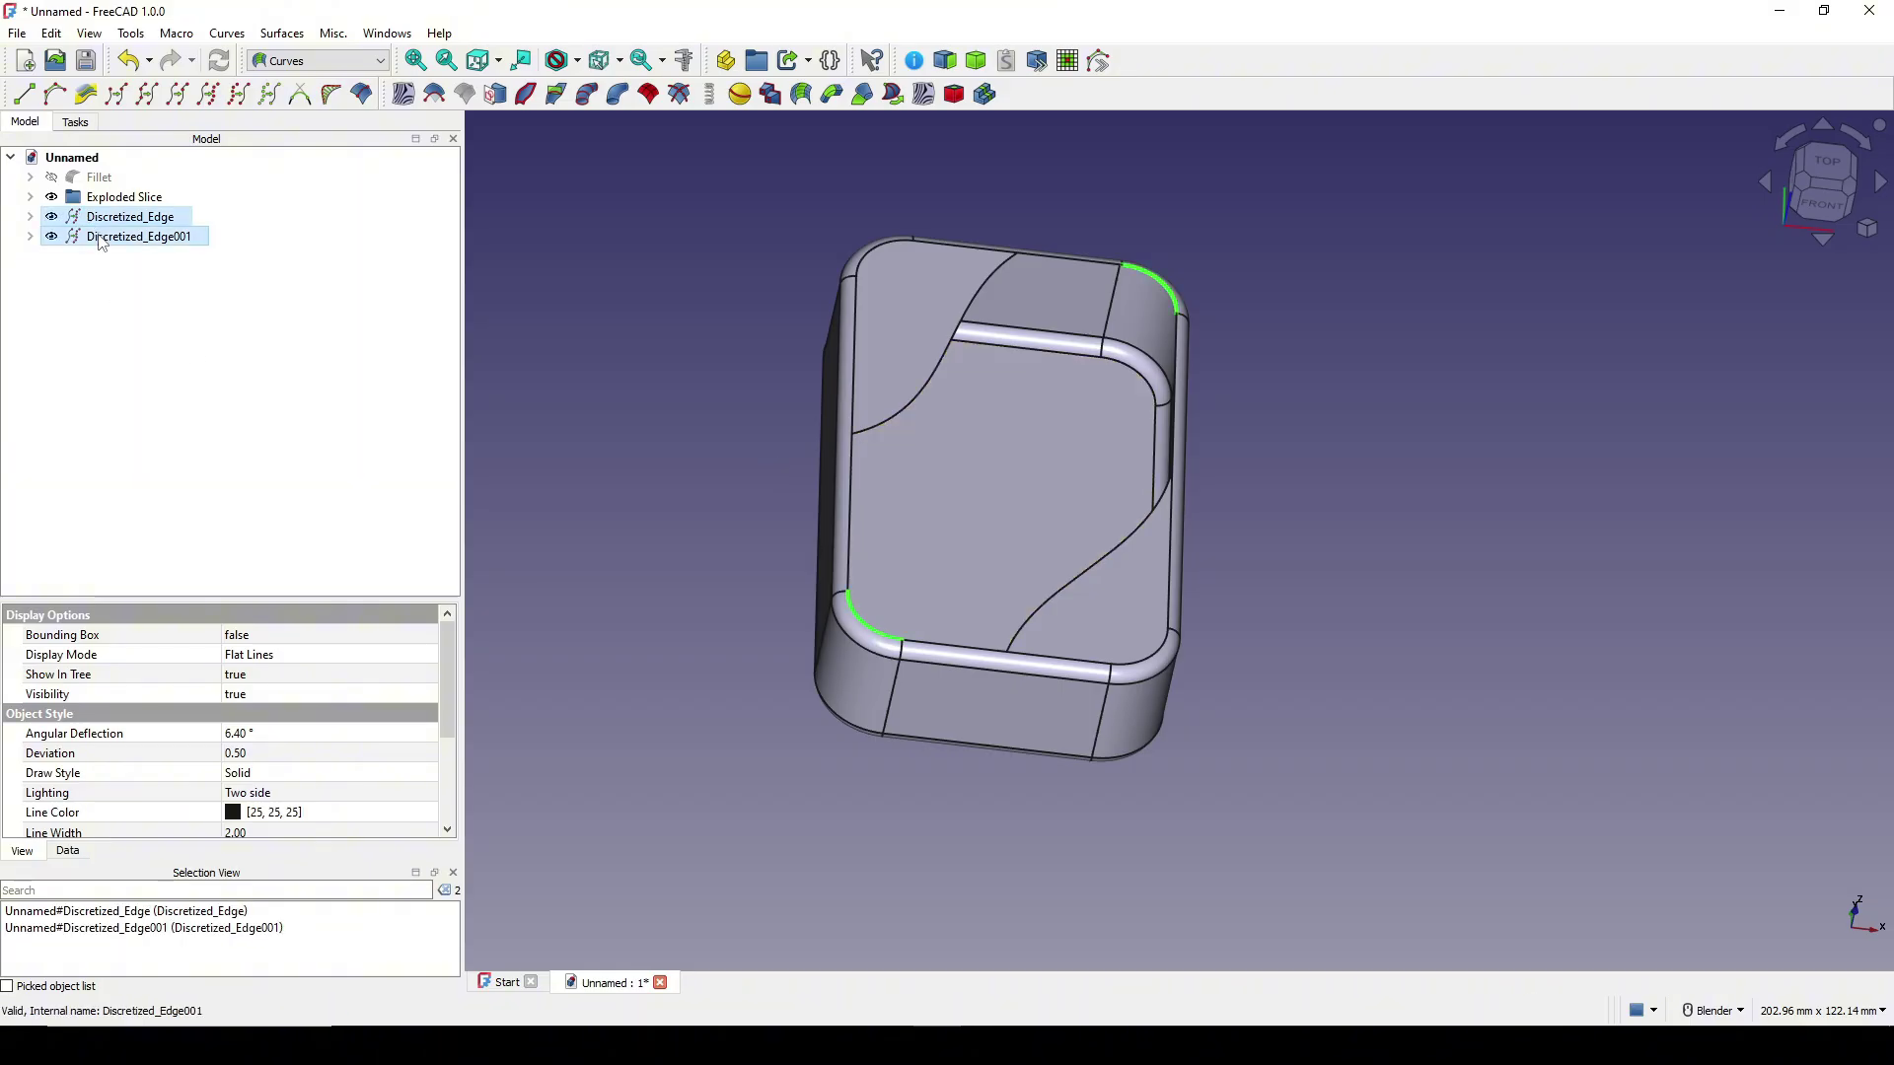
{"action": "left_click_drag", "start_coordinate": [172, 599], "coordinate": [172, 393]}
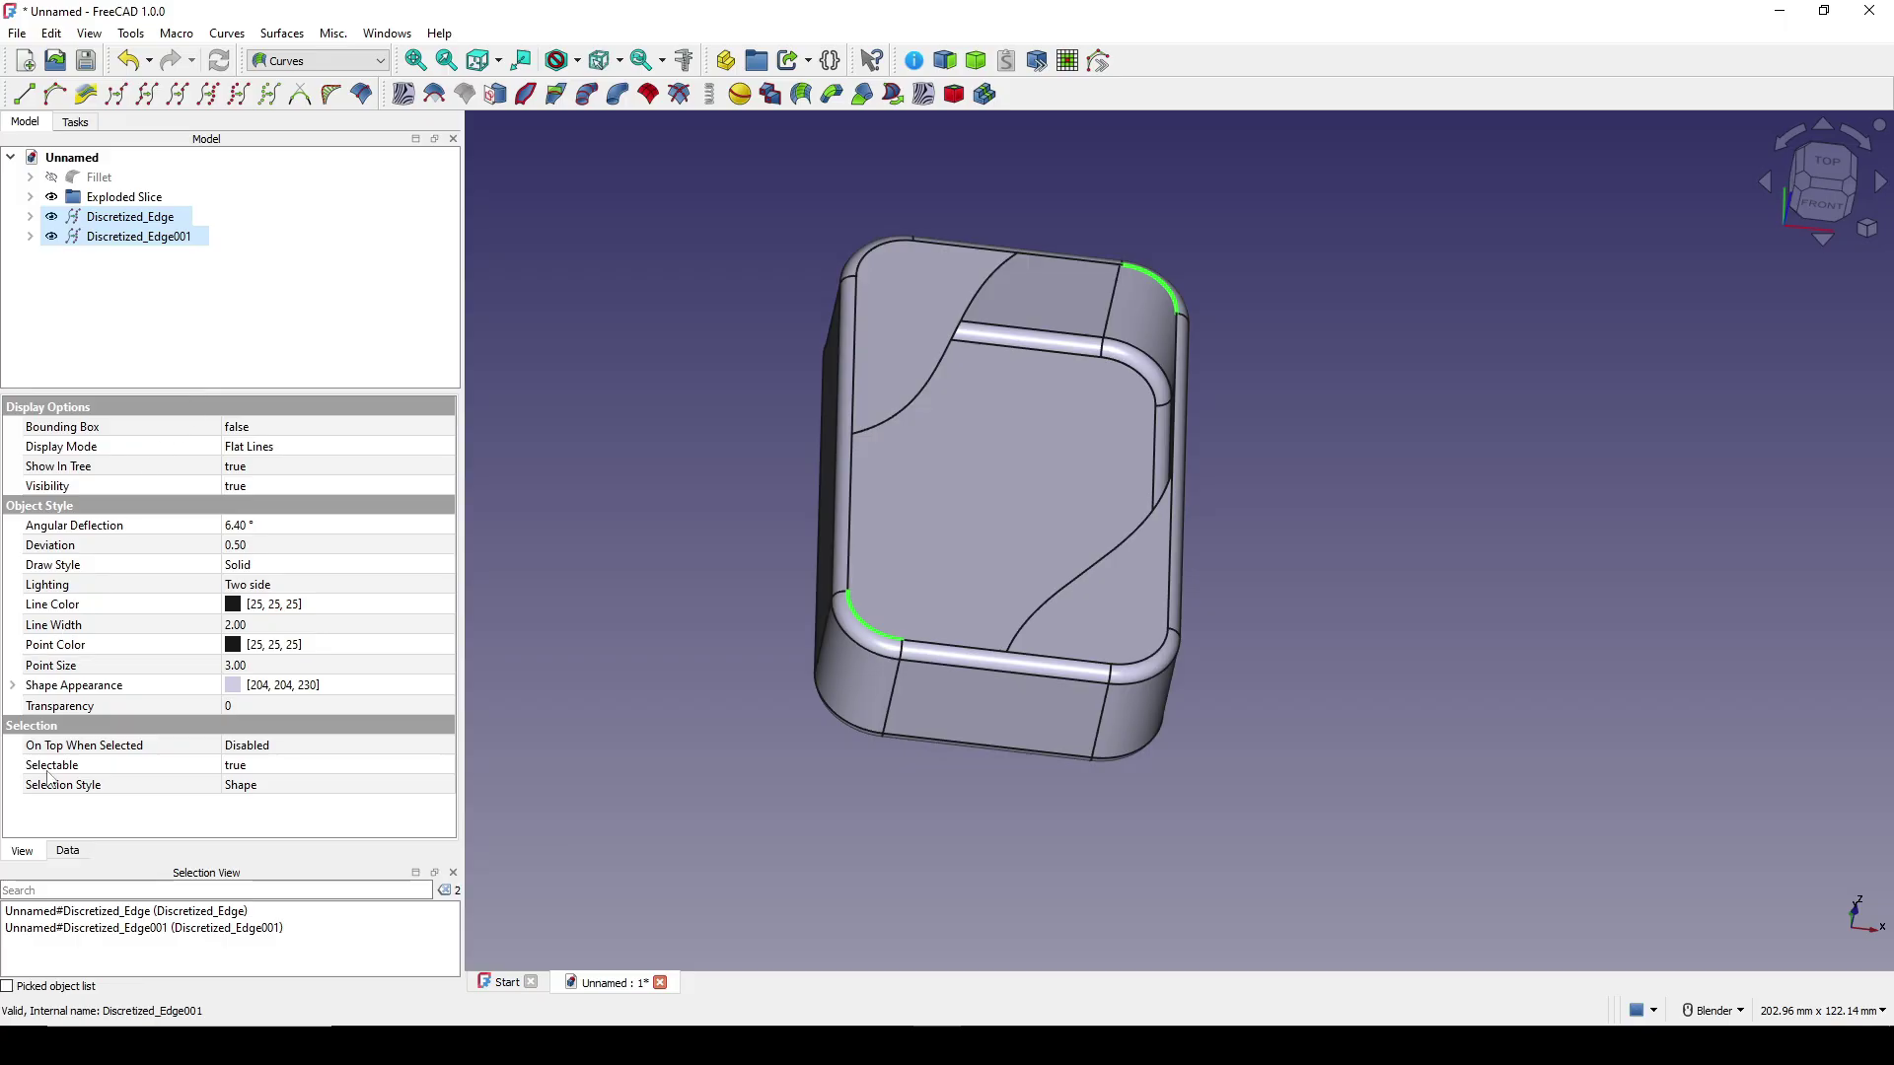
{"action": "left_click", "coordinate": [64, 667]}
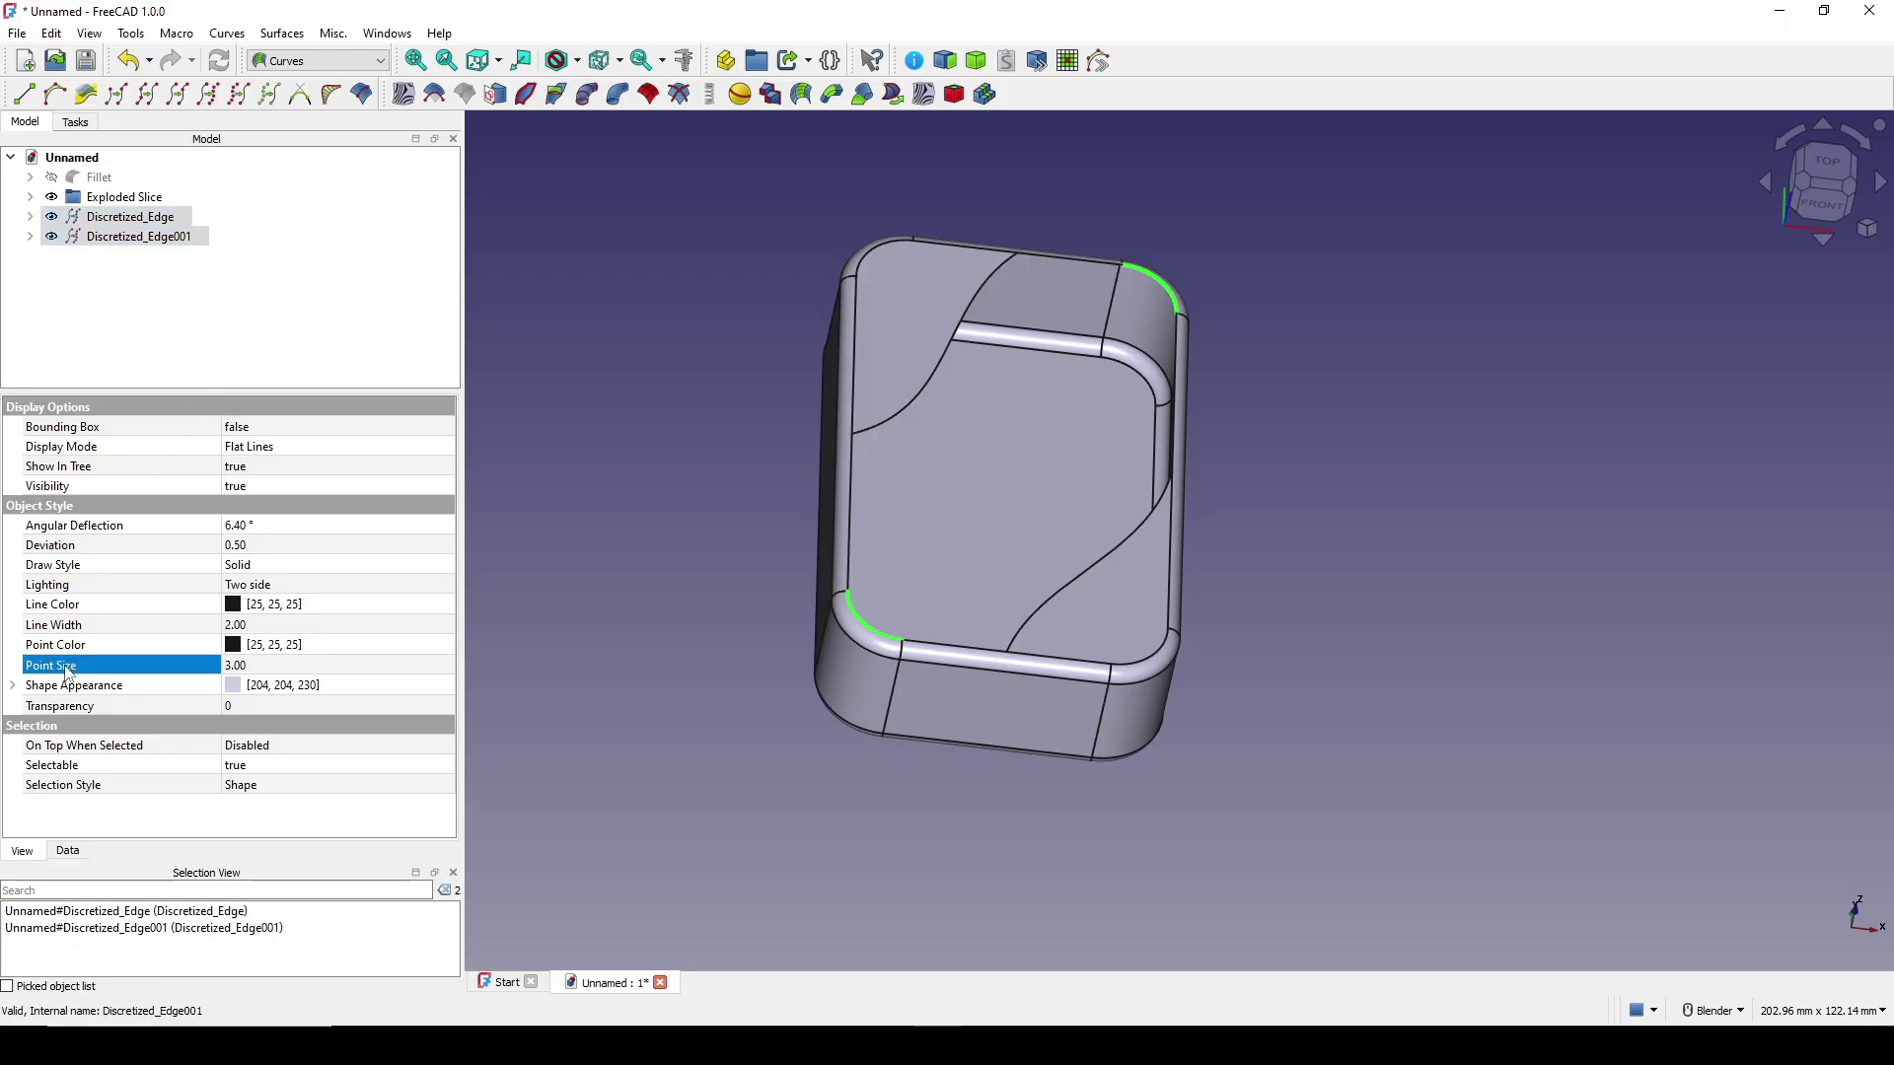
{"action": "left_click", "coordinate": [277, 667]}
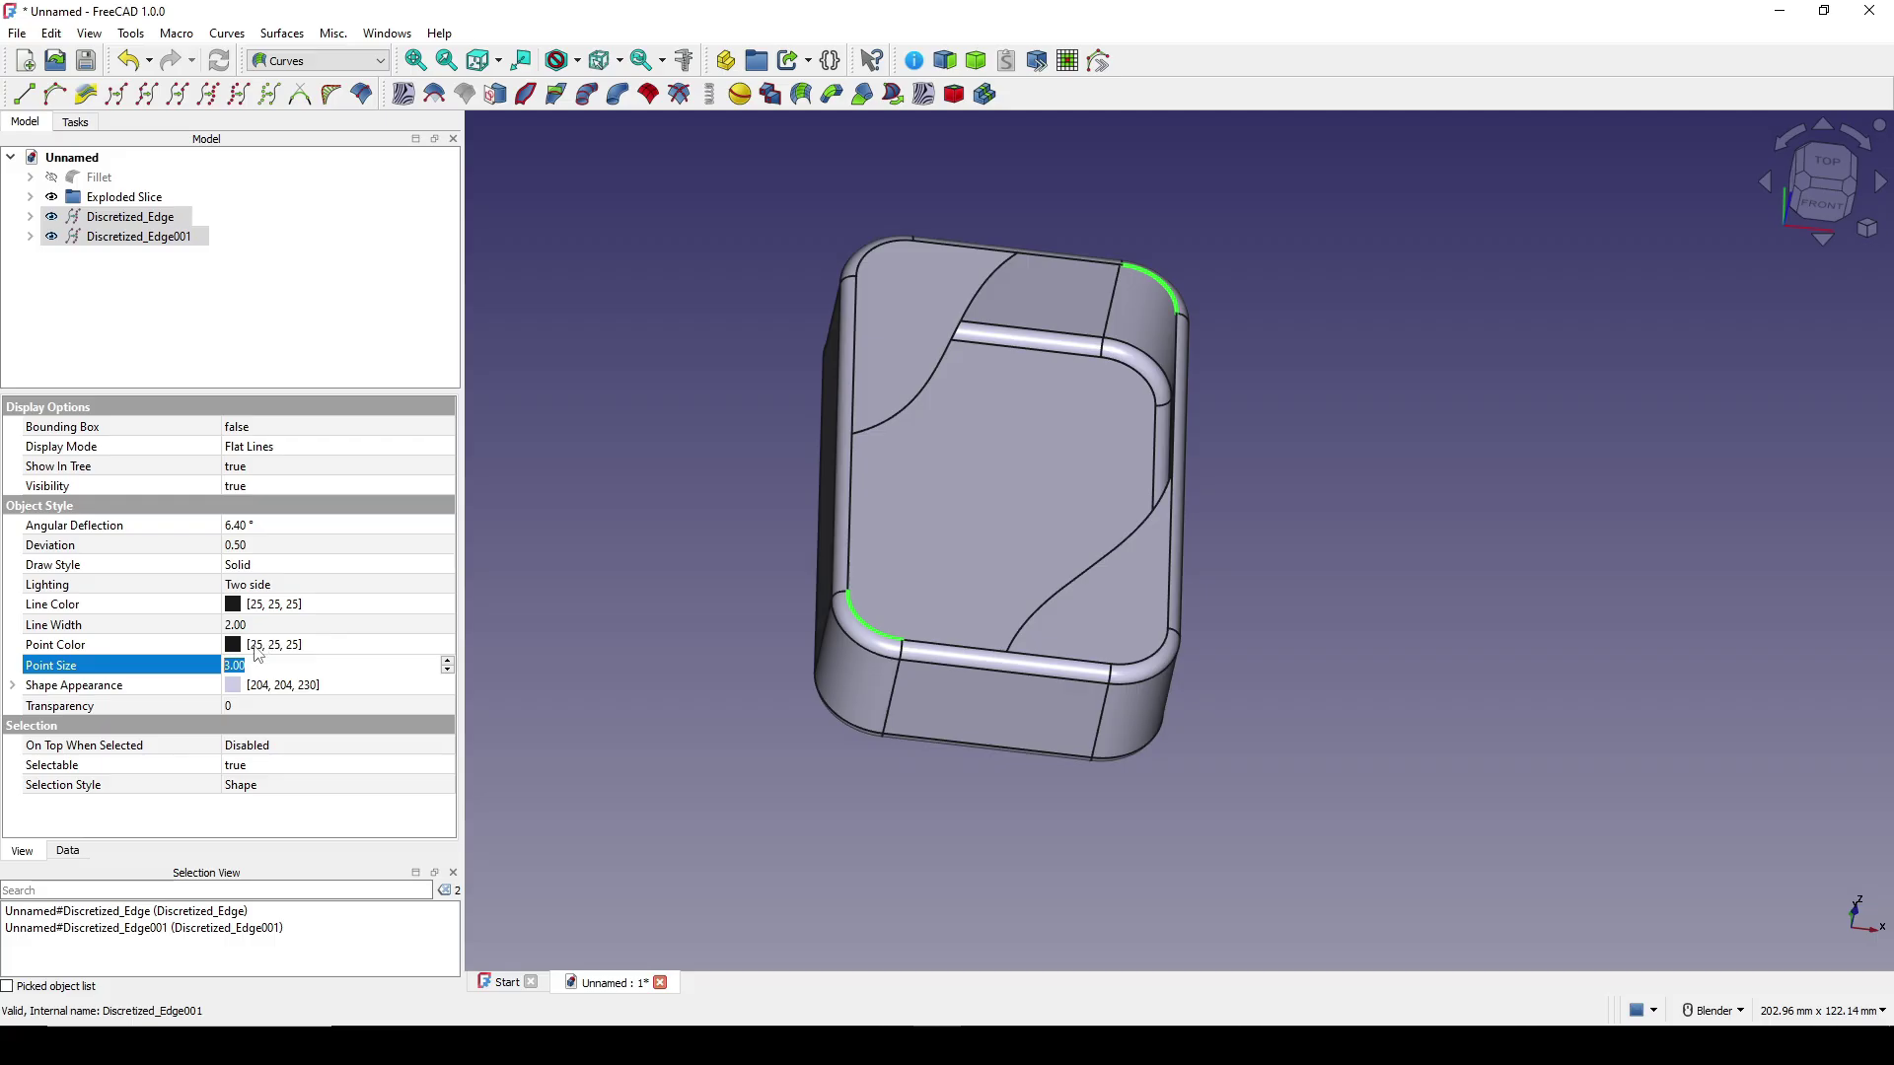
{"action": "type", "text": "10"}
{"action": "key", "text": "Return"}
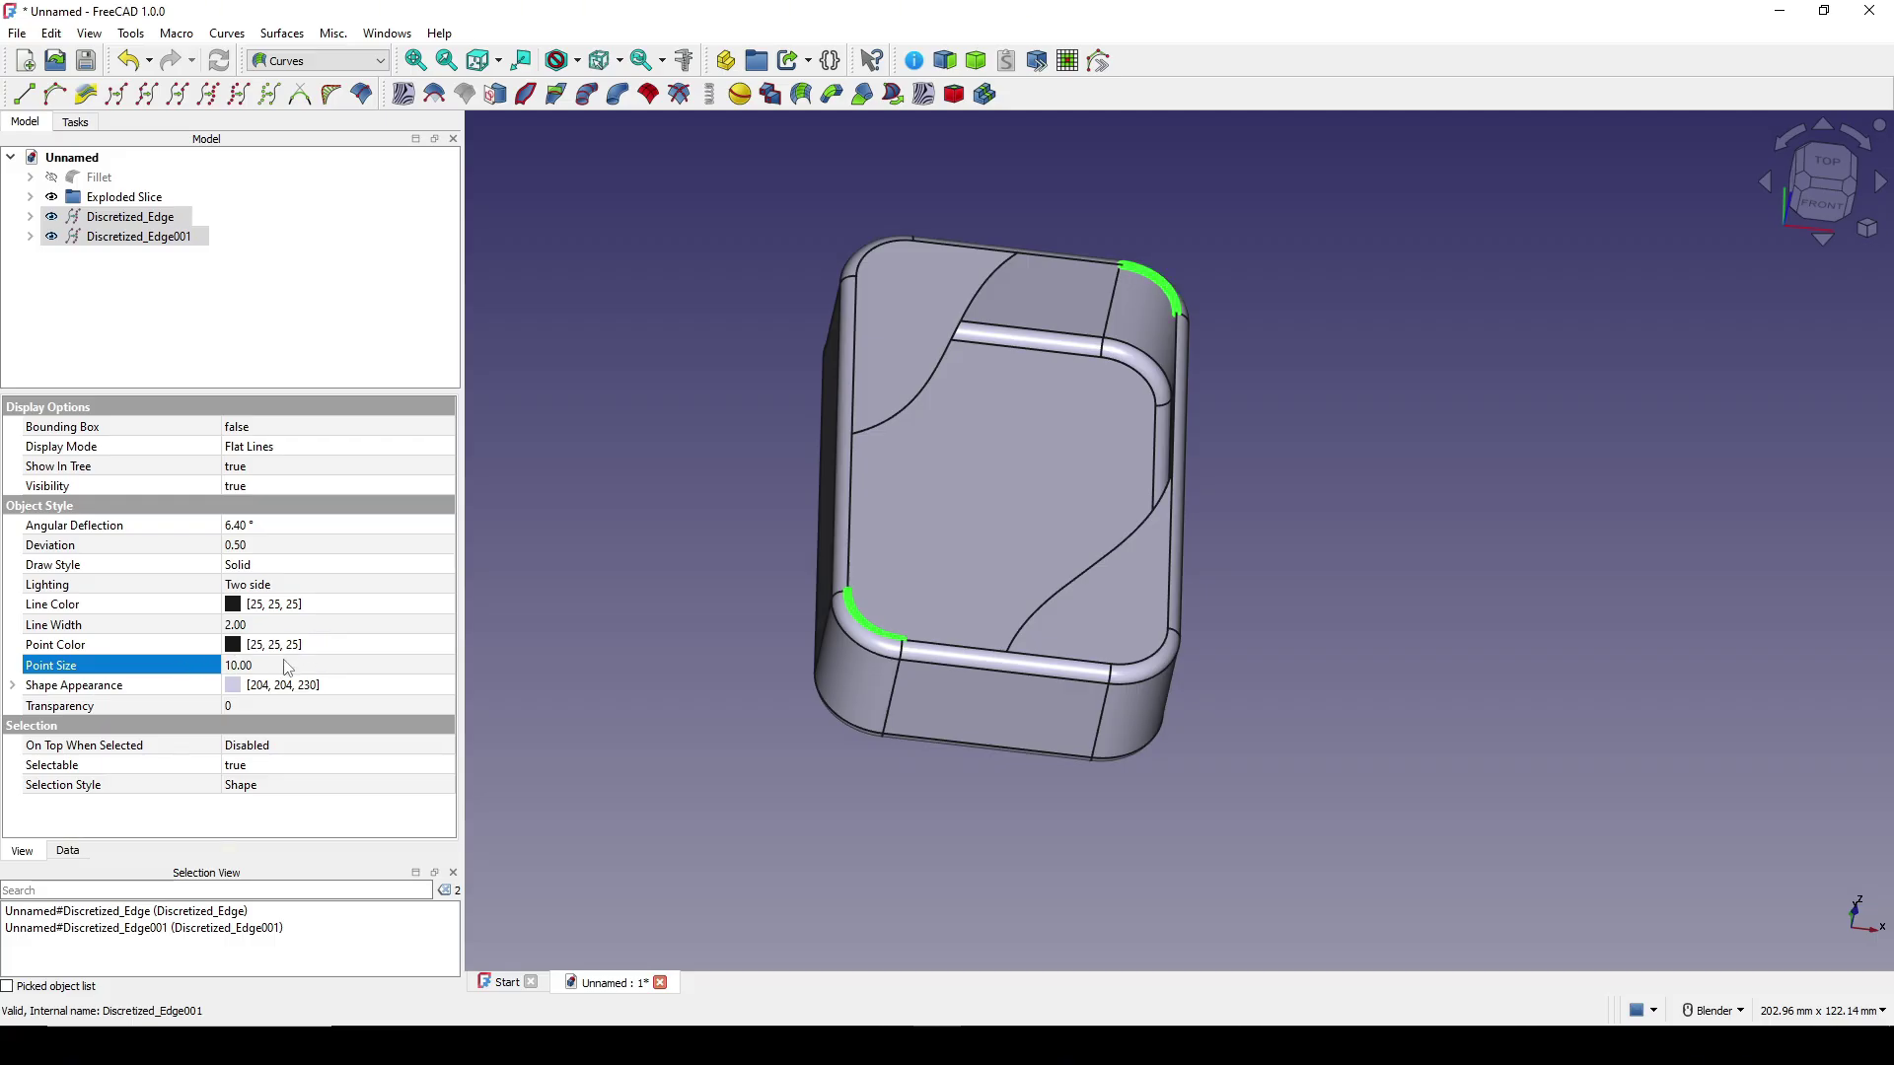
Set the Number of points on both discretized corner edges to 3 and clear the selection.
{"action": "left_click", "coordinate": [68, 851]}
{"action": "left_click", "coordinate": [59, 584]}
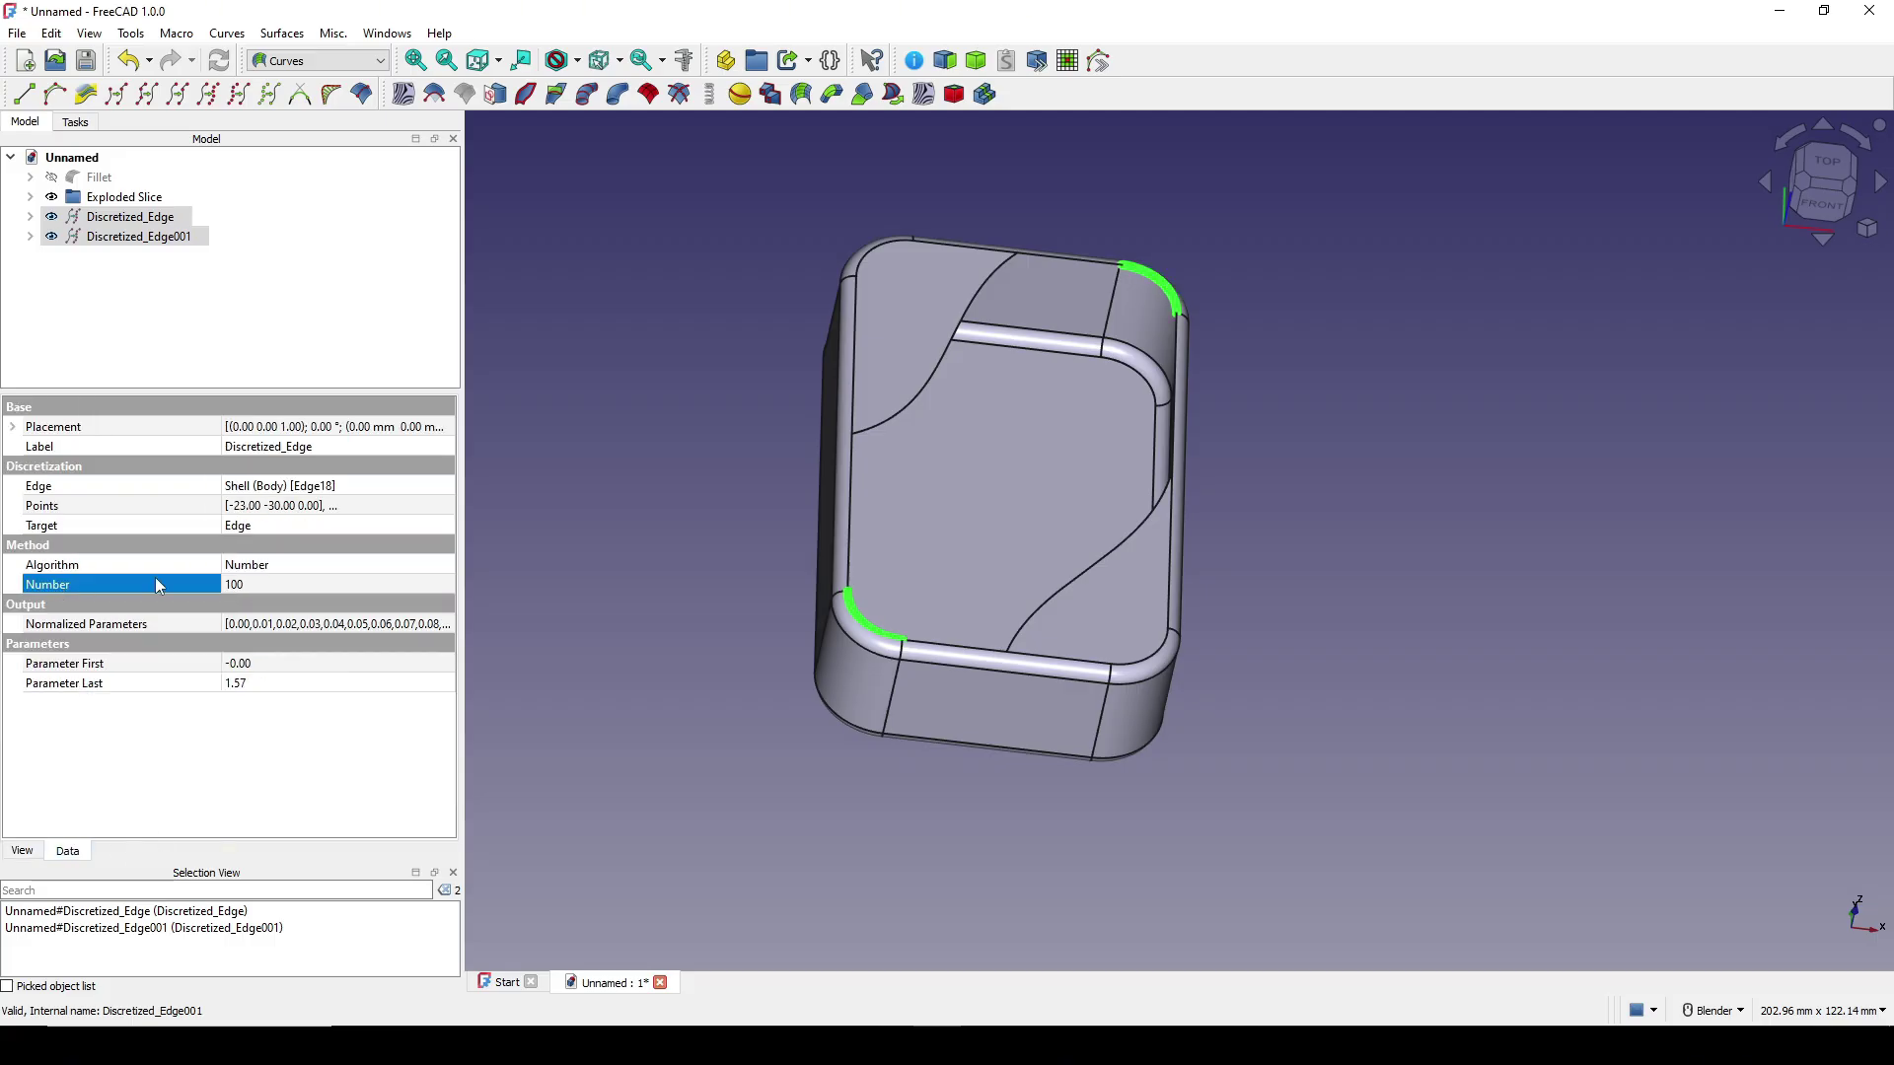
{"action": "left_click", "coordinate": [260, 585]}
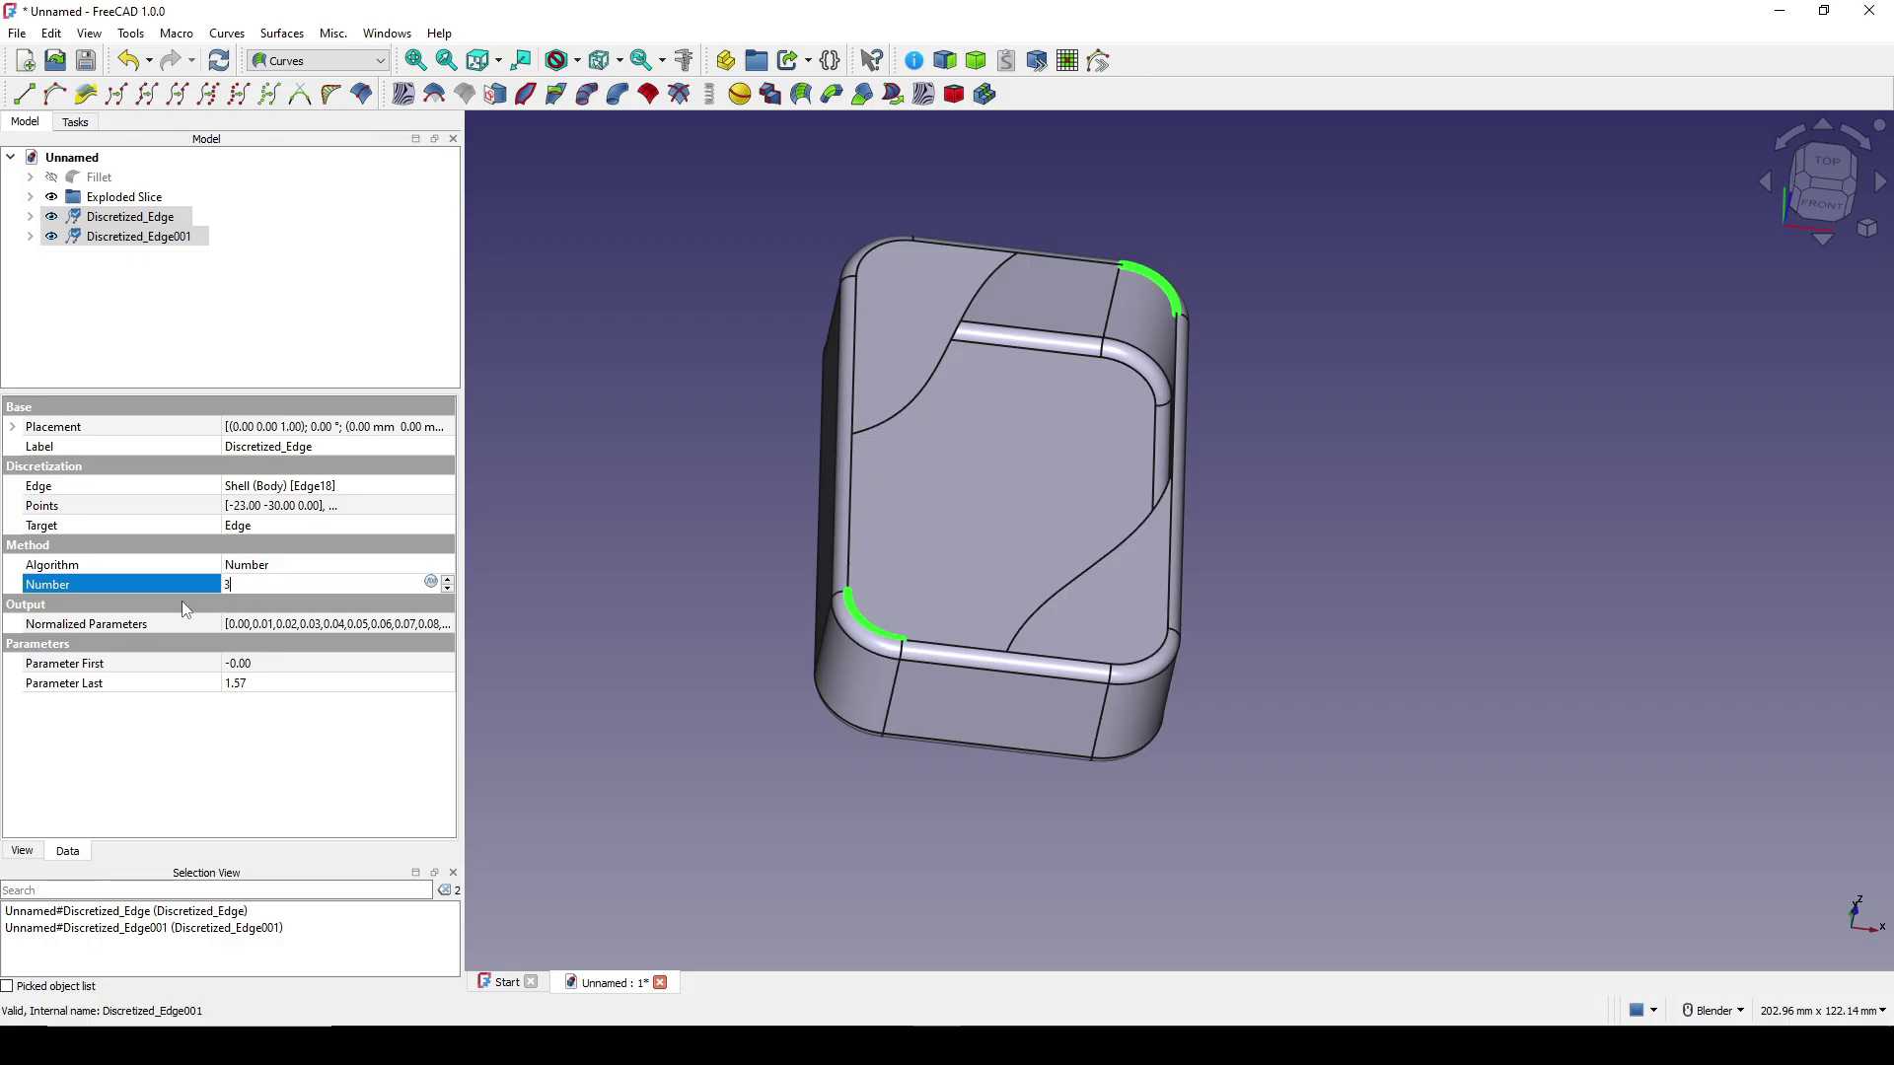
{"action": "key", "text": "Return"}
{"action": "scroll", "coordinate": [1174, 582], "scroll_direction": "up", "scroll_amount": 1}
{"action": "middle_click_drag", "start_coordinate": [1148, 600], "coordinate": [1036, 616]}
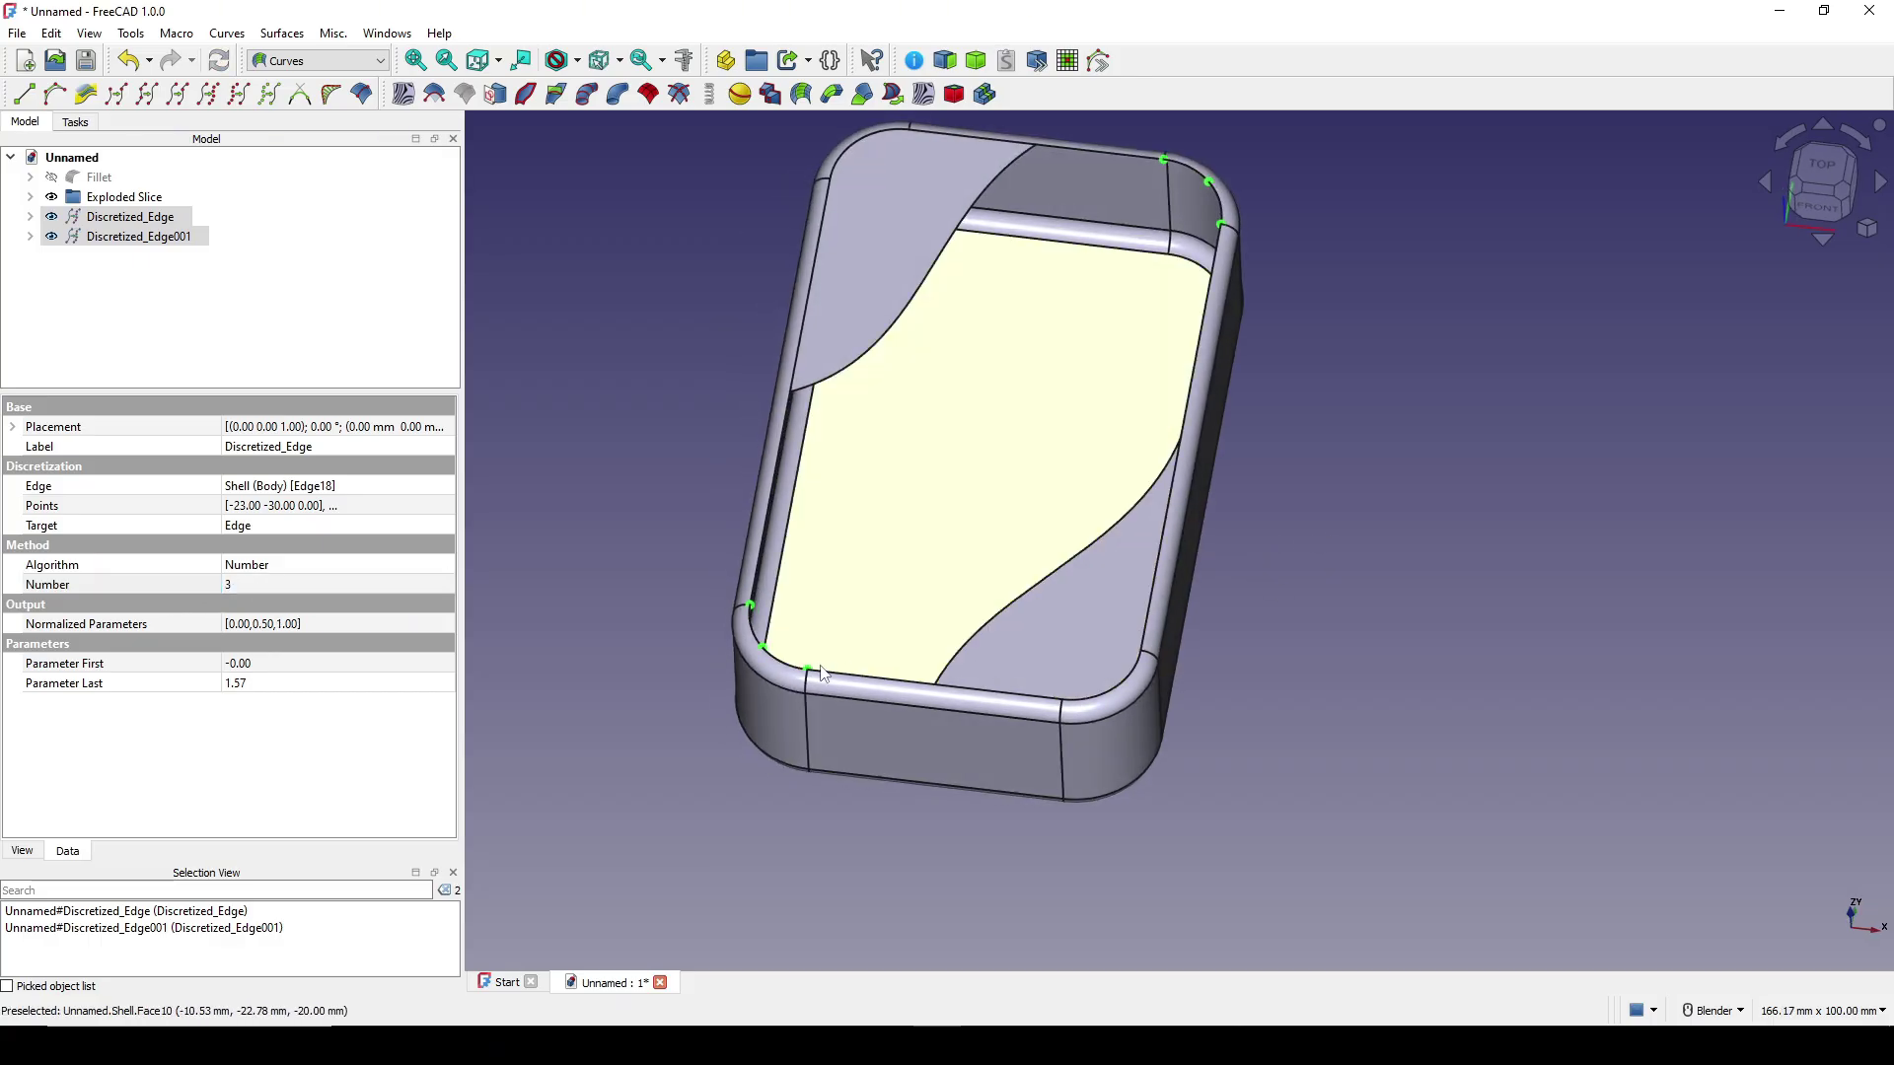
{"action": "scroll", "coordinate": [821, 673], "scroll_direction": "up", "scroll_amount": 4}
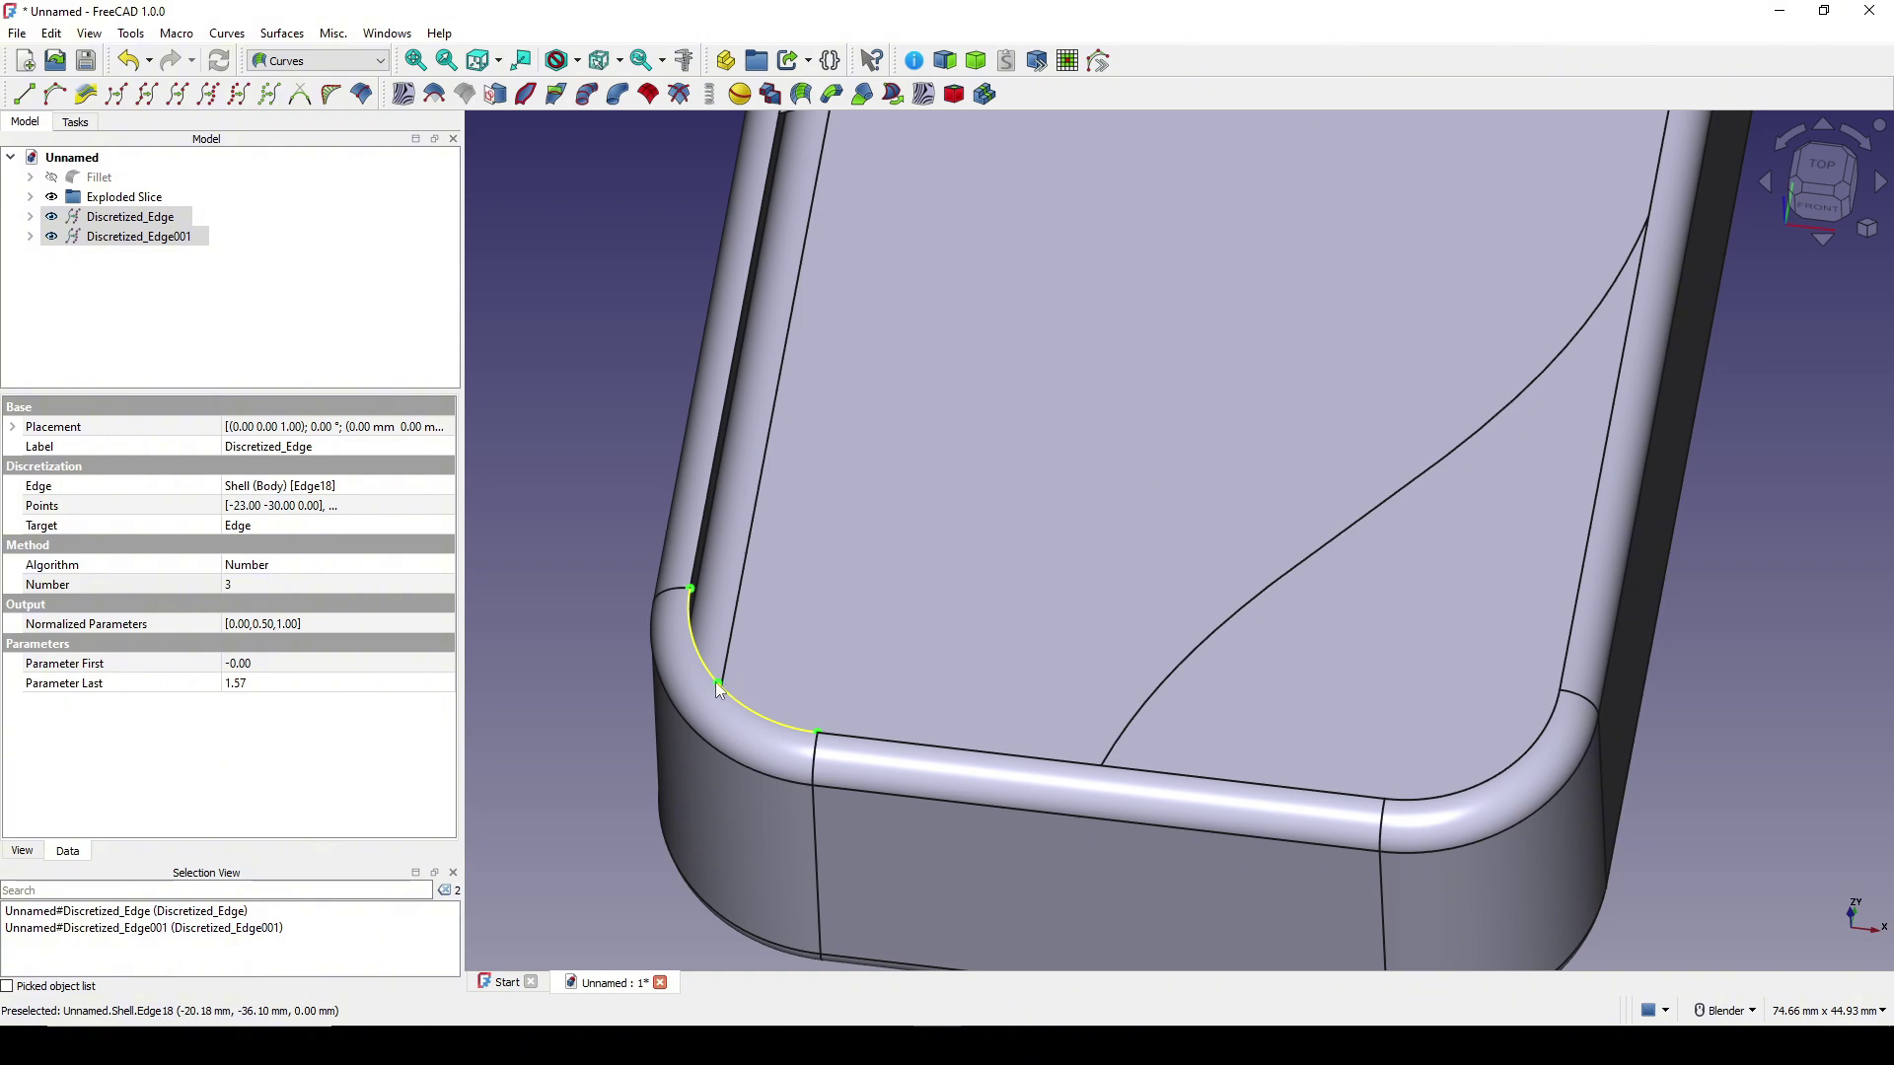
{"action": "scroll", "coordinate": [725, 689], "scroll_direction": "down", "scroll_amount": 6}
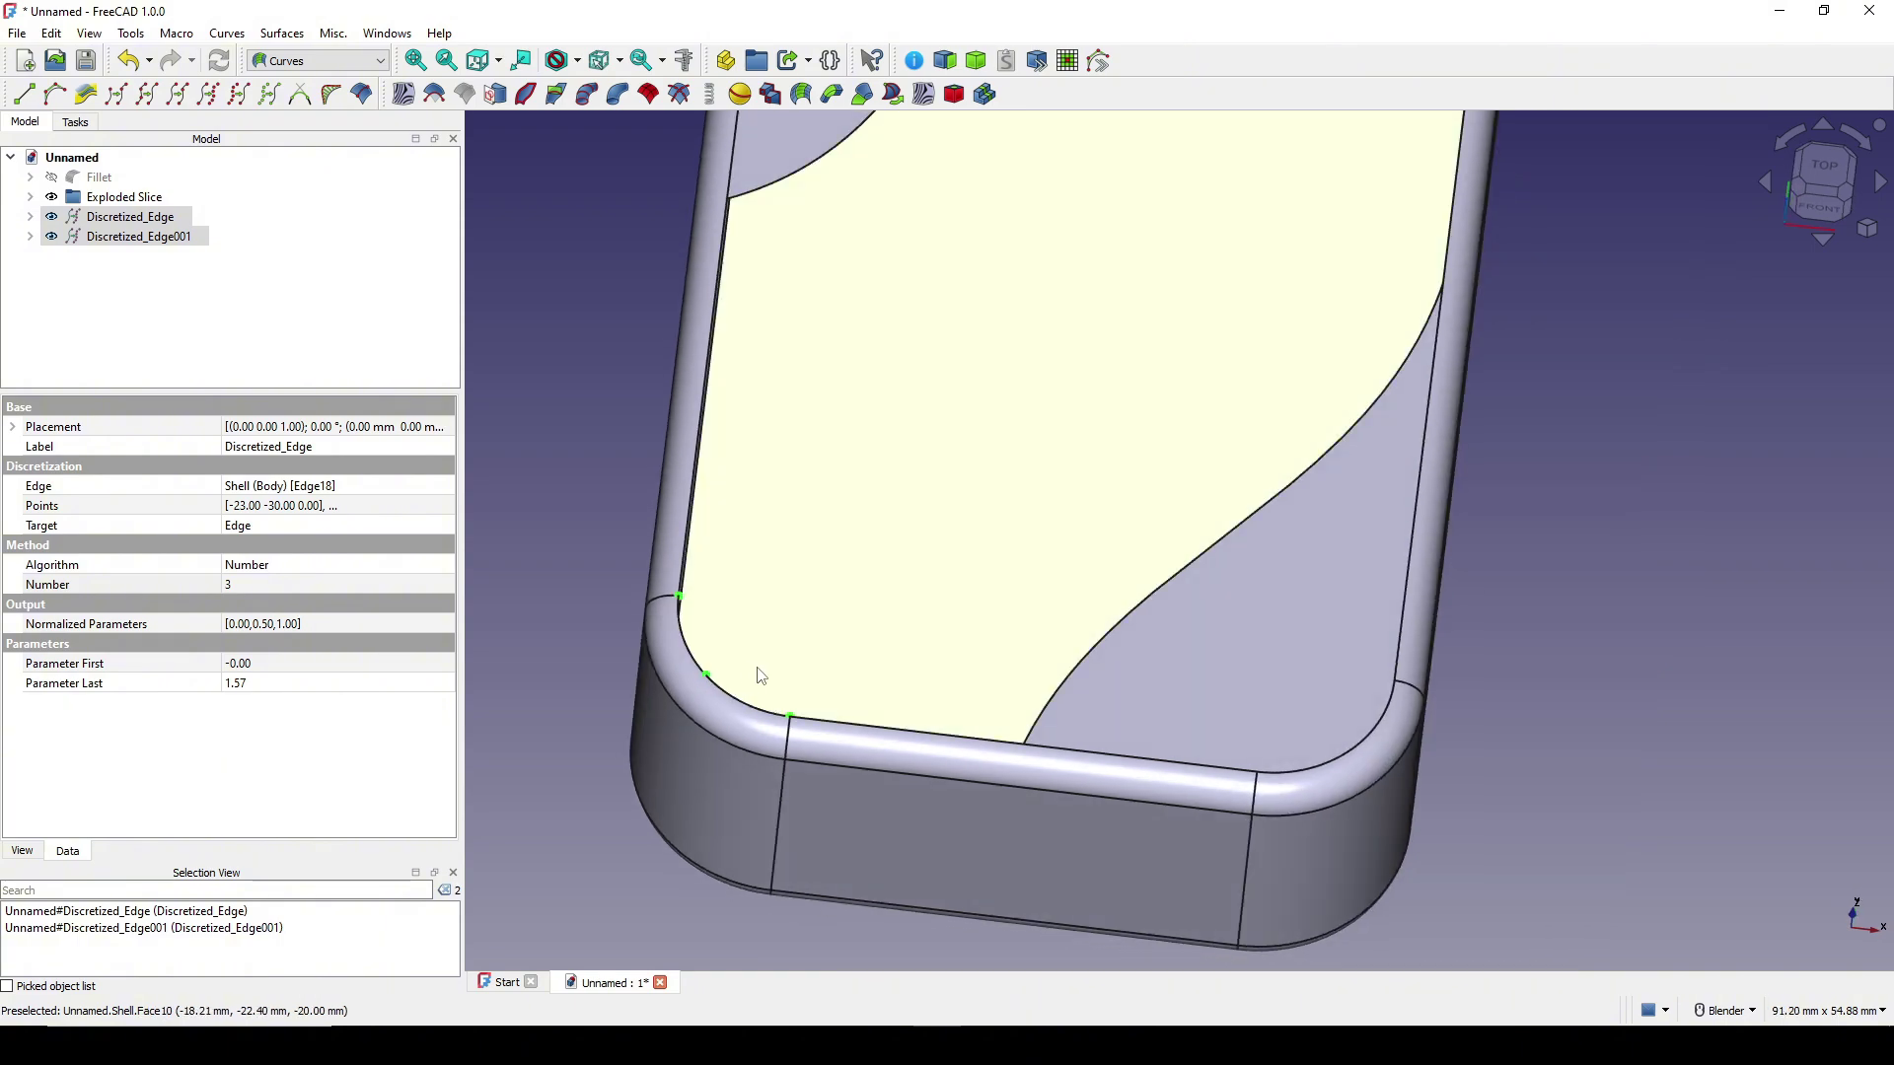
{"action": "middle_click_drag", "start_coordinate": [1015, 490], "coordinate": [1006, 471]}
{"action": "left_click", "coordinate": [1138, 684]}
Switch to the Part workbench and start a new sketch on the XZ plane.
{"action": "middle_click_drag", "start_coordinate": [1137, 684], "coordinate": [1006, 540]}
{"action": "scroll", "coordinate": [1038, 672], "scroll_direction": "up", "scroll_amount": 2}
{"action": "middle_click_drag", "start_coordinate": [1450, 516], "coordinate": [1416, 668]}
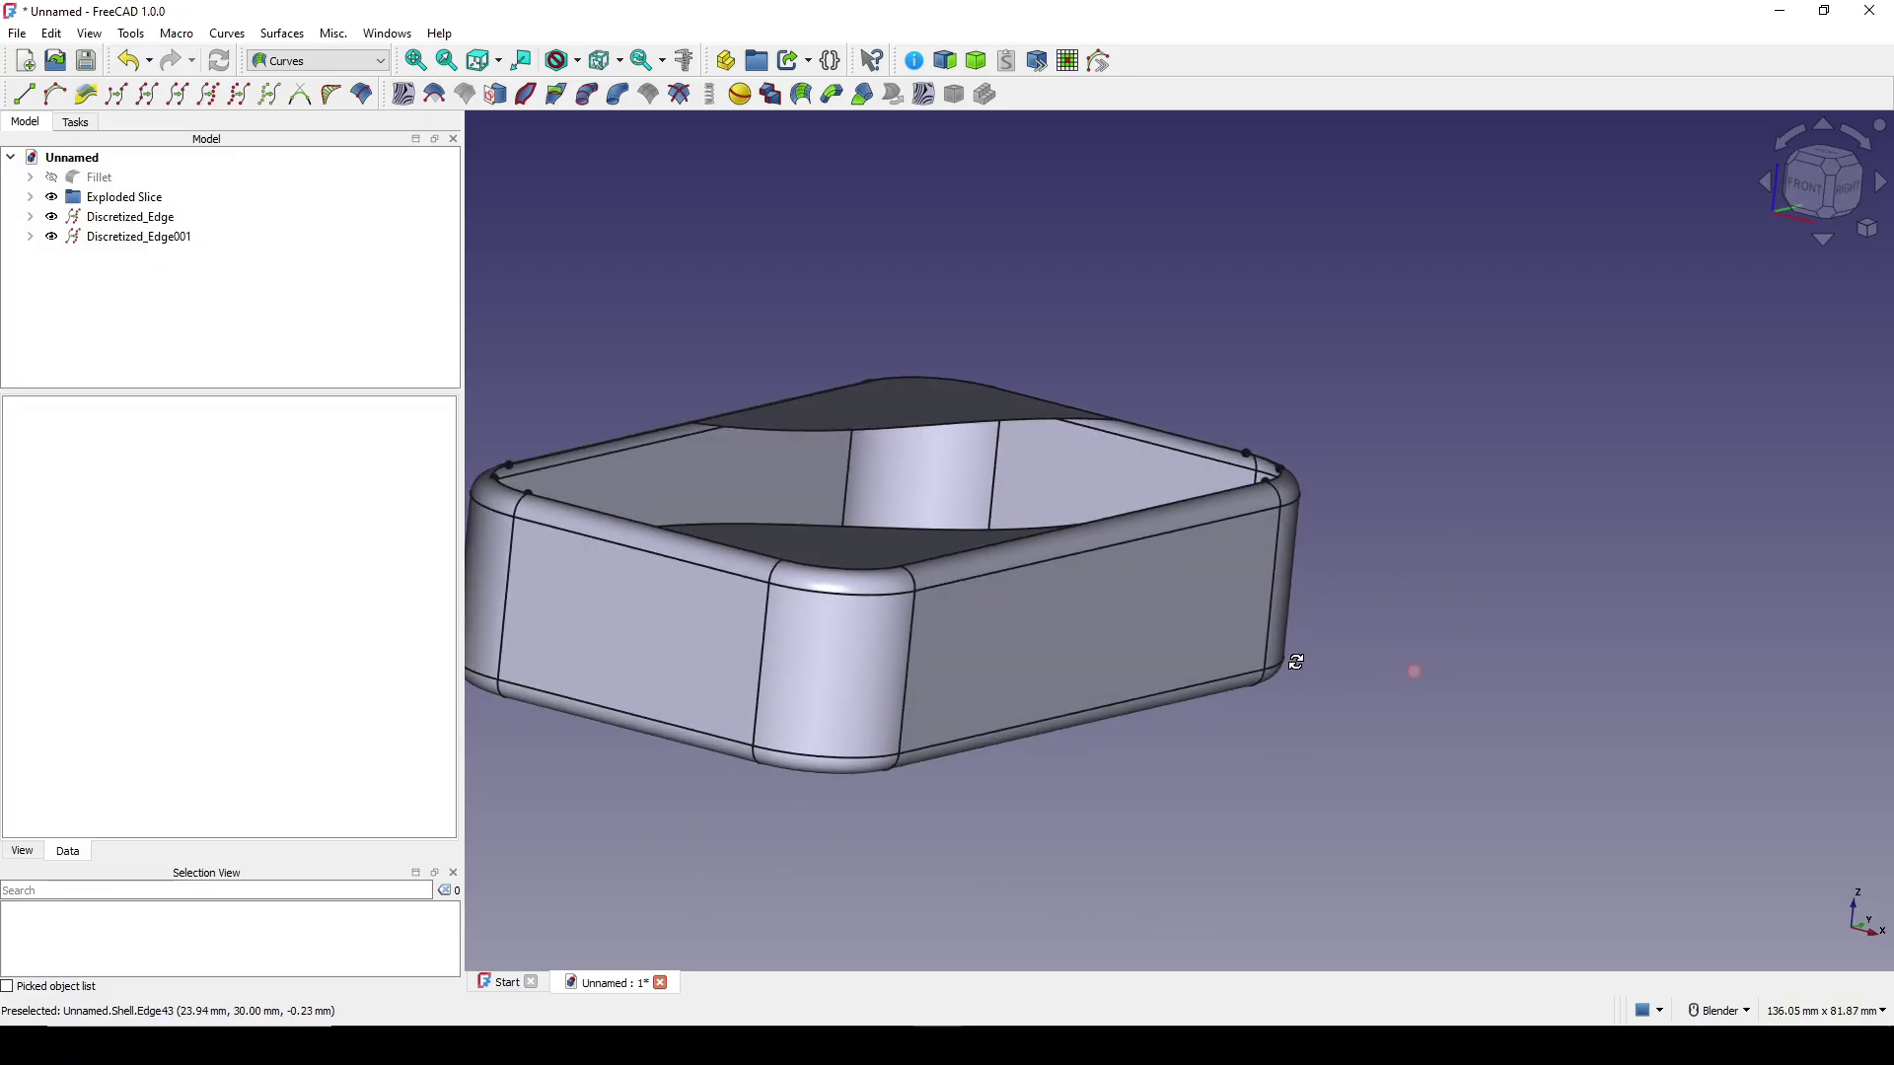
{"action": "middle_click_drag", "start_coordinate": [1312, 555], "coordinate": [1428, 503]}
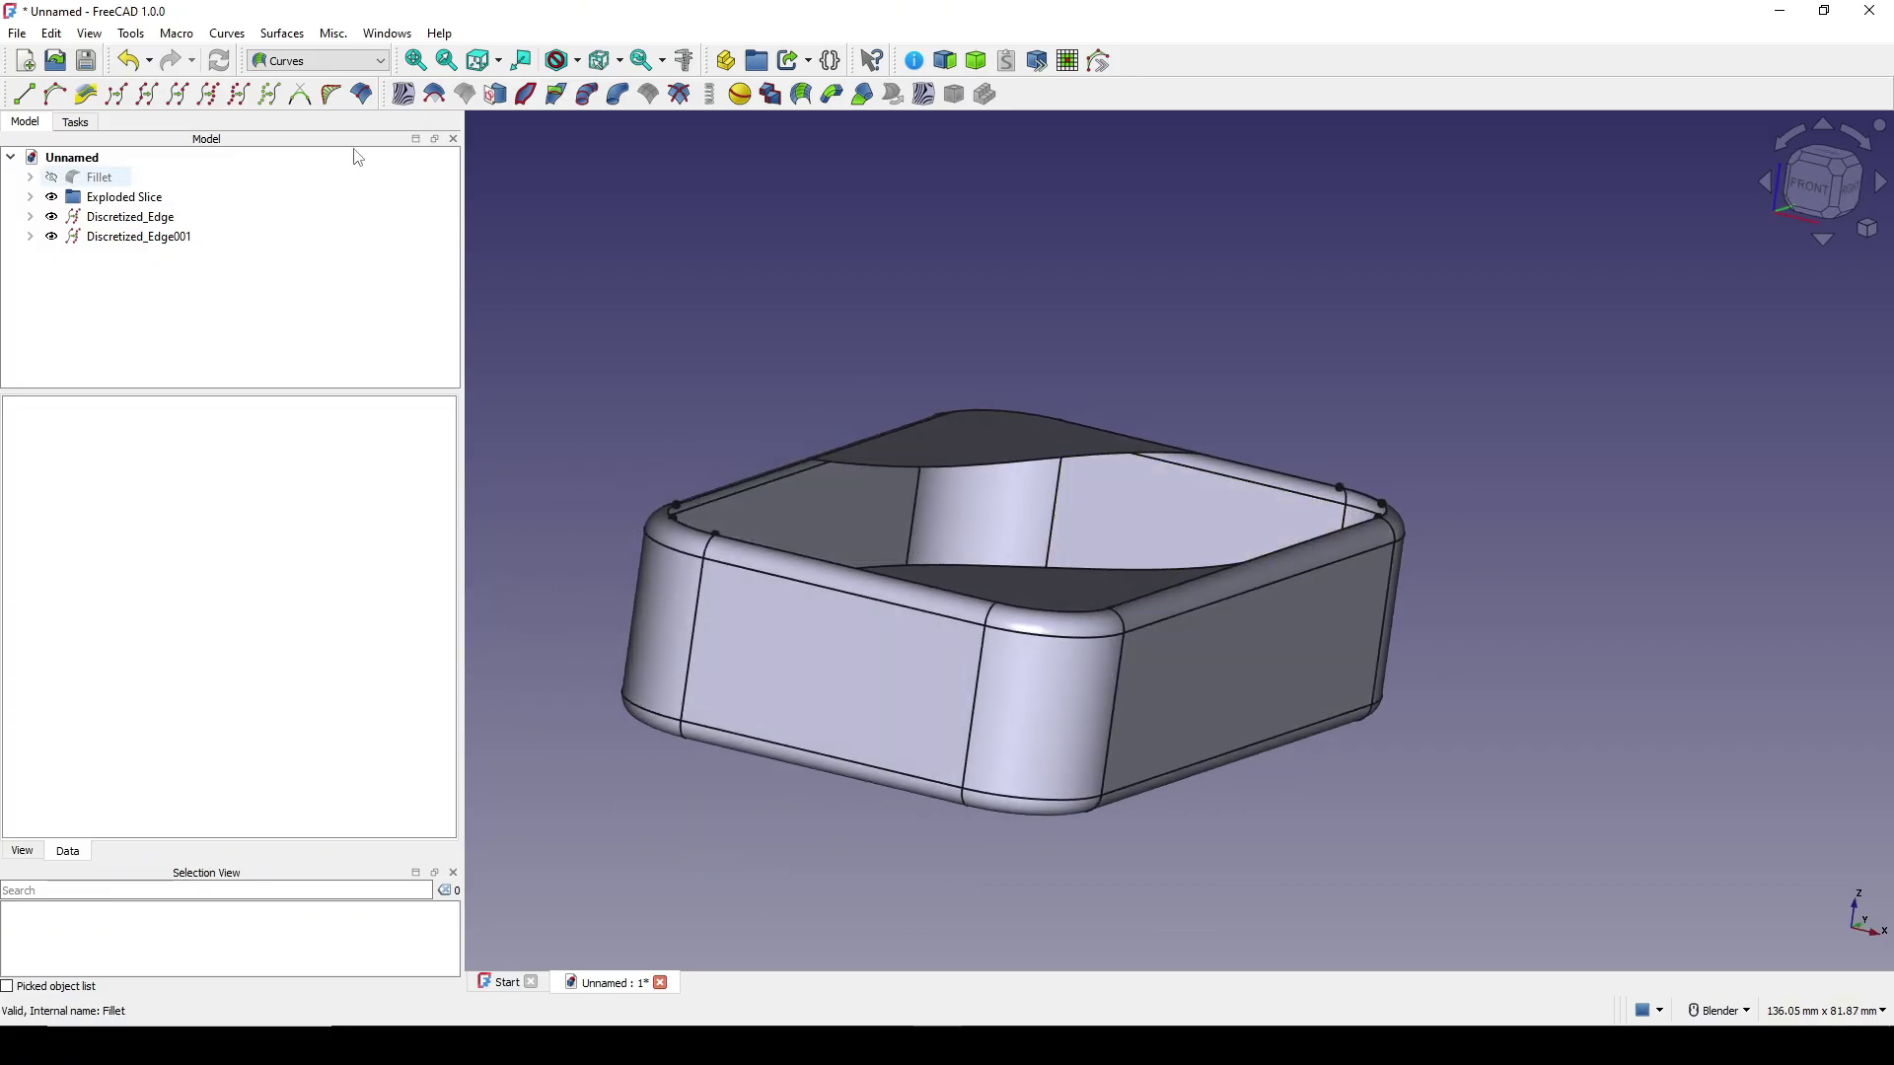
{"action": "left_click", "coordinate": [327, 62]}
{"action": "left_click", "coordinate": [294, 113]}
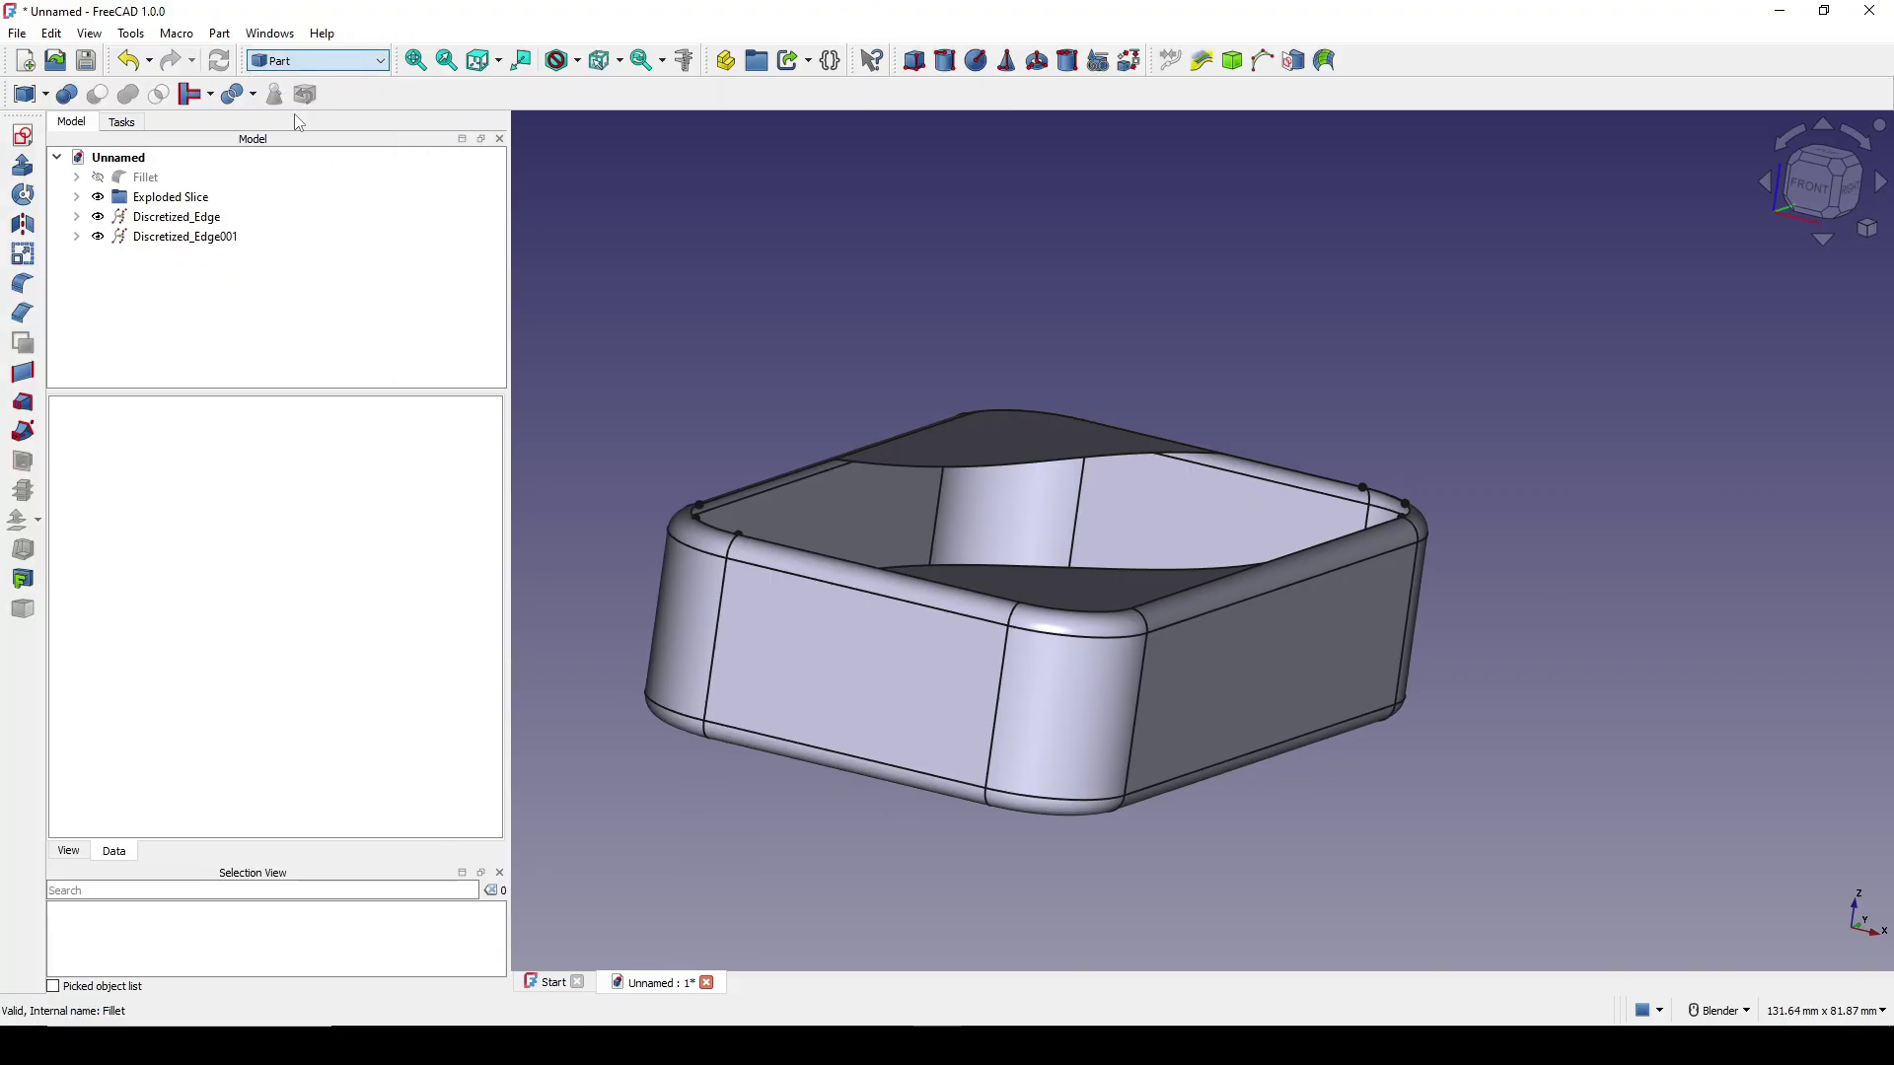
{"action": "middle_click_drag", "start_coordinate": [963, 302], "coordinate": [1332, 289]}
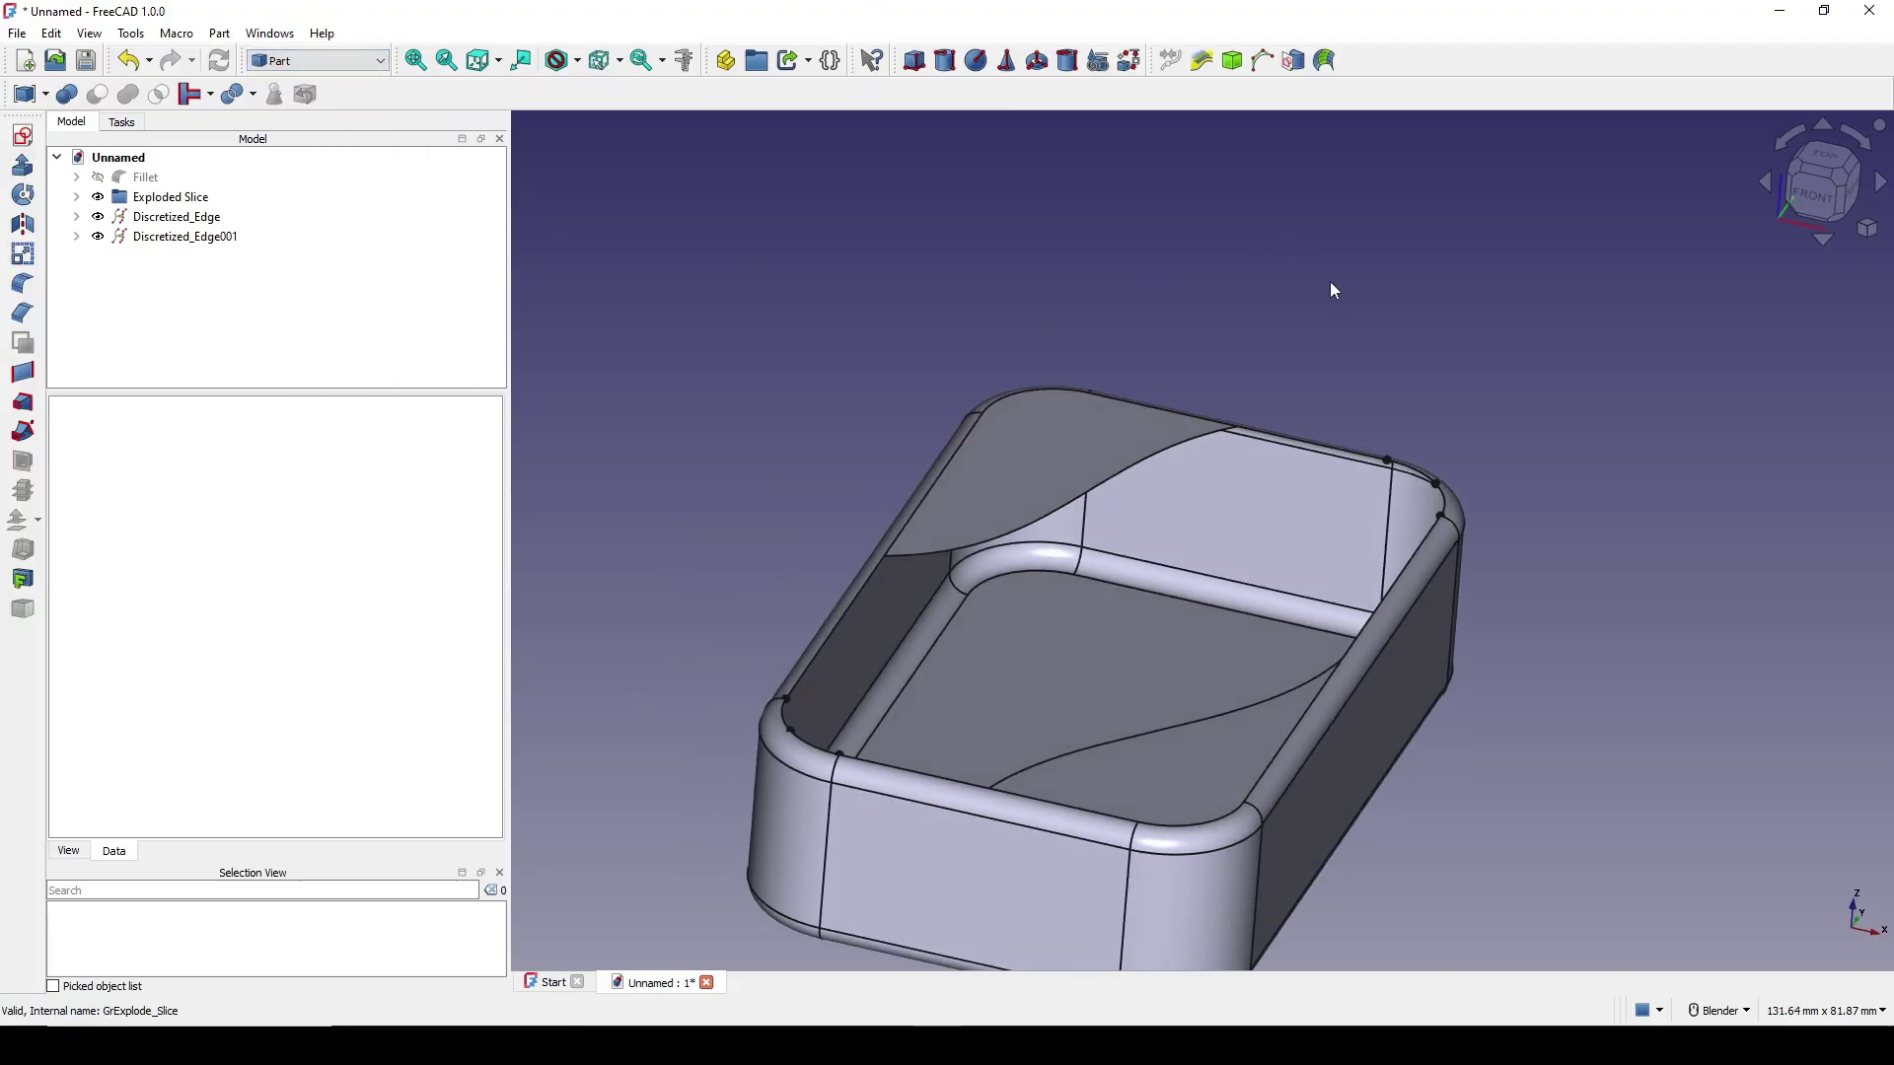
{"action": "left_click", "coordinate": [23, 135]}
{"action": "left_click", "coordinate": [912, 493]}
{"action": "left_click", "coordinate": [907, 599]}
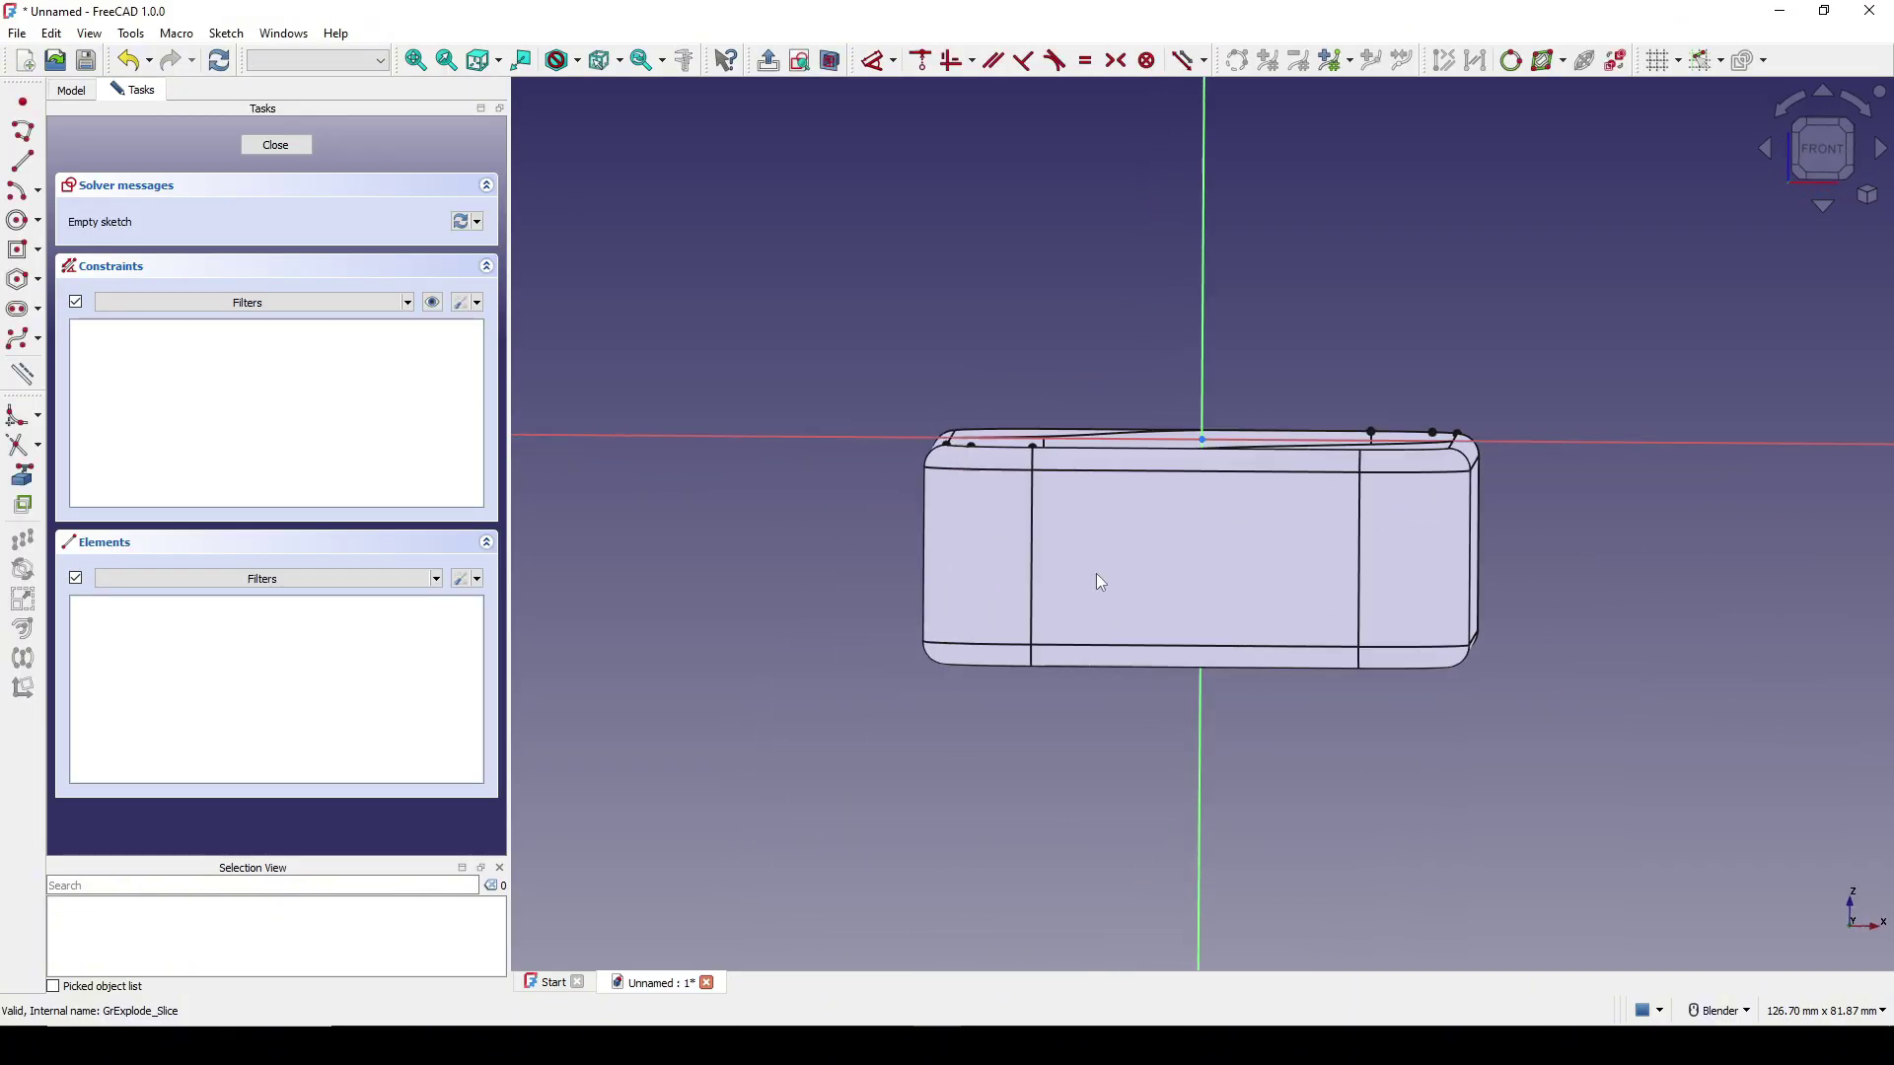
Place a point on the sketch's vertical axis, constrain it 5 mm above the origin, and close the sketch.
{"action": "left_click", "coordinate": [23, 128]}
{"action": "left_click", "coordinate": [956, 419]}
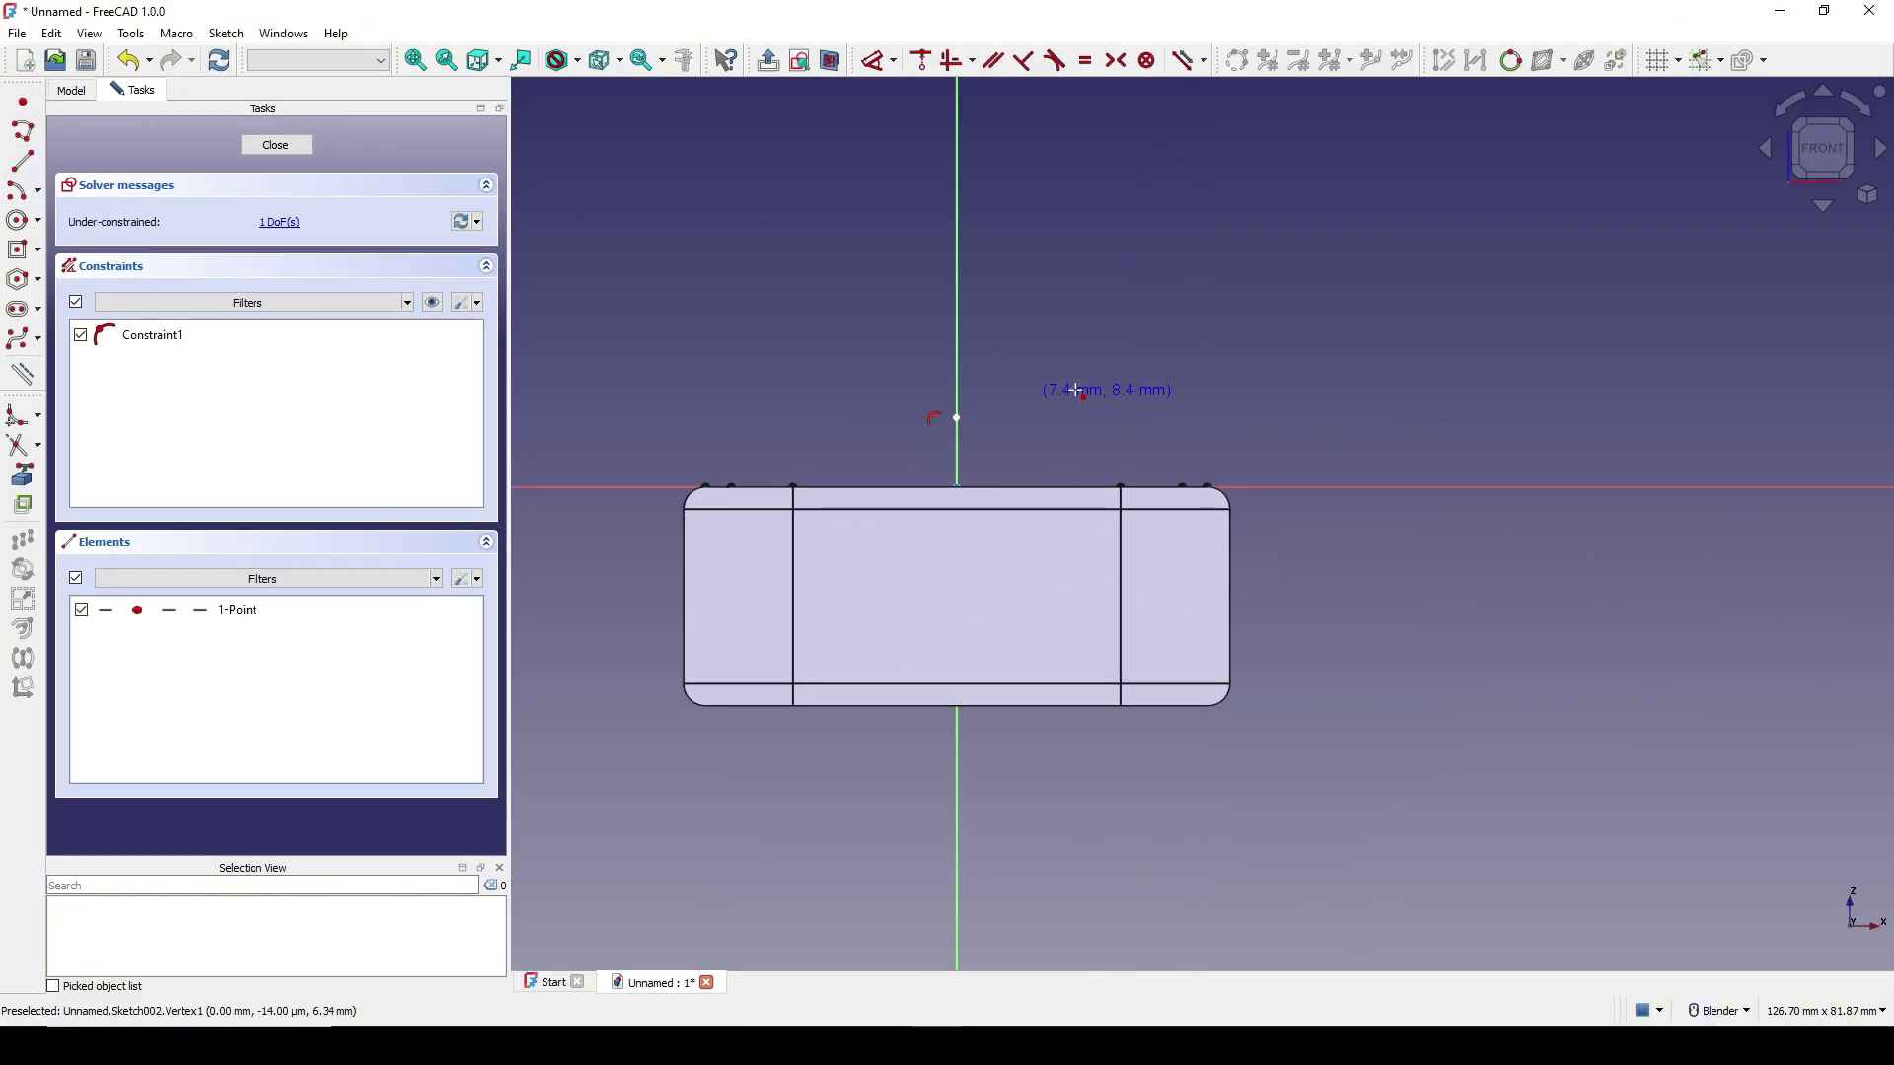
{"action": "scroll", "coordinate": [1025, 418], "scroll_direction": "up", "scroll_amount": 3}
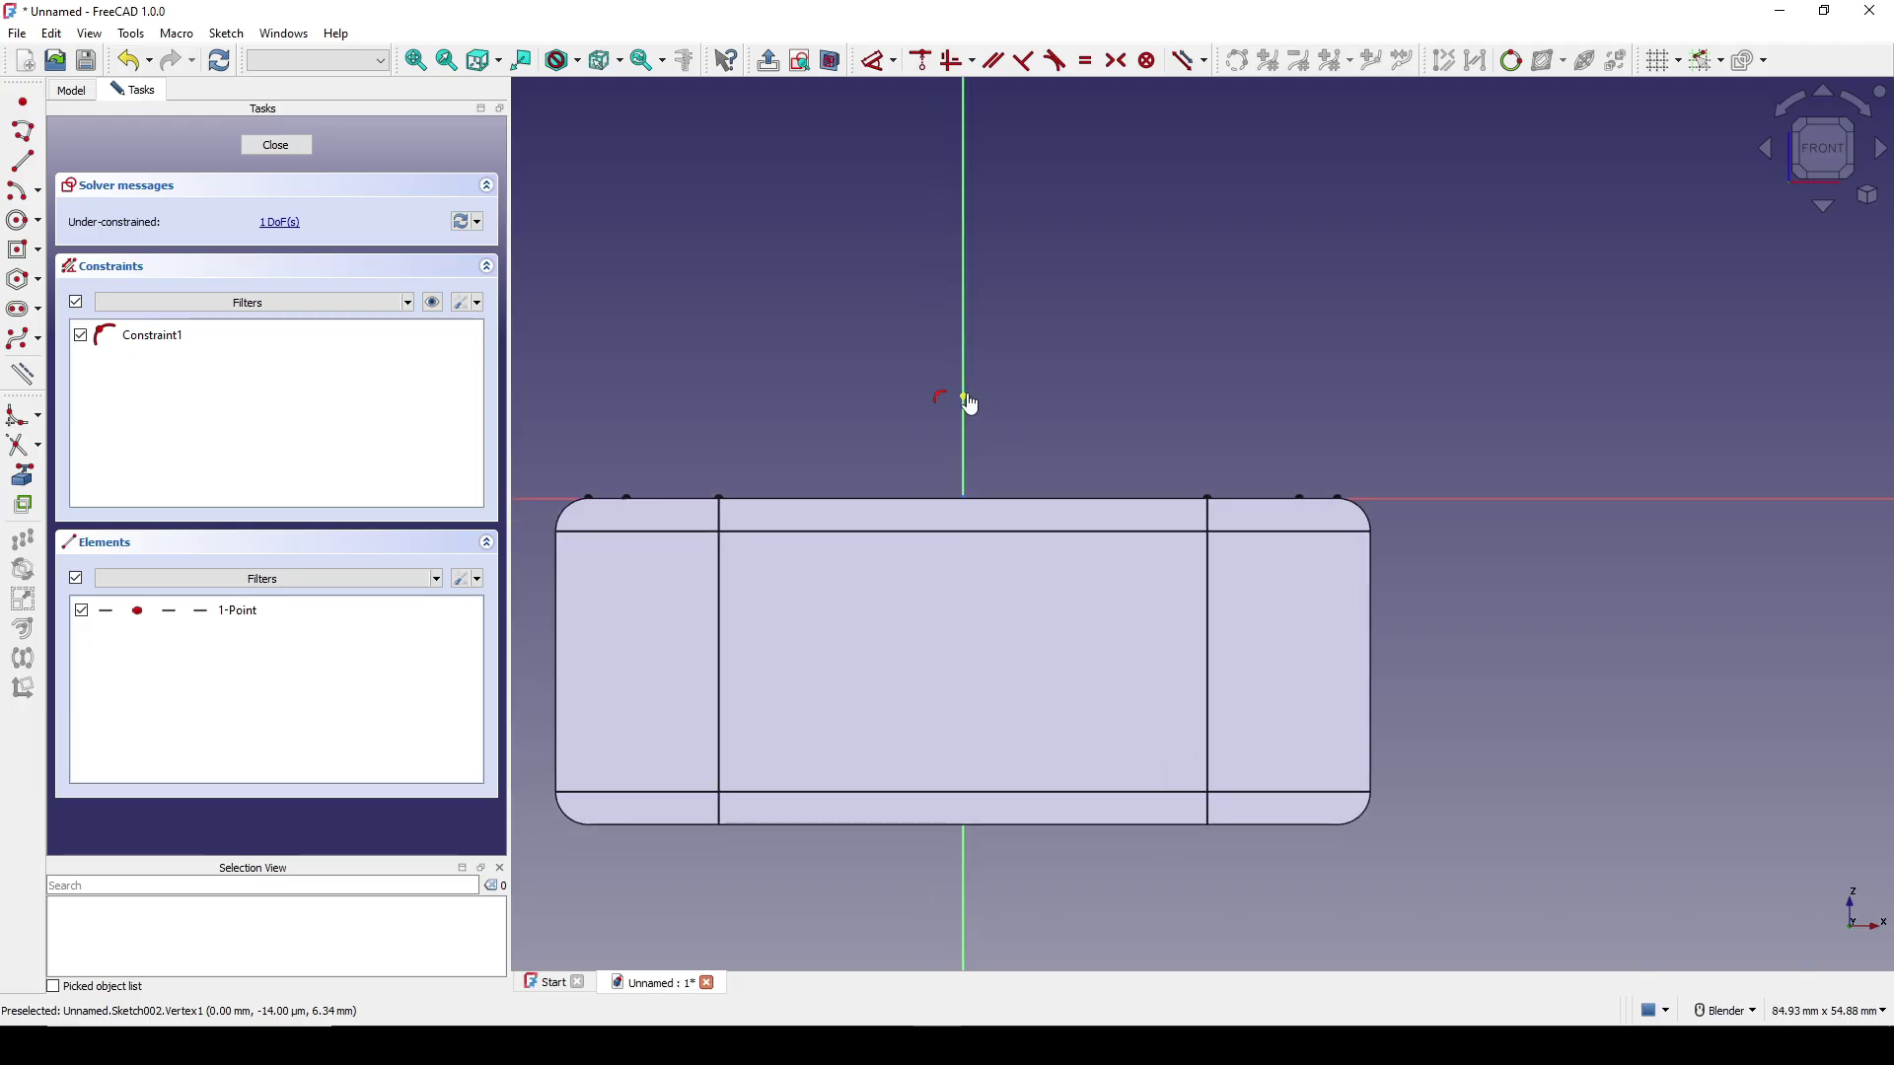
{"action": "left_click", "coordinate": [966, 398]}
{"action": "key", "text": "i"}
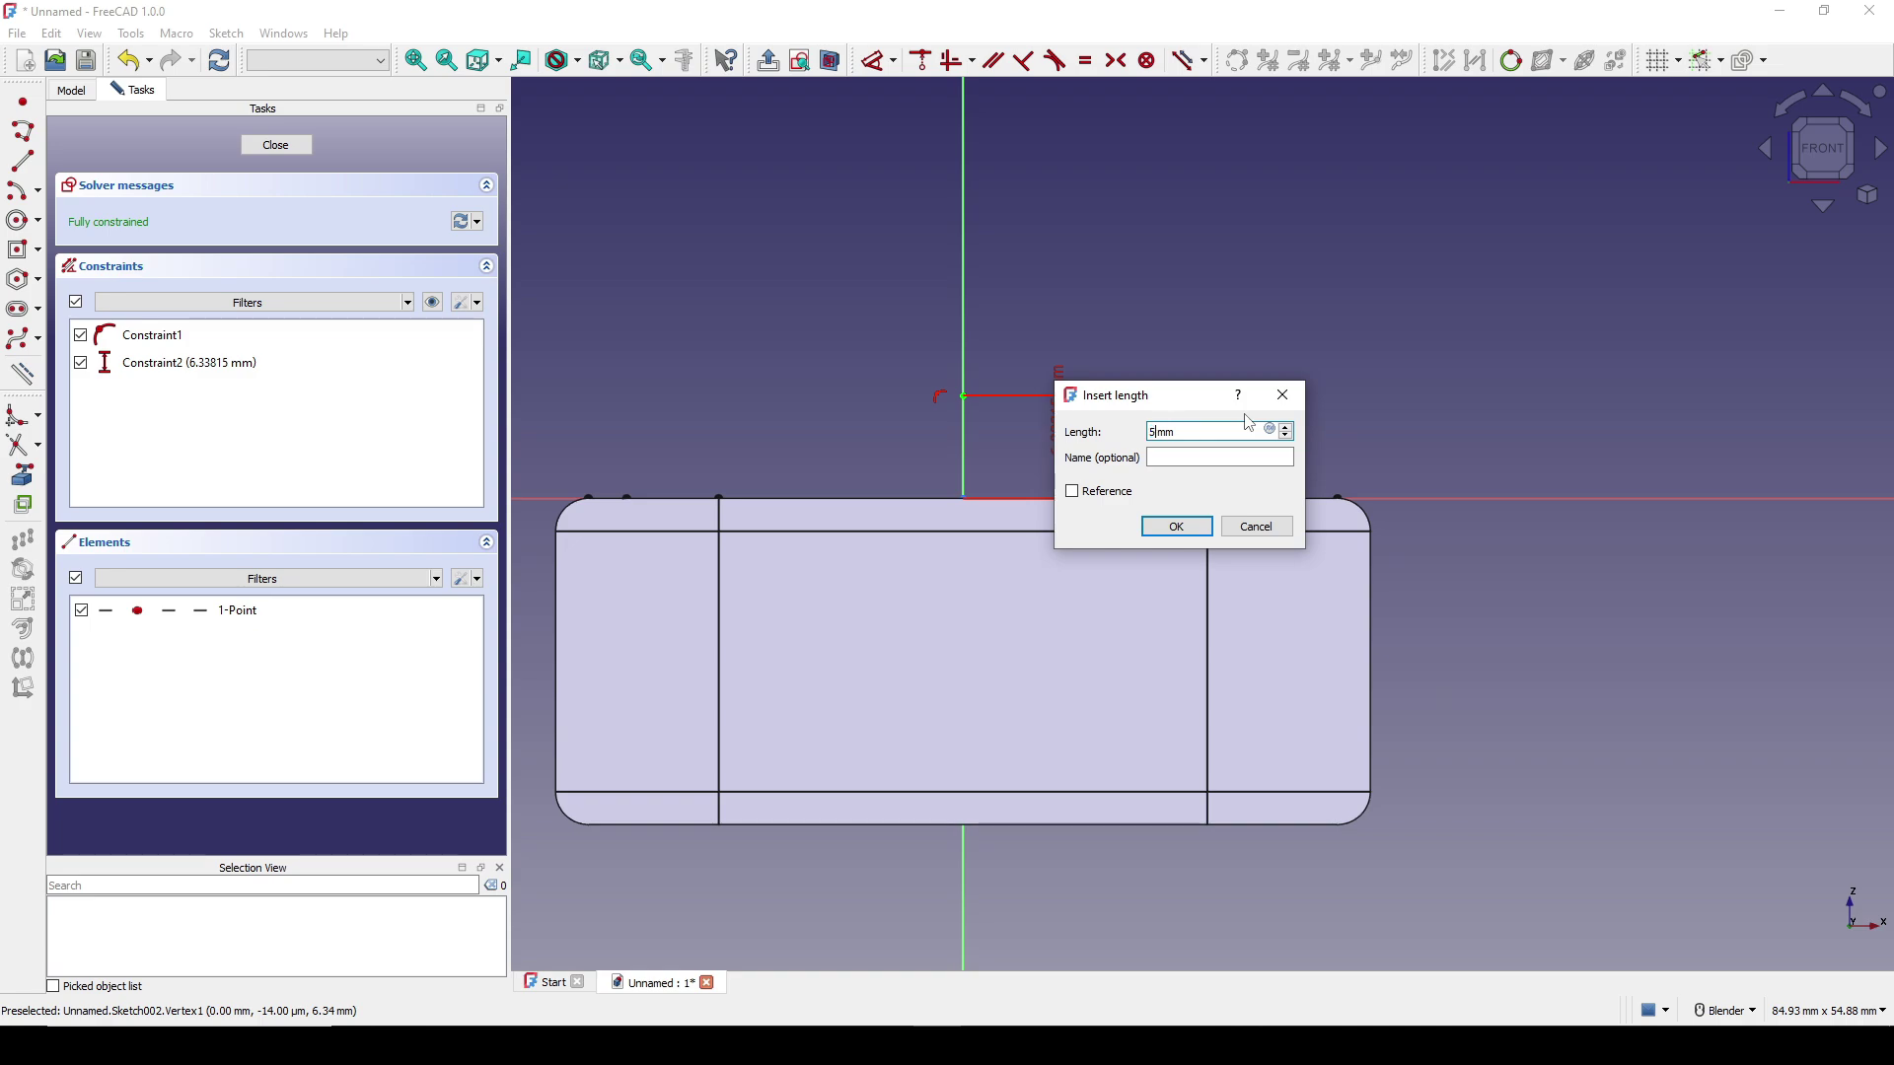
{"action": "key", "text": "Return"}
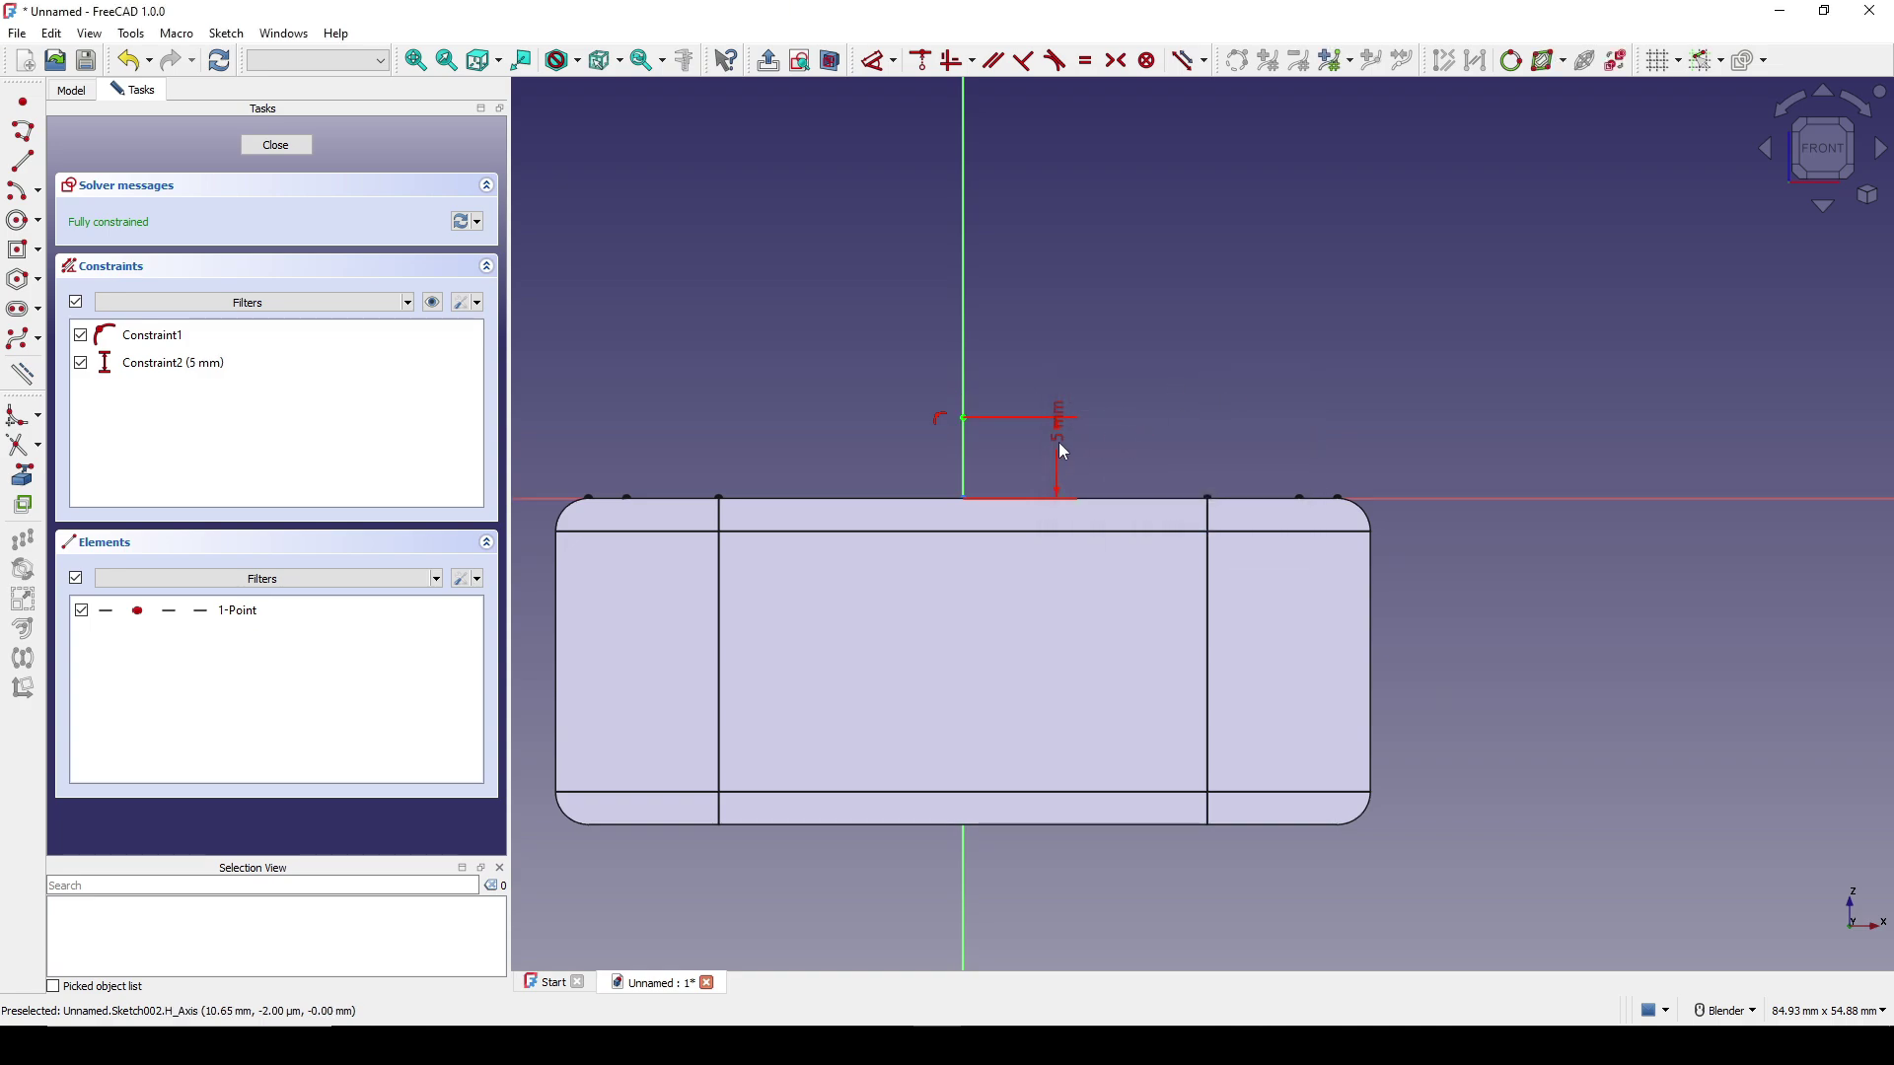
{"action": "left_click", "coordinate": [276, 145]}
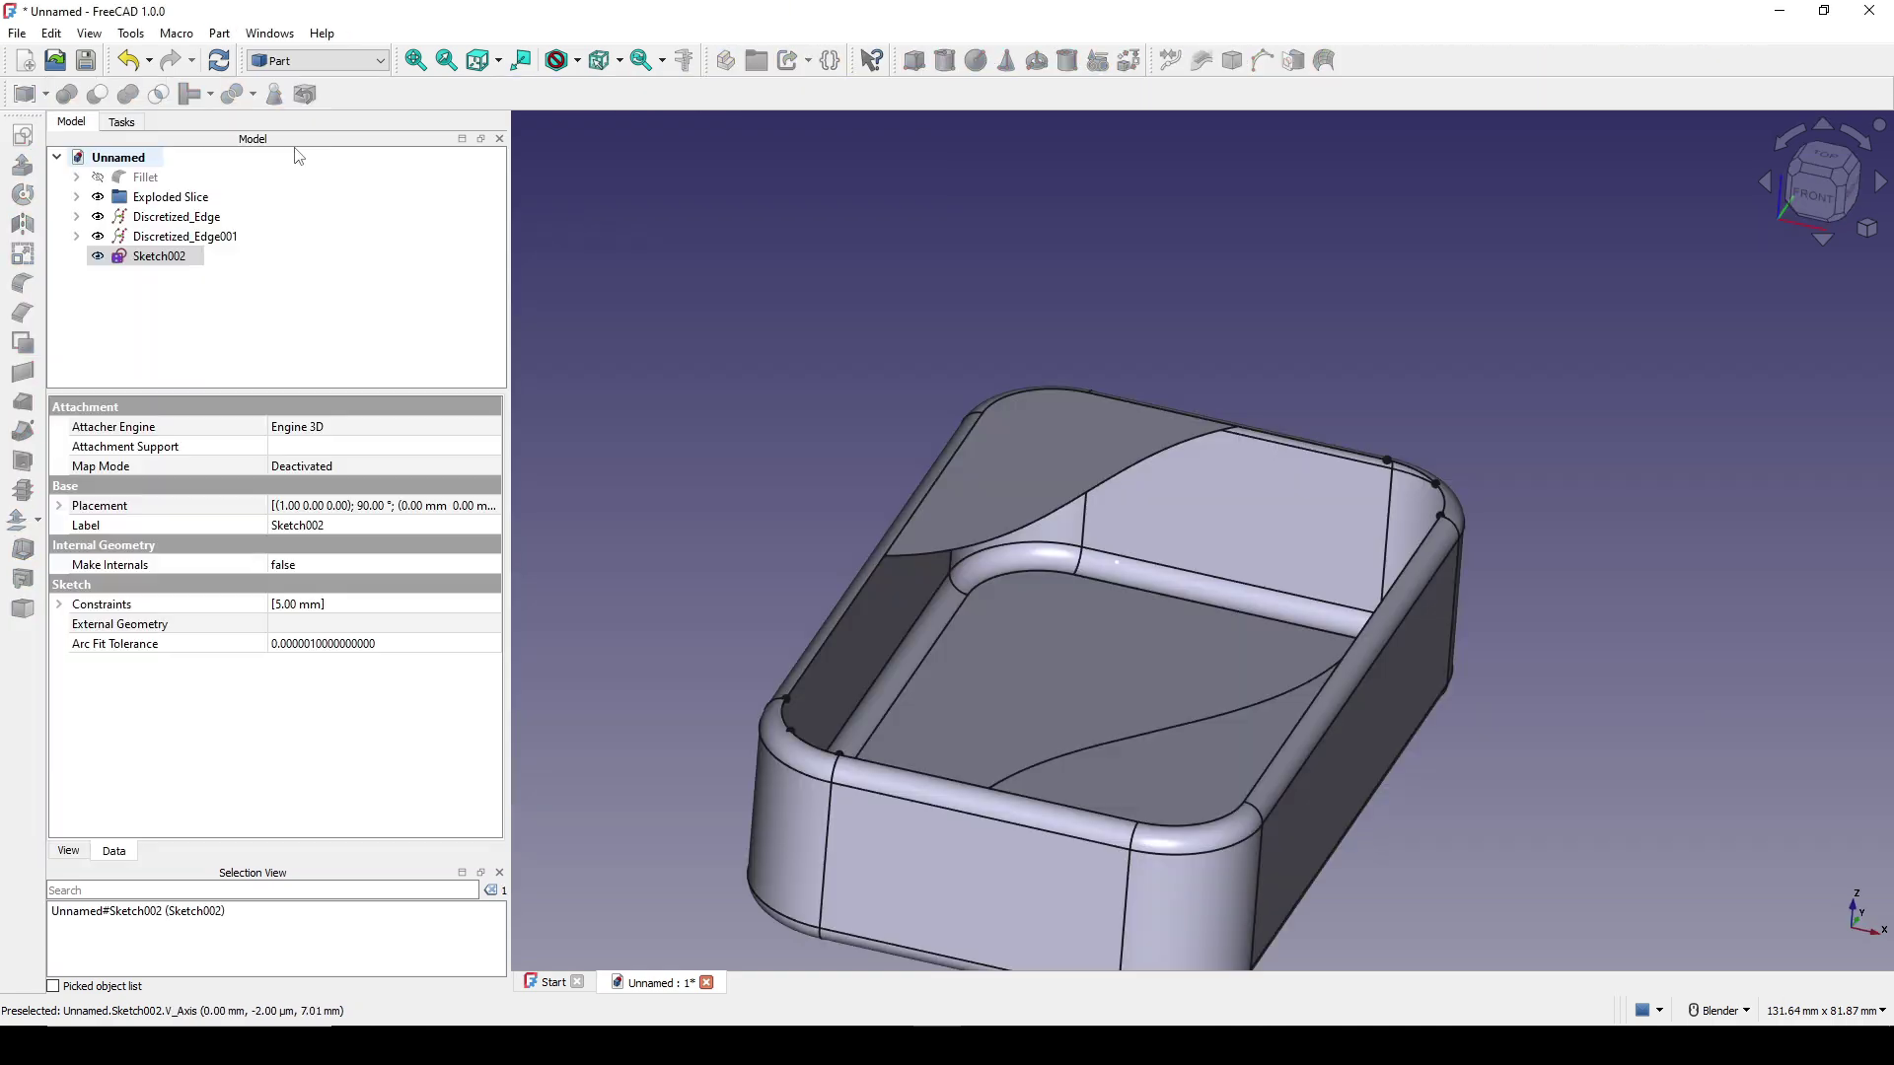
Set the point size of the new ridge point sketch to 10.
{"action": "scroll", "coordinate": [1288, 620], "scroll_direction": "down", "scroll_amount": 2}
{"action": "middle_click_drag", "start_coordinate": [1480, 868], "coordinate": [1407, 828]}
{"action": "mouse_move", "coordinate": [1296, 933]}
{"action": "middle_mouse_down", "text": "shift"}
{"action": "mouse_move", "coordinate": [1193, 765]}
{"action": "mouse_move", "coordinate": [1075, 691]}
{"action": "middle_mouse_up", "text": "shift"}
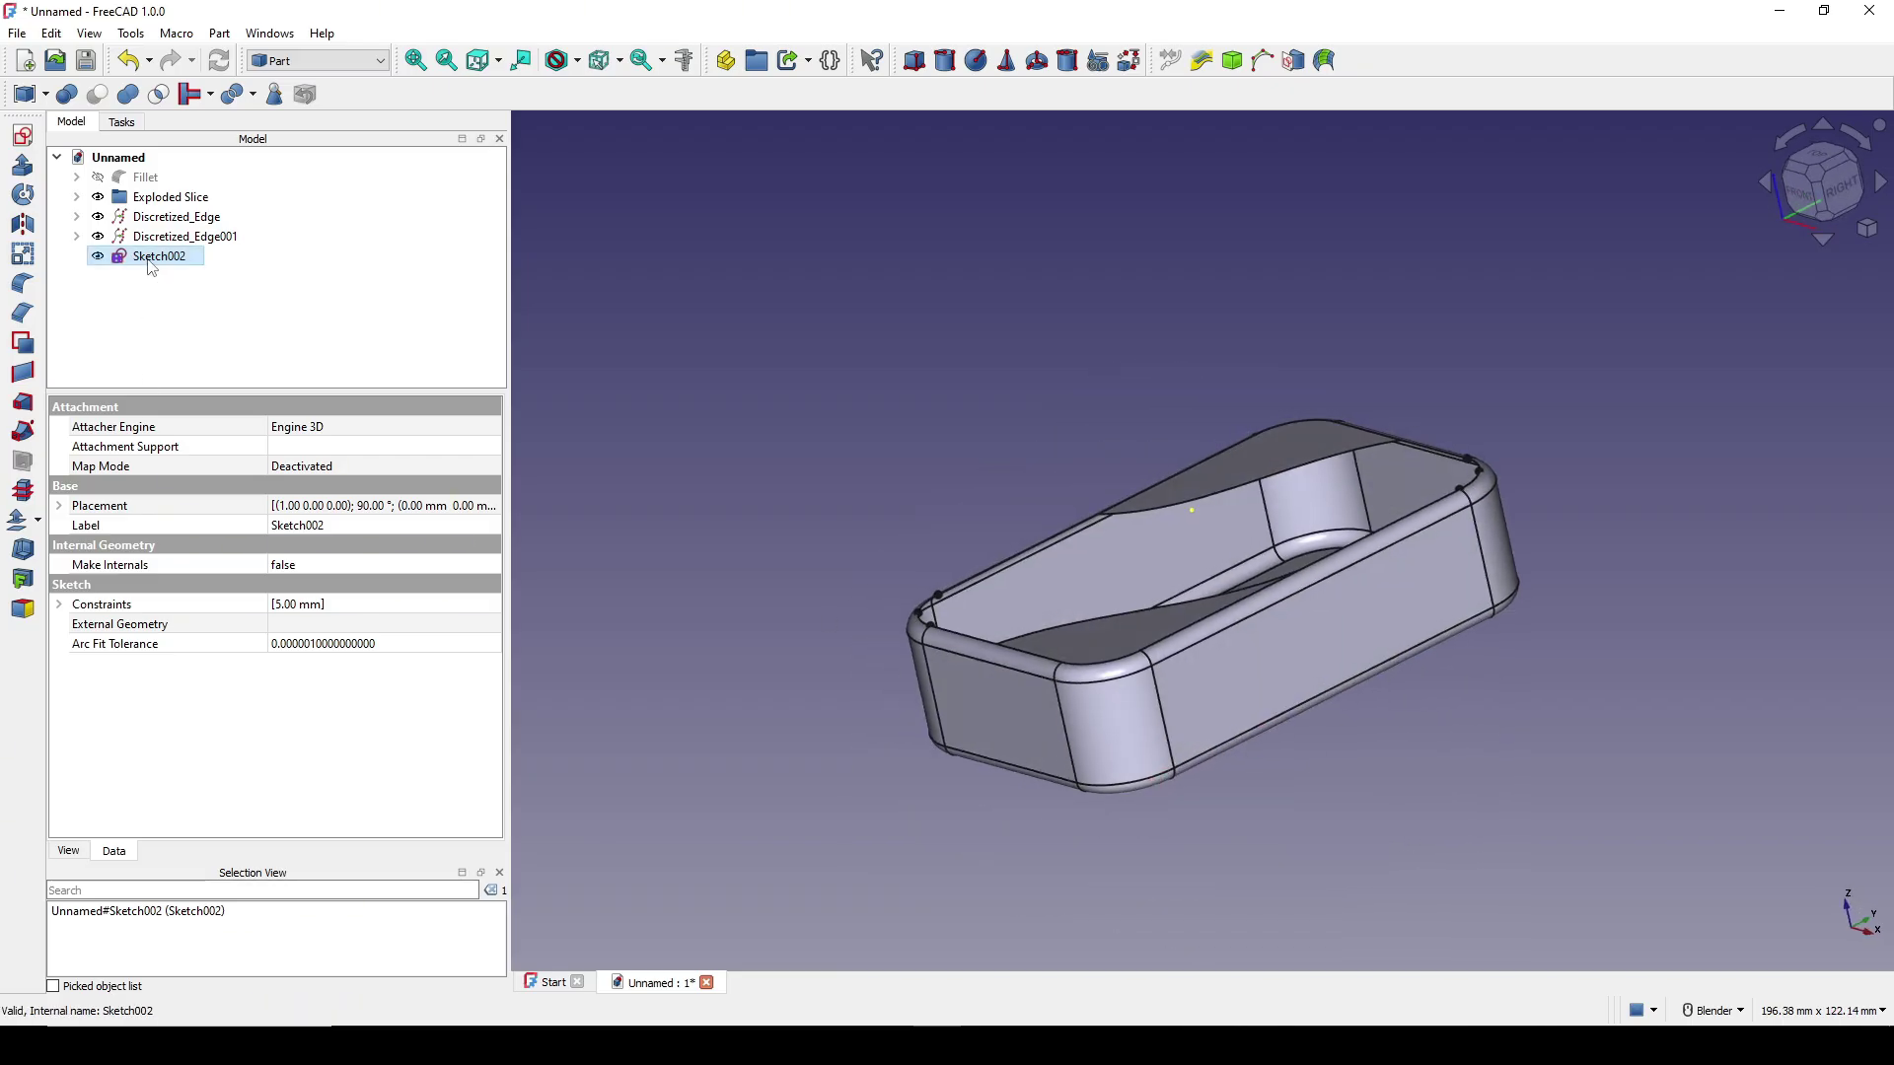
{"action": "left_click", "coordinate": [68, 852]}
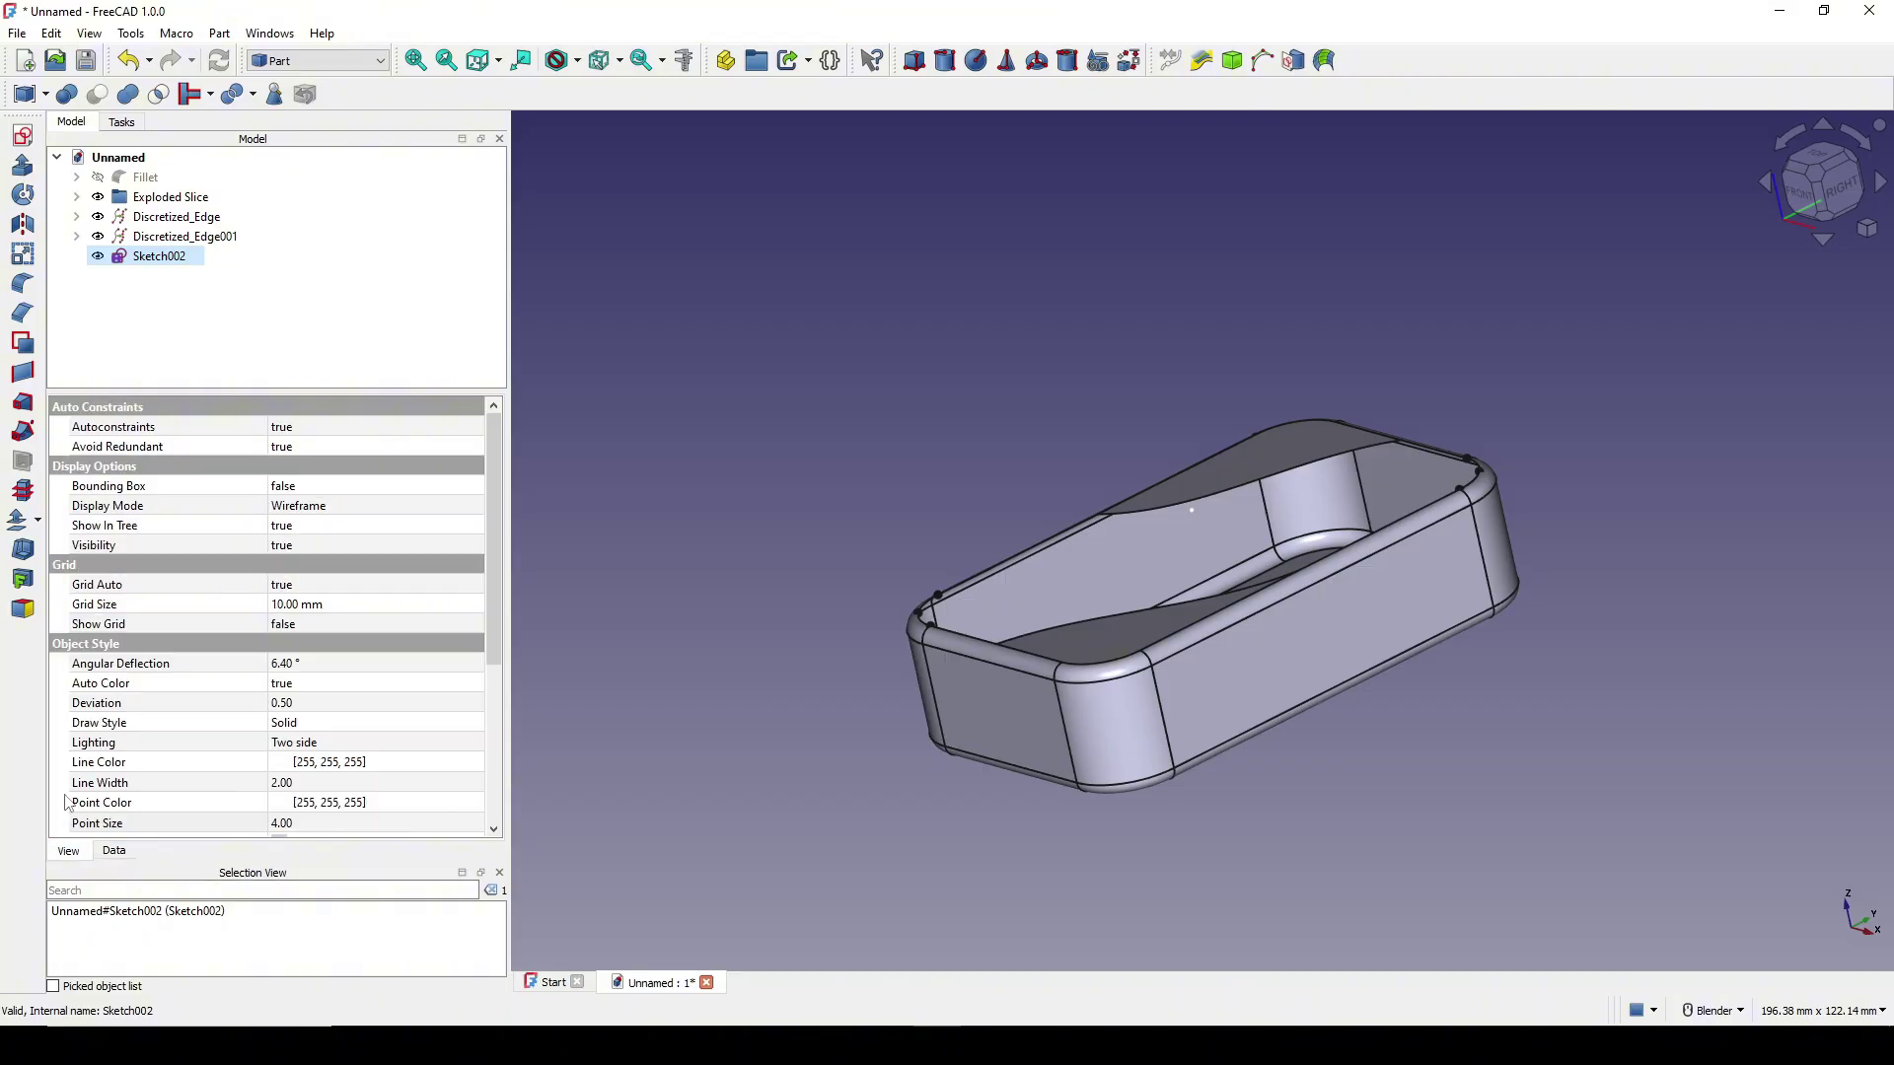
{"action": "left_click", "coordinate": [125, 742]}
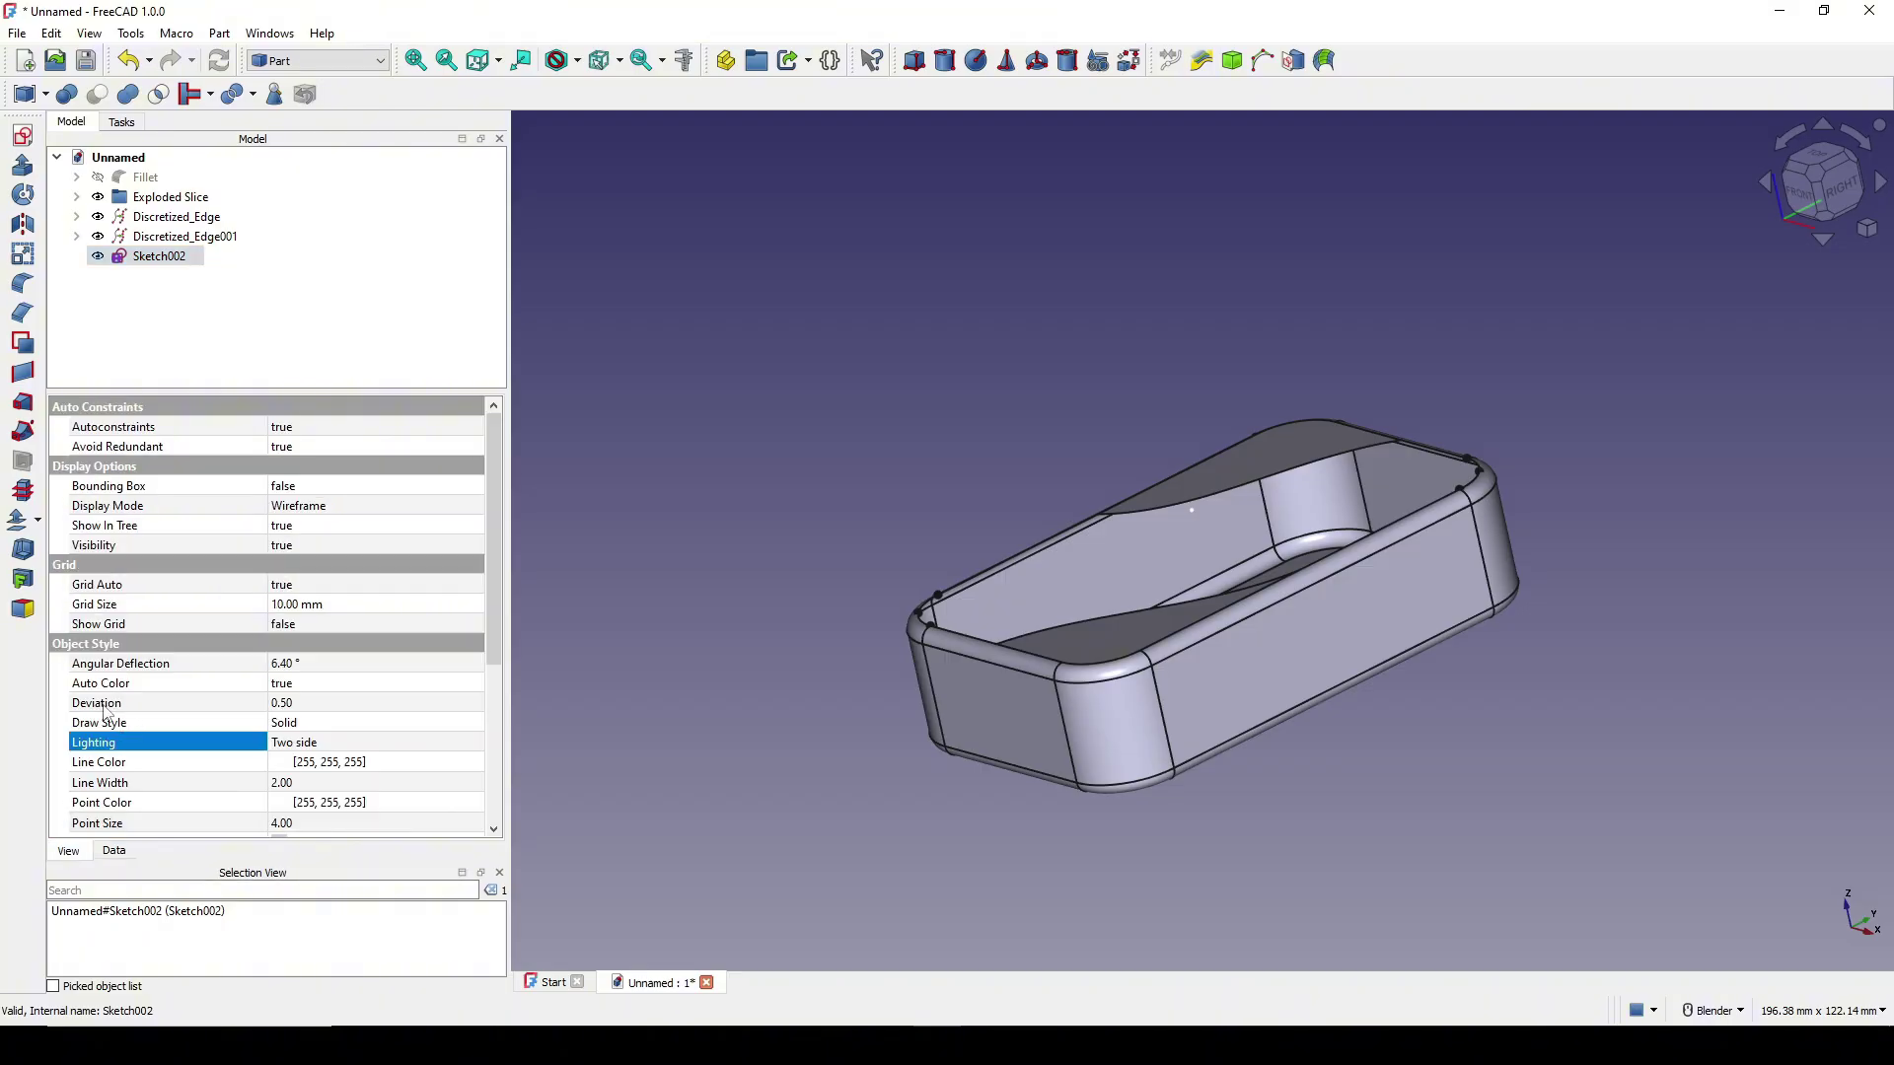
{"action": "left_click", "coordinate": [104, 711]}
{"action": "scroll", "coordinate": [231, 752], "scroll_direction": "down", "scroll_amount": 2}
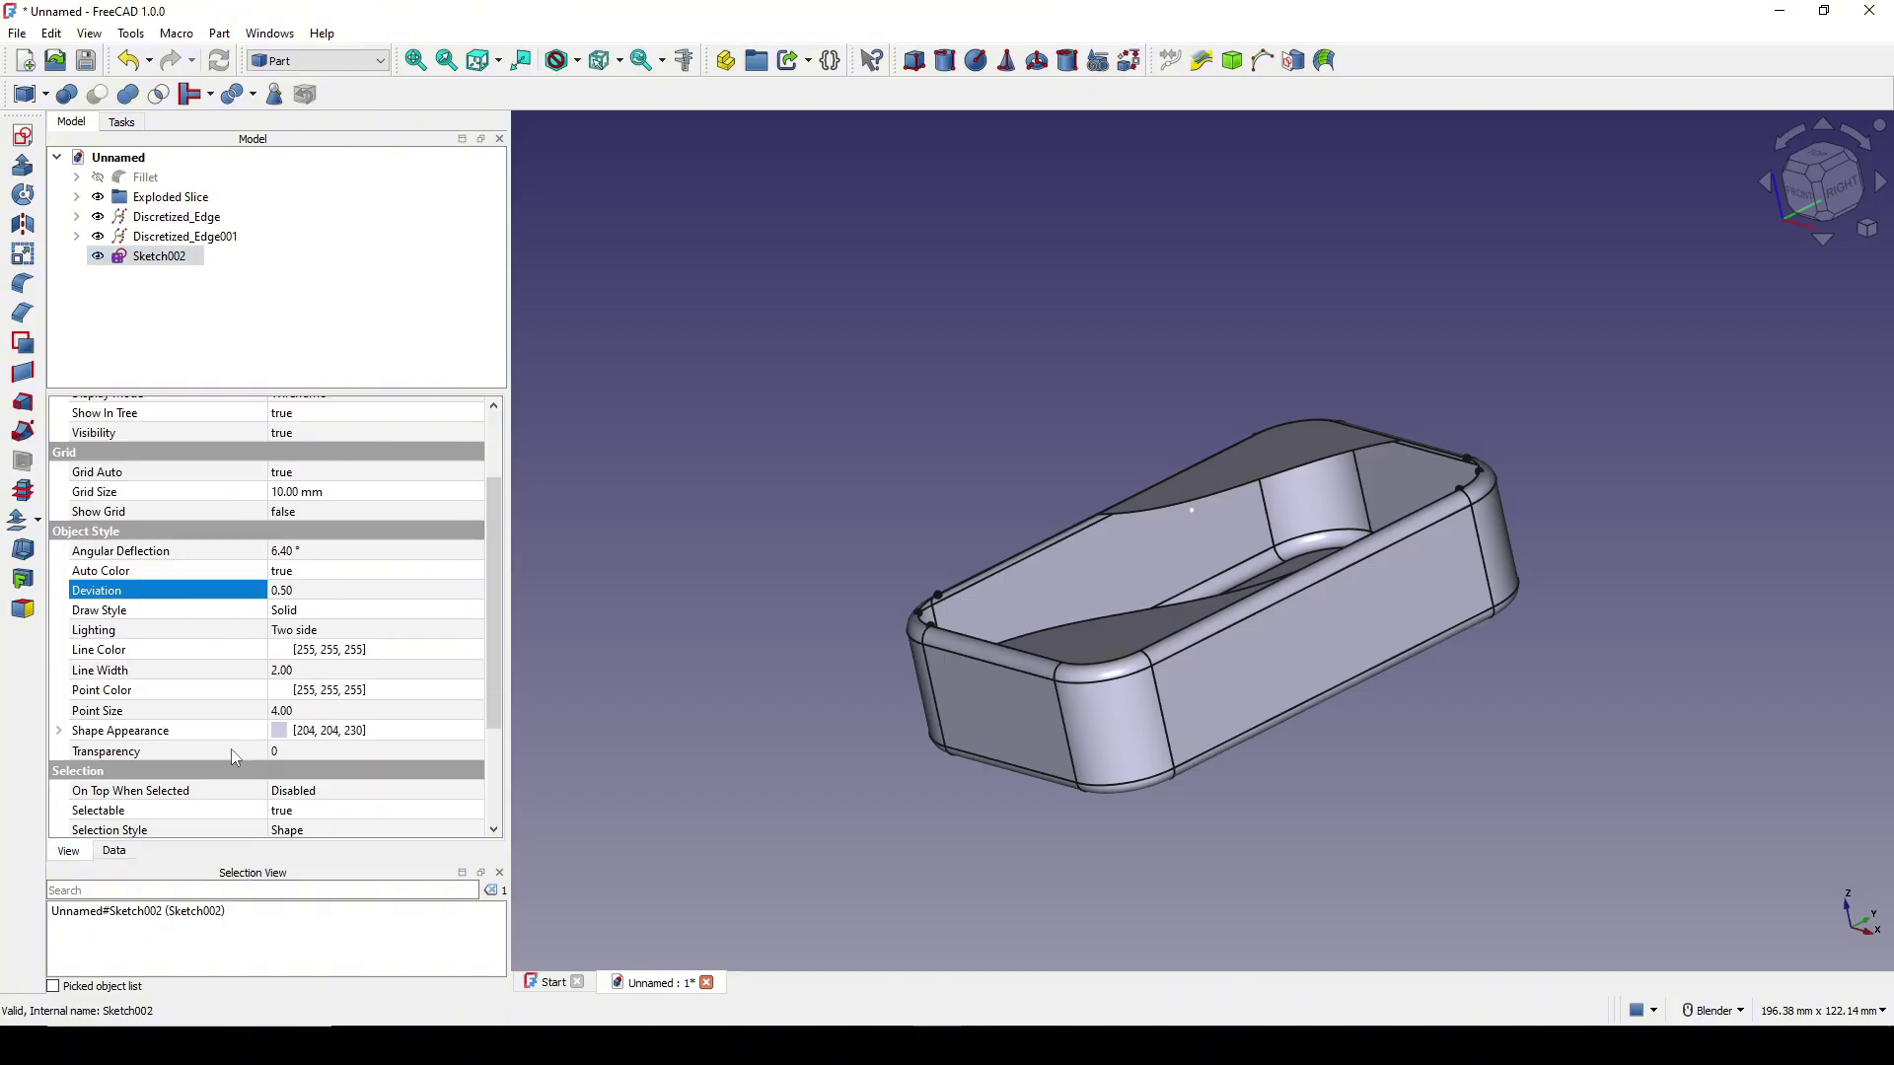
{"action": "left_click", "coordinate": [135, 712]}
{"action": "left_click", "coordinate": [338, 708]}
{"action": "type", "text": "10"}
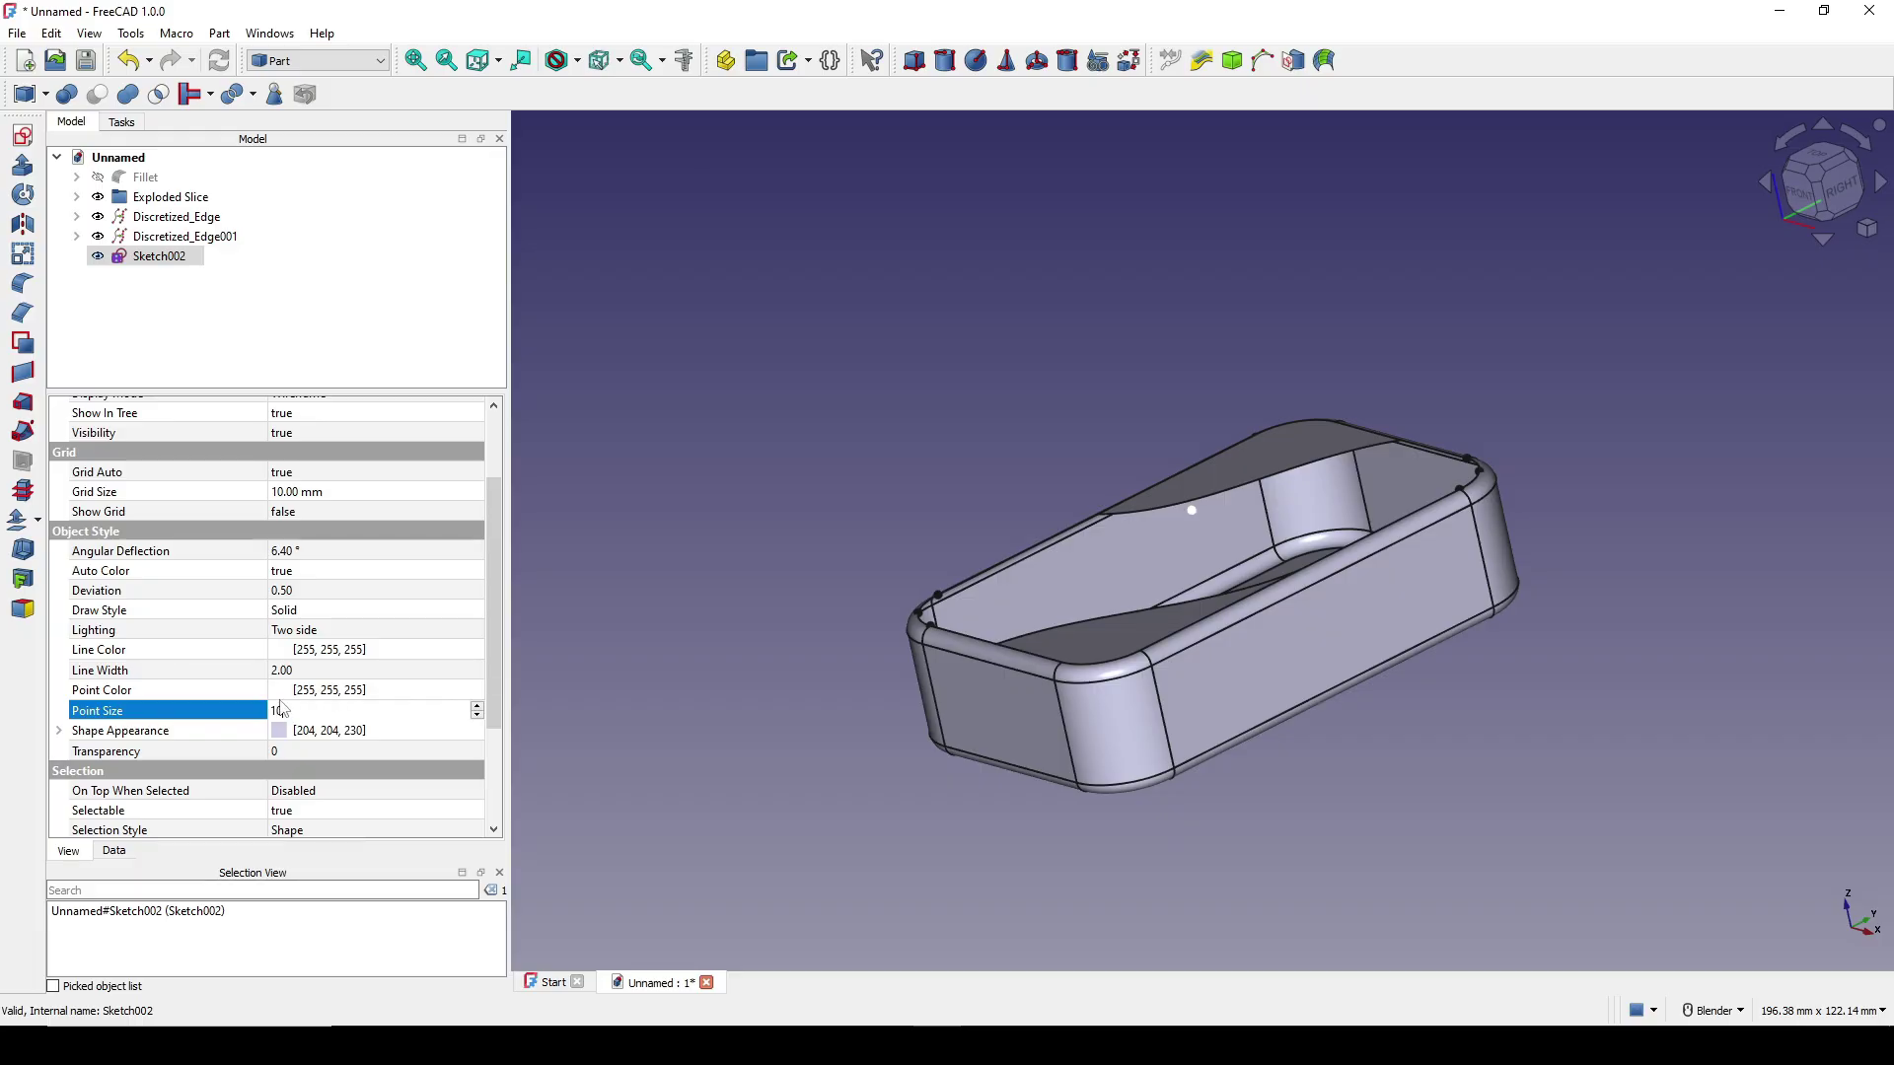
{"action": "key", "text": "Return"}
Rename the sketch containing the raised ridge point as Controler.
{"action": "mouse_move", "coordinate": [1118, 605]}
{"action": "middle_mouse_down"}
{"action": "mouse_move", "coordinate": [1205, 550]}
{"action": "mouse_move", "coordinate": [1258, 558]}
{"action": "middle_mouse_up"}
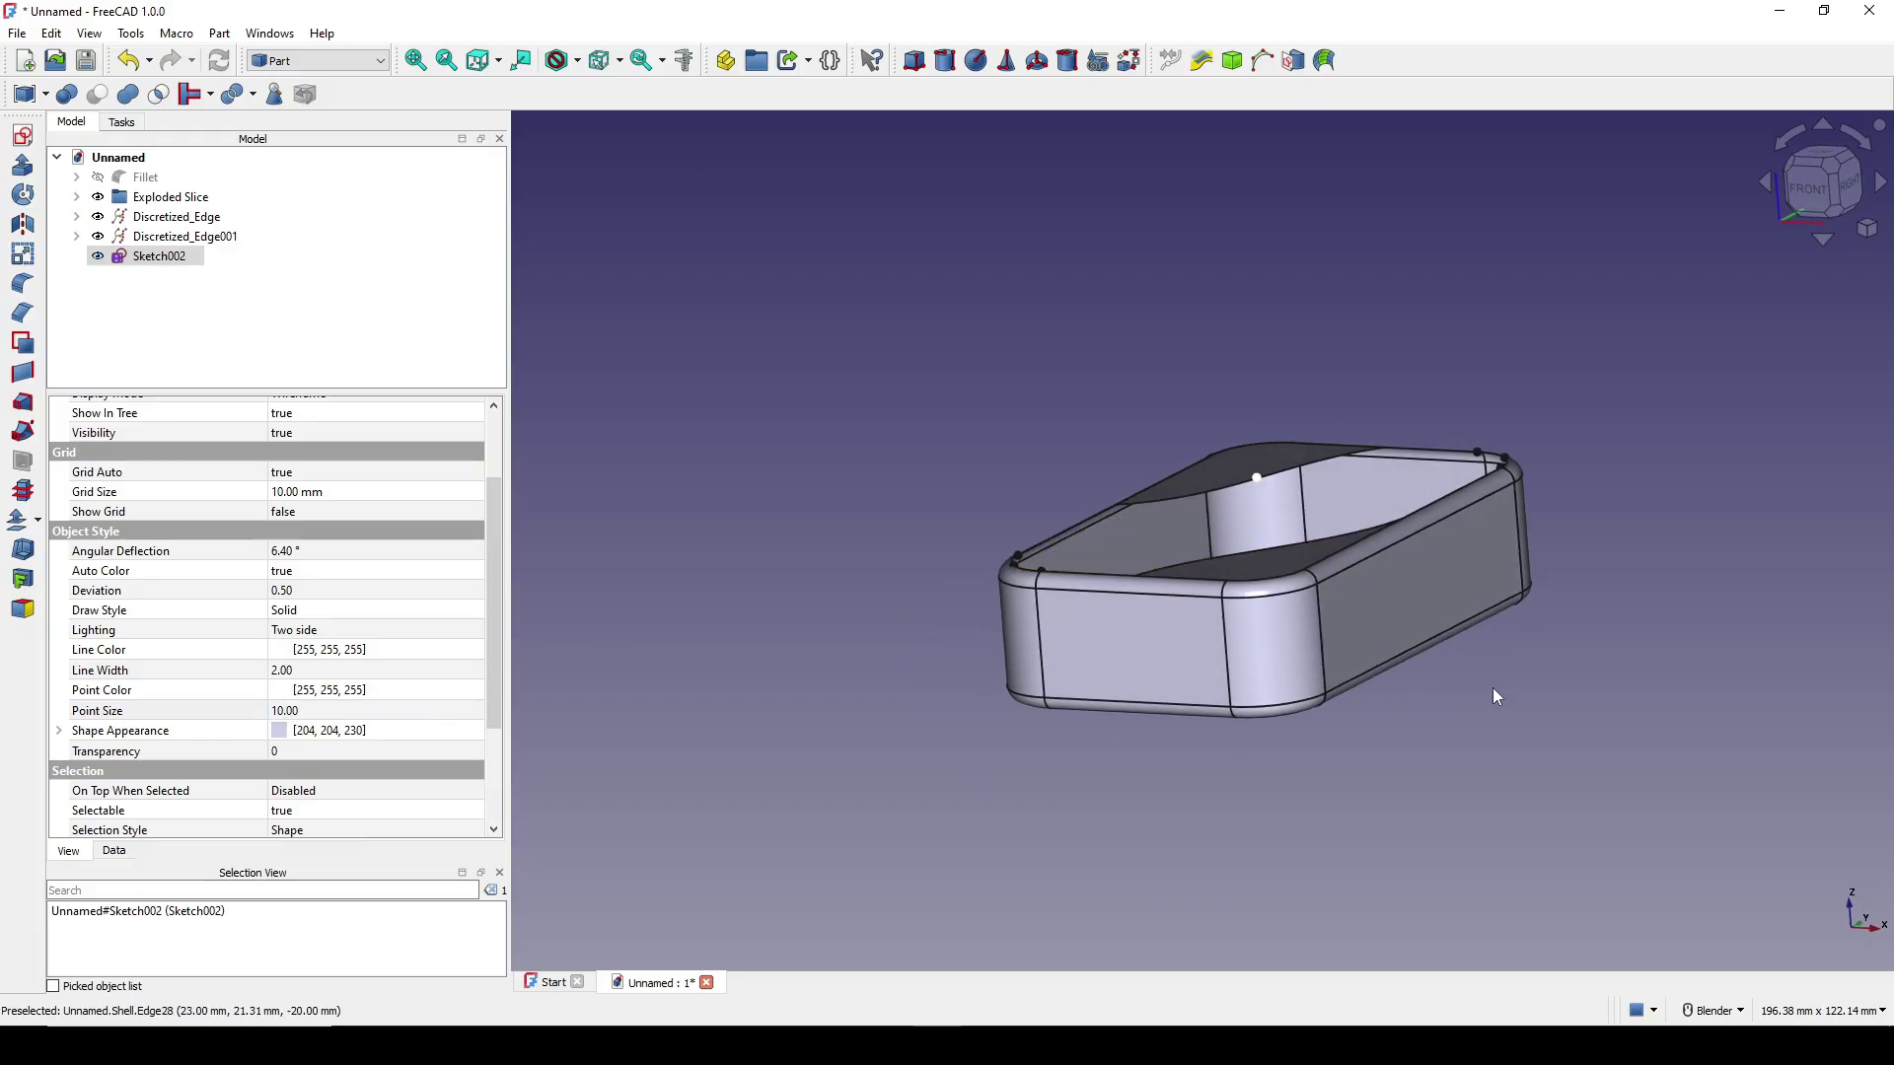
{"action": "middle_click_drag", "start_coordinate": [1493, 689], "coordinate": [1373, 707], "text": "shift"}
{"action": "left_click", "coordinate": [1364, 817]}
{"action": "mouse_move", "coordinate": [1367, 824]}
{"action": "middle_mouse_down"}
{"action": "mouse_move", "coordinate": [1164, 740]}
{"action": "mouse_move", "coordinate": [1233, 691]}
{"action": "middle_mouse_up"}
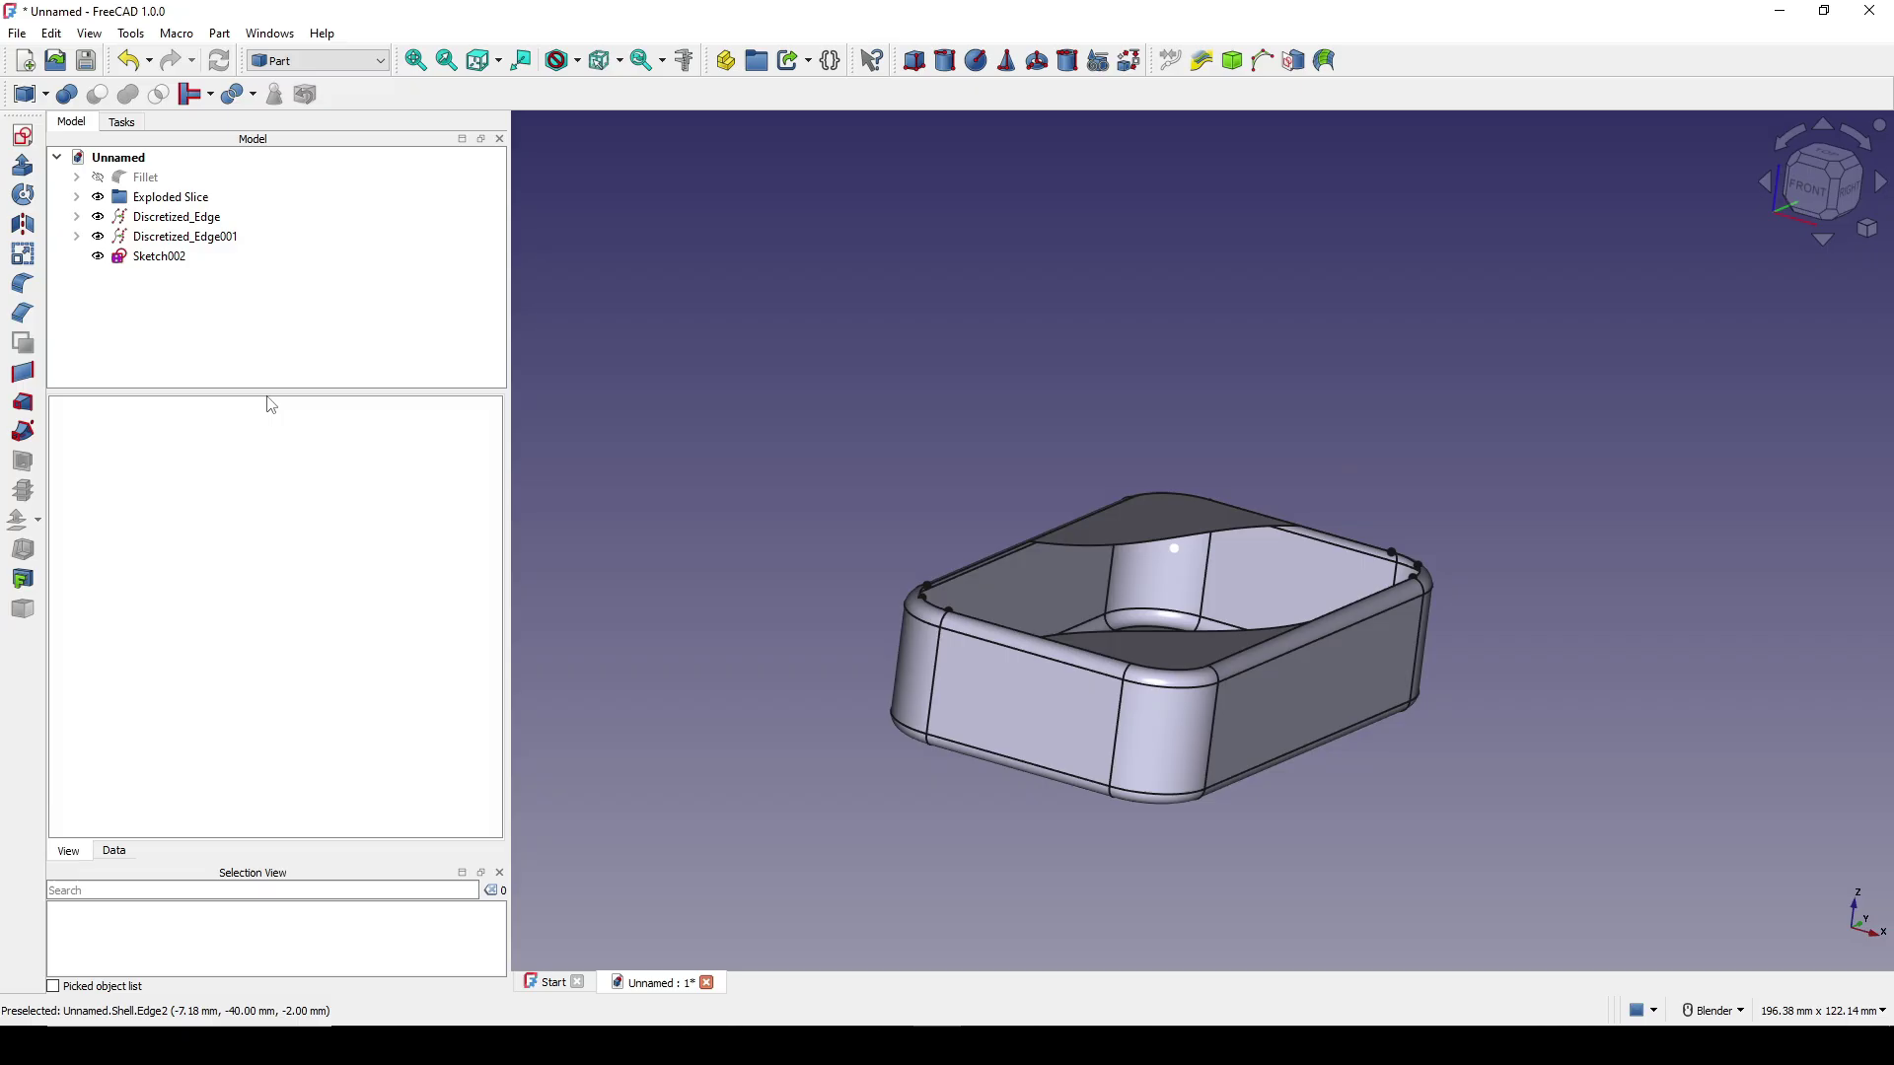
{"action": "right_click", "coordinate": [158, 256]}
{"action": "left_click", "coordinate": [289, 876]}
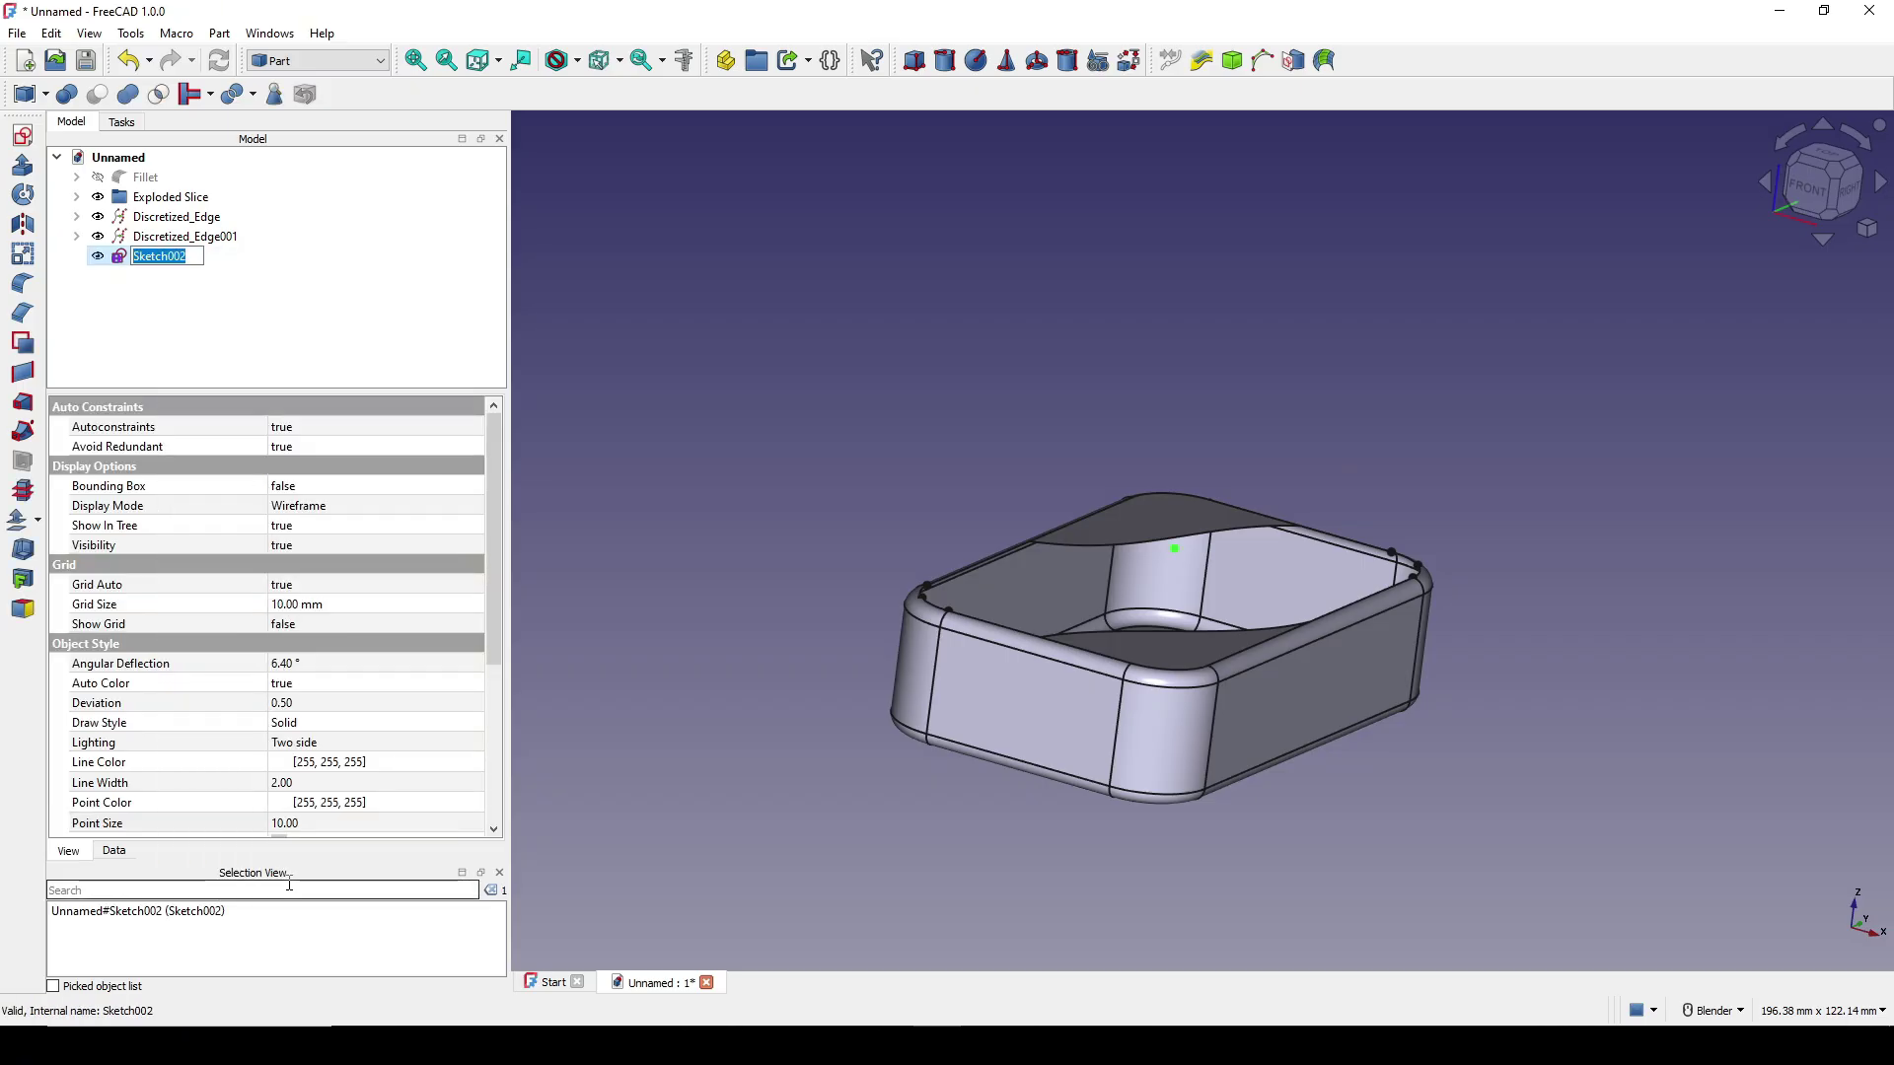
{"action": "type", "text": "Controler"}
{"action": "key", "text": "Return"}
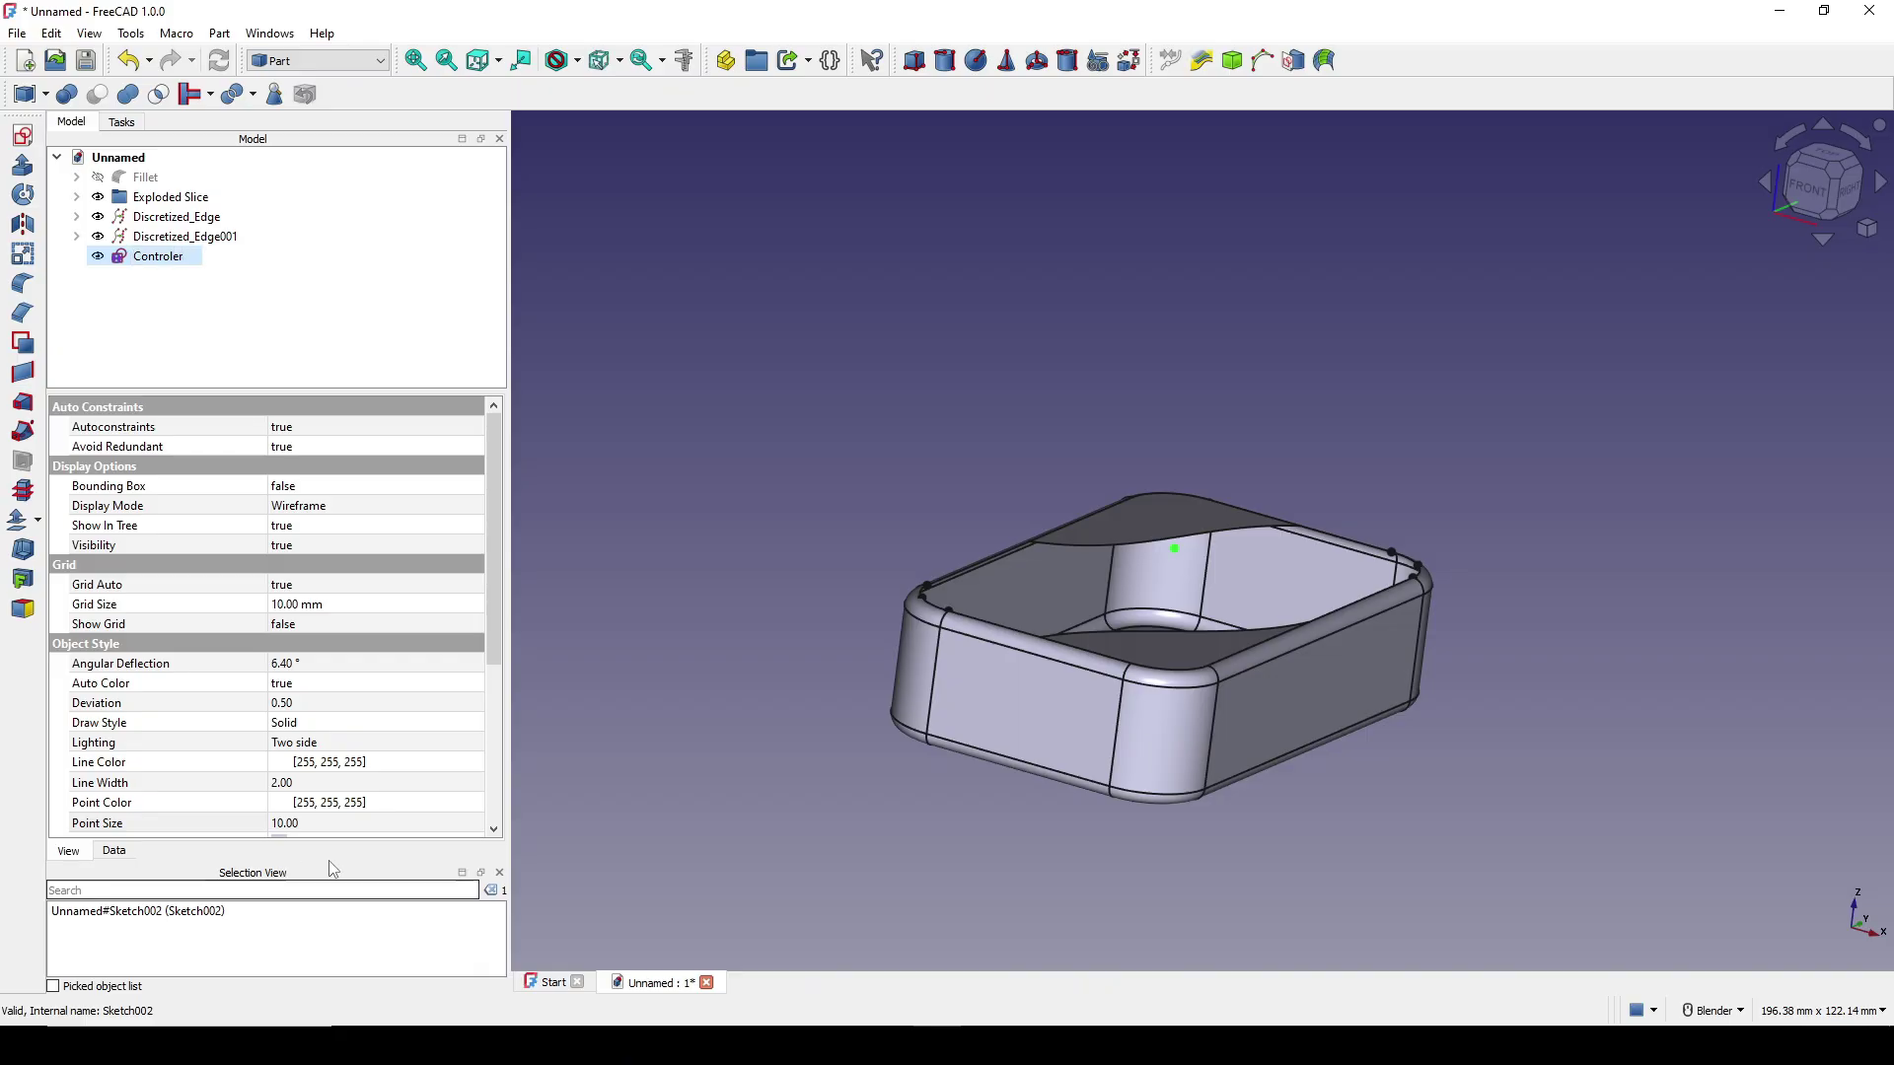
Clear the selection and switch to the Curves workbench.
{"action": "middle_click_drag", "start_coordinate": [1273, 703], "coordinate": [1077, 537]}
{"action": "scroll", "coordinate": [1164, 582], "scroll_direction": "up", "scroll_amount": 2}
{"action": "scroll", "coordinate": [1091, 574], "scroll_direction": "up", "scroll_amount": 1}
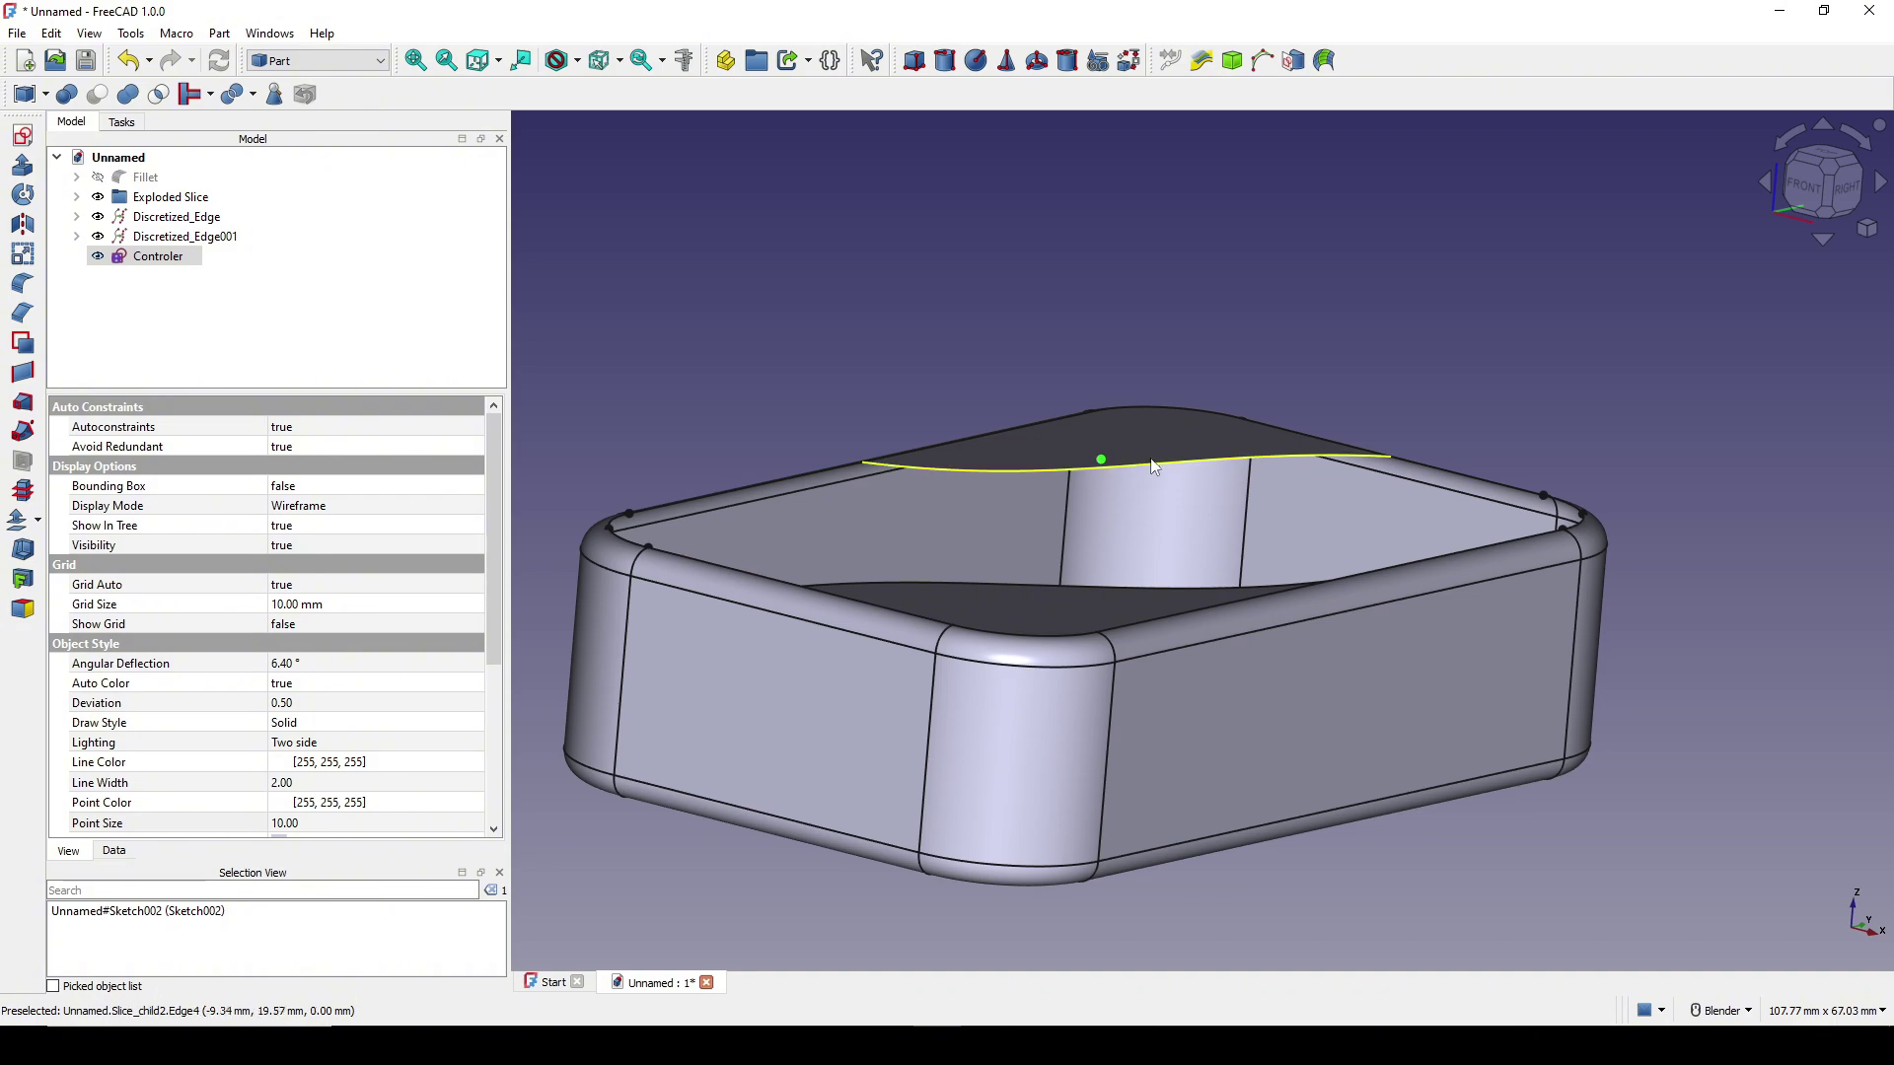
{"action": "mouse_move", "coordinate": [1152, 465]}
{"action": "middle_mouse_down", "text": "shift"}
{"action": "mouse_move", "coordinate": [1205, 484]}
{"action": "mouse_move", "coordinate": [1211, 434]}
{"action": "mouse_move", "coordinate": [1169, 464]}
{"action": "middle_mouse_up", "text": "shift"}
{"action": "left_click", "coordinate": [1282, 310]}
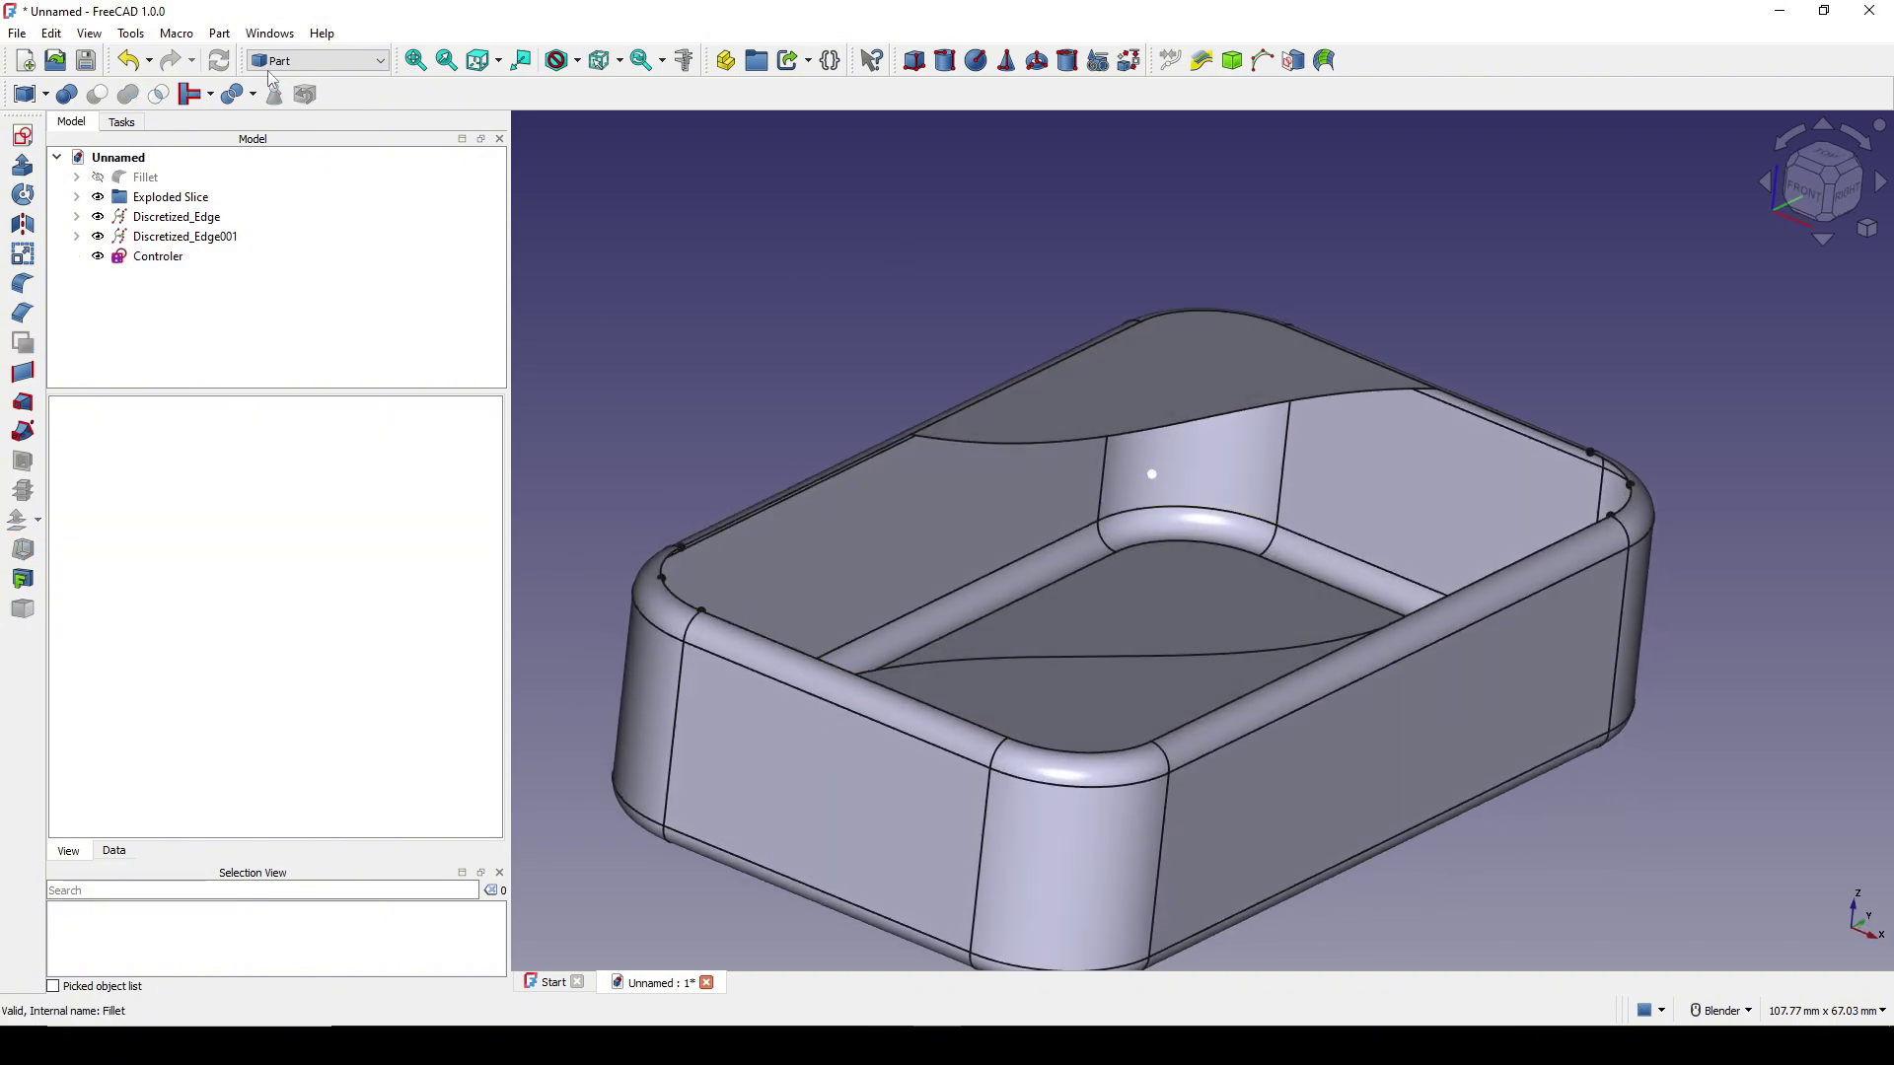
{"action": "left_click", "coordinate": [309, 61]}
{"action": "left_click", "coordinate": [296, 128]}
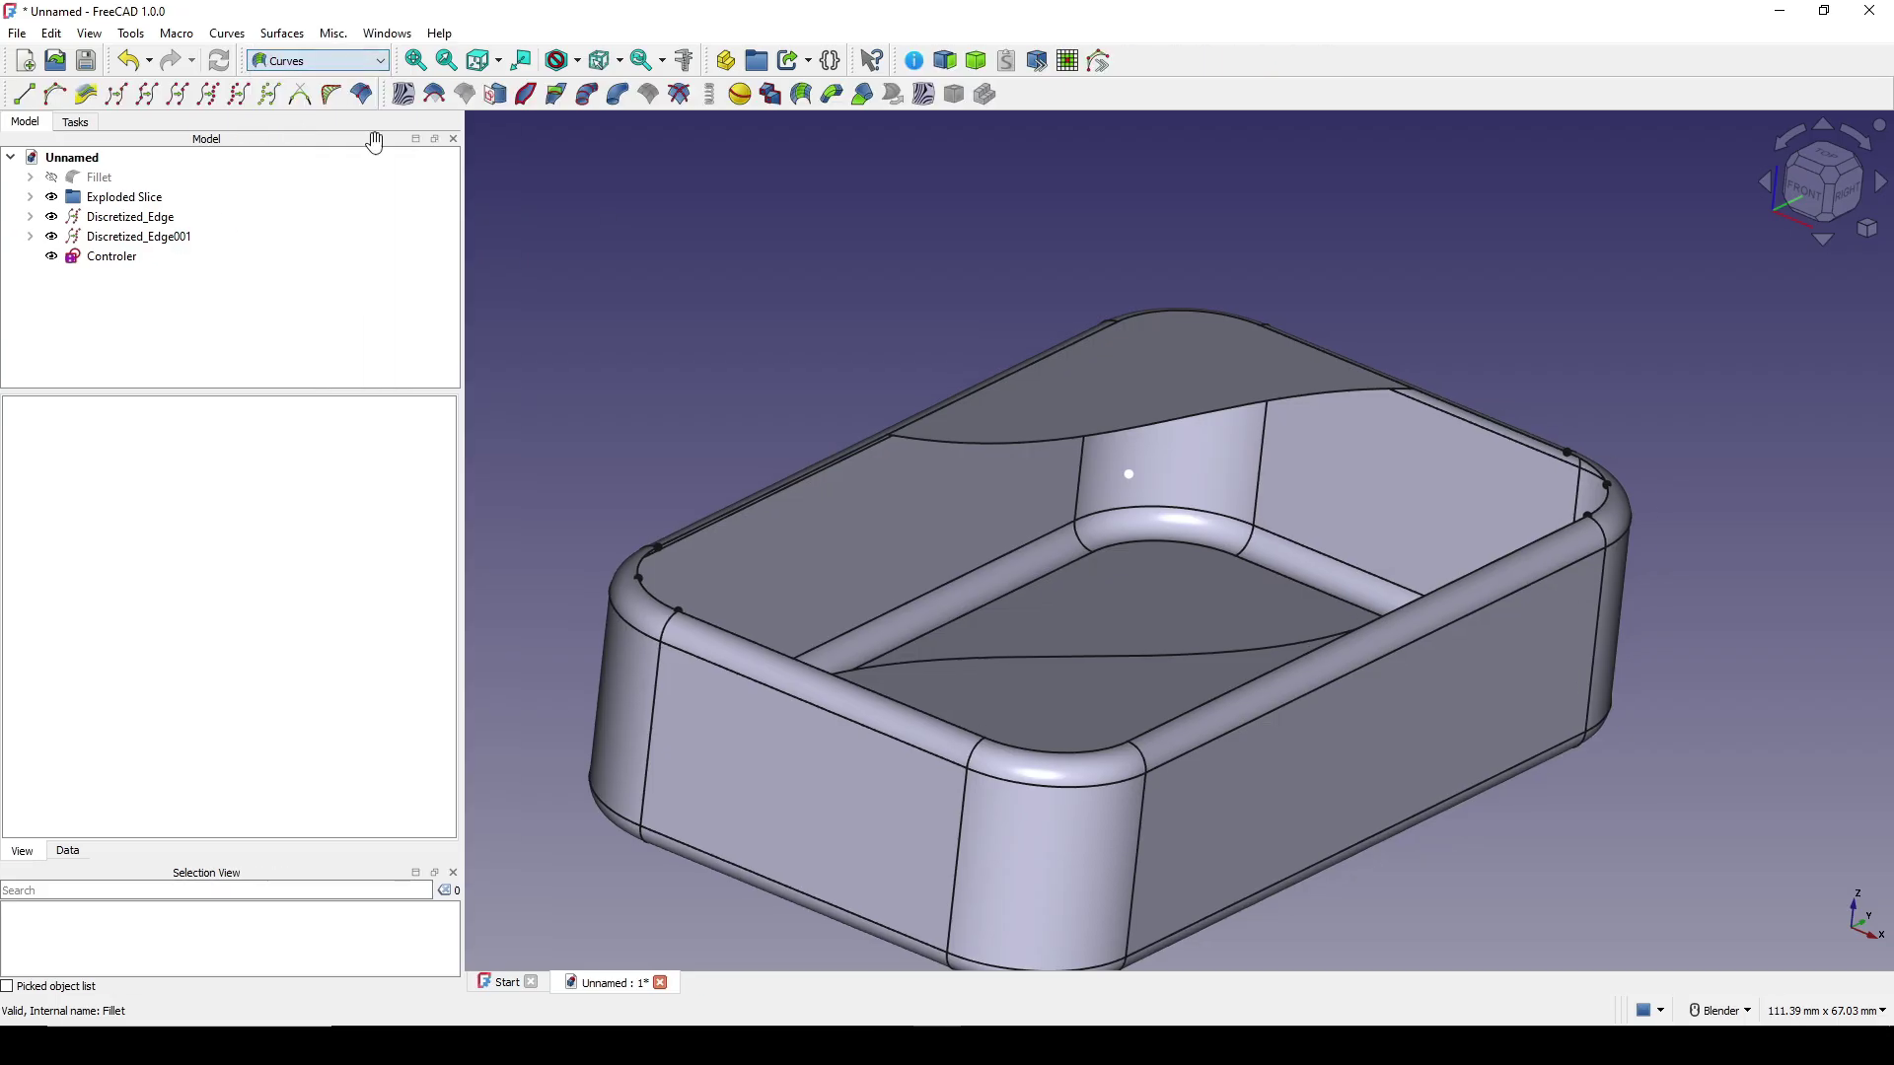
Change the view's draw style to Points so only the vertices are shown.
{"action": "middle_click_drag", "start_coordinate": [1057, 403], "coordinate": [996, 463]}
{"action": "scroll", "coordinate": [579, 635], "scroll_direction": "up", "scroll_amount": 2}
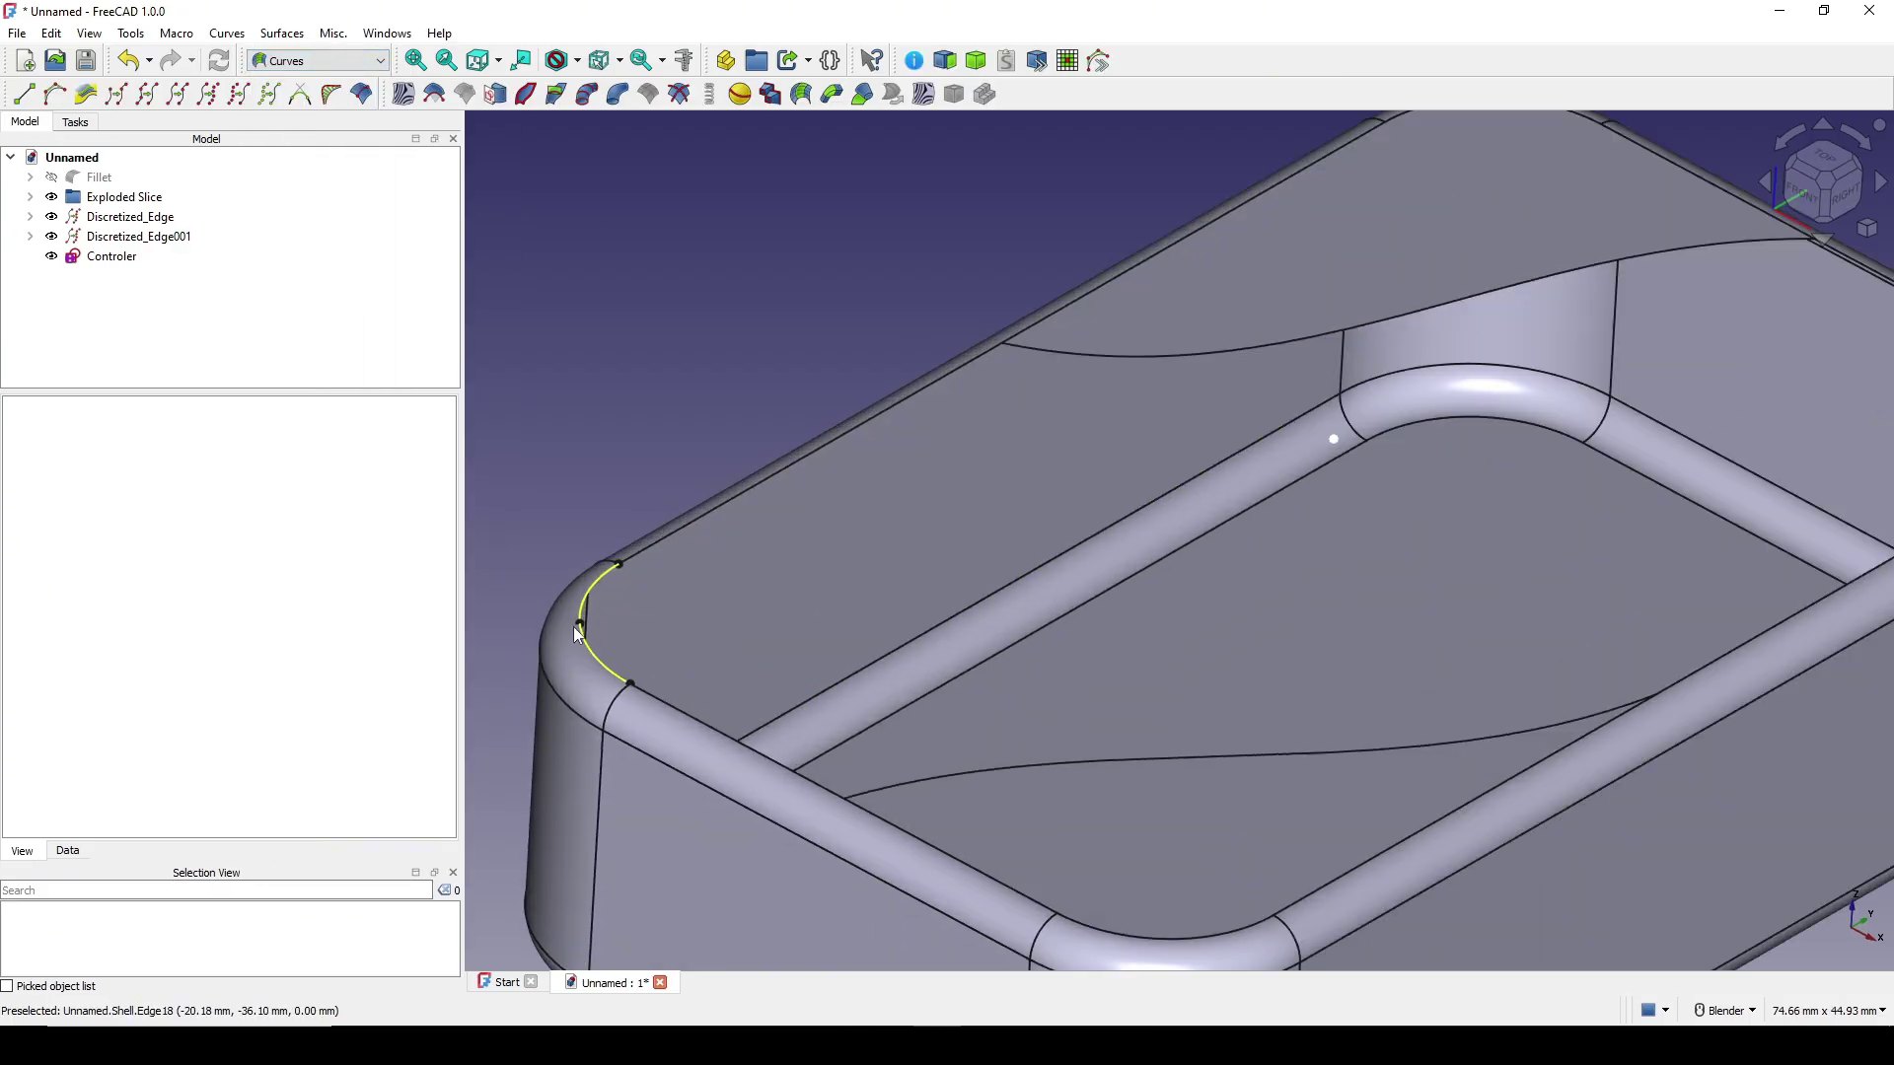
{"action": "middle_click_drag", "start_coordinate": [606, 657], "coordinate": [573, 634]}
{"action": "scroll", "coordinate": [603, 619], "scroll_direction": "down", "scroll_amount": 4}
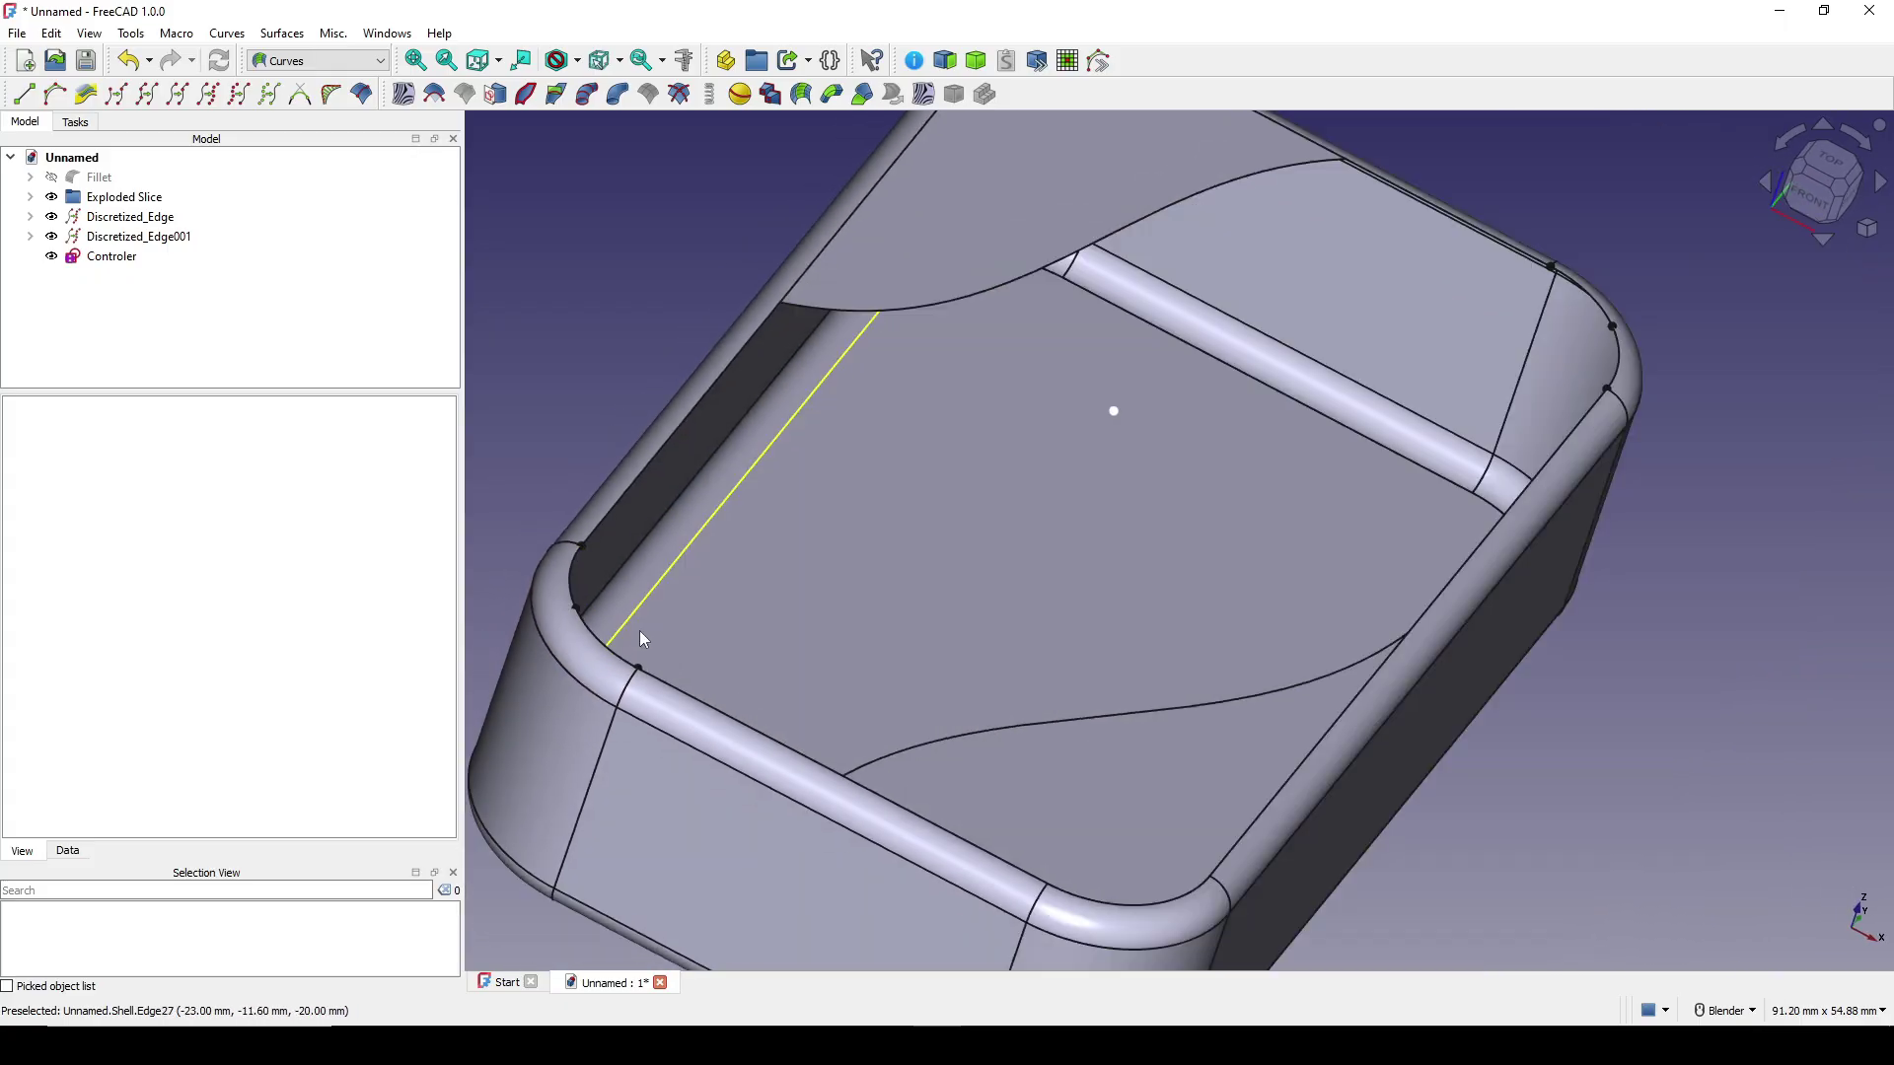
{"action": "middle_click_drag", "start_coordinate": [710, 651], "coordinate": [887, 621]}
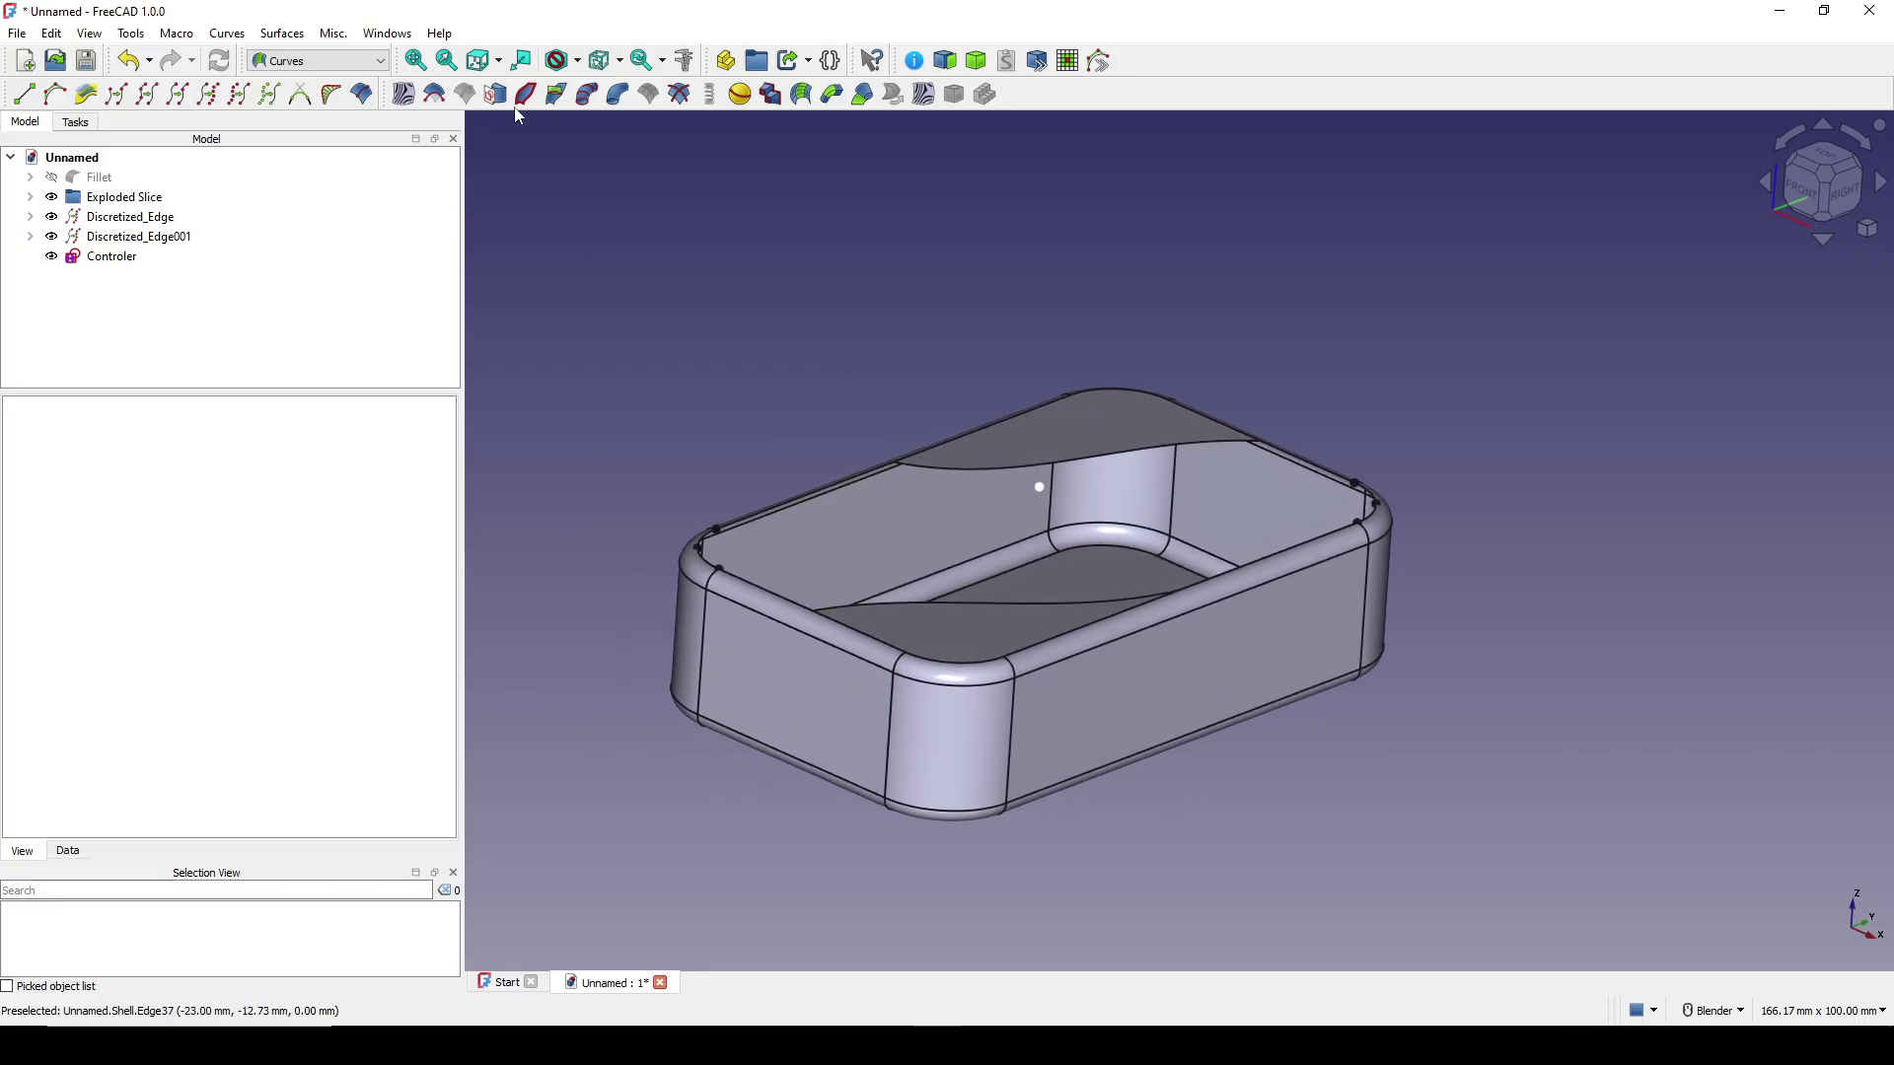
{"action": "left_click", "coordinate": [579, 63]}
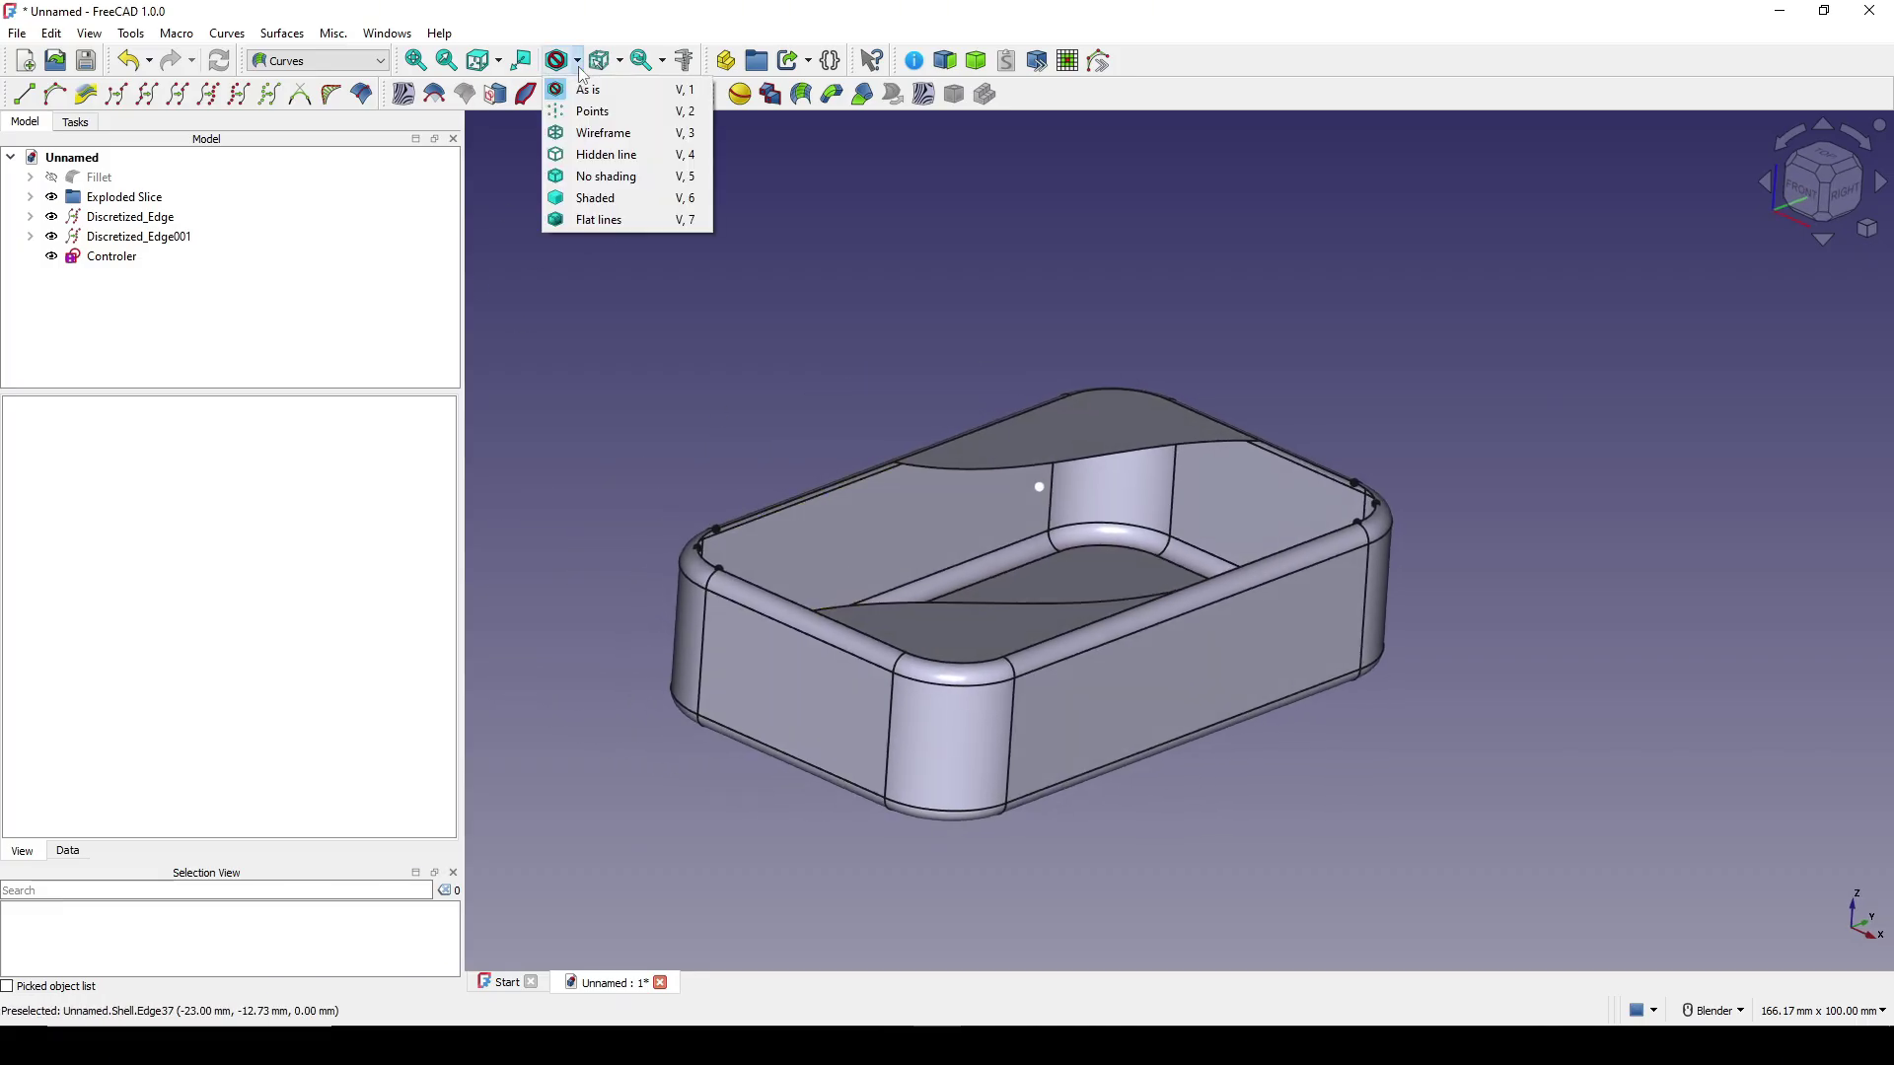
{"action": "left_click", "coordinate": [640, 113]}
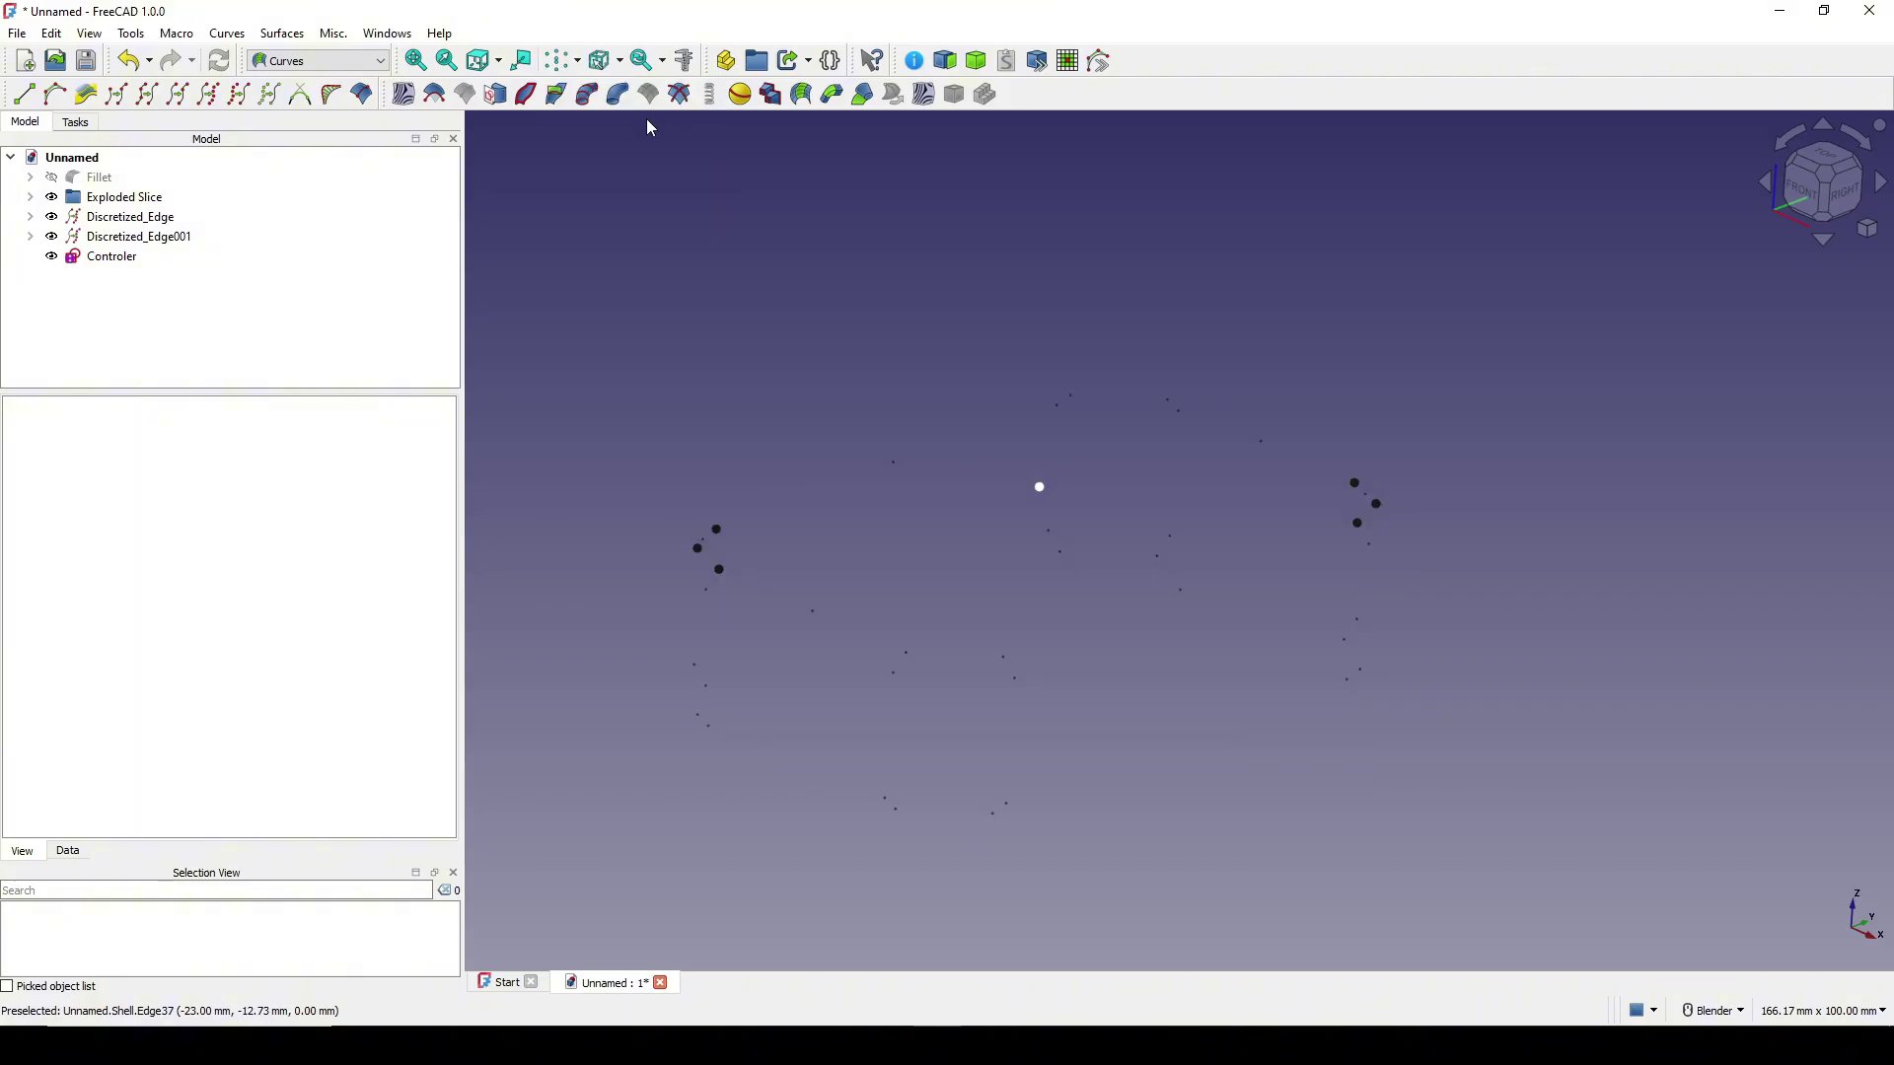
Create a freehand B-spline through the first corner's middle point, the Controler point and the opposite corner's middle point.
{"action": "left_click", "coordinate": [689, 552]}
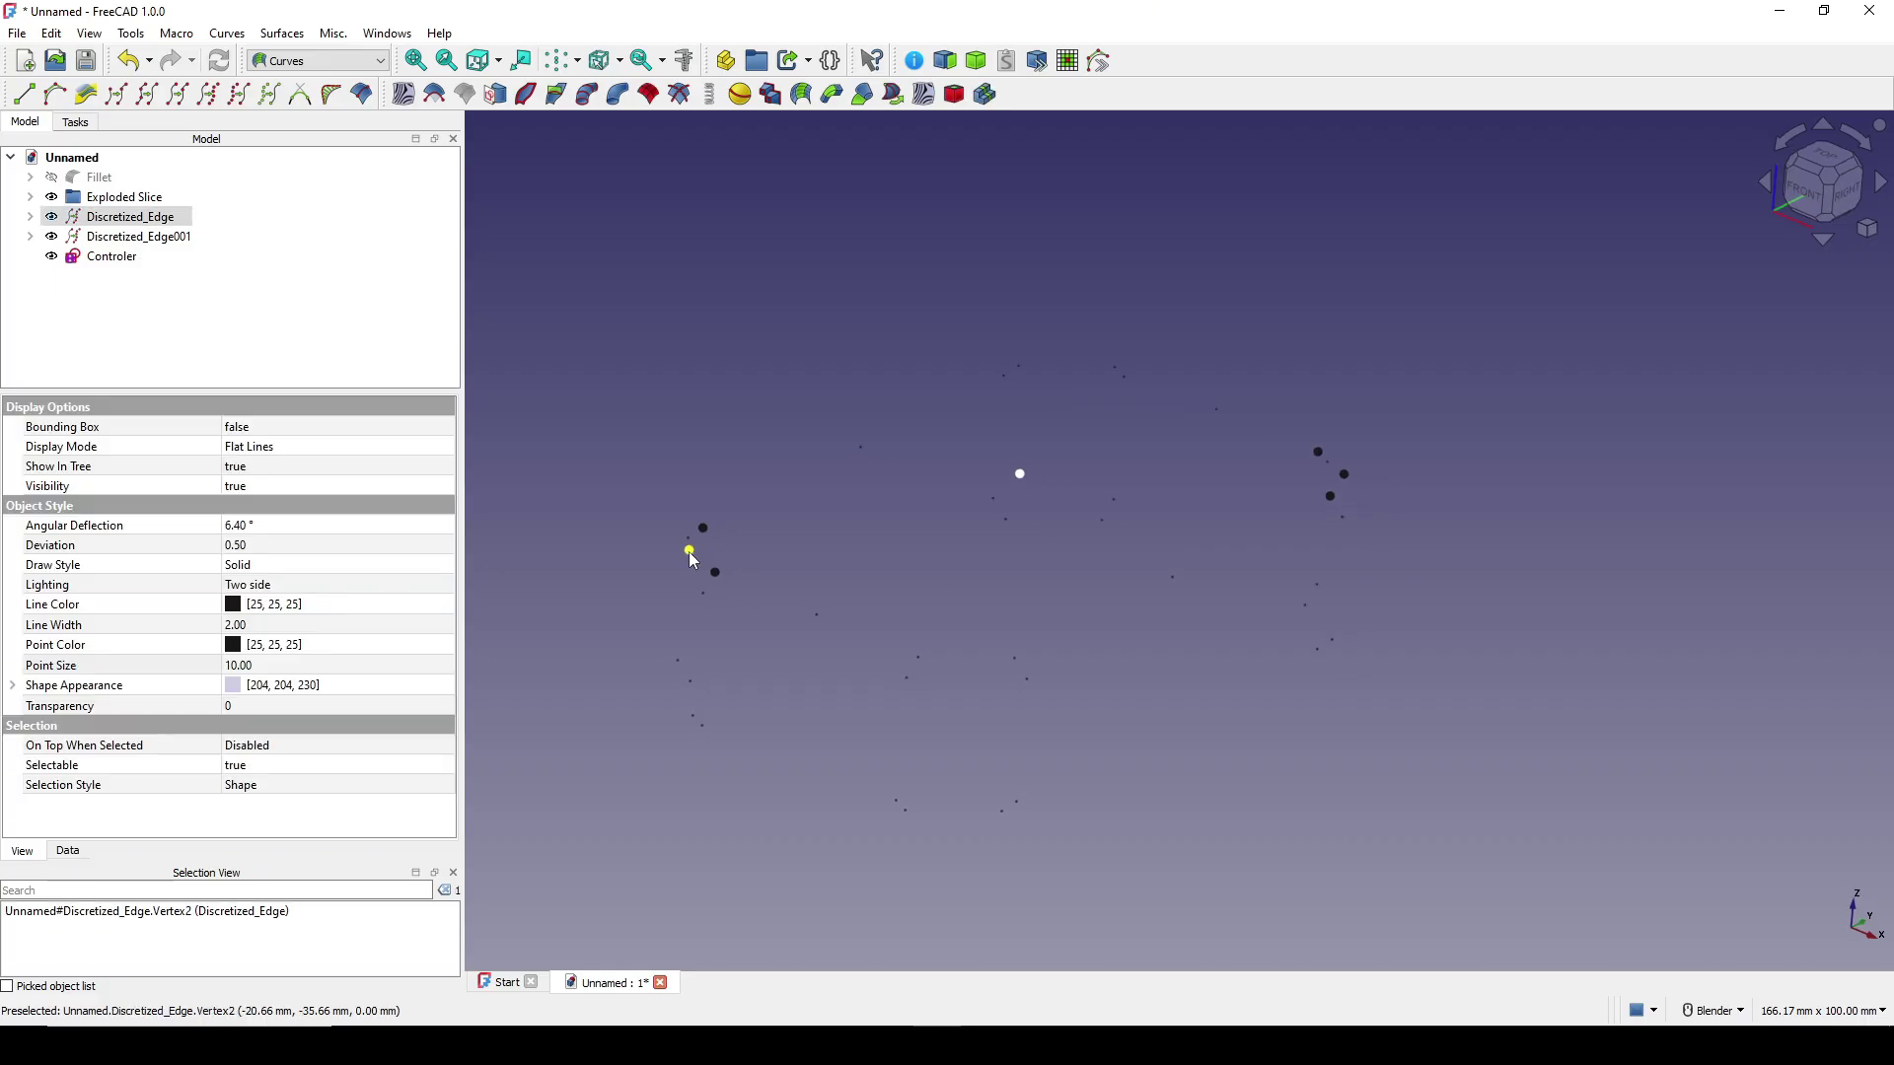
{"action": "left_click", "coordinate": [1025, 478], "text": "ctrl"}
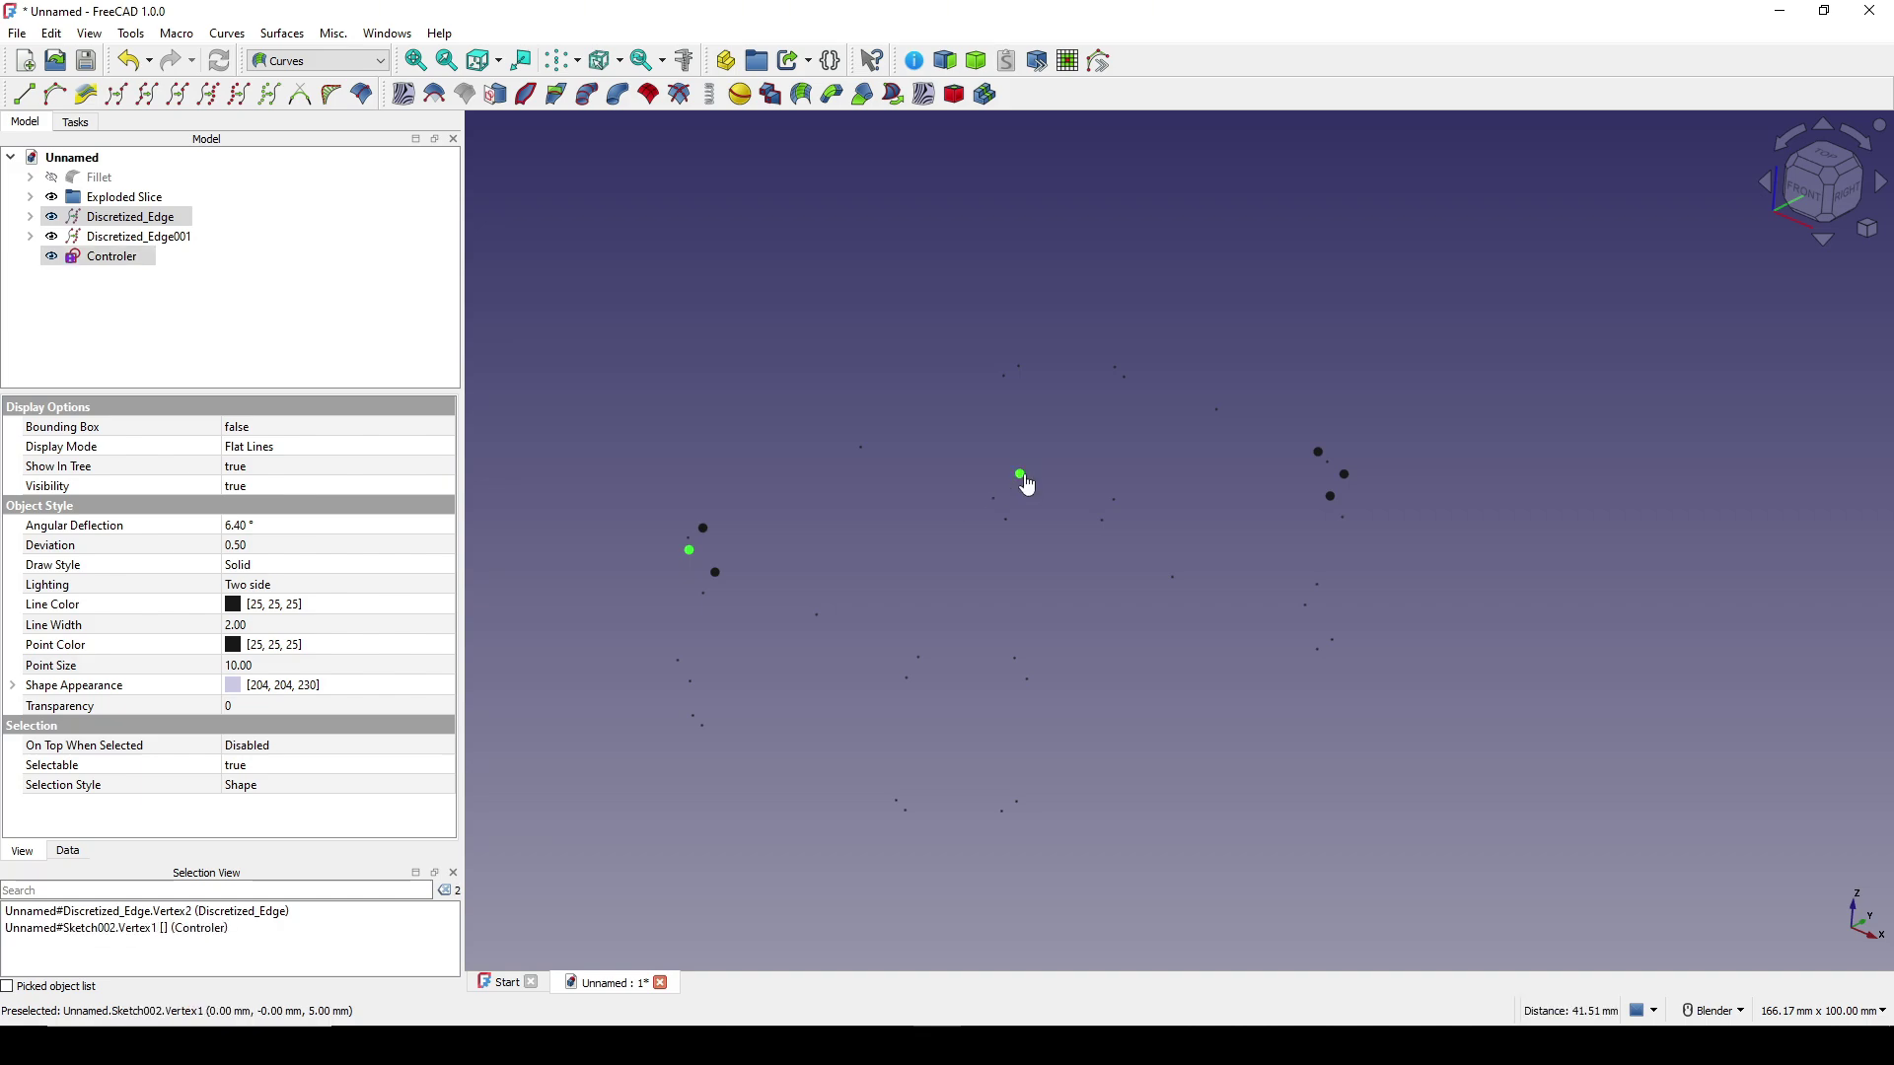
{"action": "left_click", "coordinate": [1346, 475], "text": "ctrl"}
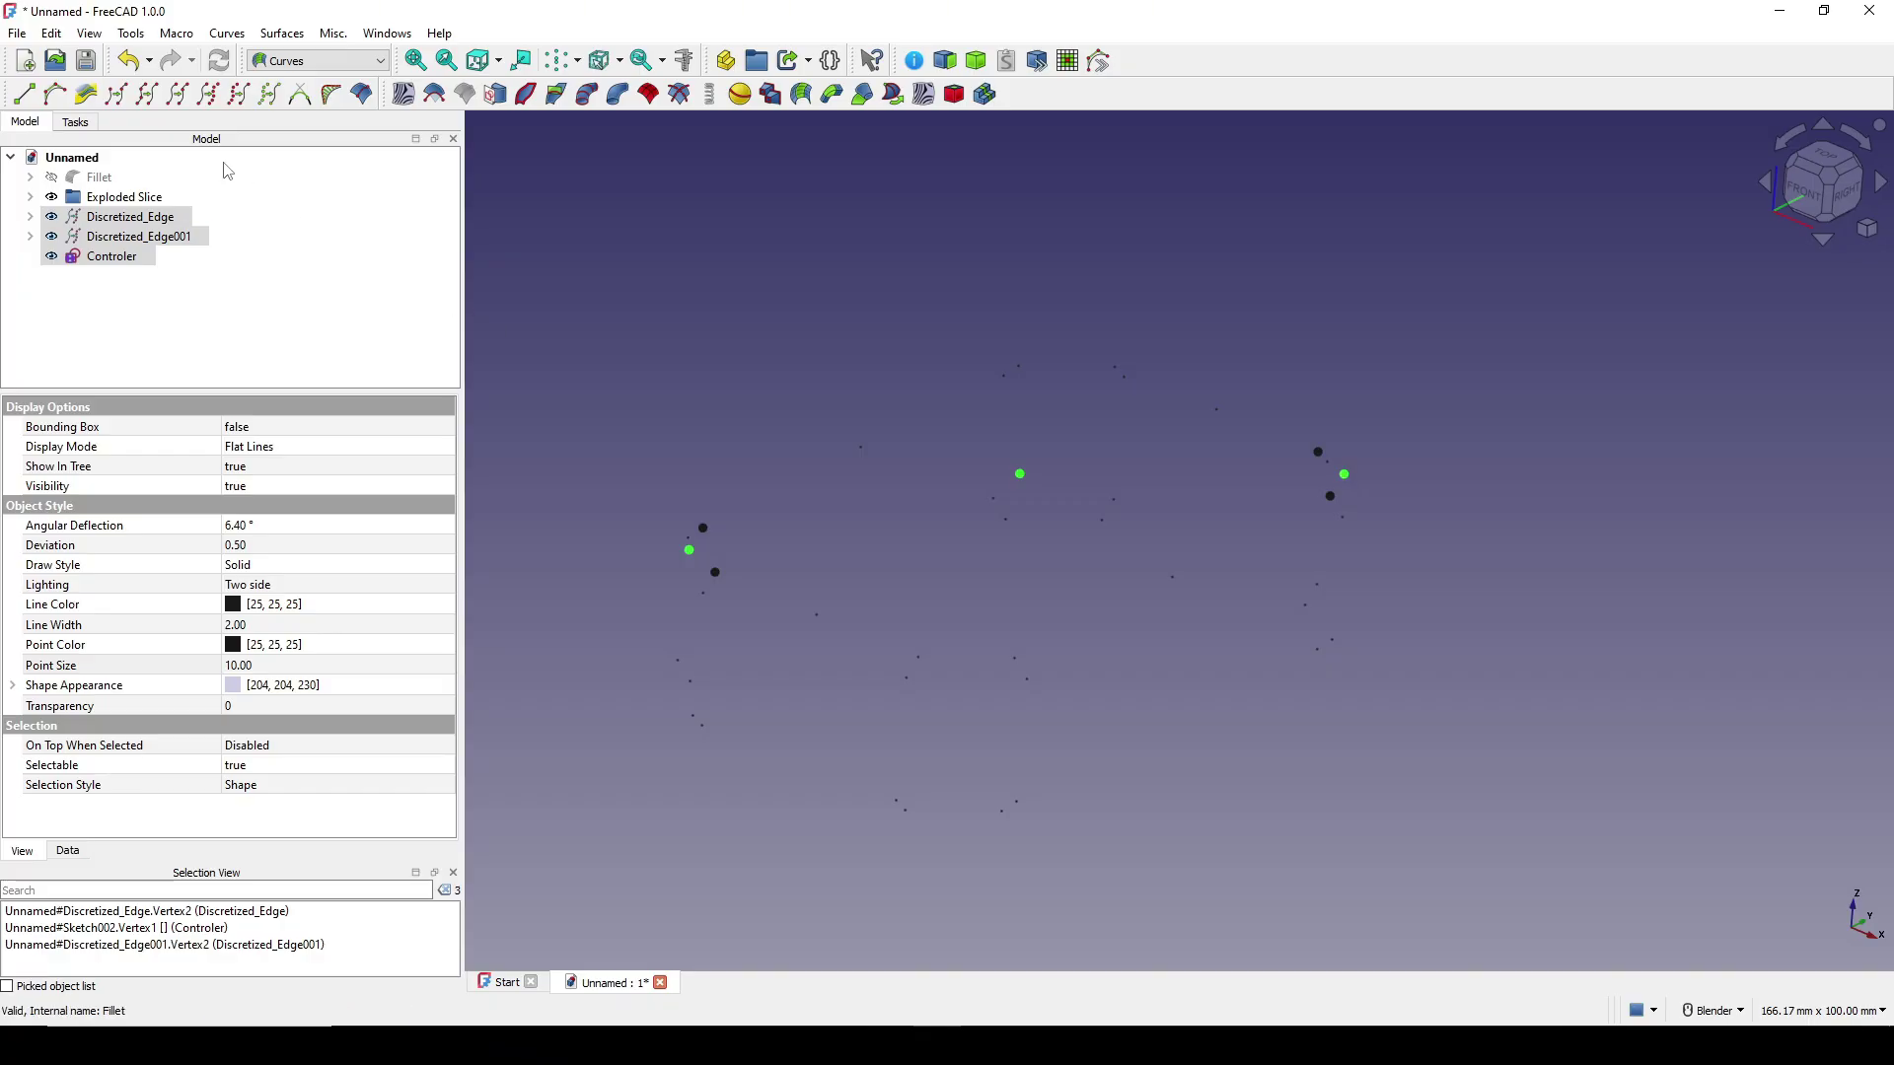
{"action": "left_click", "coordinate": [64, 101]}
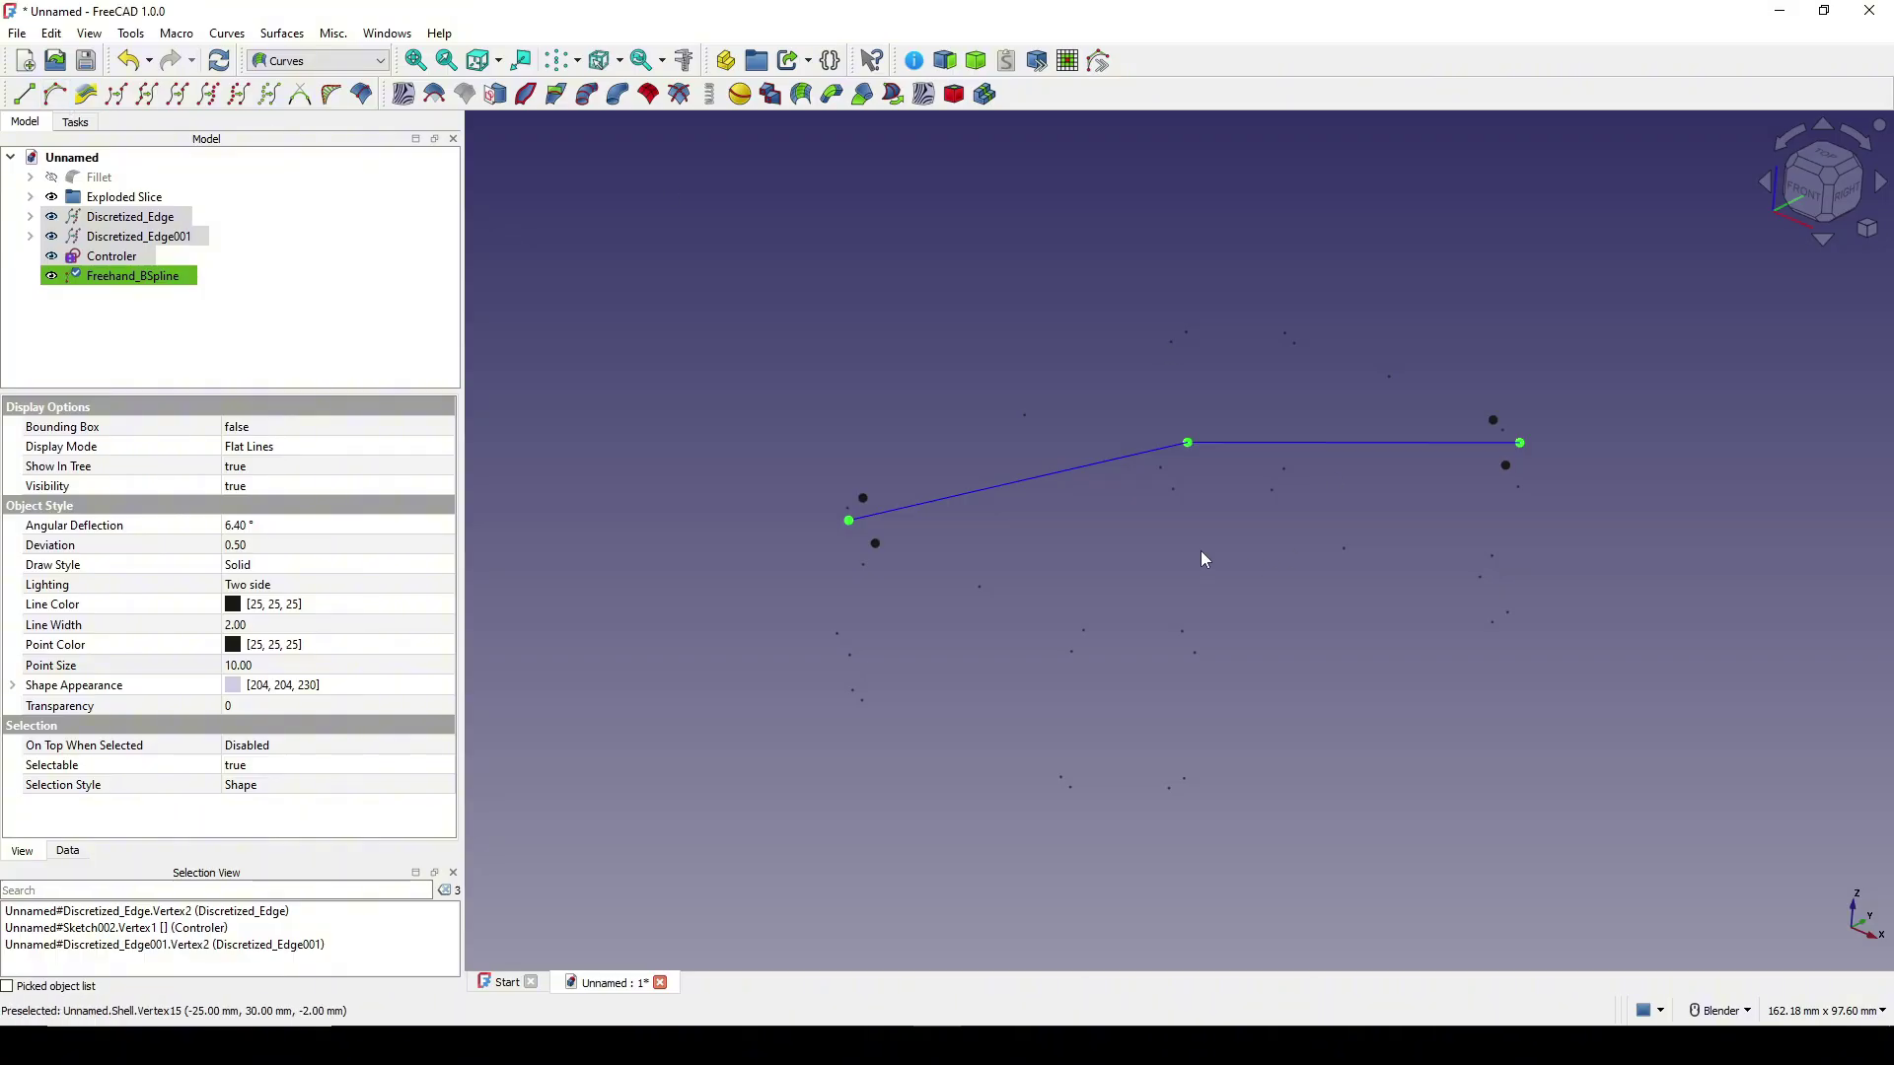
Set the draw style to Flat lines and clear the selection.
{"action": "mouse_move", "coordinate": [1202, 556]}
{"action": "middle_mouse_down"}
{"action": "mouse_move", "coordinate": [1154, 478]}
{"action": "mouse_move", "coordinate": [829, 489]}
{"action": "middle_mouse_up"}
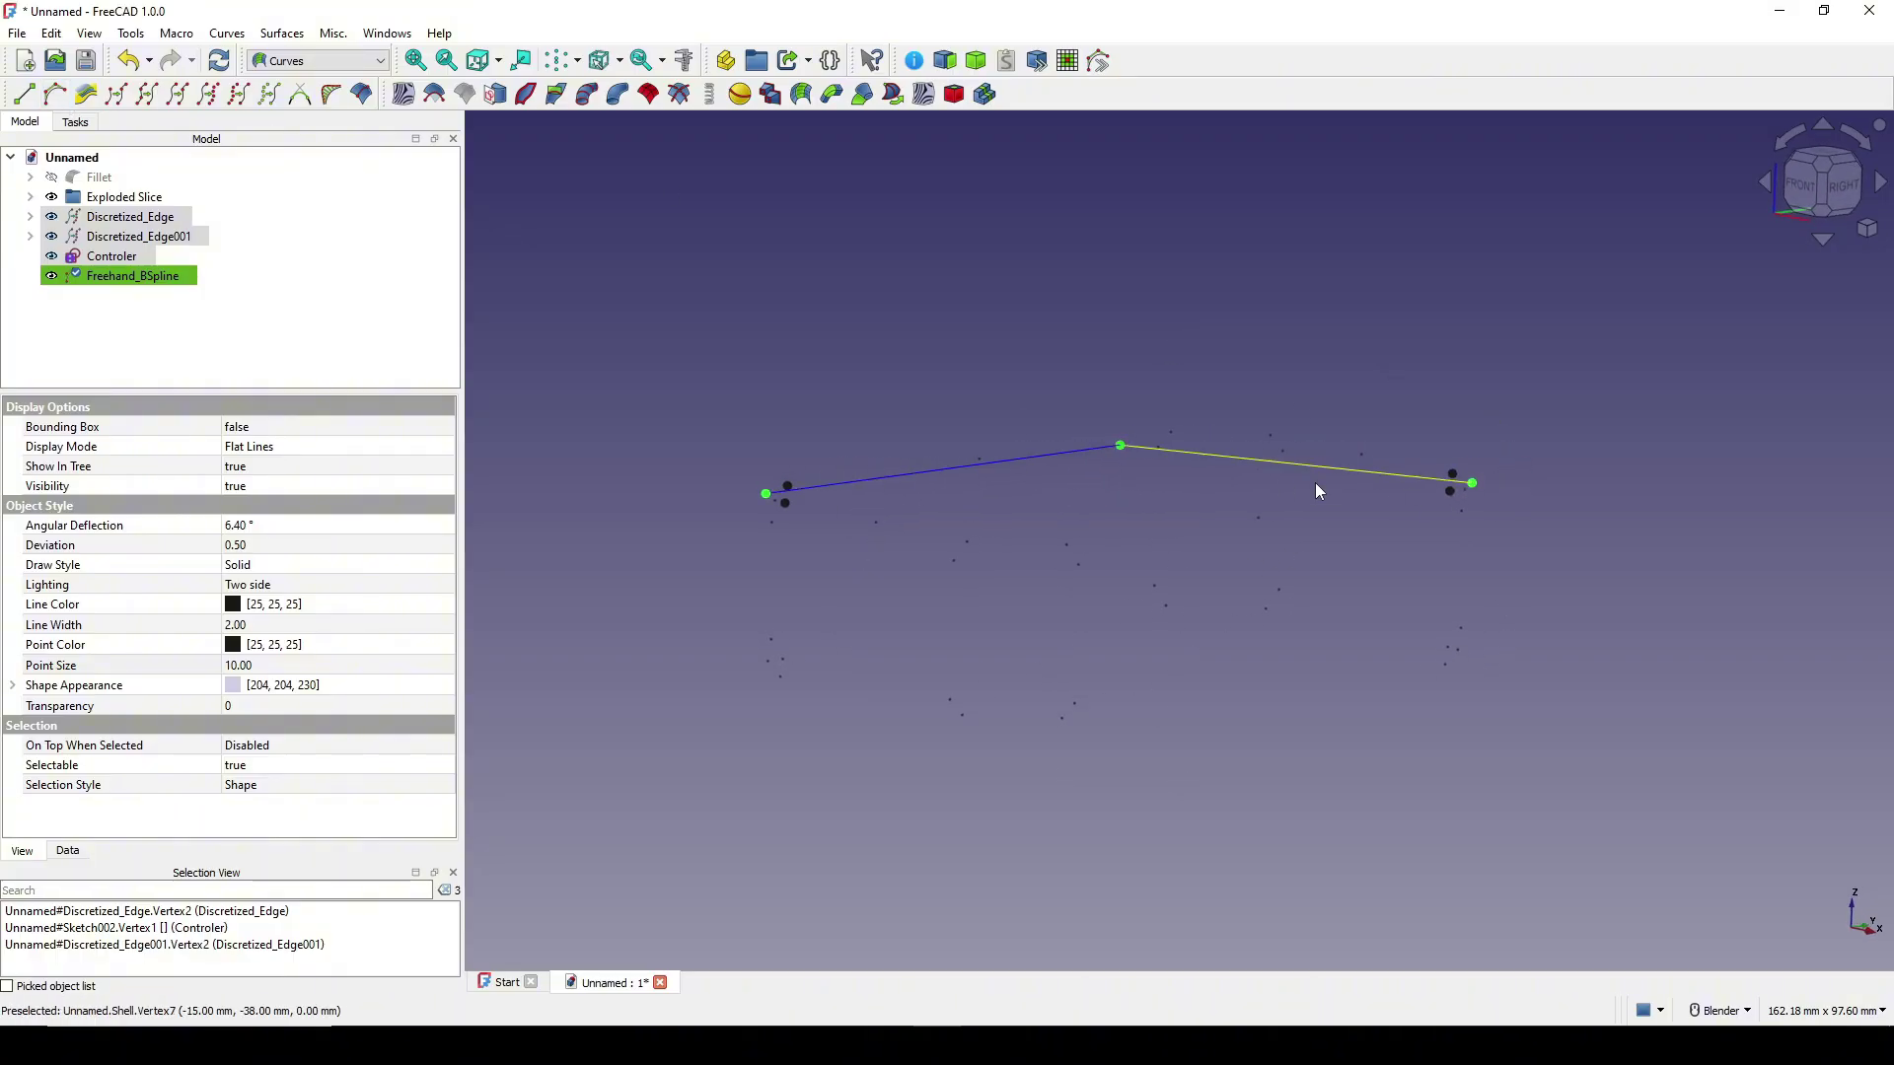
{"action": "middle_click_drag", "start_coordinate": [1329, 470], "coordinate": [1285, 457], "text": "shift"}
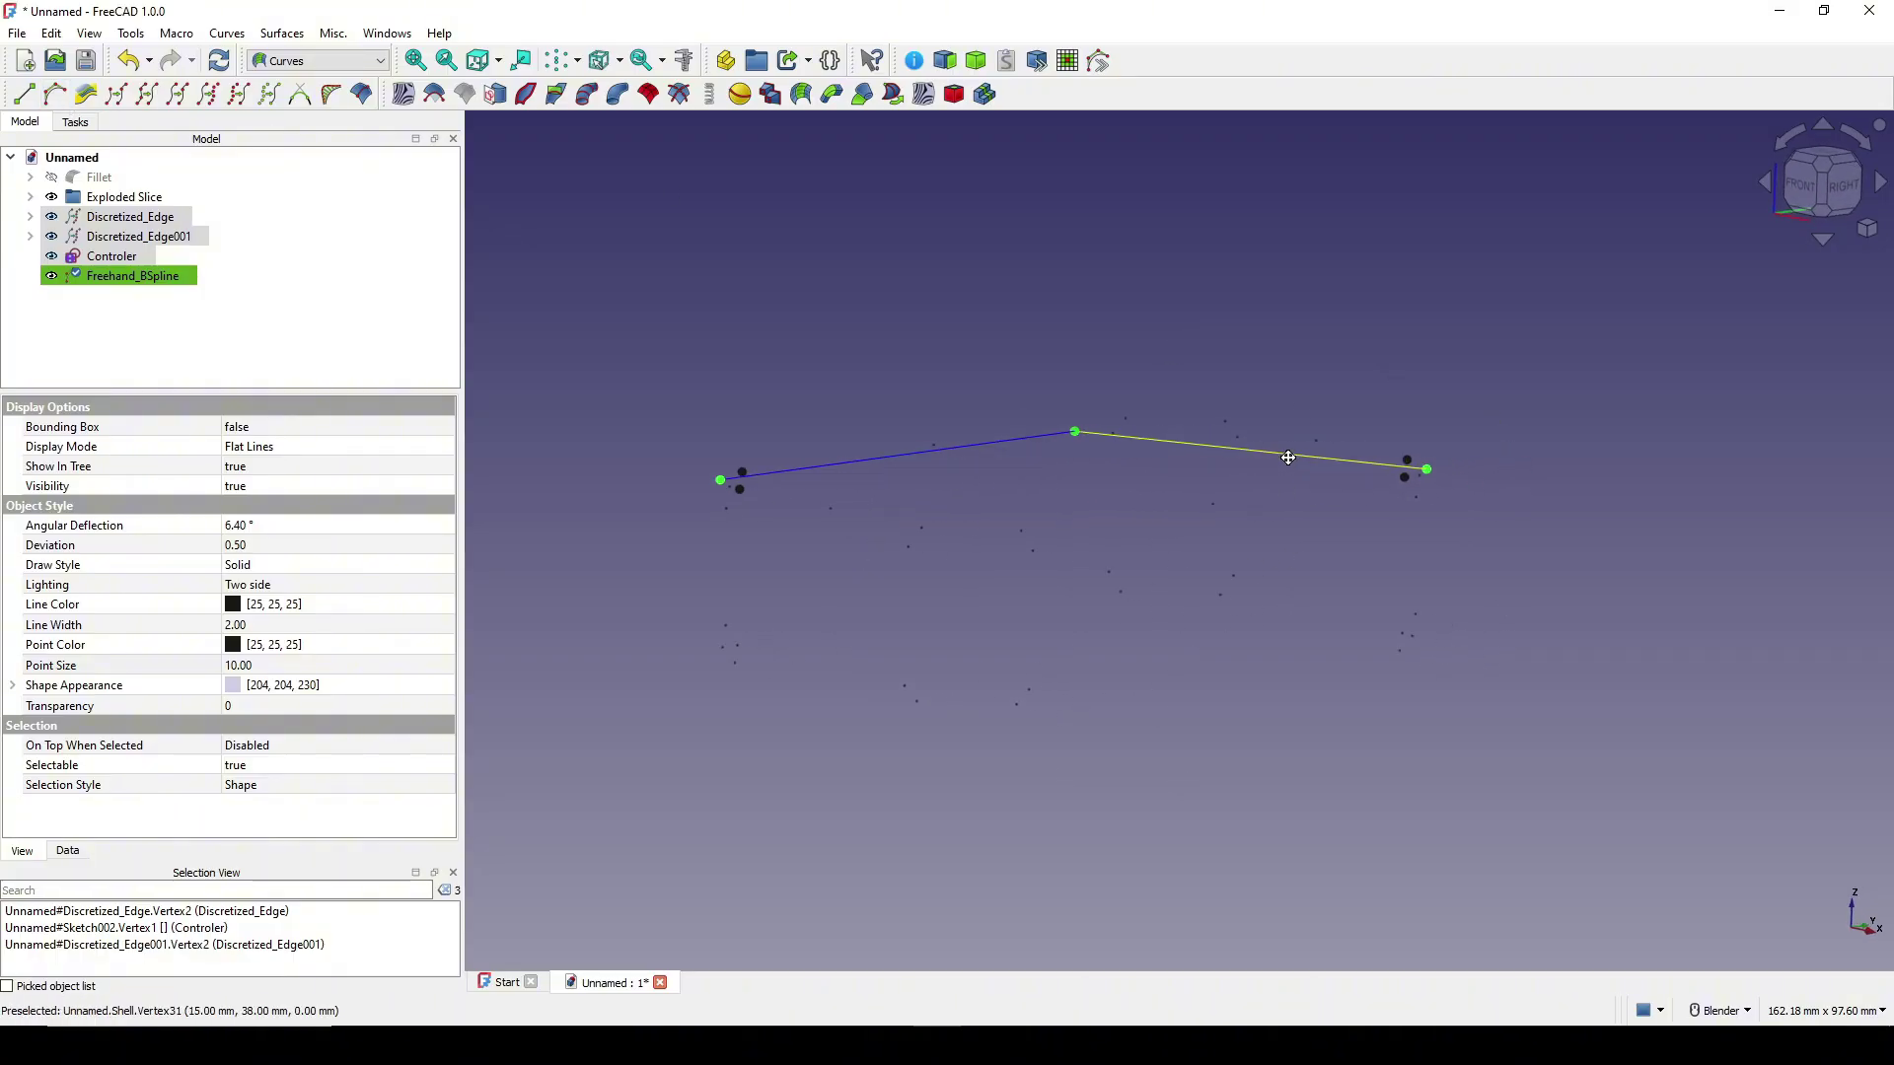
{"action": "middle_click_drag", "start_coordinate": [1074, 497], "coordinate": [1084, 499]}
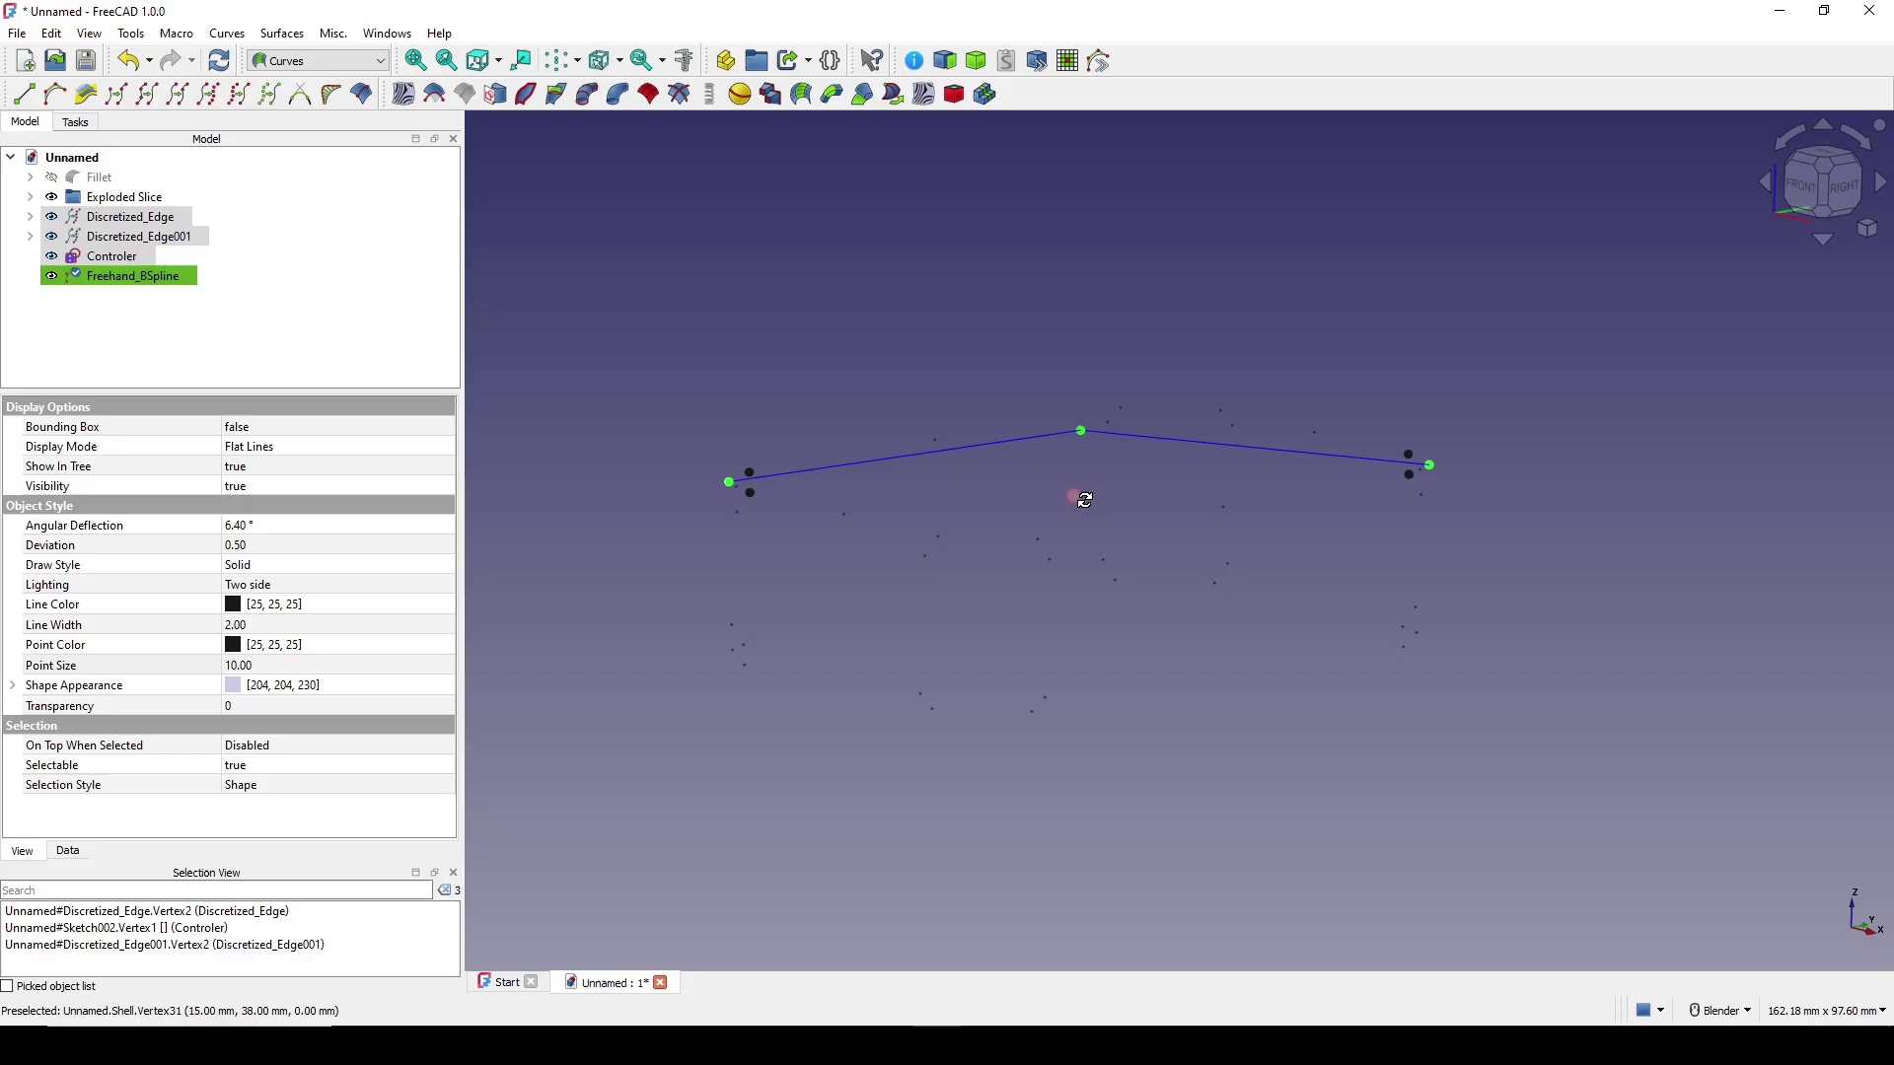
{"action": "left_click", "coordinate": [578, 75]}
{"action": "left_click", "coordinate": [612, 227]}
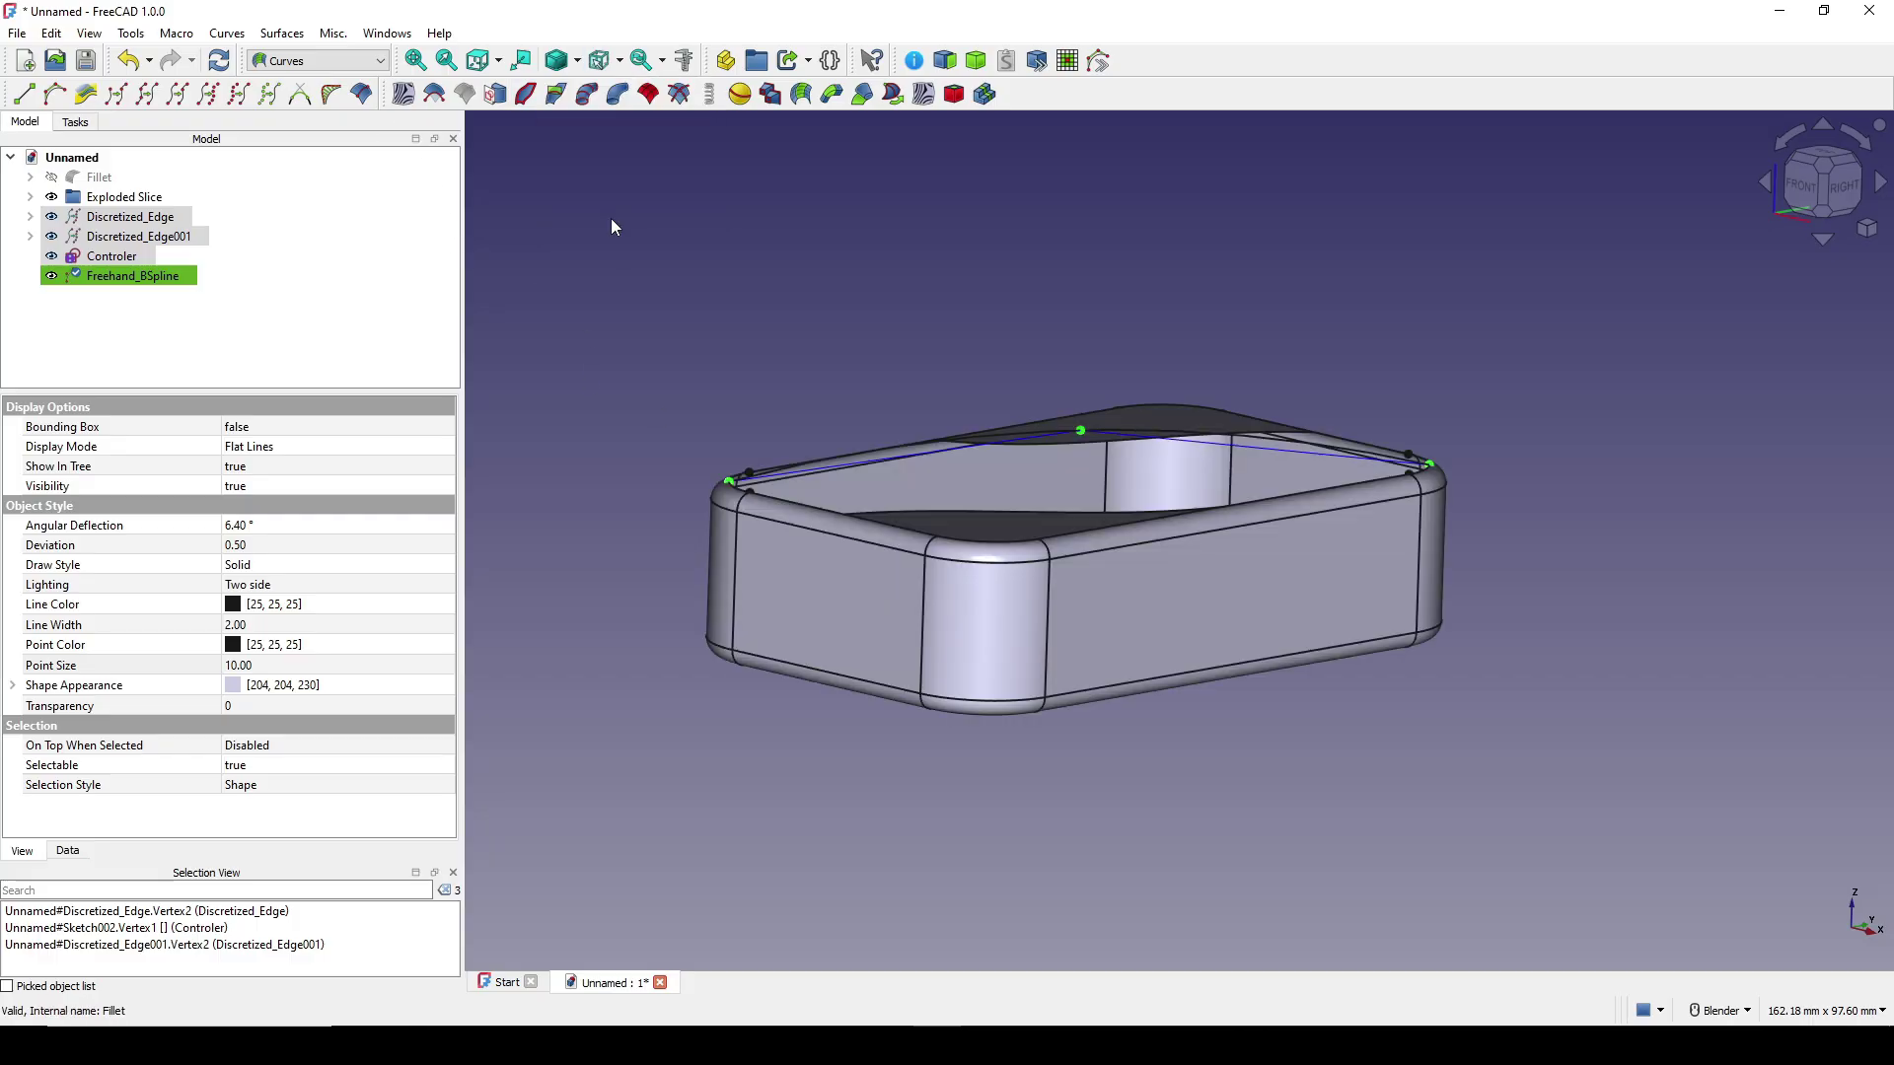
{"action": "middle_click_drag", "start_coordinate": [1281, 621], "coordinate": [1243, 618]}
{"action": "left_click", "coordinate": [1516, 576]}
Finish editing the freehand B-spline ridge and deselect it.
{"action": "middle_click_drag", "start_coordinate": [1145, 550], "coordinate": [1046, 548]}
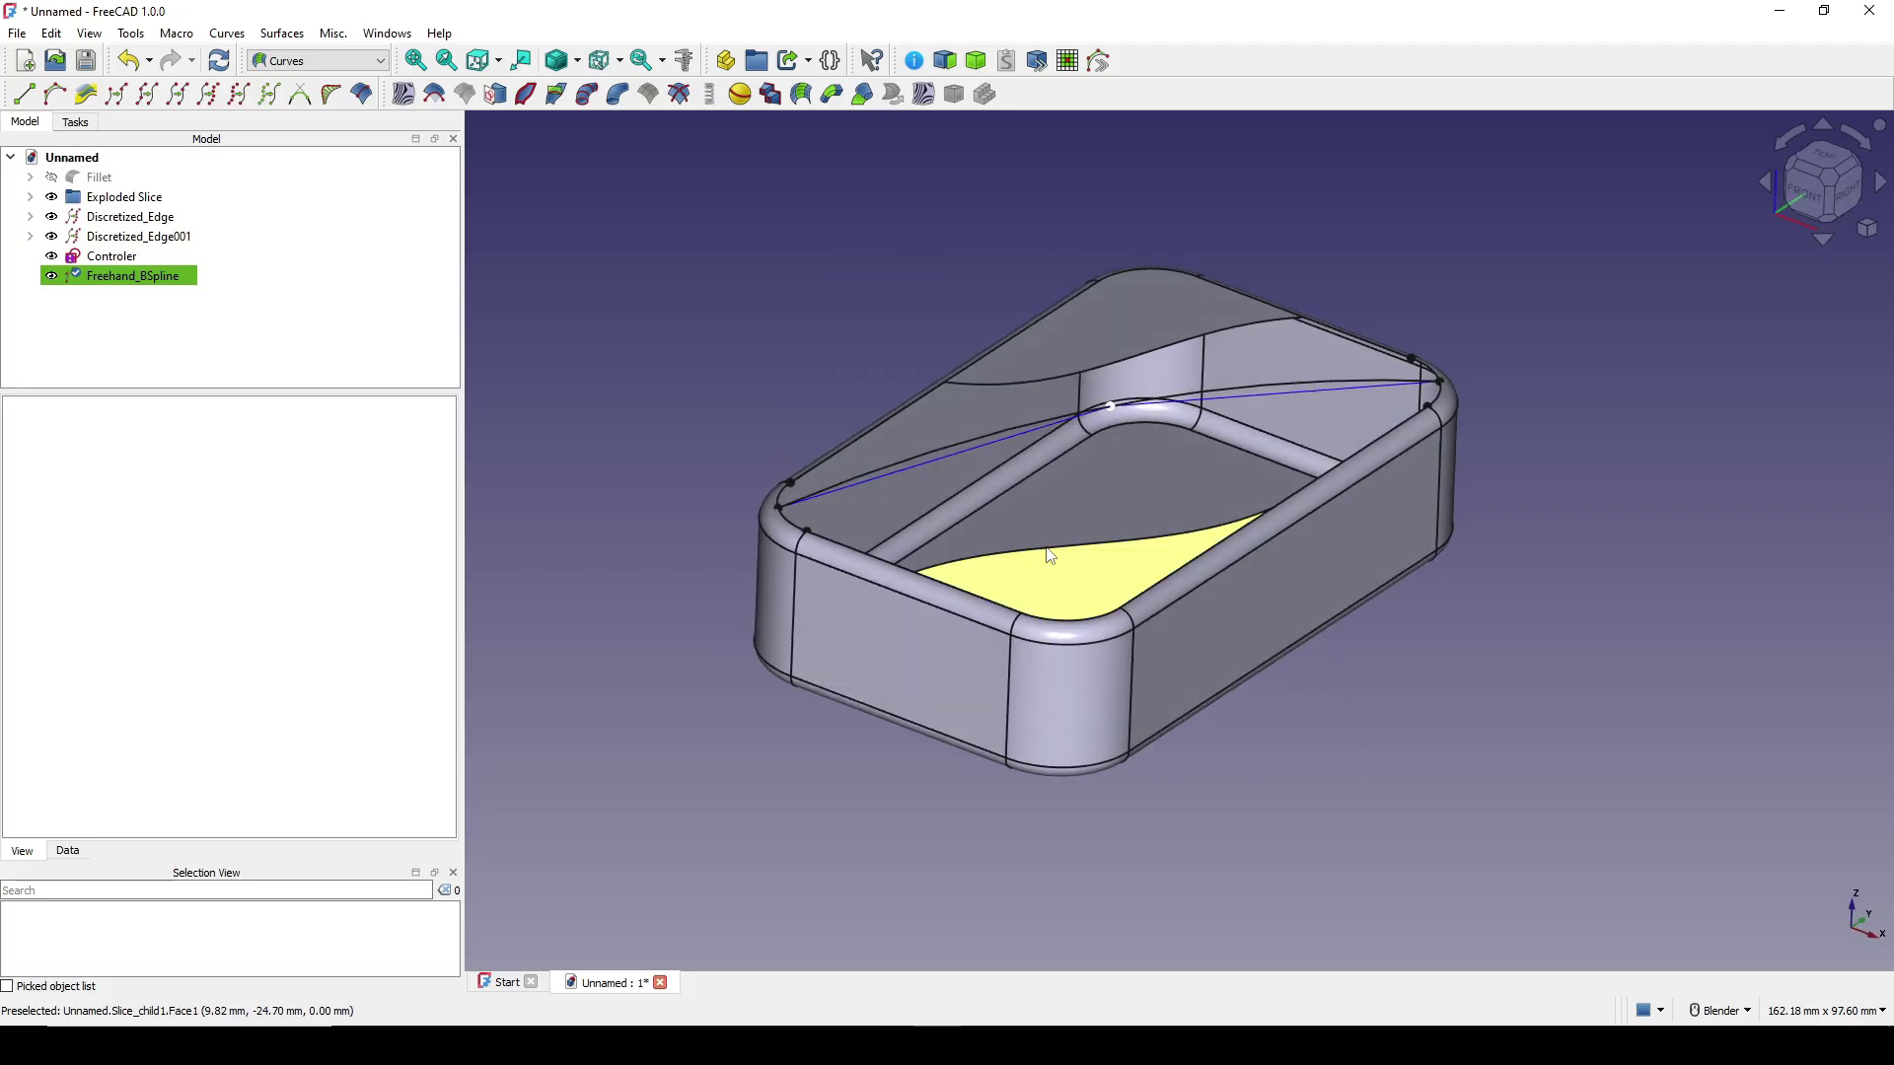
{"action": "middle_click_drag", "start_coordinate": [1115, 426], "coordinate": [1110, 400]}
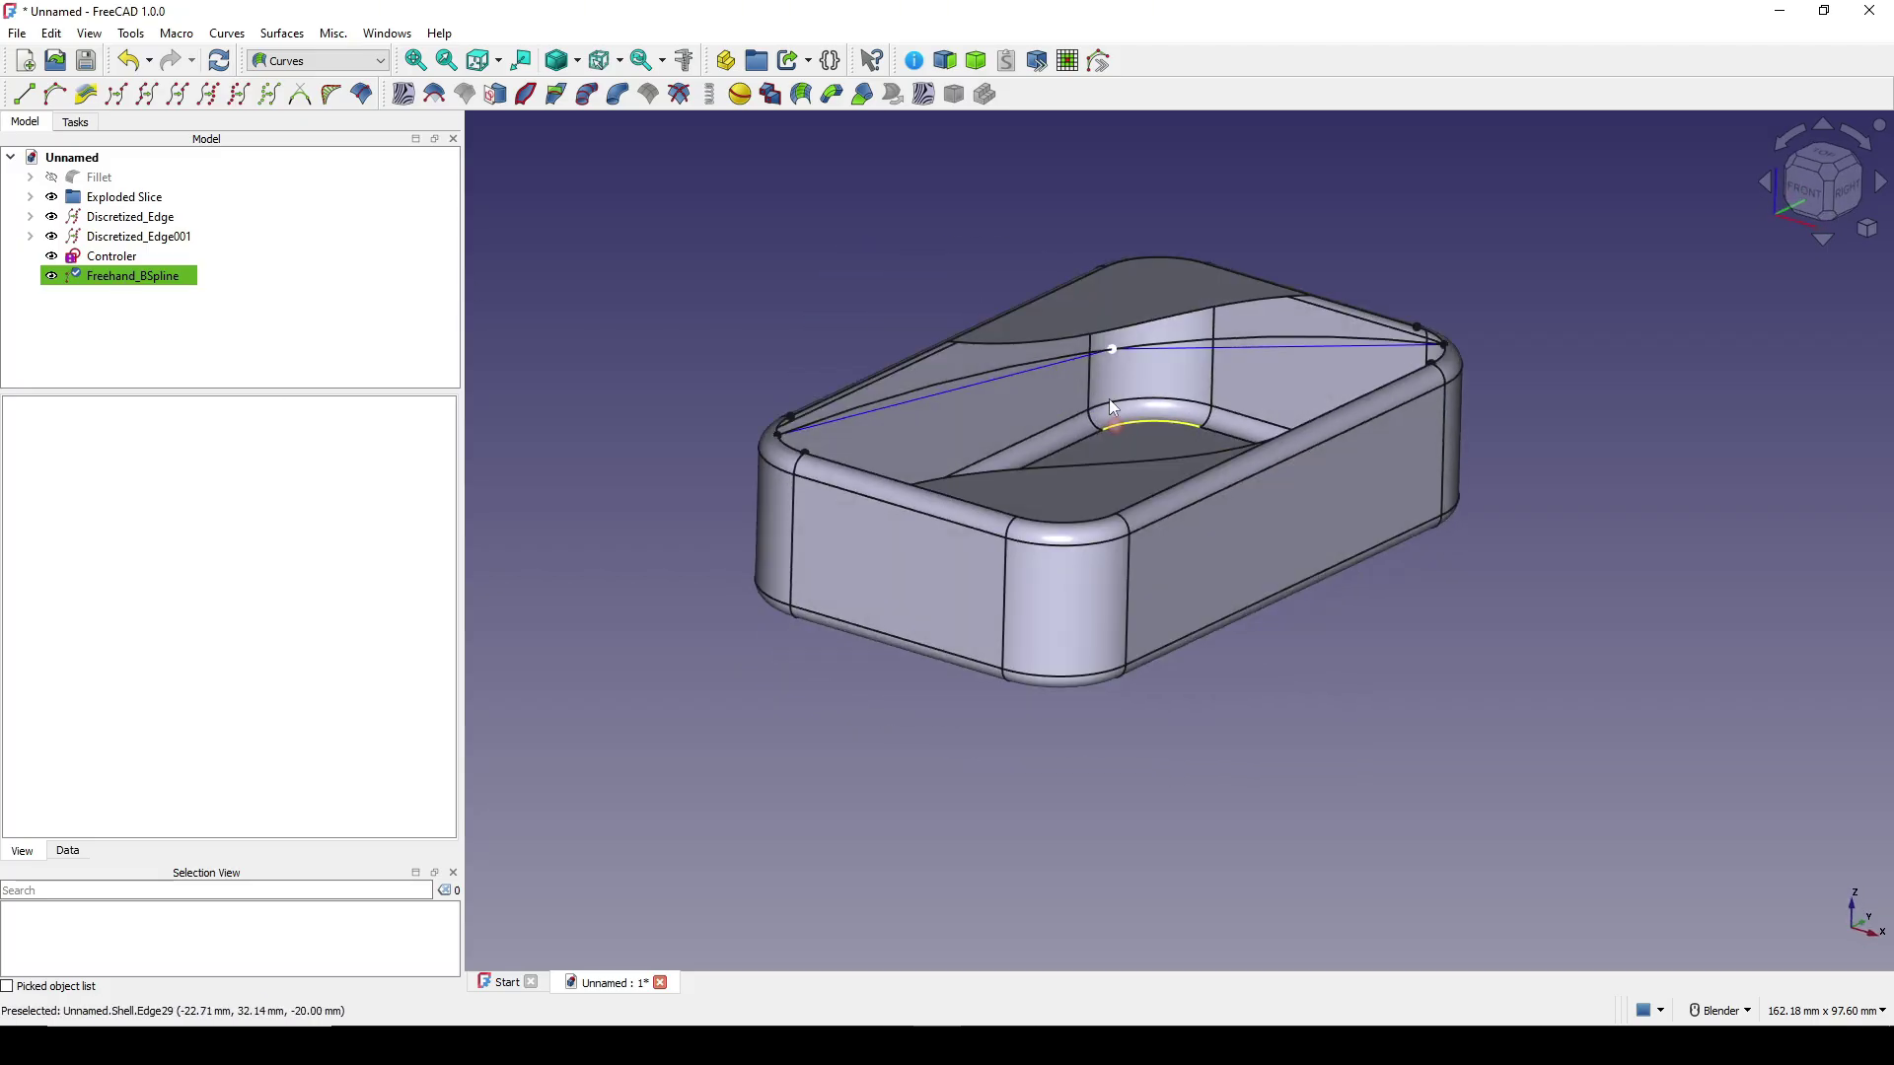
{"action": "left_click", "coordinate": [143, 279]}
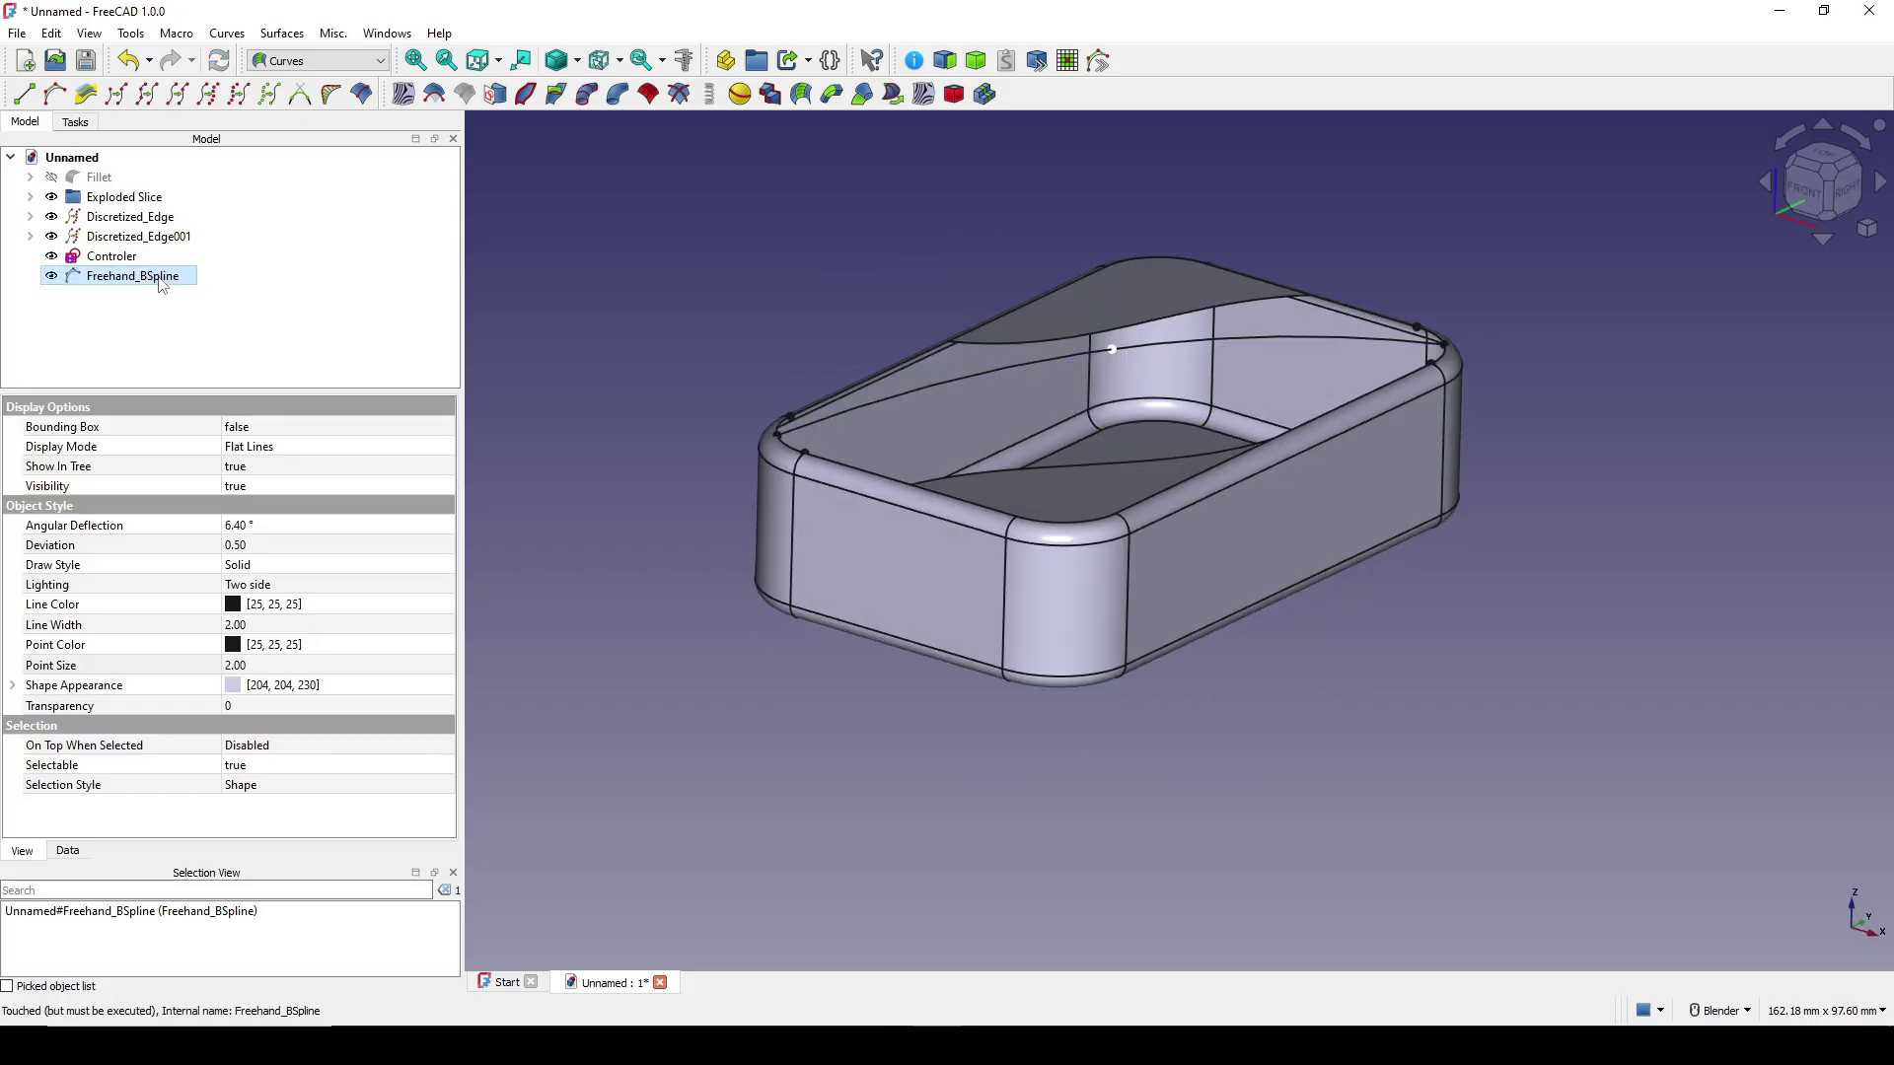
{"action": "middle_click_drag", "start_coordinate": [1284, 506], "coordinate": [1245, 585], "text": "shift"}
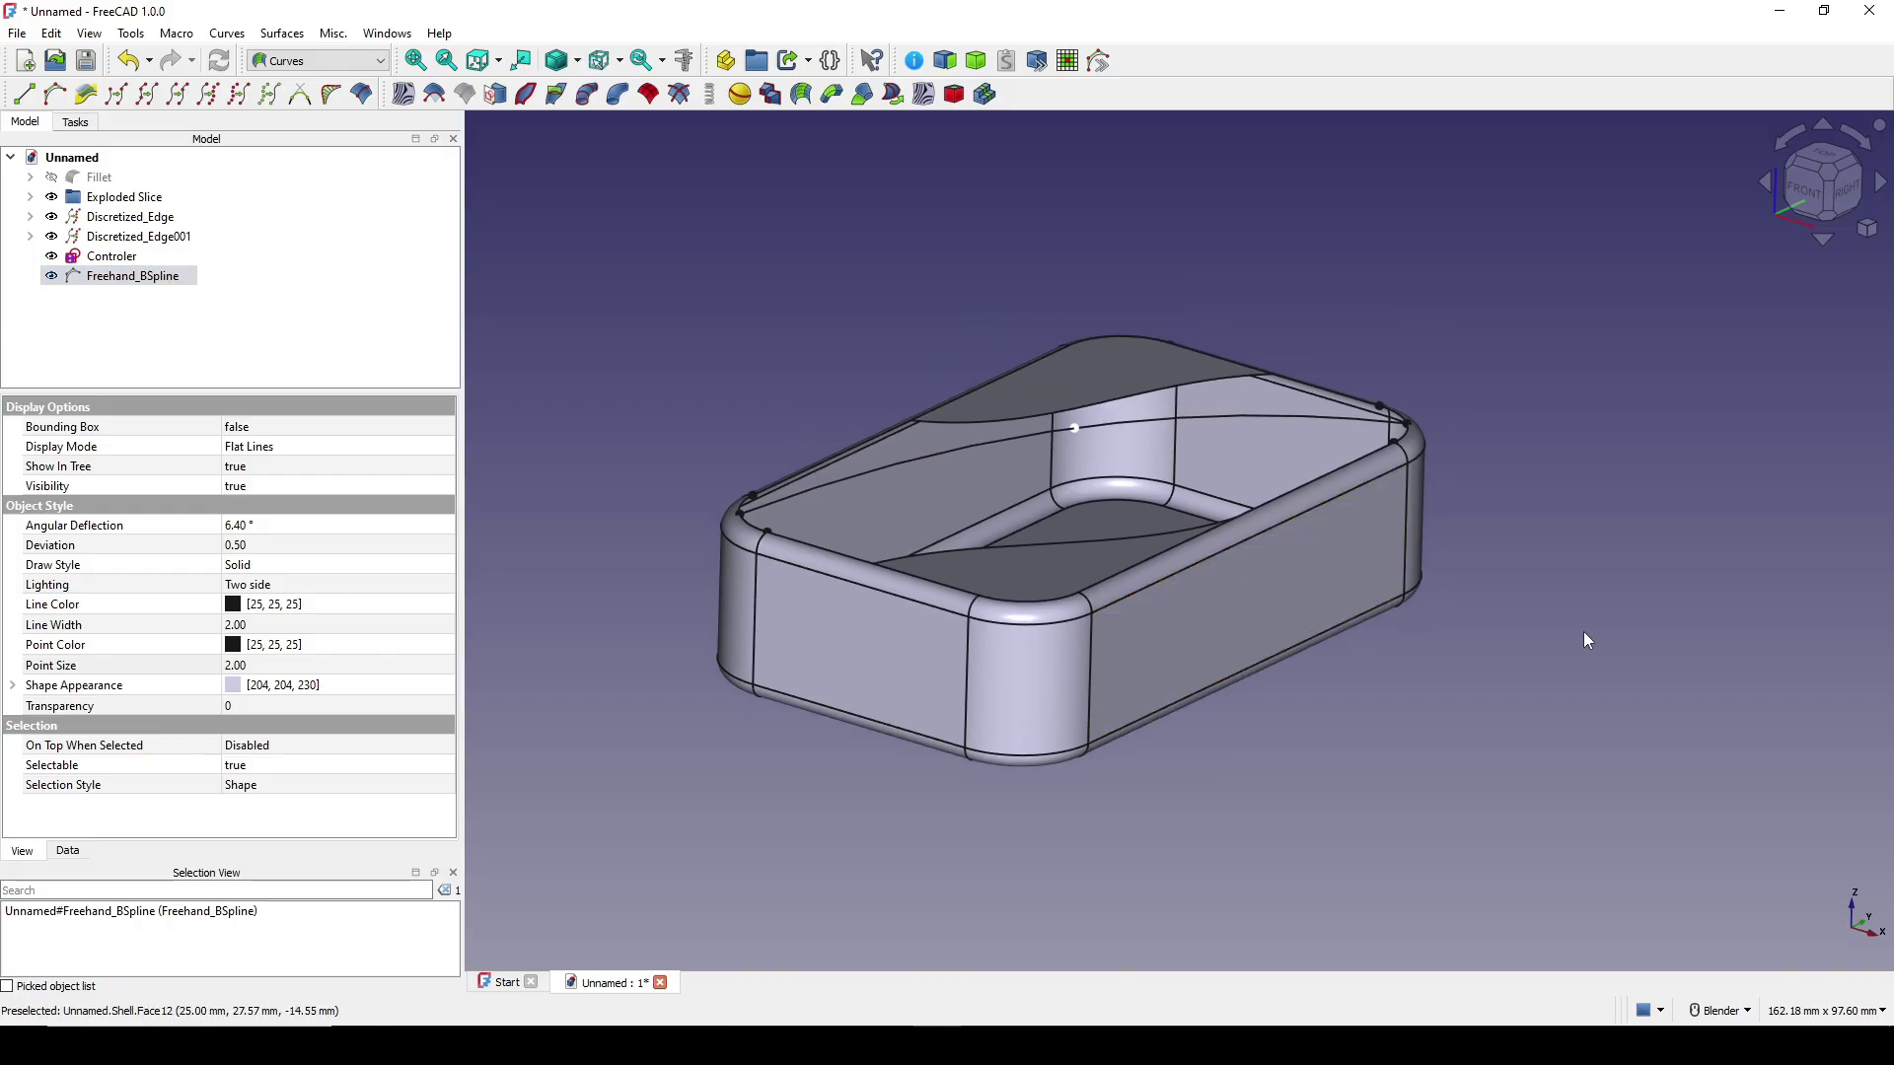
{"action": "left_click", "coordinate": [1583, 632]}
{"action": "middle_click_drag", "start_coordinate": [1583, 632], "coordinate": [1183, 553]}
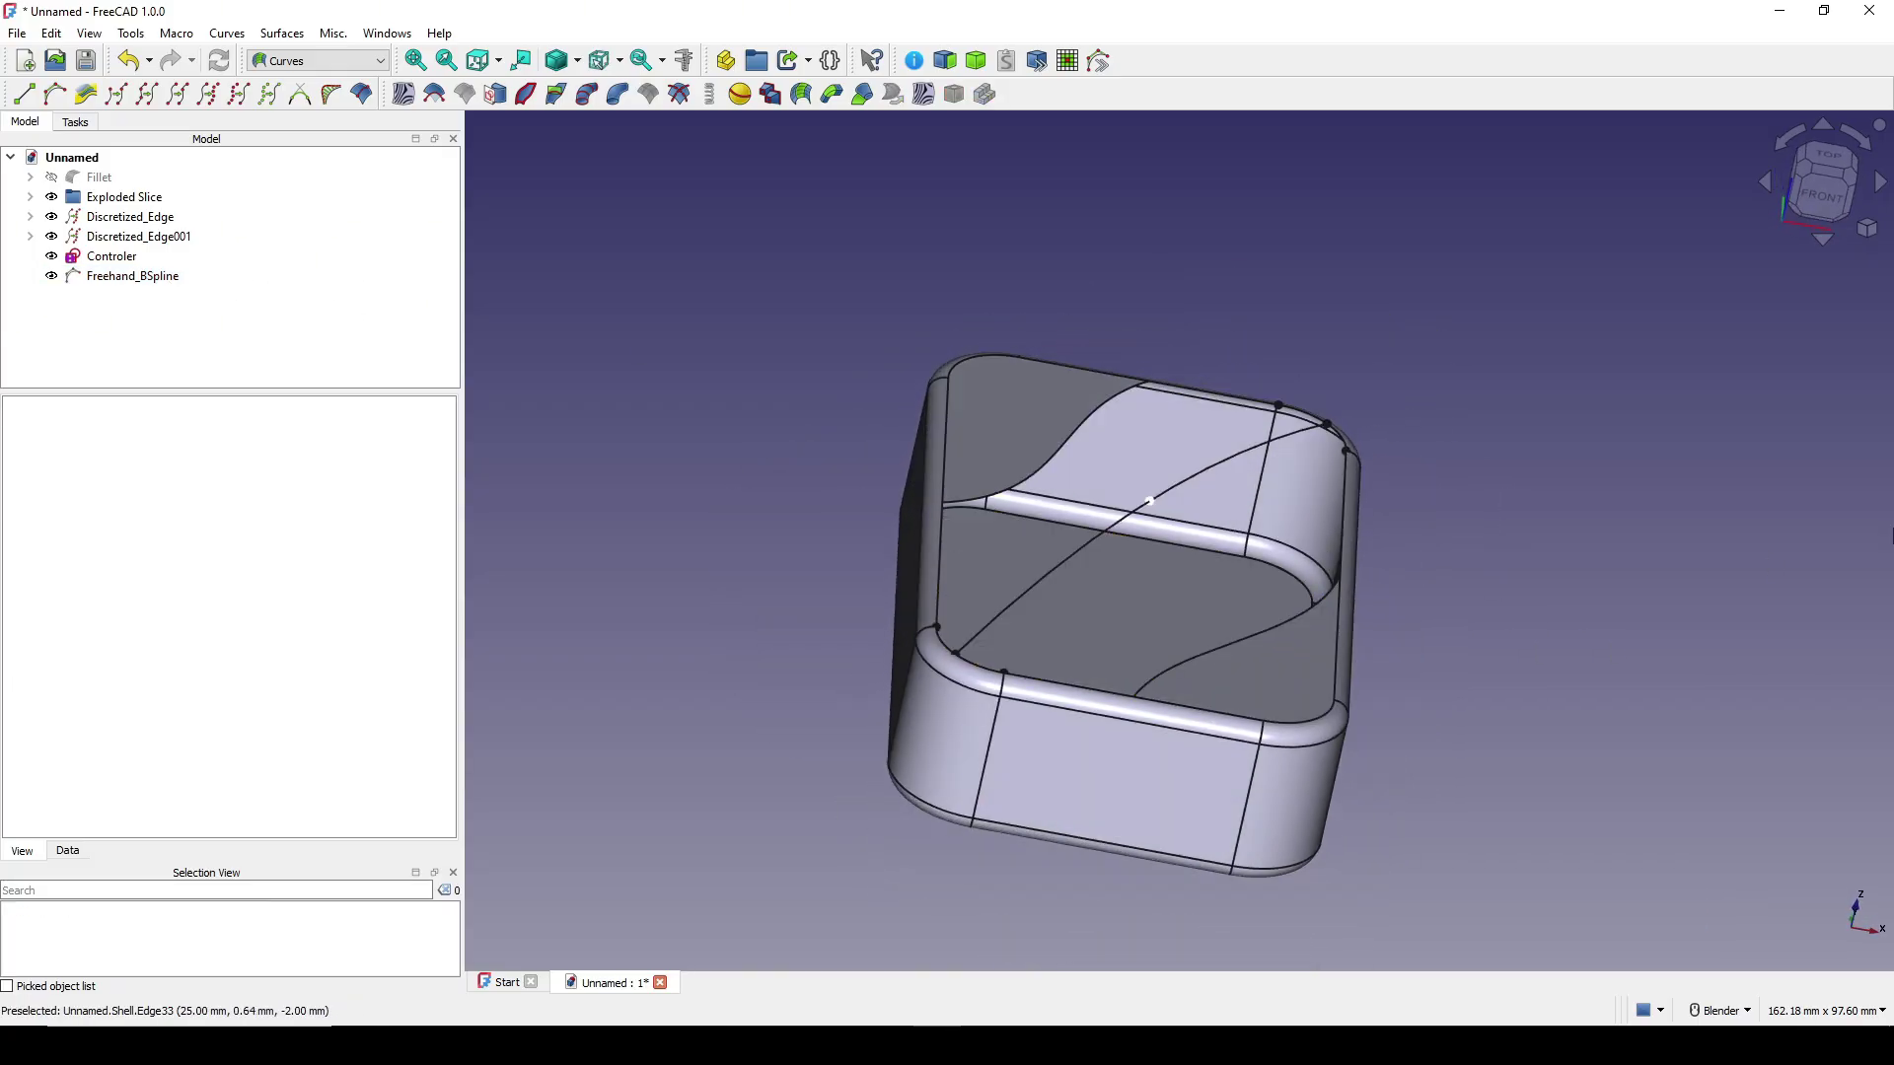
Hide the Controler sketch and both discretized corner edges.
{"action": "left_click", "coordinate": [108, 258]}
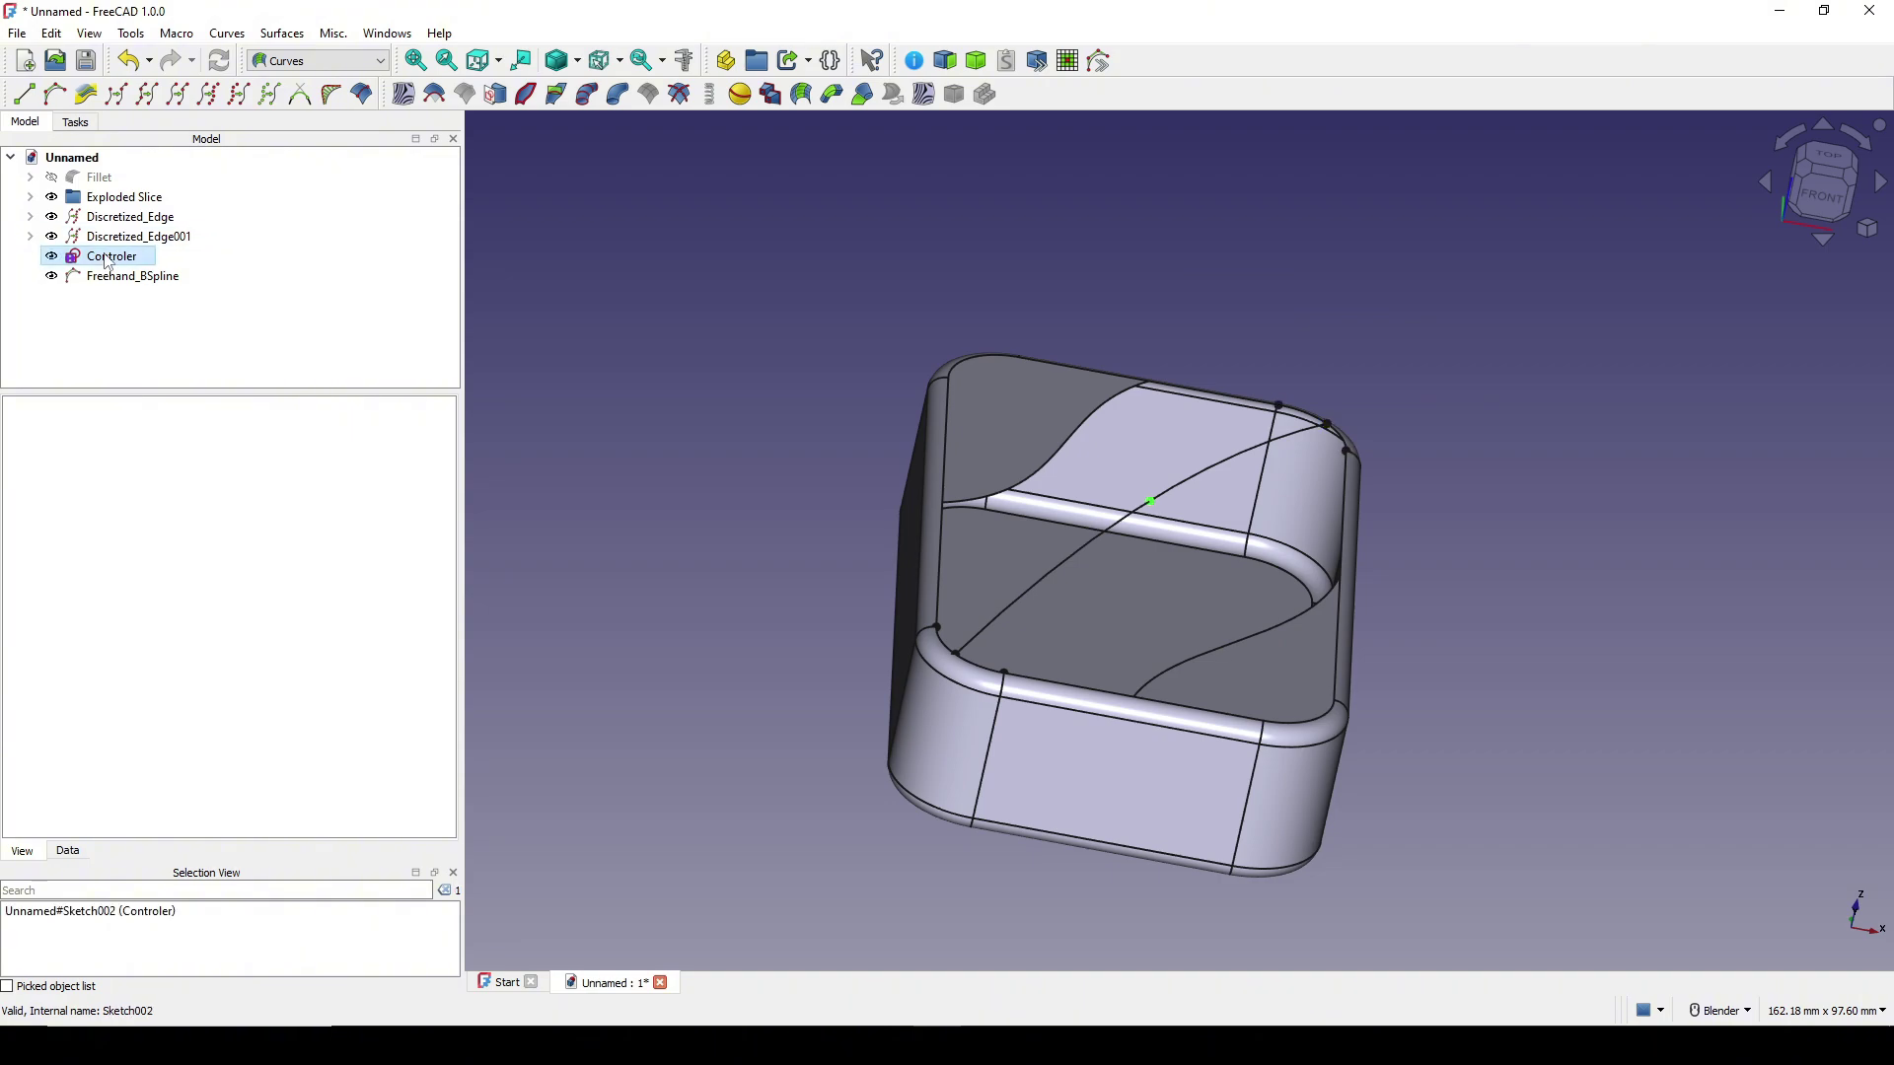
{"action": "left_click", "coordinate": [116, 239]}
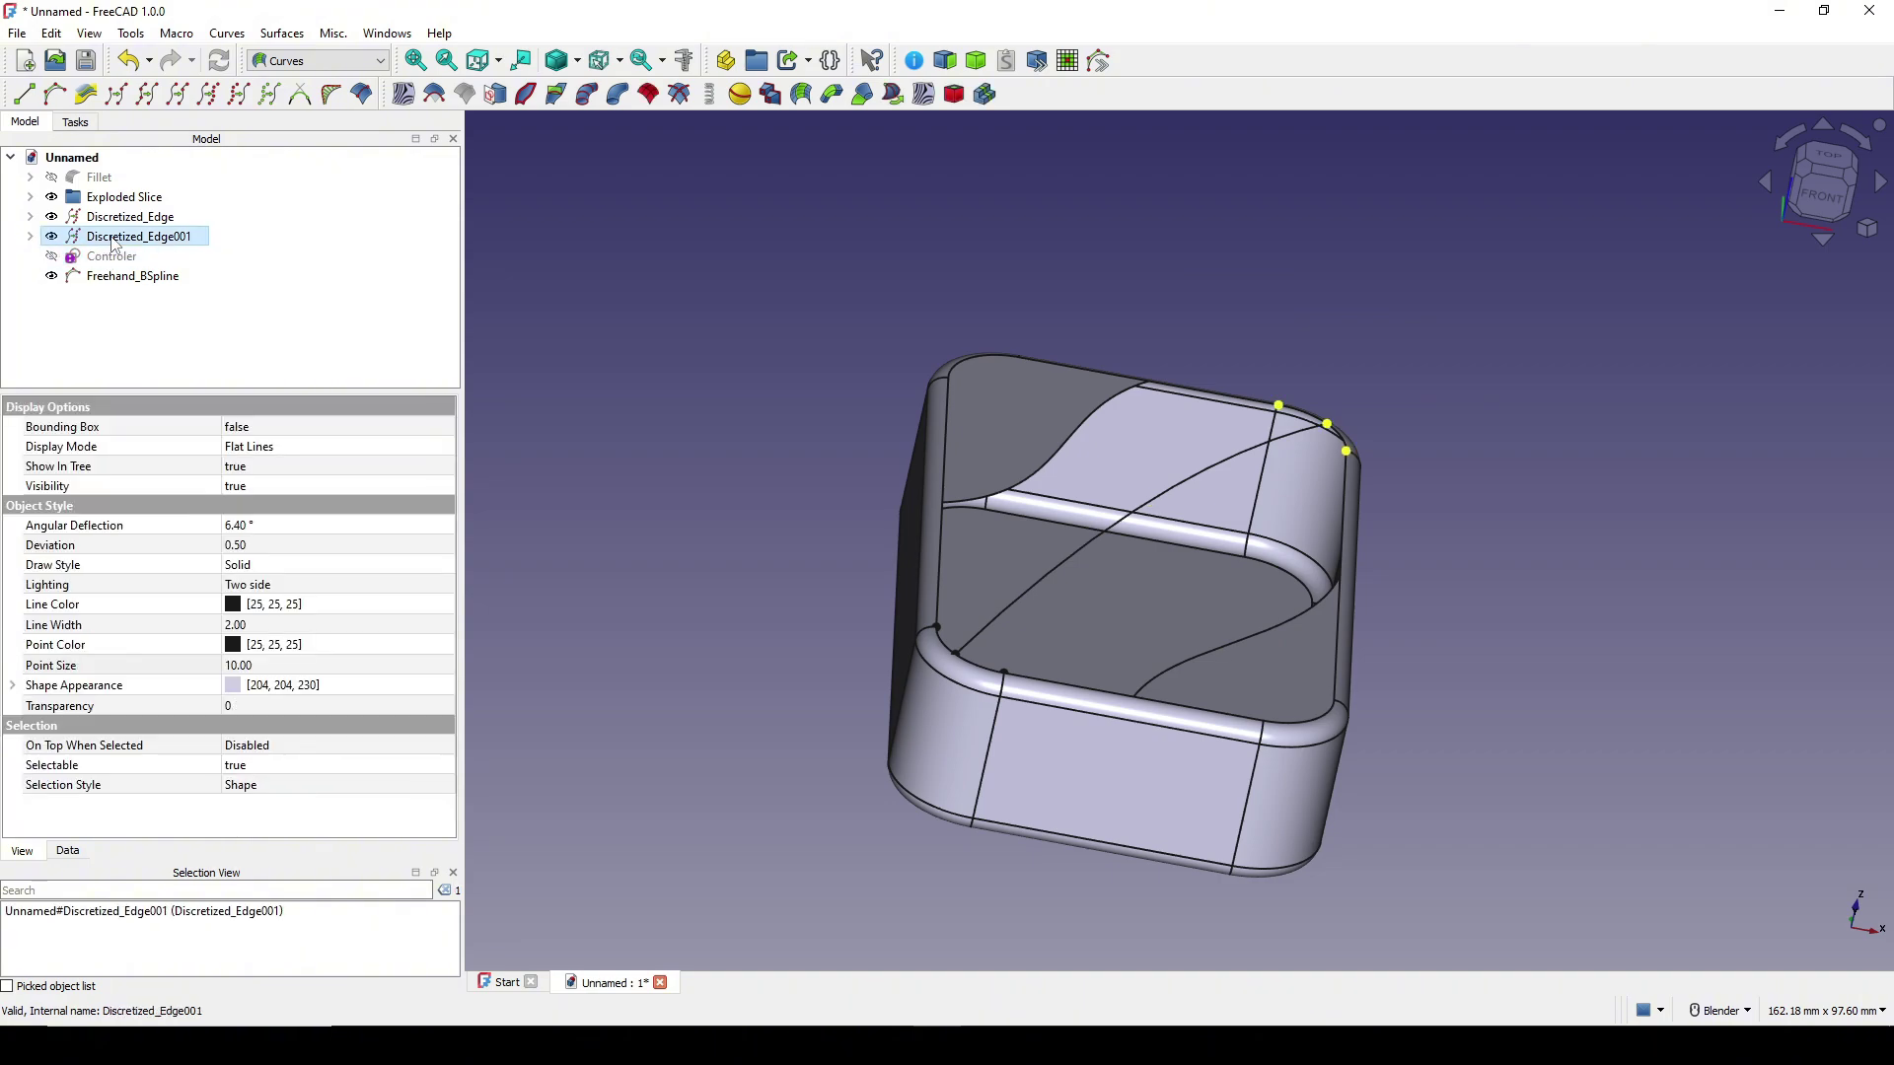
{"action": "left_click", "coordinate": [126, 219]}
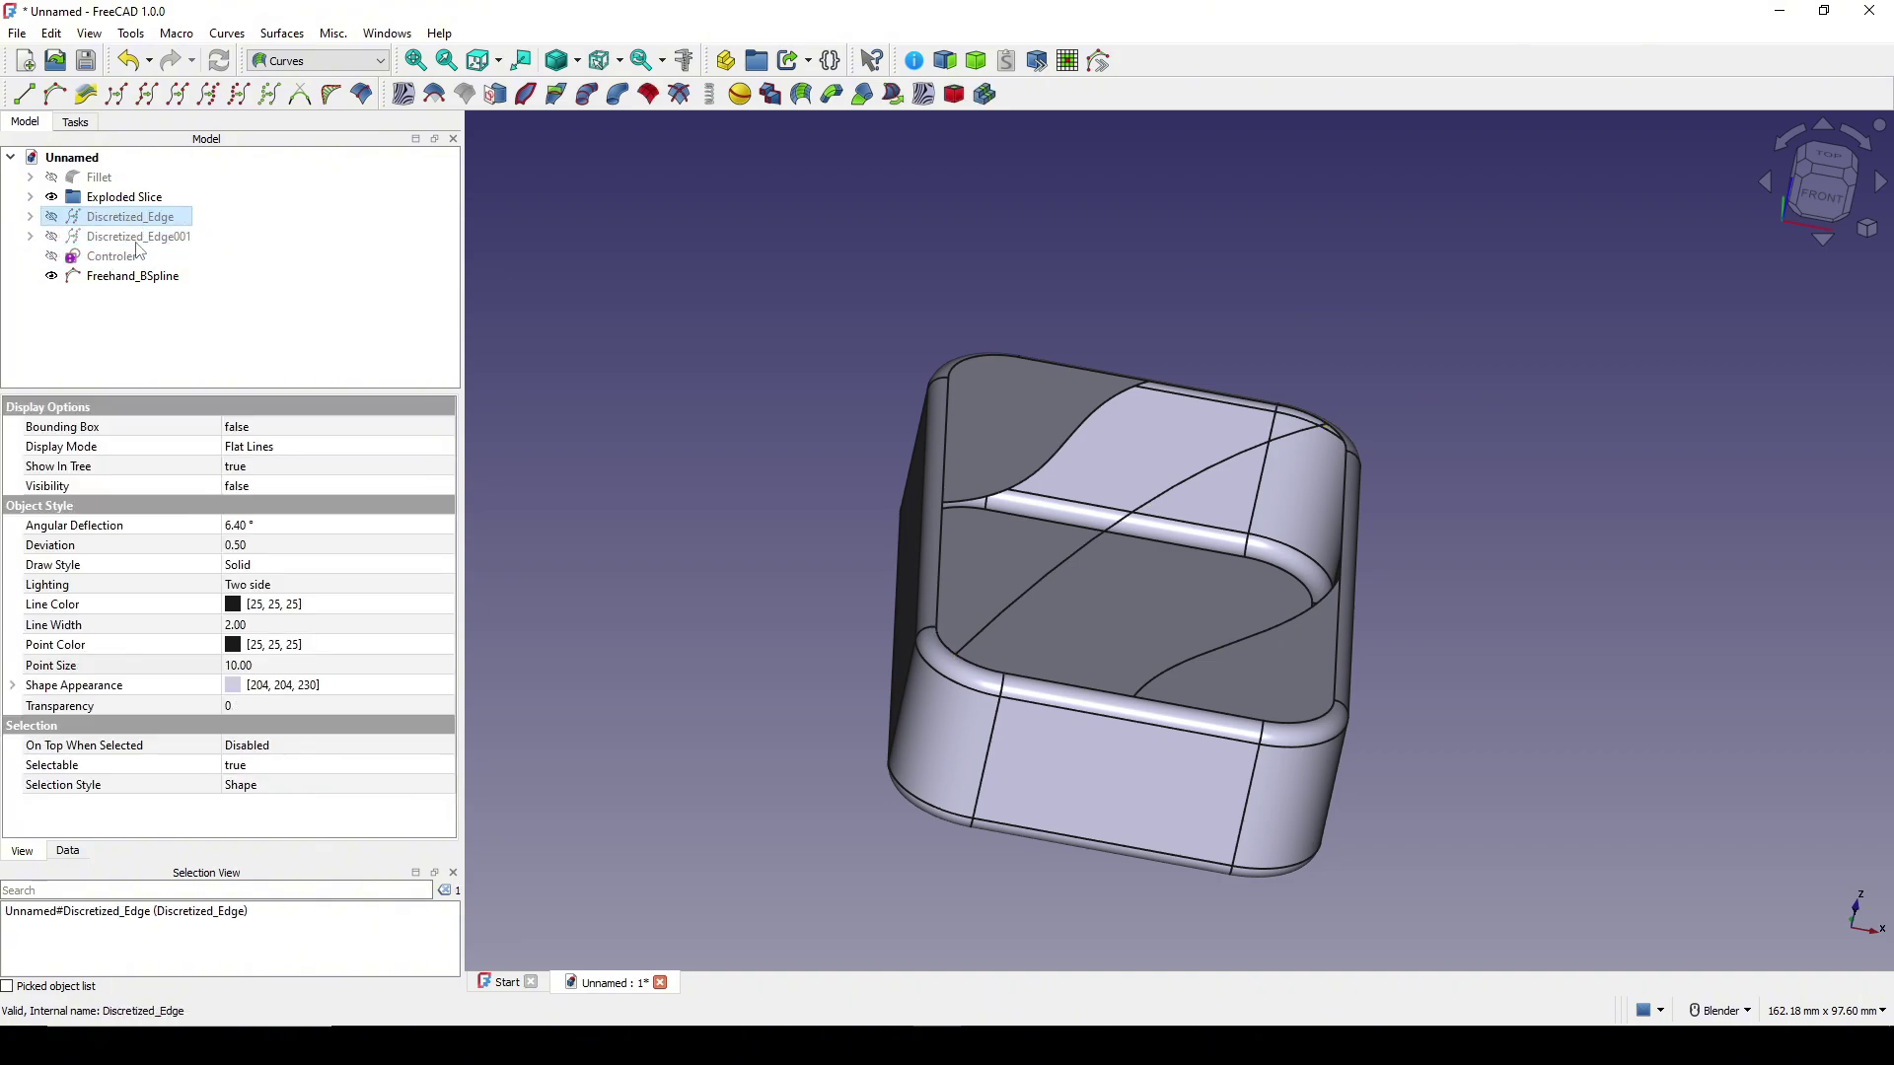
{"action": "left_click", "coordinate": [1470, 545]}
Toggle the visibility of the body and the two top corner slices one at a time to check the separate pieces.
{"action": "scroll", "coordinate": [1471, 545], "scroll_direction": "up", "scroll_amount": 1}
{"action": "middle_click_drag", "start_coordinate": [1471, 546], "coordinate": [1157, 572]}
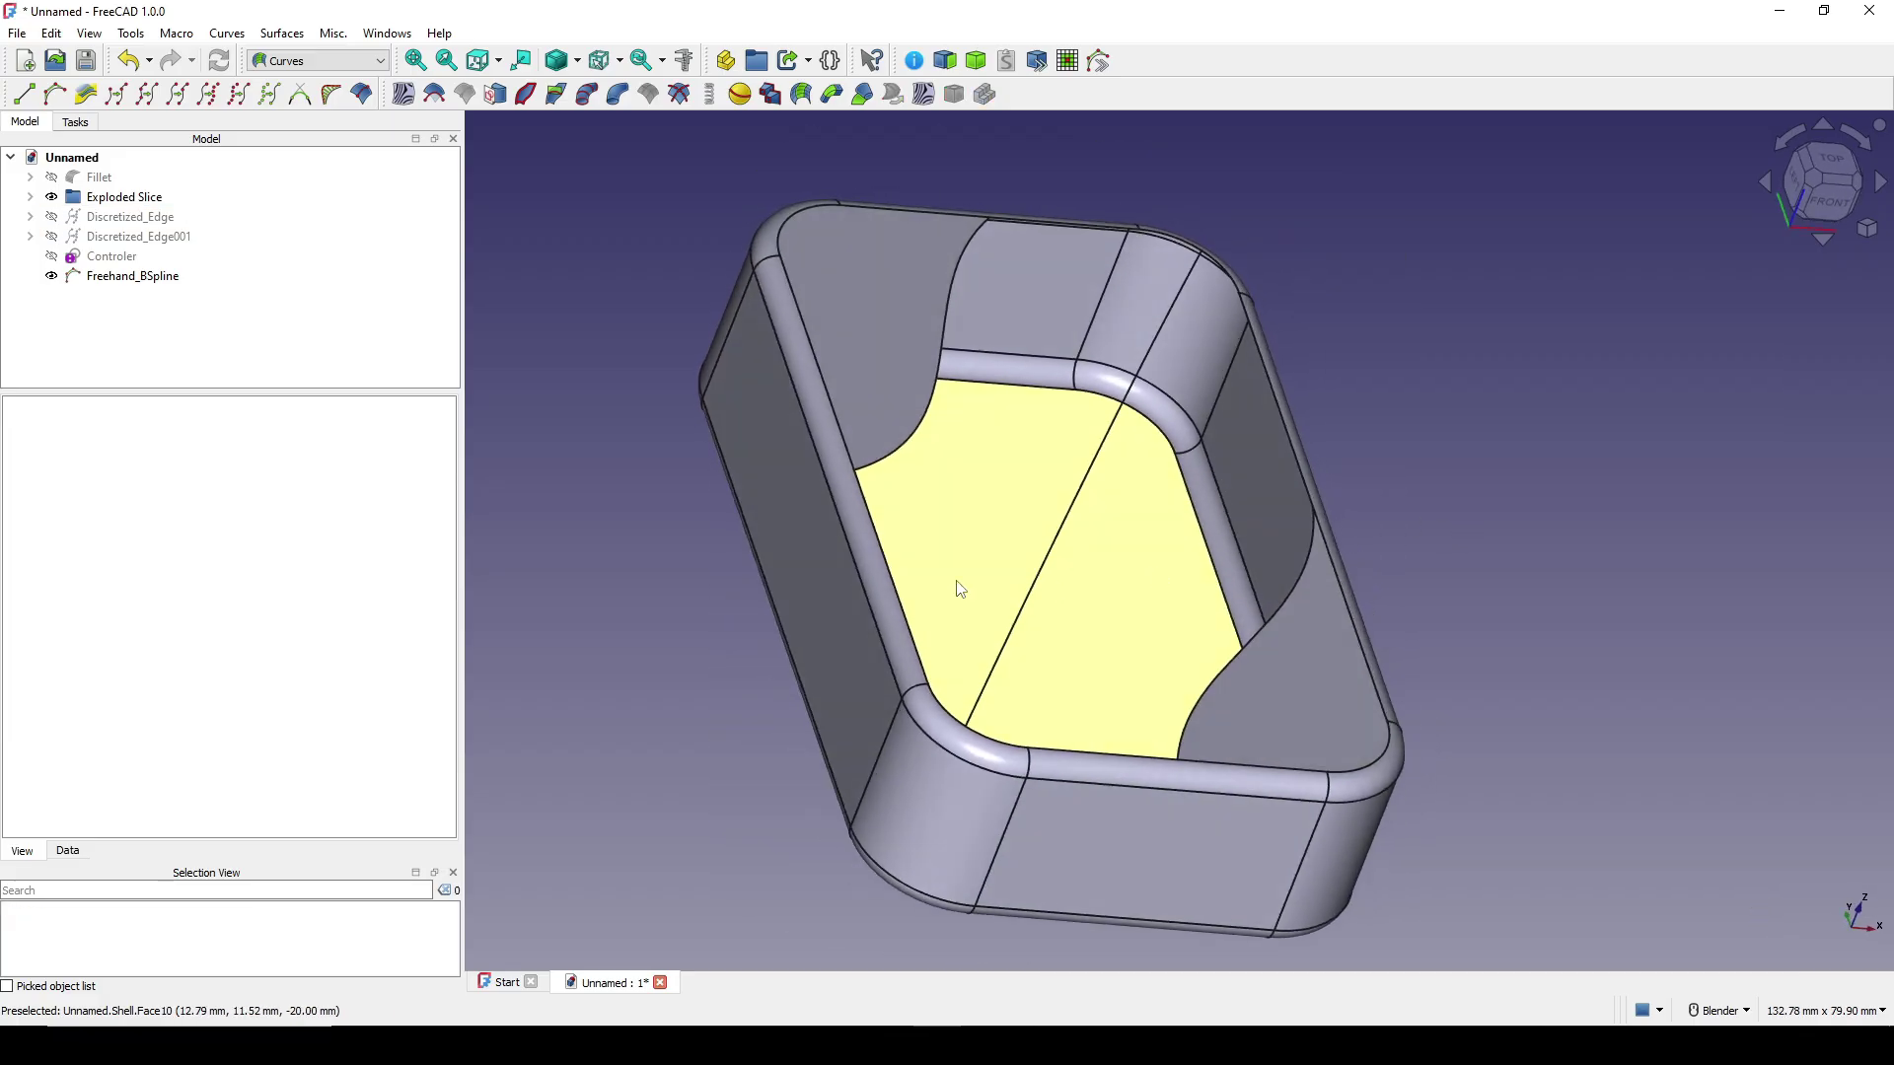
{"action": "left_click", "coordinate": [844, 592]}
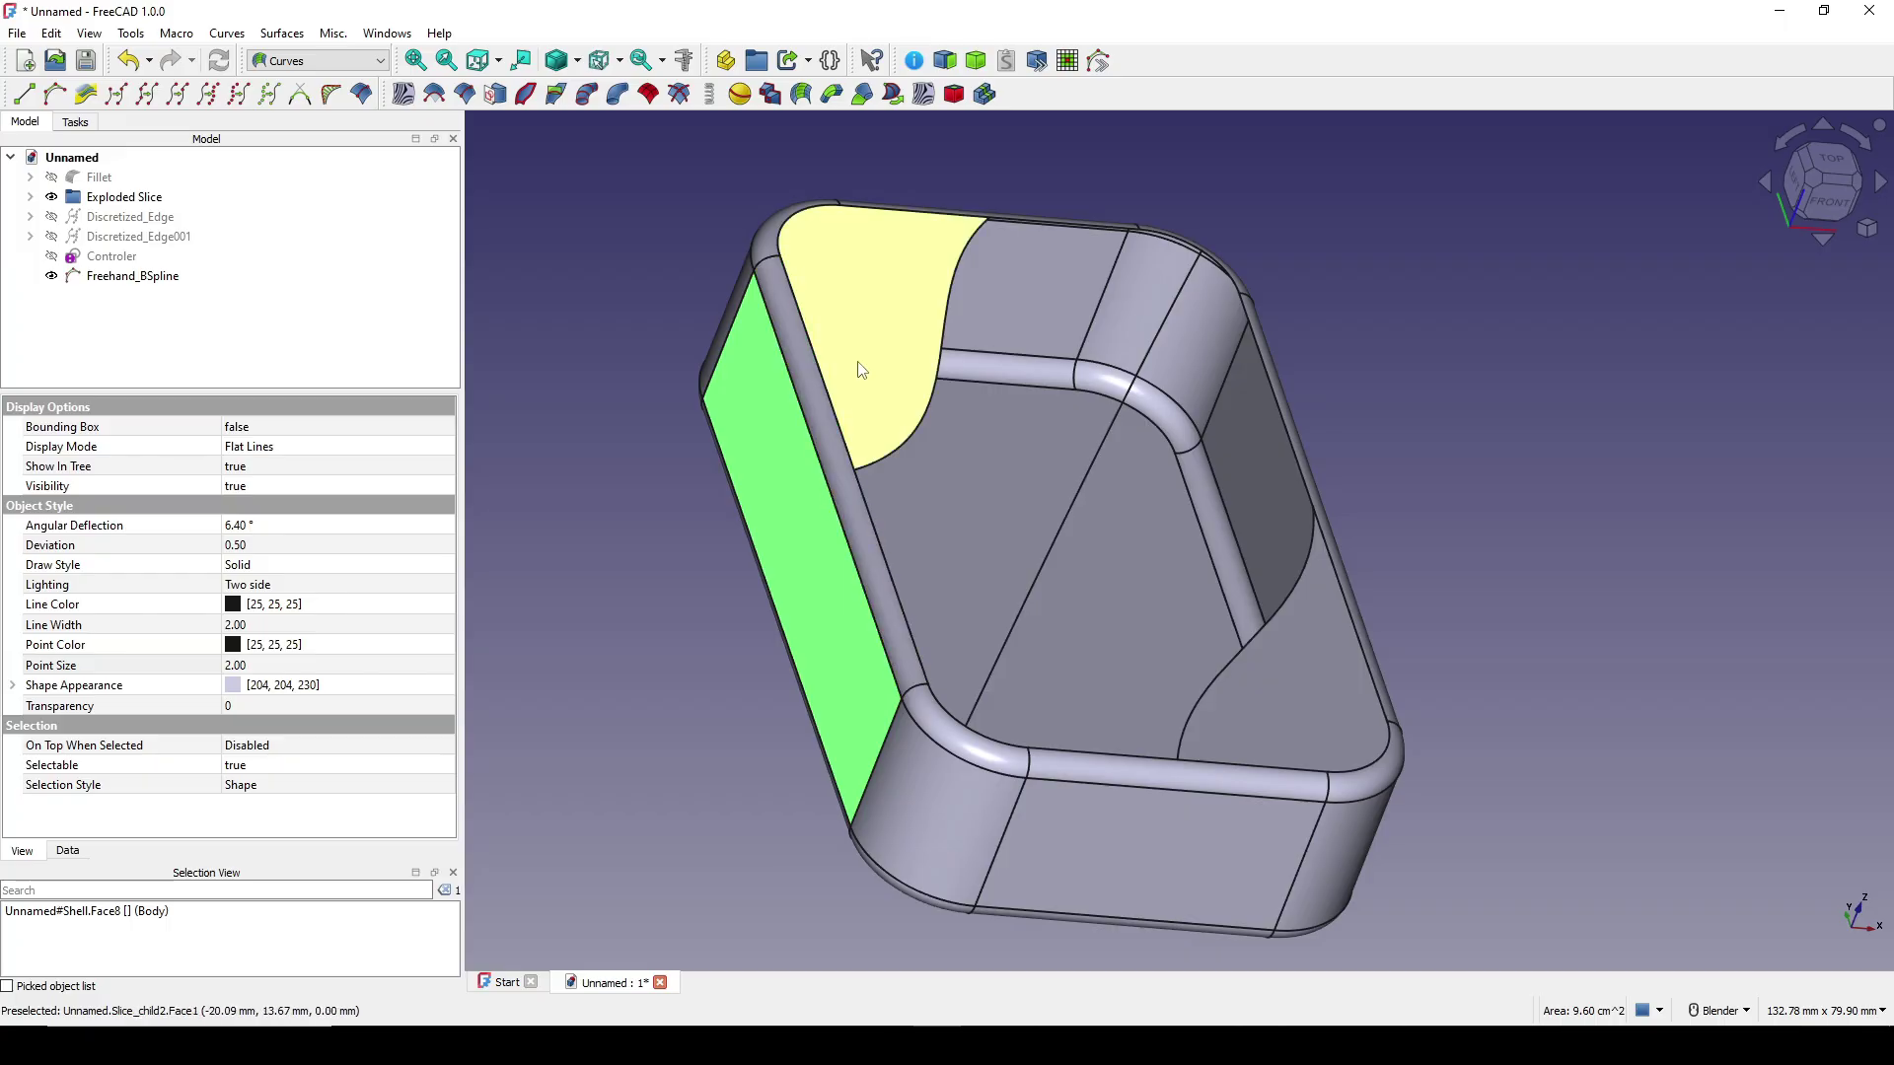
{"action": "key", "text": "space"}
{"action": "left_click", "coordinate": [859, 359]}
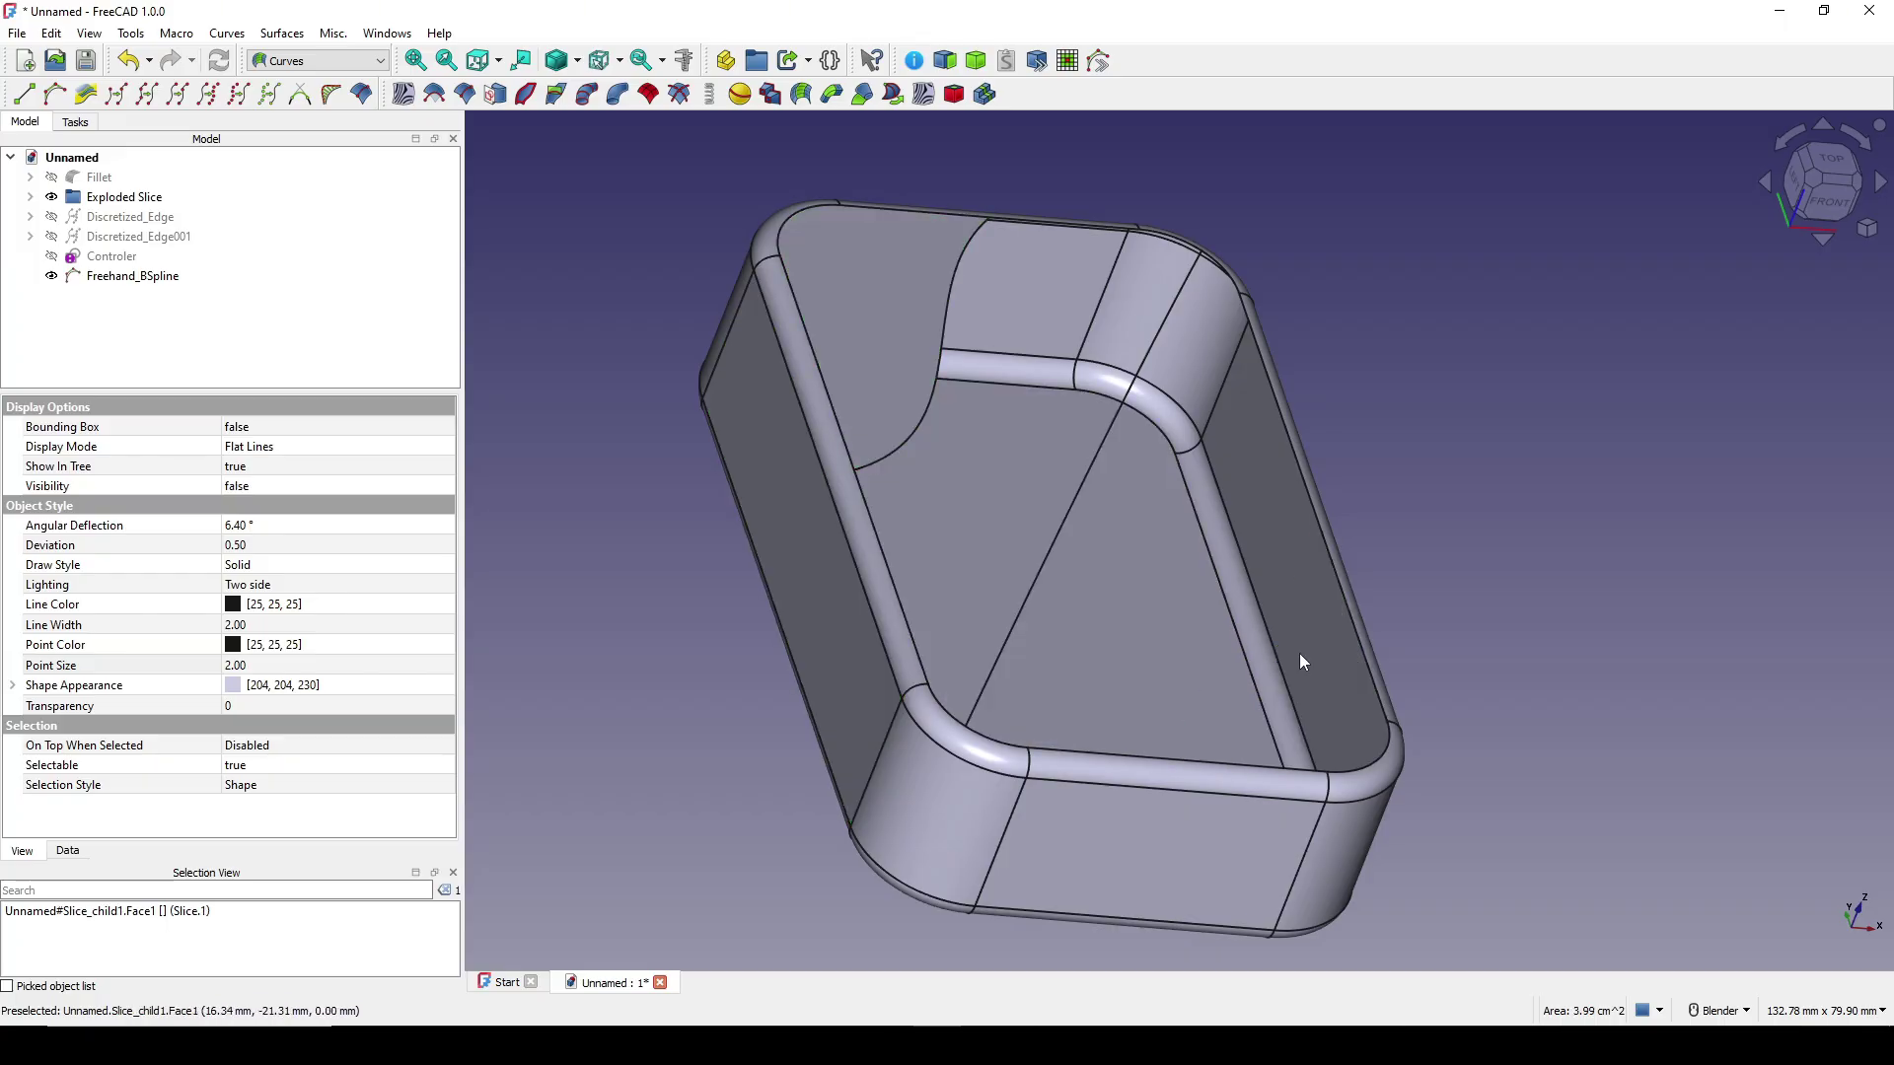
{"action": "key", "text": "space"}
{"action": "scroll", "coordinate": [1076, 493], "scroll_direction": "down", "scroll_amount": 2}
{"action": "middle_click_drag", "start_coordinate": [1067, 488], "coordinate": [1031, 424]}
{"action": "left_click", "coordinate": [1450, 505]}
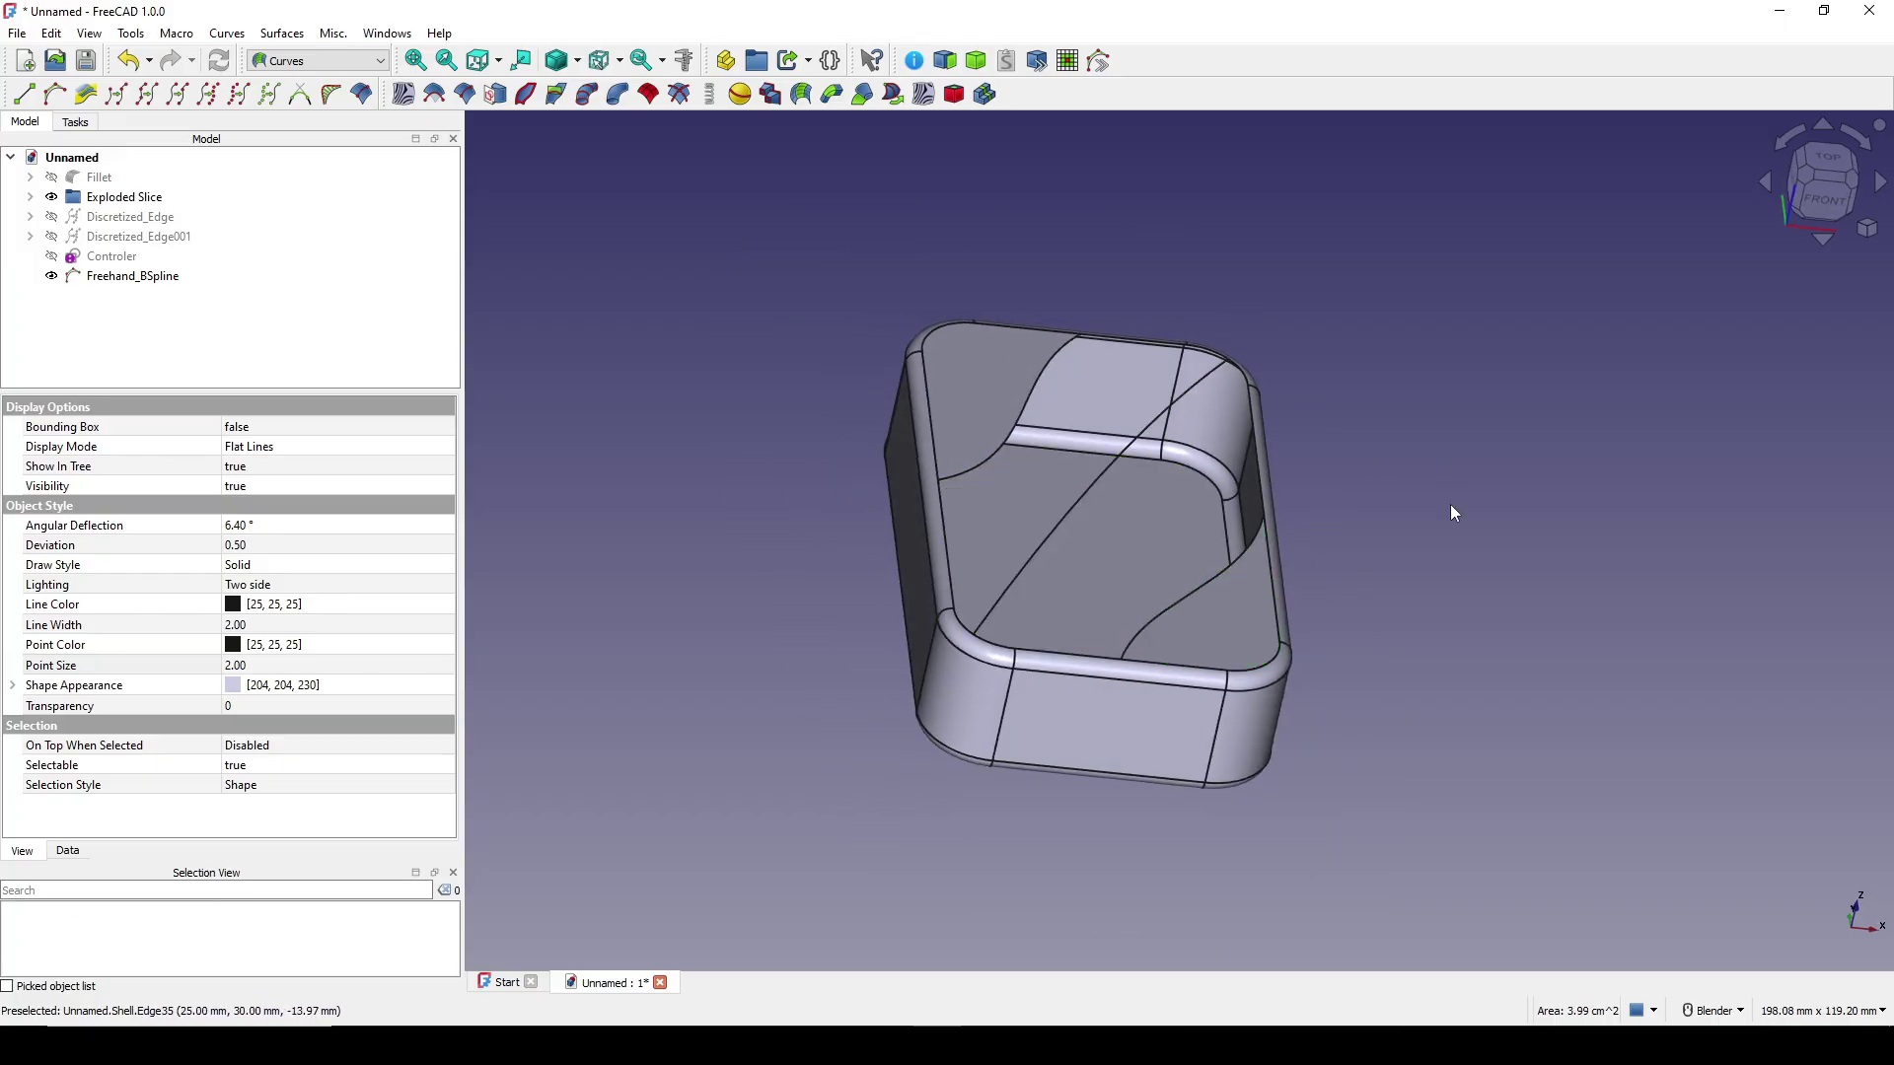
Fuse the body with the two top corner slices using the Part workbench's Union, allowing non-solids.
{"action": "middle_click_drag", "start_coordinate": [1450, 505], "coordinate": [996, 552]}
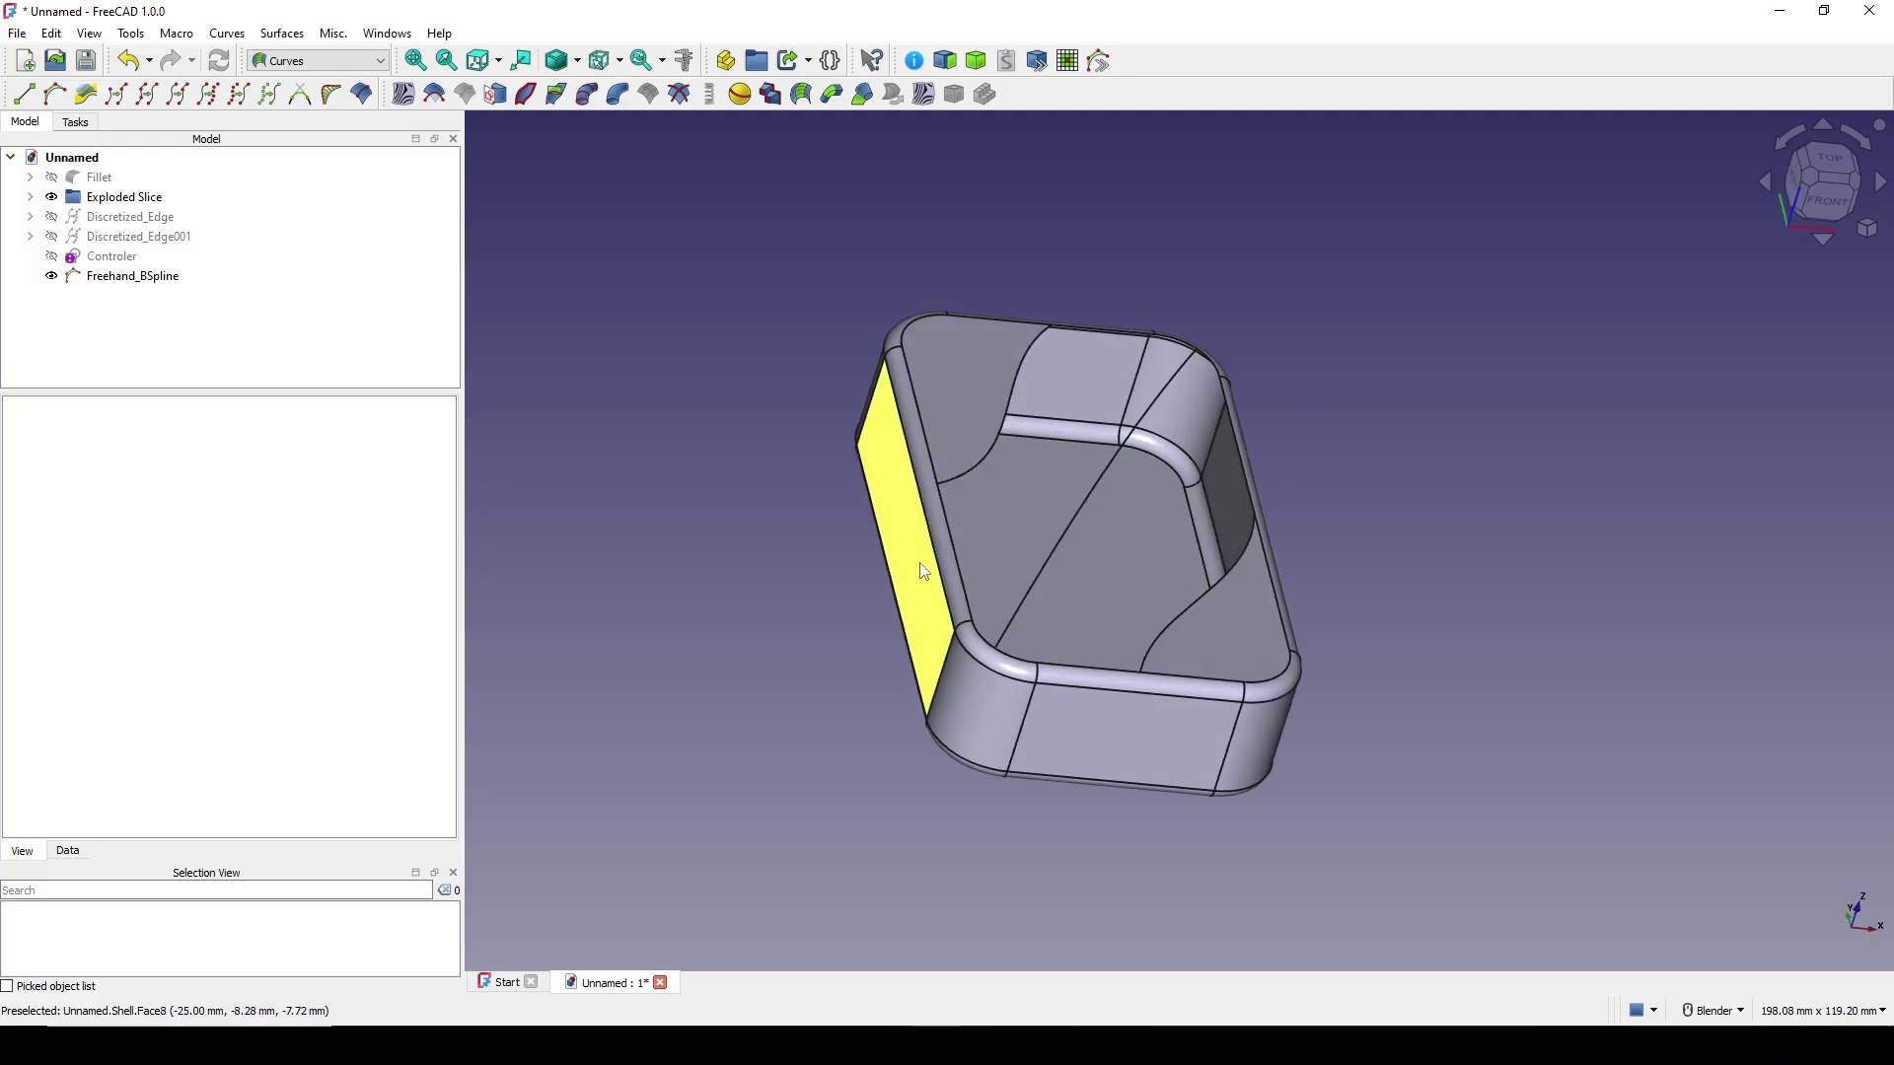
{"action": "left_click", "coordinate": [968, 680]}
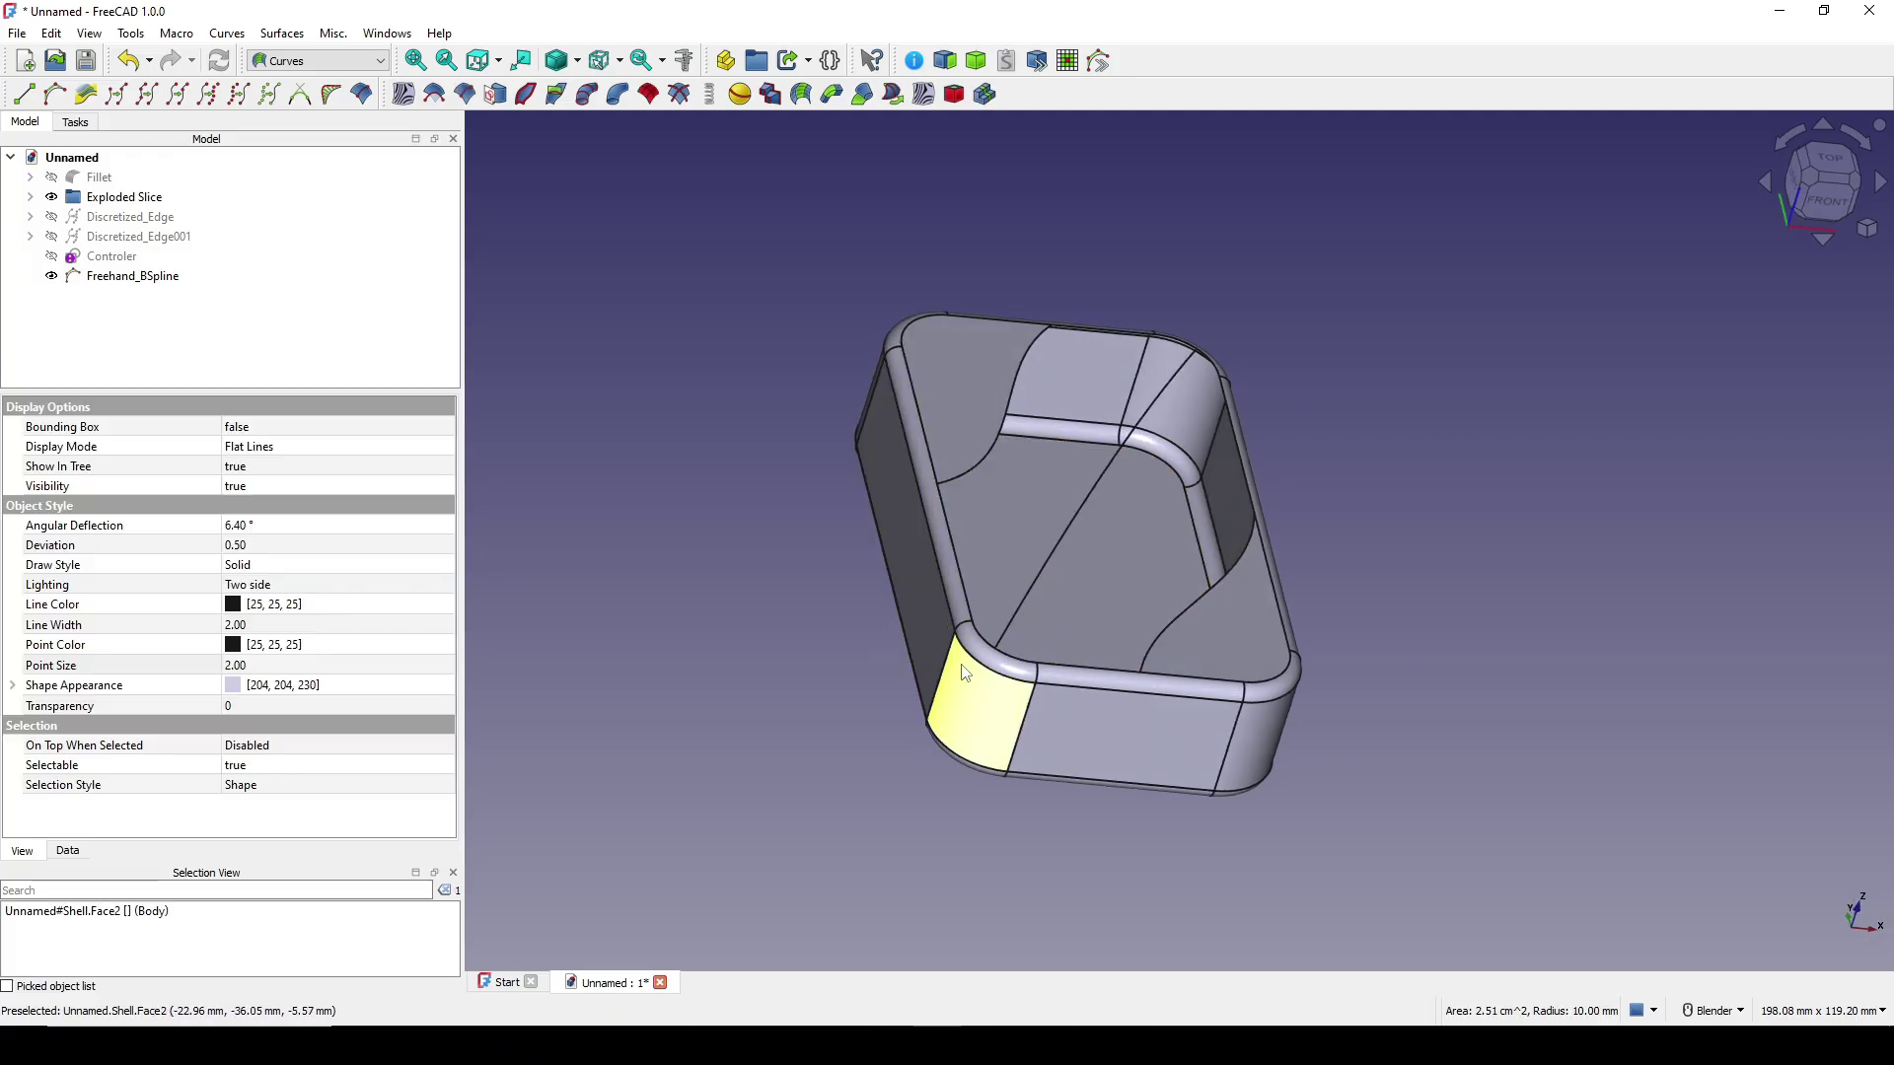
{"action": "left_click", "coordinate": [968, 397], "text": "ctrl"}
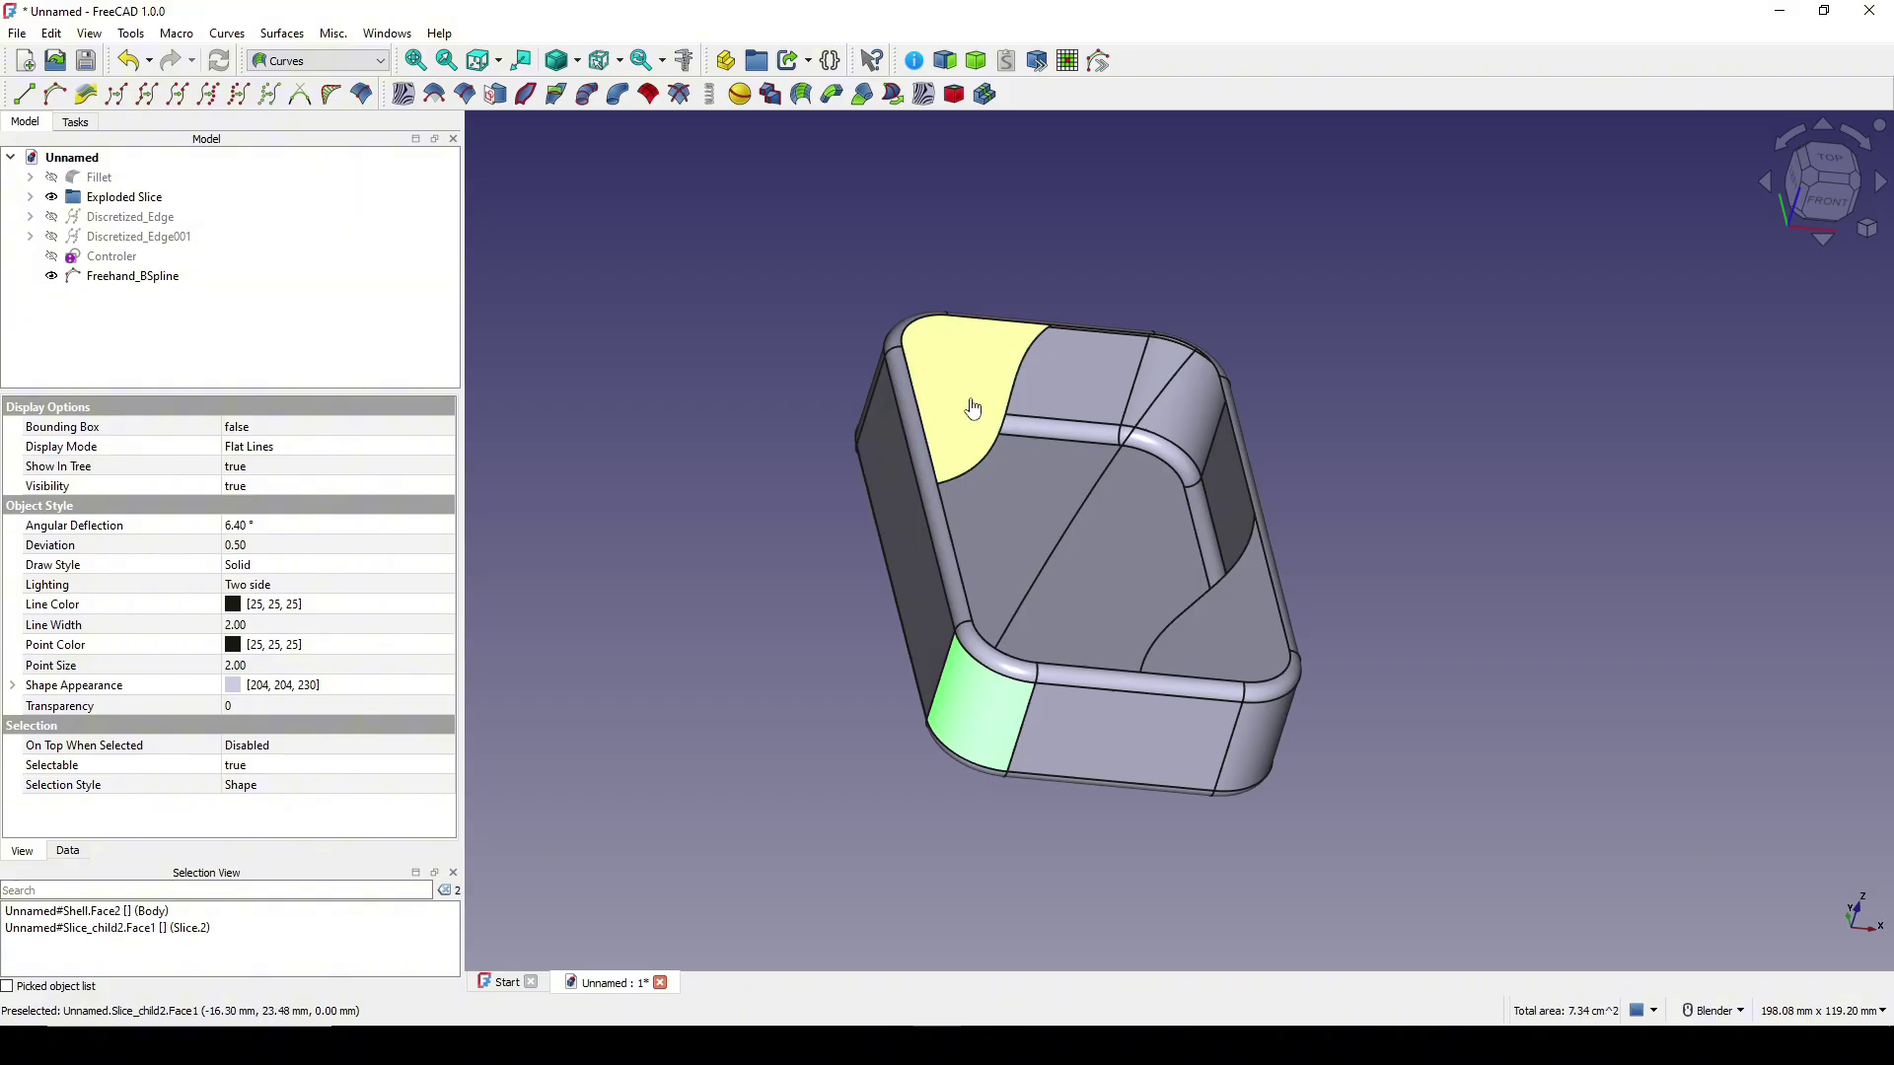
{"action": "left_click", "coordinate": [1246, 628], "text": "ctrl"}
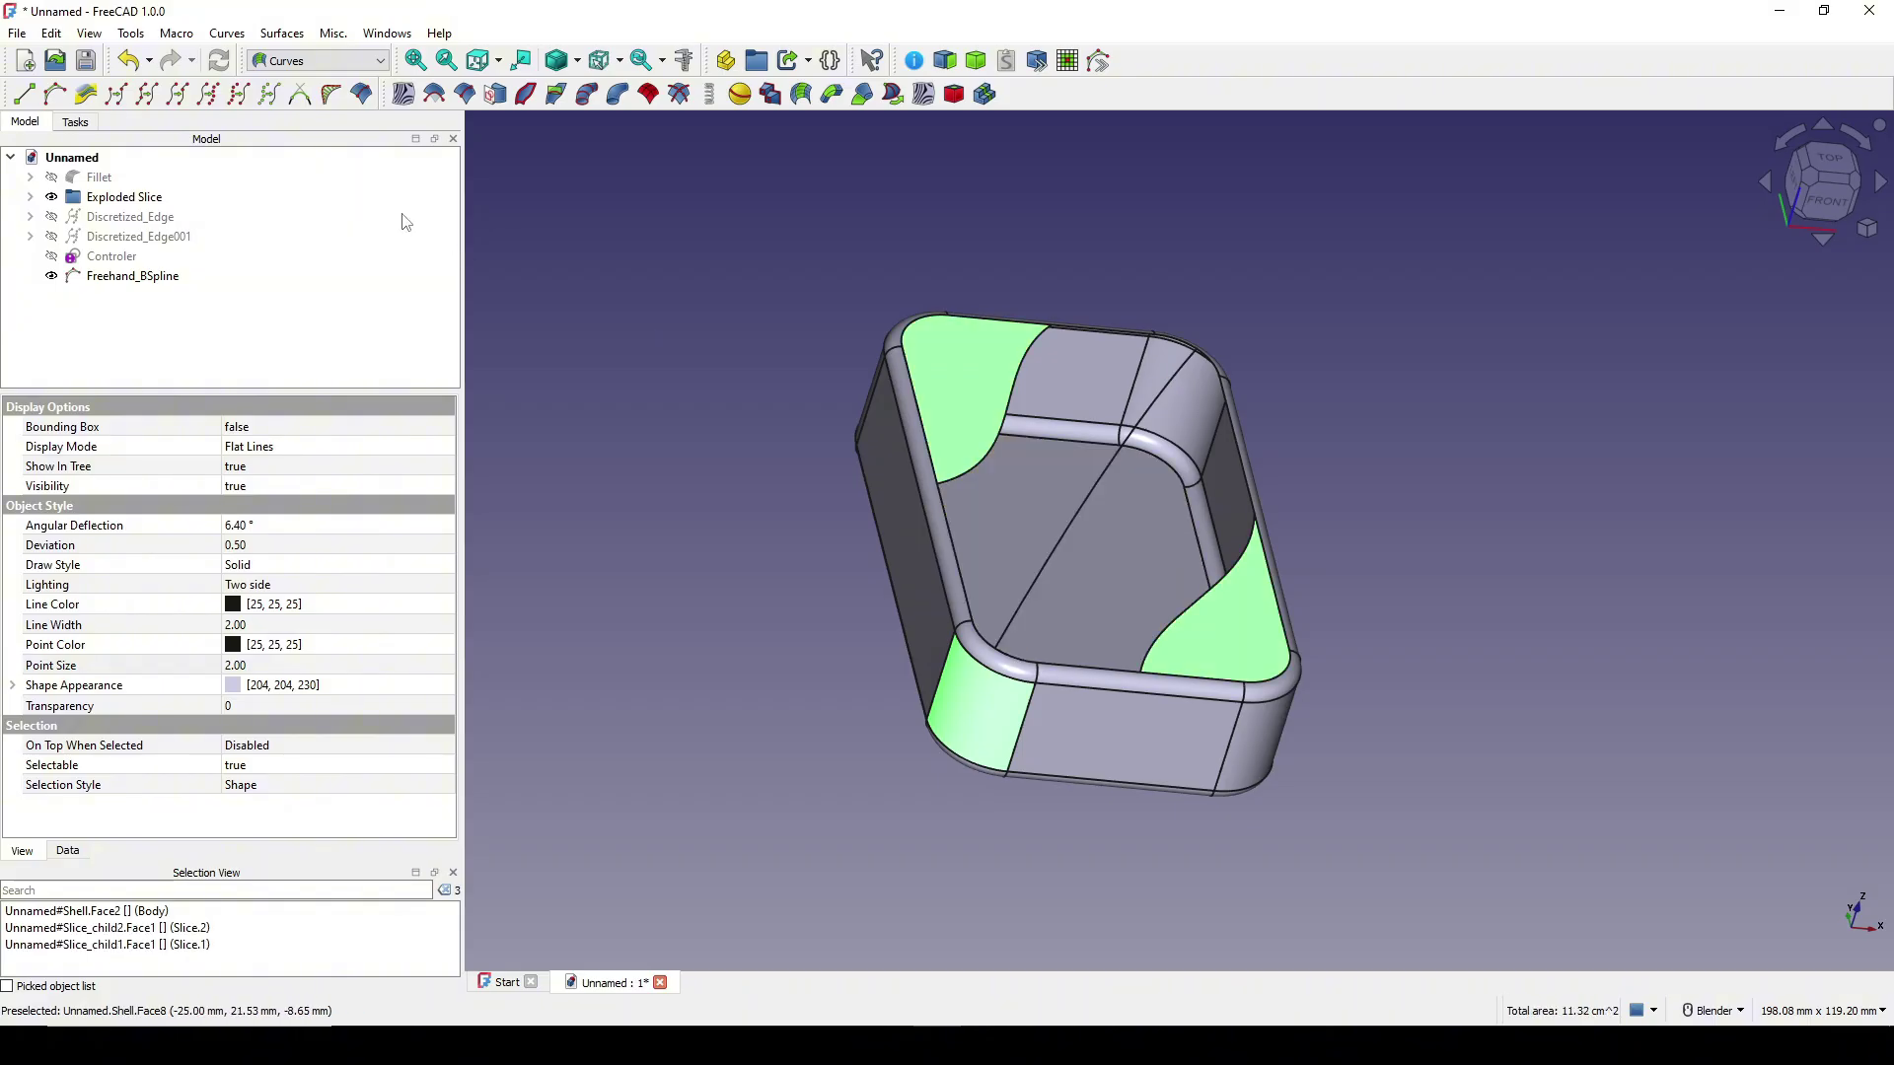
{"action": "left_click", "coordinate": [316, 61]}
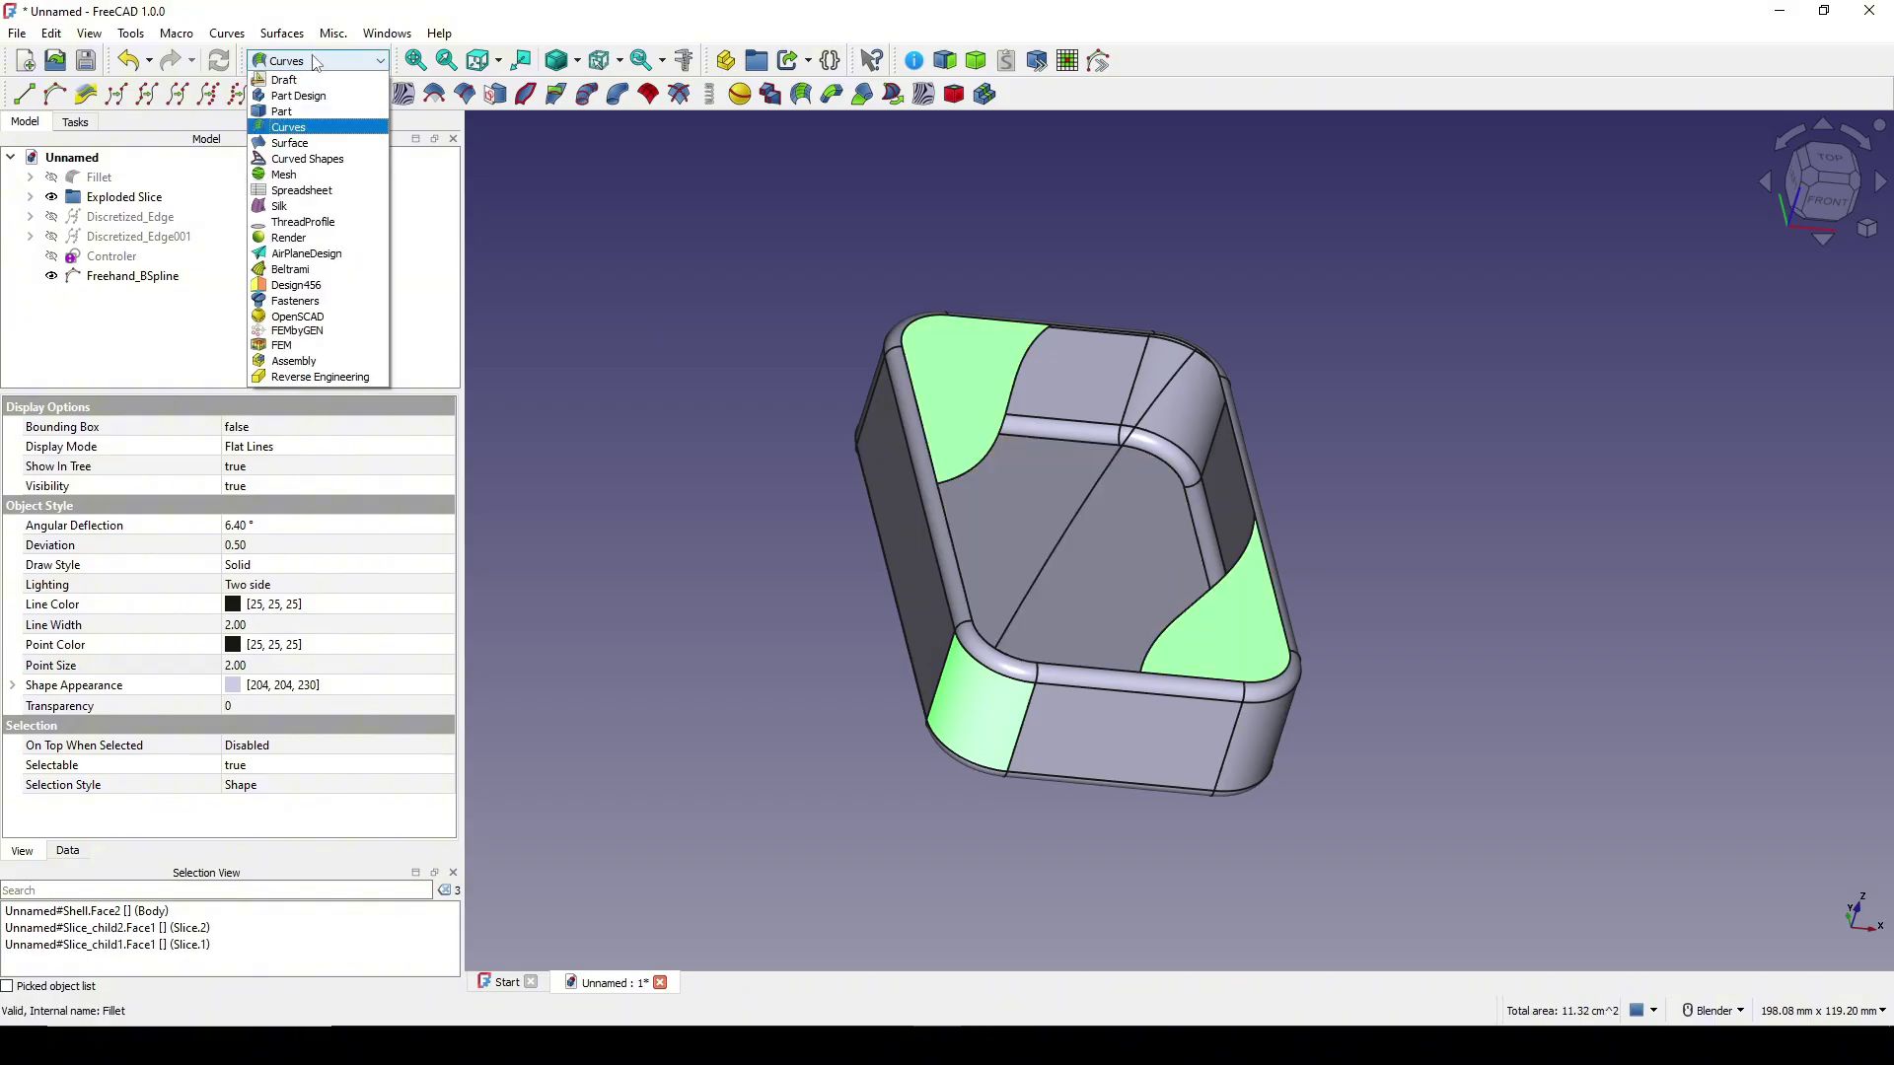
{"action": "left_click", "coordinate": [286, 110]}
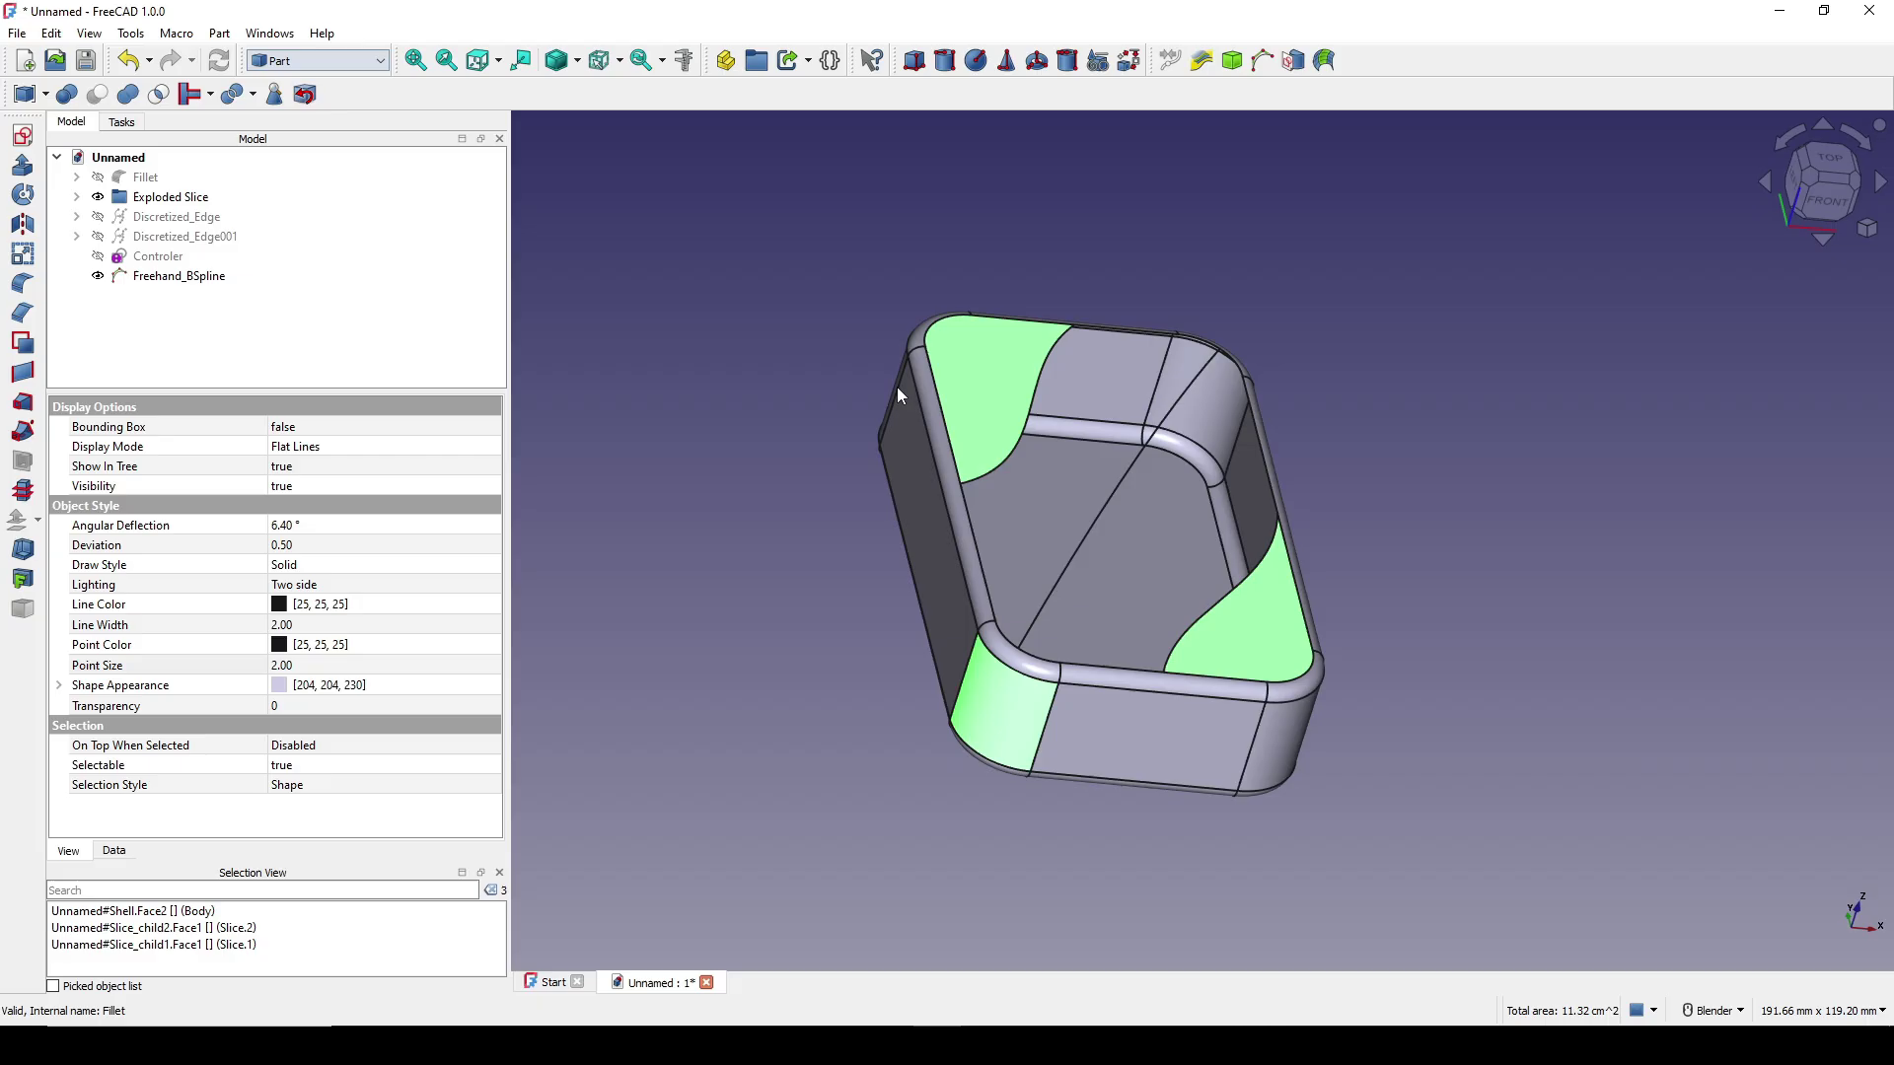
{"action": "left_click", "coordinate": [127, 95]}
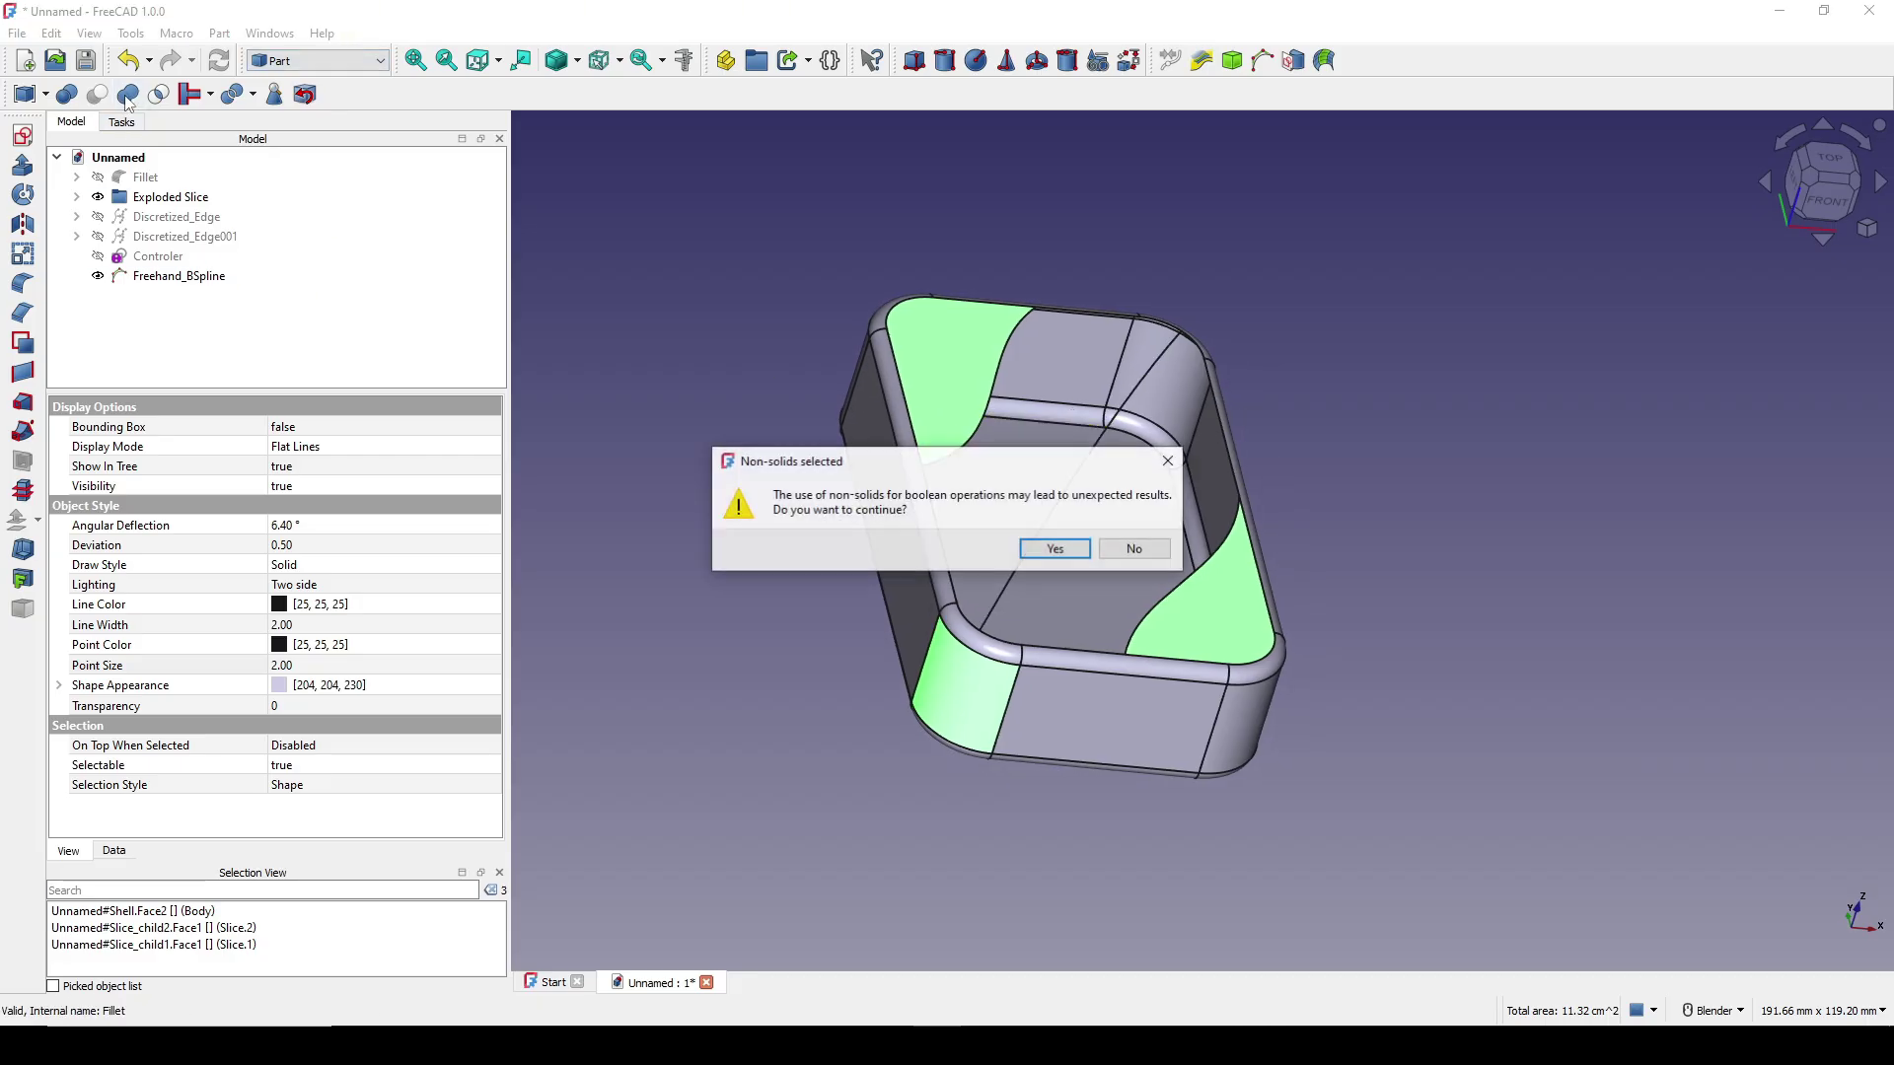
{"action": "left_click", "coordinate": [1066, 551]}
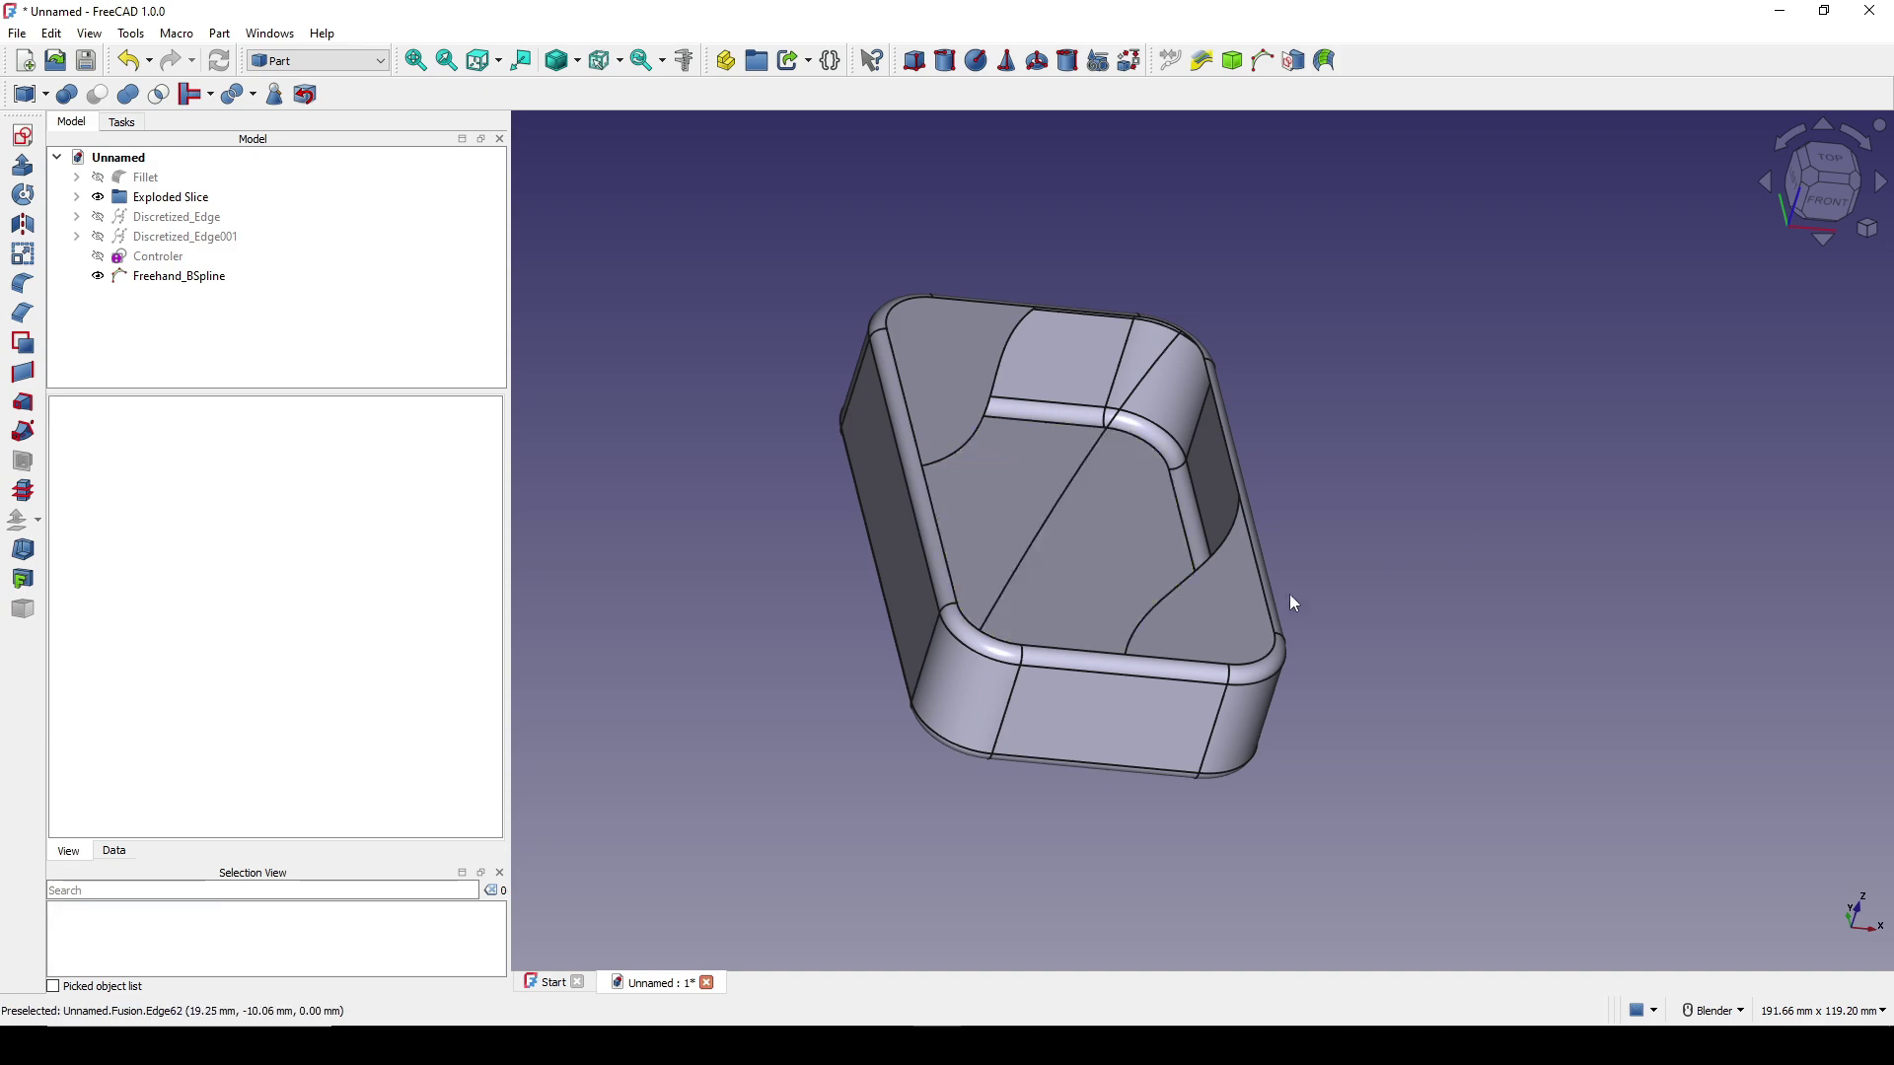
Examine the fused block's top rim edges and the rounded corner edge where the B-spline ridge ends.
{"action": "middle_click_drag", "start_coordinate": [1289, 593], "coordinate": [1057, 655]}
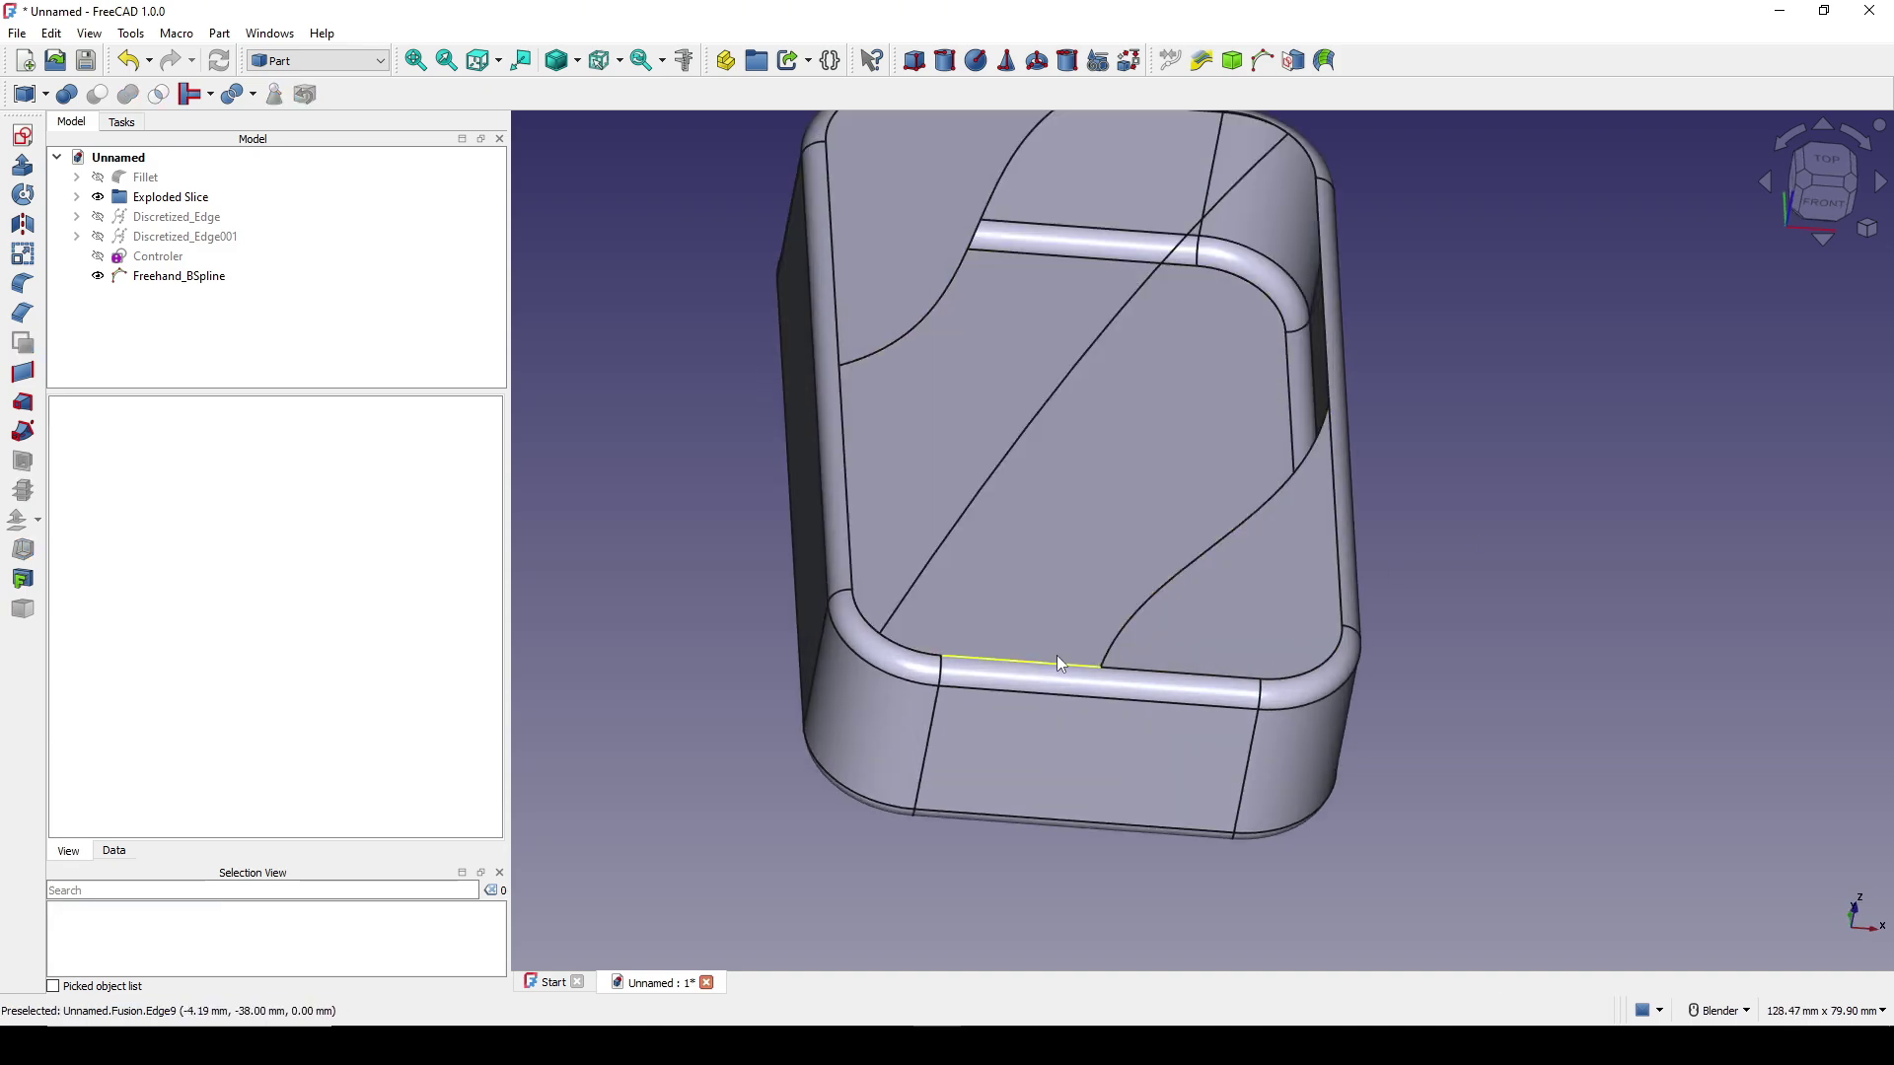
{"action": "left_click", "coordinate": [1055, 657]}
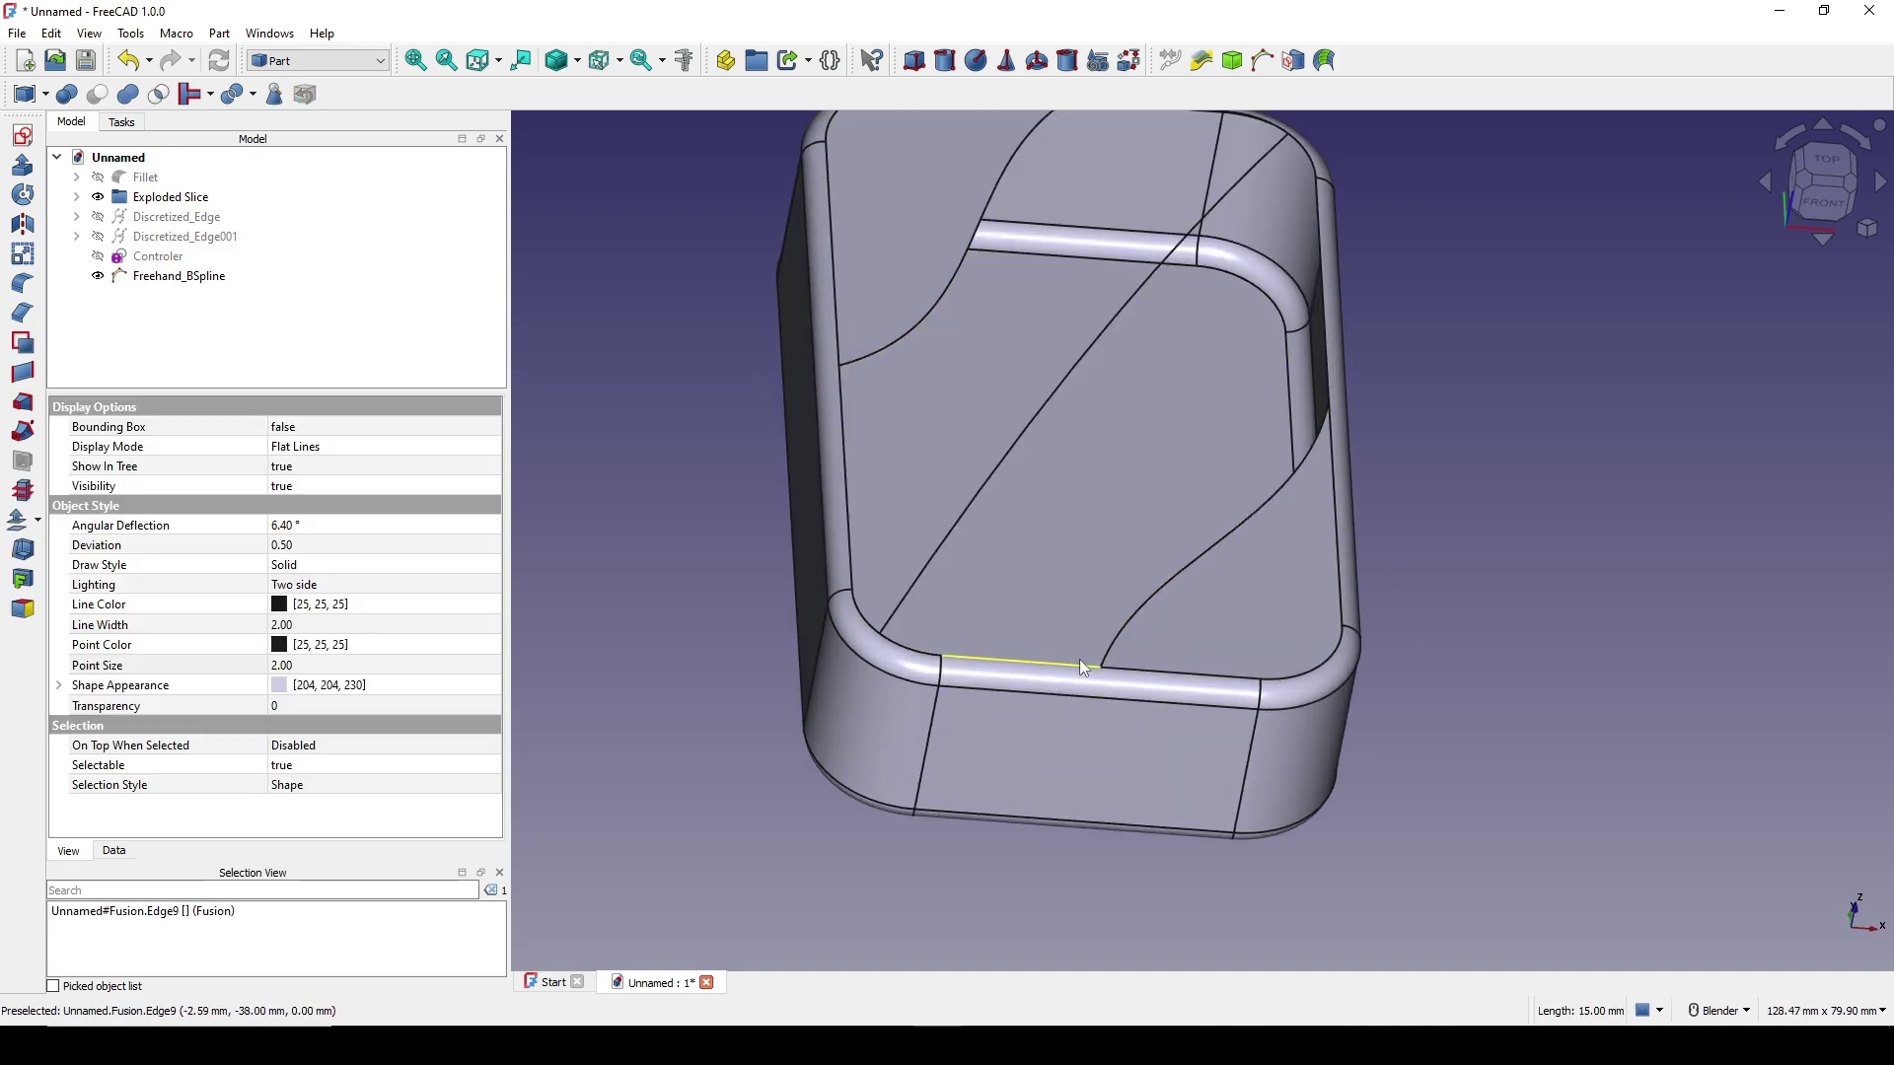
{"action": "scroll", "coordinate": [1167, 643], "scroll_direction": "up", "scroll_amount": 1}
{"action": "middle_click_drag", "start_coordinate": [1167, 643], "coordinate": [1295, 485]}
{"action": "left_click", "coordinate": [1158, 589]}
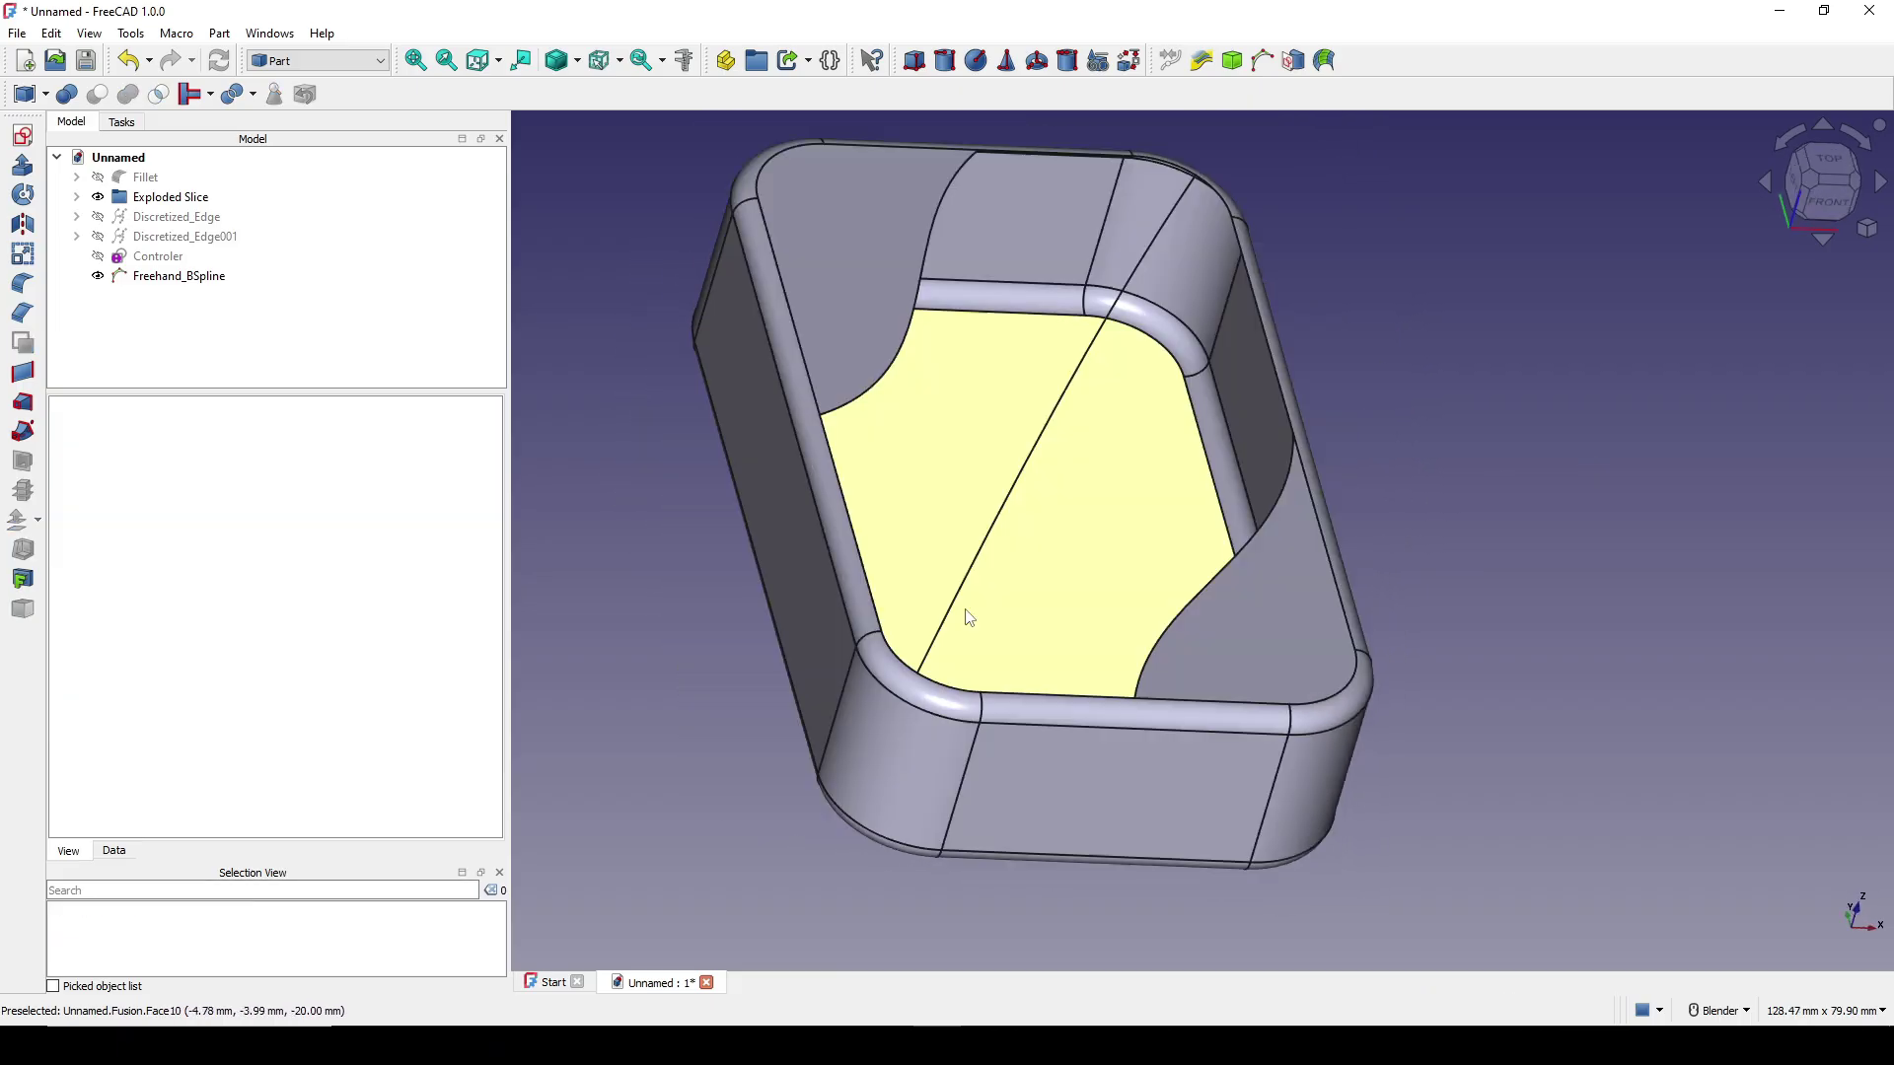
{"action": "left_click", "coordinate": [897, 661]}
{"action": "scroll", "coordinate": [961, 674], "scroll_direction": "up", "scroll_amount": 3}
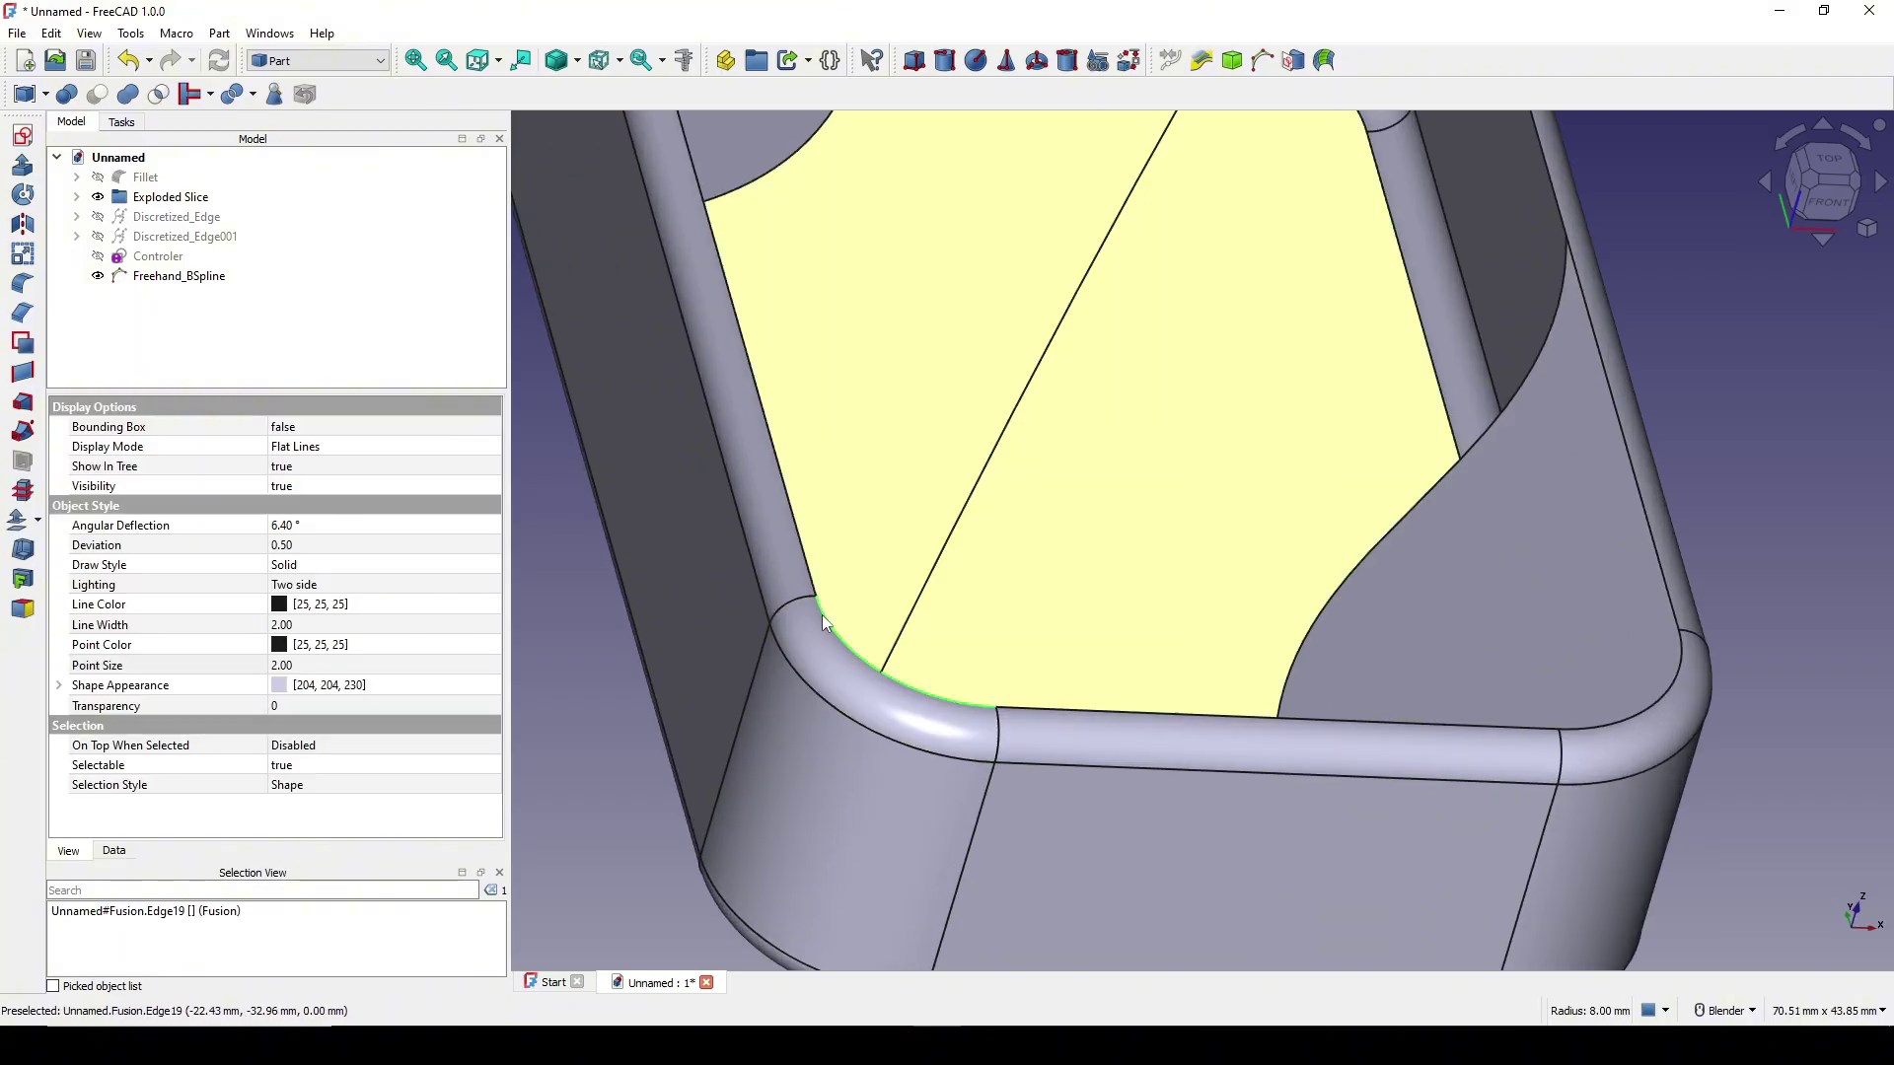
{"action": "scroll", "coordinate": [900, 668], "scroll_direction": "down", "scroll_amount": 4}
{"action": "scroll", "coordinate": [892, 691], "scroll_direction": "up", "scroll_amount": 5}
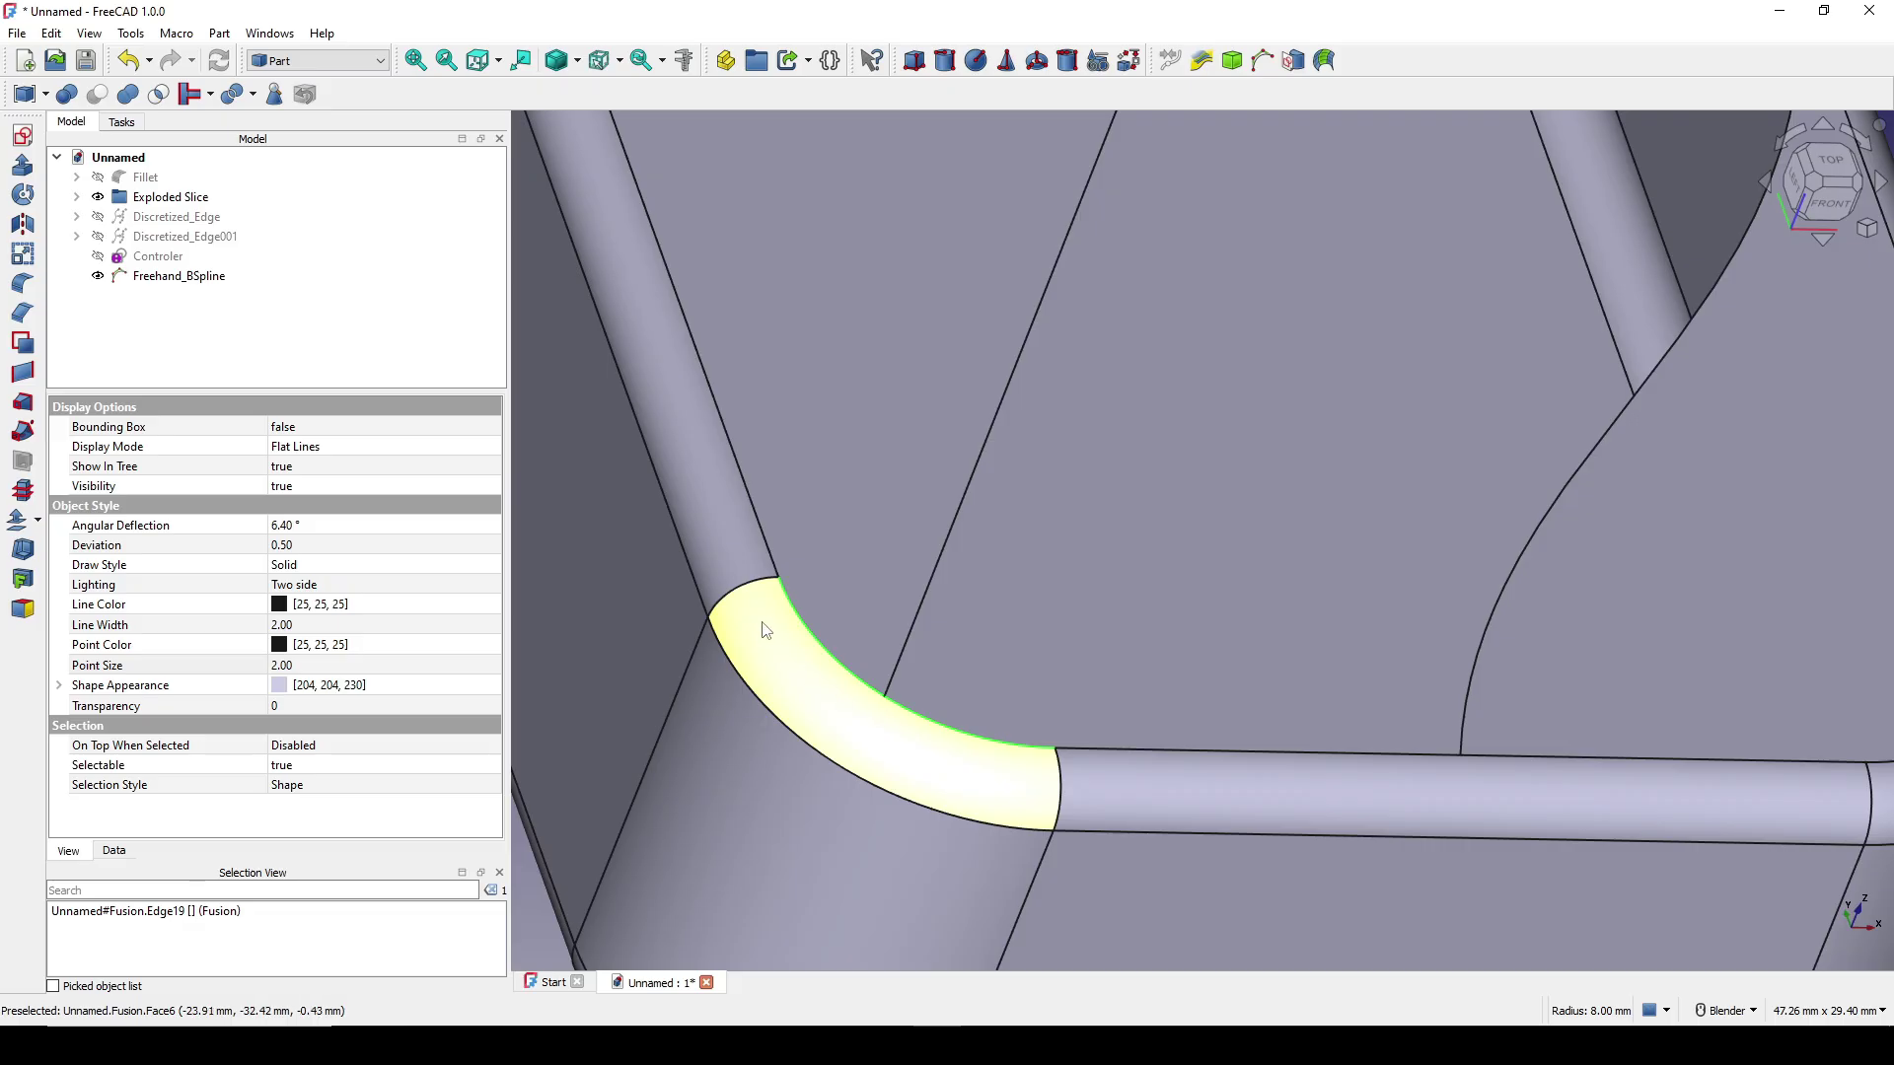
{"action": "scroll", "coordinate": [767, 582], "scroll_direction": "down", "scroll_amount": 5}
{"action": "middle_click_drag", "start_coordinate": [946, 612], "coordinate": [1127, 584]}
{"action": "left_click", "coordinate": [1466, 505]}
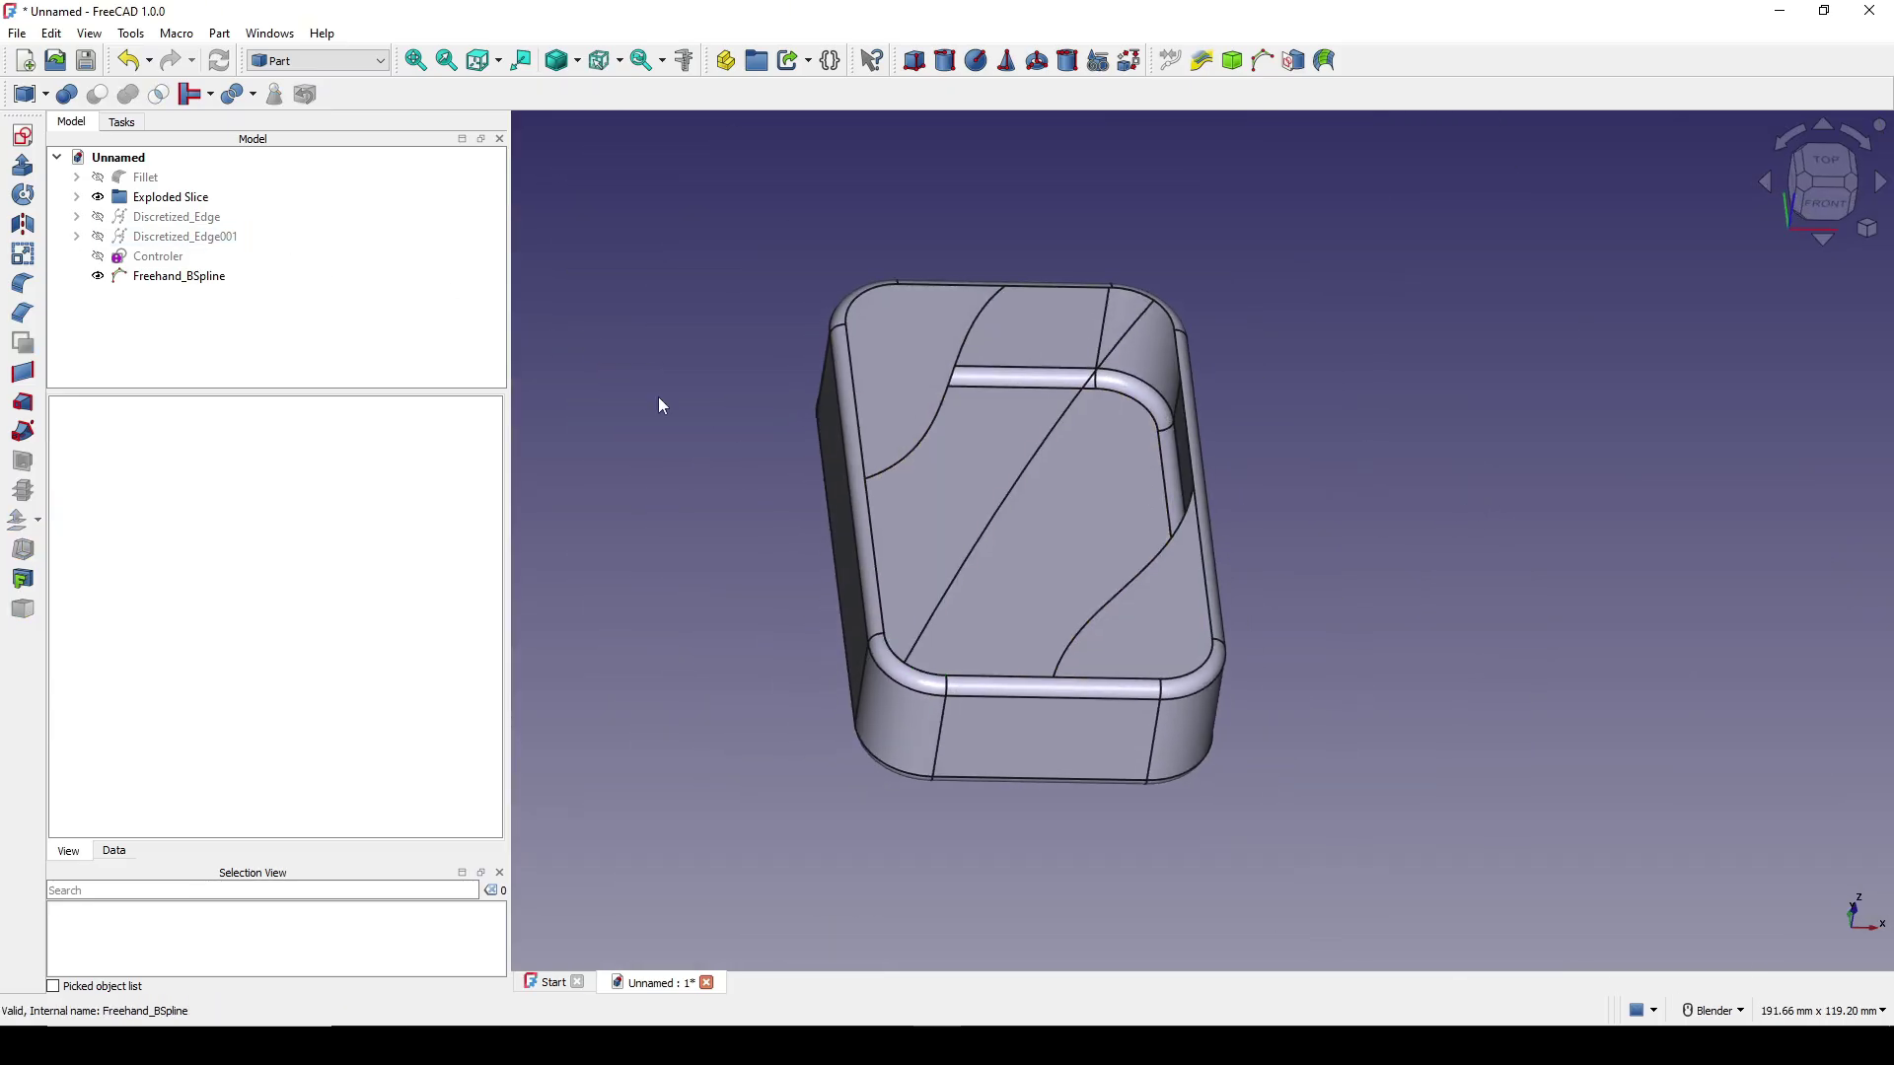
Slice the fused block with the freehand B-spline ridge.
{"action": "left_click", "coordinate": [845, 563]}
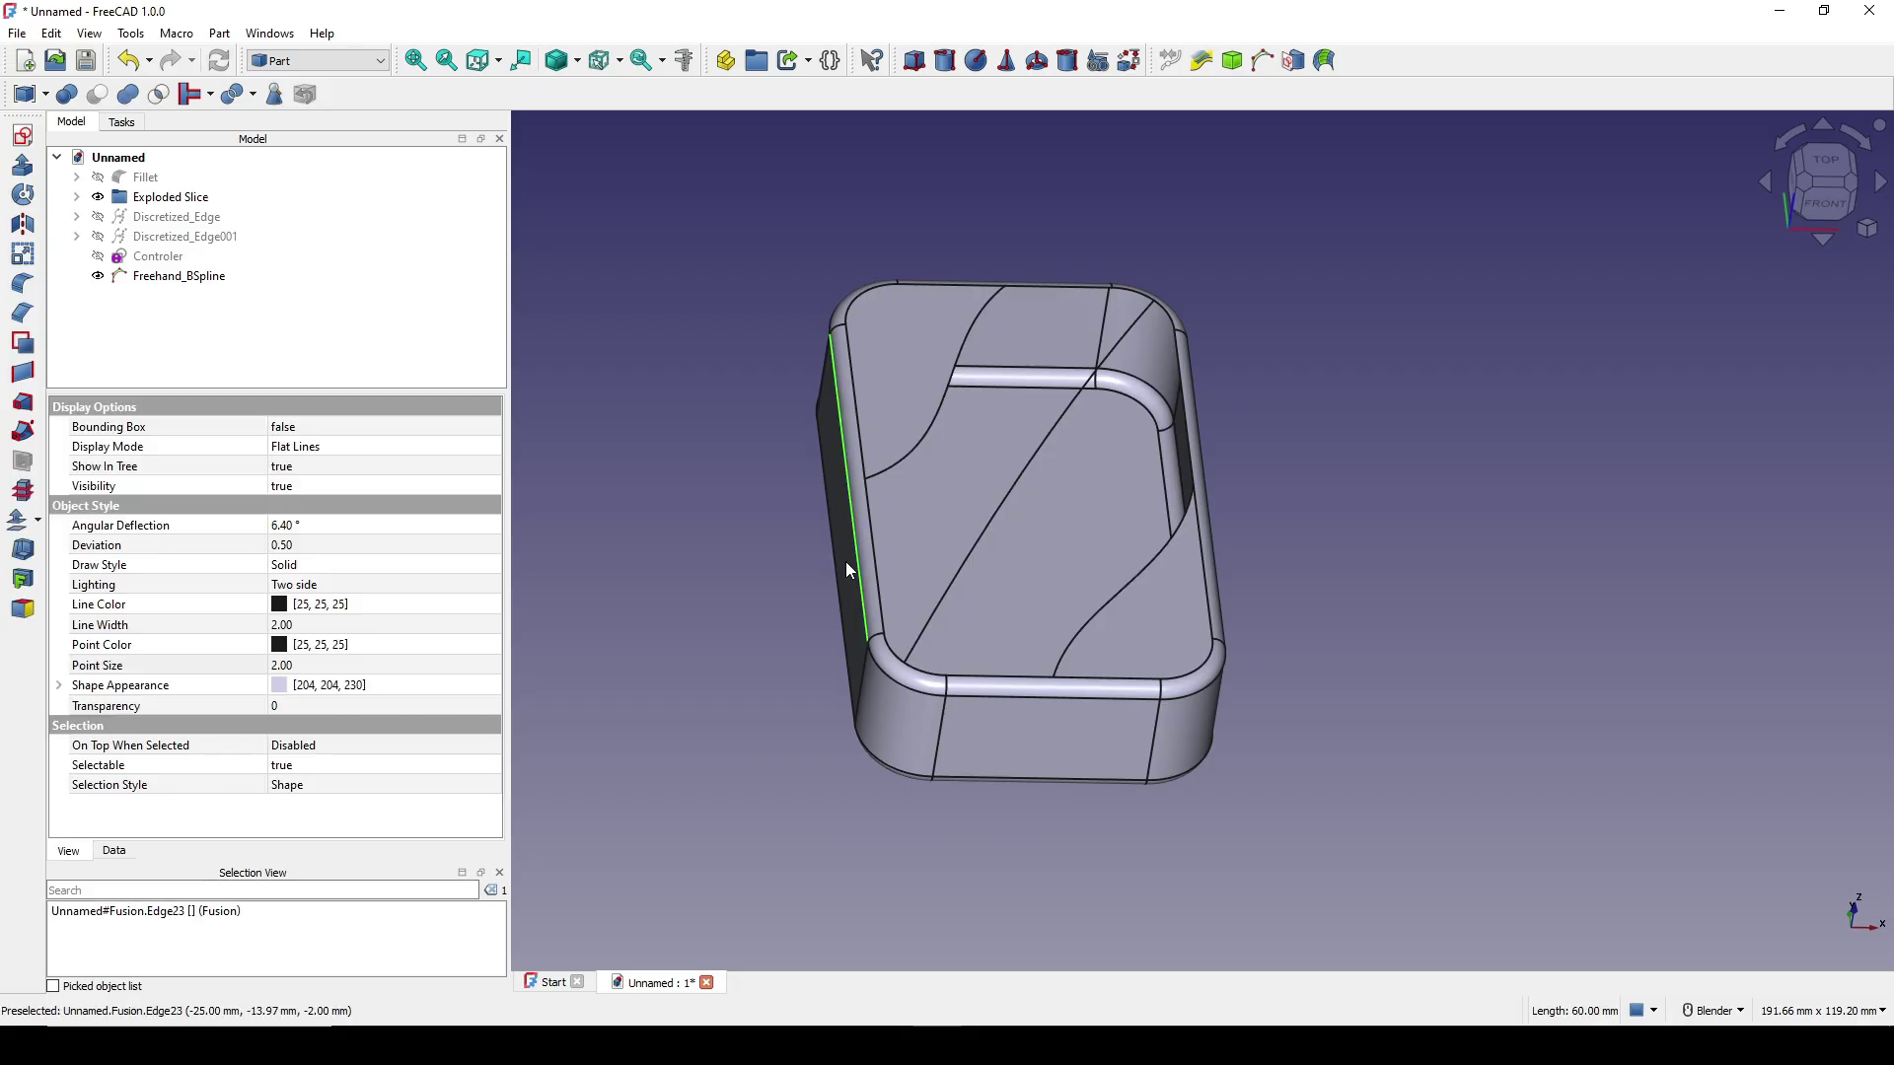
{"action": "key", "text": "space"}
{"action": "key", "text": "space"}
{"action": "left_click", "coordinate": [986, 528], "text": "ctrl"}
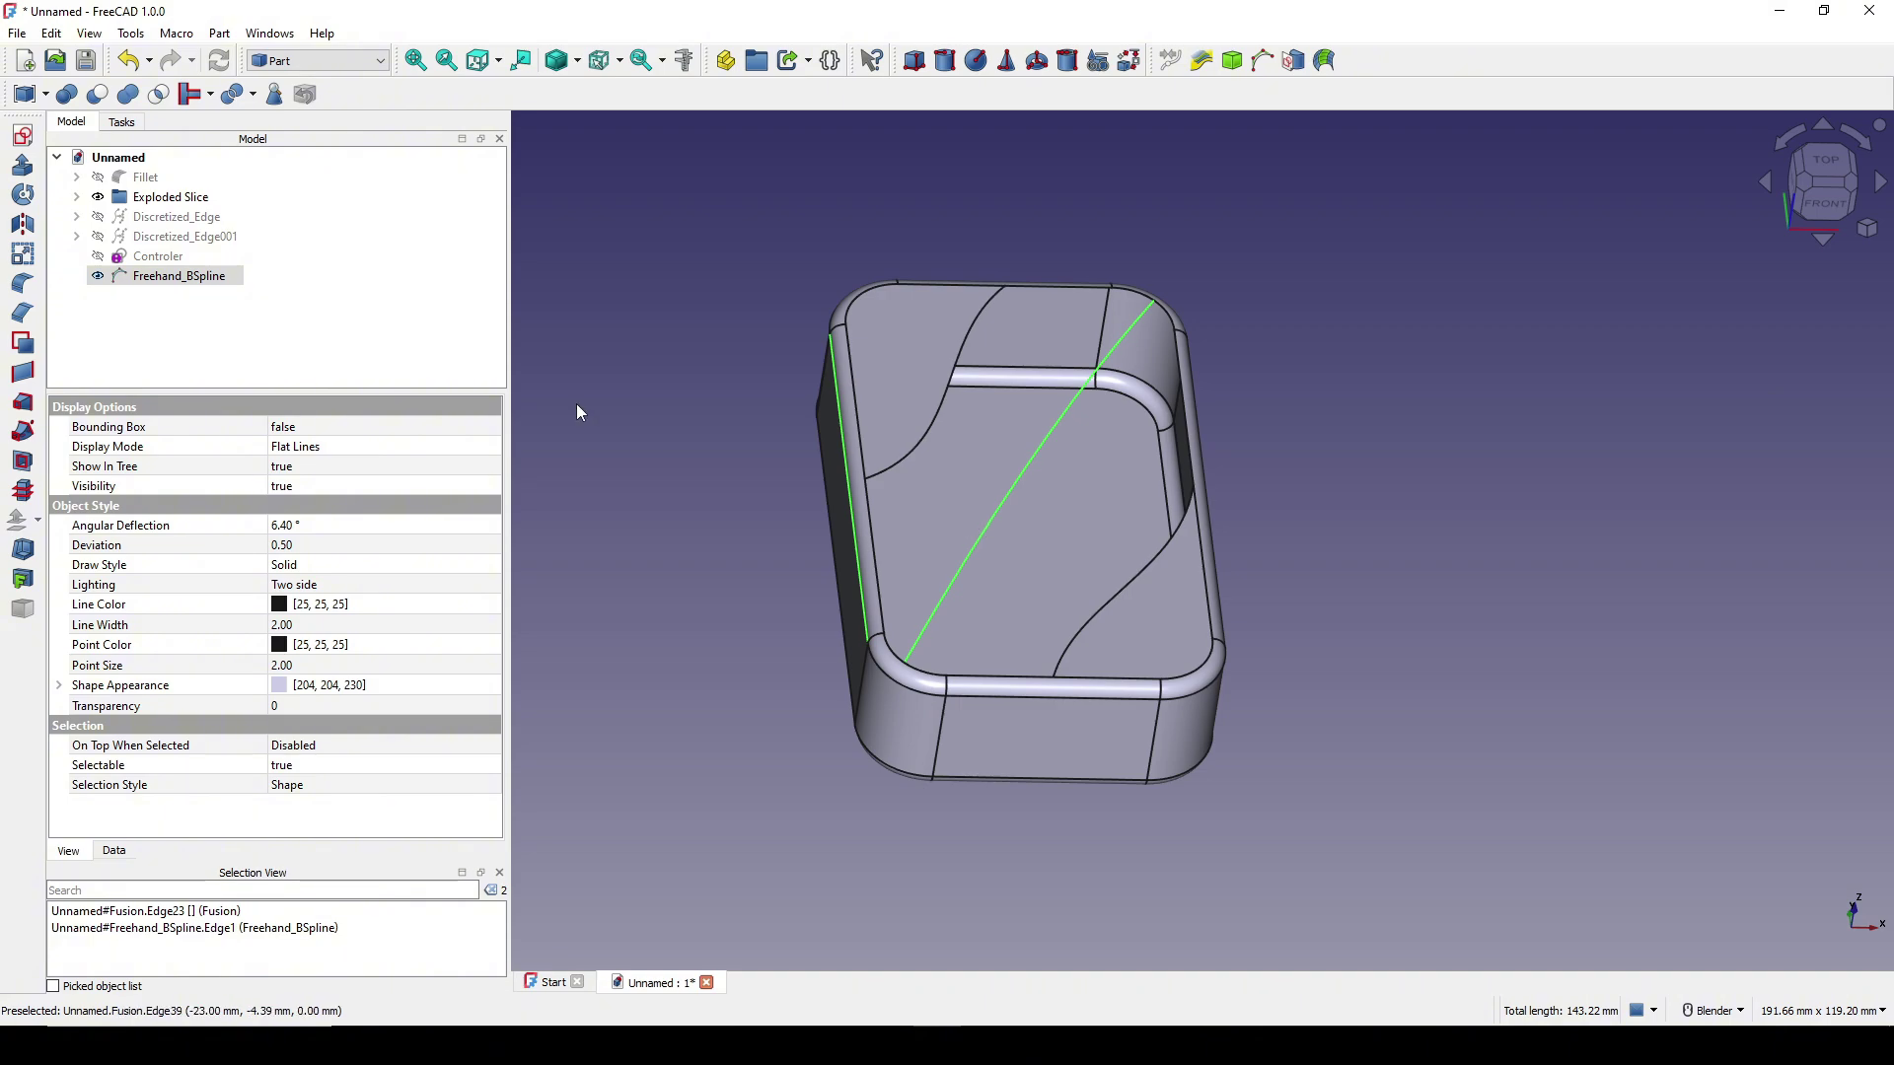
{"action": "left_click", "coordinate": [219, 33]}
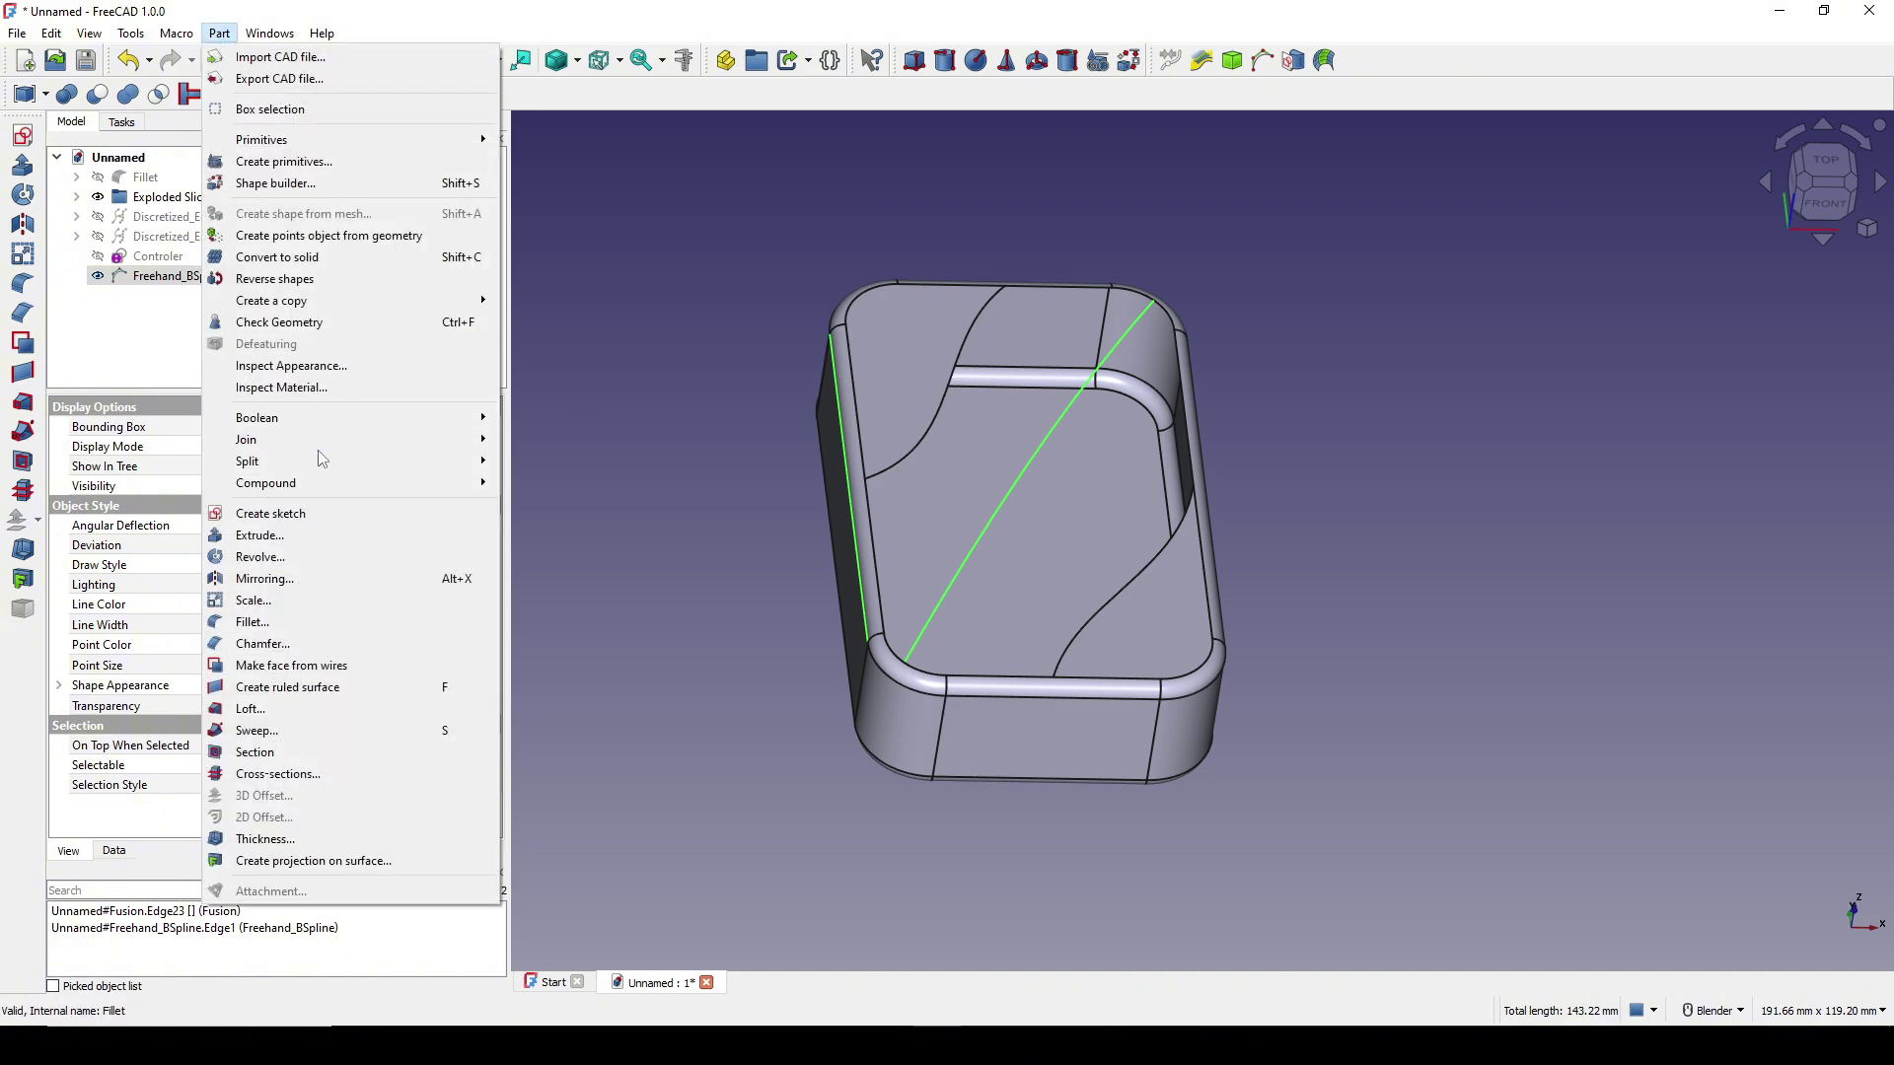
{"action": "mouse_move", "coordinate": [314, 463]}
{"action": "left_click", "coordinate": [635, 504]}
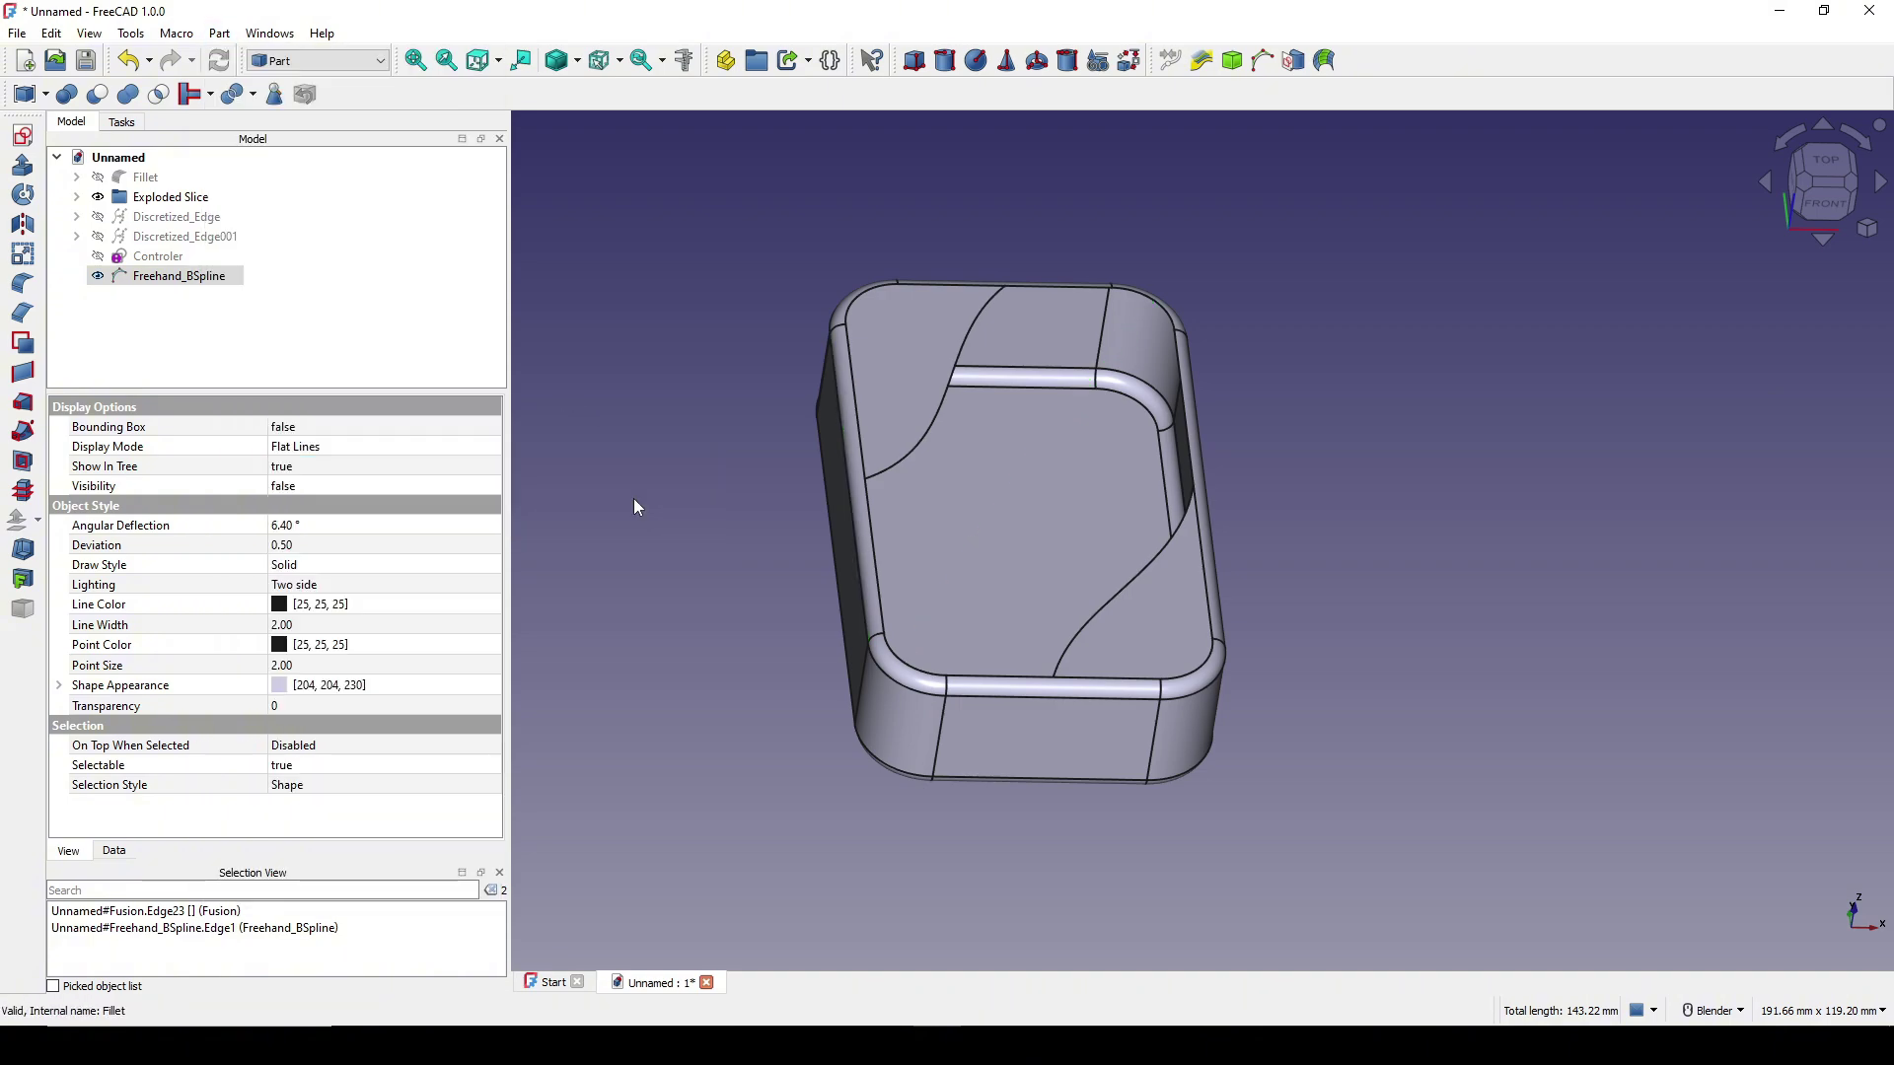
Check how the rounded rim edges are divided at both corners where the ridge met them.
{"action": "scroll", "coordinate": [871, 658], "scroll_direction": "up", "scroll_amount": 4}
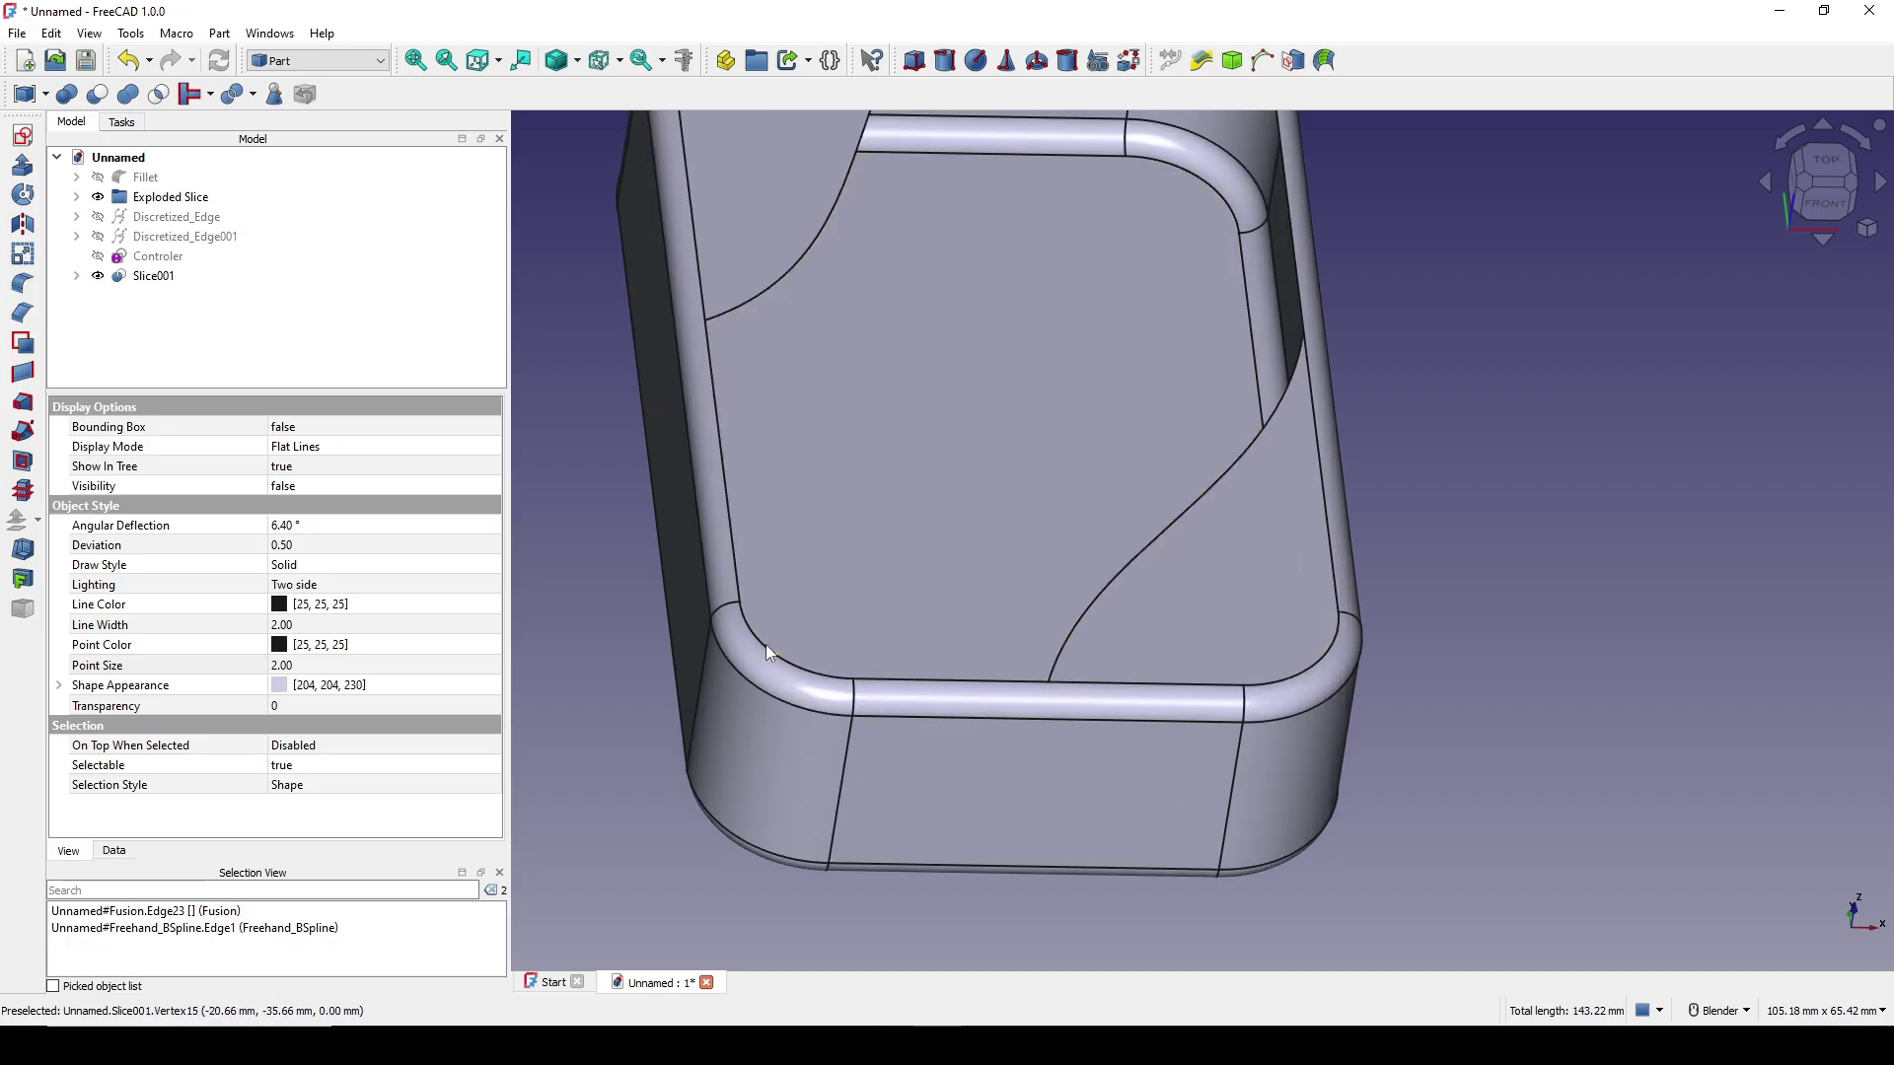
{"action": "left_click", "coordinate": [759, 649]}
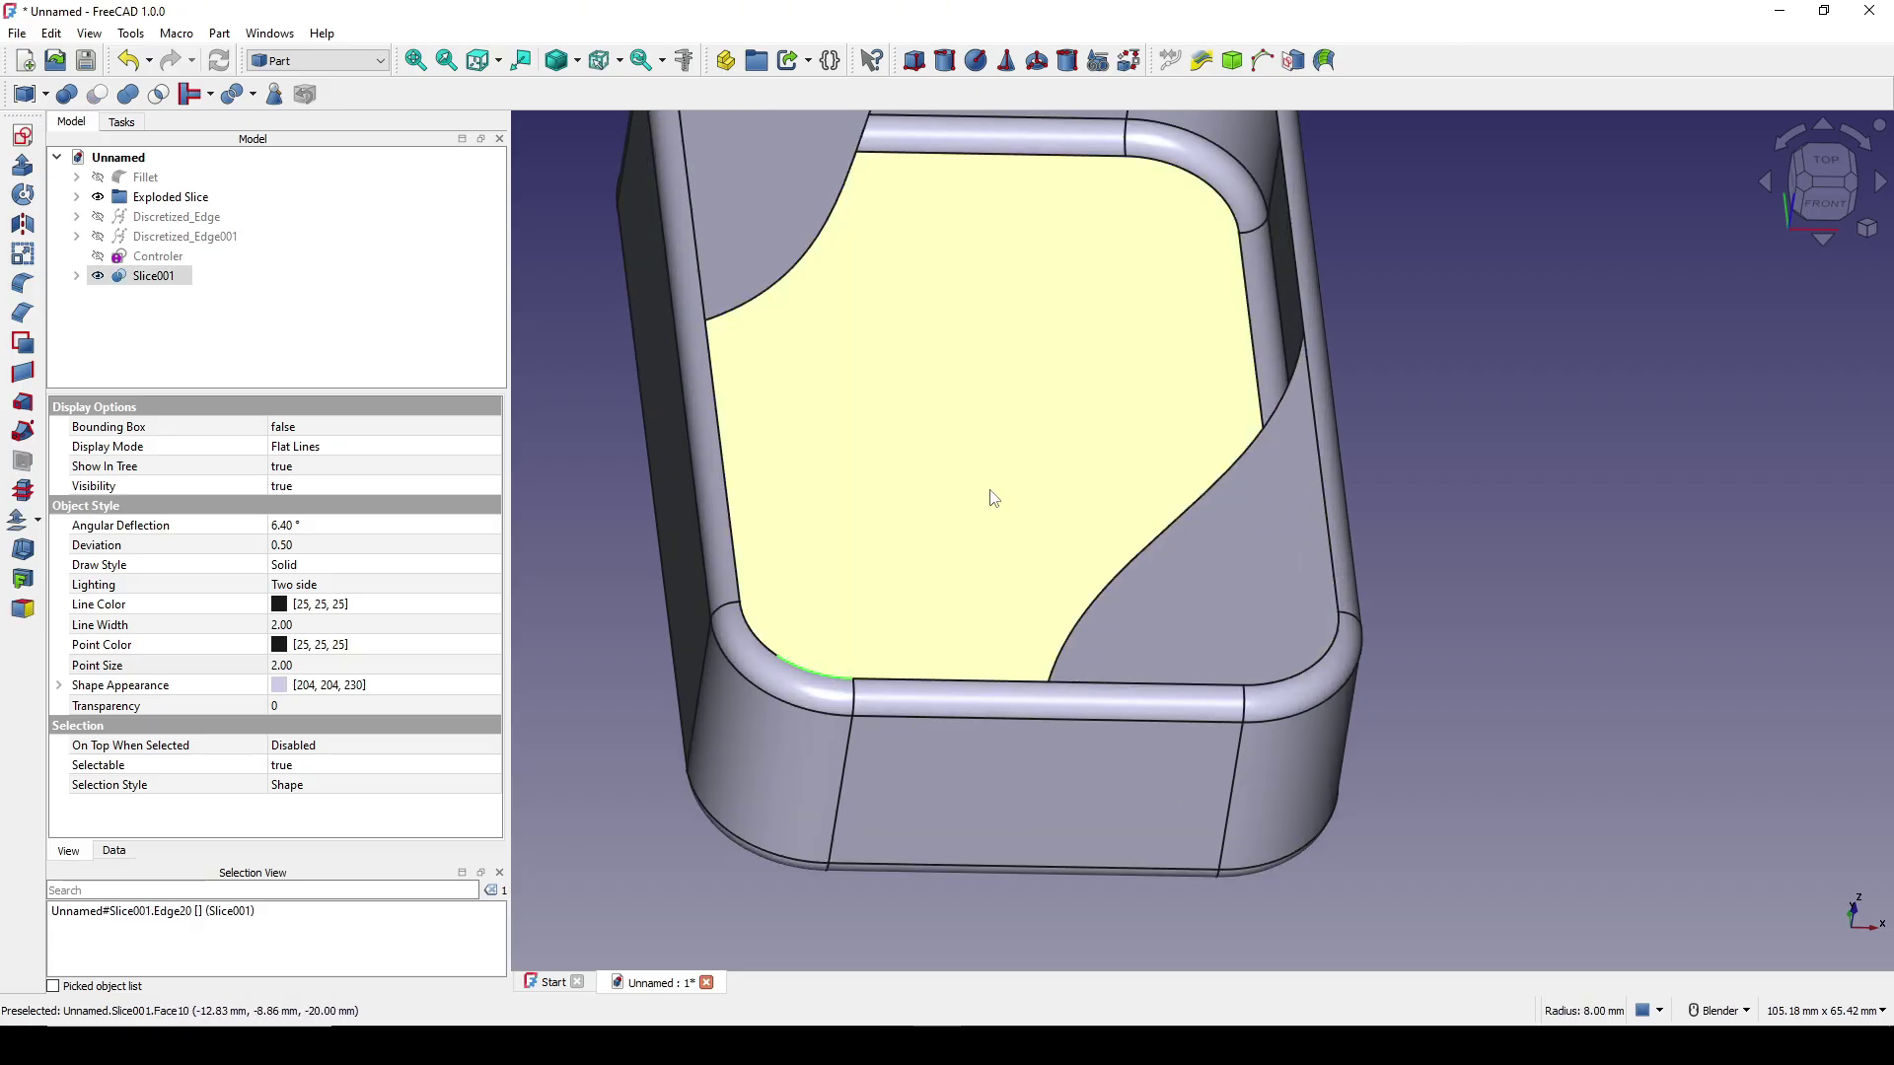
{"action": "middle_click_drag", "start_coordinate": [990, 495], "coordinate": [893, 664], "text": "shift"}
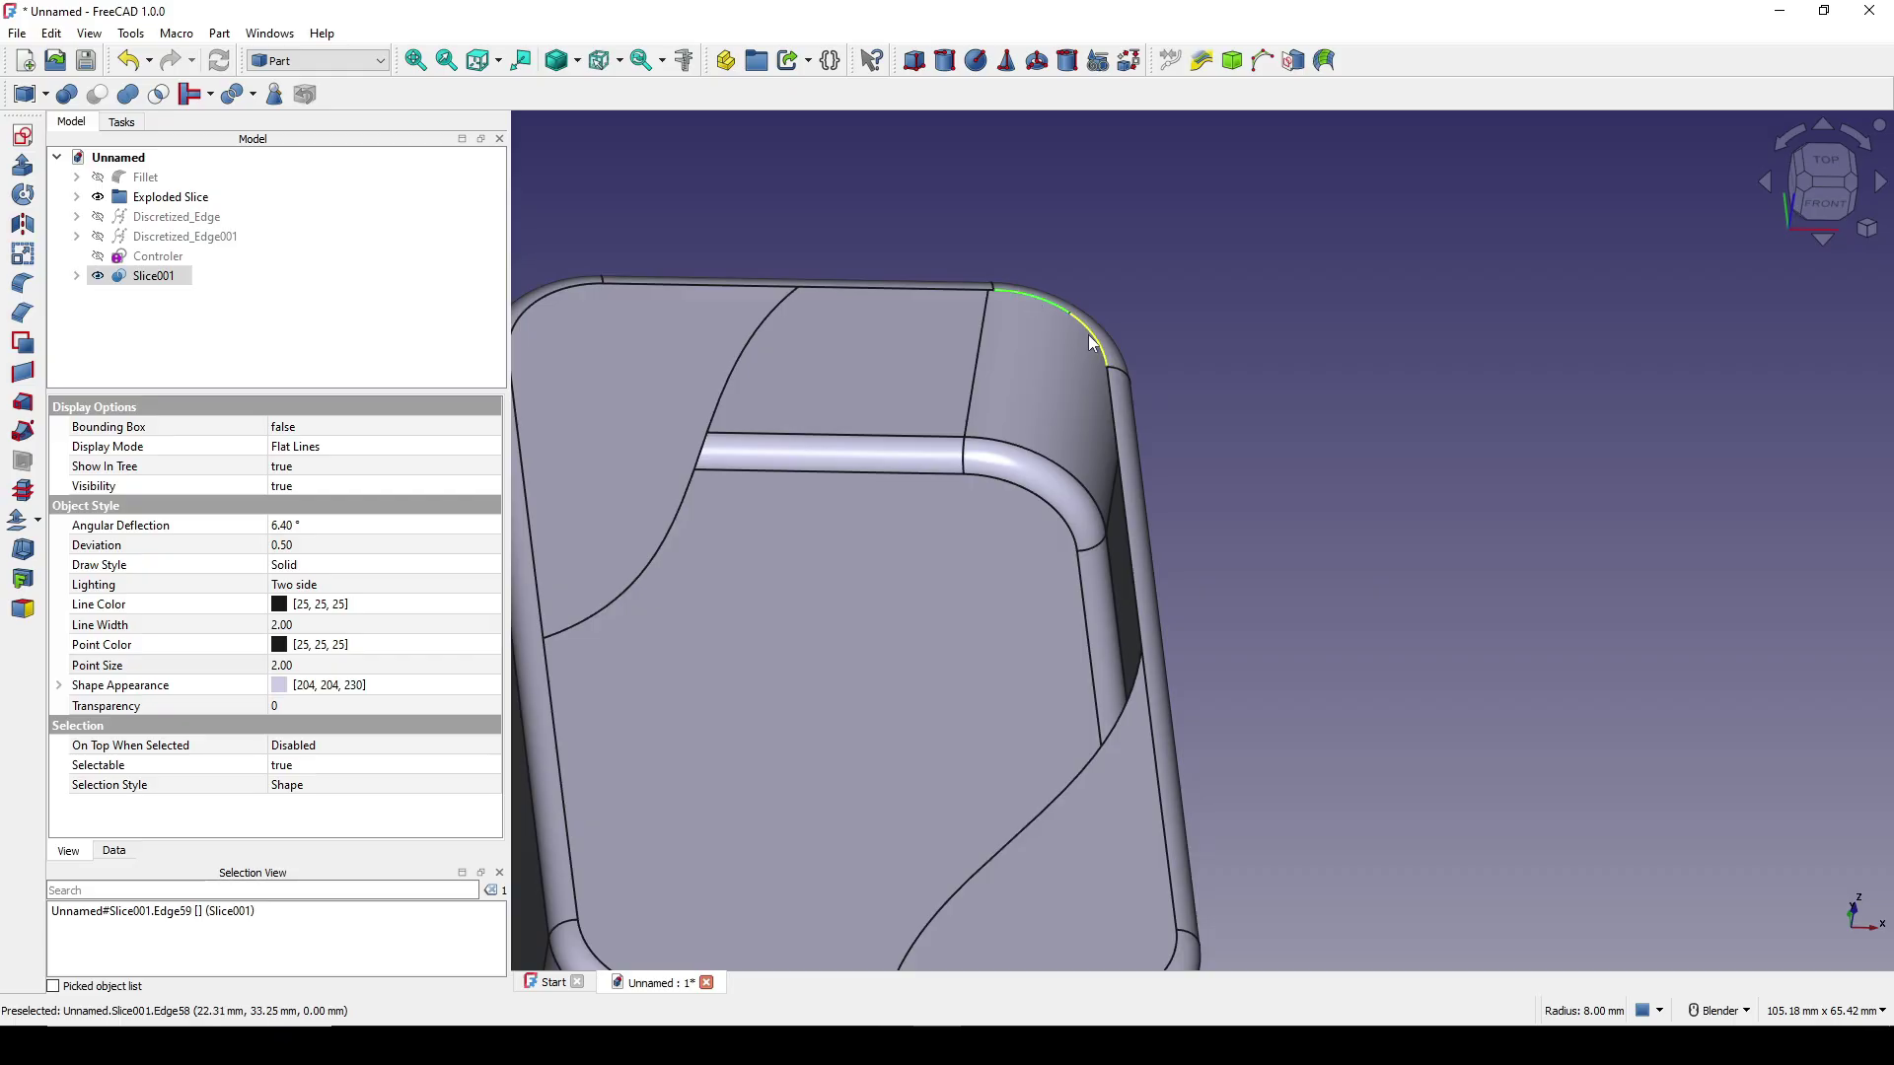
{"action": "scroll", "coordinate": [1088, 340], "scroll_direction": "down", "scroll_amount": 5}
{"action": "left_click", "coordinate": [1302, 348]}
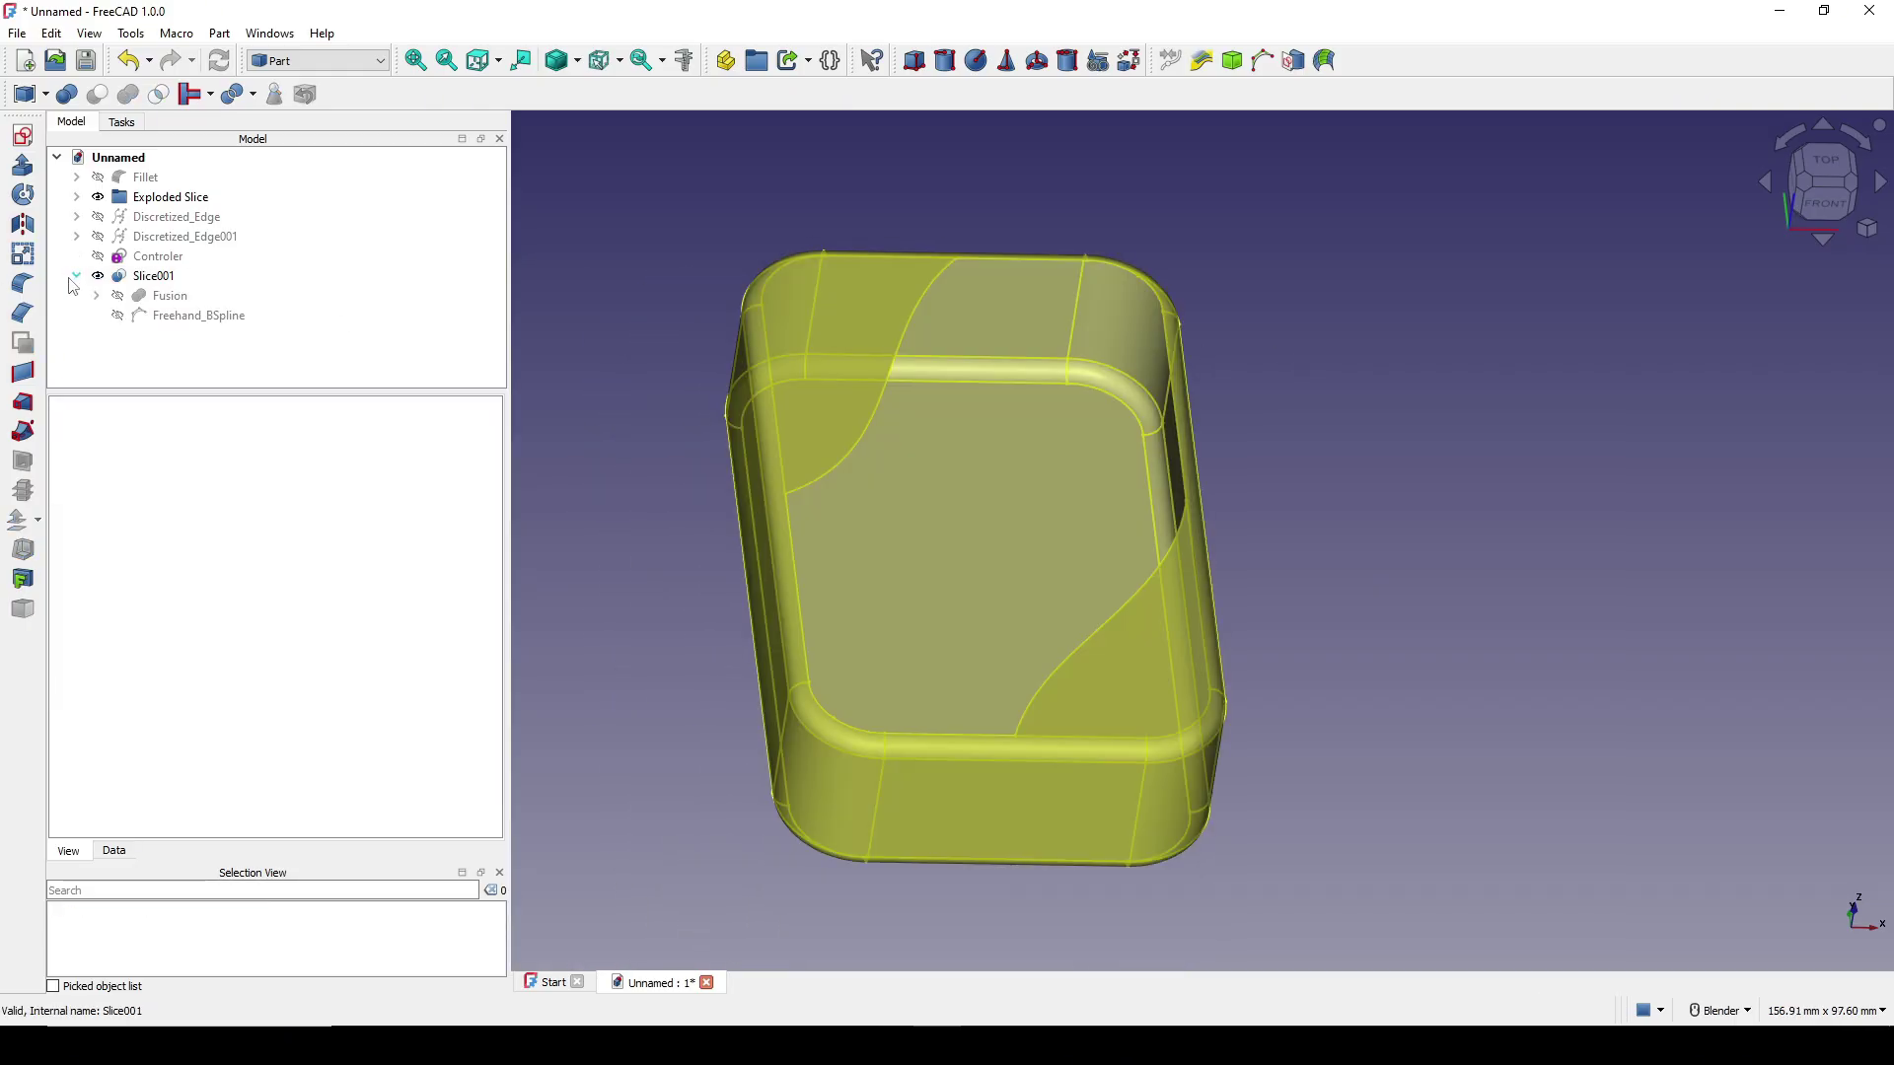
Show the freehand B-spline nested under Slice001 and clear the selection.
{"action": "left_click", "coordinate": [183, 318]}
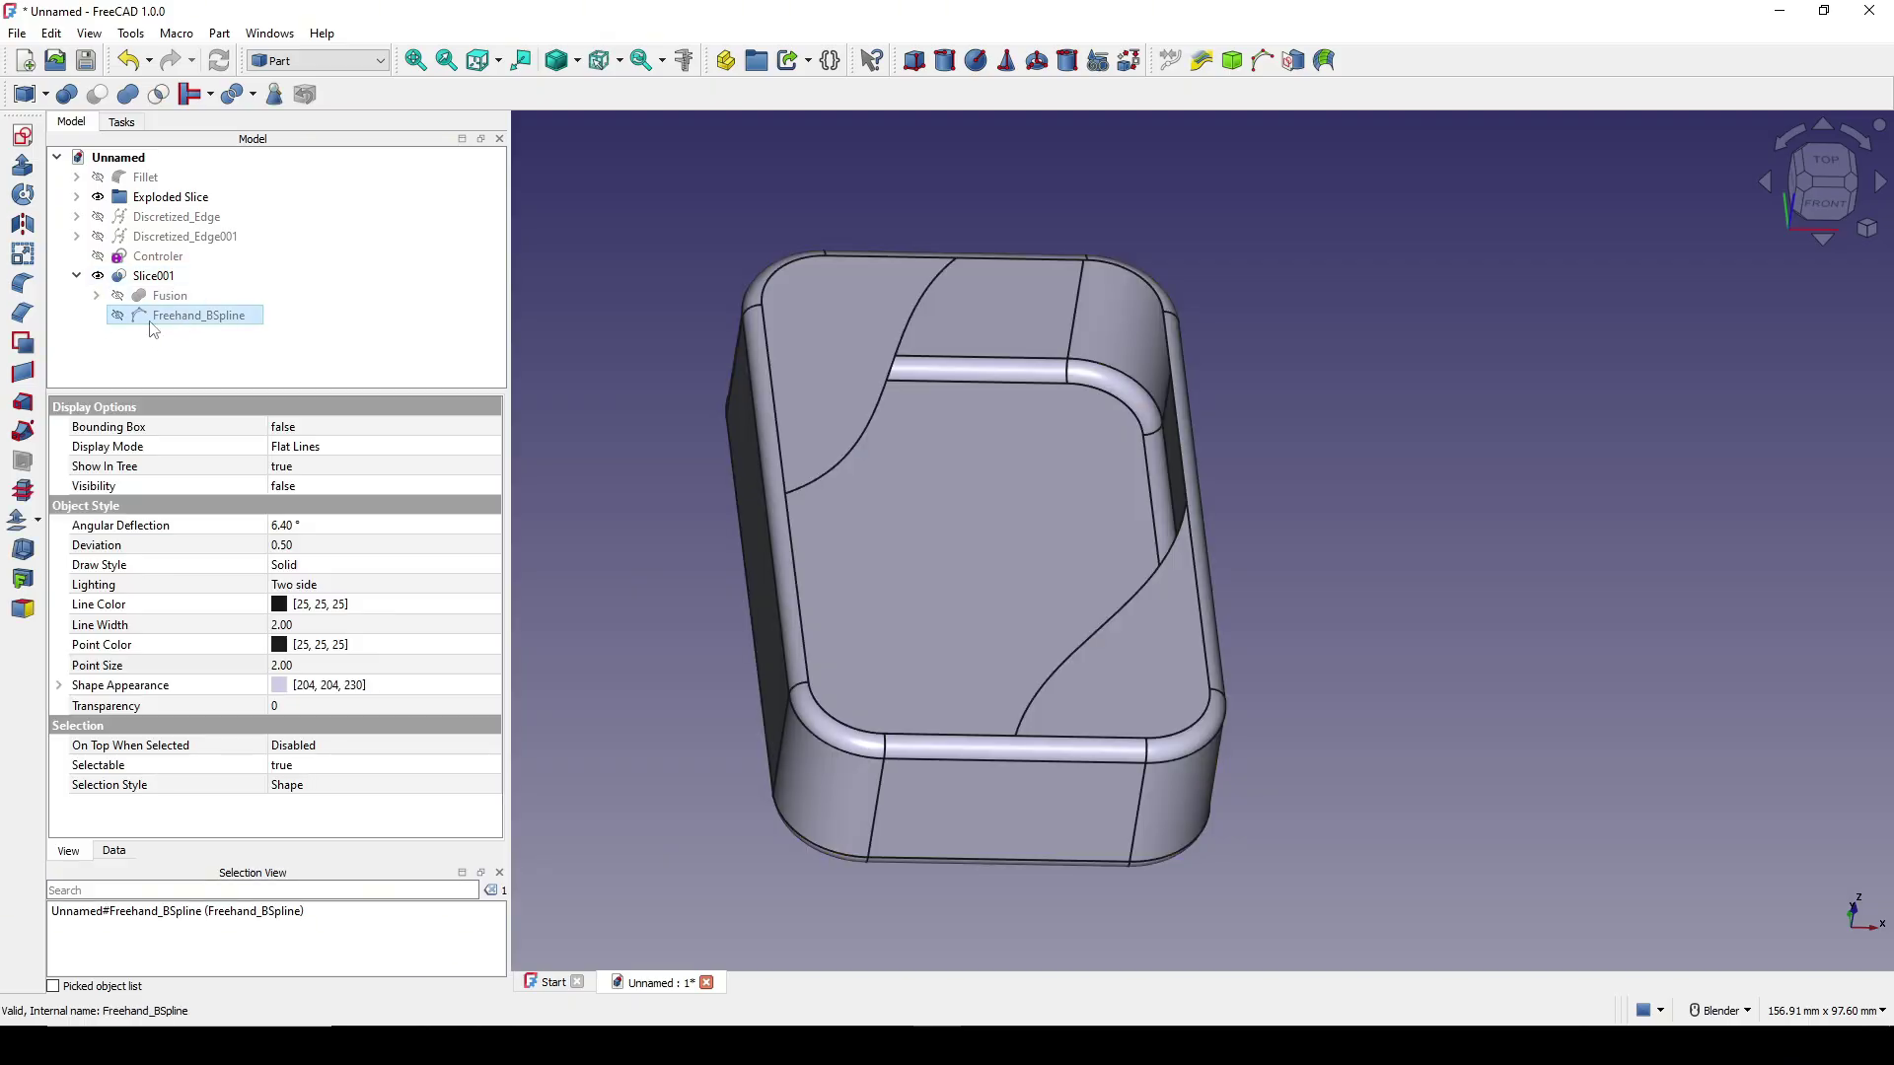
{"action": "key", "text": "space"}
{"action": "left_click", "coordinate": [1365, 447]}
{"action": "middle_click_drag", "start_coordinate": [1365, 448], "coordinate": [986, 430]}
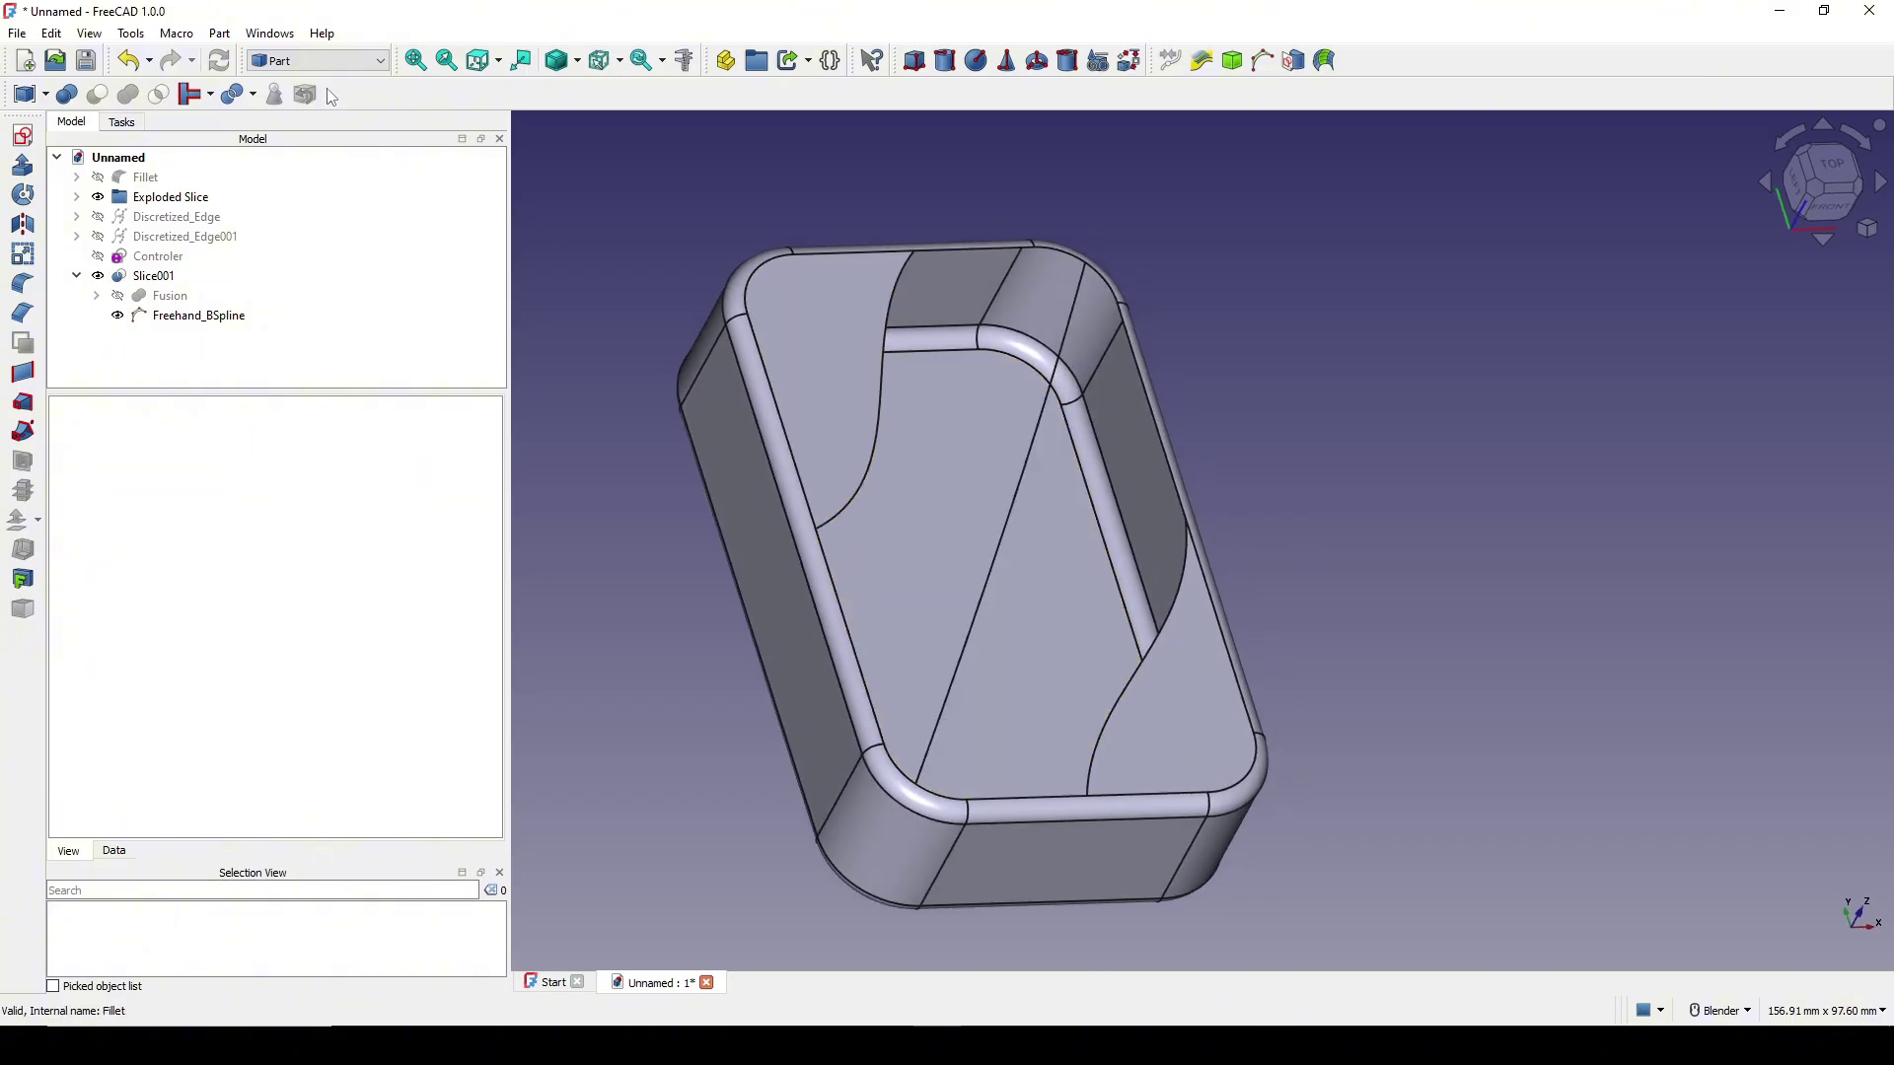
Start a Filling surface in the Surface workbench, bounded by one corner slice's curved edge, the adjoining rim edges and the B-spline ridge.
{"action": "left_click", "coordinate": [315, 60]}
{"action": "left_click", "coordinate": [313, 143]}
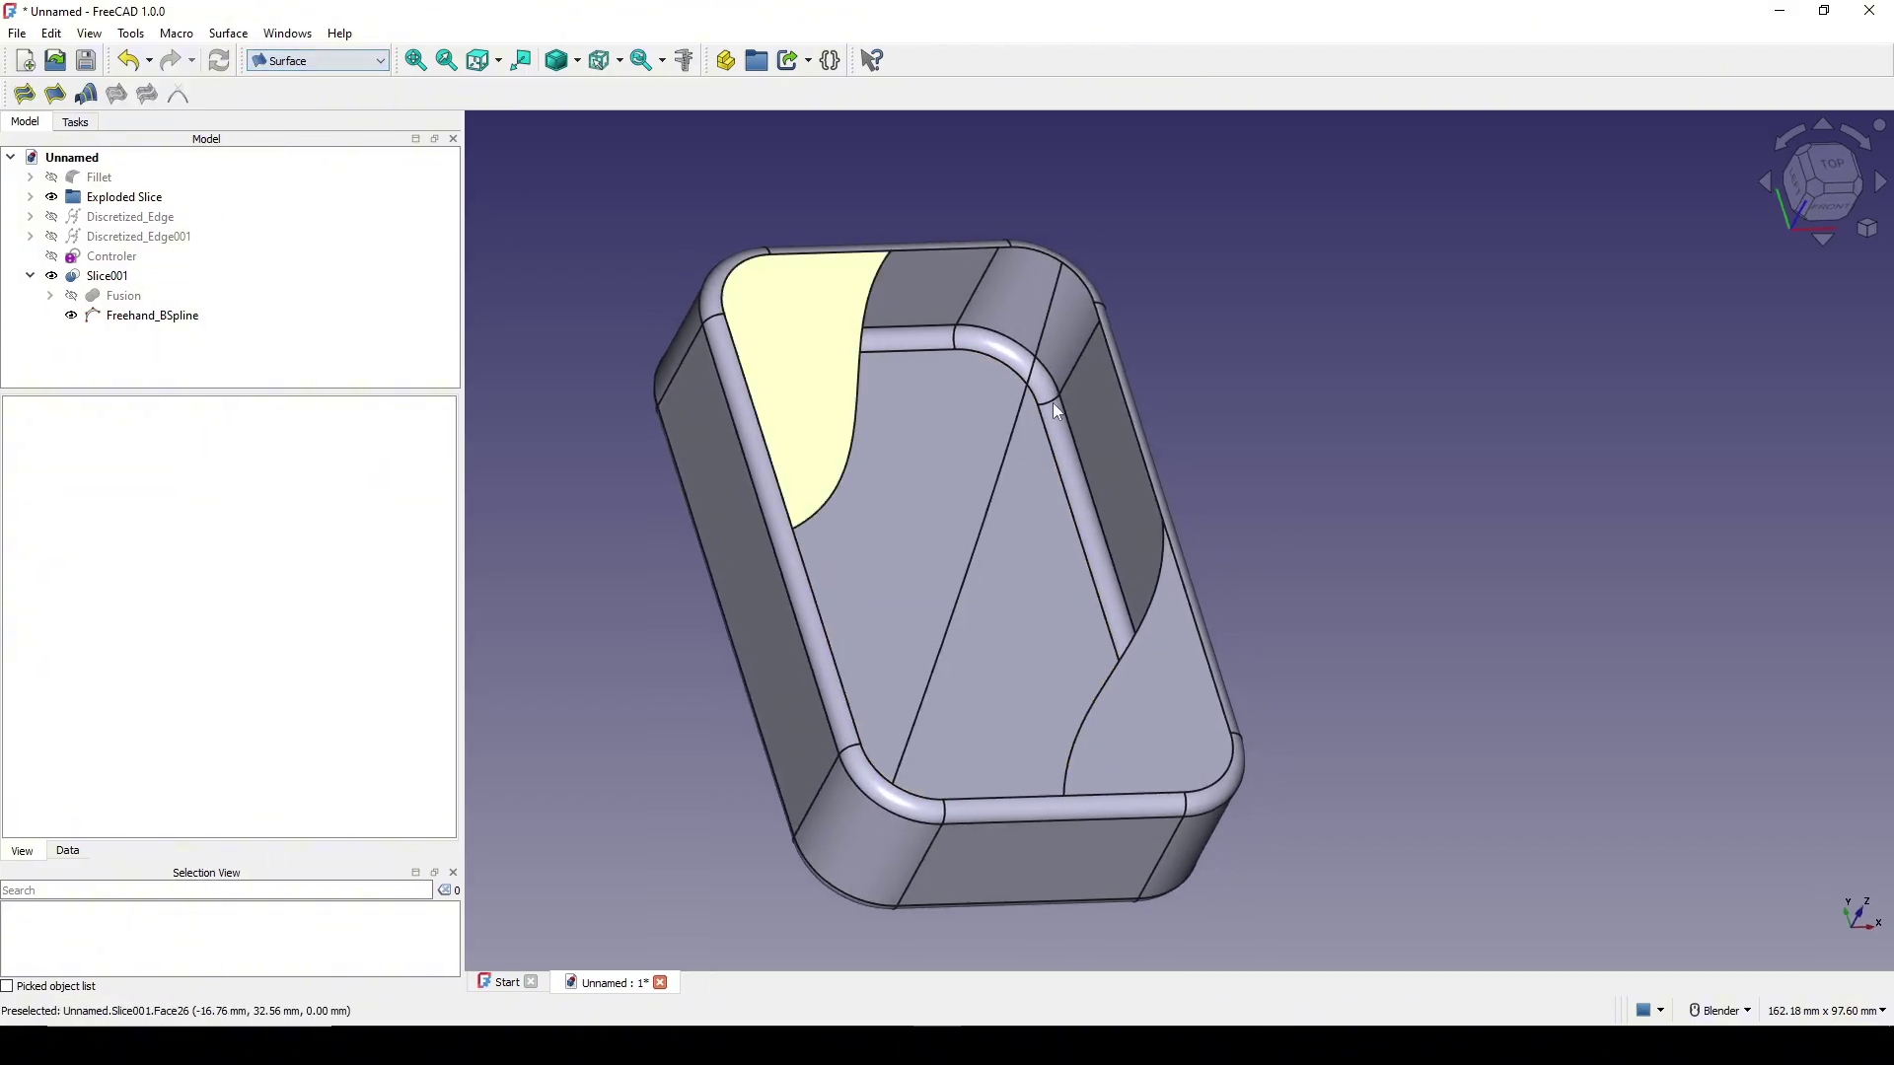
{"action": "left_click", "coordinate": [25, 95]}
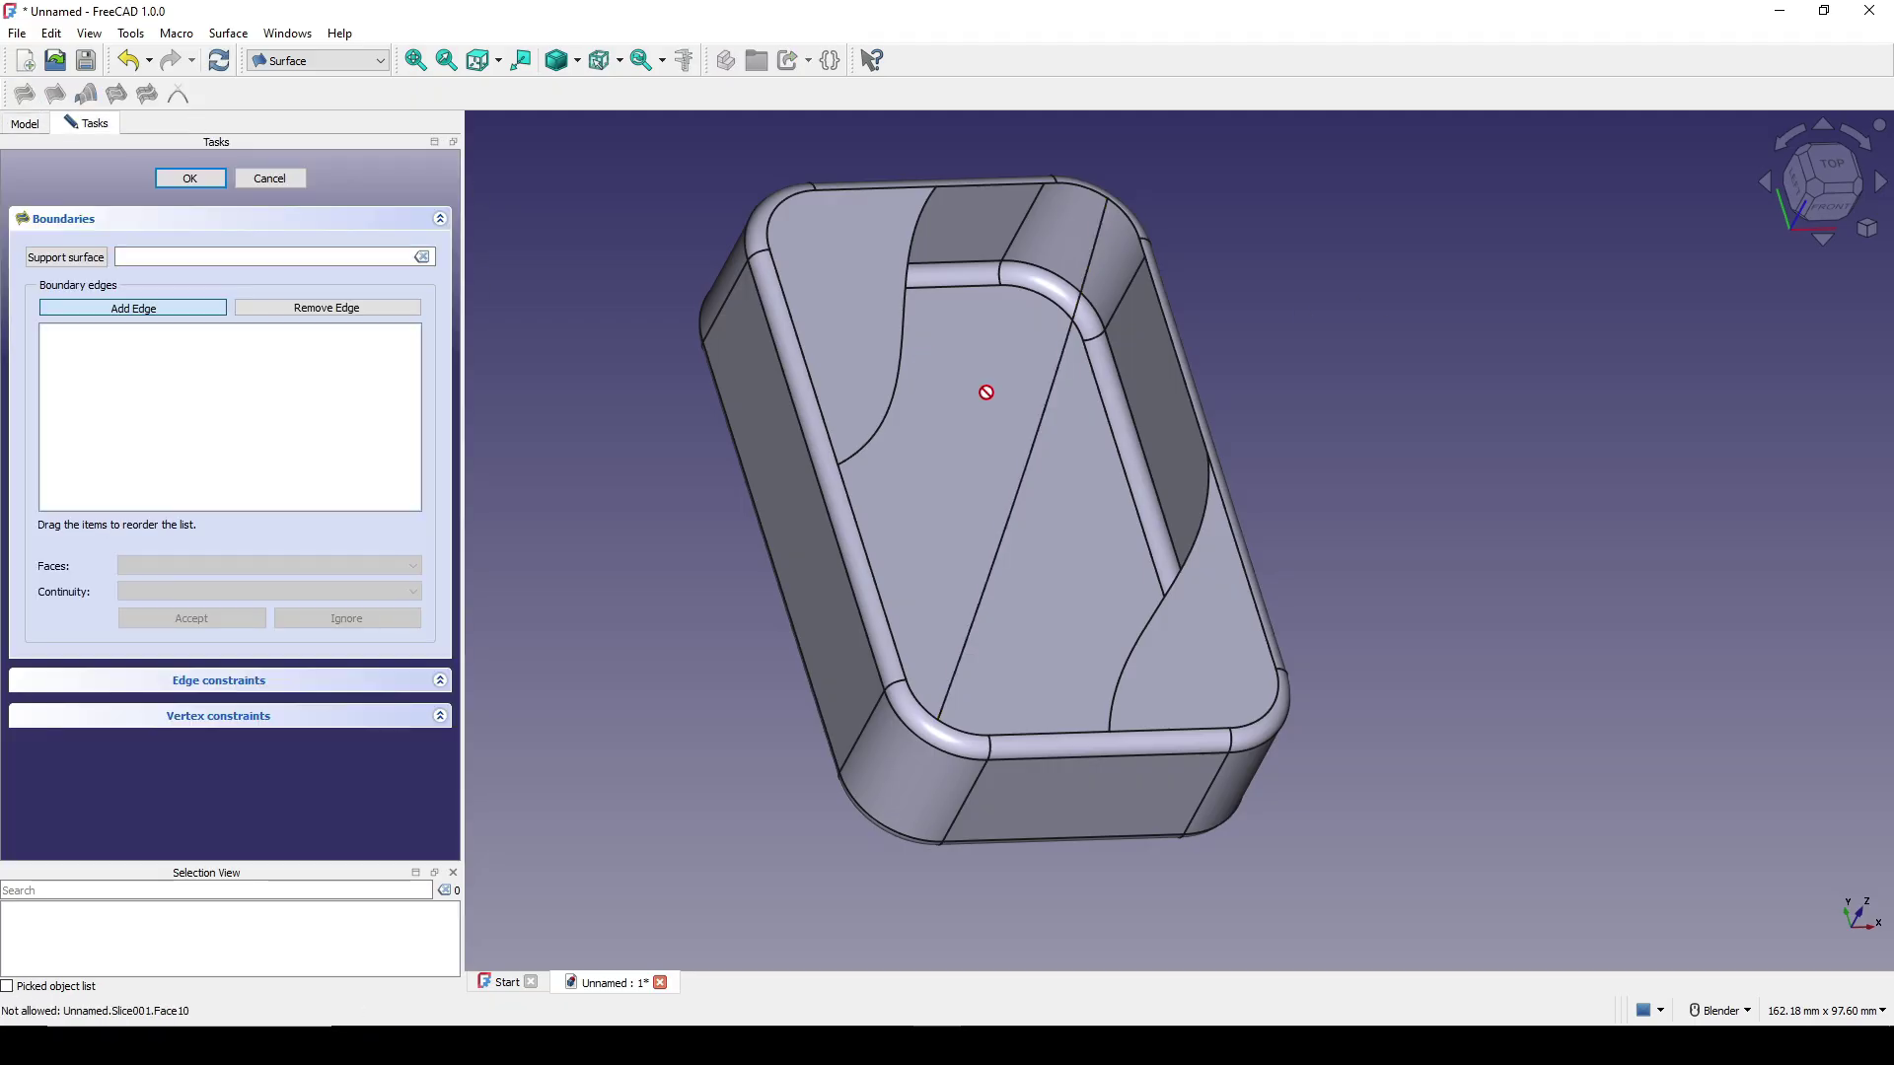
{"action": "left_click", "coordinate": [897, 400]}
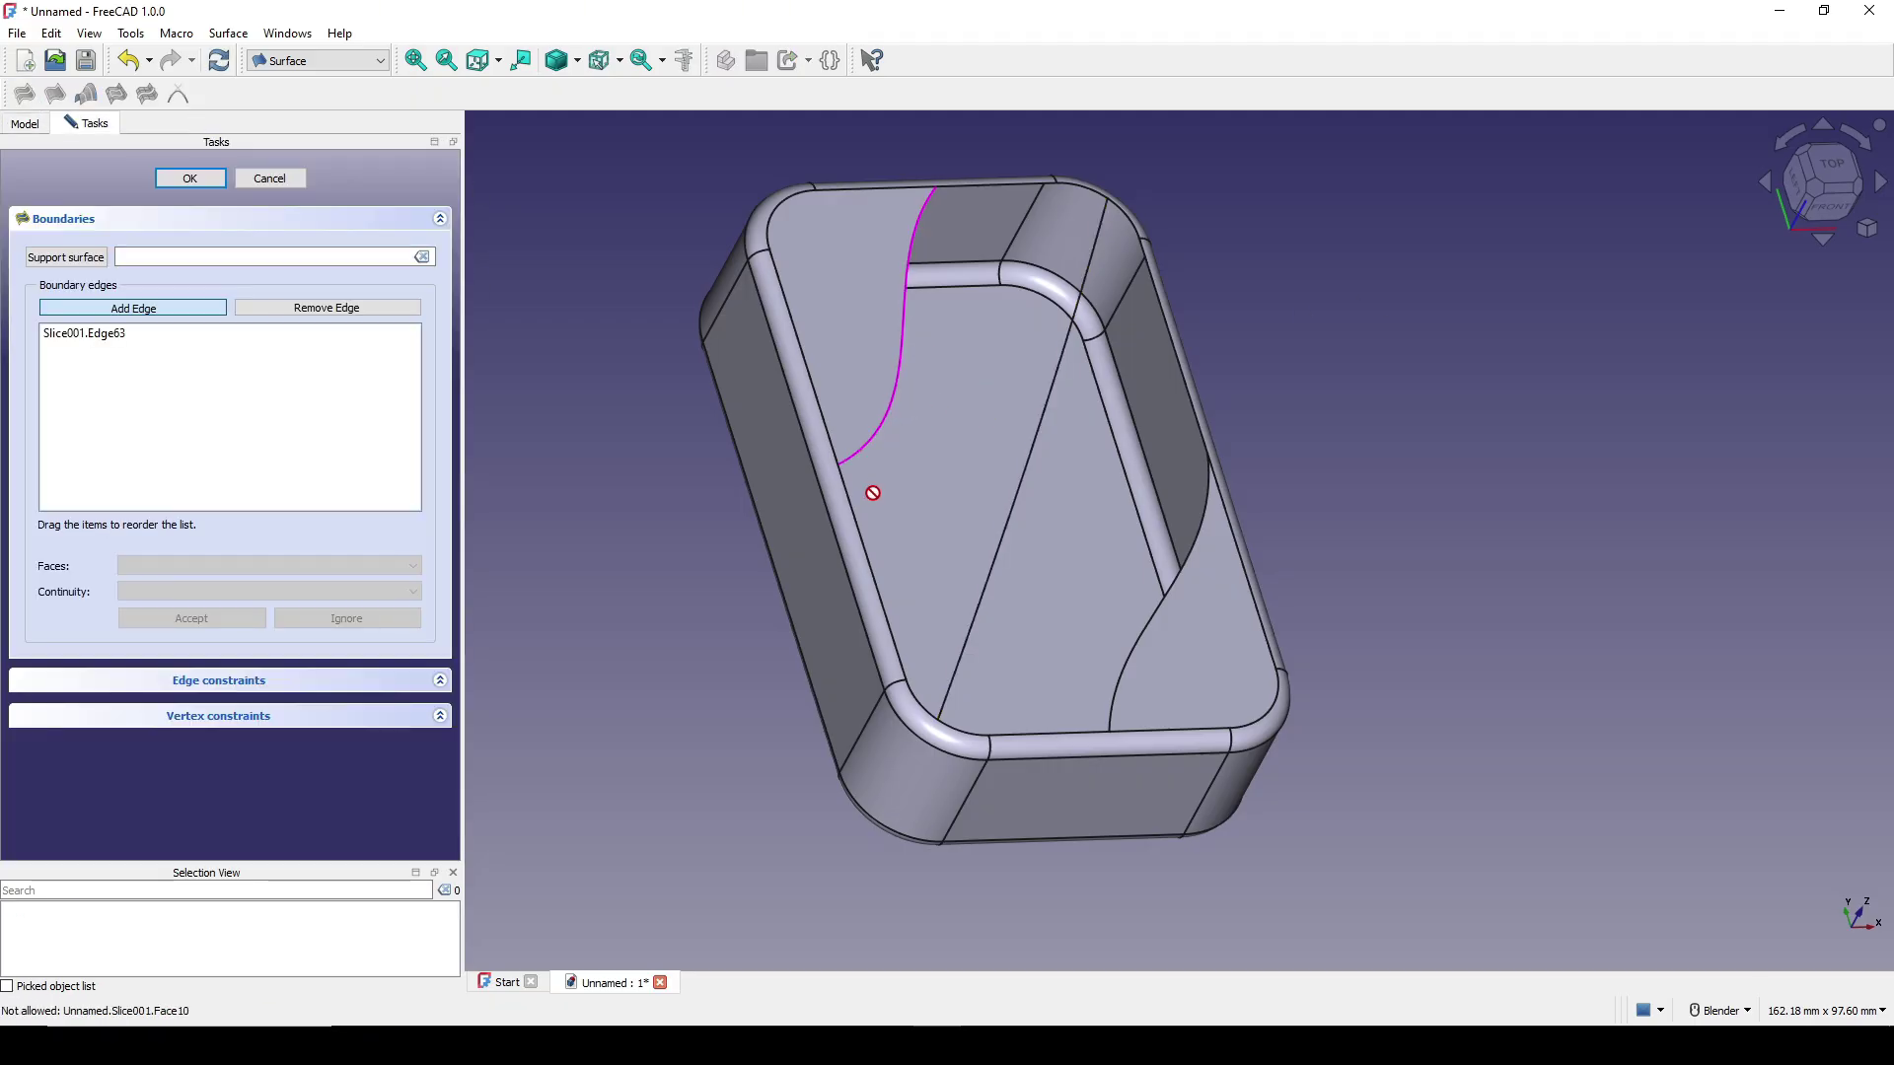
{"action": "left_click", "coordinate": [855, 517]}
{"action": "left_click", "coordinate": [916, 697]}
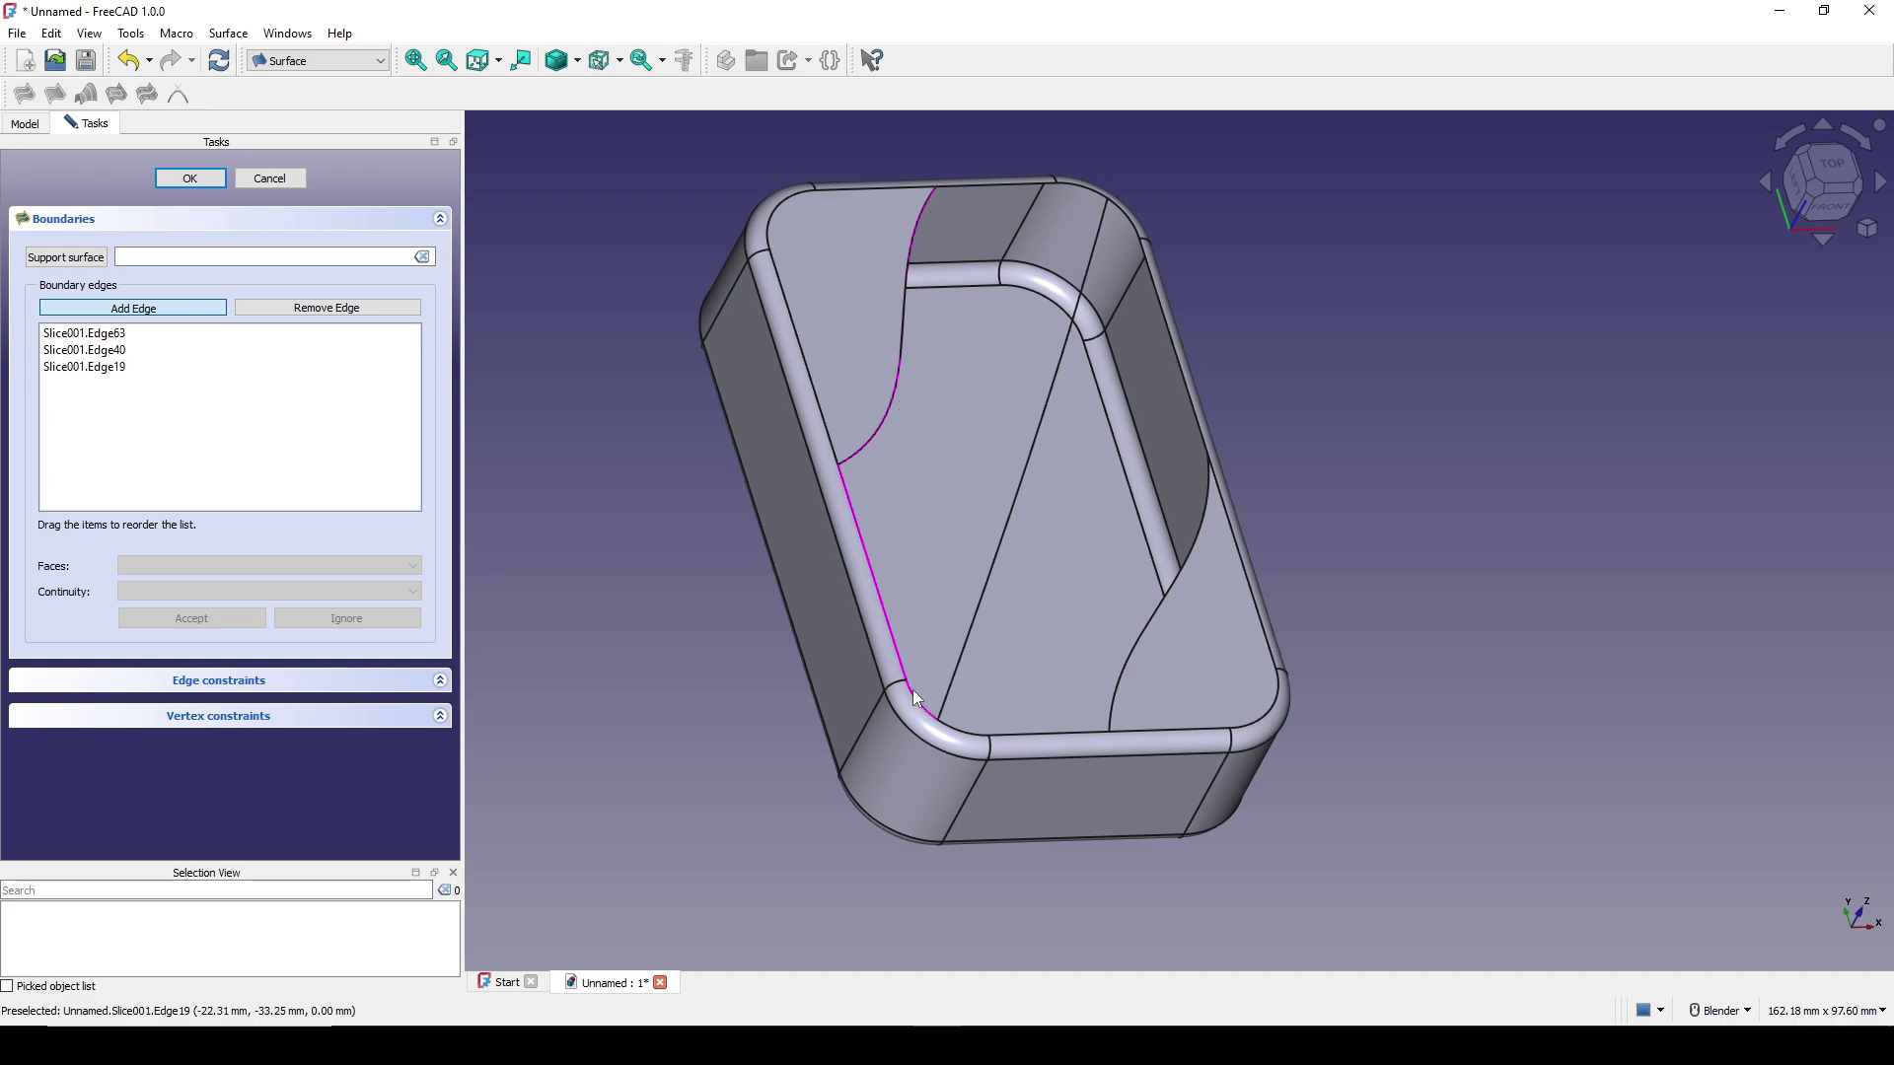
{"action": "left_click", "coordinate": [955, 665]}
{"action": "middle_click_drag", "start_coordinate": [1017, 466], "coordinate": [978, 585], "text": "shift"}
{"action": "scroll", "coordinate": [978, 585], "scroll_direction": "up", "scroll_amount": 3}
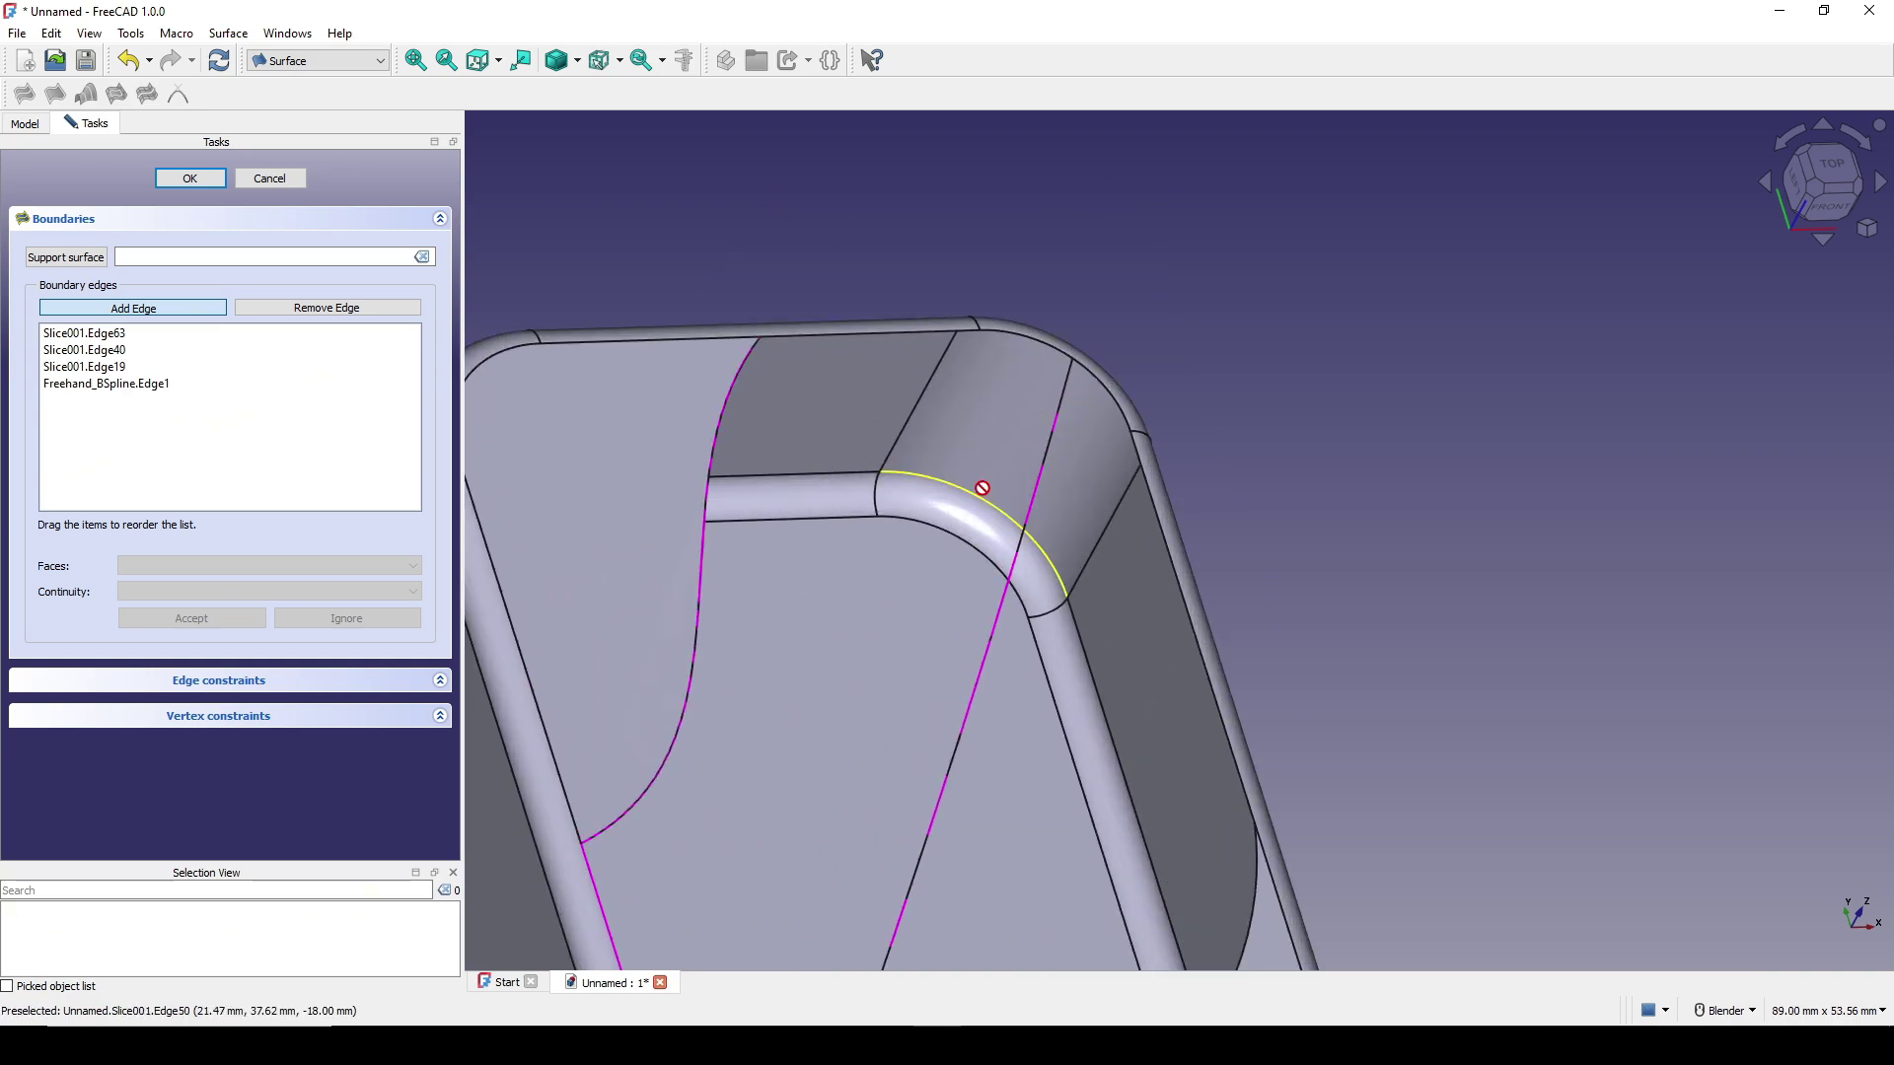
{"action": "left_click", "coordinate": [1027, 346]}
{"action": "left_click", "coordinate": [913, 342]}
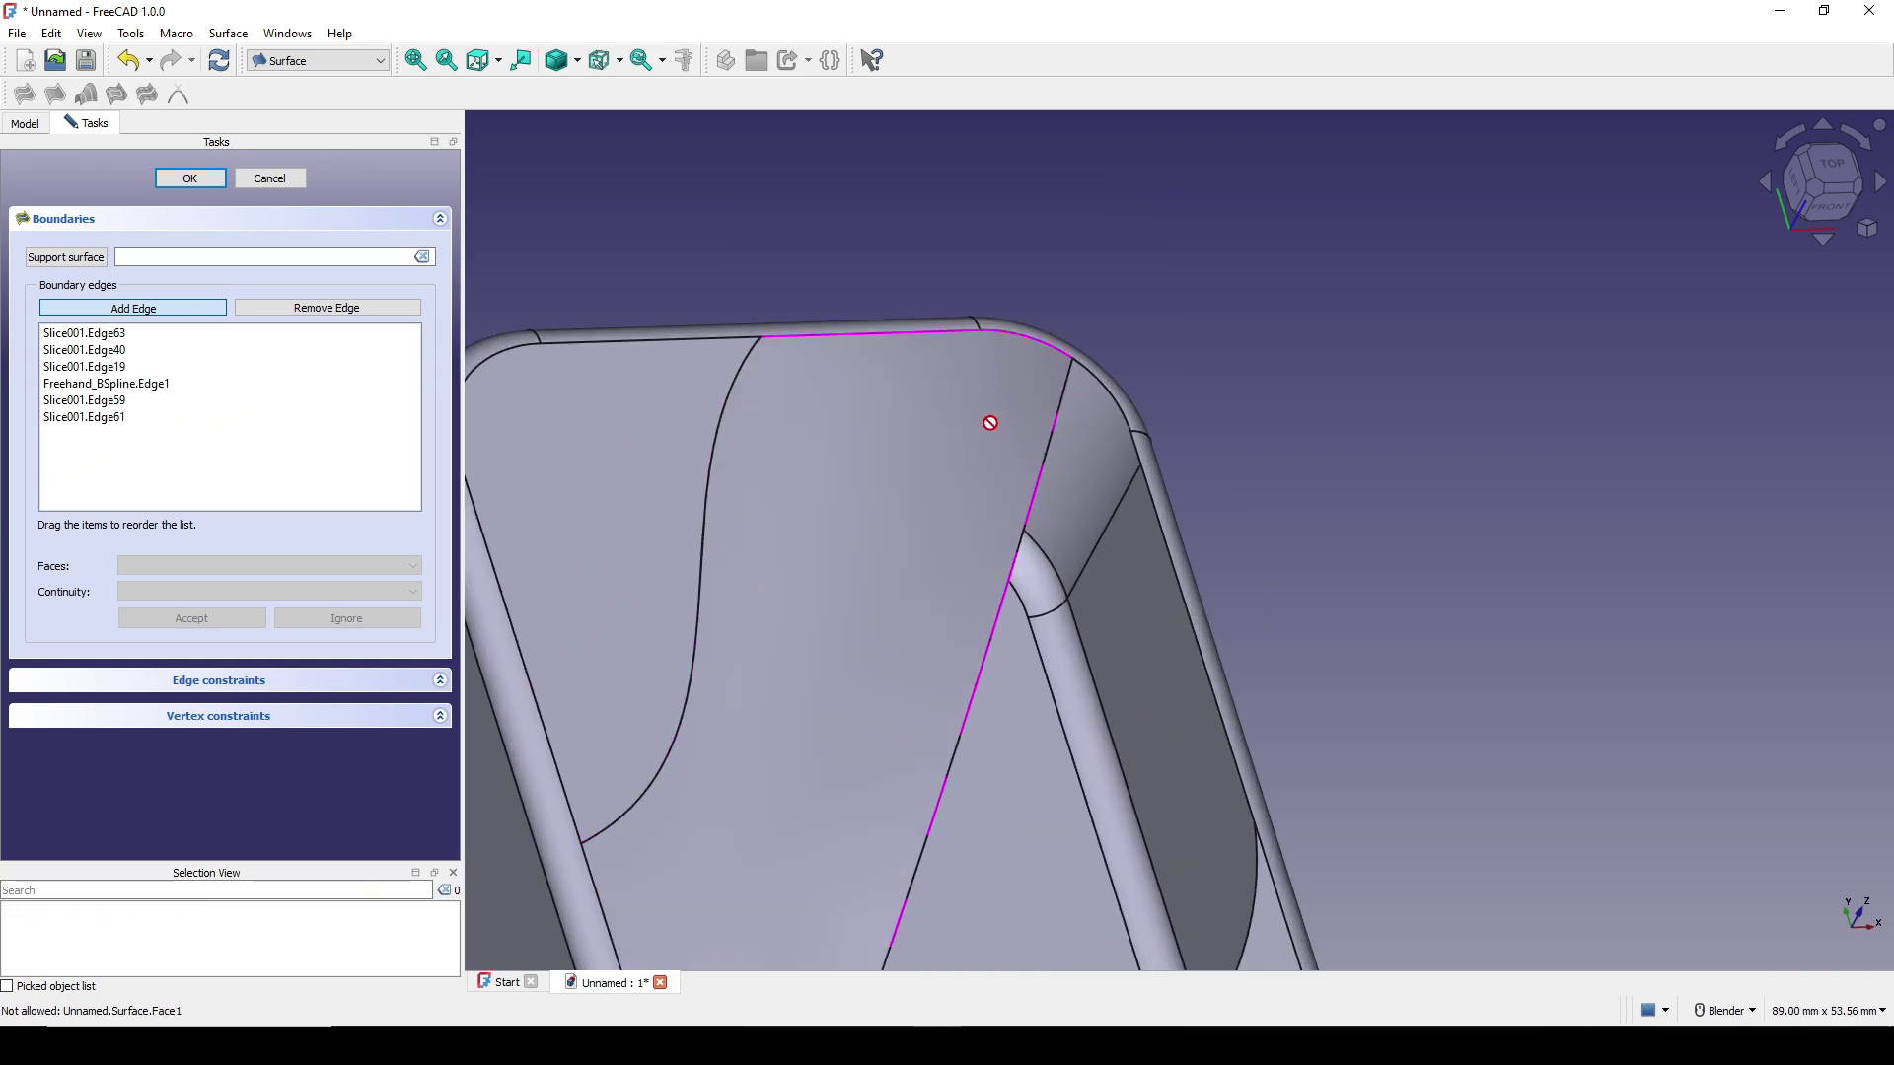
Constrain the filling's curved corner-slice edge, Slice001.Edge63, to Face26 with G1 continuity.
{"action": "scroll", "coordinate": [989, 423], "scroll_direction": "down", "scroll_amount": 3}
{"action": "middle_click_drag", "start_coordinate": [989, 424], "coordinate": [1024, 371]}
{"action": "scroll", "coordinate": [1047, 434], "scroll_direction": "up", "scroll_amount": 1}
{"action": "middle_click_drag", "start_coordinate": [1043, 481], "coordinate": [887, 491], "text": "shift"}
{"action": "scroll", "coordinate": [887, 491], "scroll_direction": "up", "scroll_amount": 2}
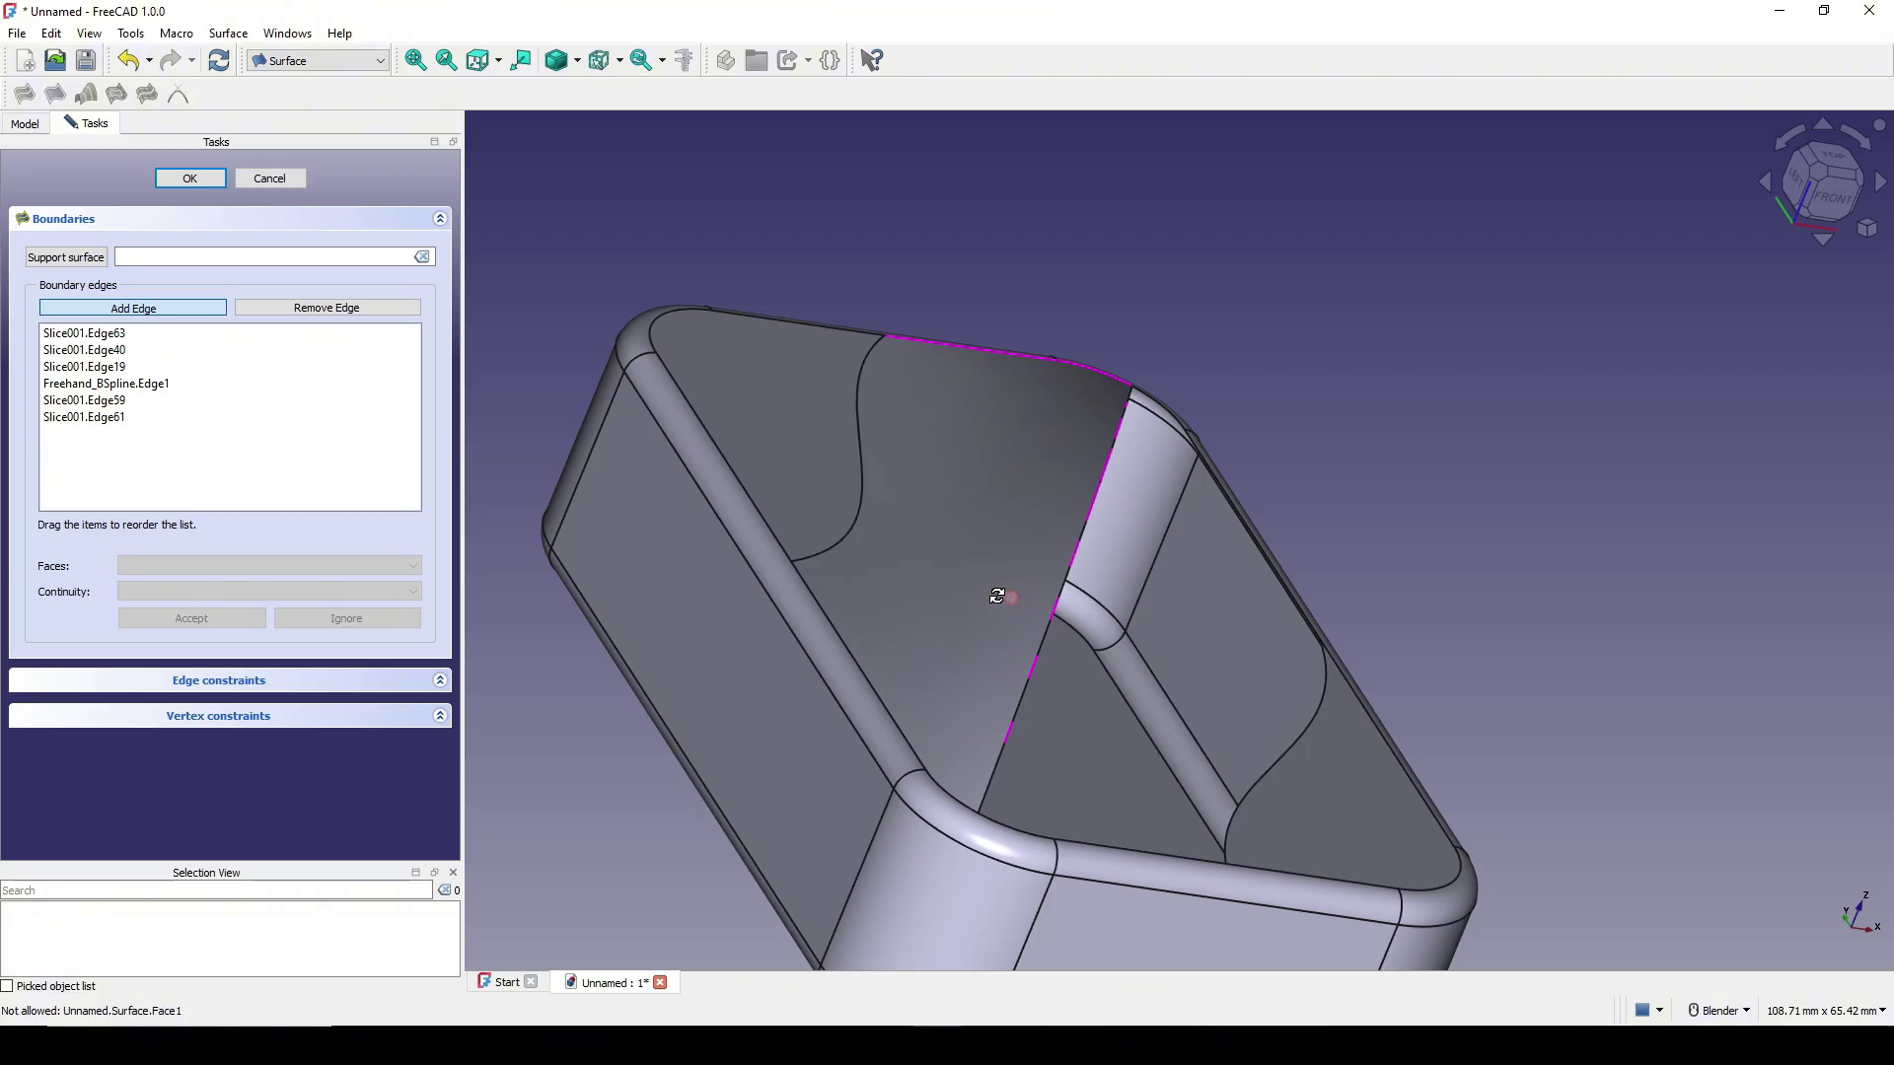
{"action": "middle_click_drag", "start_coordinate": [996, 596], "coordinate": [946, 532]}
{"action": "left_click", "coordinate": [880, 440]}
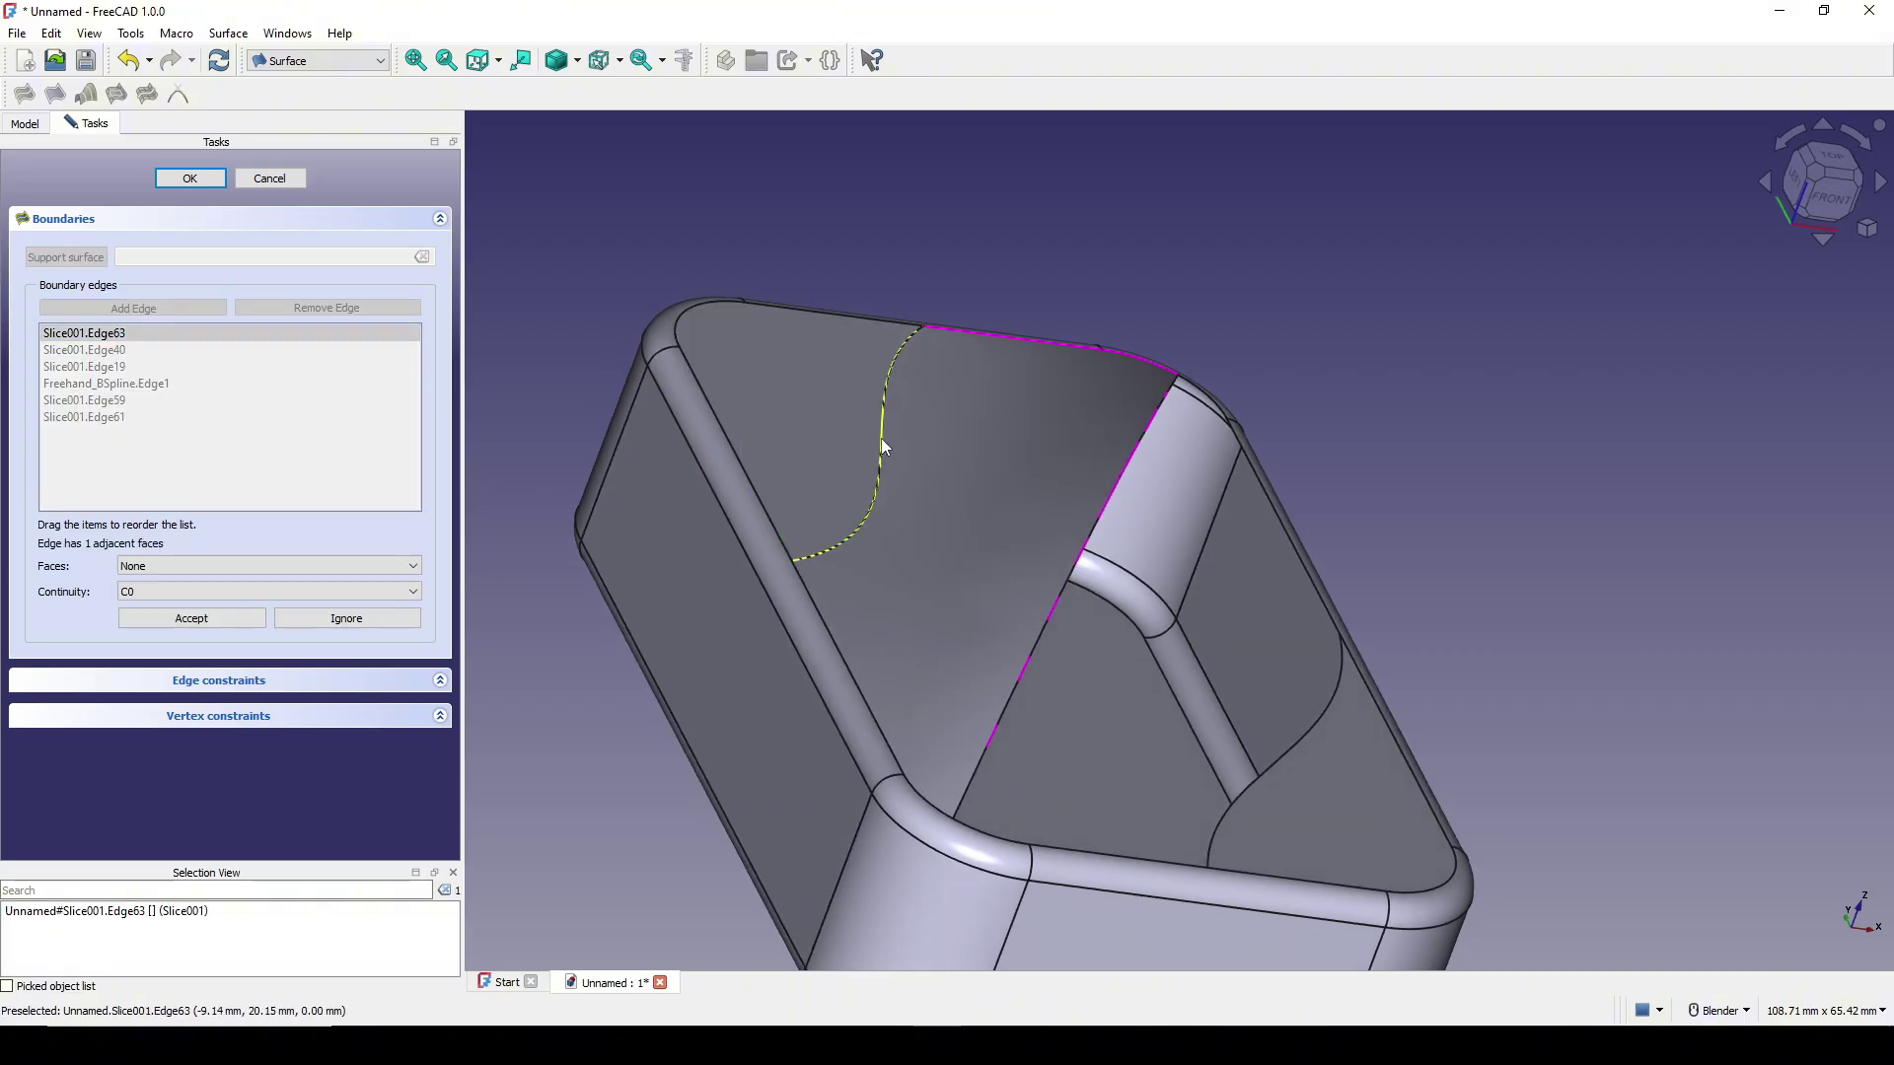
{"action": "left_click", "coordinate": [167, 566]}
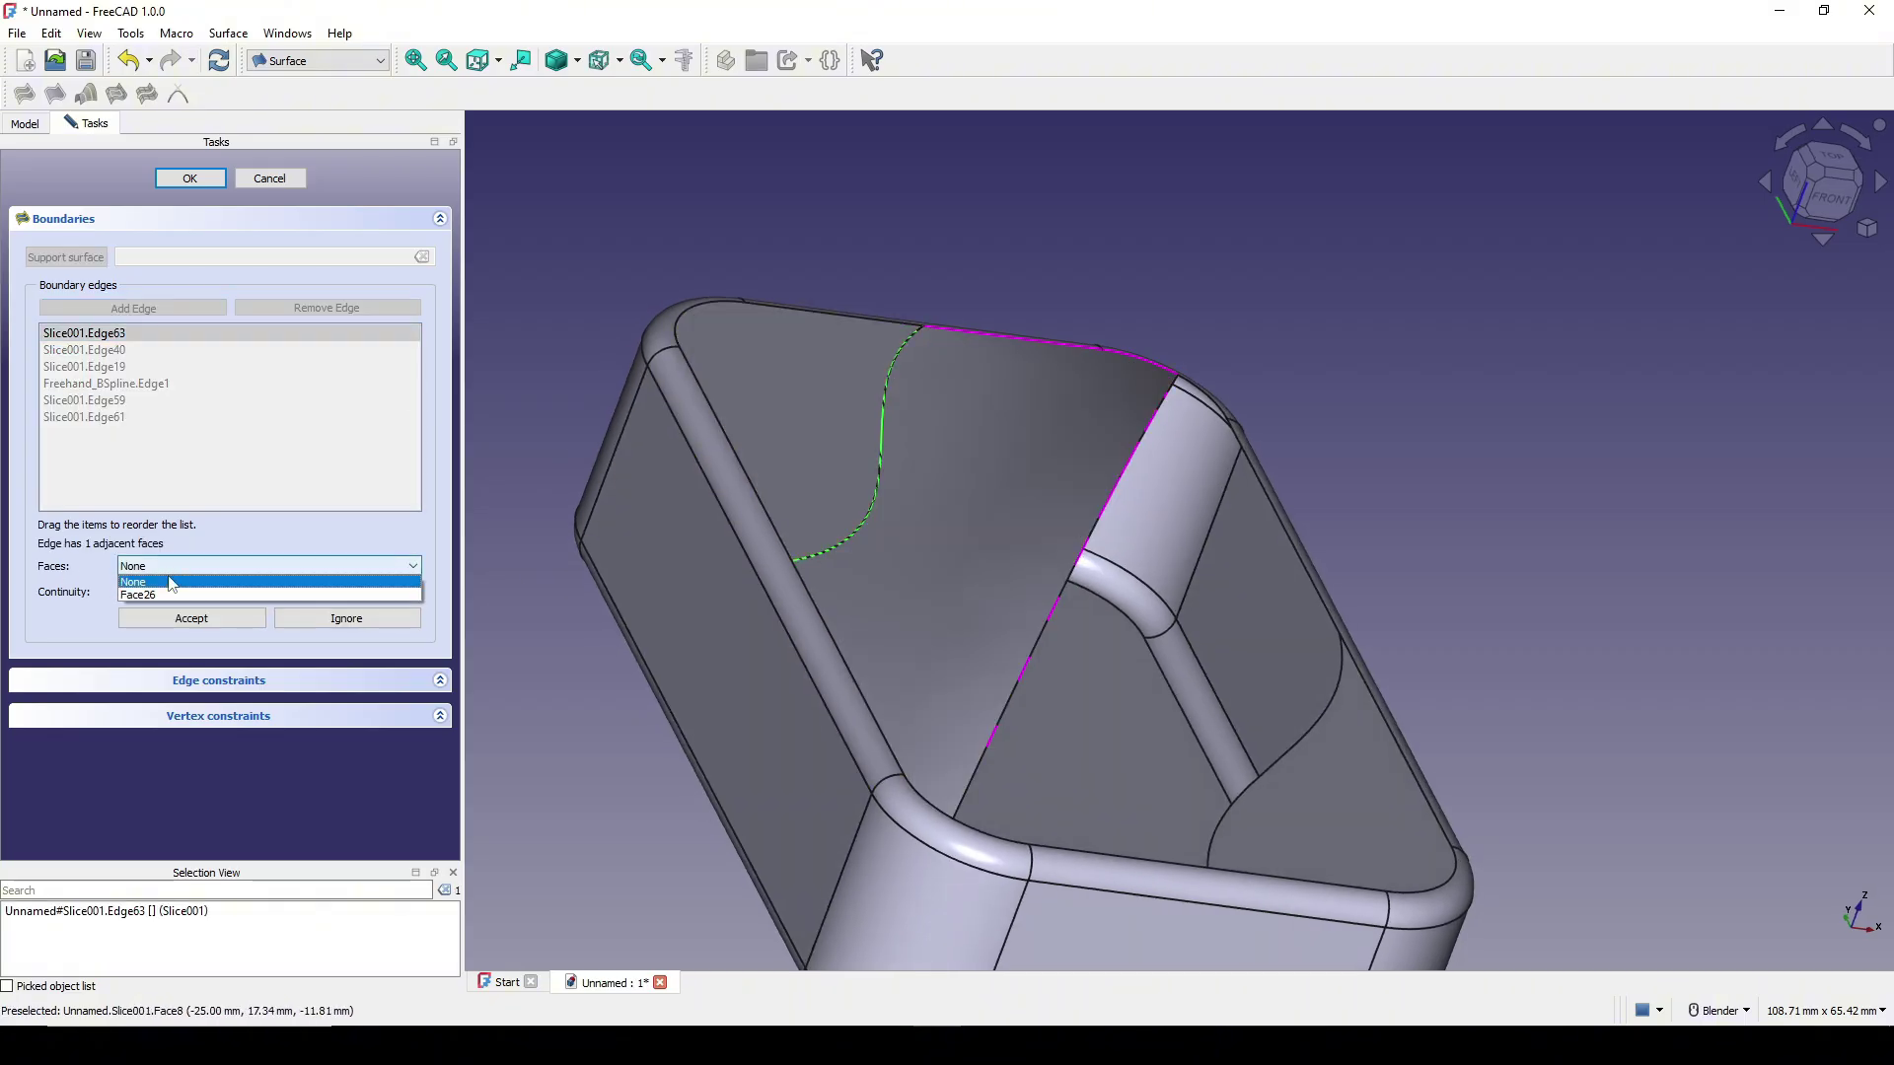
{"action": "left_click", "coordinate": [173, 594]}
{"action": "left_click", "coordinate": [175, 591]}
{"action": "left_click", "coordinate": [202, 621]}
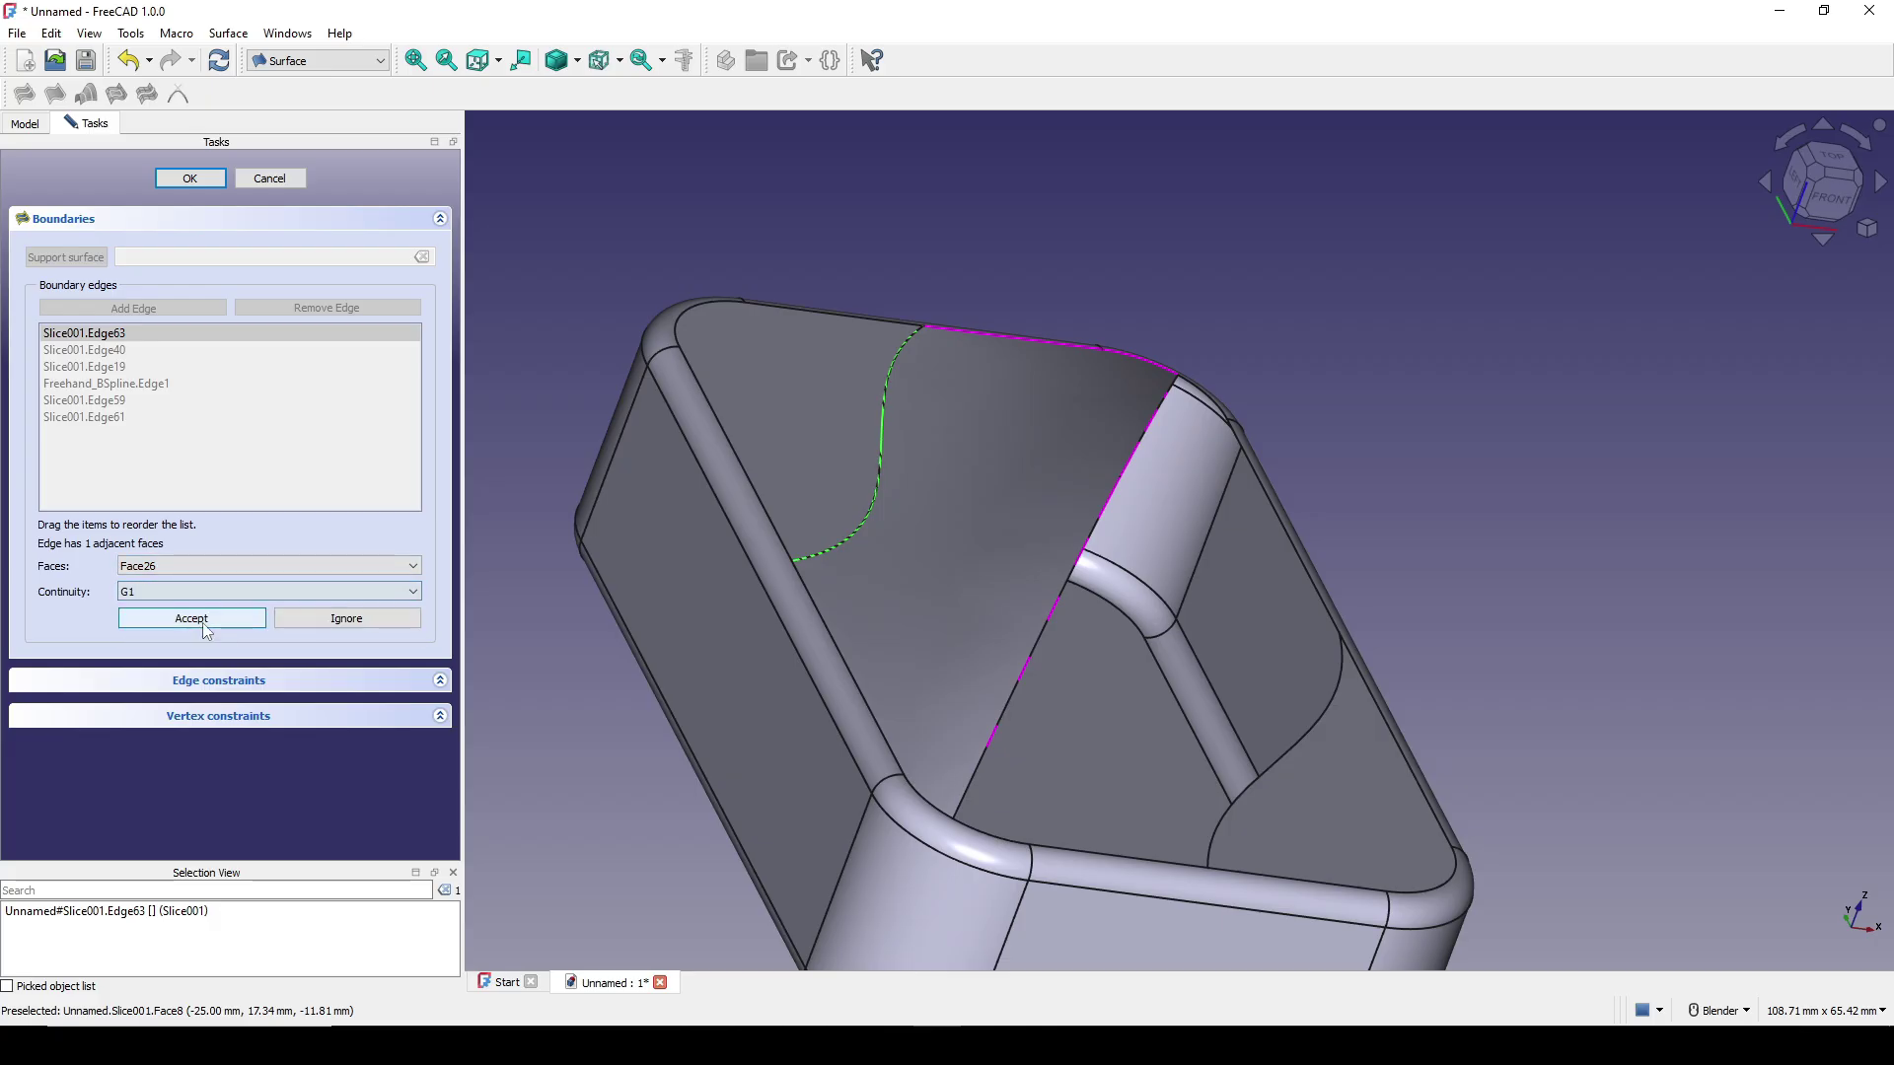
{"action": "left_click", "coordinate": [202, 621]}
Constrain the filling's straight rim edge, Slice001.Edge40, to Face13 with G1 continuity.
{"action": "left_click", "coordinate": [126, 351]}
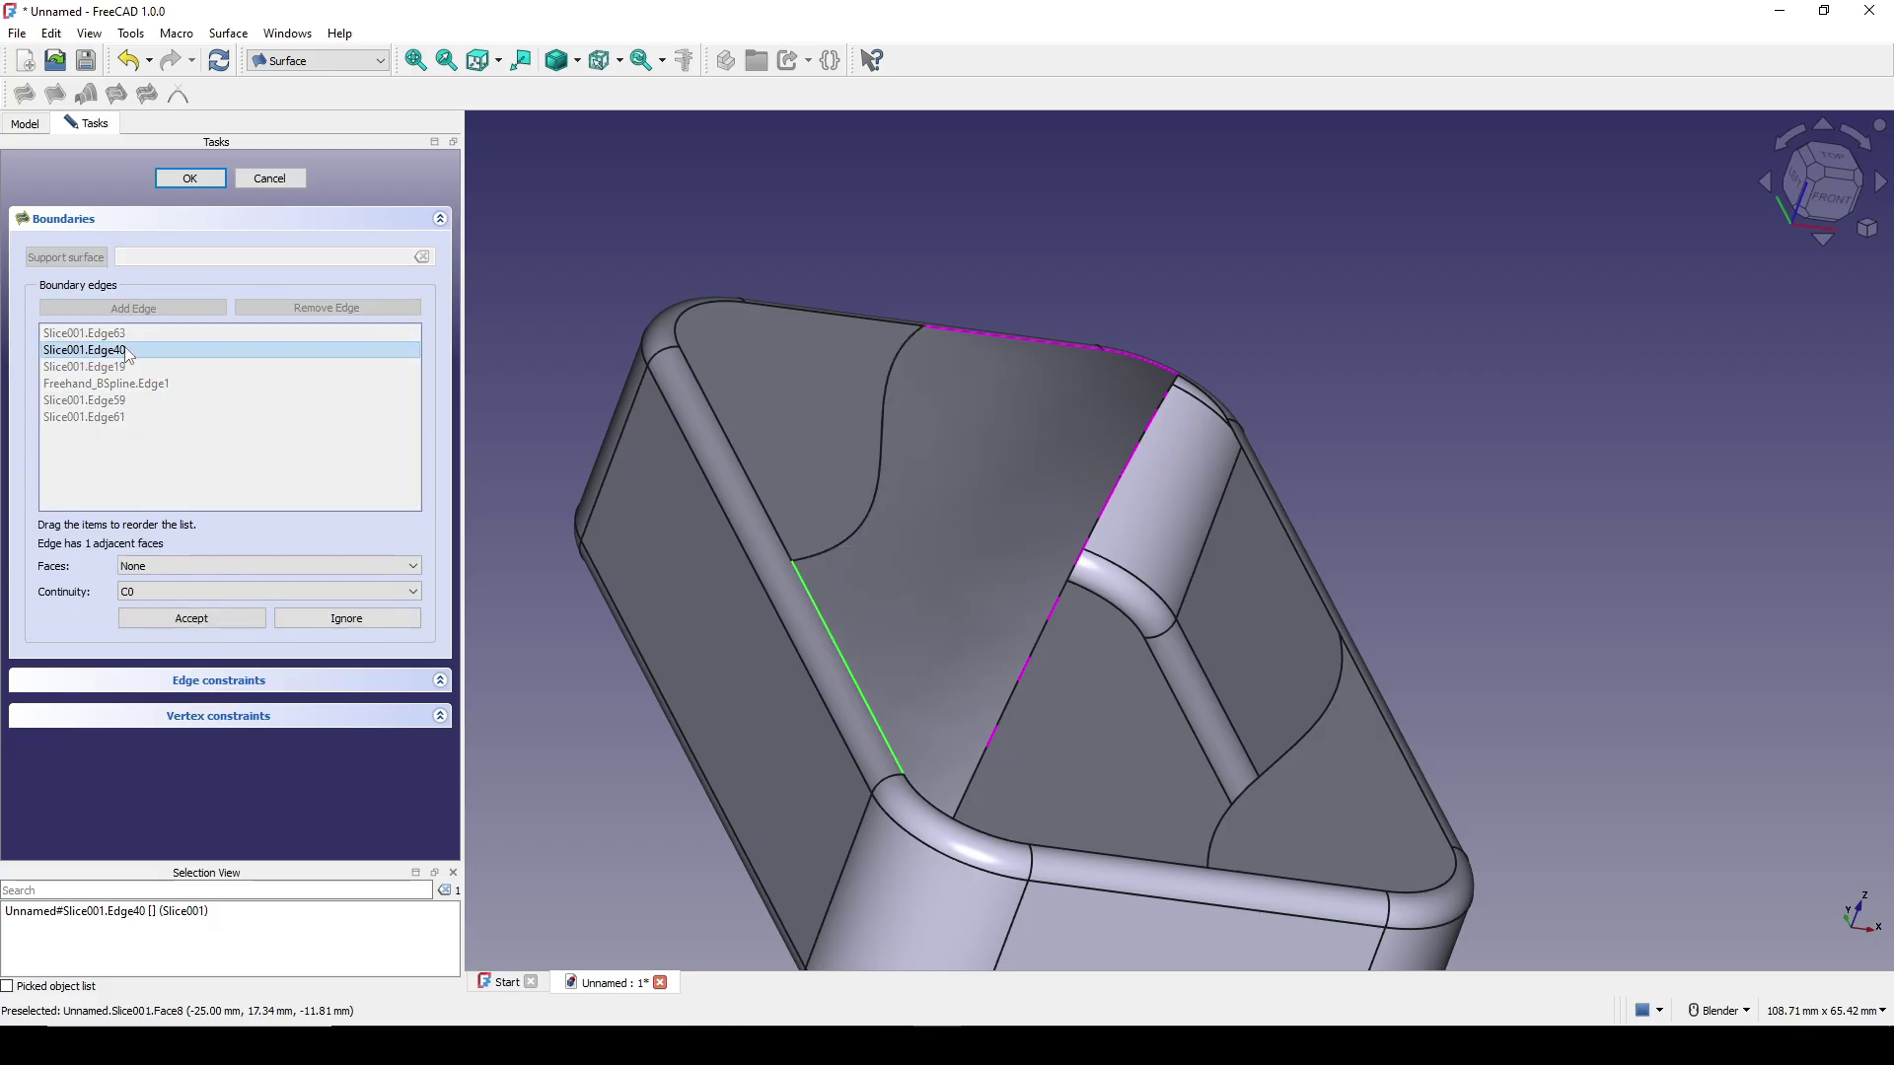
{"action": "left_click", "coordinate": [192, 566]}
{"action": "left_click", "coordinate": [193, 596]}
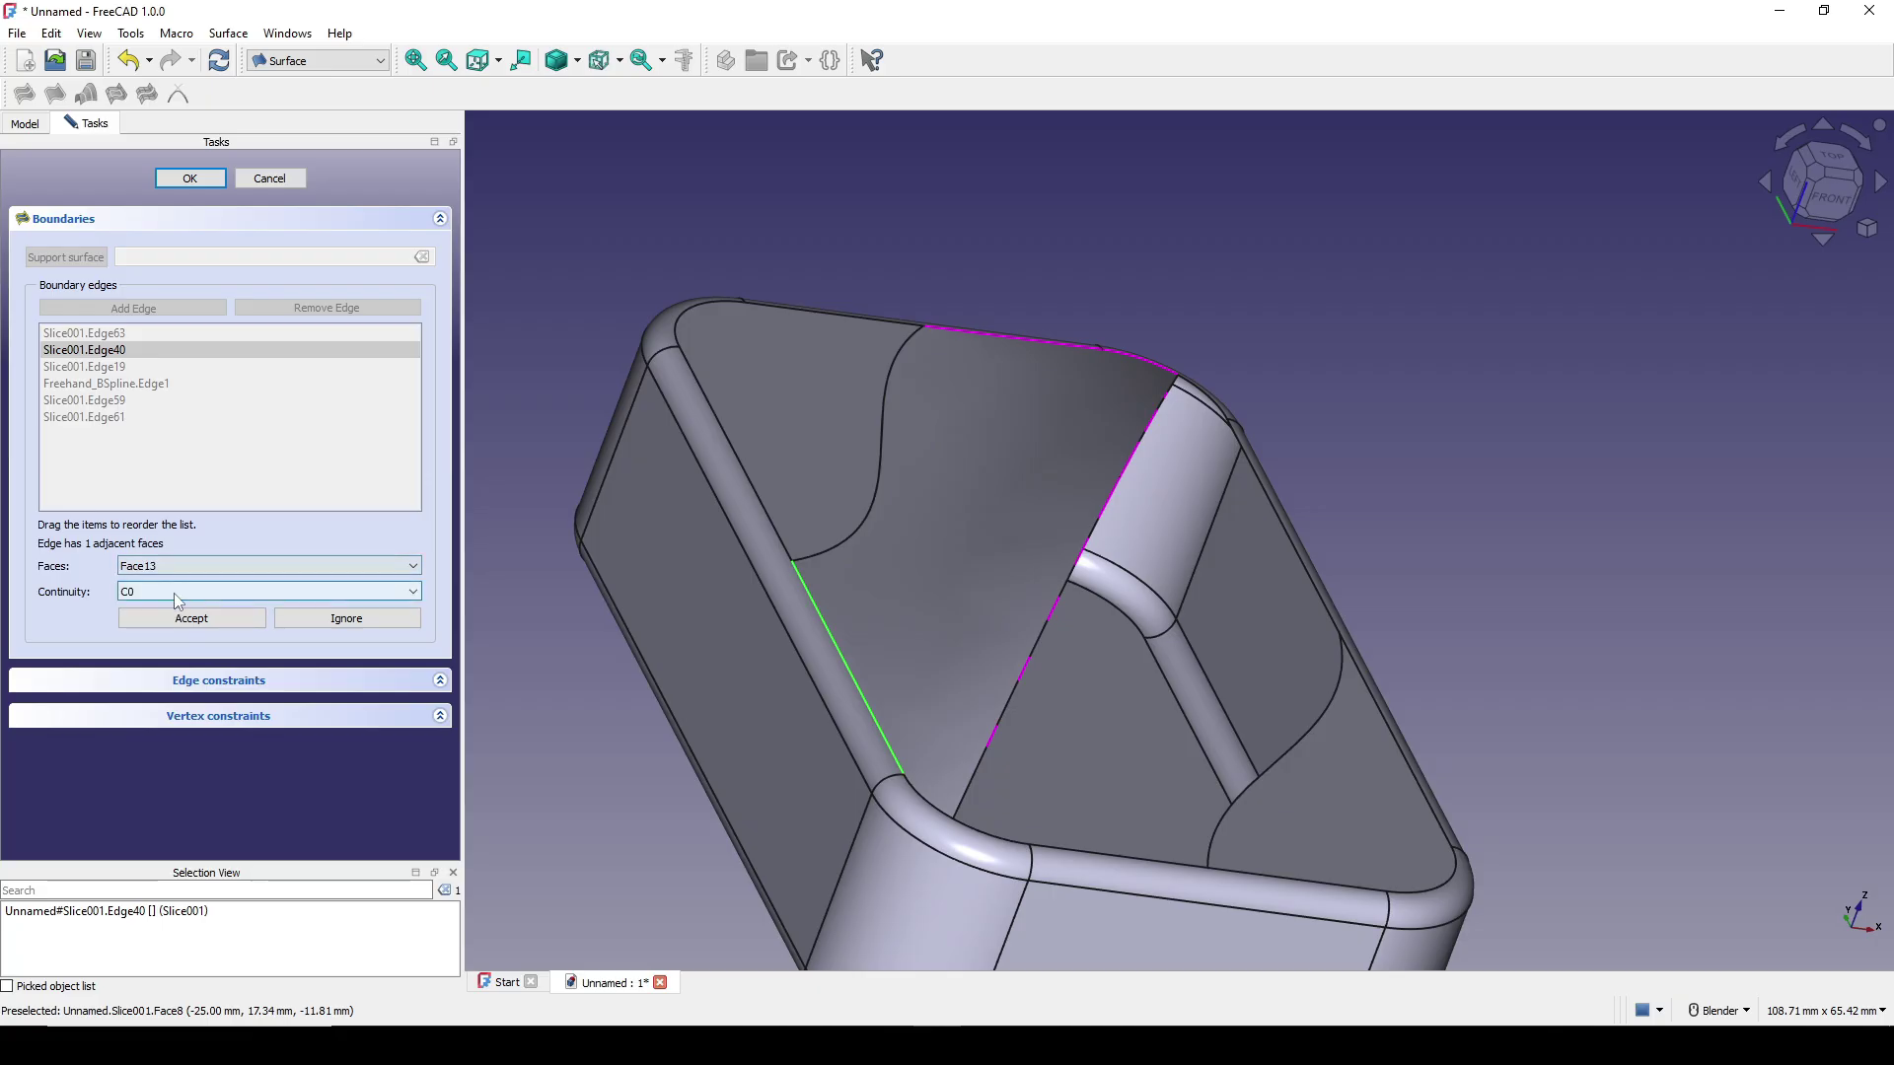
{"action": "left_click", "coordinate": [198, 592]}
{"action": "left_click", "coordinate": [207, 620]}
{"action": "left_click", "coordinate": [212, 627]}
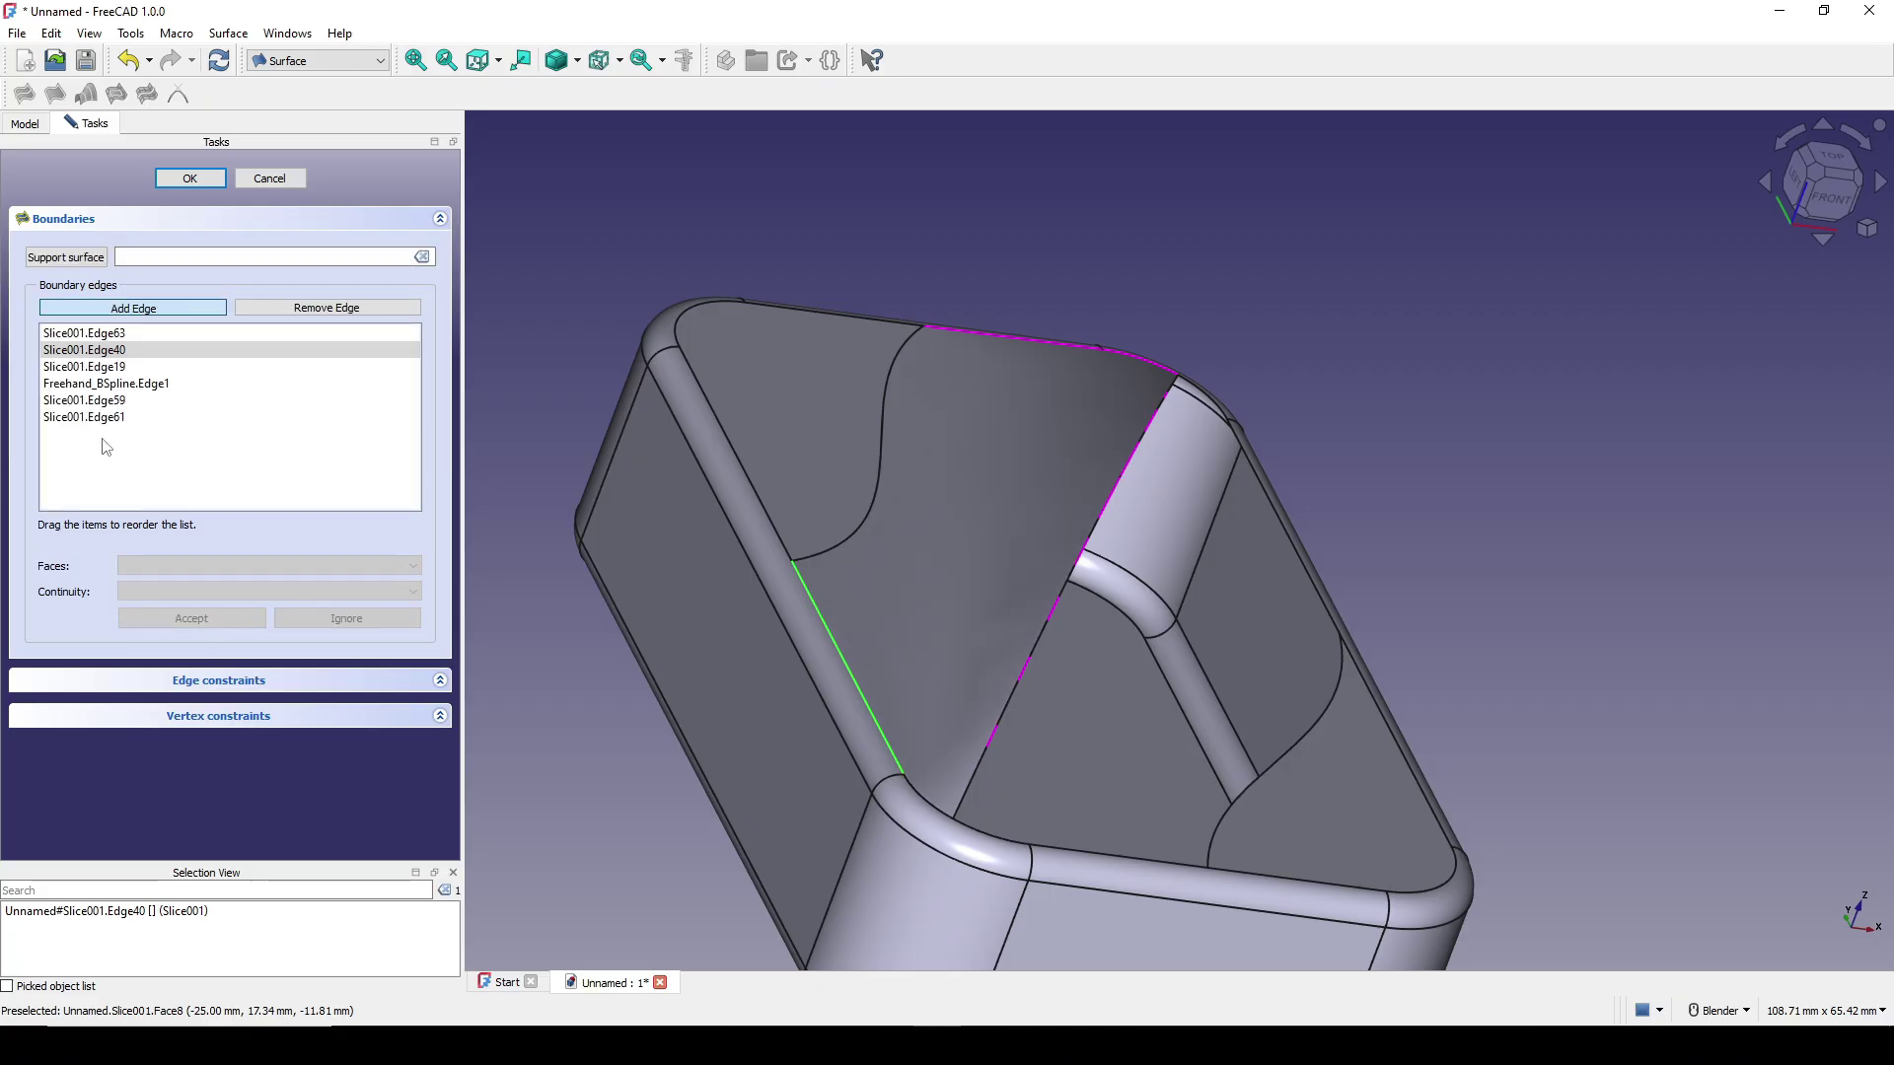
Constrain the filling's rounded near-corner rim edge, Slice001.Edge19, to Face6 with G1 continuity.
{"action": "left_click", "coordinate": [103, 366]}
{"action": "left_click", "coordinate": [209, 566]}
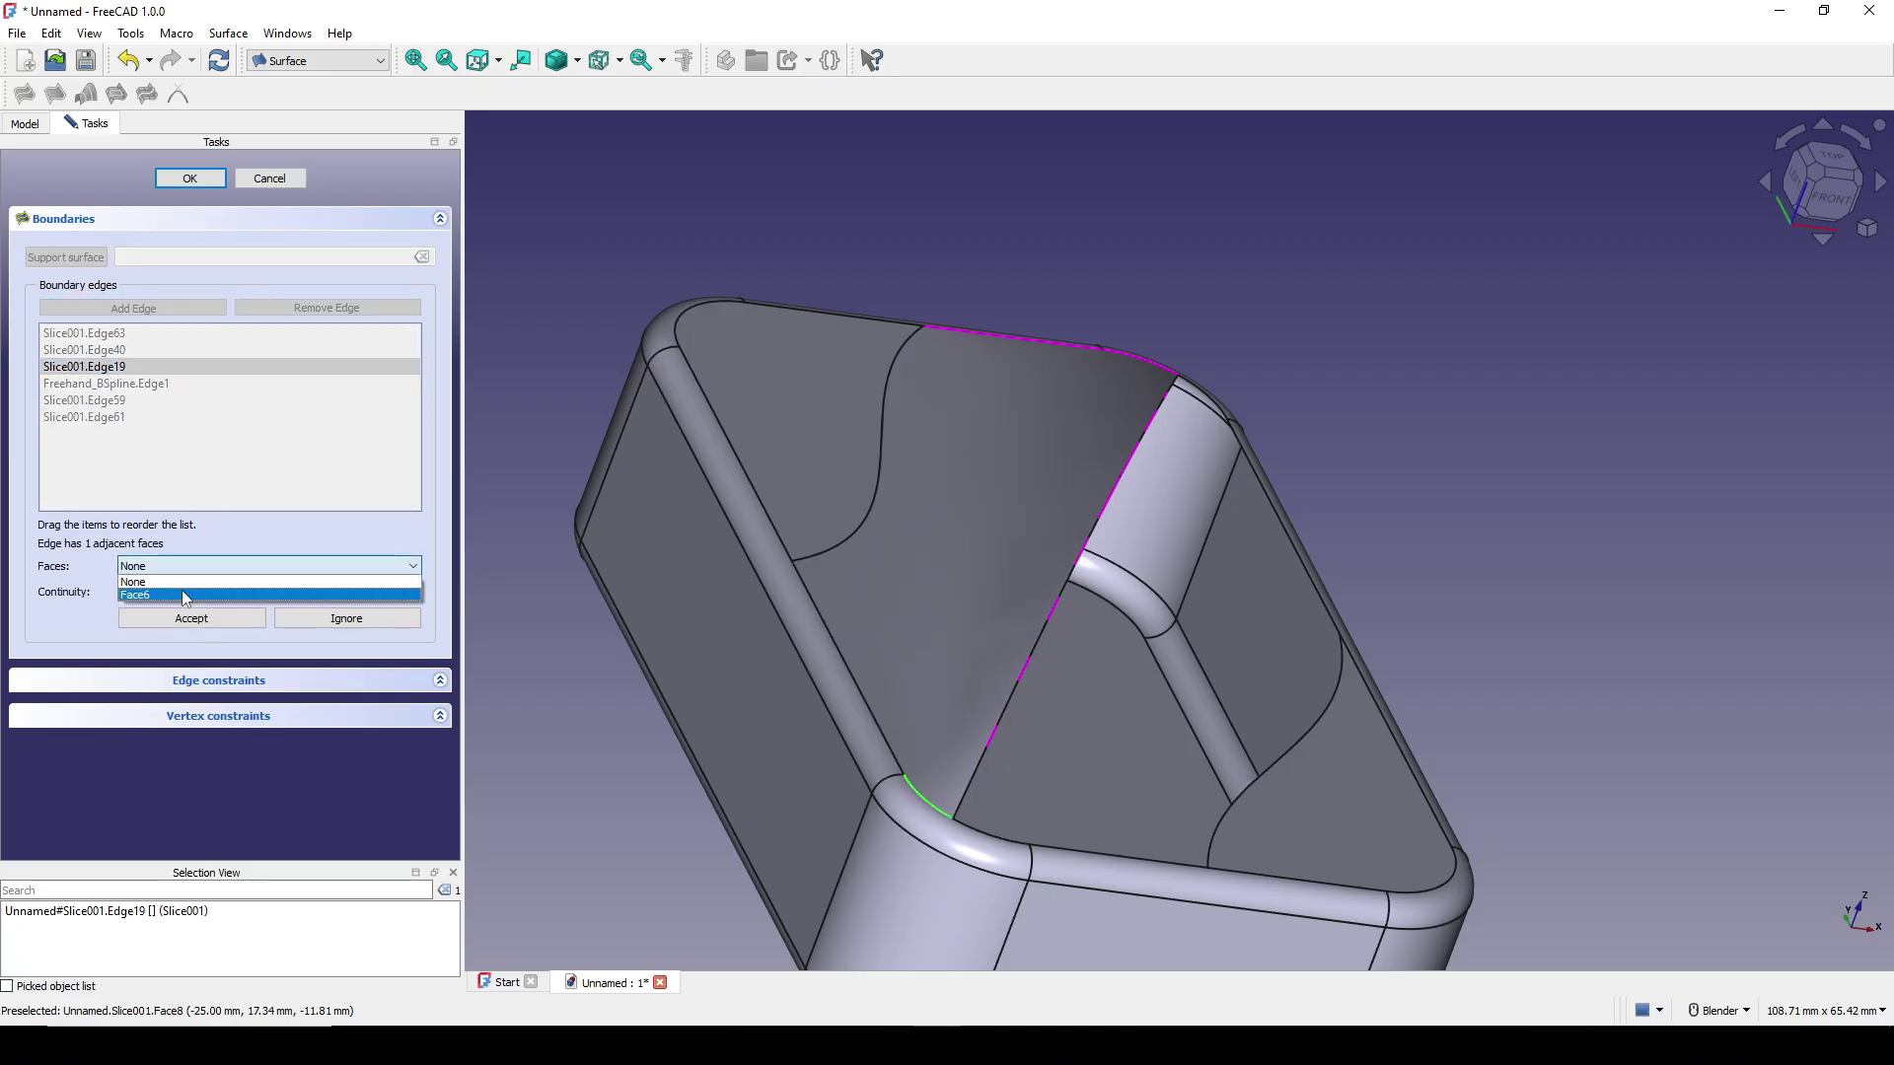
{"action": "left_click", "coordinate": [182, 595]}
{"action": "left_click", "coordinate": [181, 590]}
{"action": "left_click", "coordinate": [191, 624]}
{"action": "left_click", "coordinate": [191, 619]}
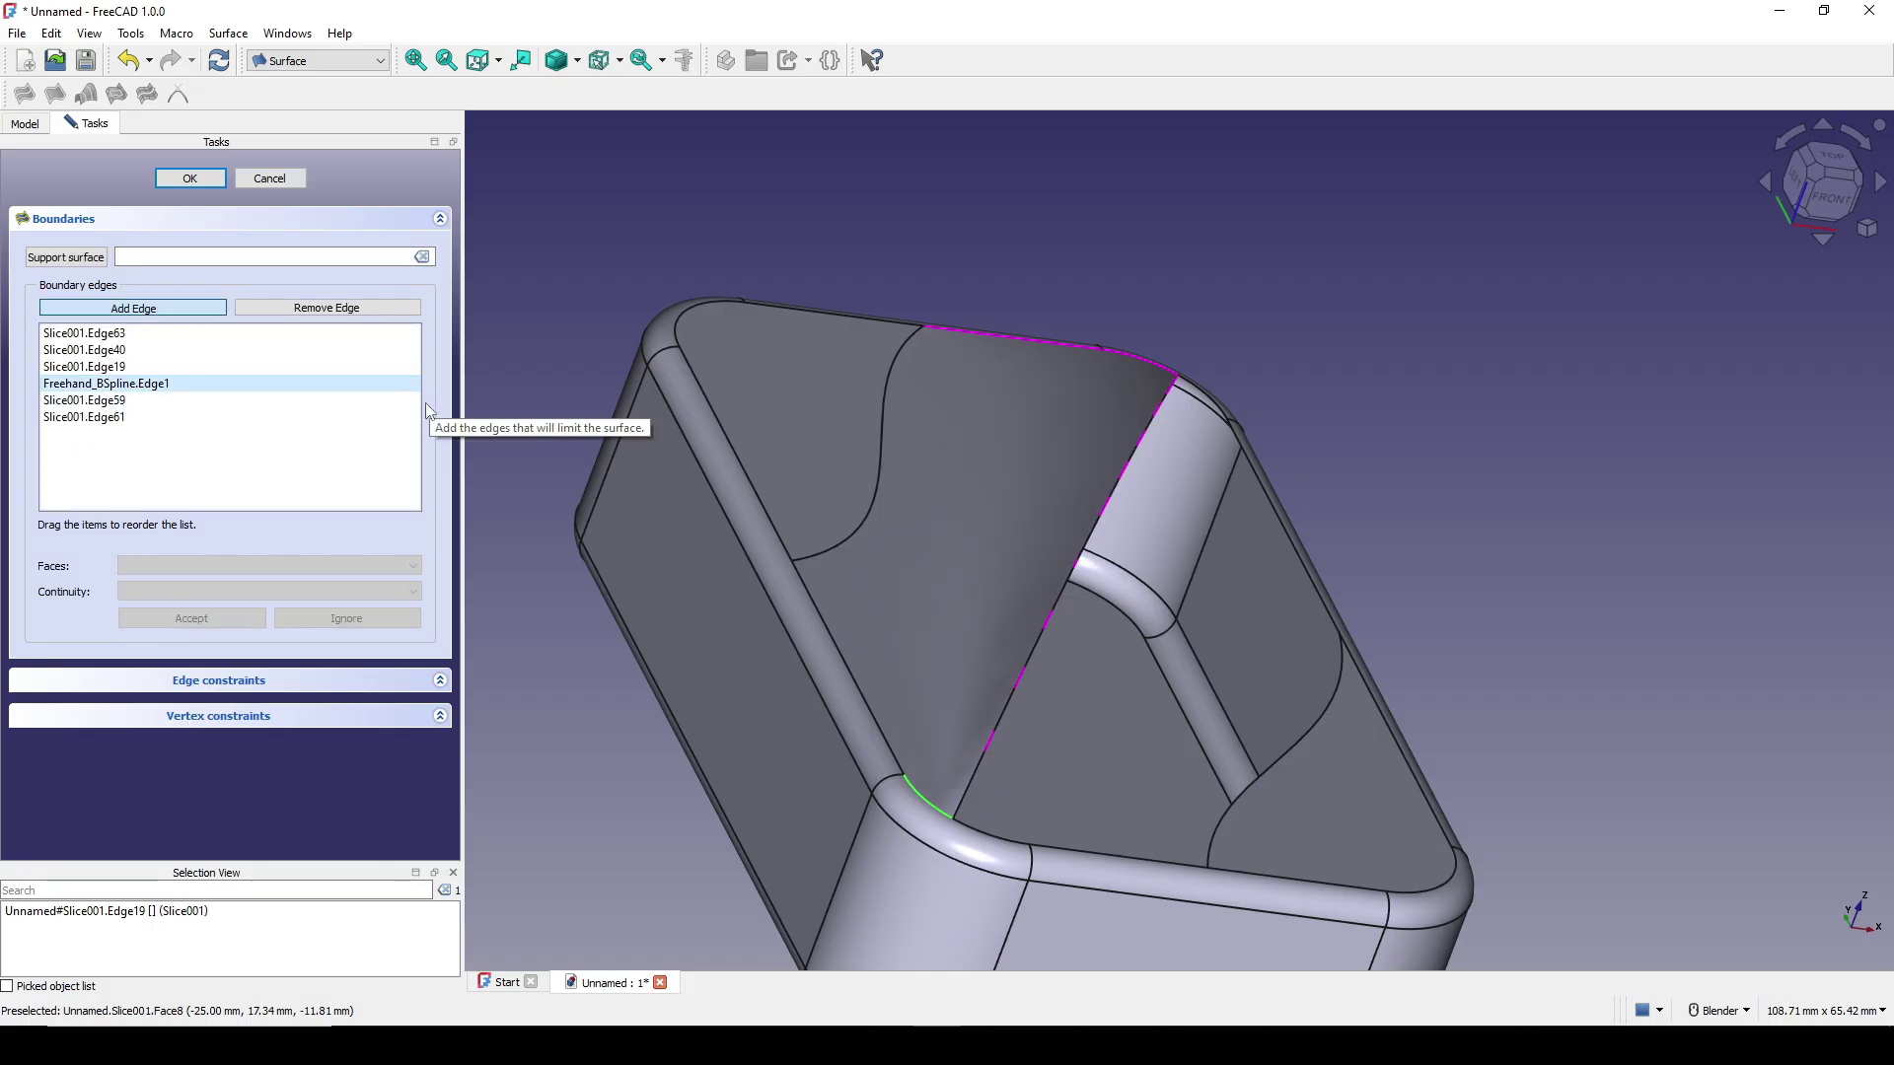
Constrain the filling's rounded far-corner rim edge, Slice001.Edge59, to Face24 with G1 continuity.
{"action": "middle_click_drag", "start_coordinate": [1075, 577], "coordinate": [1082, 594]}
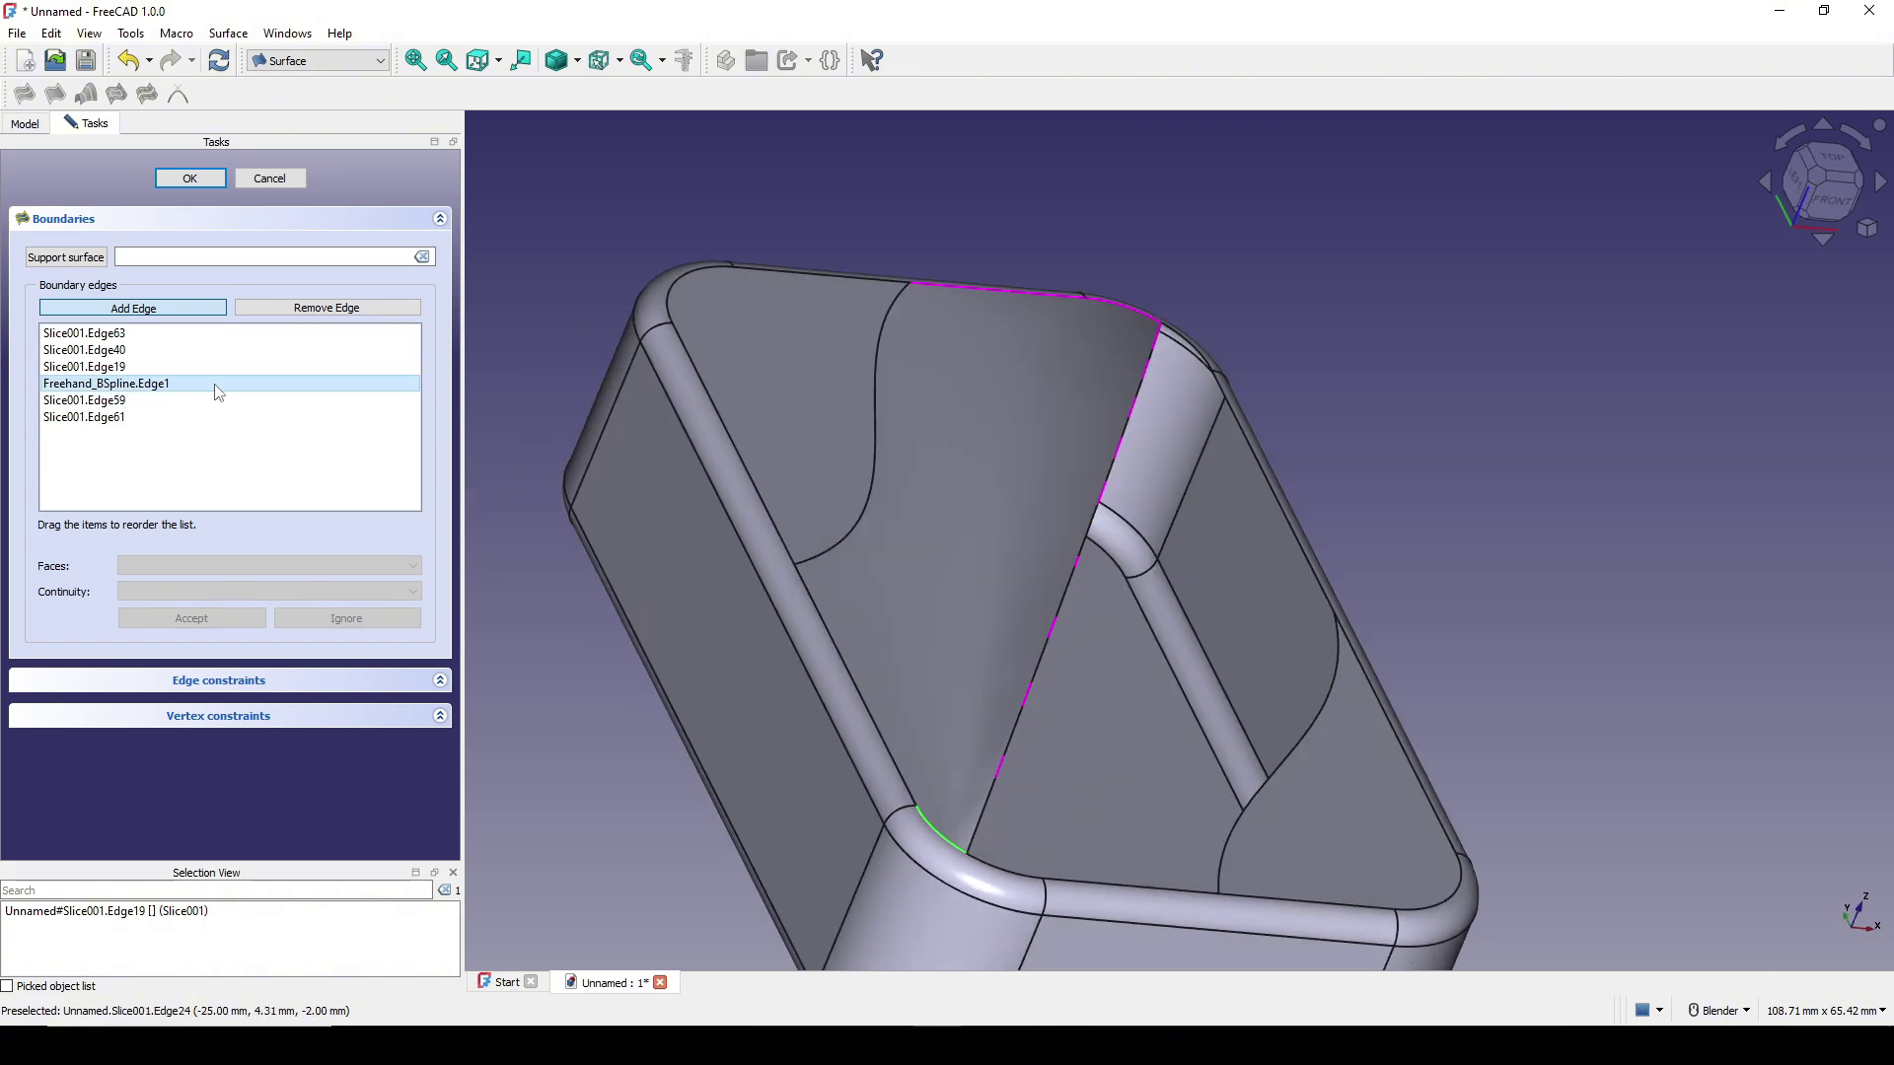
{"action": "left_click", "coordinate": [122, 401]}
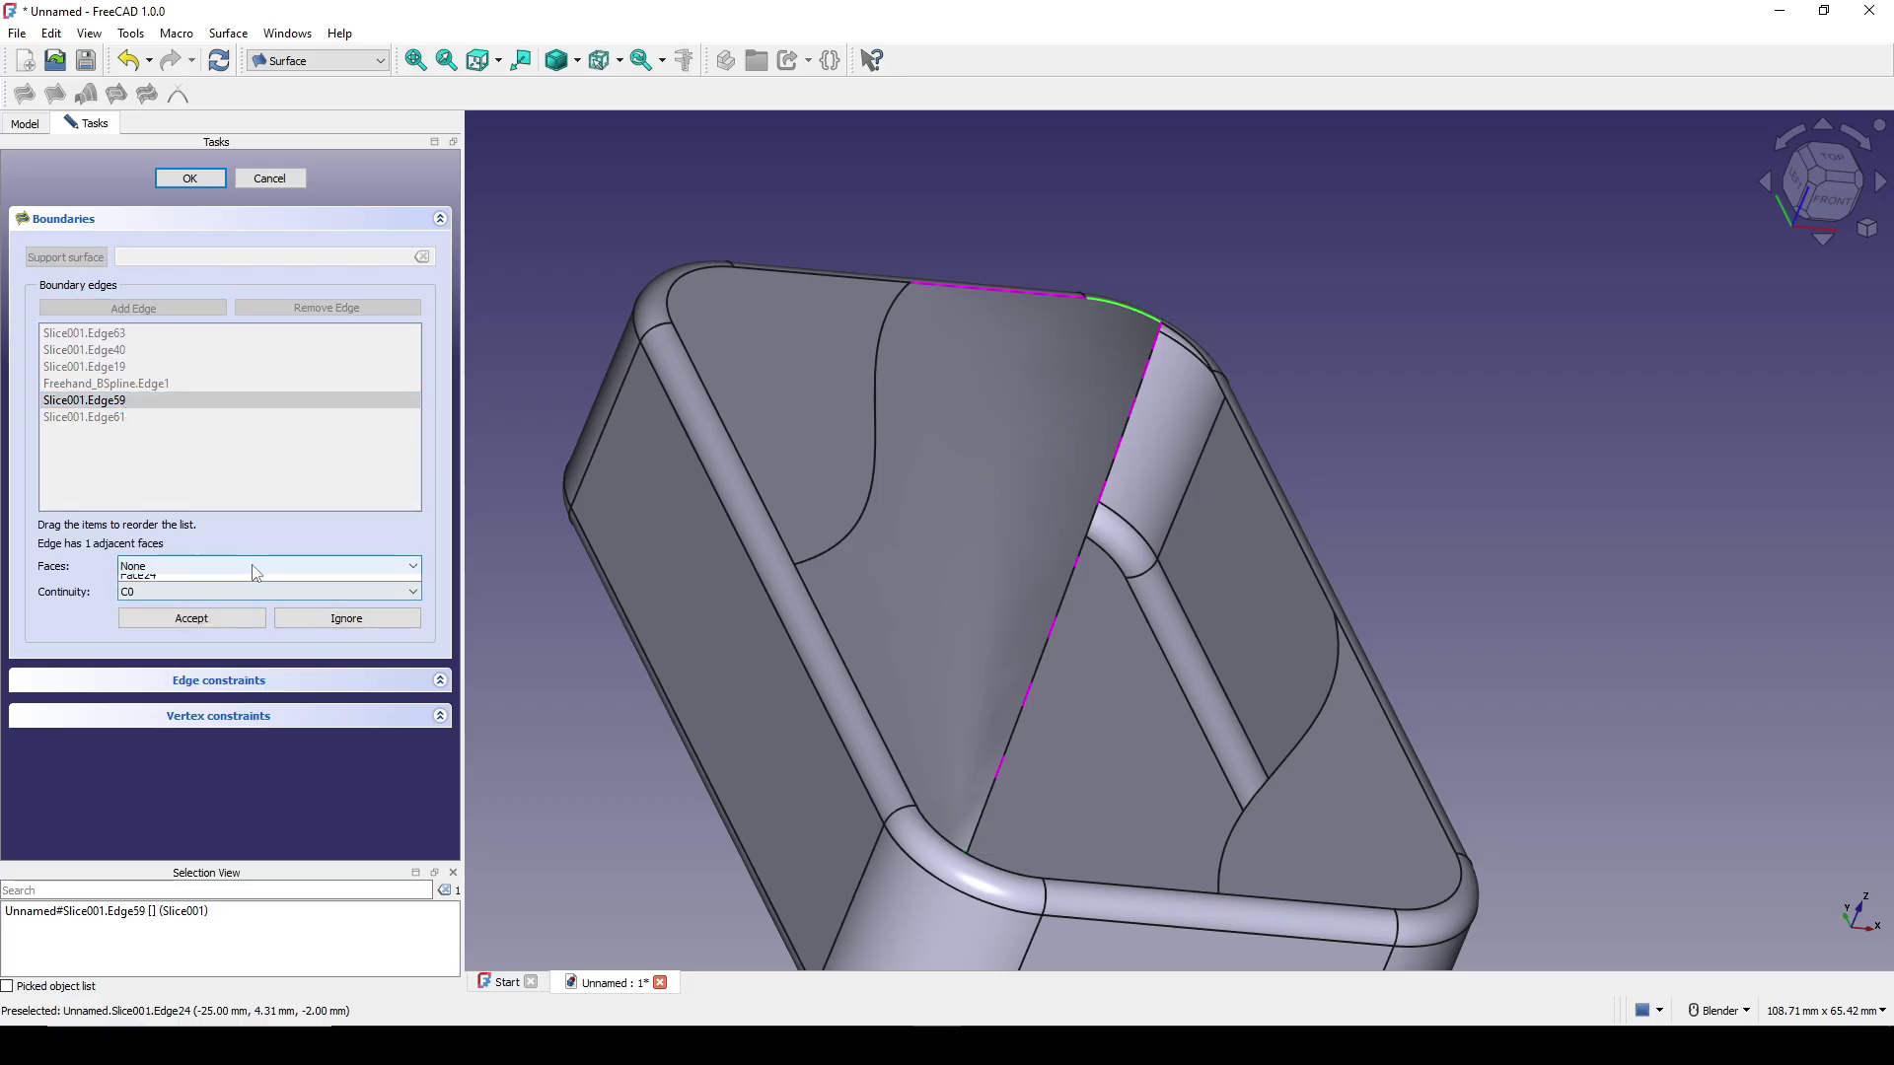
{"action": "left_click", "coordinate": [222, 592]}
{"action": "left_click", "coordinate": [190, 617]}
{"action": "left_click", "coordinate": [191, 617]}
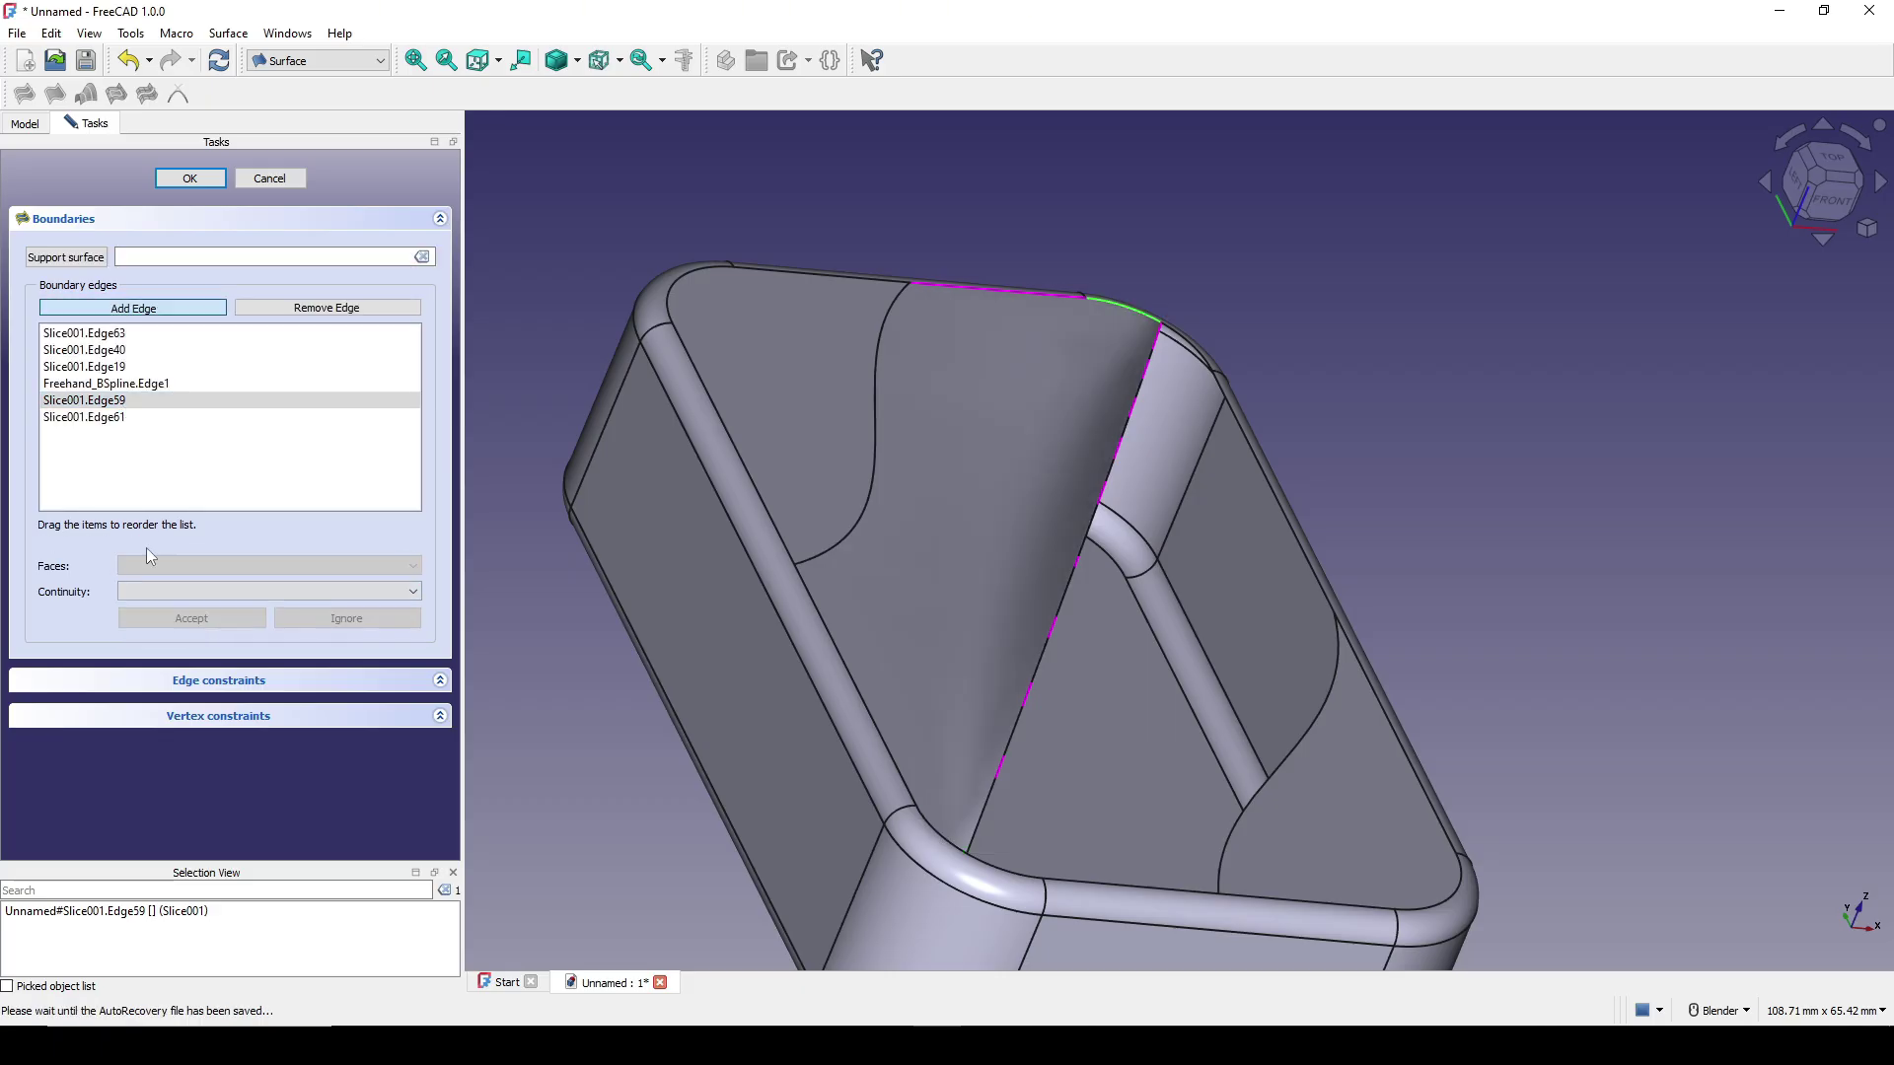
Constrain the remaining rim edge, Slice001.Edge61, to Face25 with G1 continuity and complete the first Filling surface.
{"action": "double_click", "coordinate": [106, 418]}
{"action": "left_click", "coordinate": [185, 566]}
{"action": "left_click", "coordinate": [187, 591]}
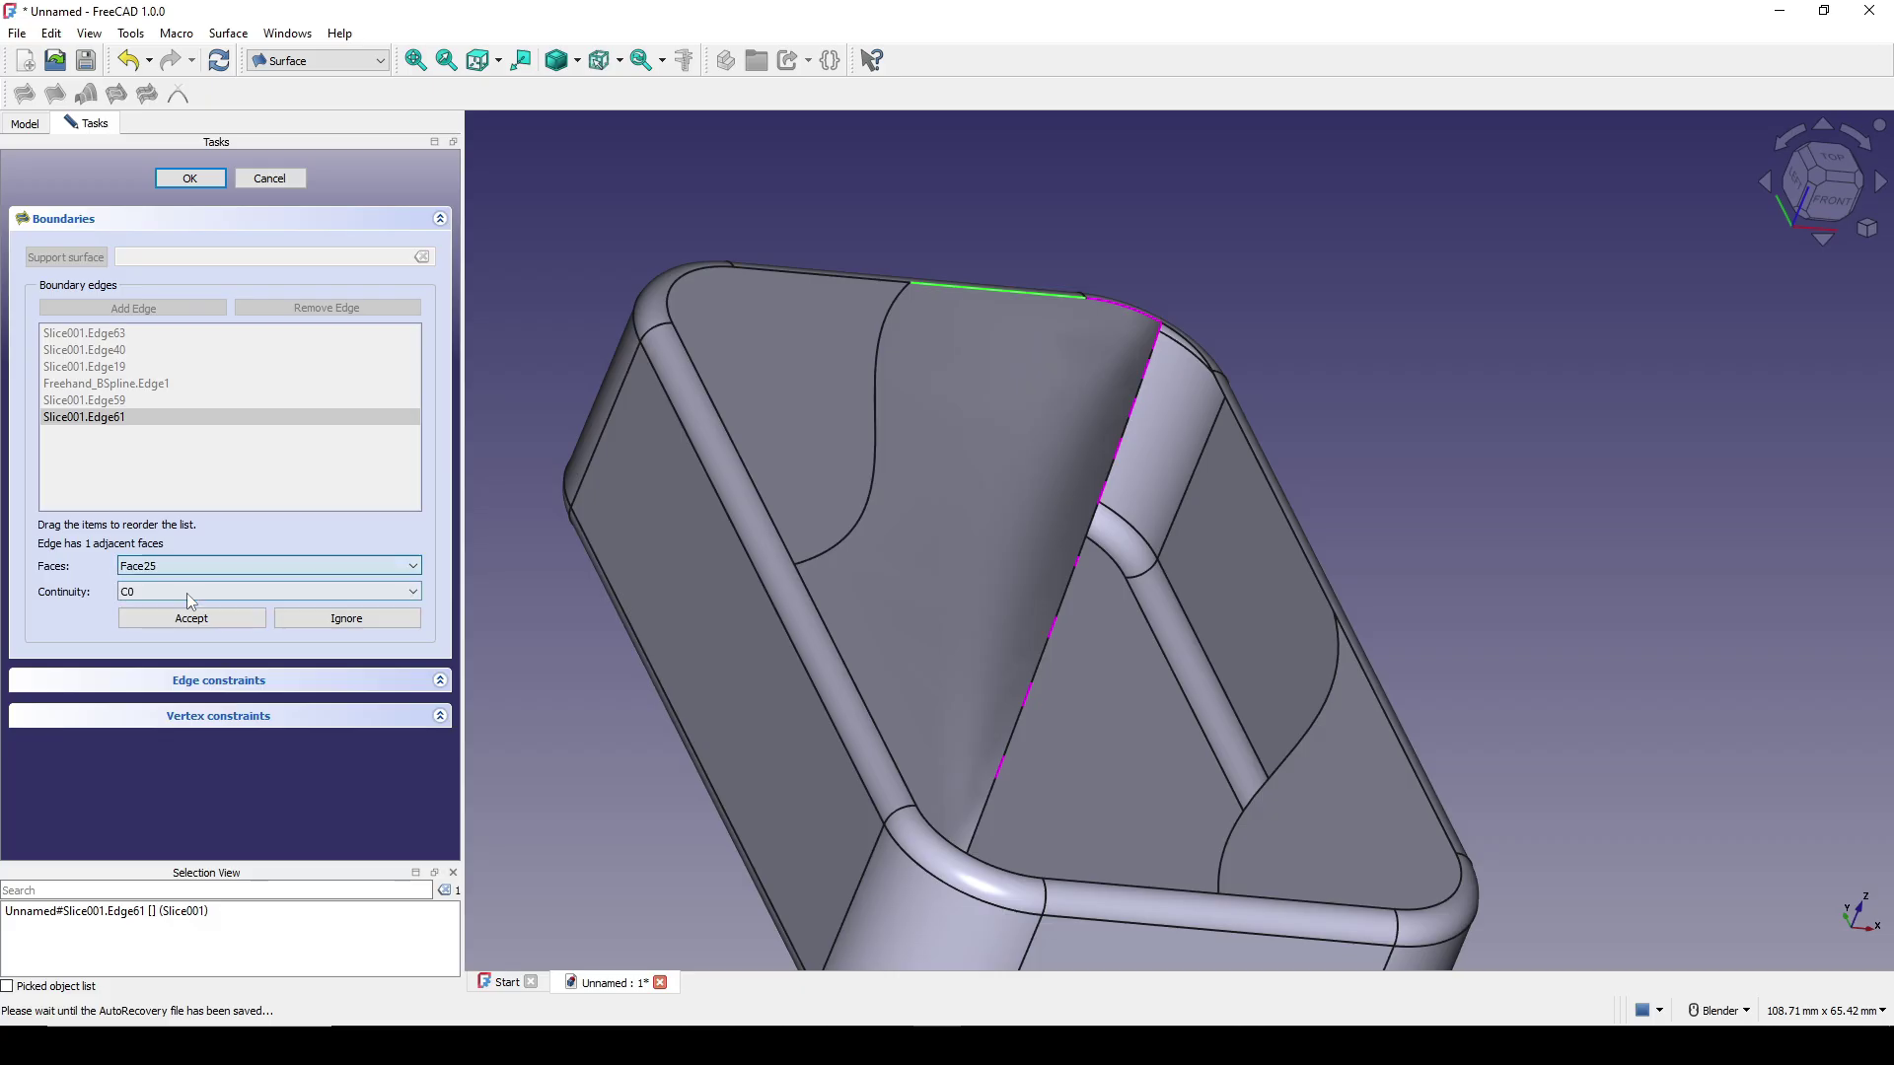
{"action": "left_click", "coordinate": [186, 593]}
{"action": "left_click", "coordinate": [193, 621]}
{"action": "left_click", "coordinate": [192, 621]}
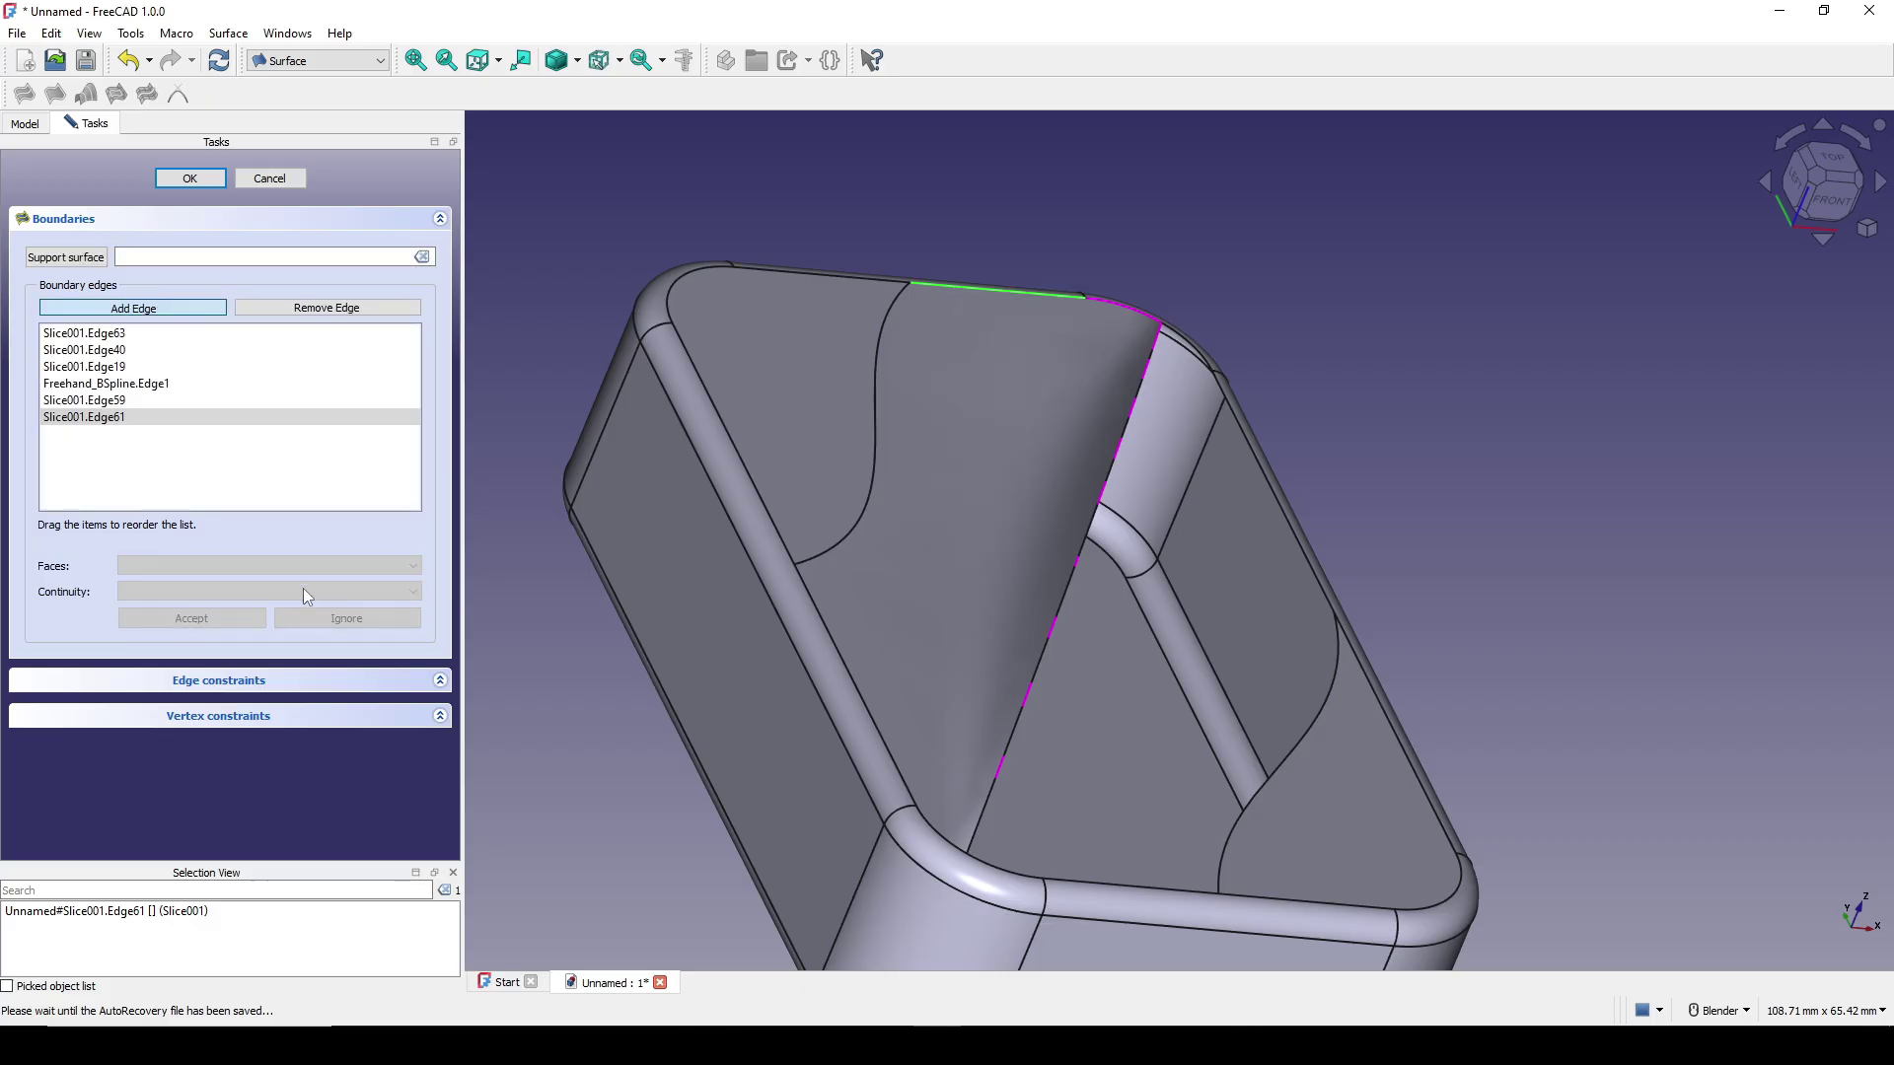
{"action": "left_click", "coordinate": [190, 178]}
Hide the Freehand_BSpline curve nested under Slice001.
{"action": "middle_click_drag", "start_coordinate": [986, 553], "coordinate": [1300, 576]}
{"action": "left_click", "coordinate": [719, 483]}
{"action": "scroll", "coordinate": [1300, 576], "scroll_direction": "down", "scroll_amount": 3}
{"action": "left_click", "coordinate": [1510, 476]}
{"action": "middle_click_drag", "start_coordinate": [1510, 475], "coordinate": [1332, 569]}
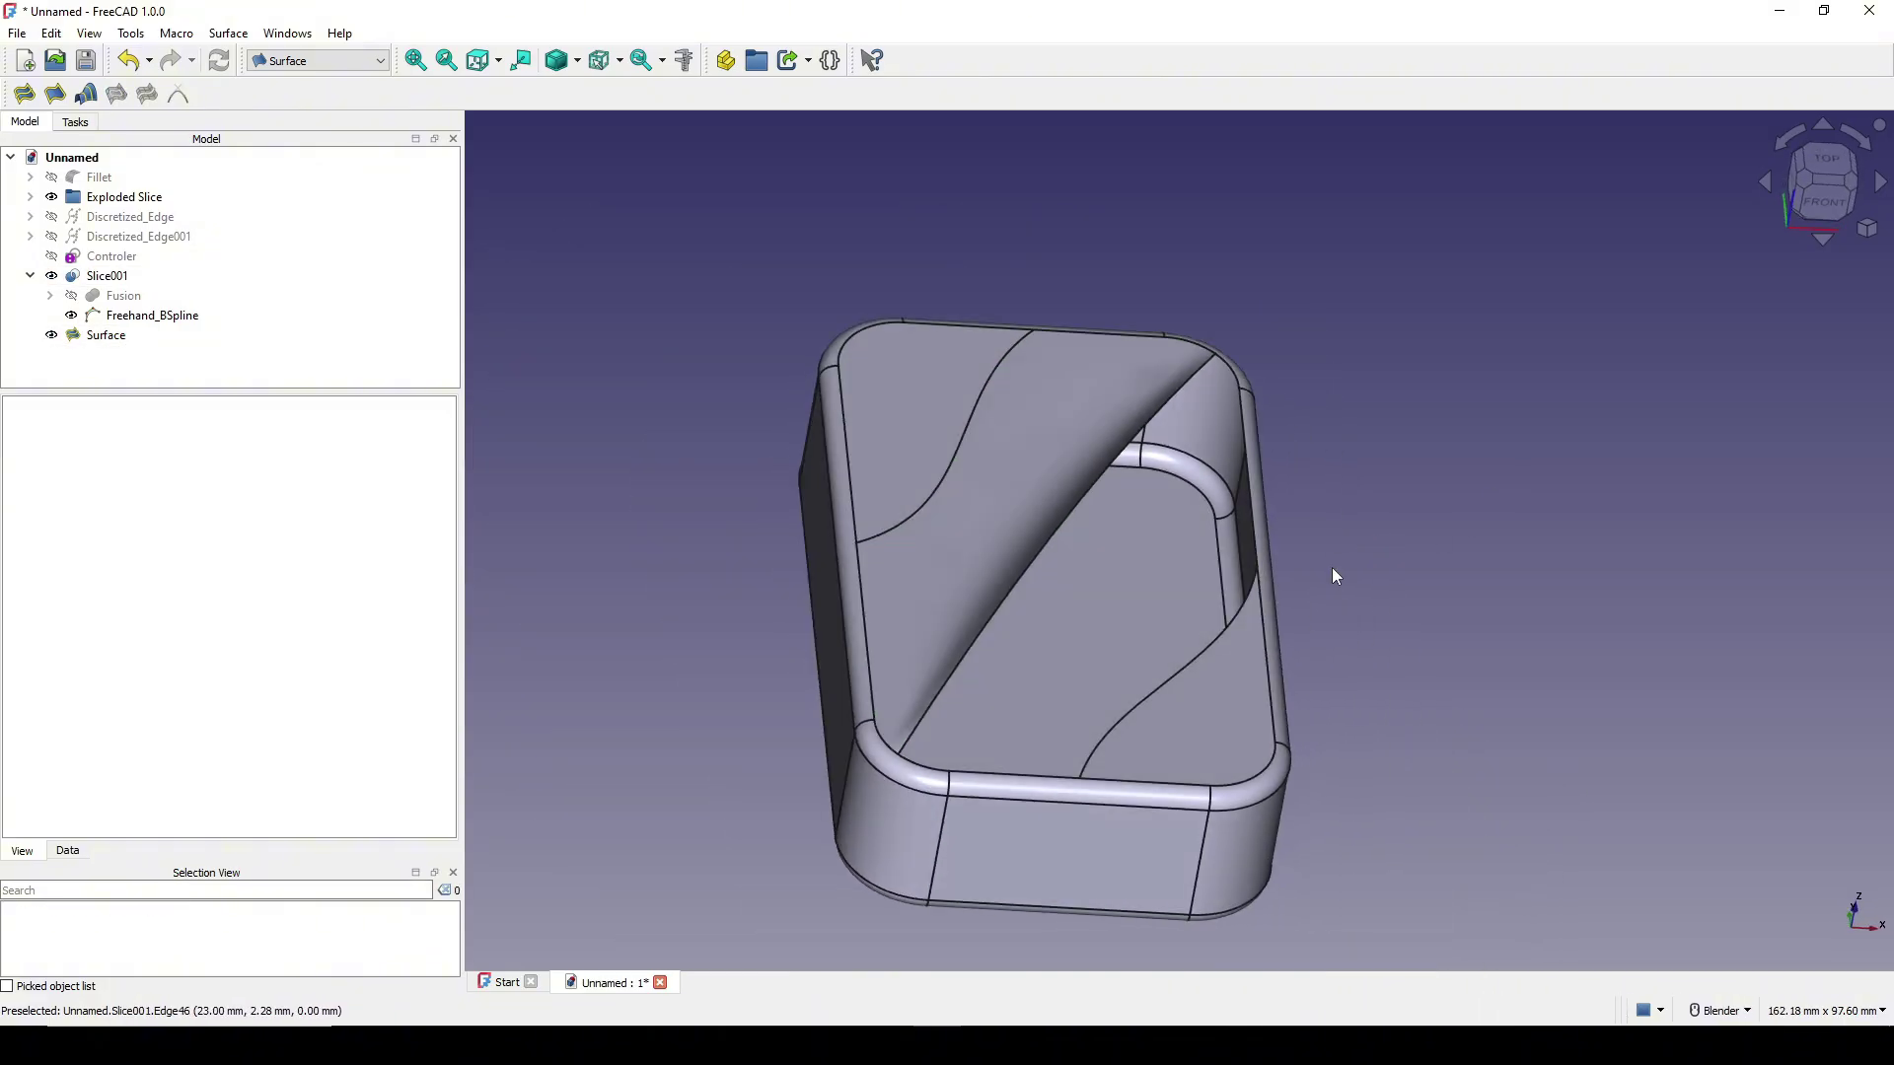
{"action": "scroll", "coordinate": [1331, 576], "scroll_direction": "up", "scroll_amount": 2}
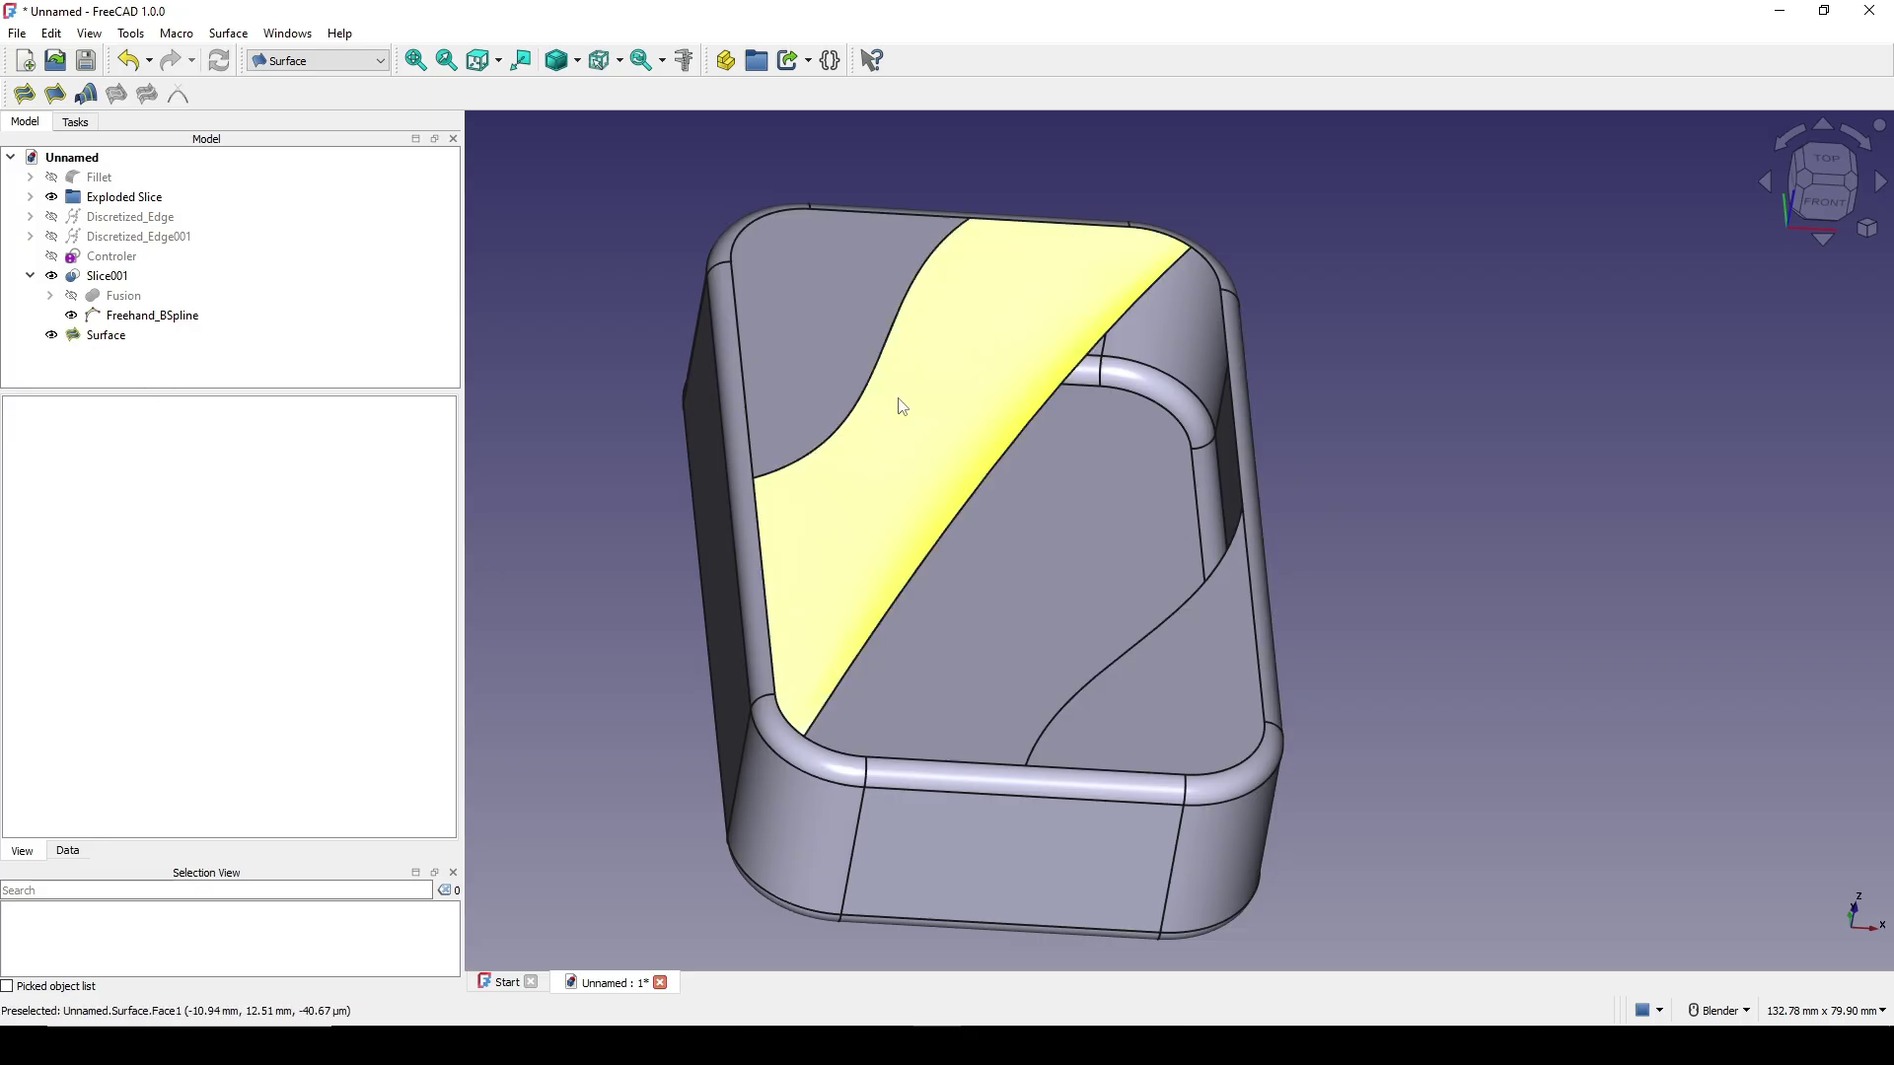
{"action": "left_click", "coordinate": [145, 316]}
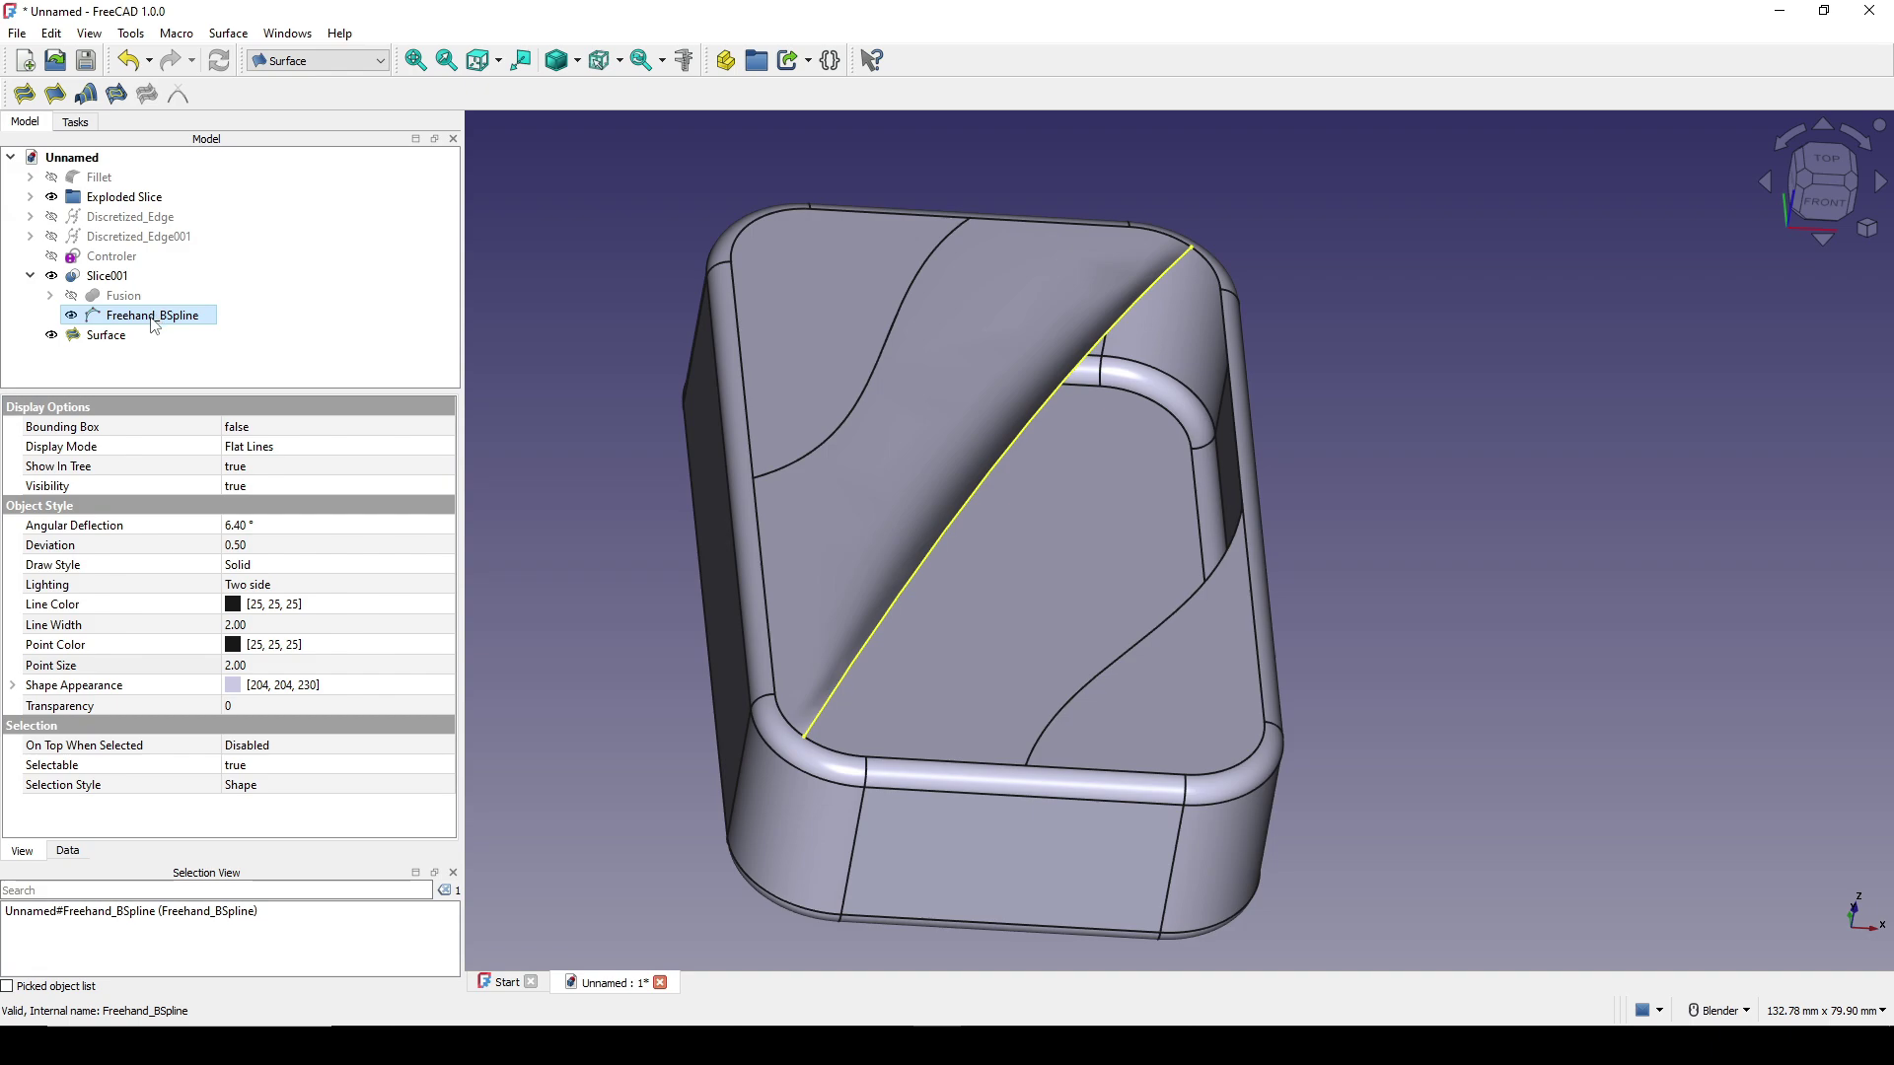
{"action": "key", "text": "space"}
Examine the first filled surface and its diagonal ridge edge from several angles.
{"action": "middle_click_drag", "start_coordinate": [1044, 599], "coordinate": [1127, 565]}
{"action": "left_click", "coordinate": [1460, 484]}
{"action": "scroll", "coordinate": [1263, 552], "scroll_direction": "up", "scroll_amount": 1}
{"action": "middle_click_drag", "start_coordinate": [1128, 565], "coordinate": [1052, 546]}
{"action": "left_click", "coordinate": [724, 566]}
{"action": "middle_click_drag", "start_coordinate": [858, 554], "coordinate": [1012, 513]}
{"action": "left_click", "coordinate": [1427, 459]}
{"action": "left_click", "coordinate": [1428, 466]}
{"action": "middle_click_drag", "start_coordinate": [1428, 466], "coordinate": [1228, 549]}
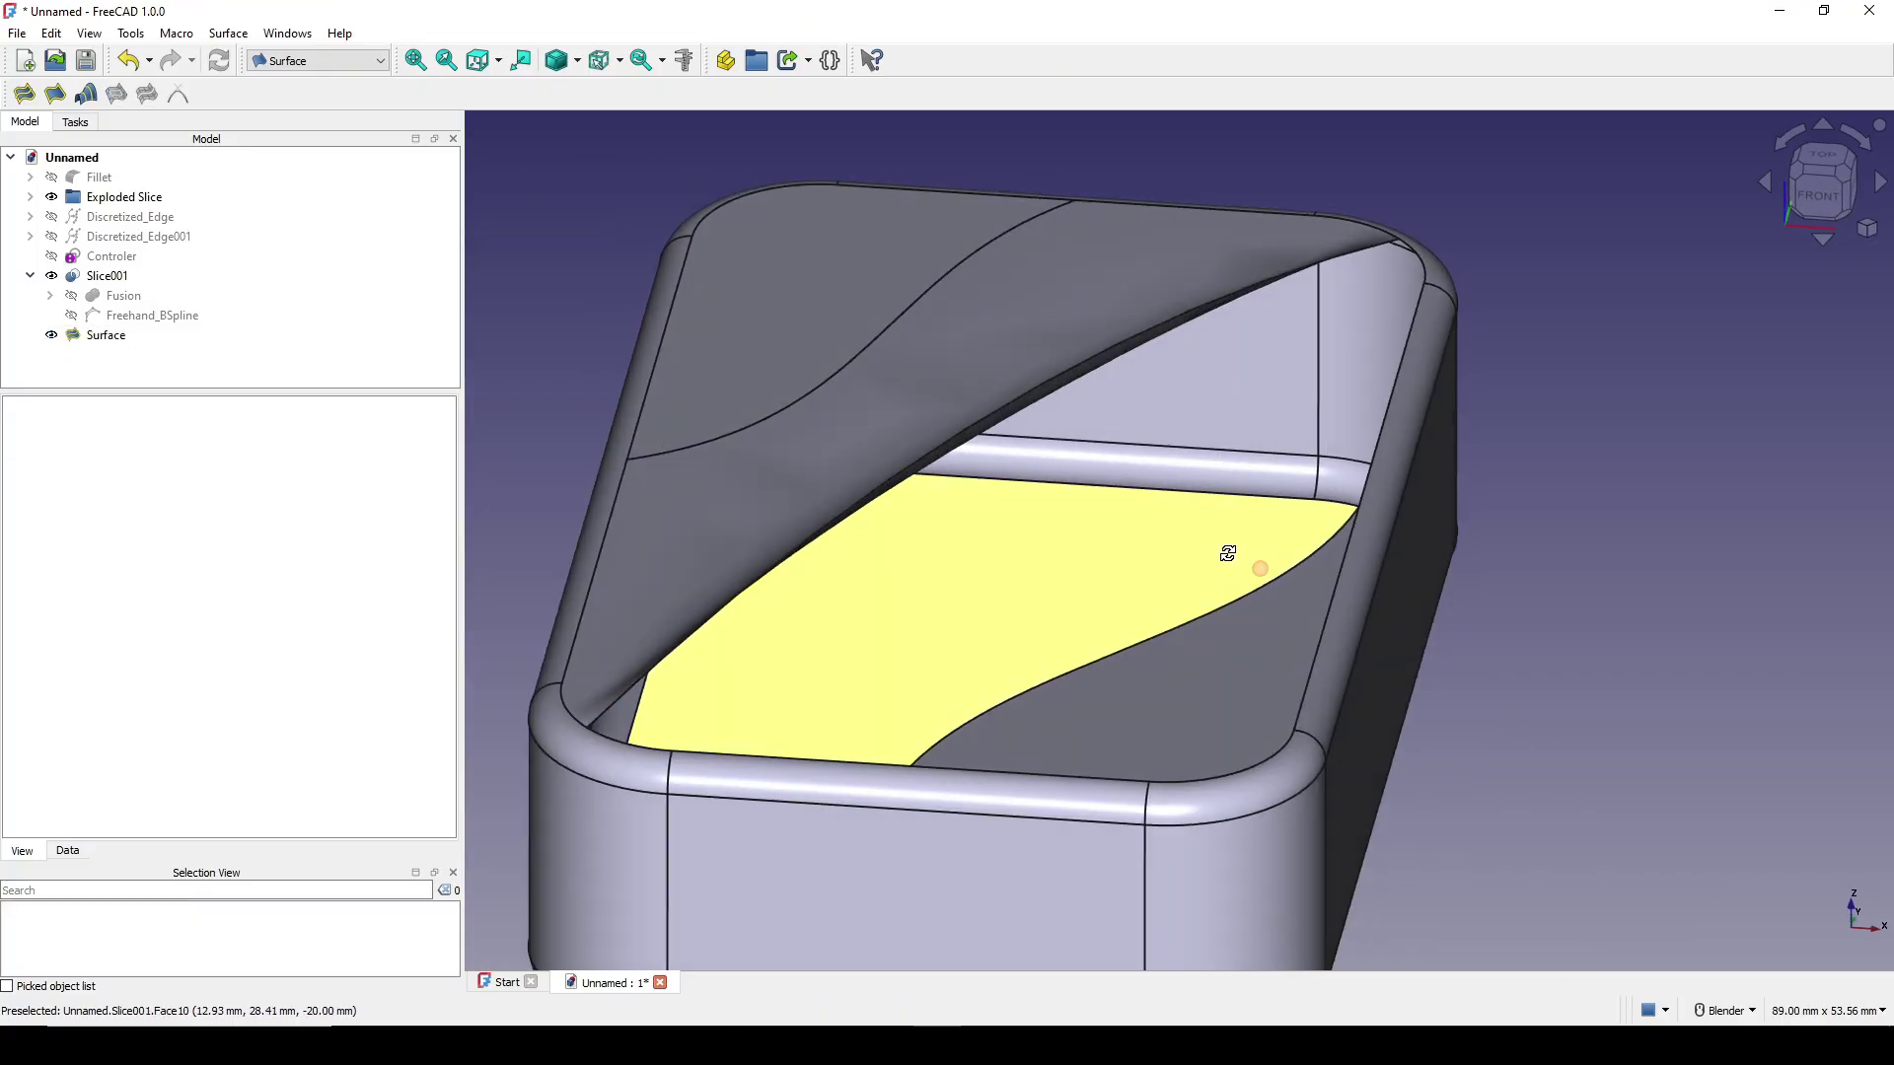
Start a second Filling bounded by the other corner slice's curved edge, the adjoining rim edges and the first surface's ridge edge, Surface.Edge4.
{"action": "left_click", "coordinate": [25, 93]}
{"action": "middle_click_drag", "start_coordinate": [986, 553], "coordinate": [1193, 691]}
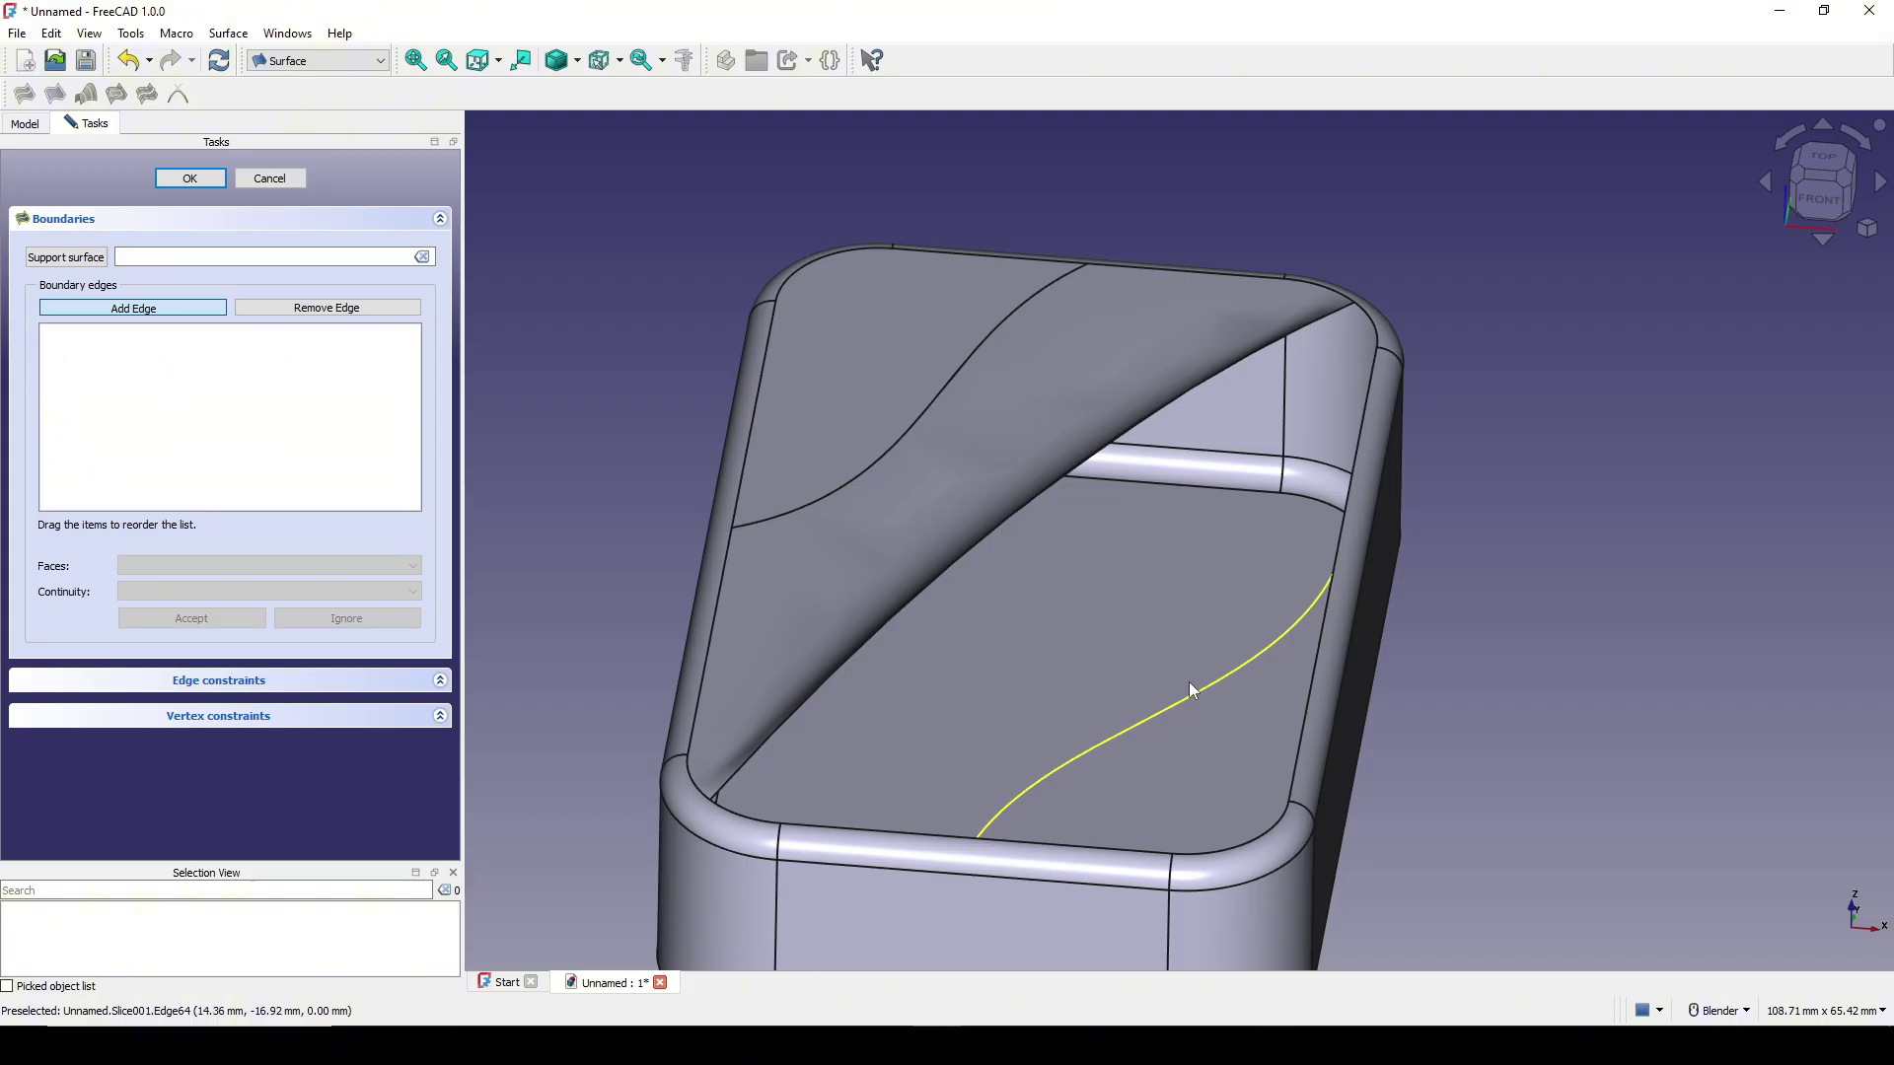
{"action": "middle_click_drag", "start_coordinate": [1026, 728], "coordinate": [1060, 734]}
{"action": "left_click", "coordinate": [1028, 807]}
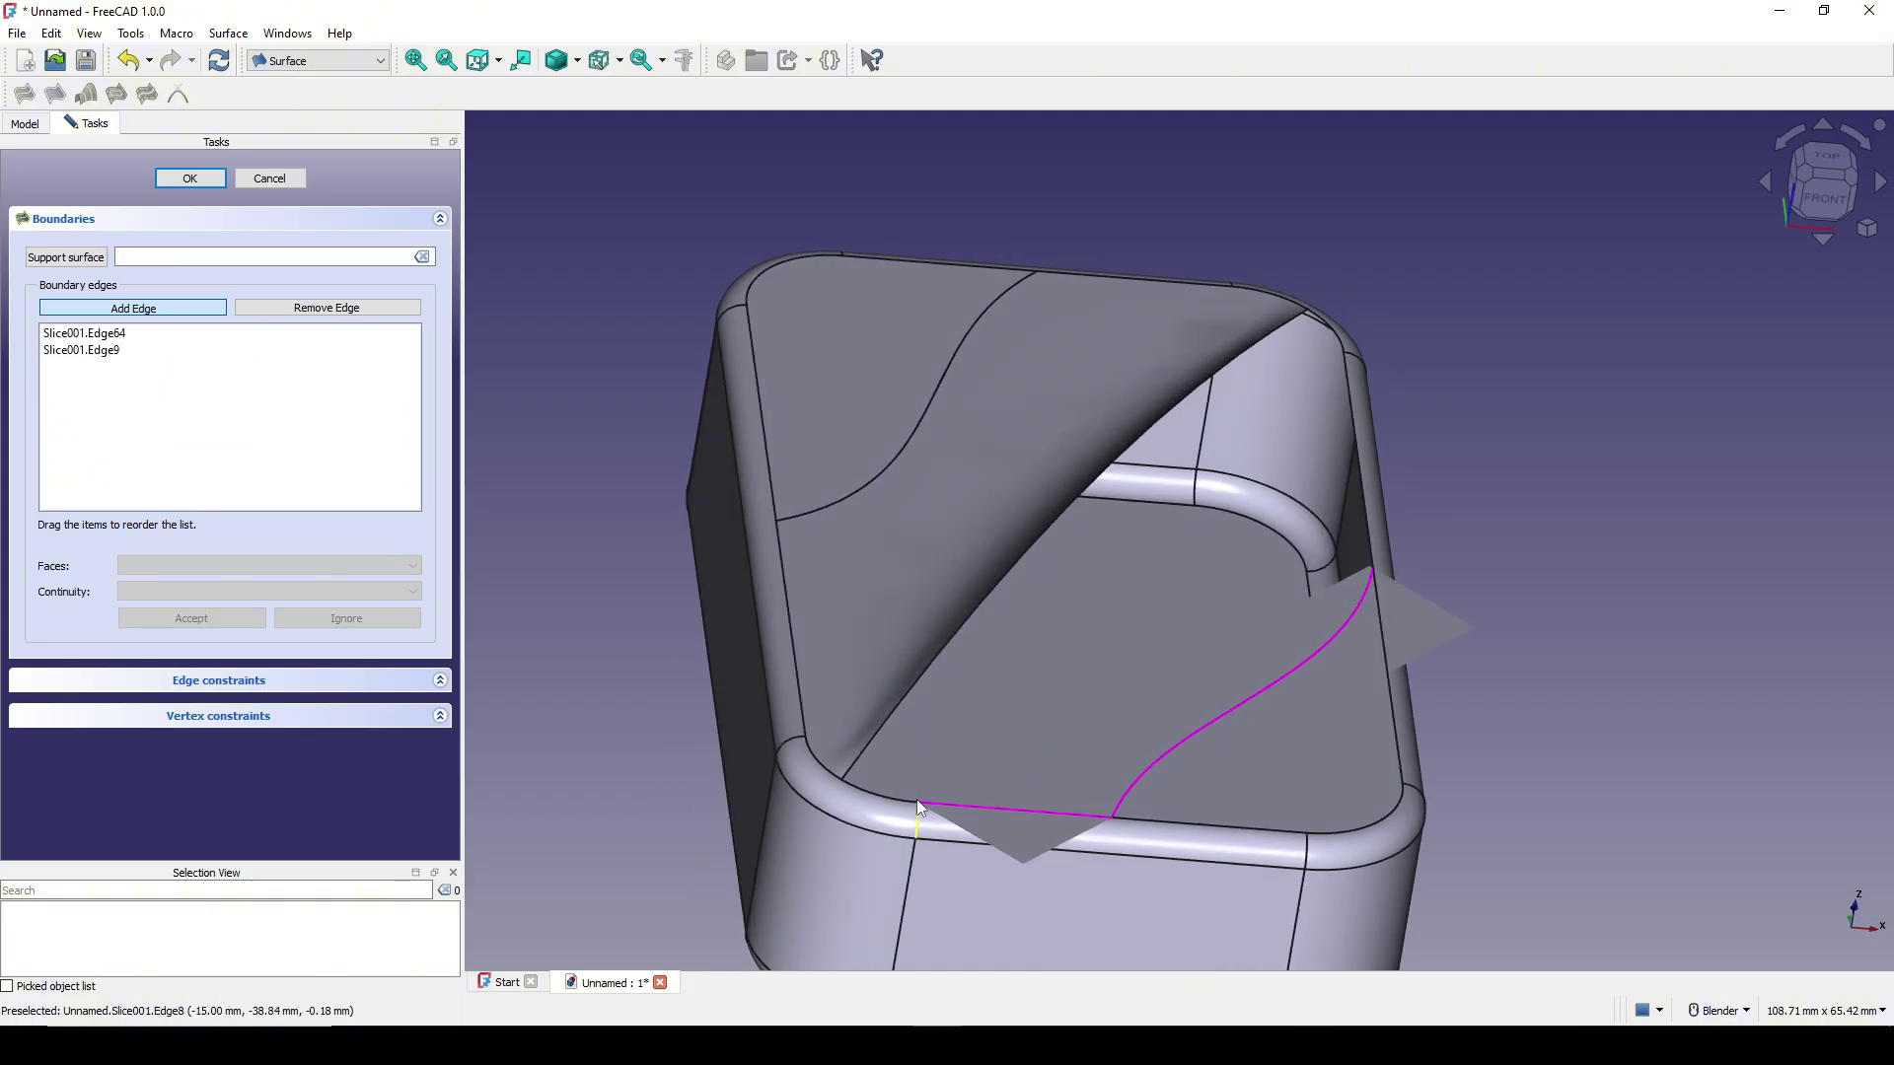
{"action": "left_click", "coordinate": [876, 795]}
{"action": "left_click", "coordinate": [886, 734]}
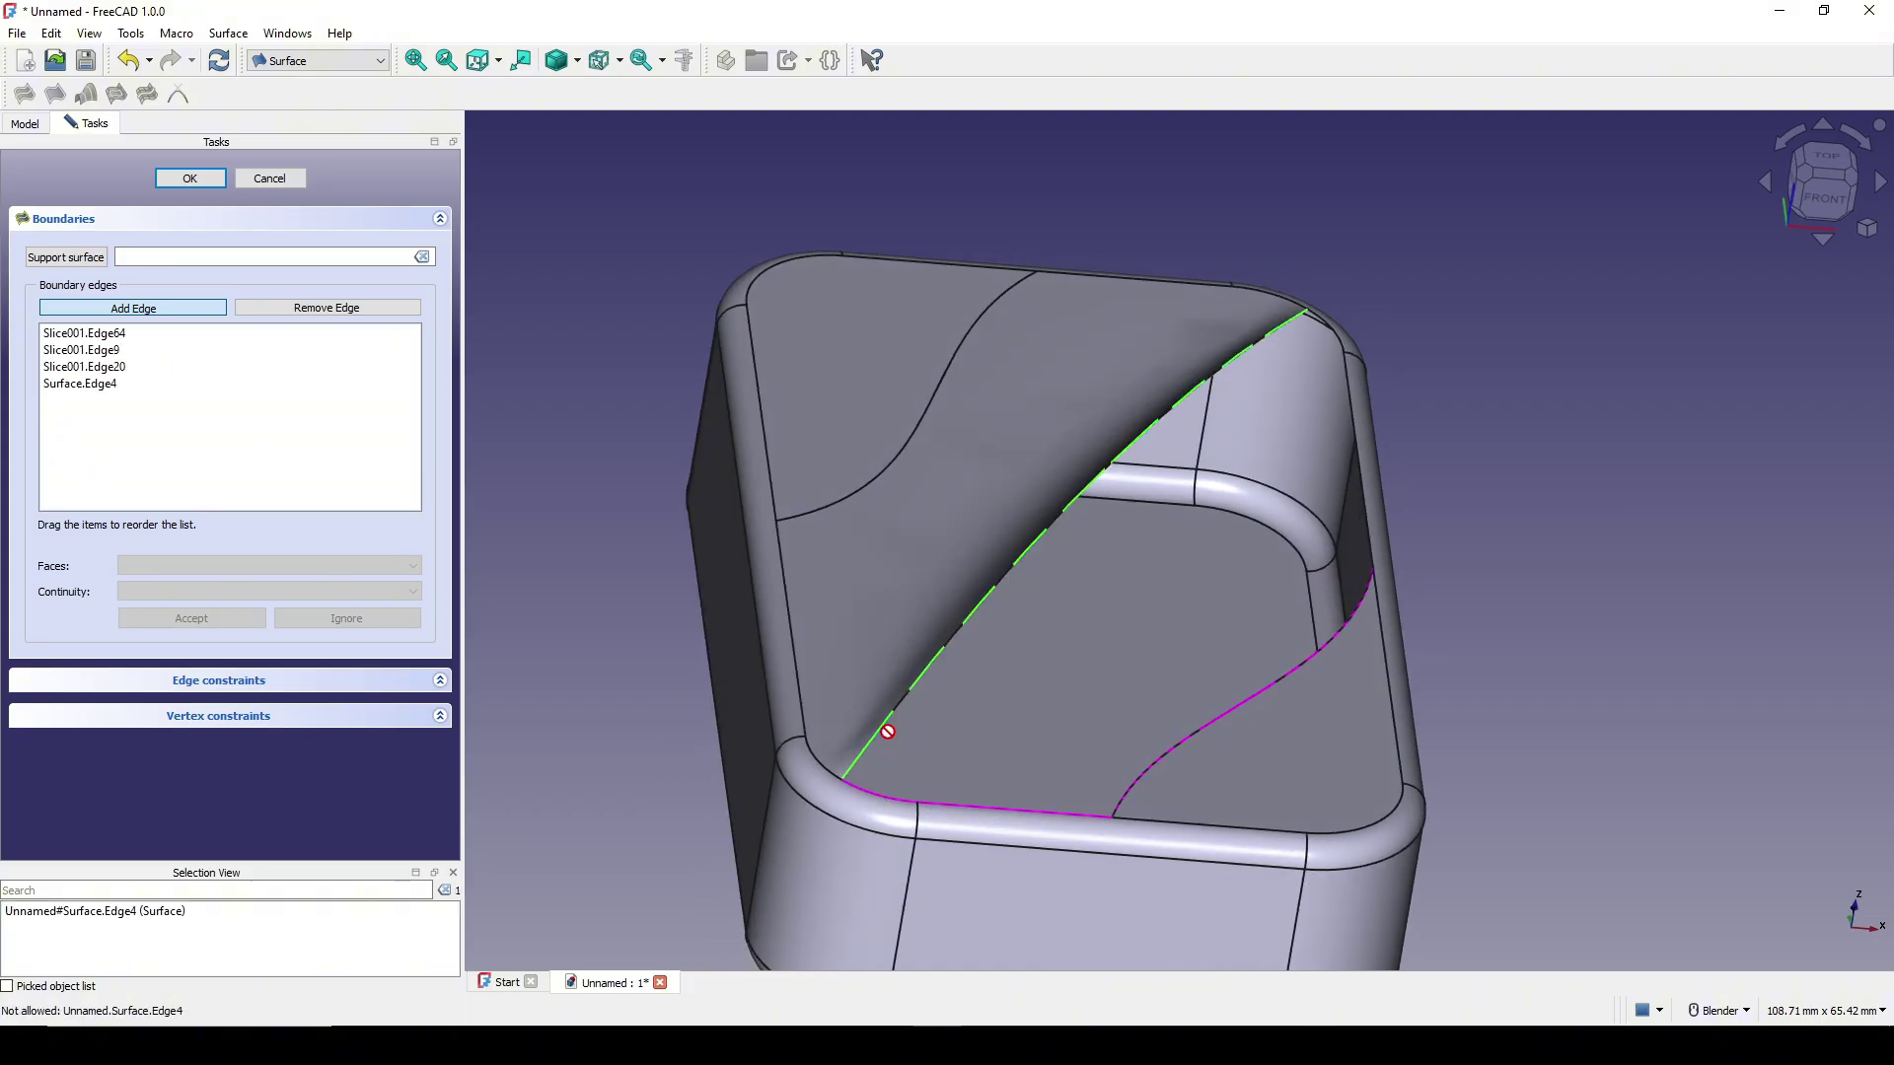
{"action": "middle_click_drag", "start_coordinate": [885, 735], "coordinate": [1245, 398]}
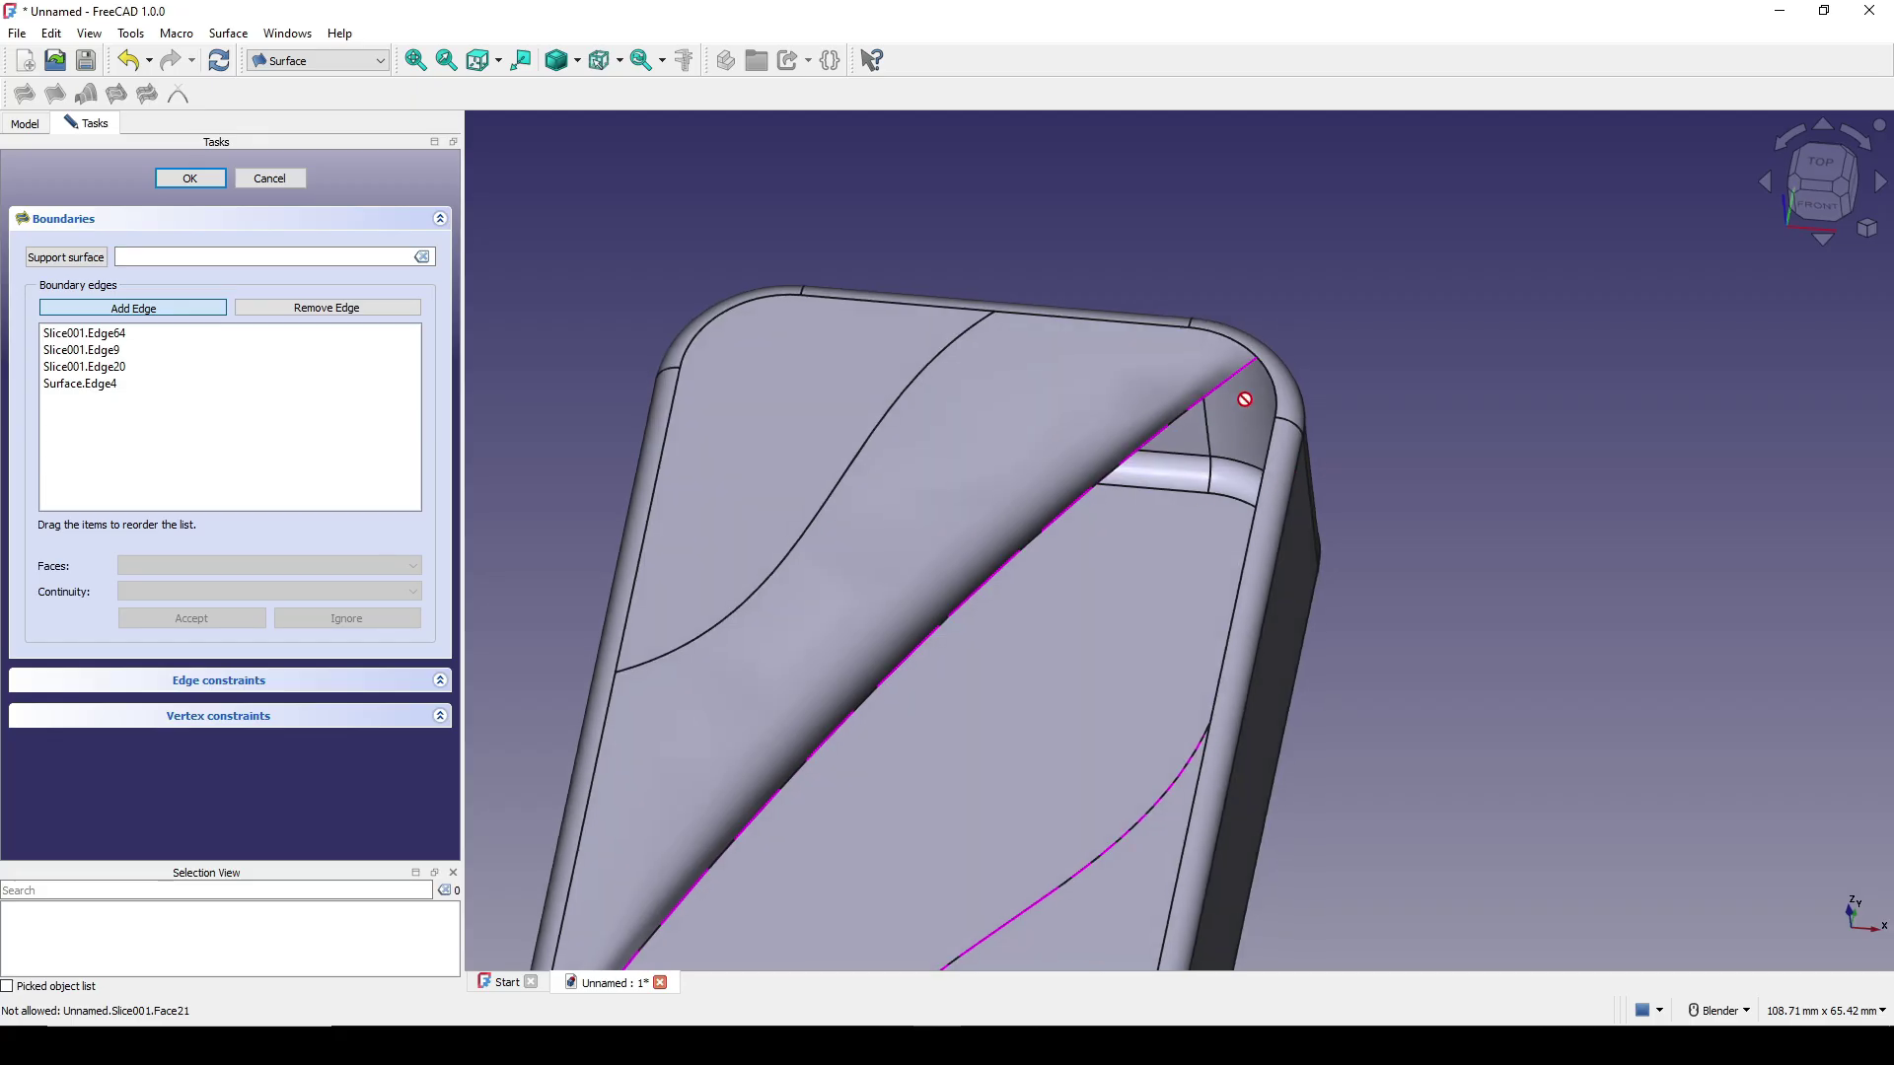
{"action": "left_click", "coordinate": [1266, 478]}
{"action": "middle_click_drag", "start_coordinate": [1264, 494], "coordinate": [1194, 523]}
Constrain the second filling's curved corner-slice edge, Slice001.Edge64, to Face27 with G1 continuity.
{"action": "left_click", "coordinate": [123, 335]}
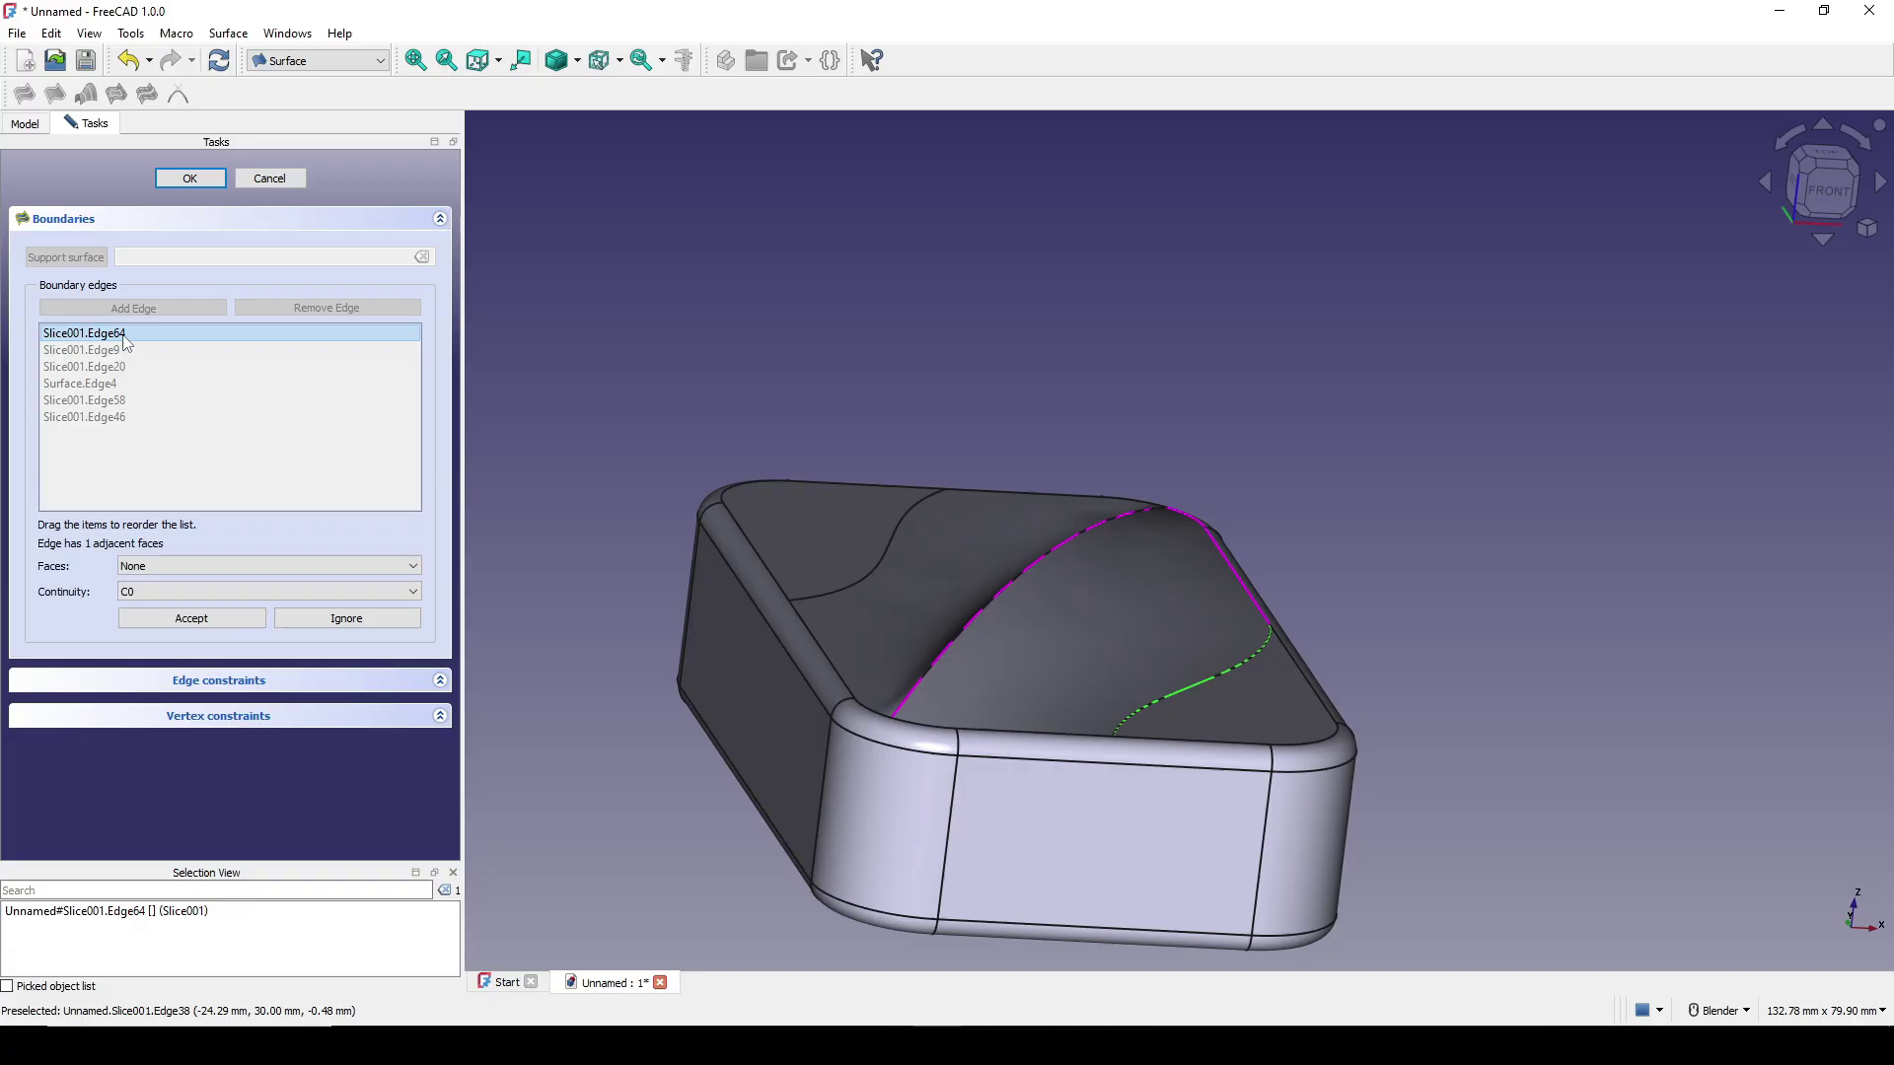
{"action": "left_click", "coordinate": [239, 594]}
{"action": "left_click", "coordinate": [238, 594]}
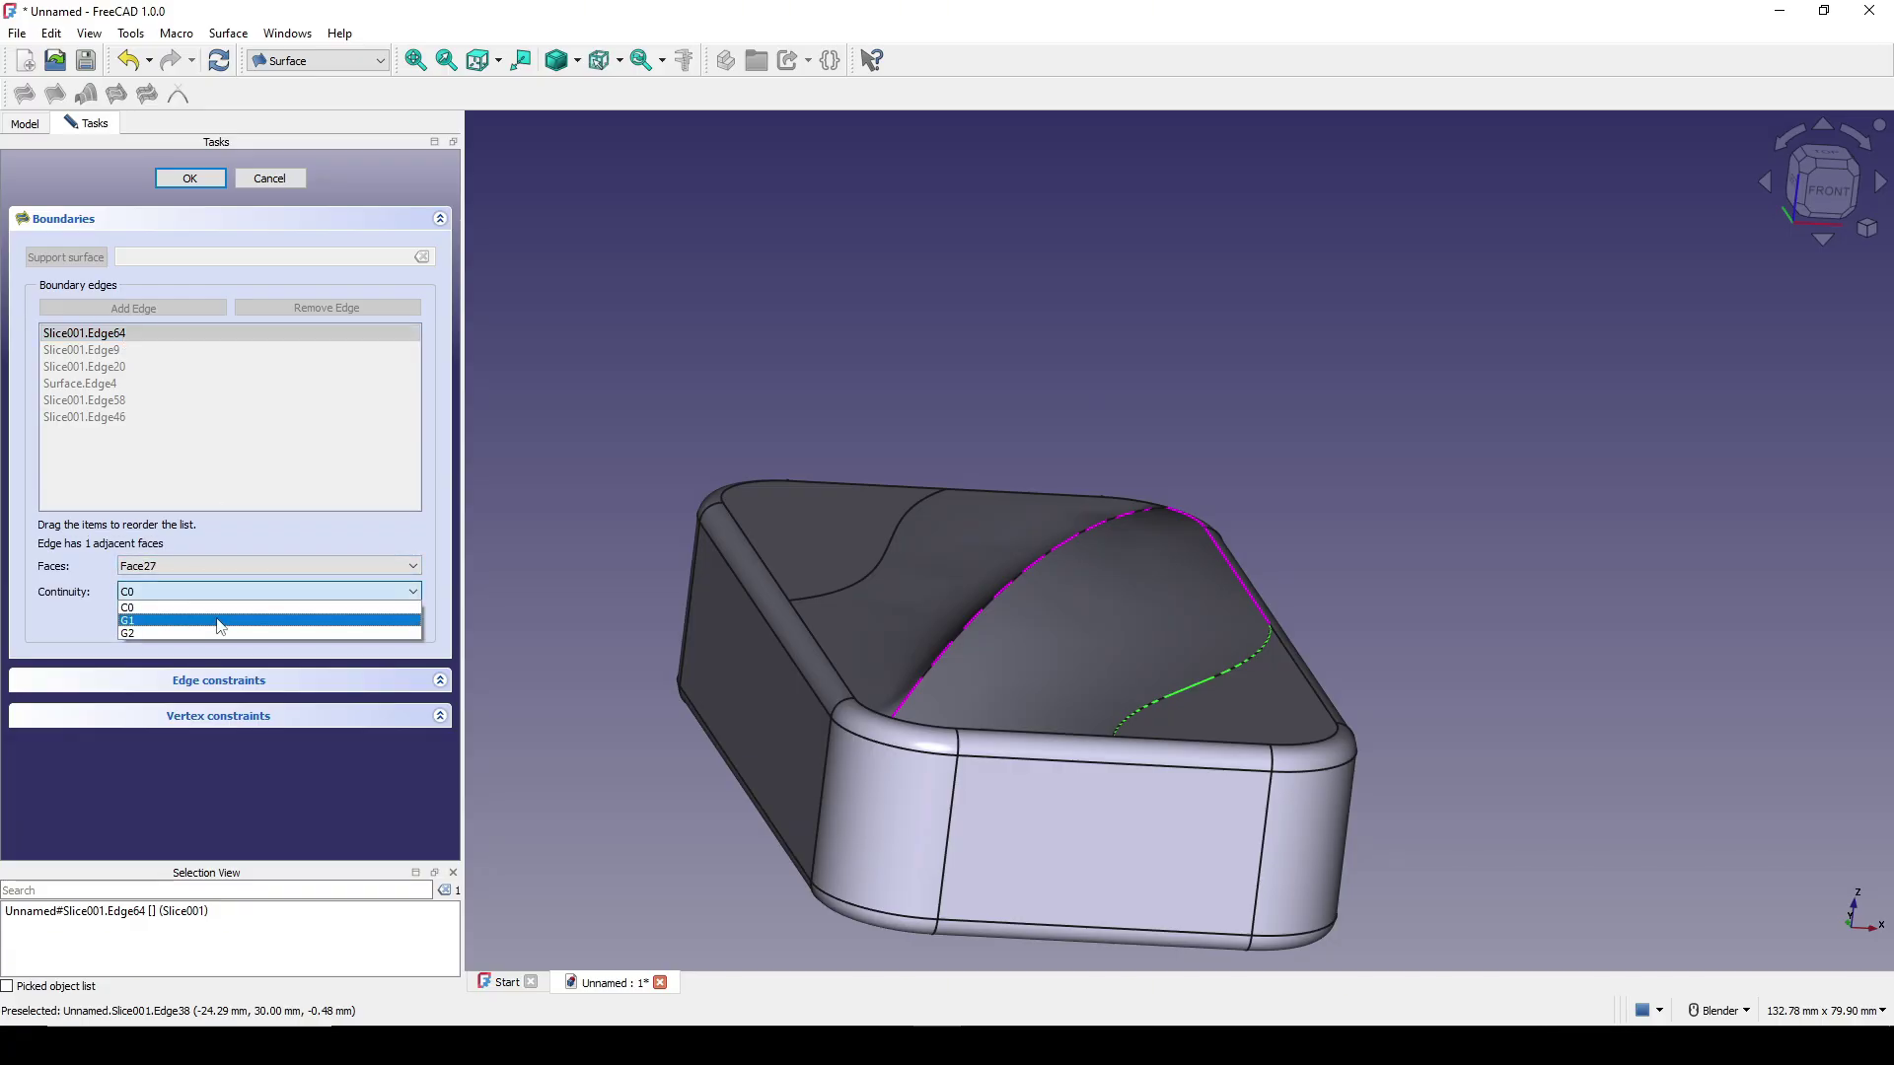
{"action": "left_click", "coordinate": [219, 621]}
{"action": "left_click", "coordinate": [214, 618]}
Constrain the second filling's straight front rim edge, Slice001.Edge9, to Face3 with G1 continuity.
{"action": "left_click", "coordinate": [178, 350]}
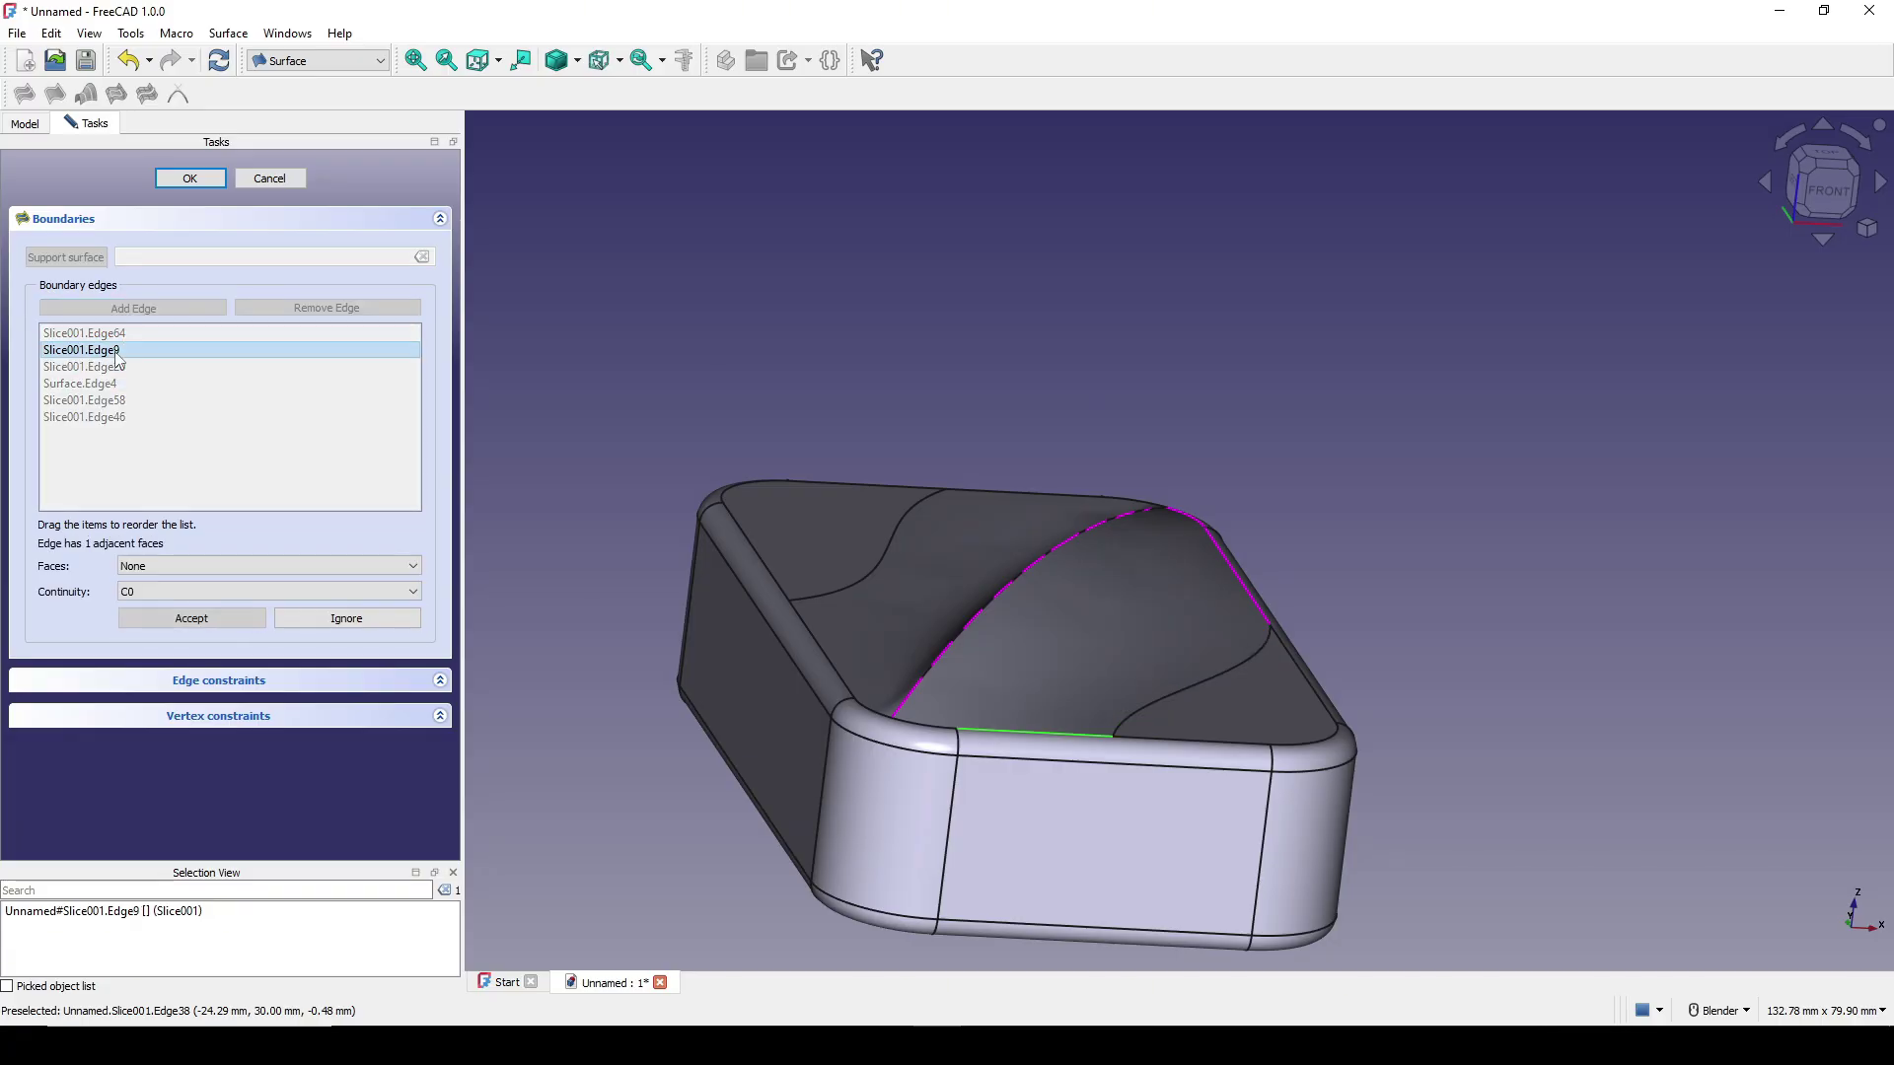
{"action": "left_click", "coordinate": [209, 595]}
{"action": "left_click", "coordinate": [202, 591]}
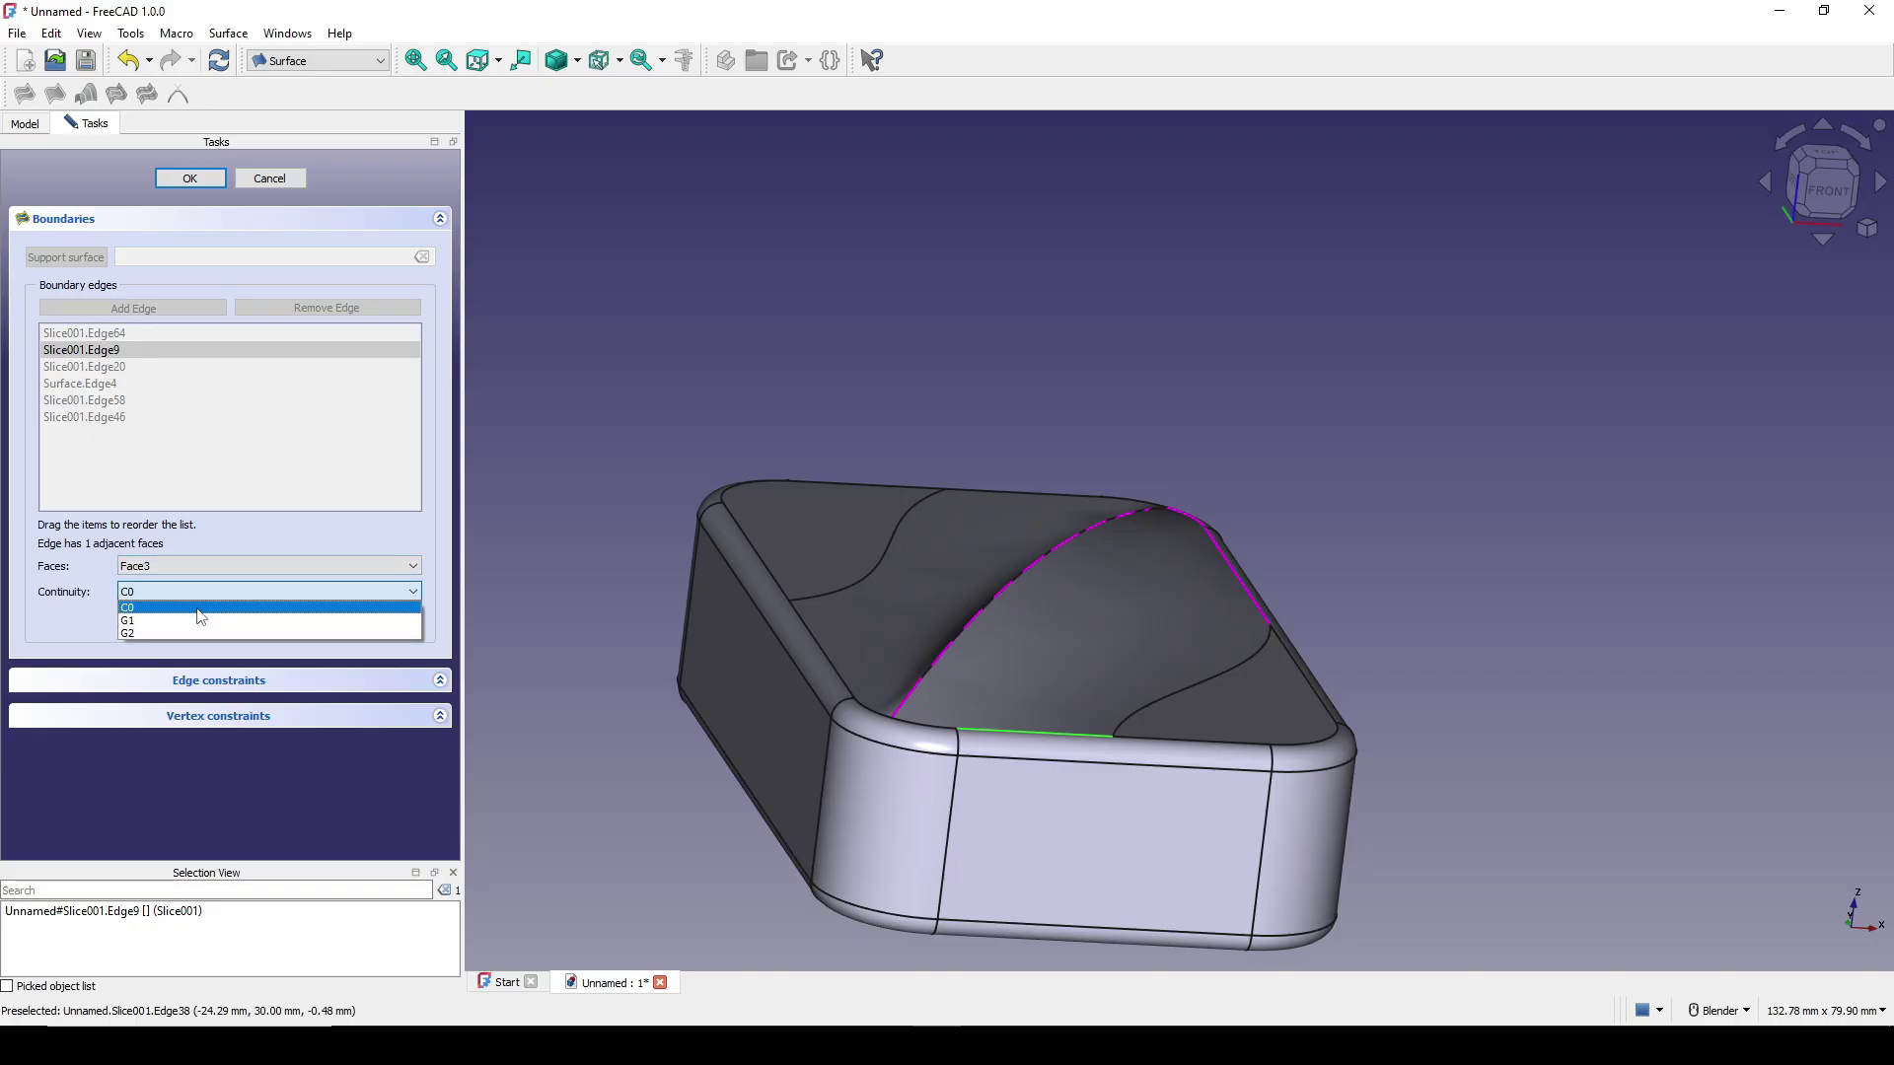
{"action": "left_click", "coordinate": [195, 612]}
{"action": "left_click", "coordinate": [175, 621]}
{"action": "left_click", "coordinate": [191, 619]}
Constrain the second filling's rounded near-corner rim edge, Slice001.Edge20, to Face6 with G1 continuity.
{"action": "left_click", "coordinate": [127, 368]}
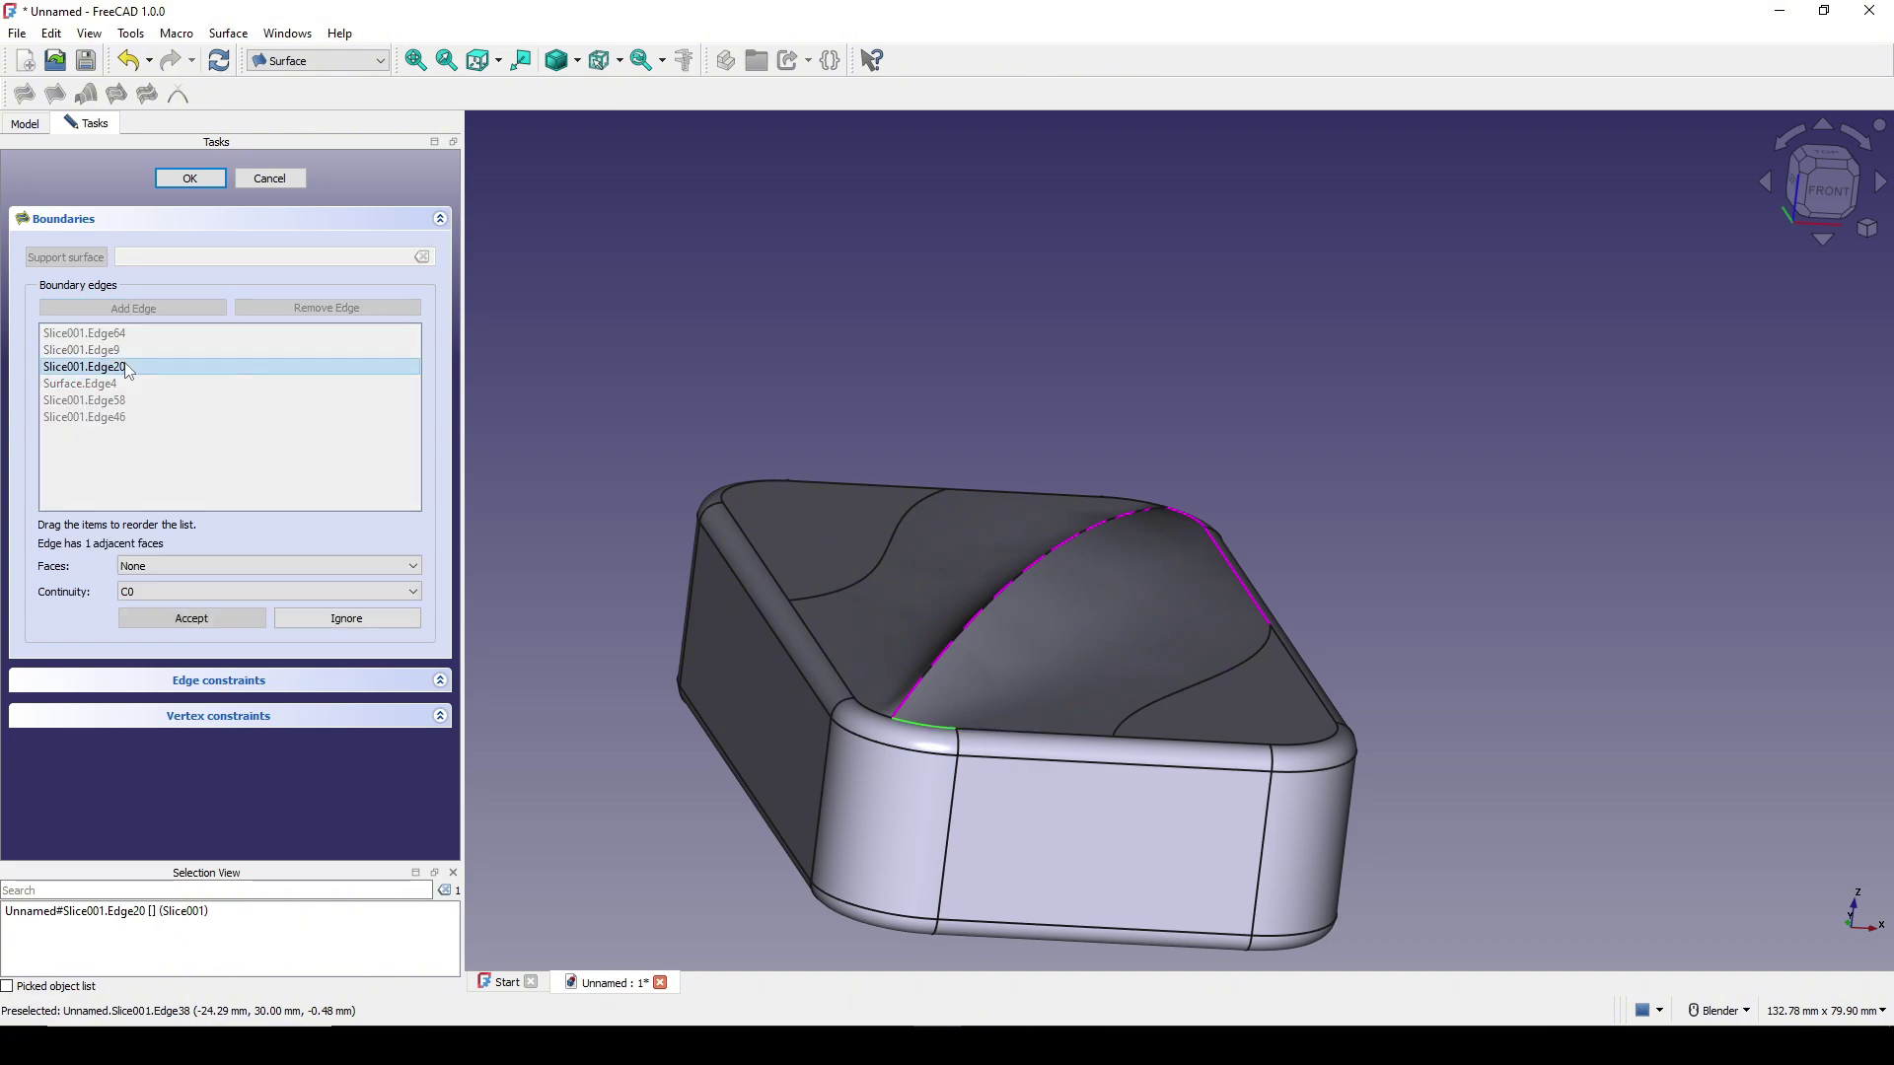
{"action": "left_click", "coordinate": [190, 594]}
{"action": "left_click", "coordinate": [197, 592]}
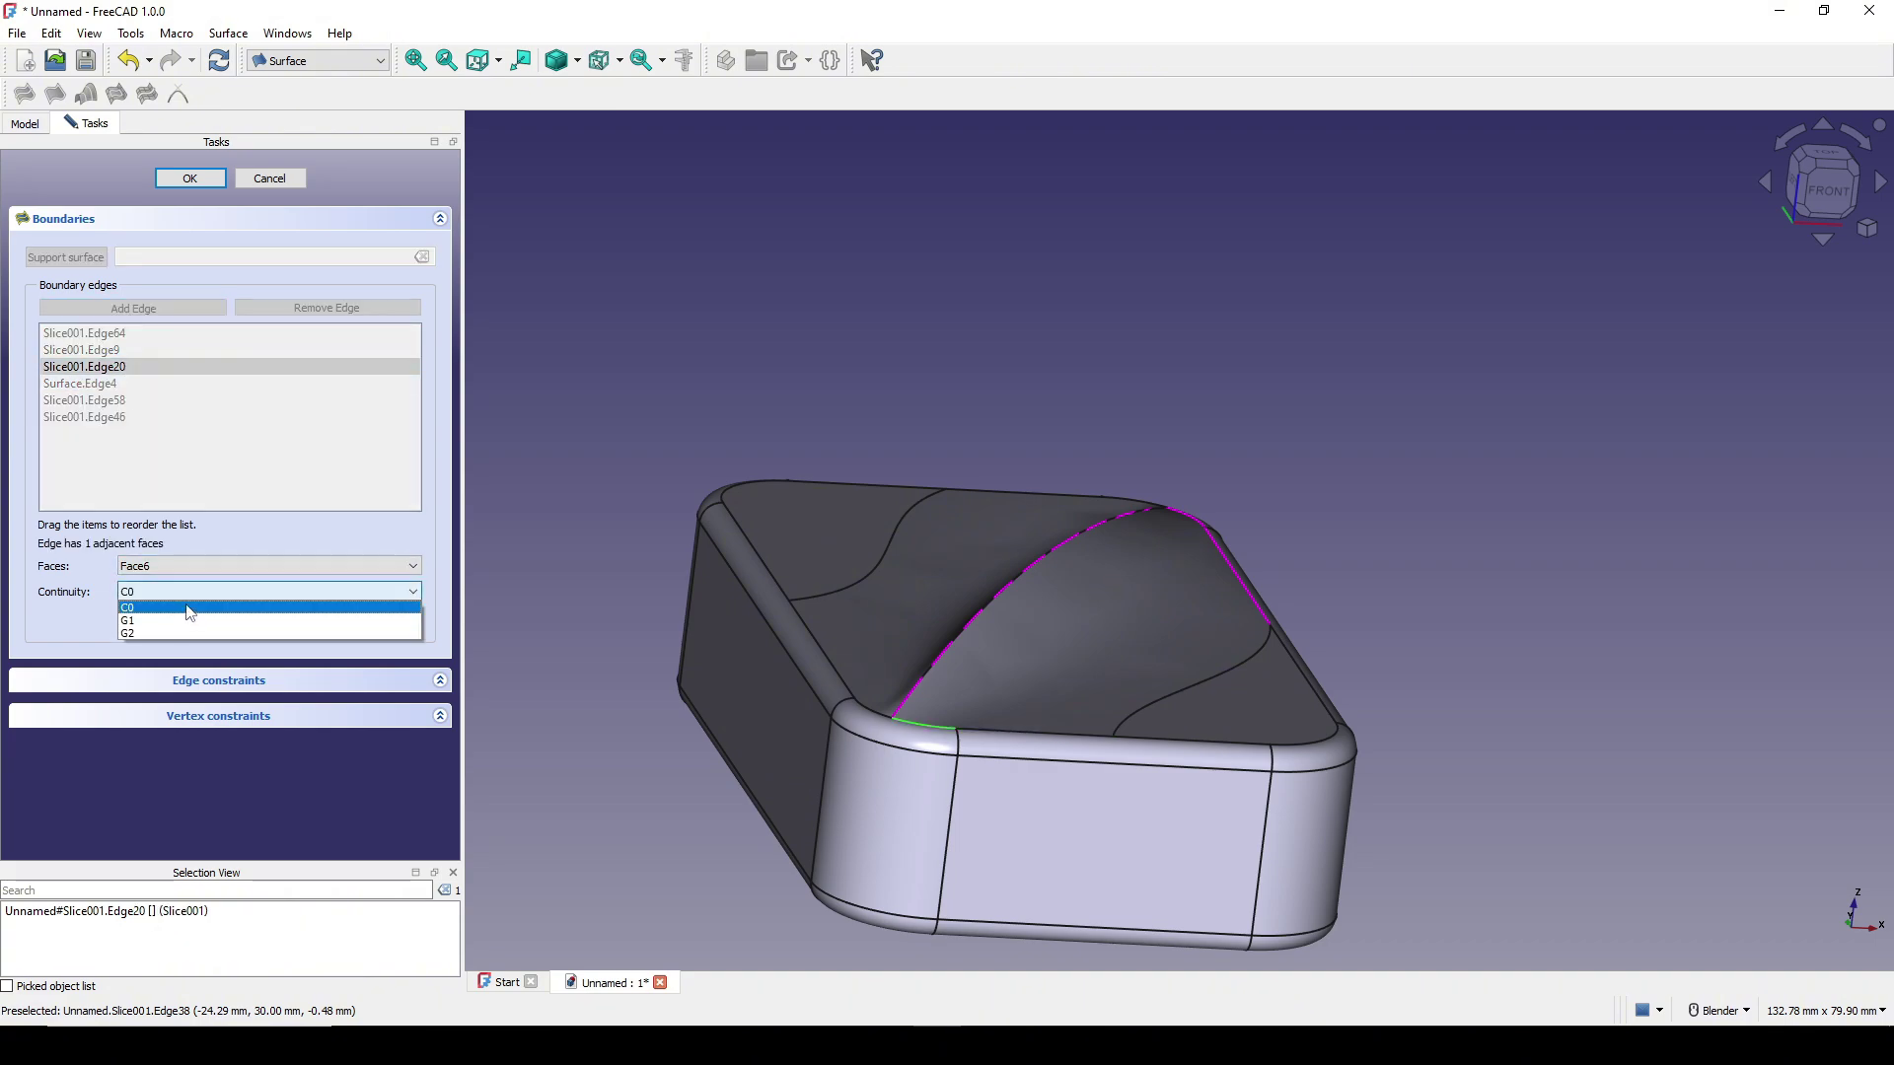
{"action": "left_click", "coordinate": [195, 611]}
{"action": "left_click", "coordinate": [191, 619]}
{"action": "left_click", "coordinate": [36, 383]}
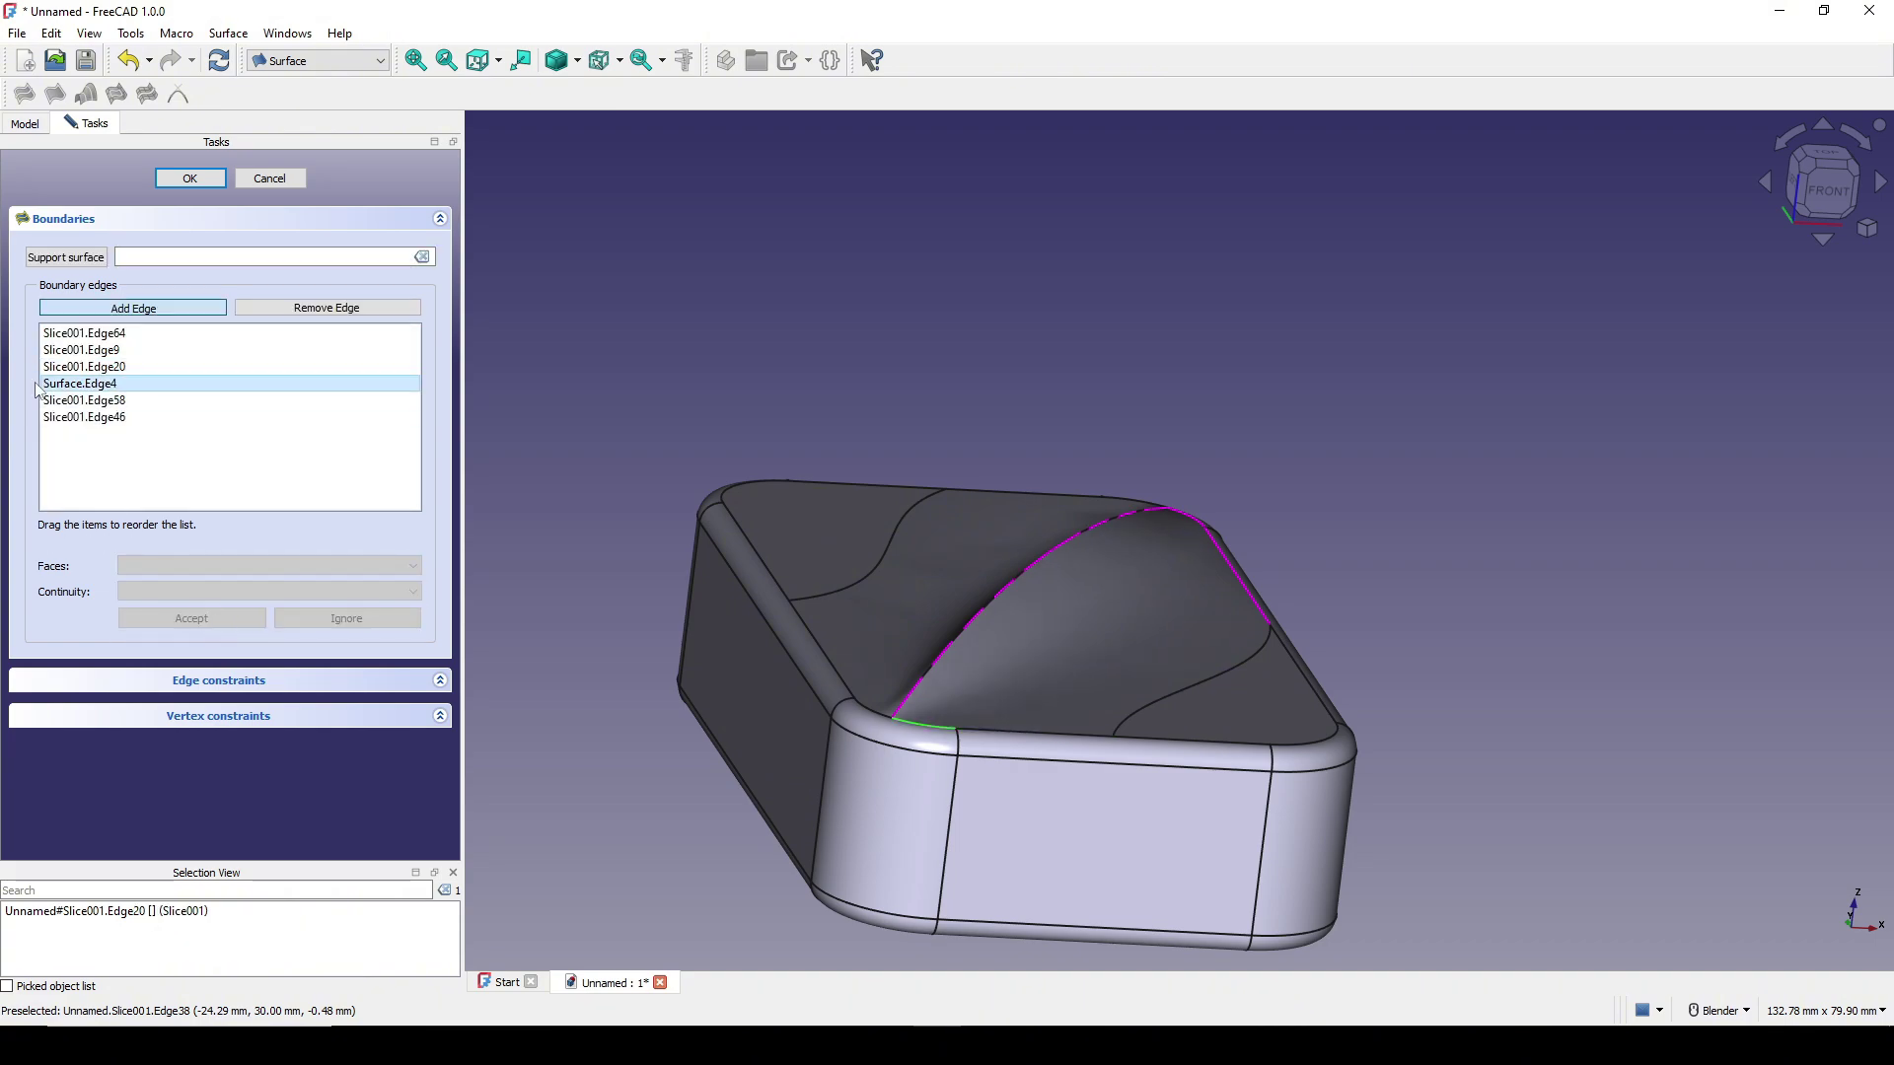
Constrain the second filling's rounded far-corner rim edge, Slice001.Edge58, to Face24 with G1 continuity.
{"action": "left_click", "coordinate": [121, 400]}
{"action": "double_click", "coordinate": [124, 401]}
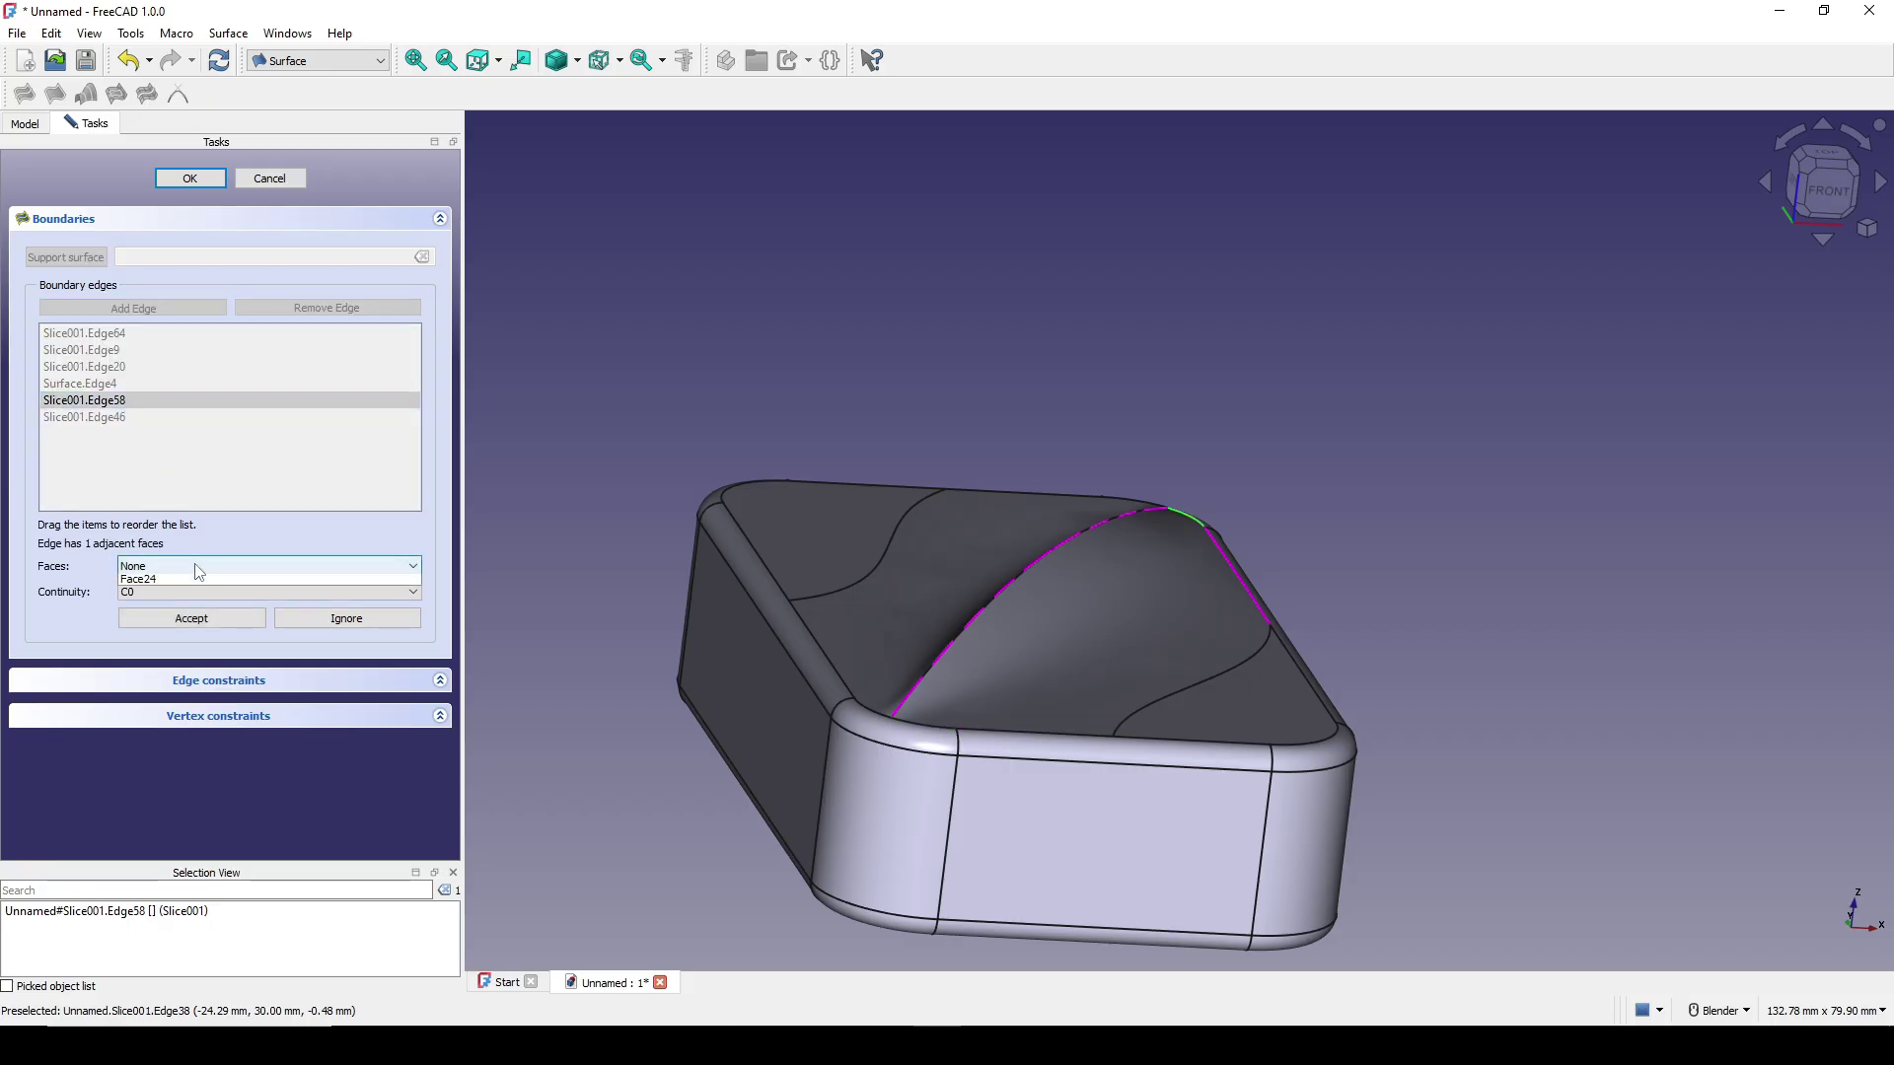
{"action": "left_click", "coordinate": [187, 579]}
{"action": "left_click", "coordinate": [185, 592]}
{"action": "left_click", "coordinate": [183, 617]}
{"action": "left_click", "coordinate": [181, 614]}
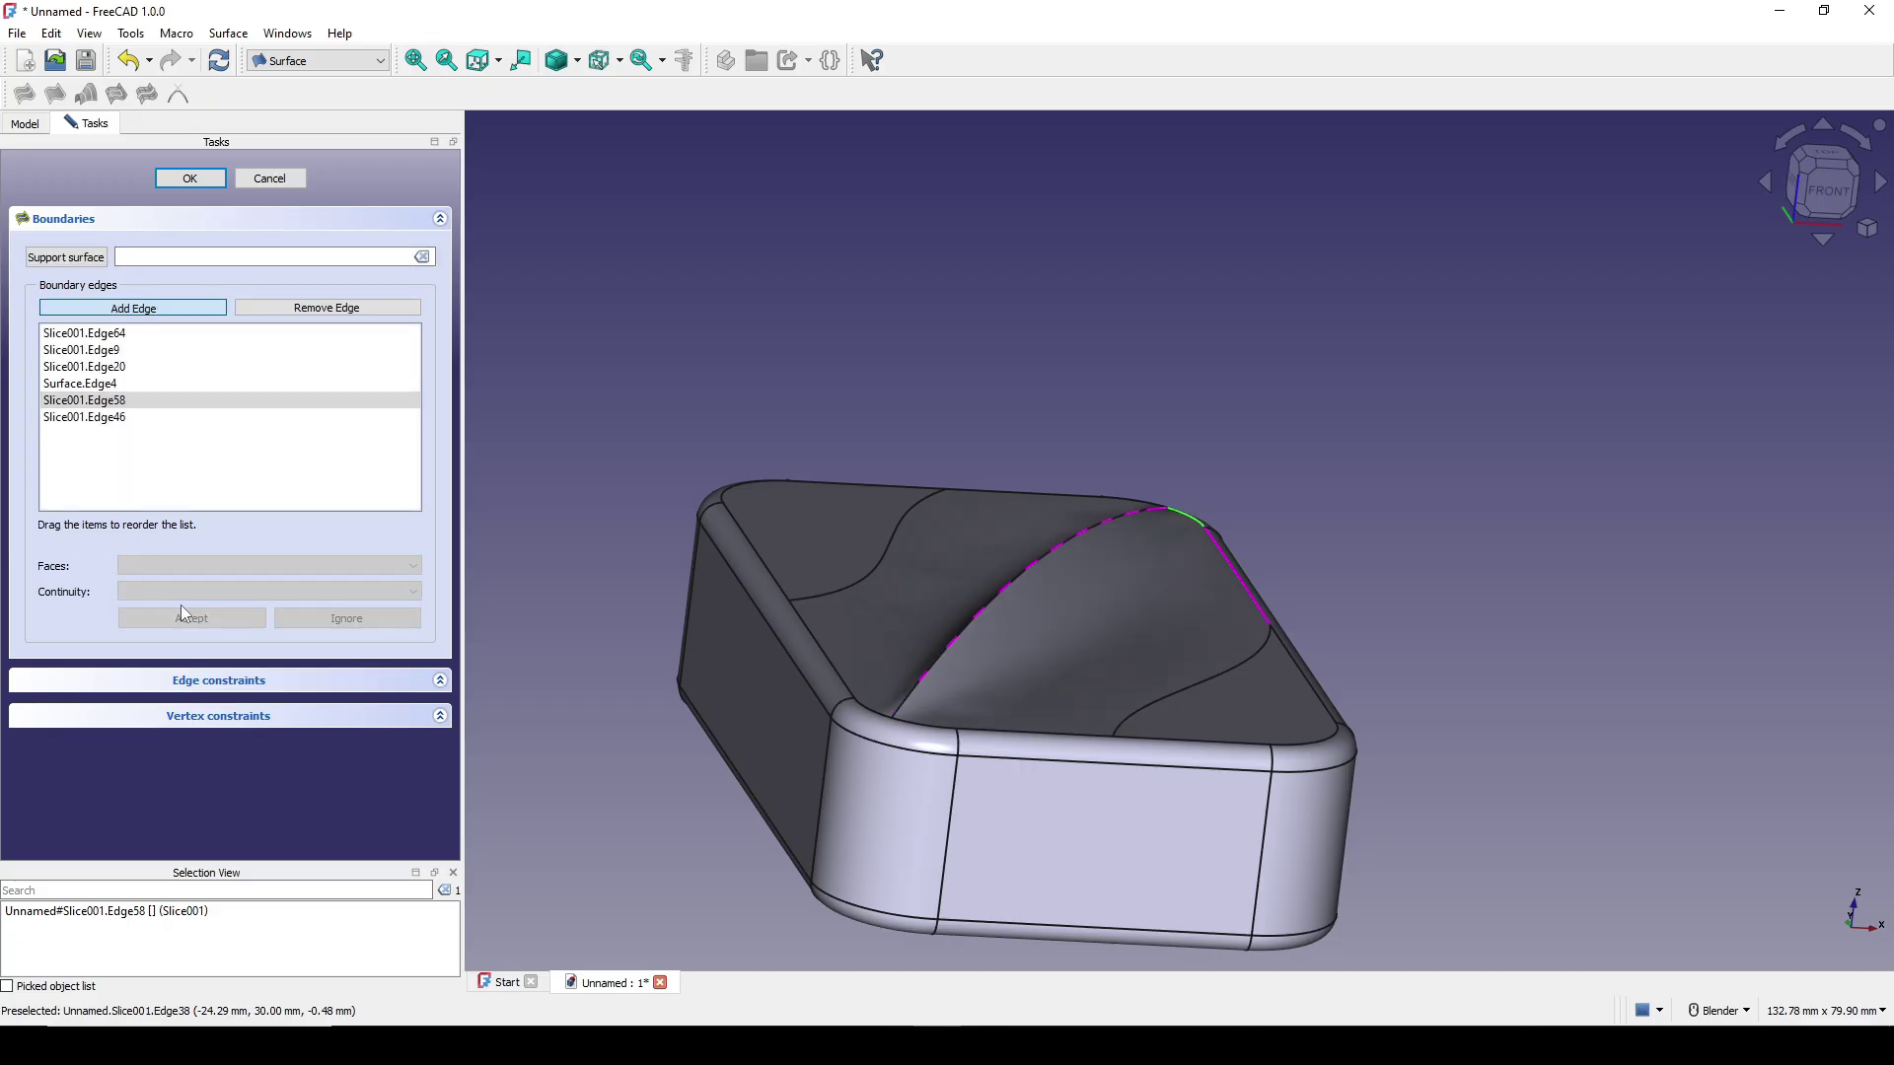
Constrain the remaining side rim edge, Slice001.Edge46, to Face16 with G1 continuity and complete the second Filling surface.
{"action": "double_click", "coordinate": [139, 419]}
{"action": "left_click", "coordinate": [202, 595]}
{"action": "left_click", "coordinate": [202, 592]}
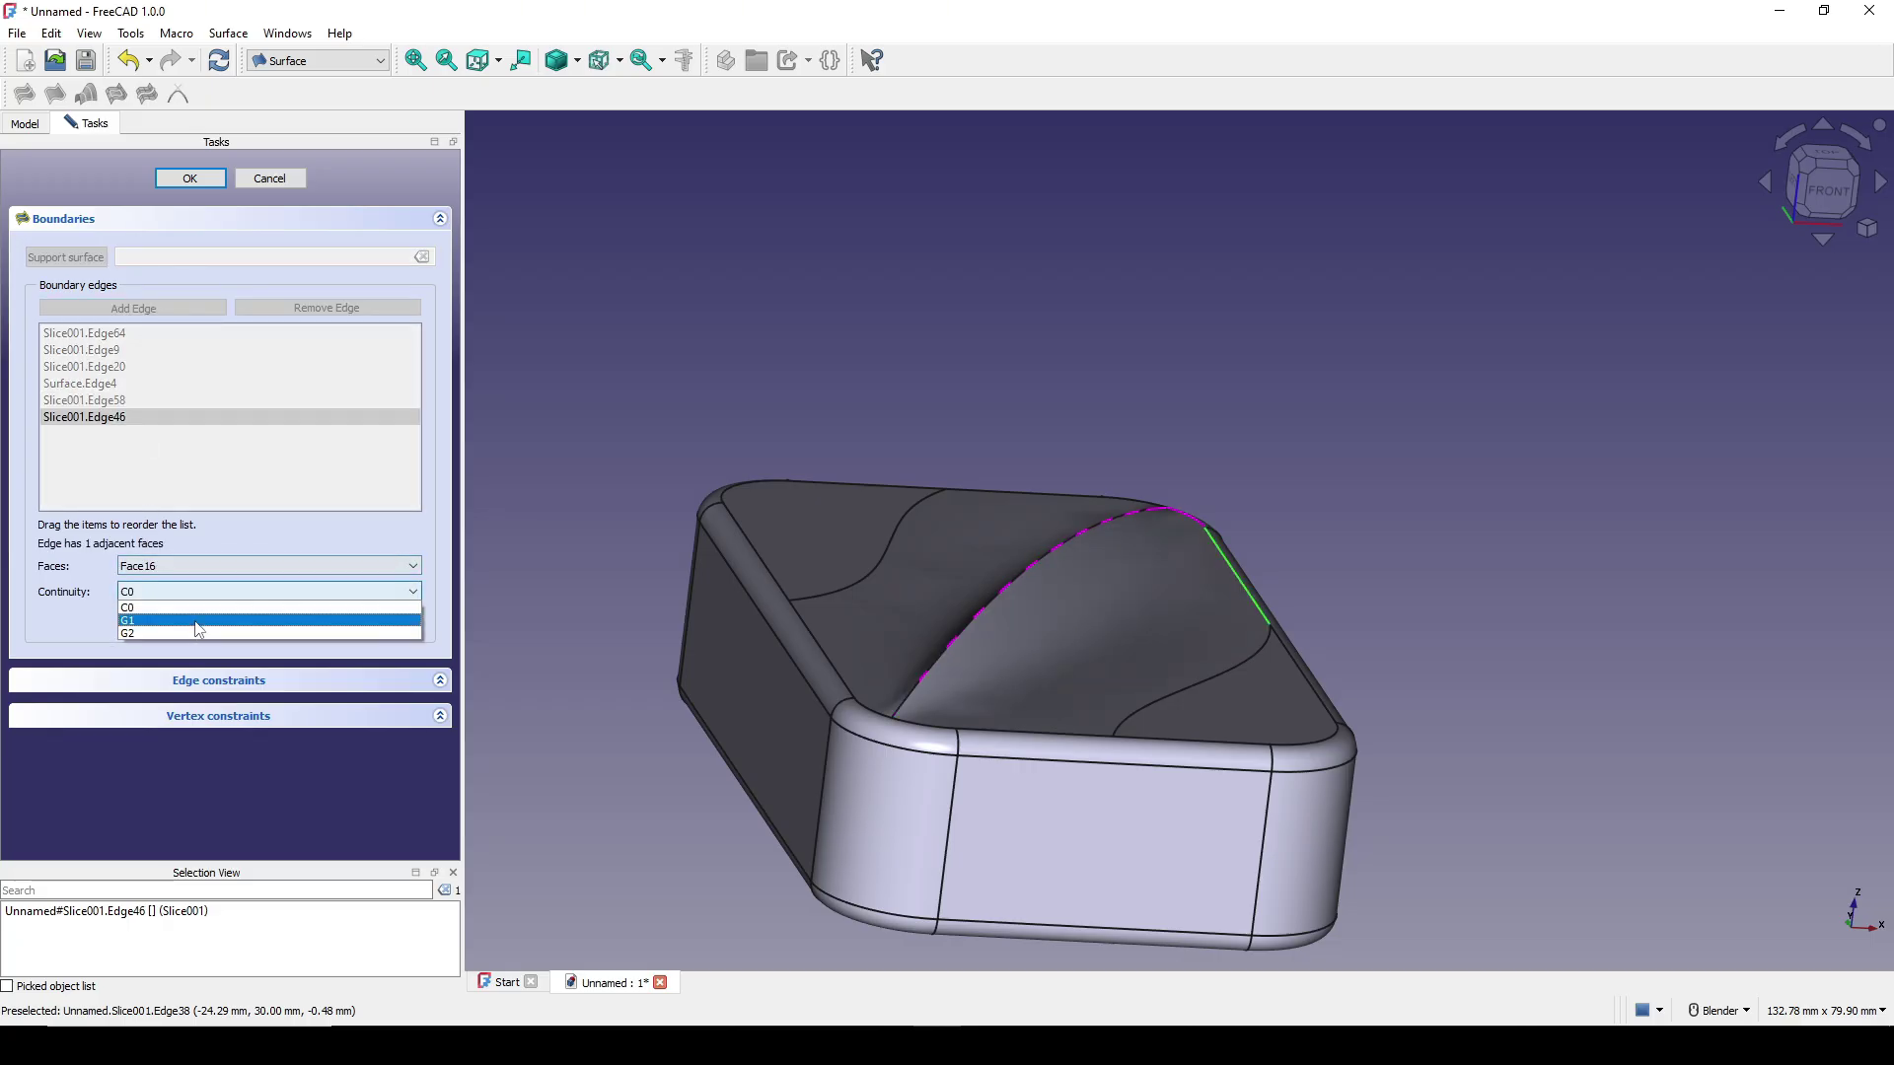
{"action": "left_click", "coordinate": [199, 632]}
{"action": "left_click", "coordinate": [198, 593]}
{"action": "left_click", "coordinate": [190, 627]}
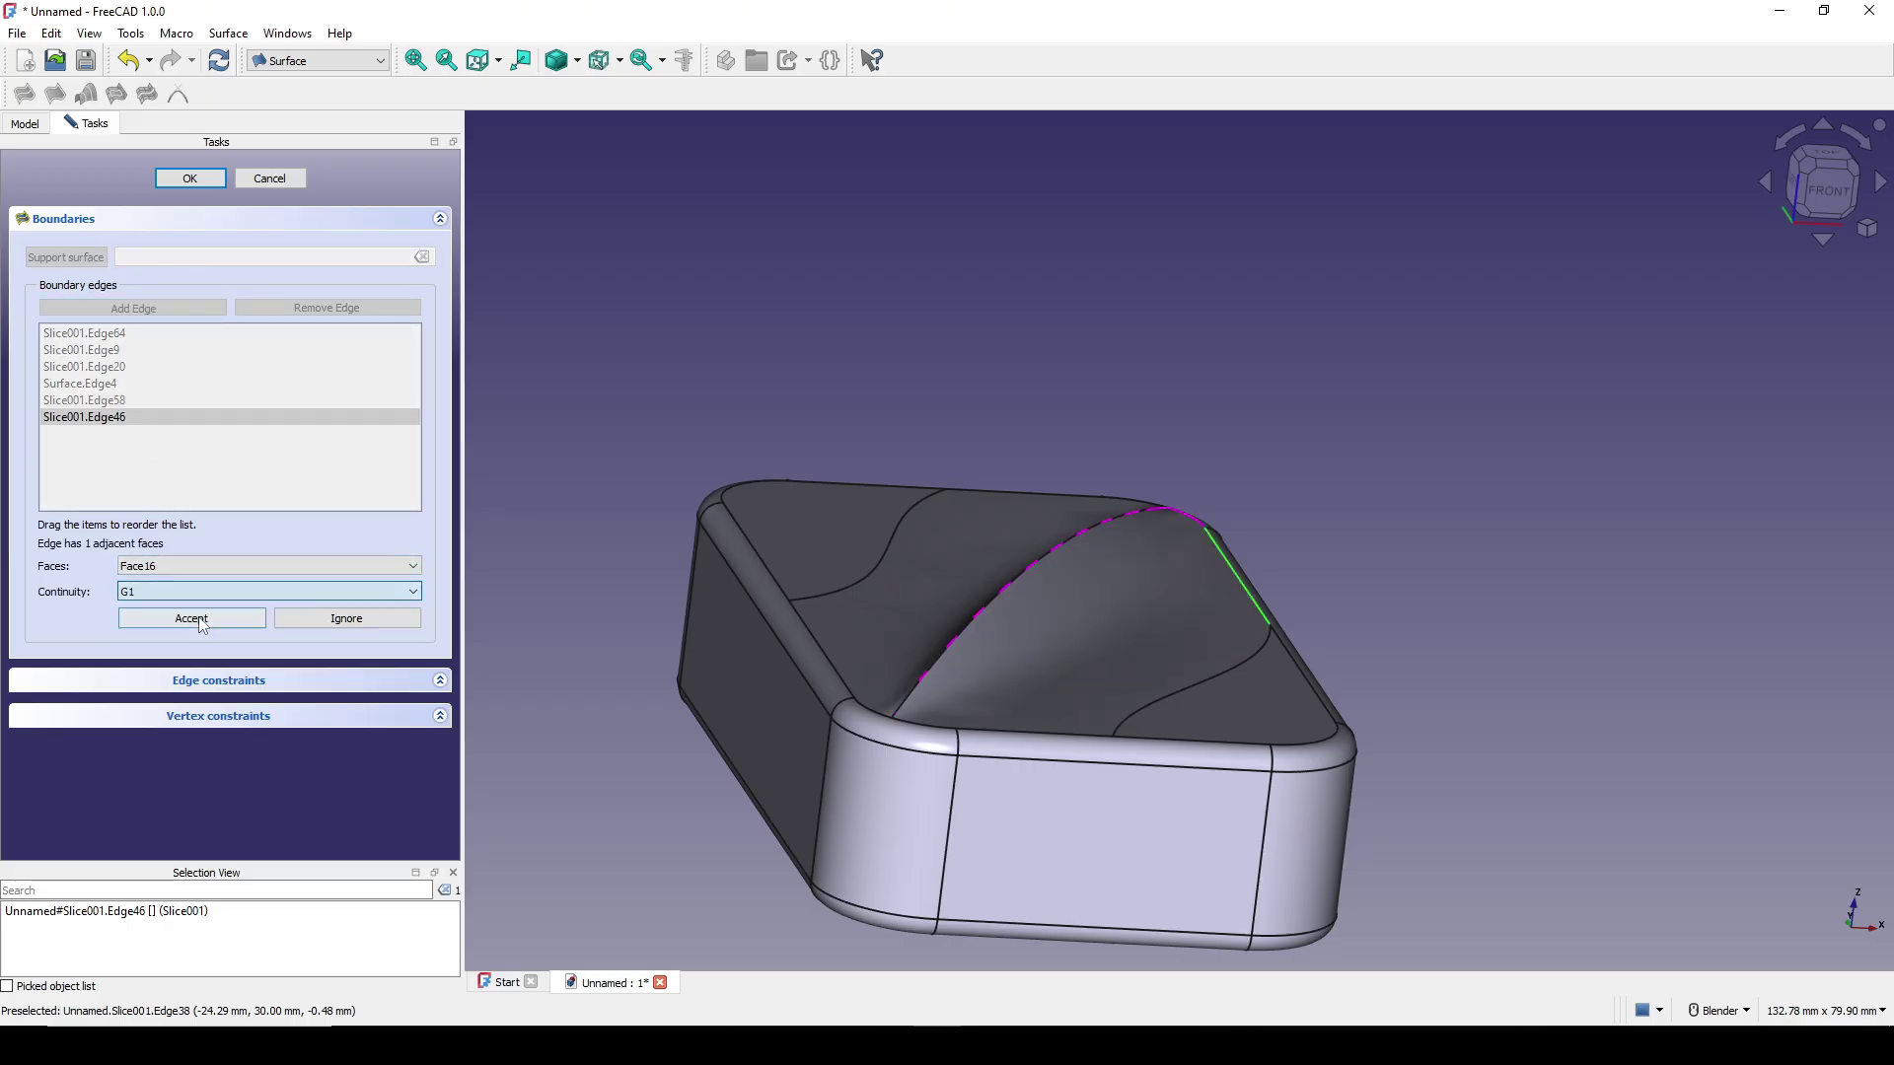
{"action": "left_click", "coordinate": [197, 619]}
{"action": "left_click", "coordinate": [190, 179]}
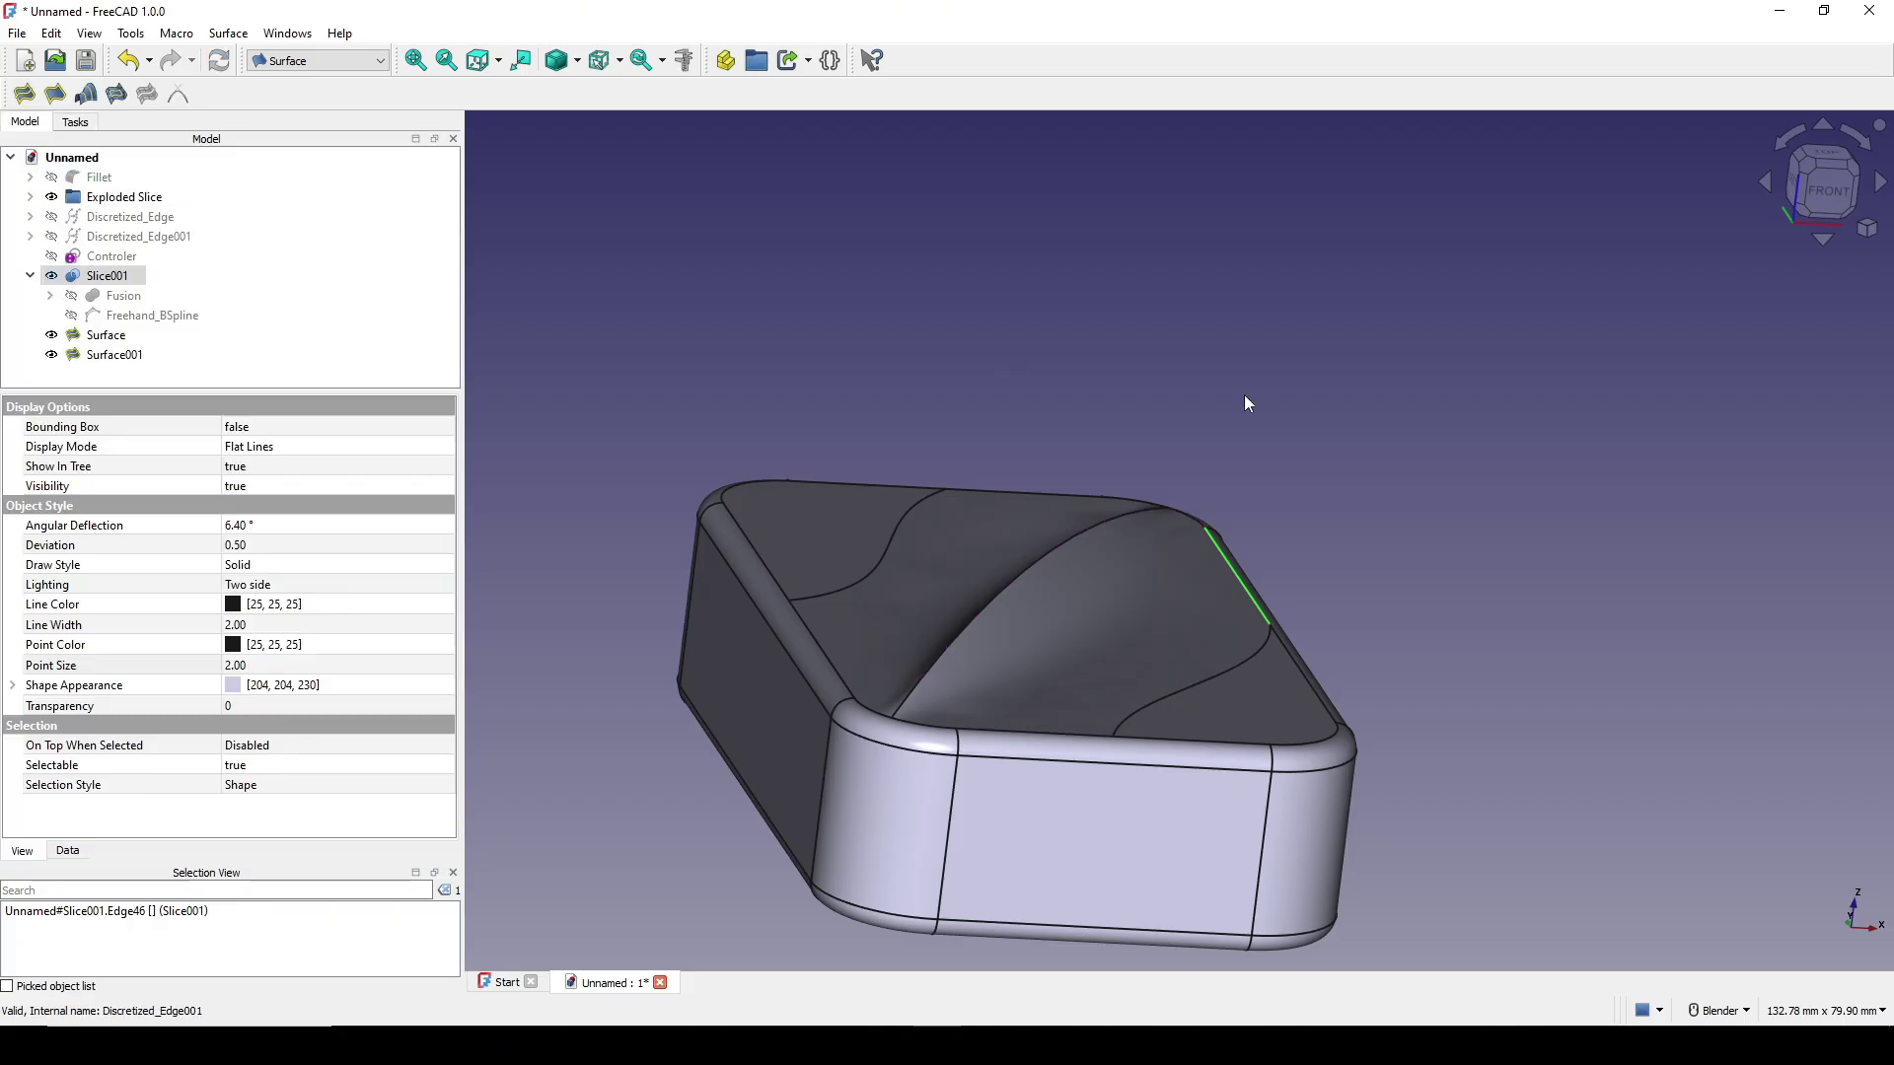
Set the vertical distance of the point in the Controler sketch to 15 mm and close the sketch.
{"action": "middle_click_drag", "start_coordinate": [1245, 395], "coordinate": [1085, 475]}
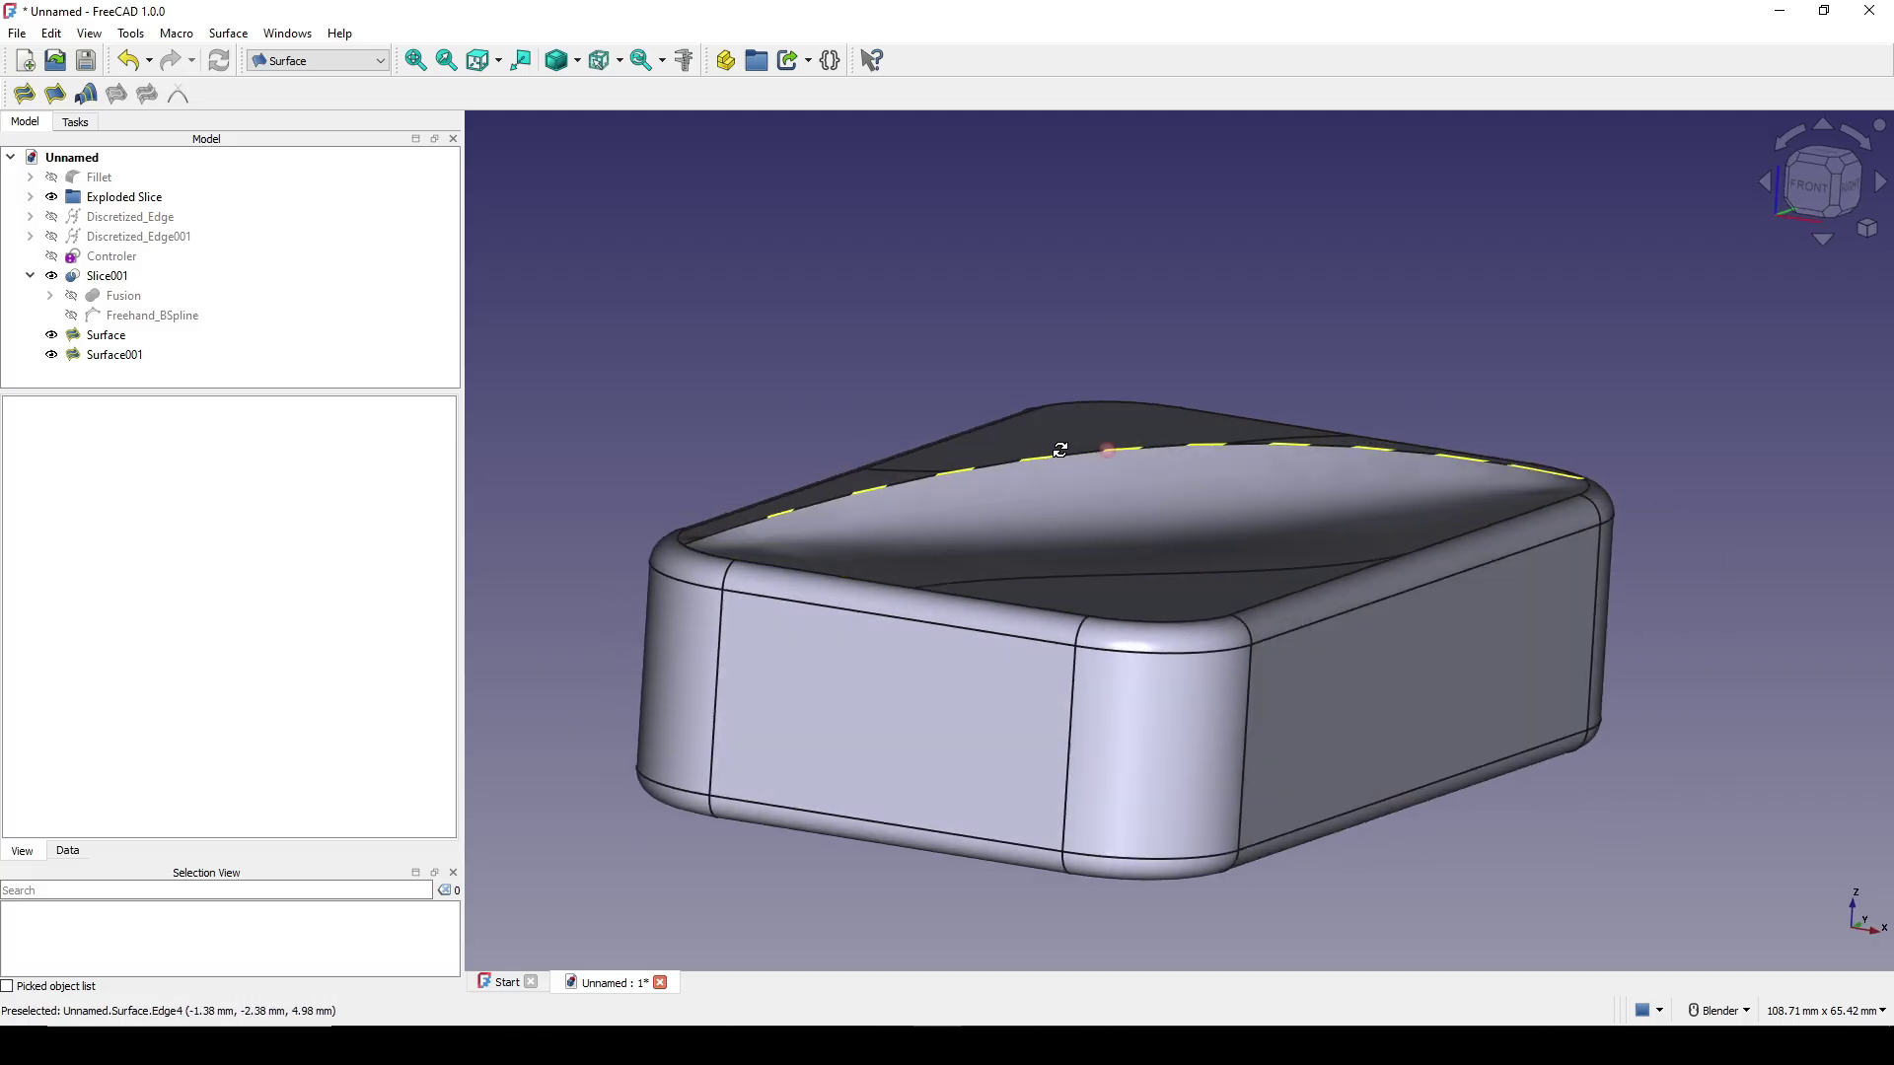
{"action": "double_click", "coordinate": [114, 259]}
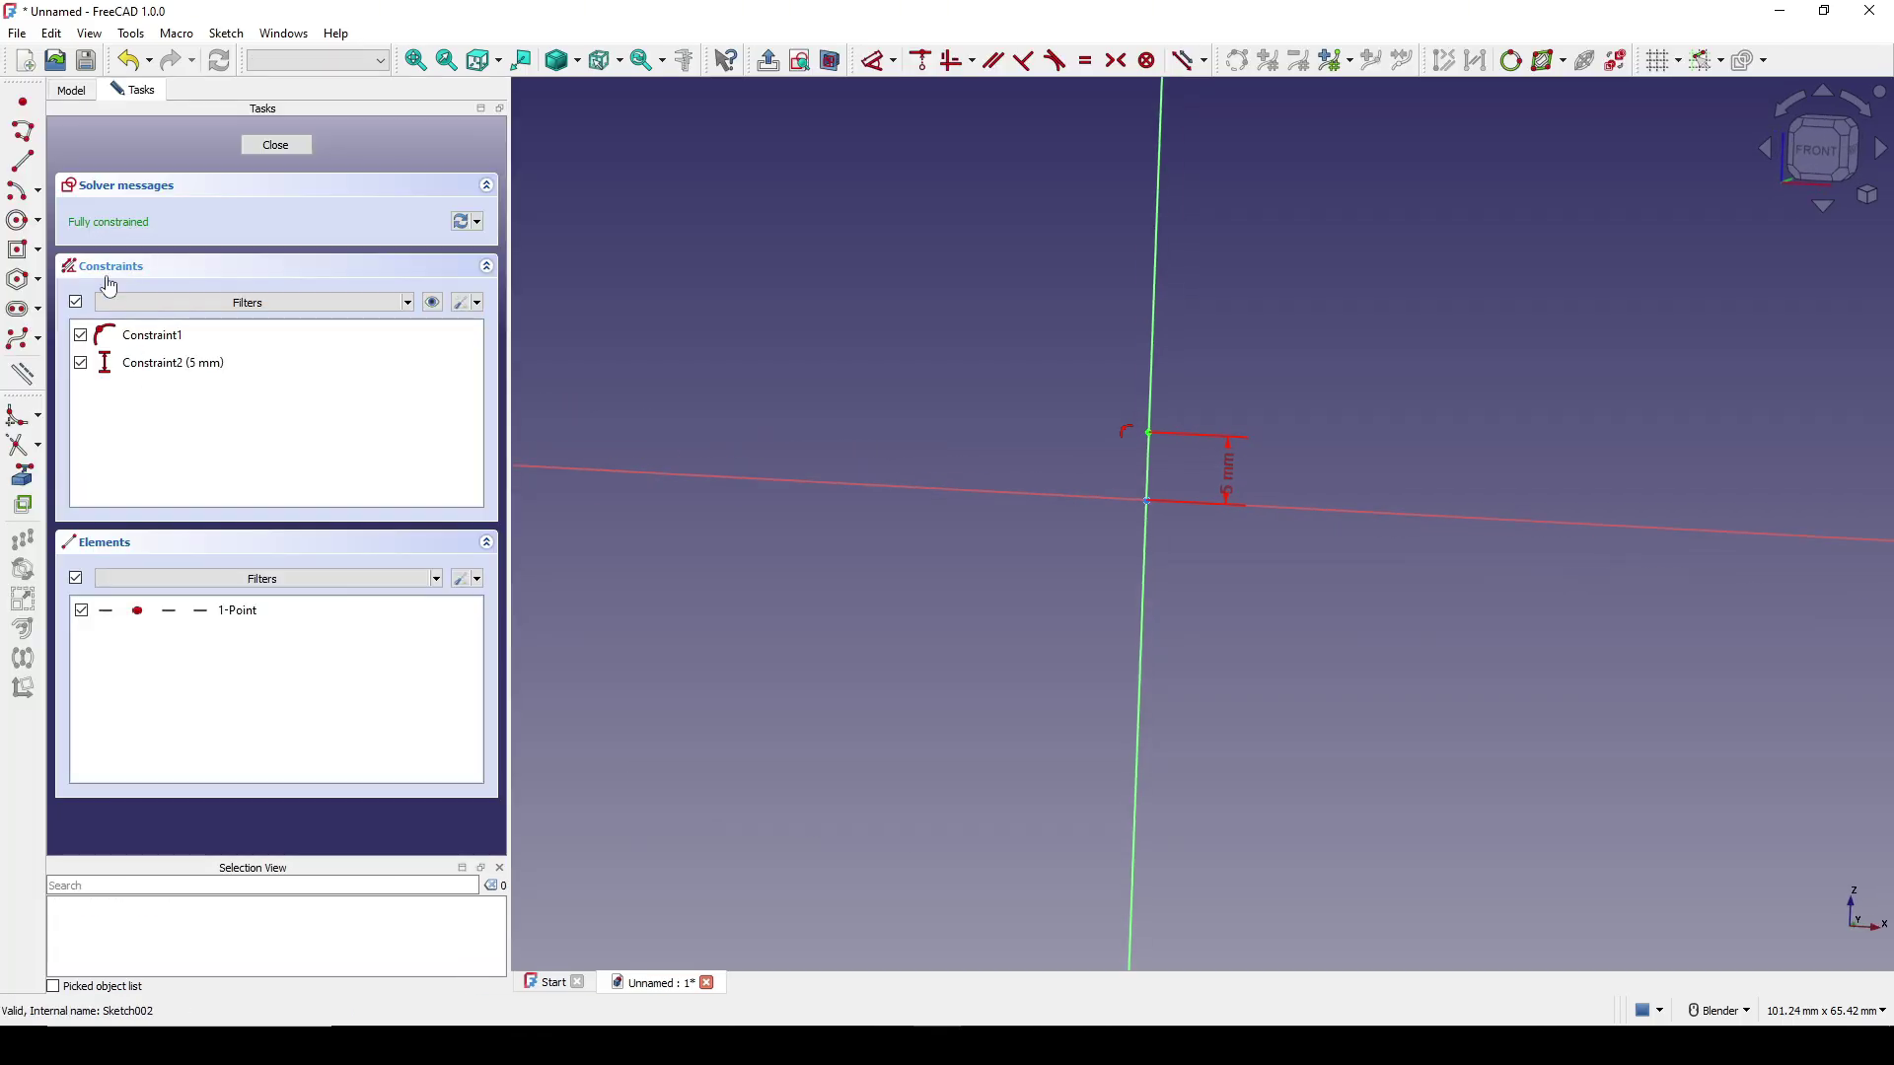
{"action": "double_click", "coordinate": [1226, 487]}
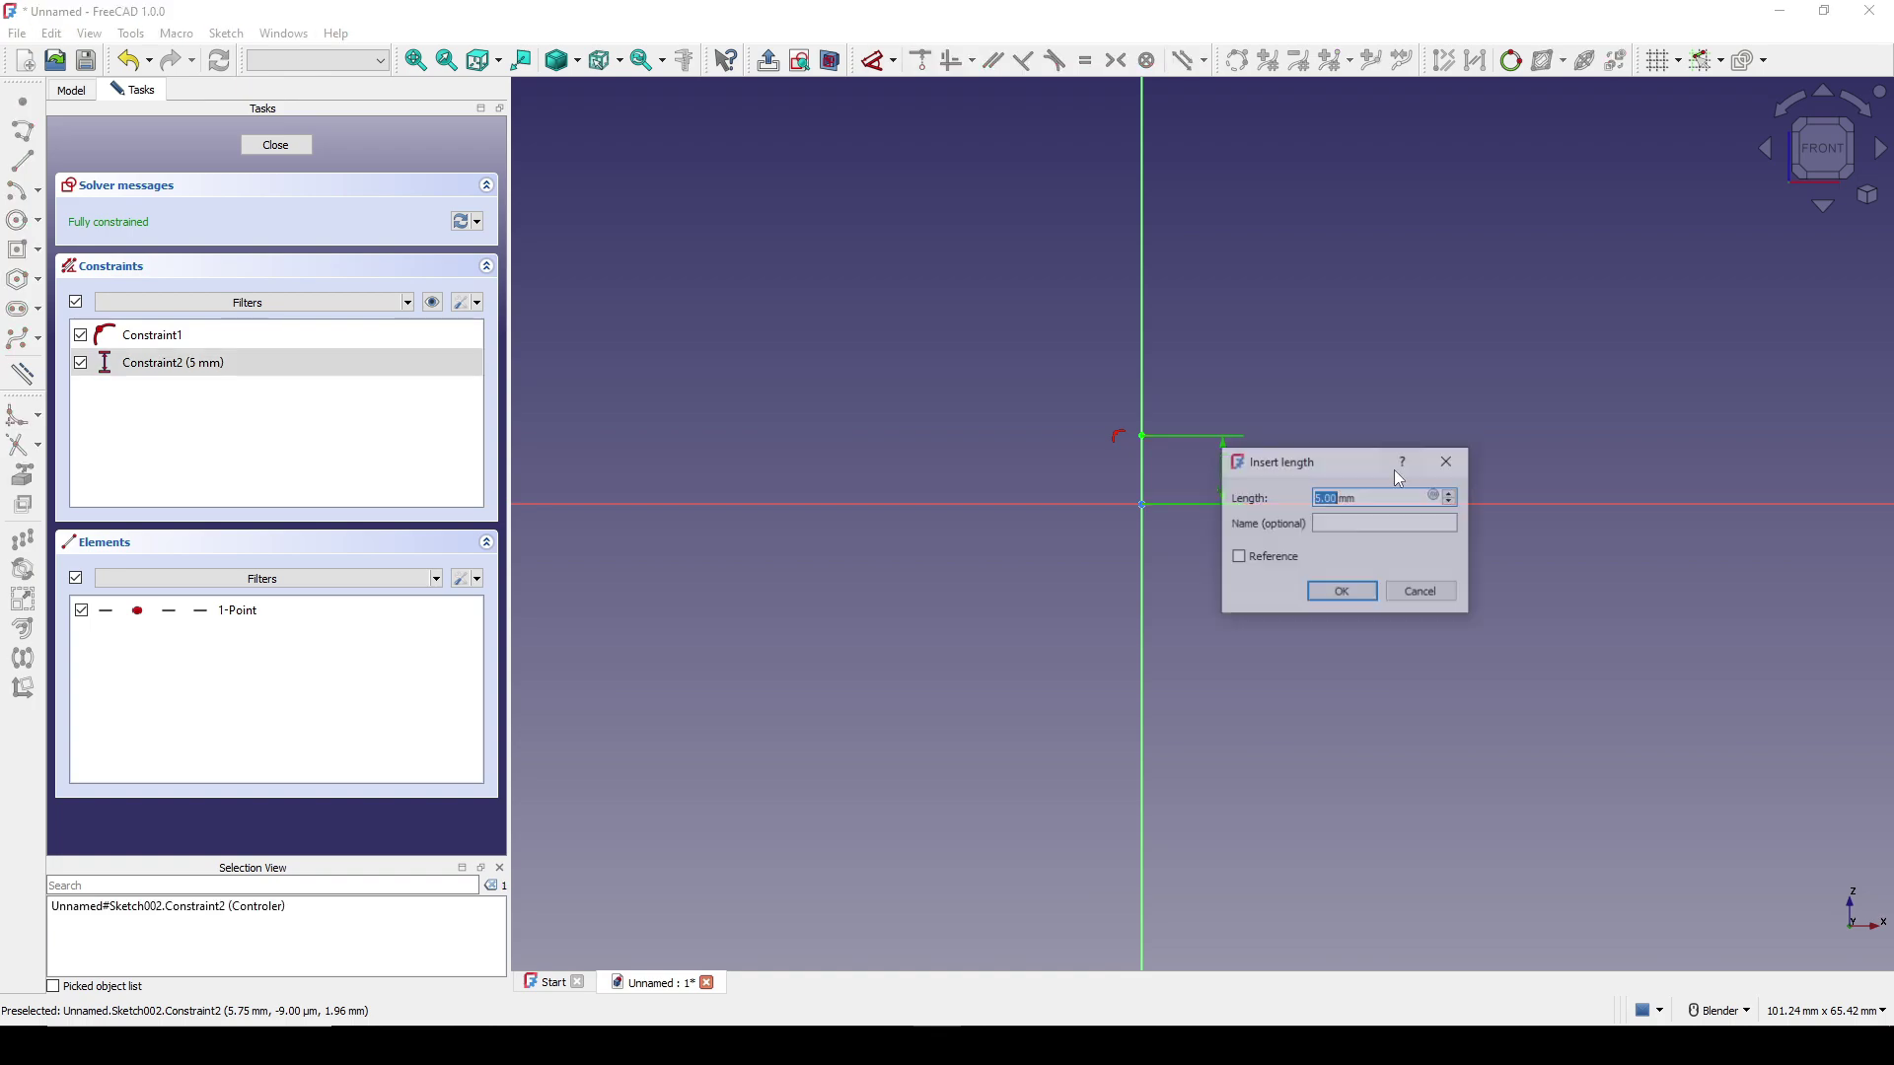
{"action": "type", "text": "15"}
{"action": "key", "text": "Return"}
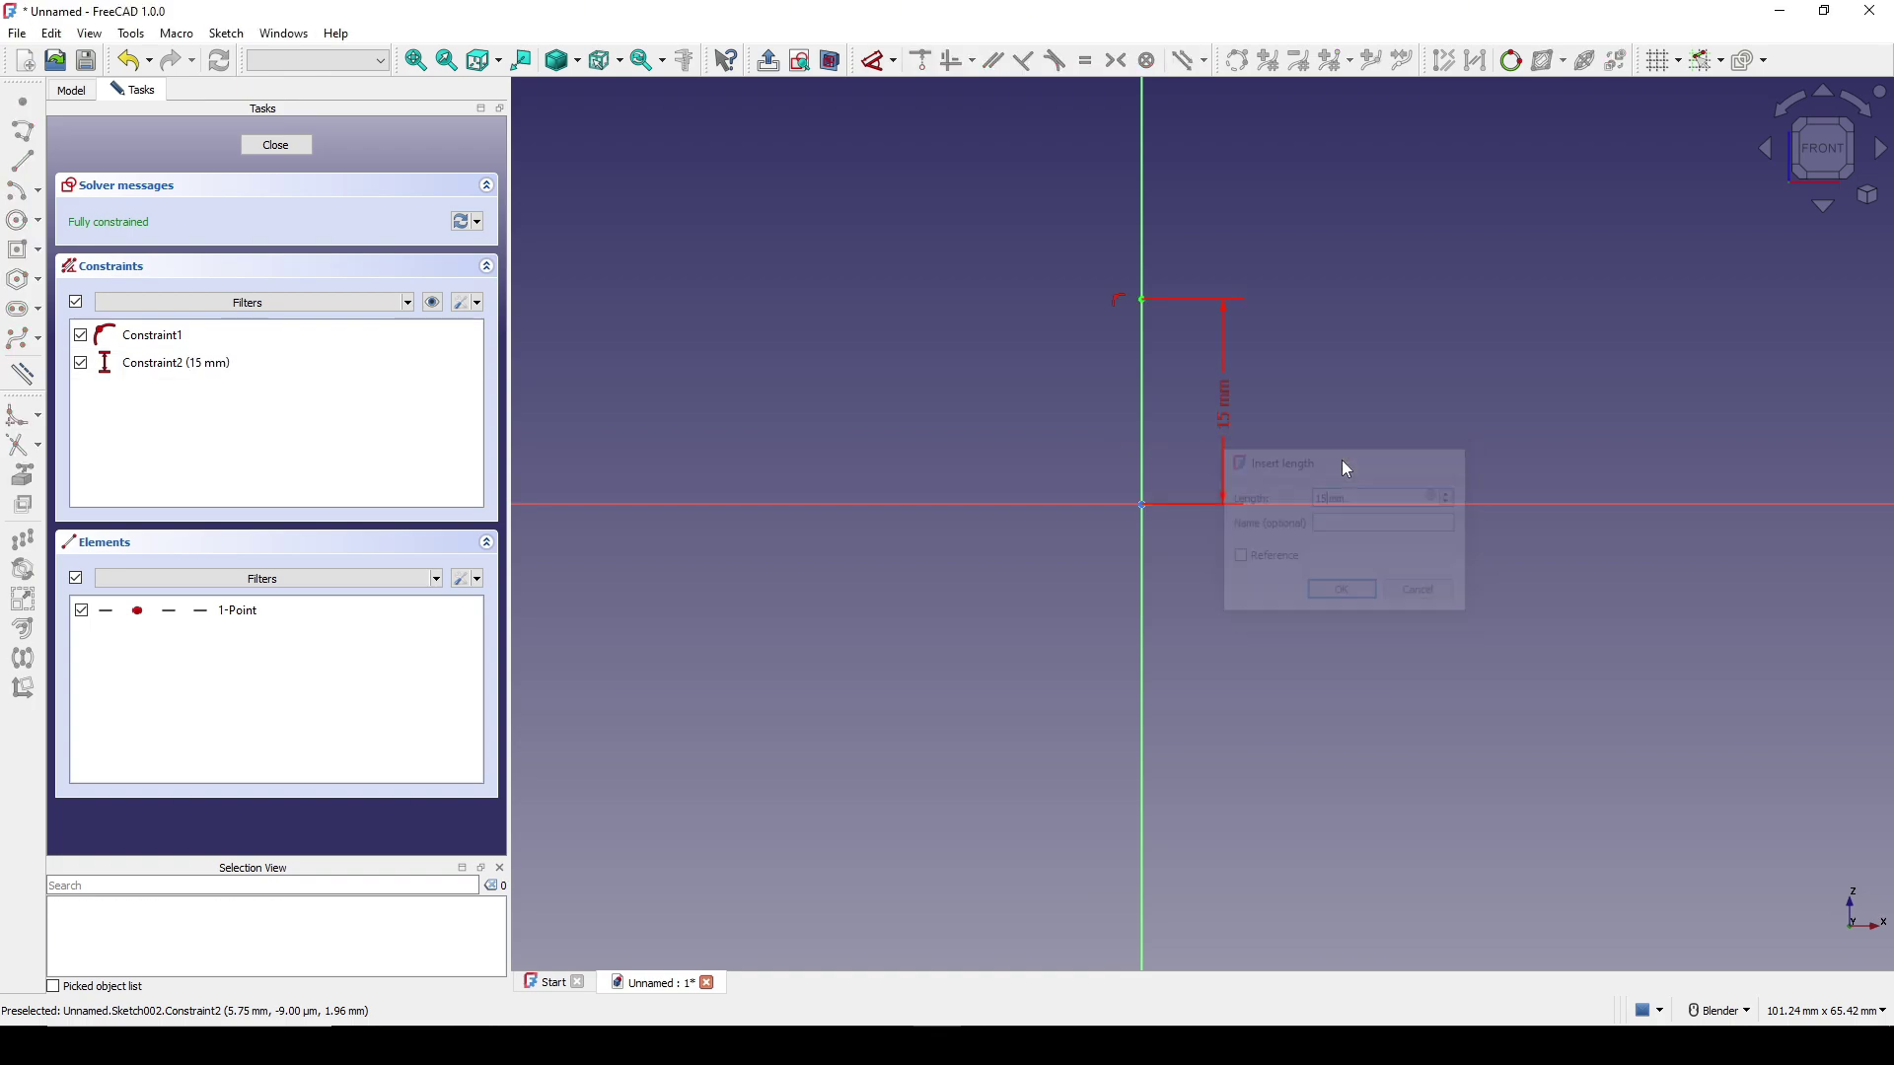
{"action": "left_click", "coordinate": [277, 146]}
Set the vertical distance of the point in the Controler sketch to 3 mm and close the sketch.
{"action": "mouse_move", "coordinate": [868, 513]}
{"action": "middle_mouse_down"}
{"action": "mouse_move", "coordinate": [1245, 629]}
{"action": "mouse_move", "coordinate": [1272, 681]}
{"action": "mouse_move", "coordinate": [1260, 723]}
{"action": "mouse_move", "coordinate": [1018, 748]}
{"action": "mouse_move", "coordinate": [836, 622]}
{"action": "mouse_move", "coordinate": [942, 508]}
{"action": "middle_mouse_up"}
{"action": "scroll", "coordinate": [1272, 680], "scroll_direction": "down", "scroll_amount": 2}
{"action": "scroll", "coordinate": [1326, 552], "scroll_direction": "up", "scroll_amount": 2}
{"action": "middle_click_drag", "start_coordinate": [1326, 552], "coordinate": [1171, 621], "text": "shift"}
{"action": "middle_click_drag", "start_coordinate": [1171, 621], "coordinate": [1103, 483]}
{"action": "middle_click_drag", "start_coordinate": [1194, 684], "coordinate": [888, 552]}
{"action": "double_click", "coordinate": [111, 224]}
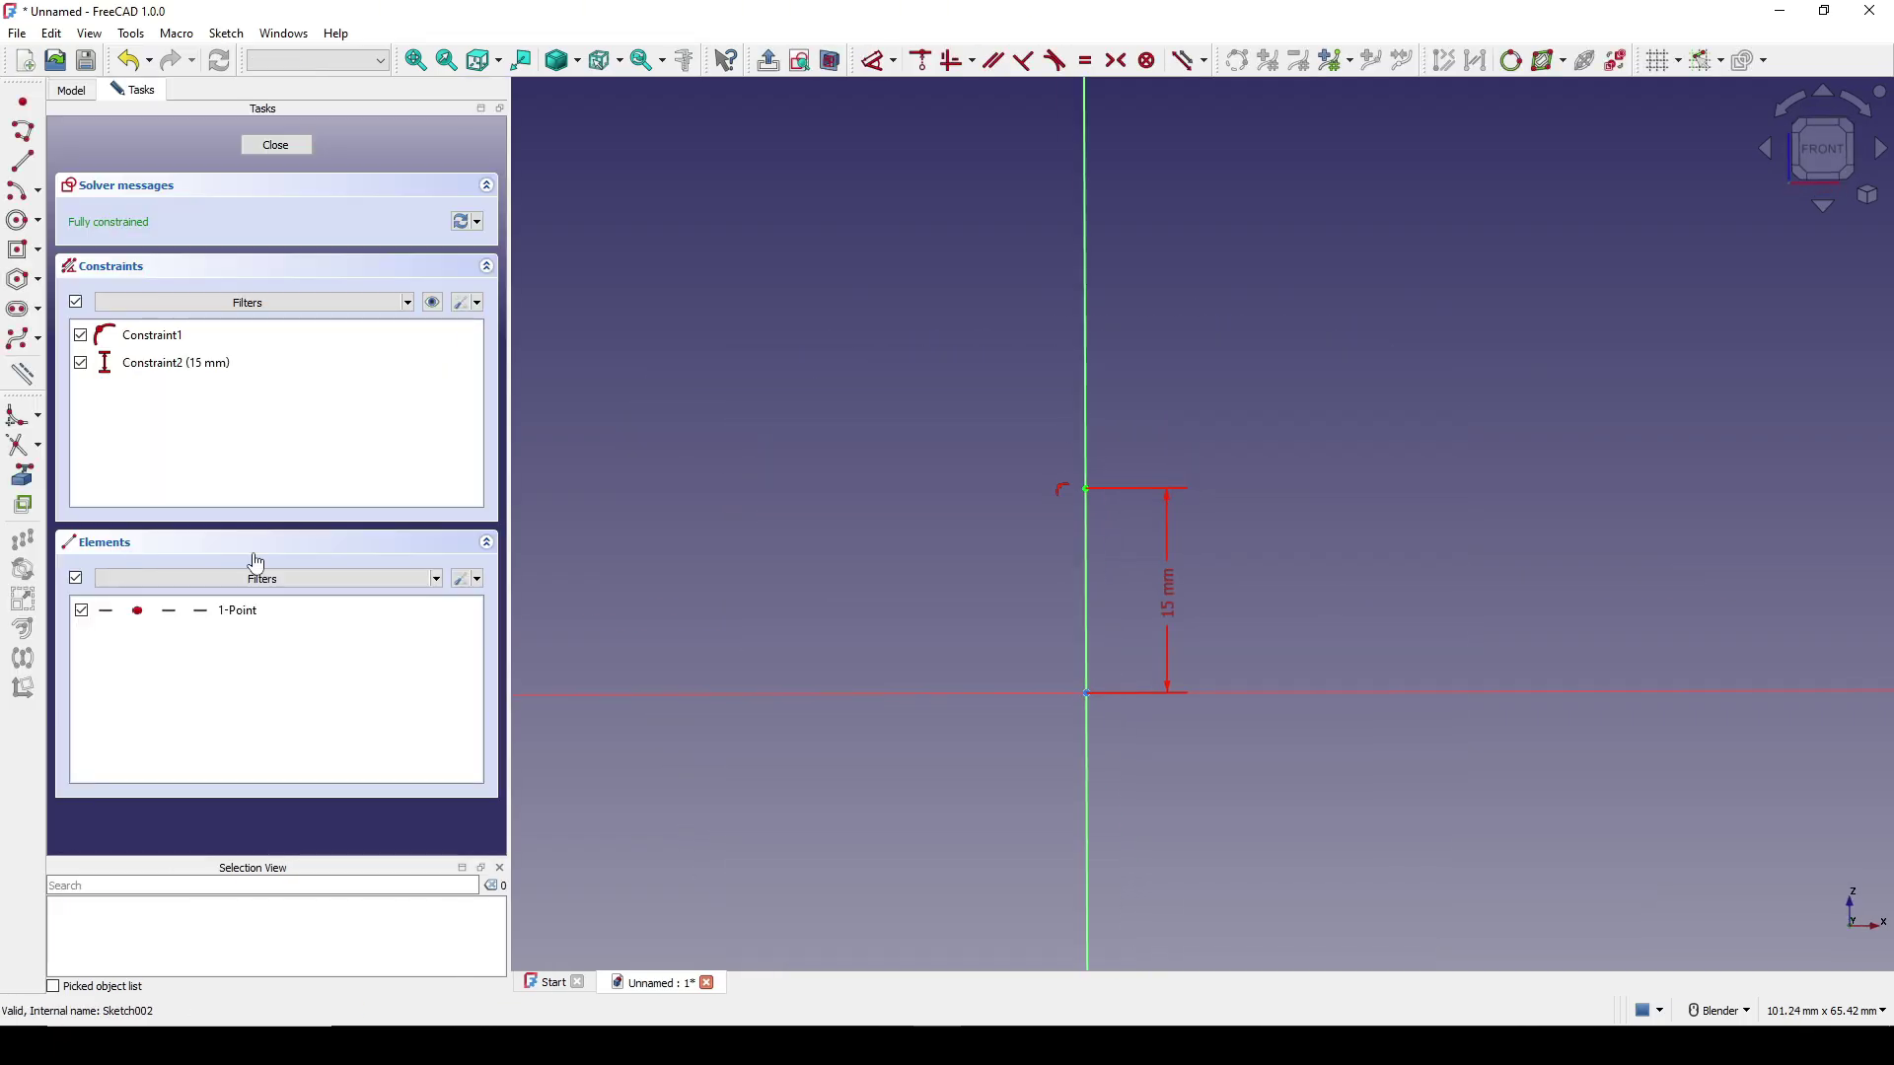
{"action": "double_click", "coordinate": [1169, 596]}
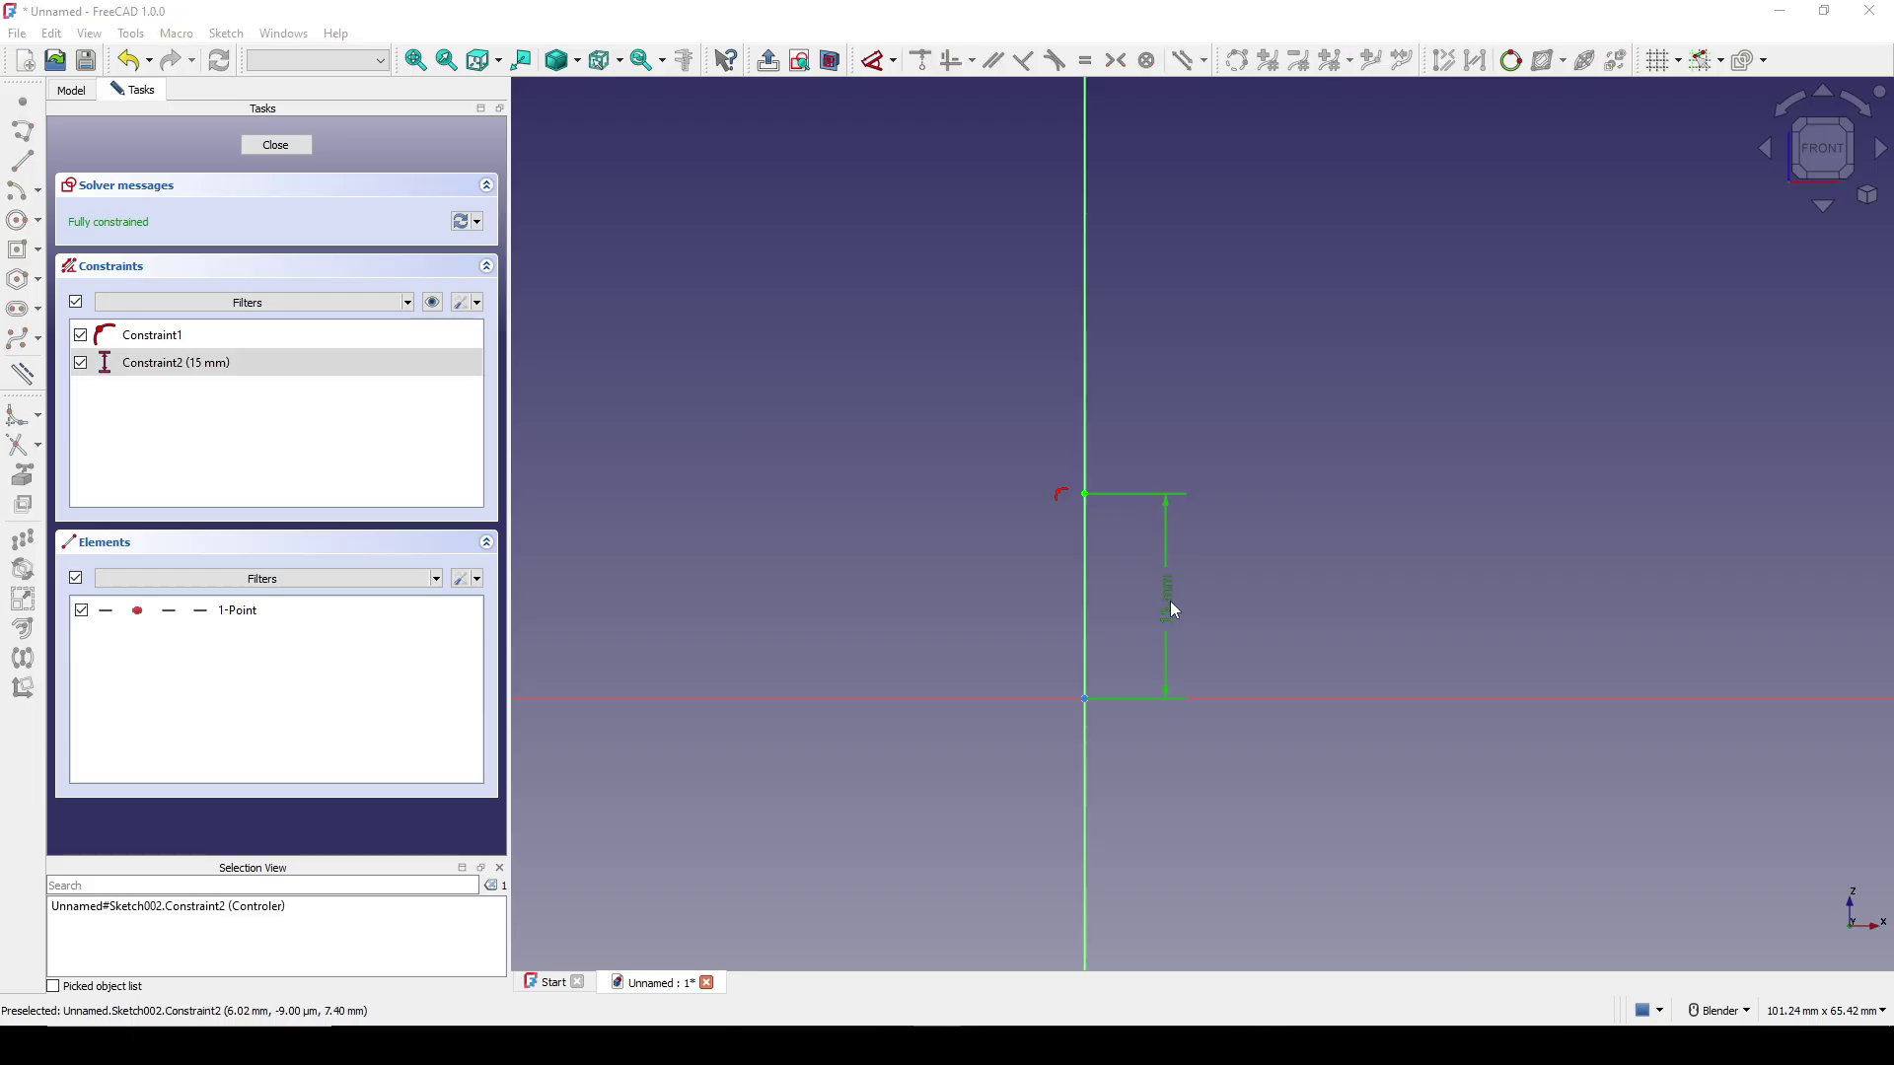
{"action": "type", "text": "3"}
{"action": "left_click", "coordinate": [1289, 712]}
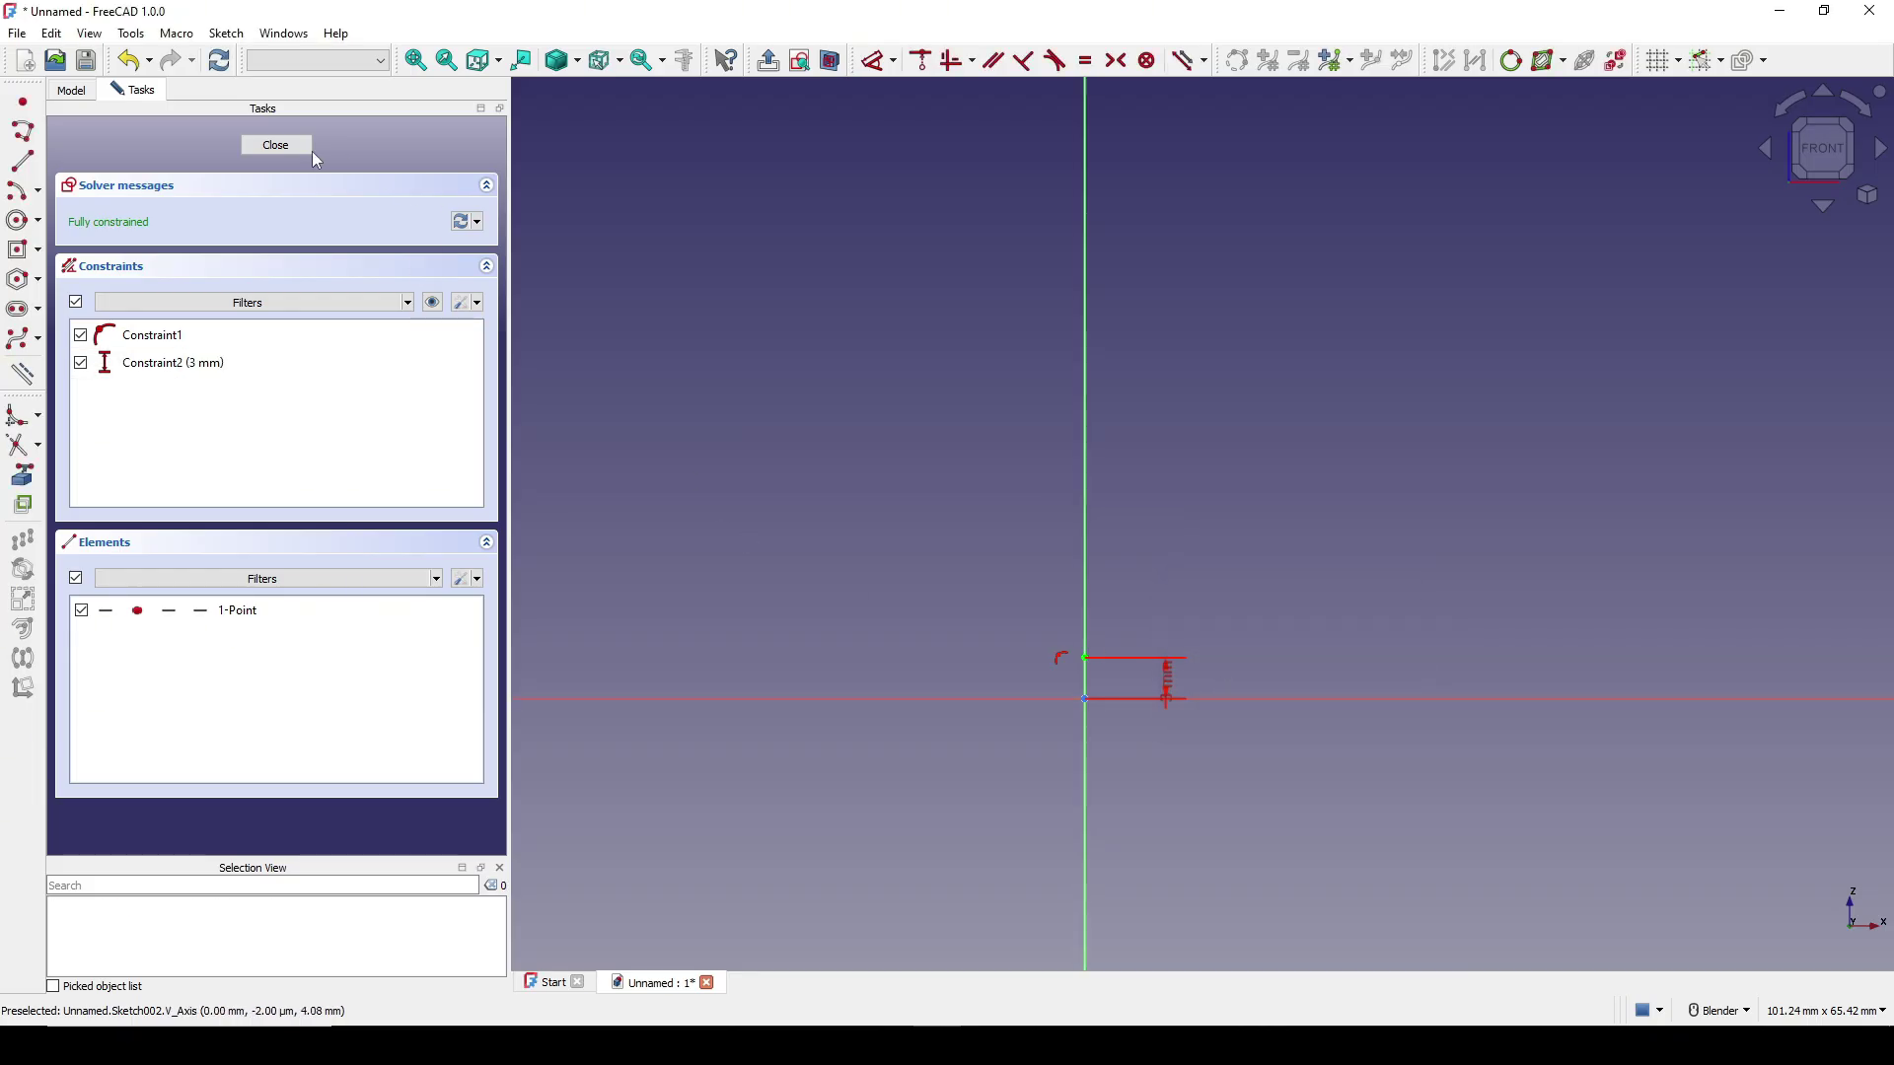
{"action": "left_click", "coordinate": [276, 146]}
Switch to the Curves workbench and create a solid from Slice001, Surface and Surface001.
{"action": "mouse_move", "coordinate": [1217, 516]}
{"action": "middle_mouse_down"}
{"action": "mouse_move", "coordinate": [1580, 594]}
{"action": "mouse_move", "coordinate": [1528, 619]}
{"action": "mouse_move", "coordinate": [1690, 631]}
{"action": "mouse_move", "coordinate": [1250, 639]}
{"action": "mouse_move", "coordinate": [1327, 560]}
{"action": "mouse_move", "coordinate": [1323, 541]}
{"action": "mouse_move", "coordinate": [1269, 579]}
{"action": "mouse_move", "coordinate": [1271, 535]}
{"action": "mouse_move", "coordinate": [1565, 553]}
{"action": "mouse_move", "coordinate": [1150, 516]}
{"action": "mouse_move", "coordinate": [1327, 532]}
{"action": "mouse_move", "coordinate": [1276, 435]}
{"action": "middle_mouse_up"}
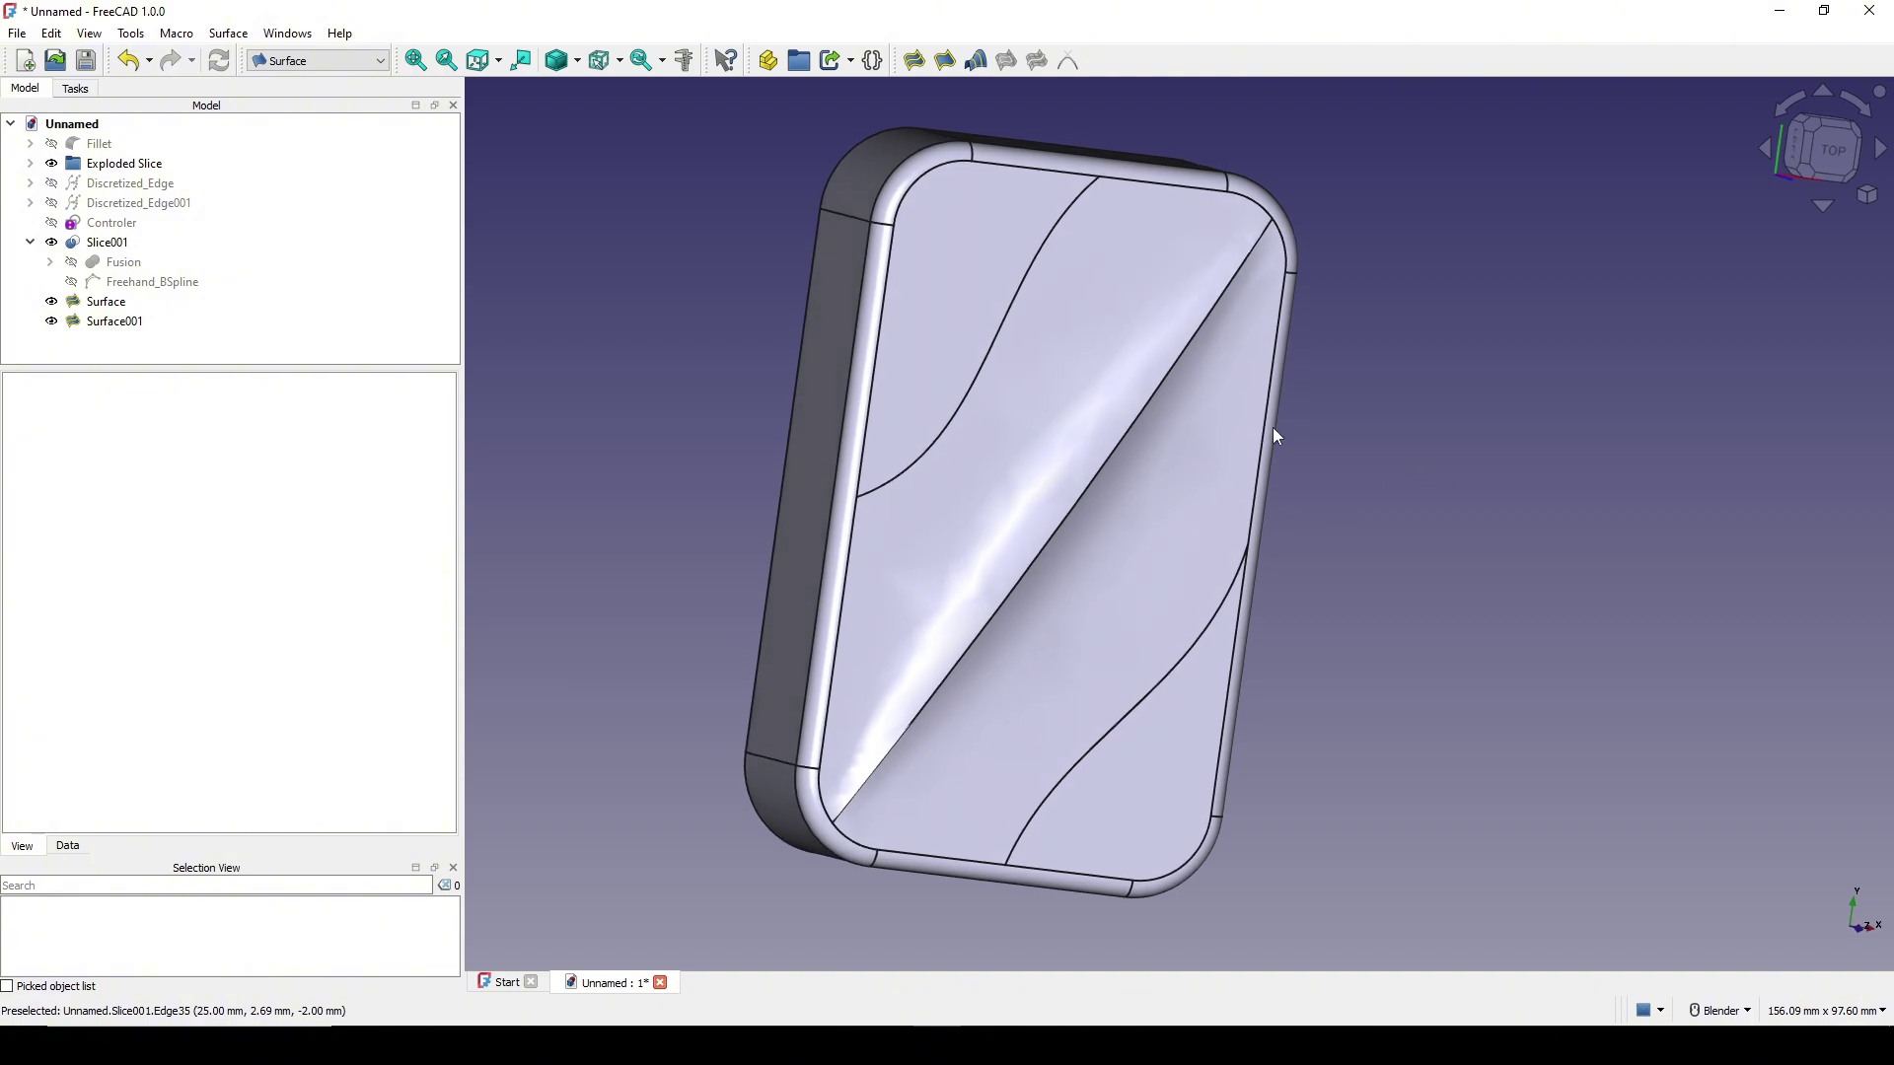
{"action": "left_click", "coordinate": [317, 61]}
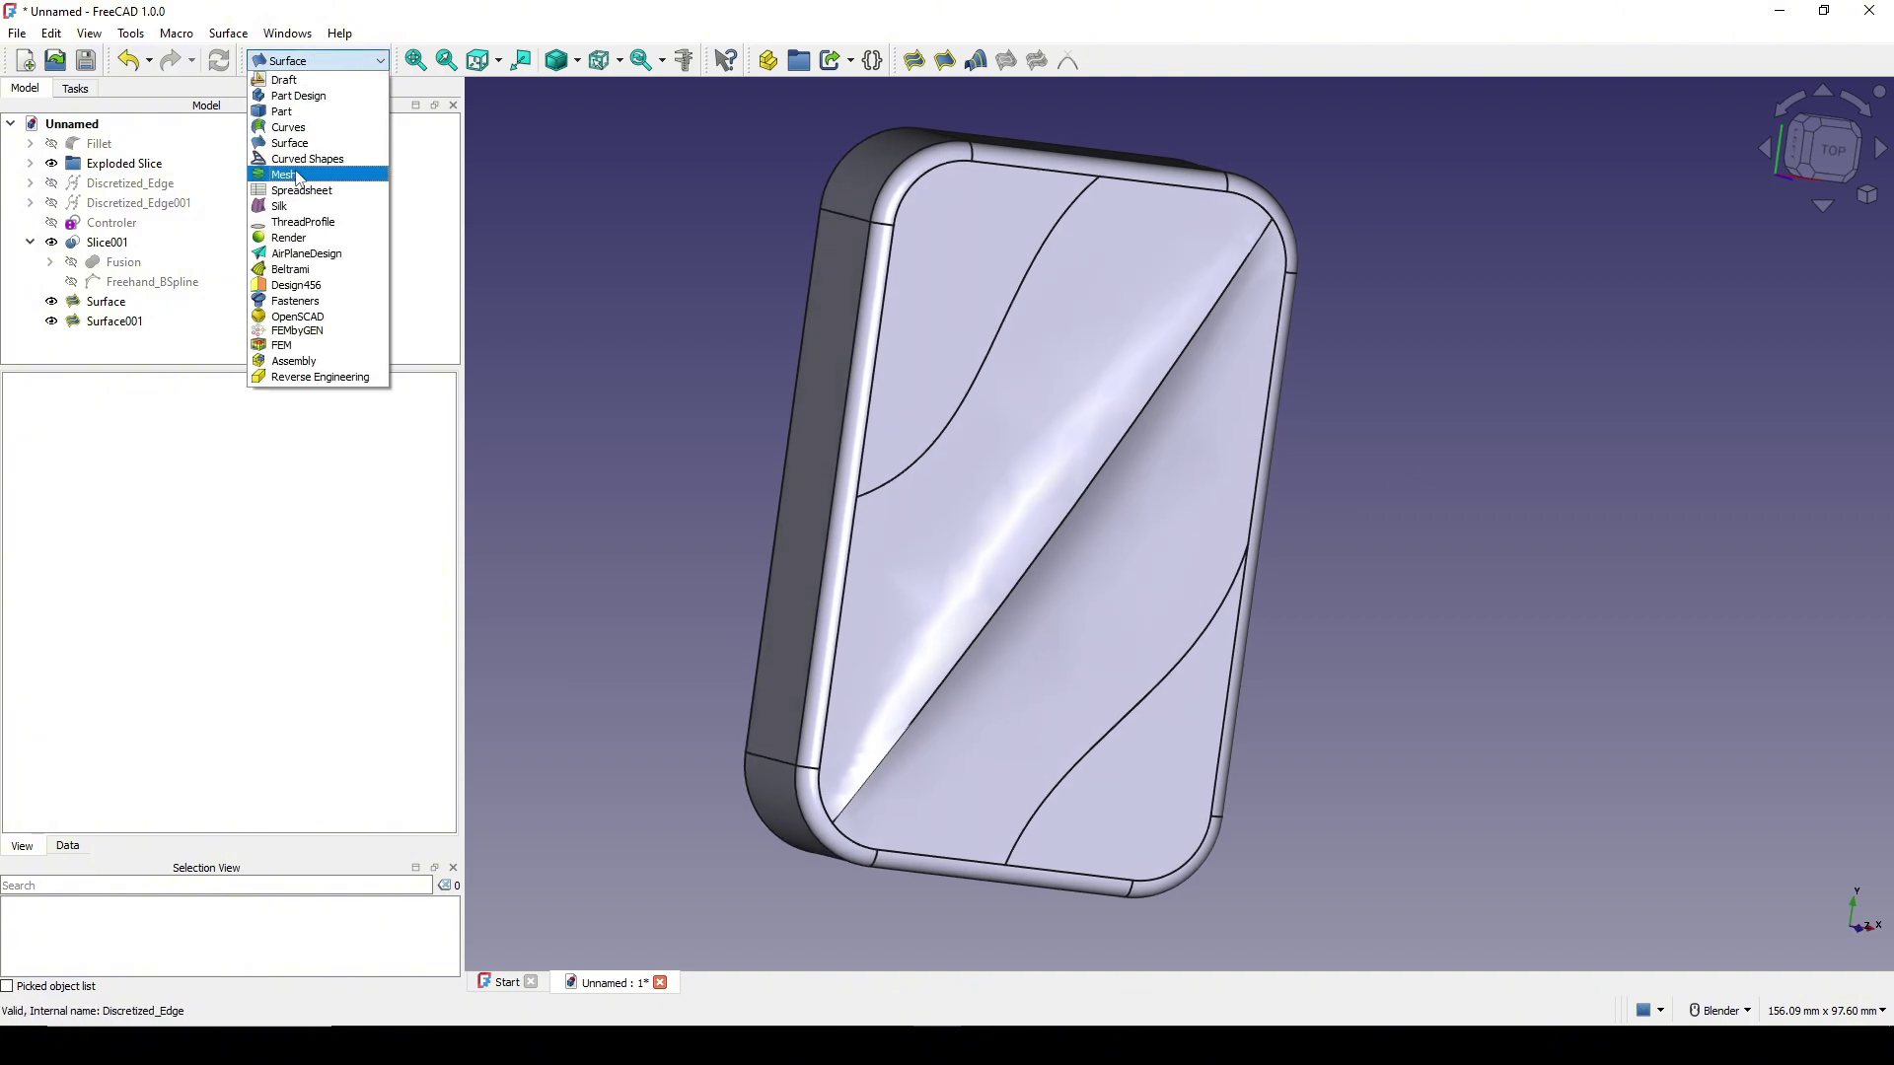
{"action": "left_click", "coordinate": [296, 129]}
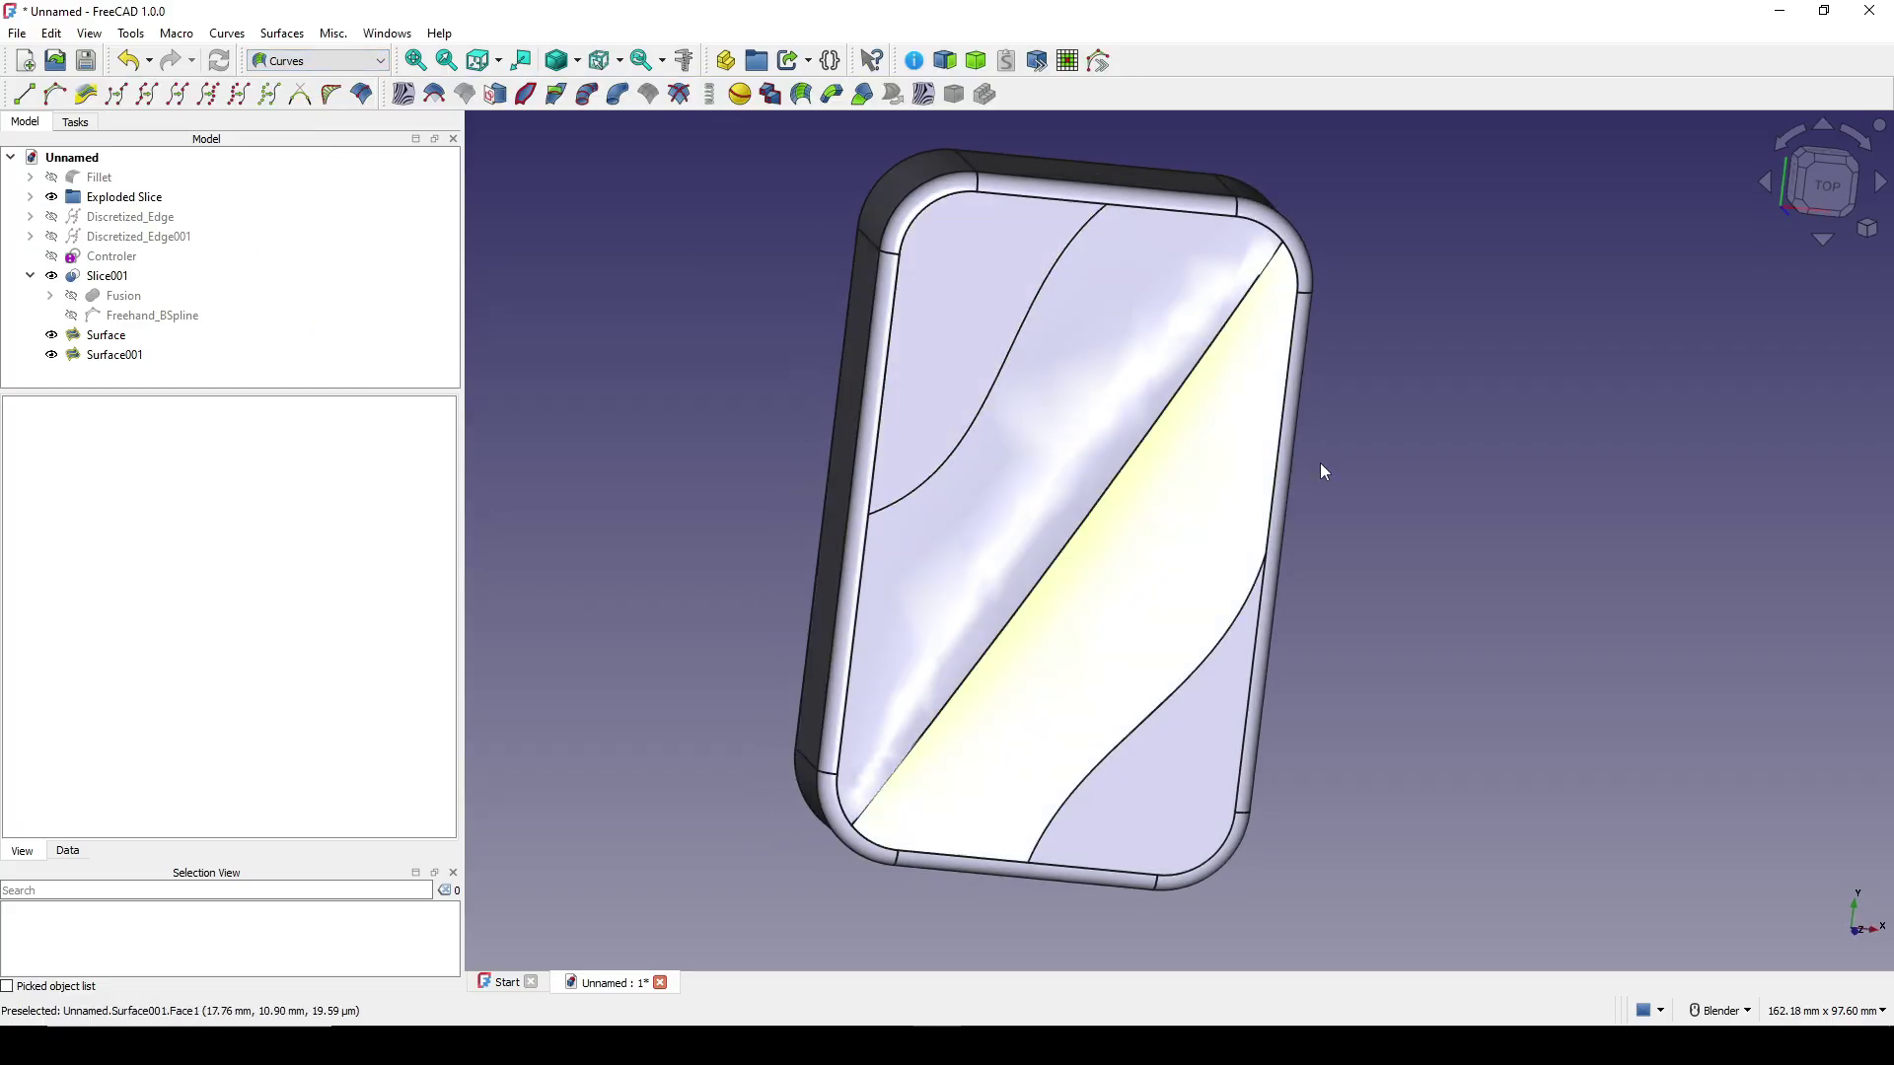
{"action": "left_click", "coordinate": [106, 277]}
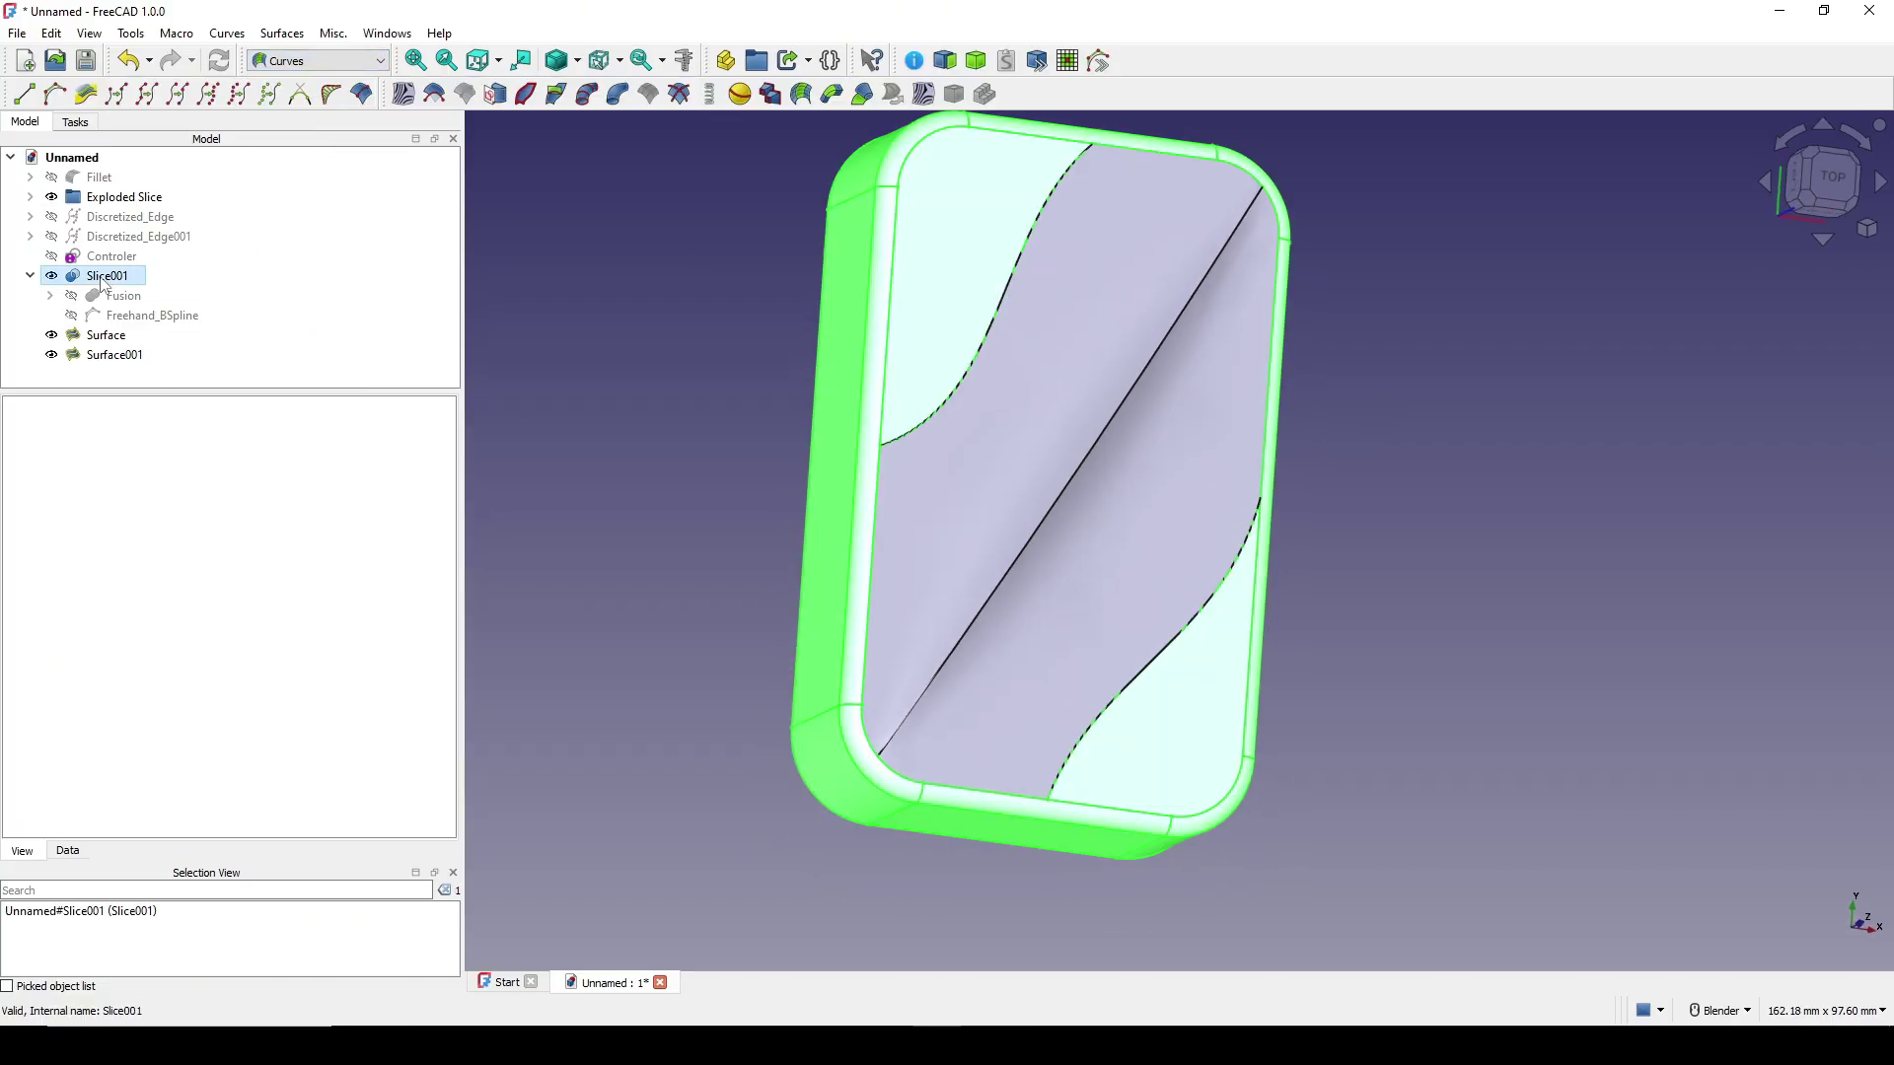
{"action": "left_click", "coordinate": [106, 335], "text": "ctrl"}
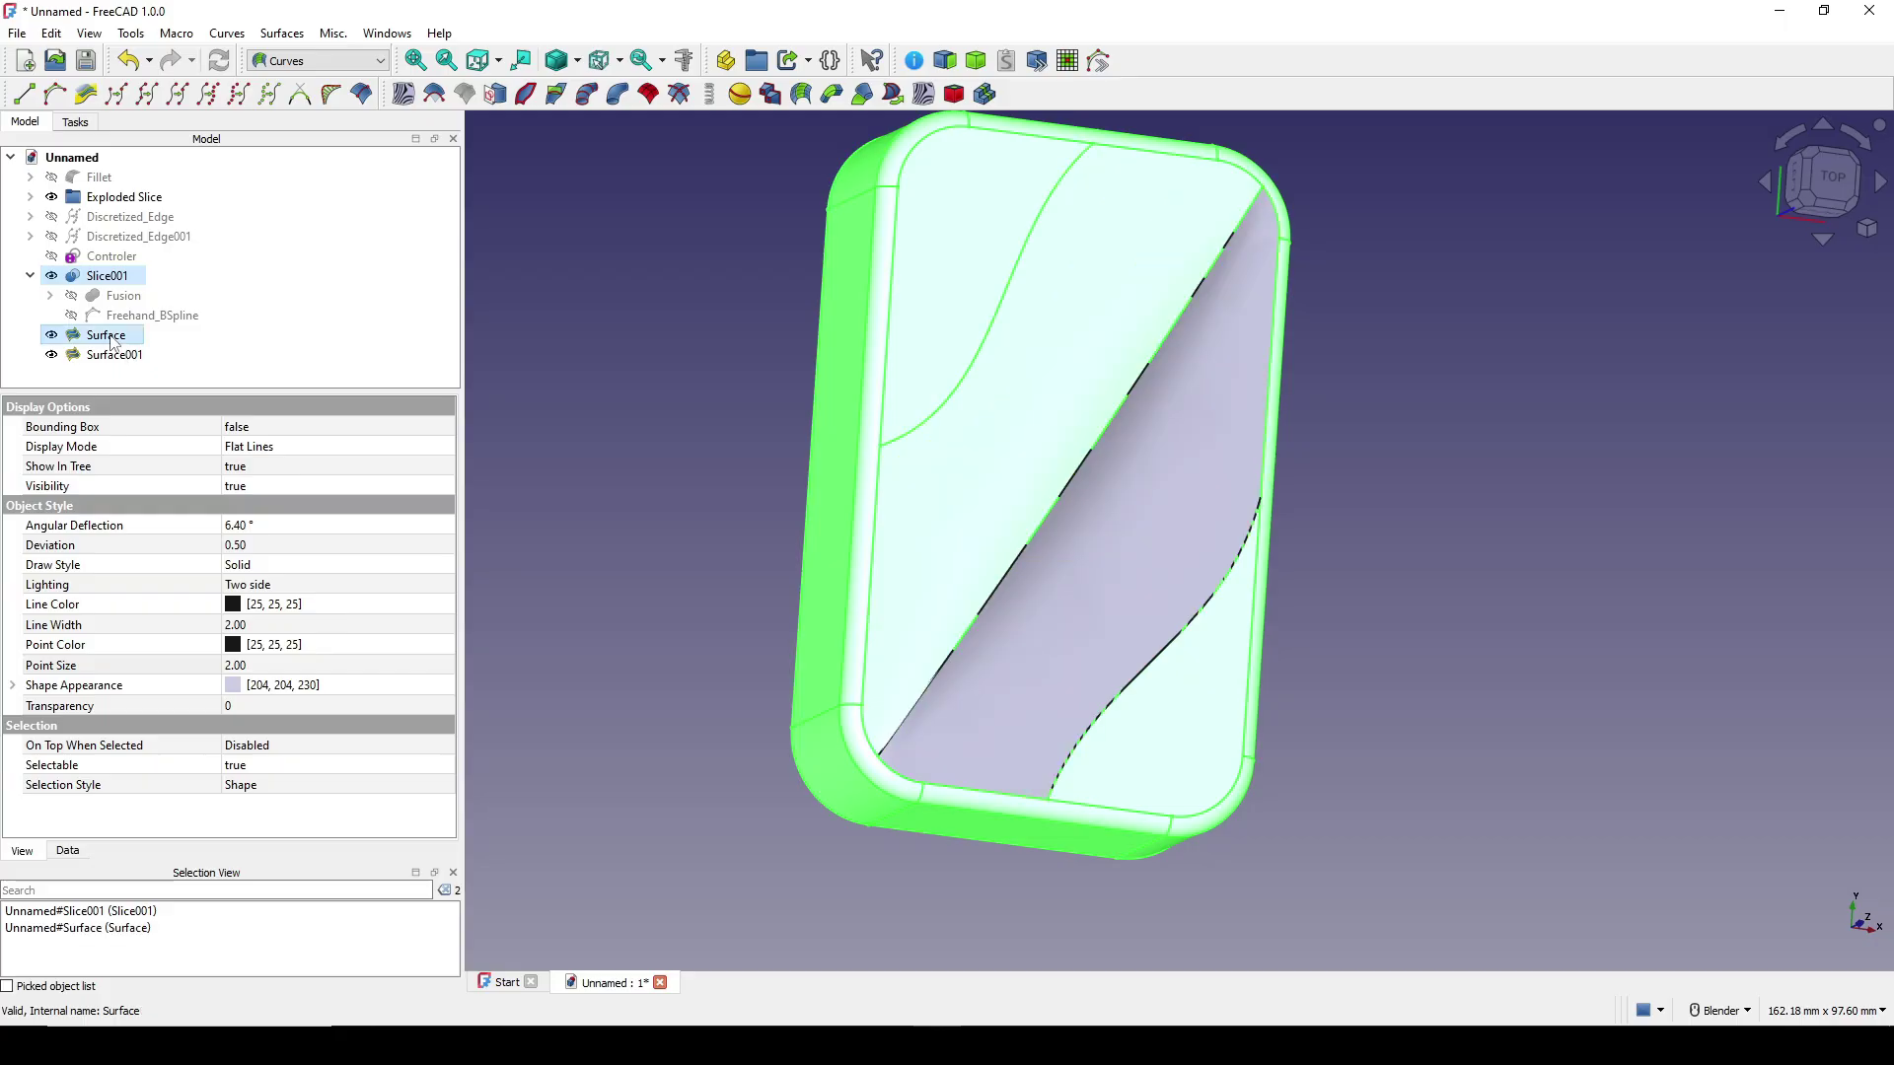
{"action": "left_click", "coordinate": [112, 358], "text": "ctrl"}
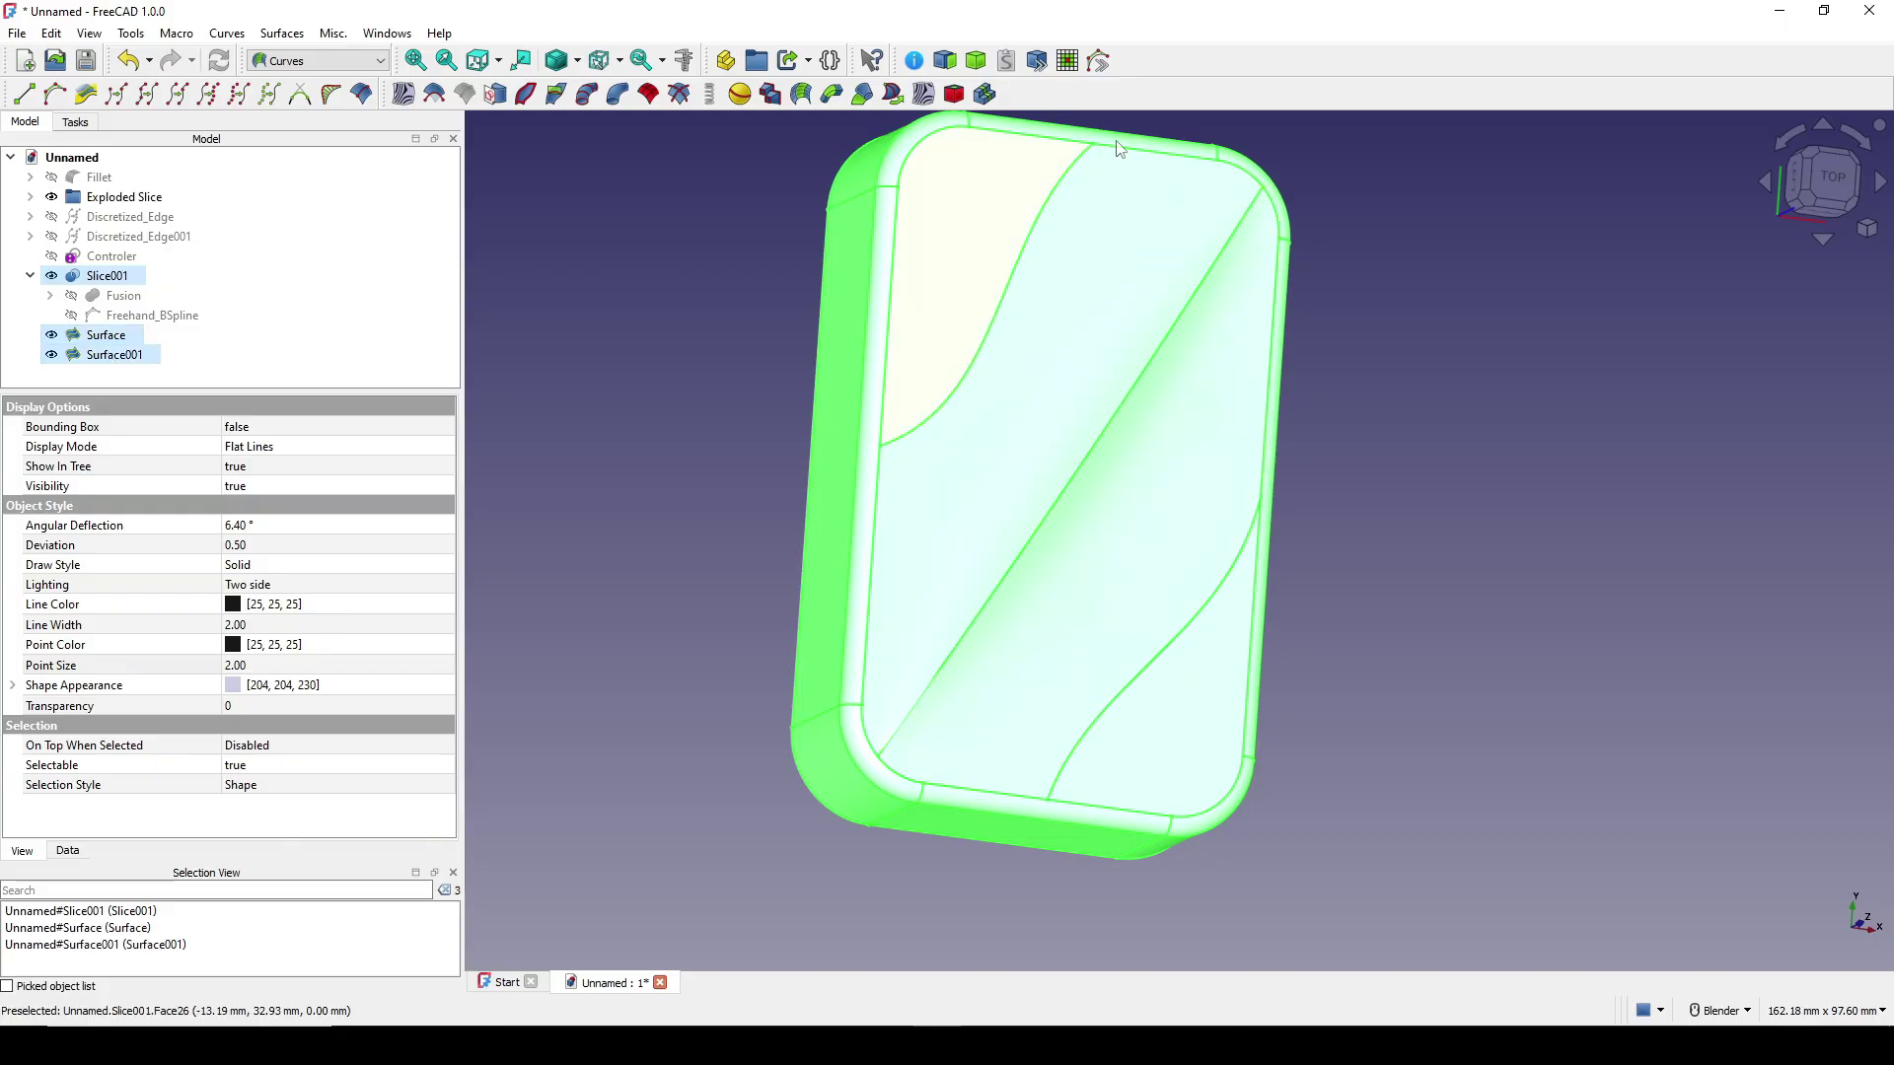
{"action": "left_click", "coordinate": [975, 61]}
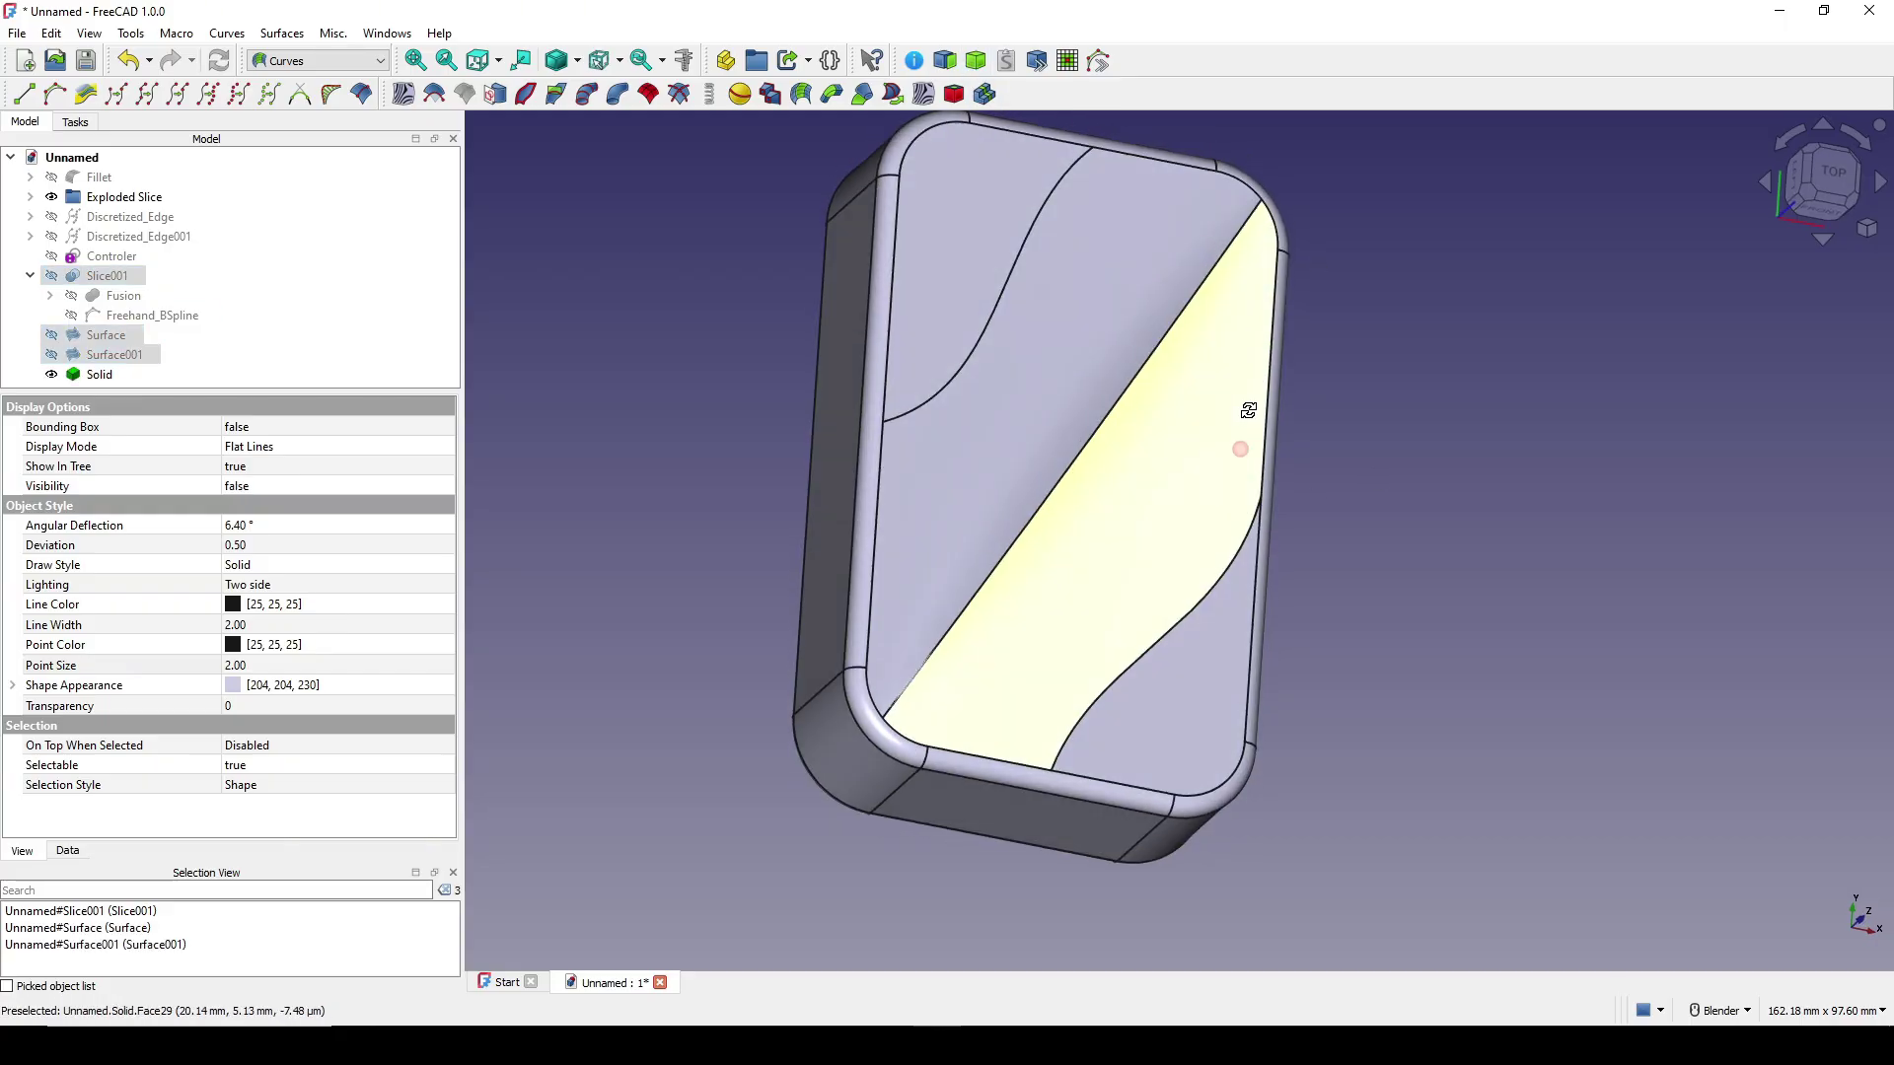
Set a finer display Deviation for the new Solid and clear the selection.
{"action": "middle_click_drag", "start_coordinate": [1249, 410], "coordinate": [1245, 393]}
{"action": "left_click", "coordinate": [99, 375]}
{"action": "middle_click_drag", "start_coordinate": [1224, 464], "coordinate": [1241, 593]}
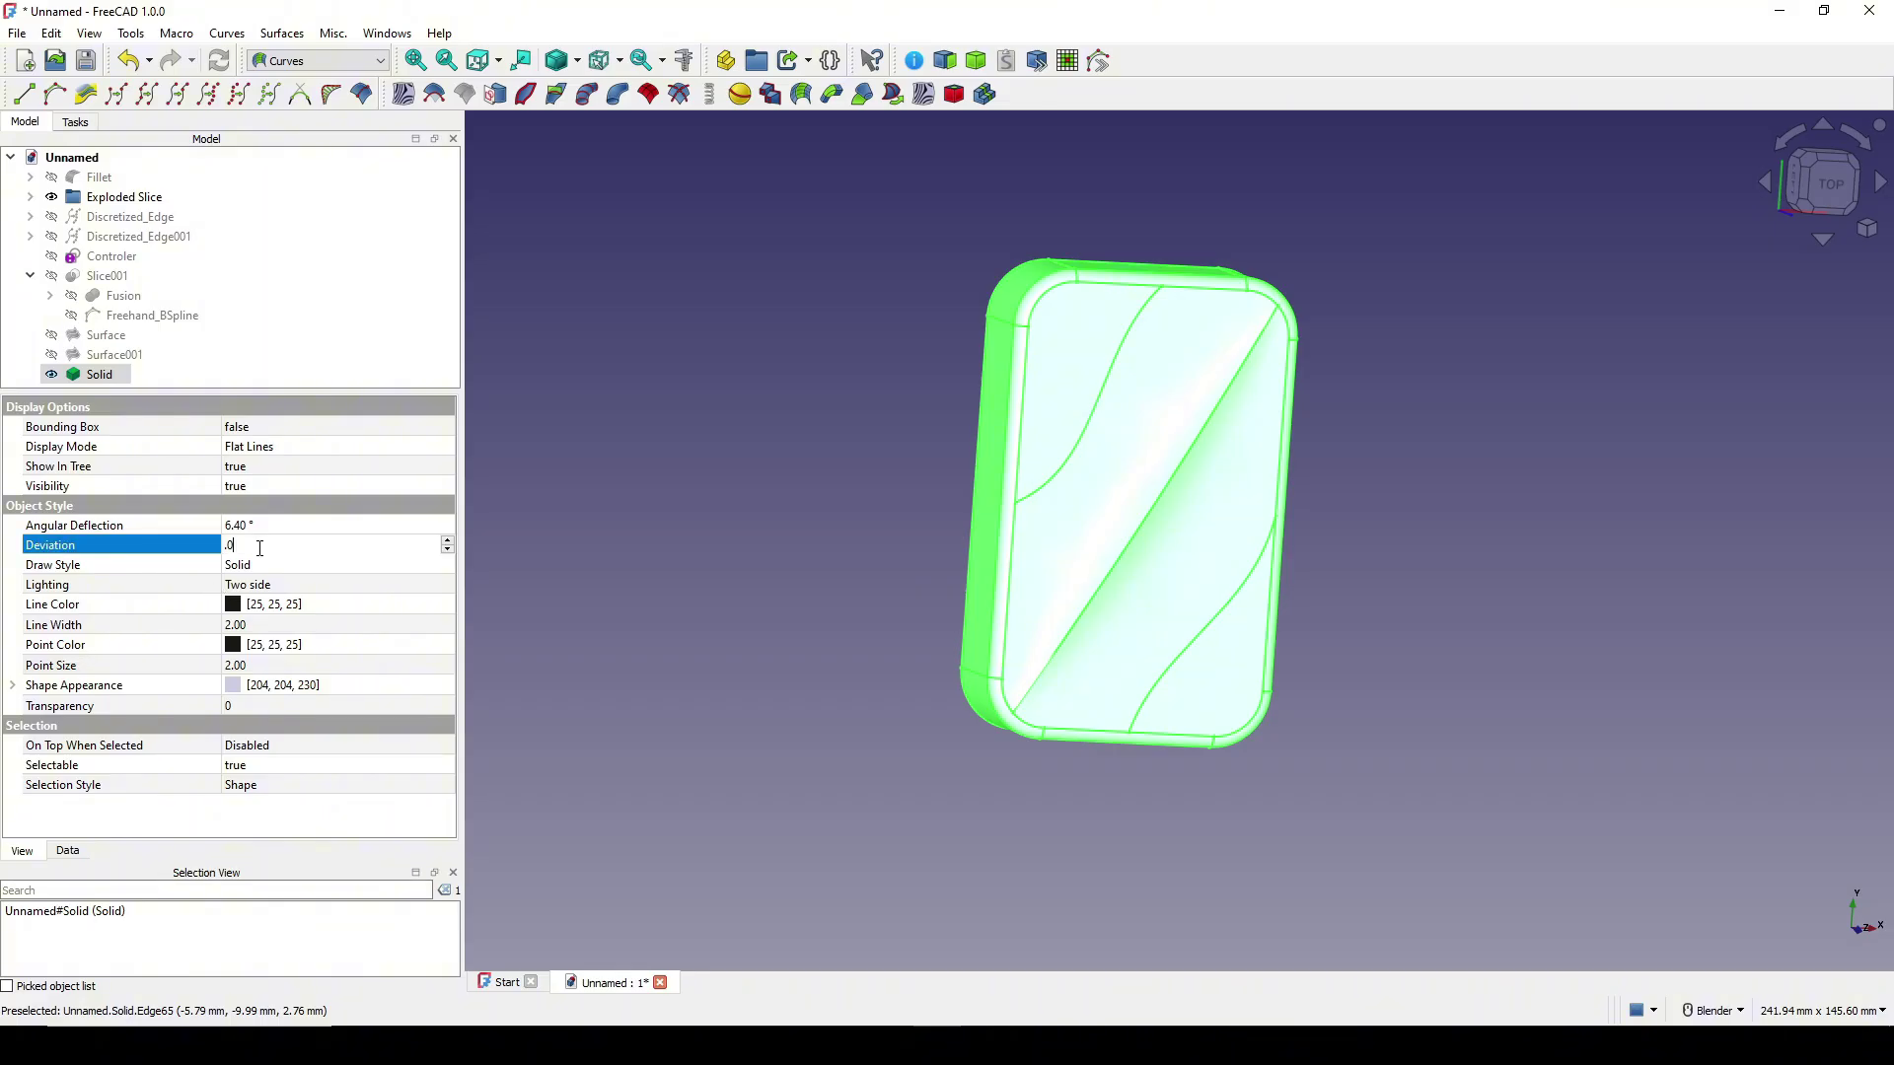
{"action": "left_click", "coordinate": [697, 500]}
{"action": "middle_click_drag", "start_coordinate": [1414, 438], "coordinate": [1462, 436]}
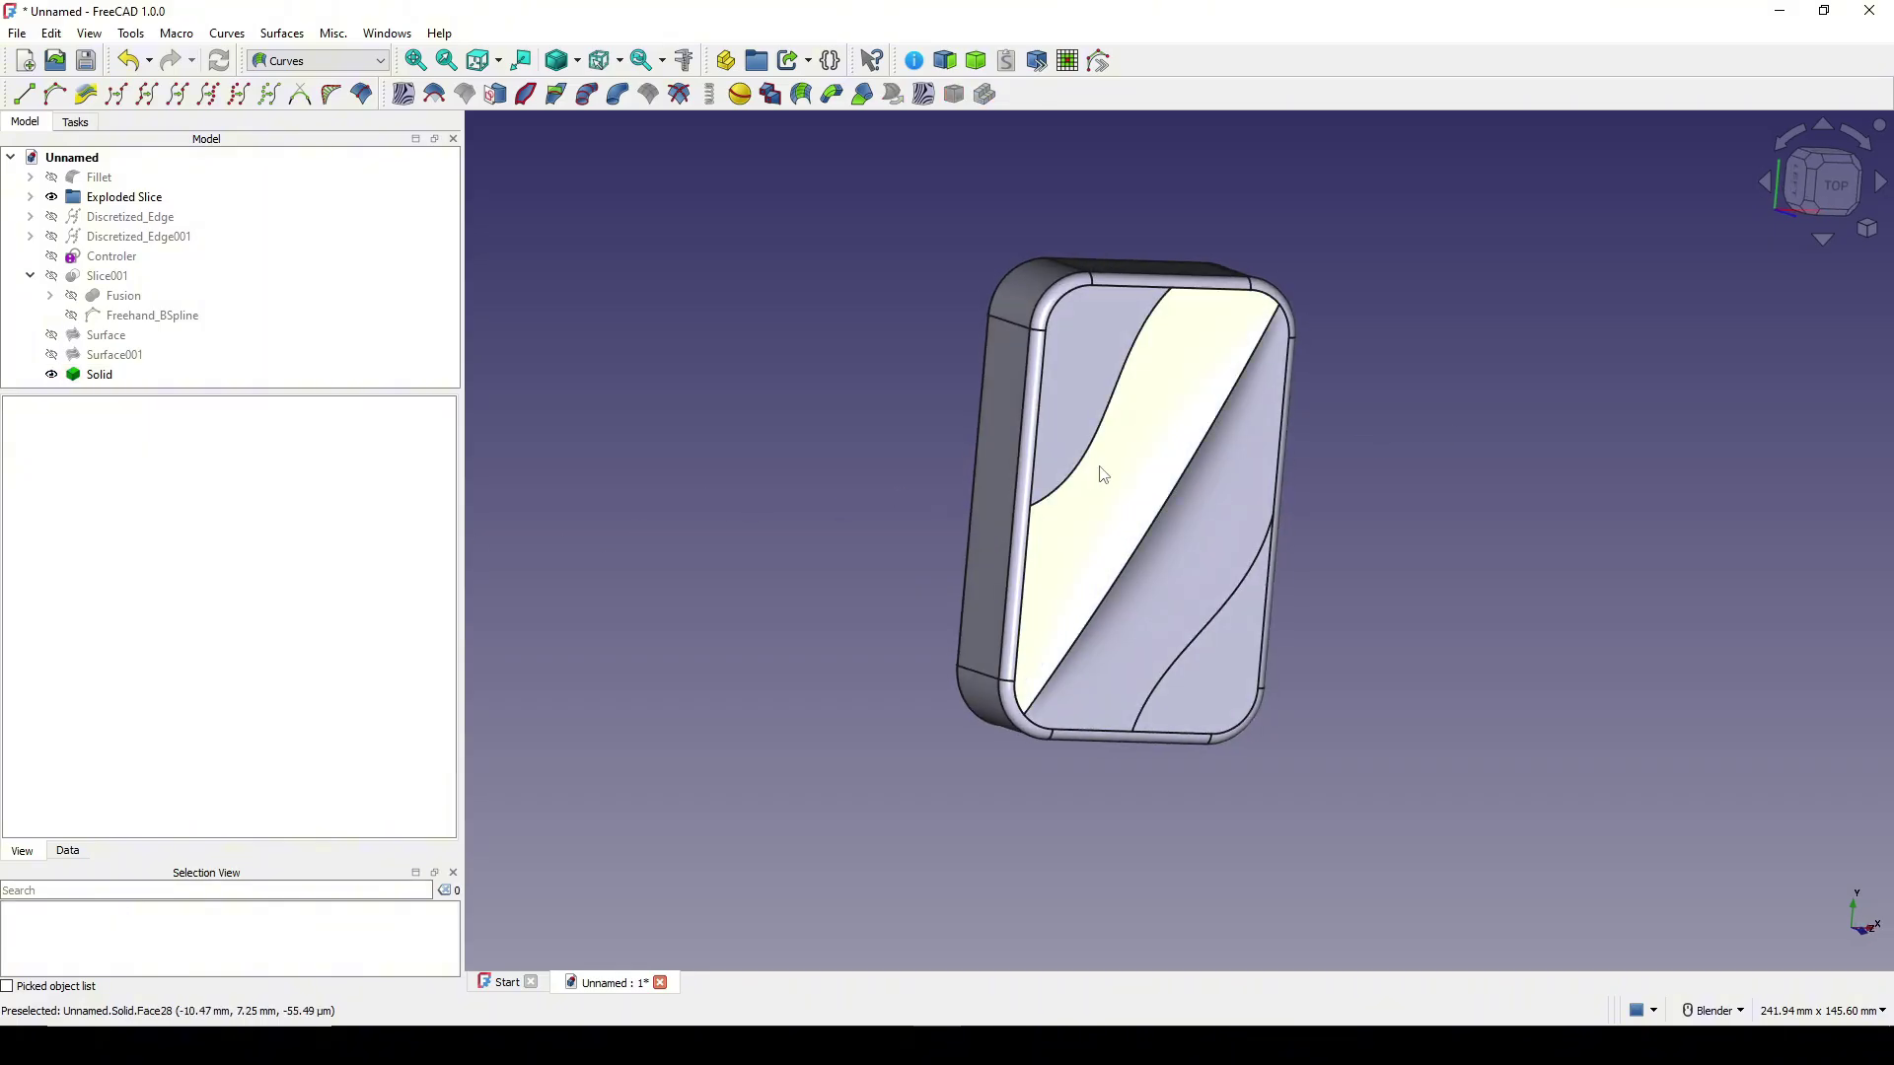